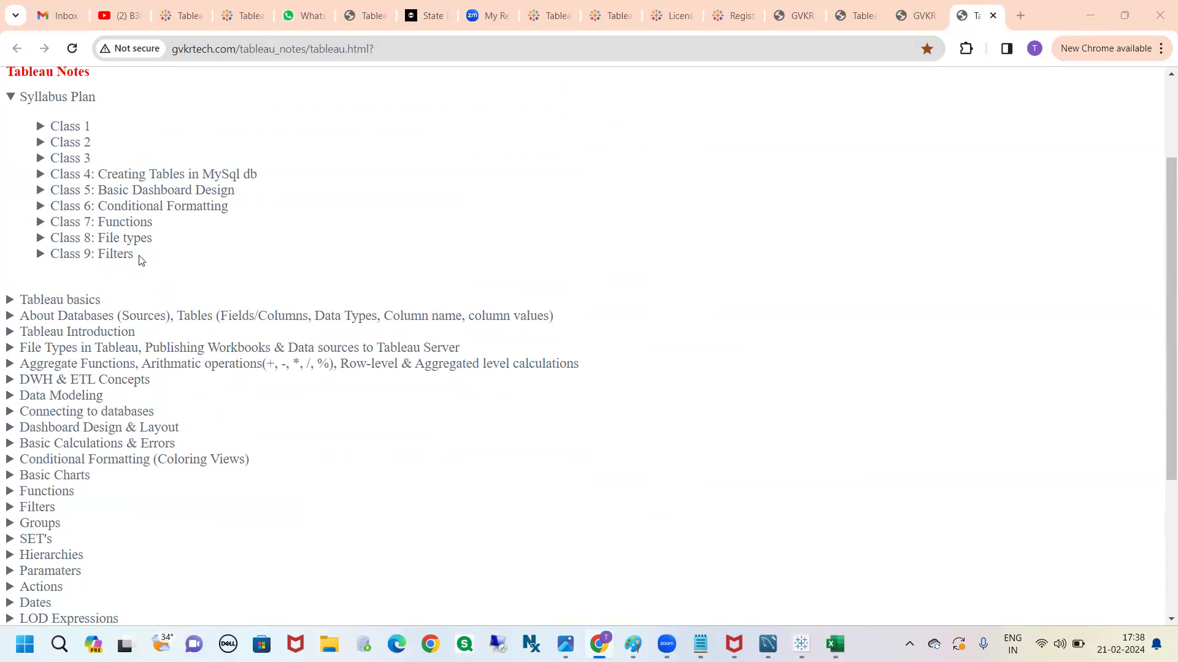
Expand the Data Modeling topic in the Tableau notes and look through the list of topics
scroll(132, 260, down, 1)
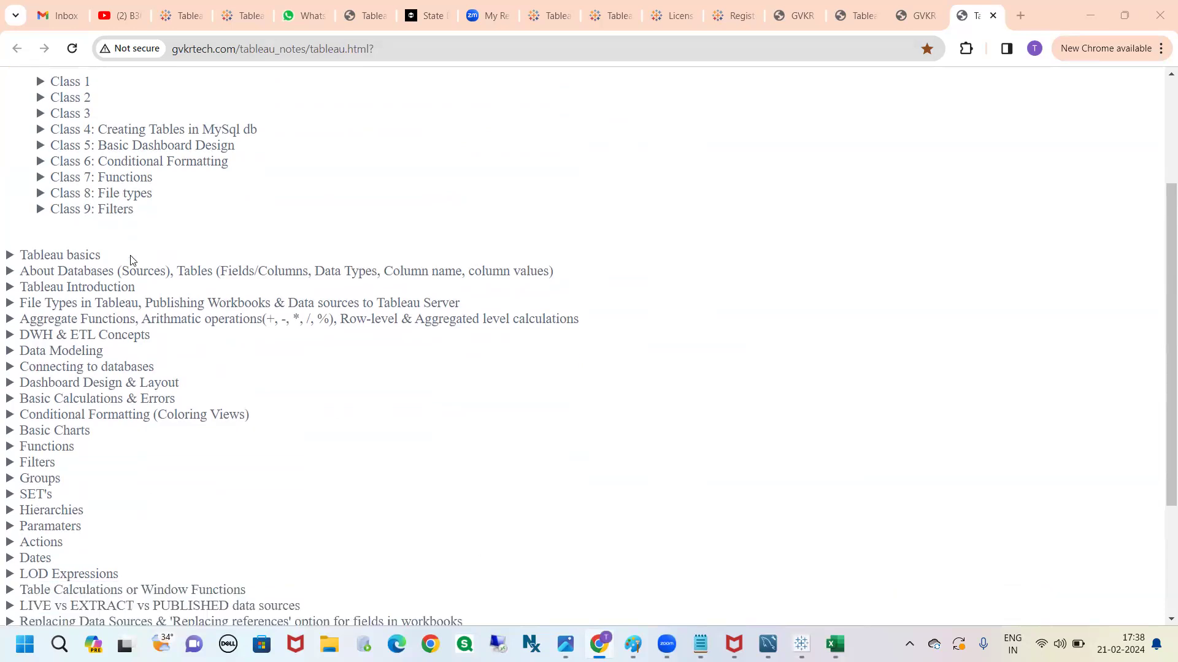
scroll(133, 260, down, 3)
scroll(111, 326, up, 3)
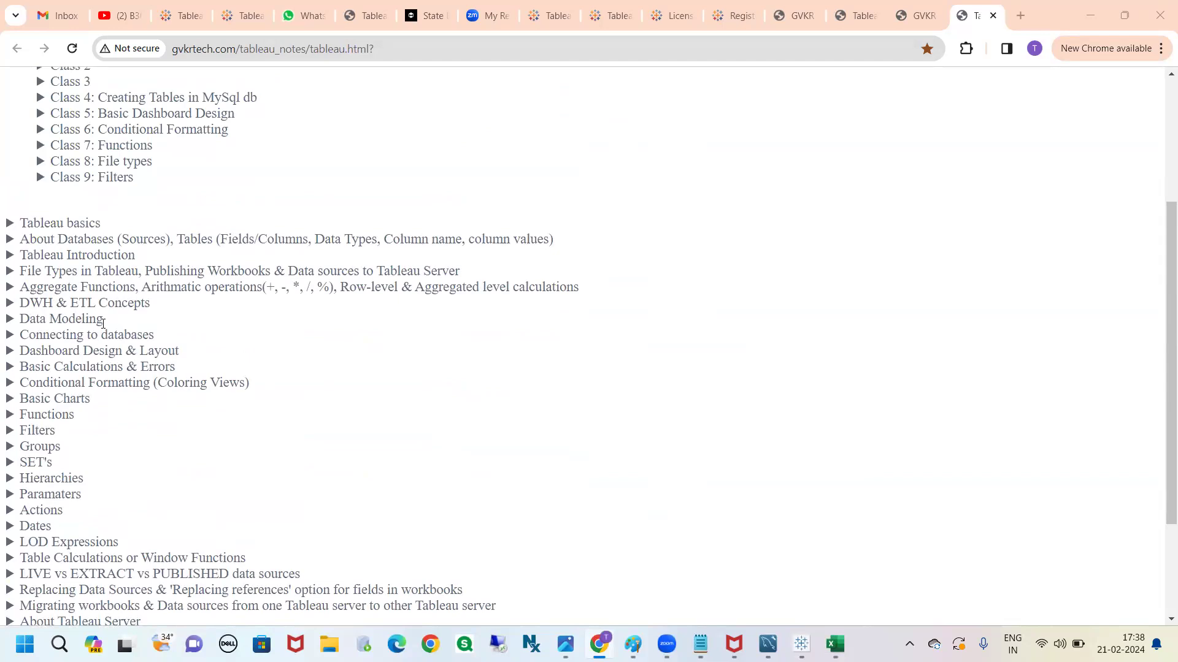
triple_click(72, 320)
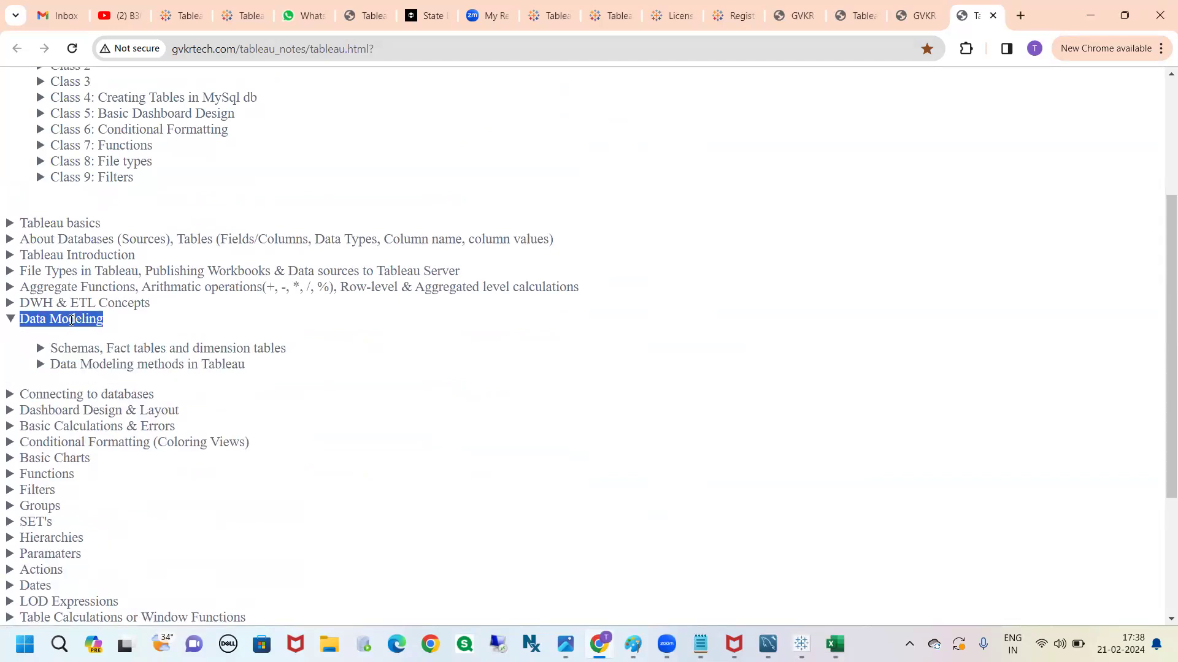
click(72, 320)
click(72, 319)
scroll(263, 364, down, 3)
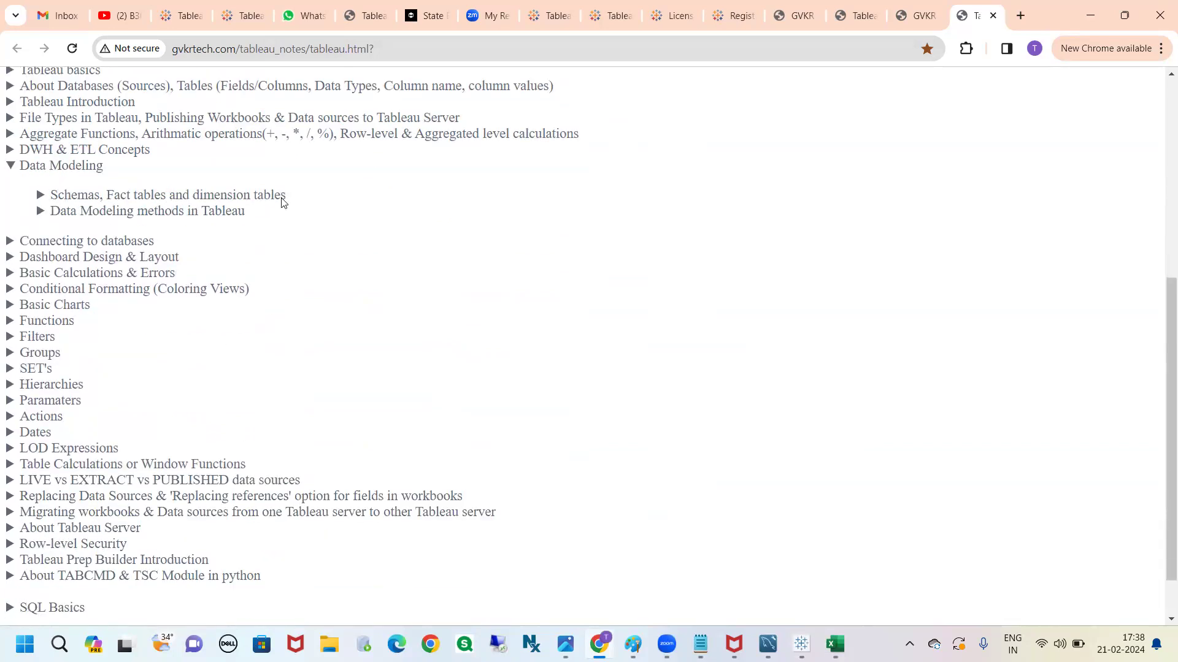
Switch to the blank Excel workbook and rename Sheet1 as "players - criket"
click(836, 641)
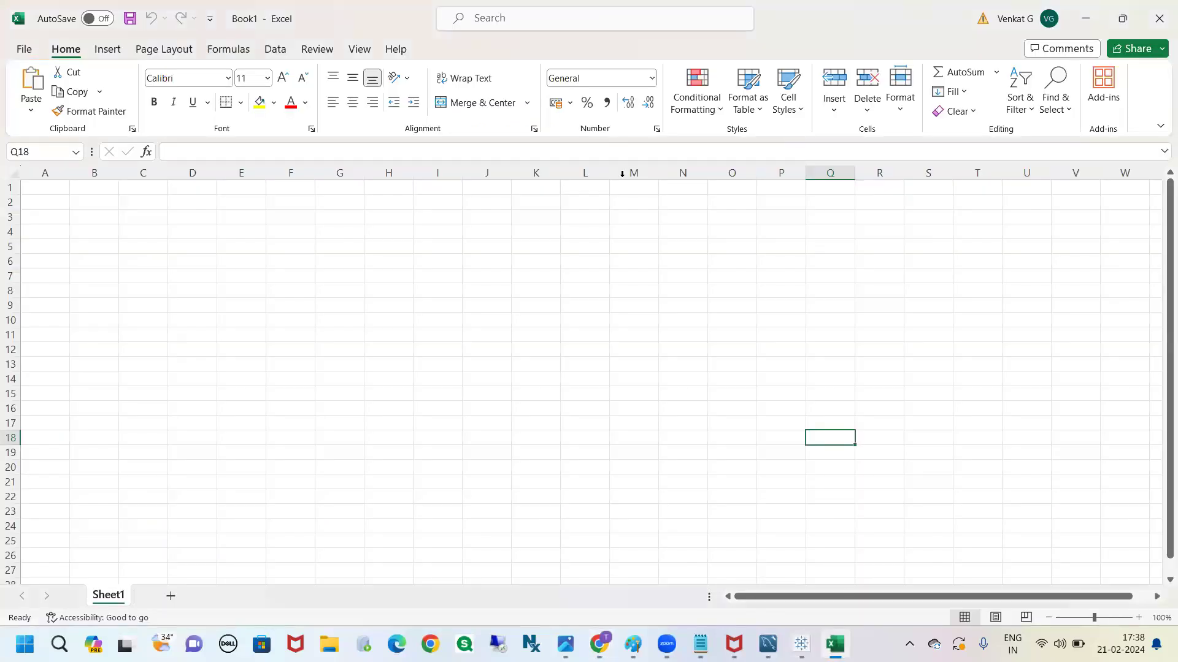
click(406, 364)
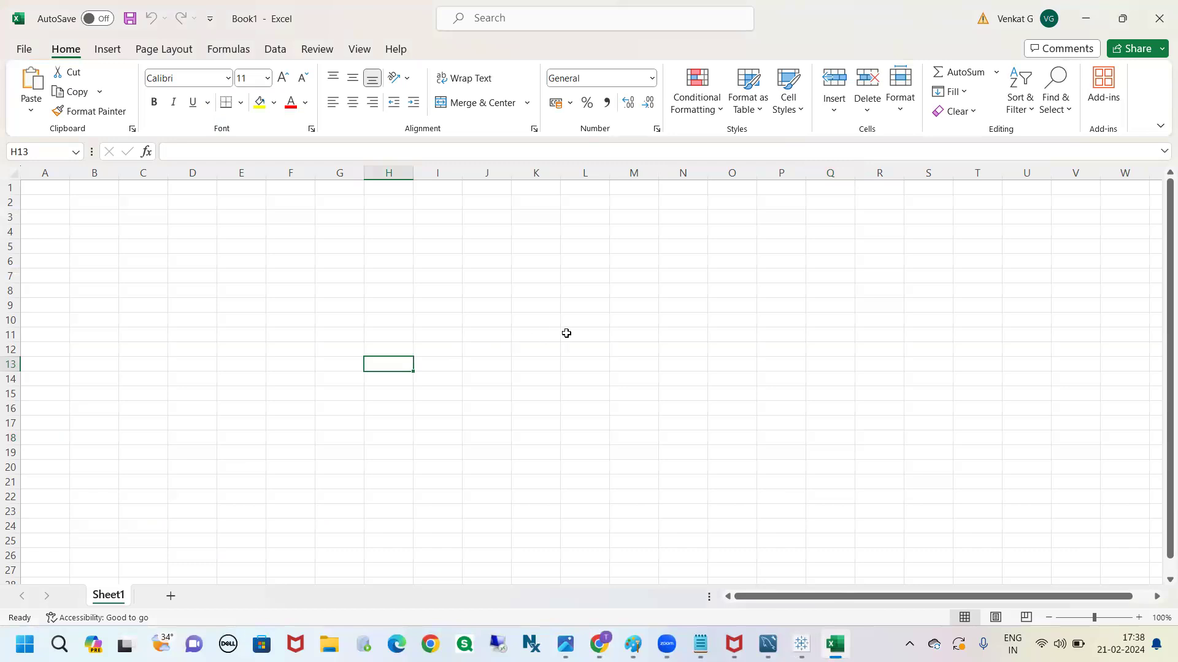
click(43, 195)
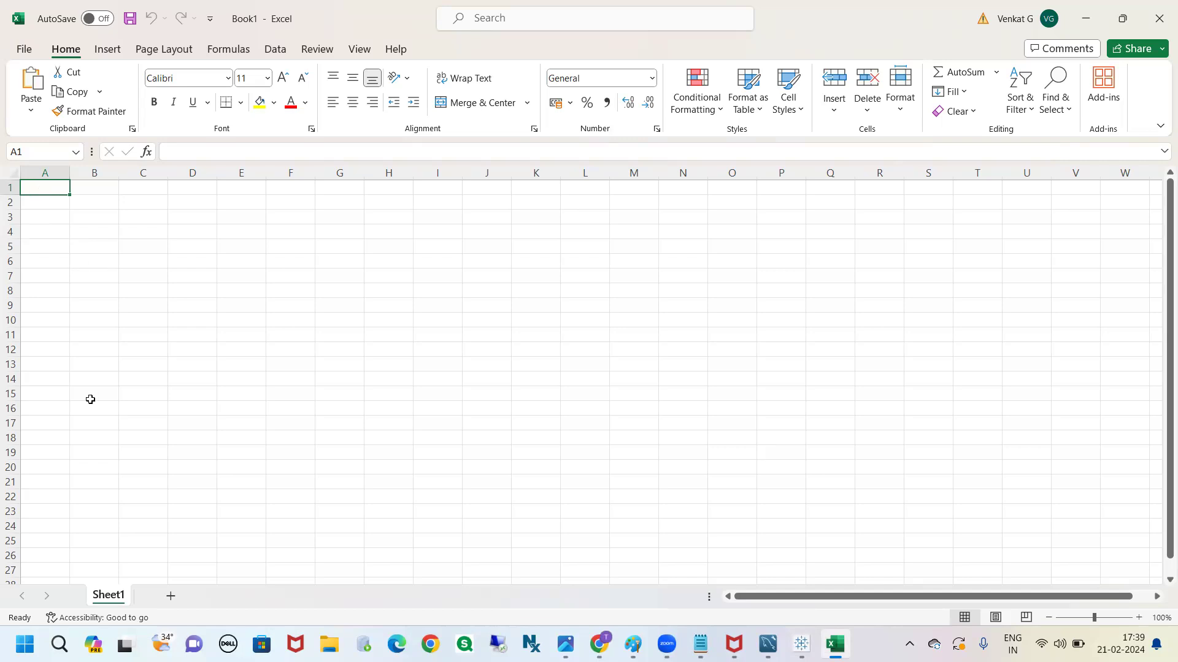
double_click(121, 597)
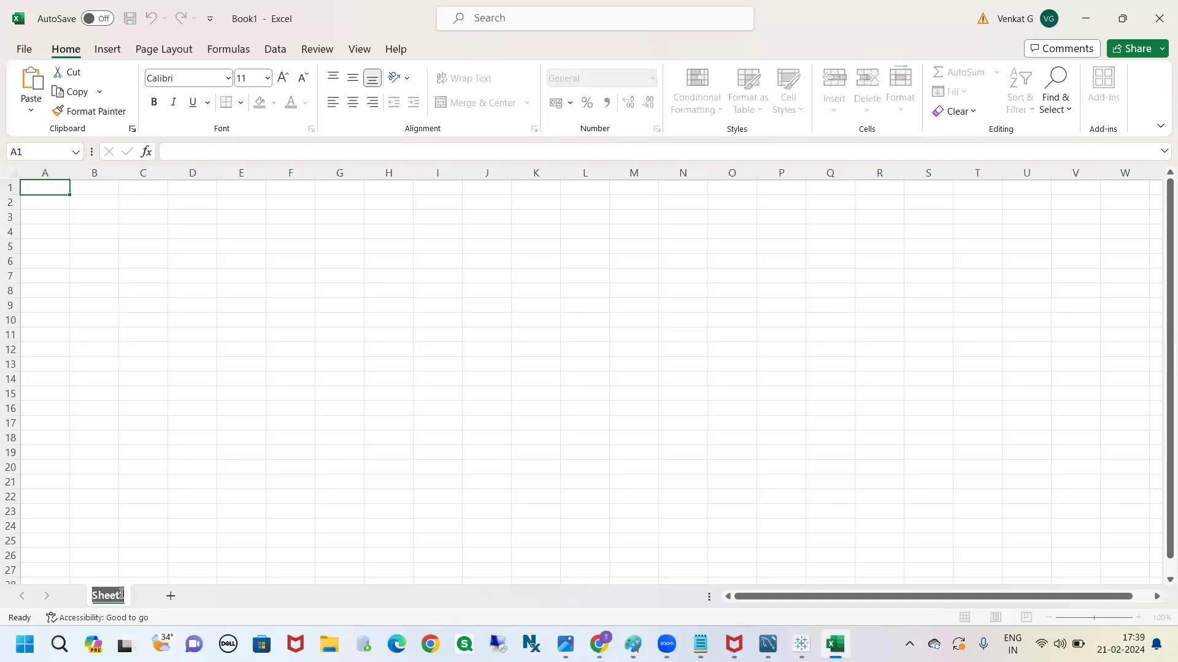
text(criket)
key(Home)
text(players -)
click(187, 506)
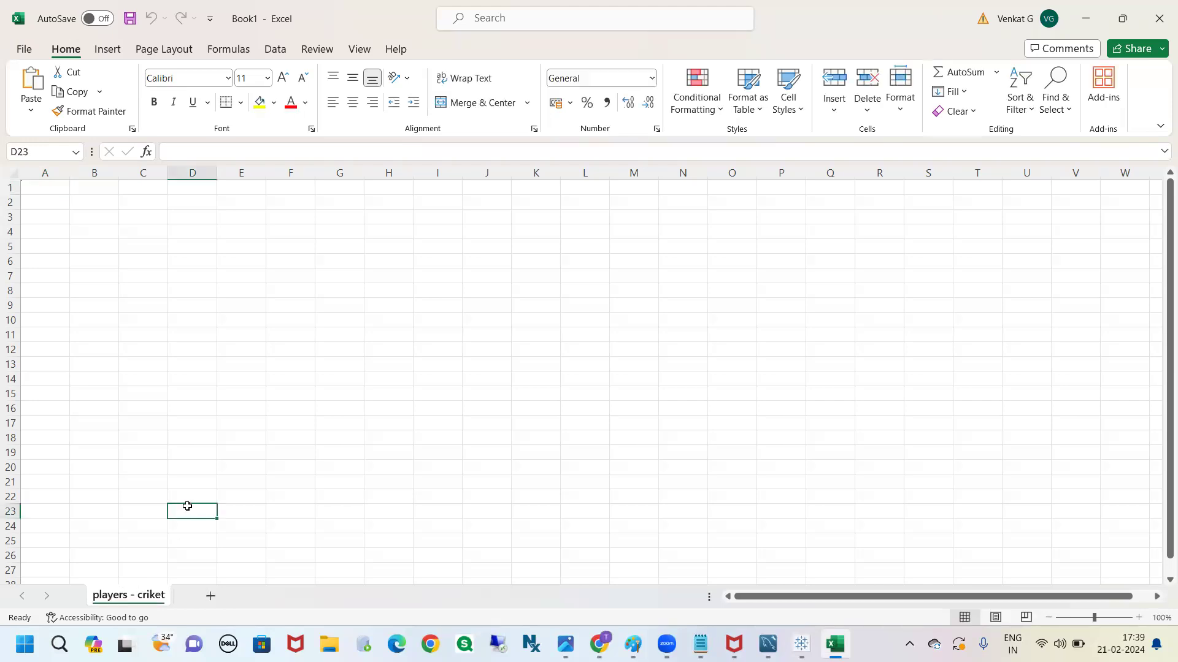
Enter the header player_name in cell A1 and fit column A's width to it
click(59, 188)
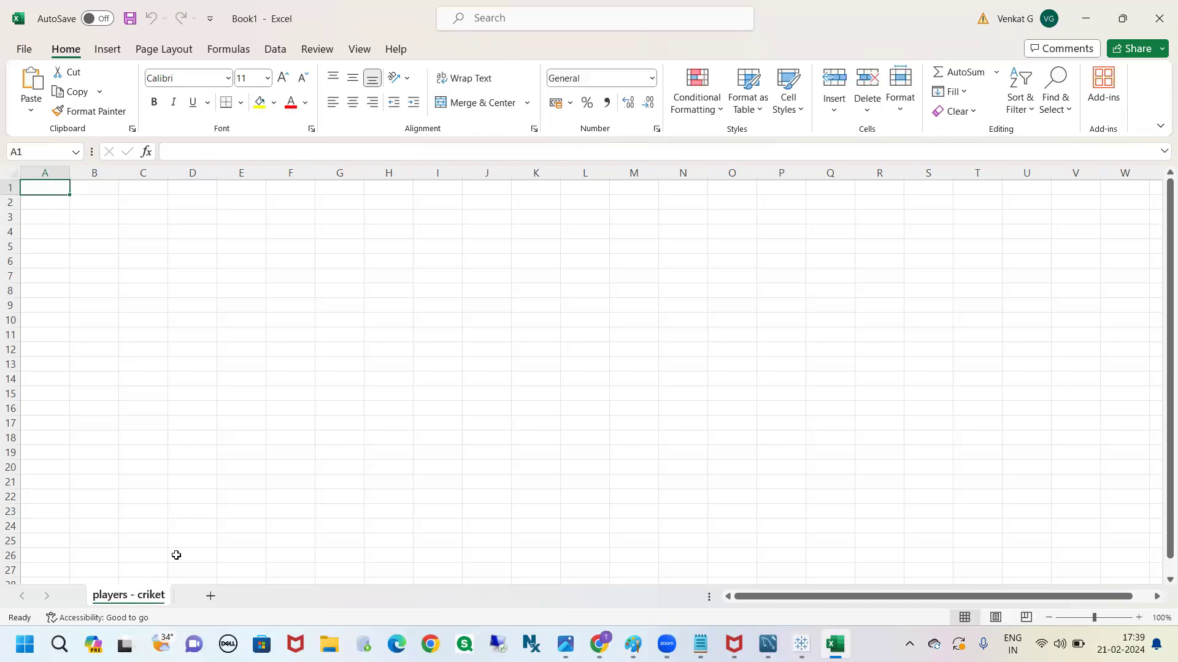
text(pl)
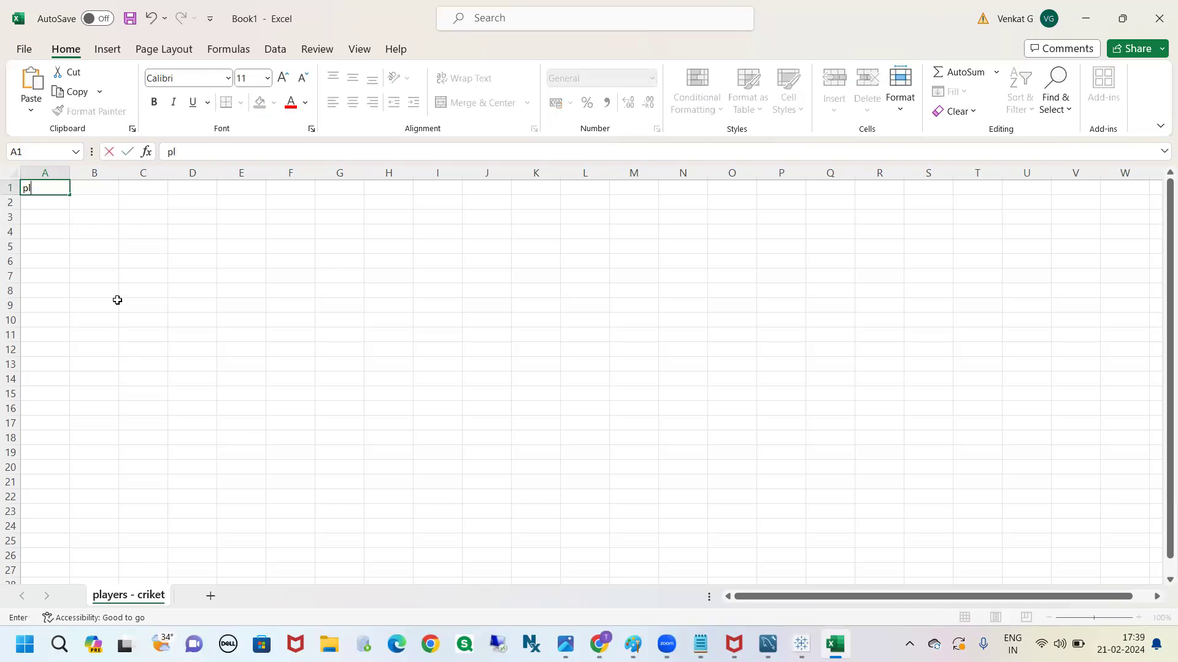
text(ayer_name)
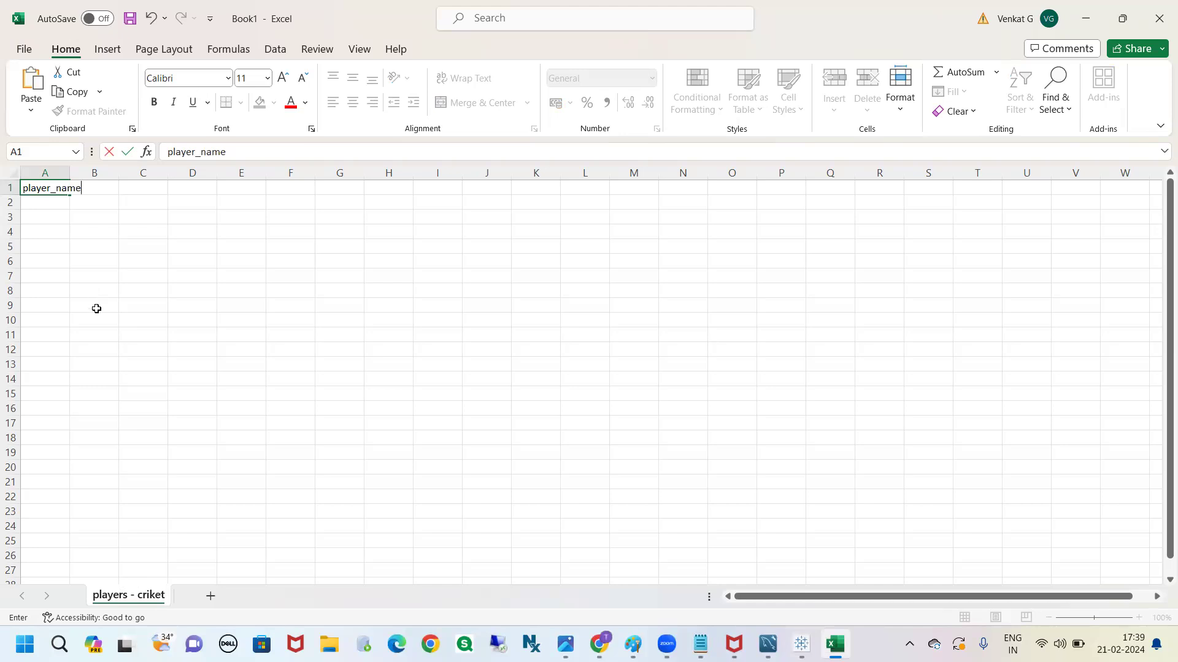
click(96, 308)
double_click(70, 173)
Enter the header matched_played in cell B1 and fit column B's width to it
click(110, 185)
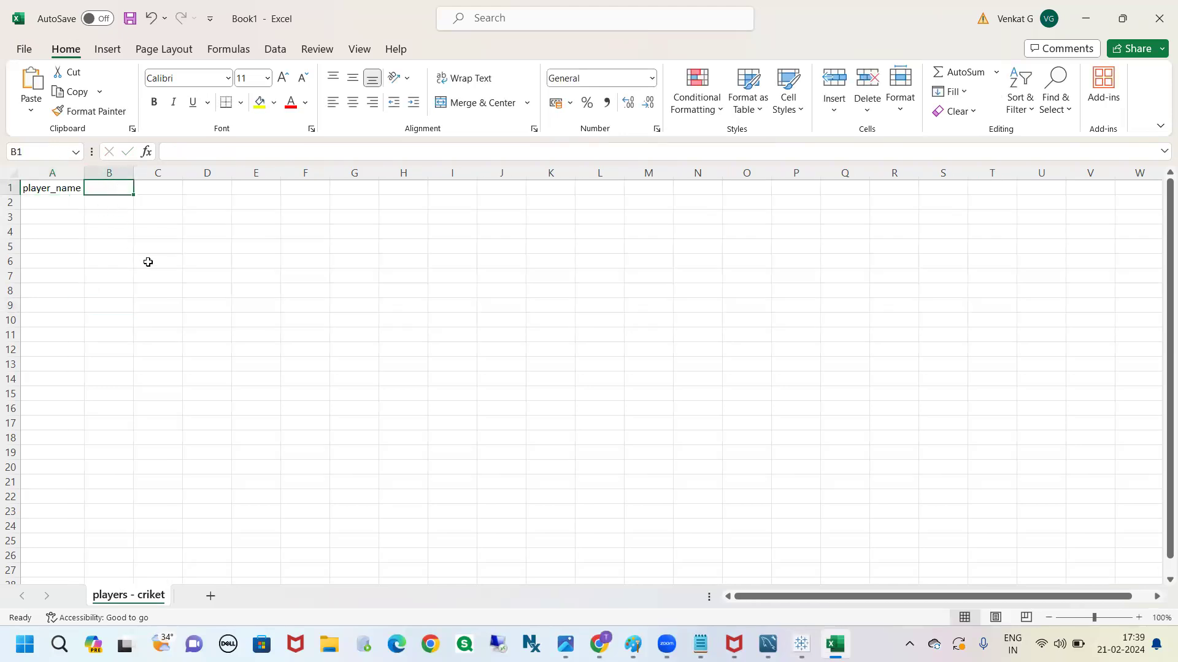
text(matc)
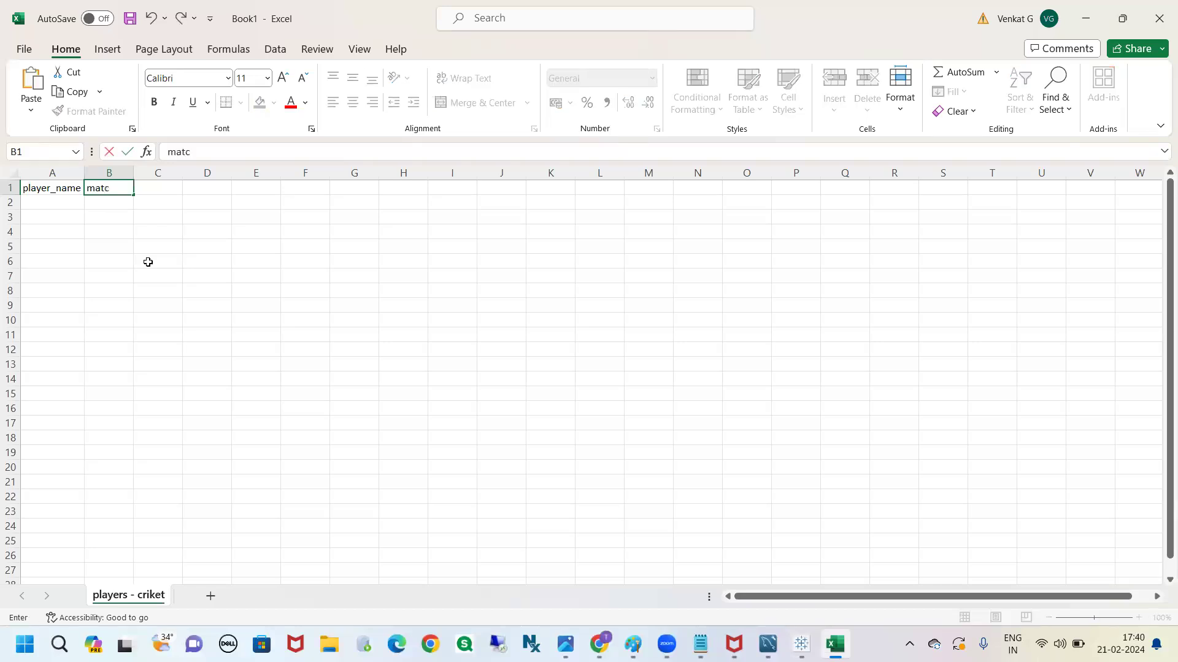
text(hed_played)
click(150, 267)
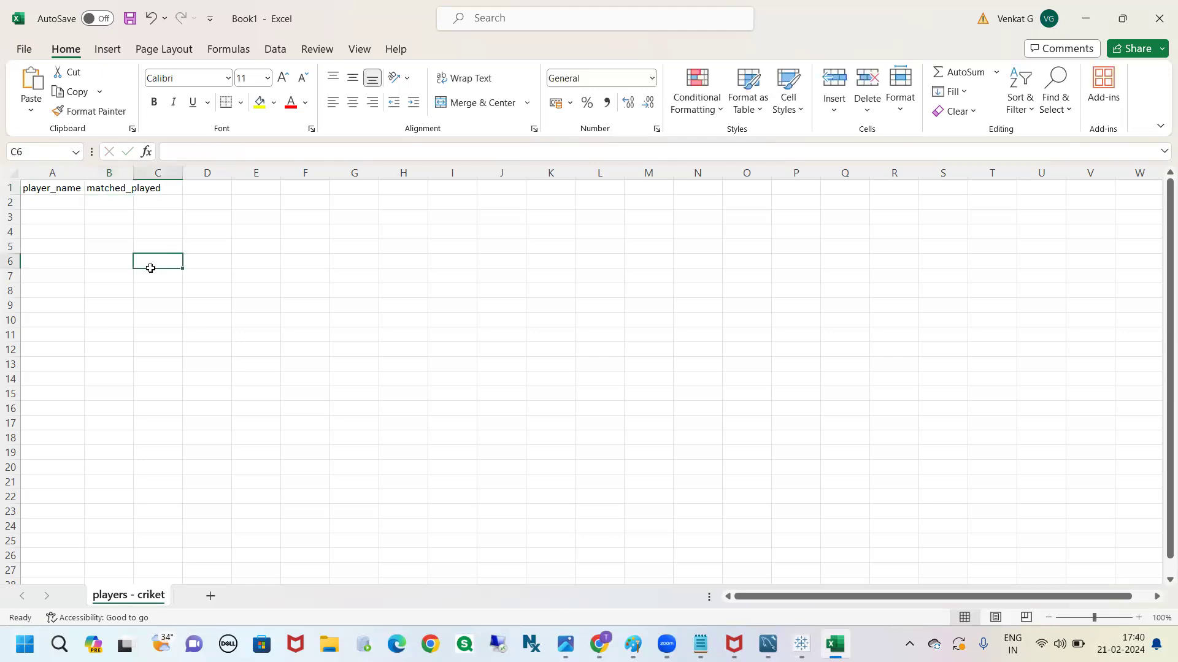
double_click(134, 173)
Enter the header year in cell C1
click(174, 187)
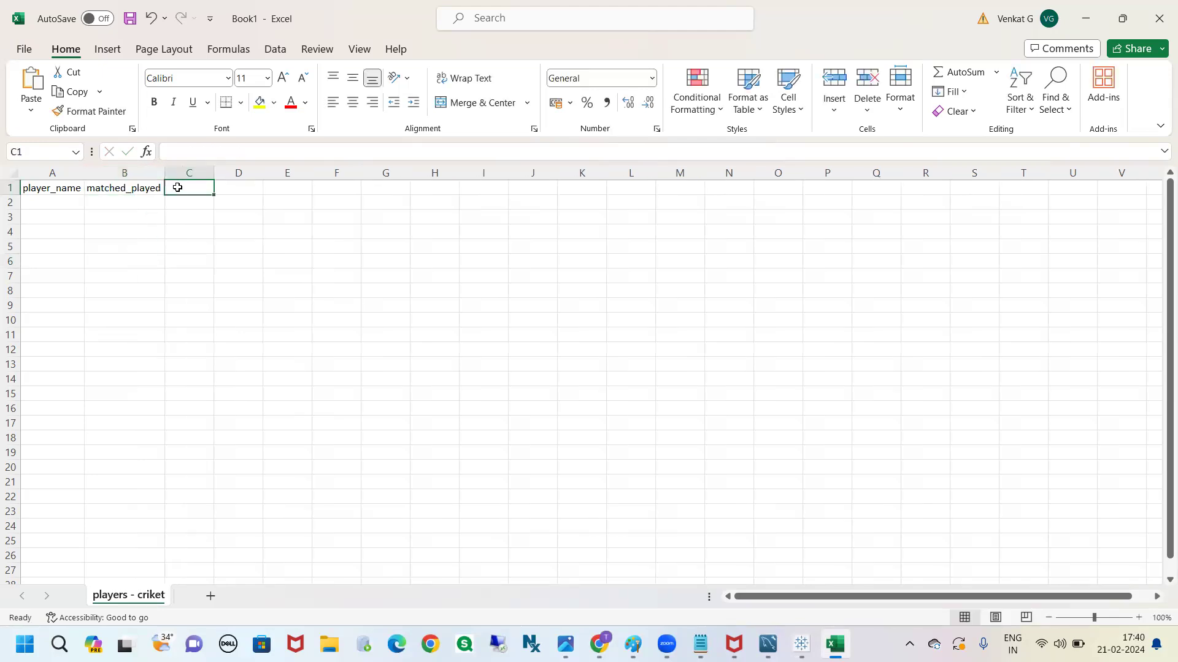
text(year)
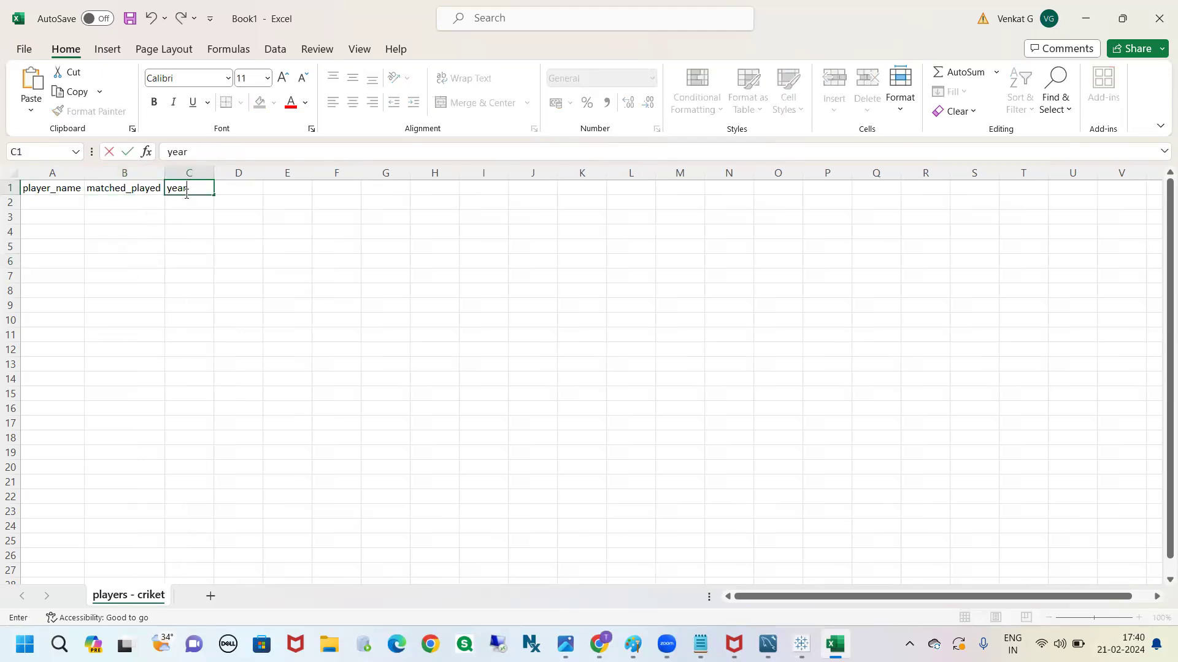
click(179, 205)
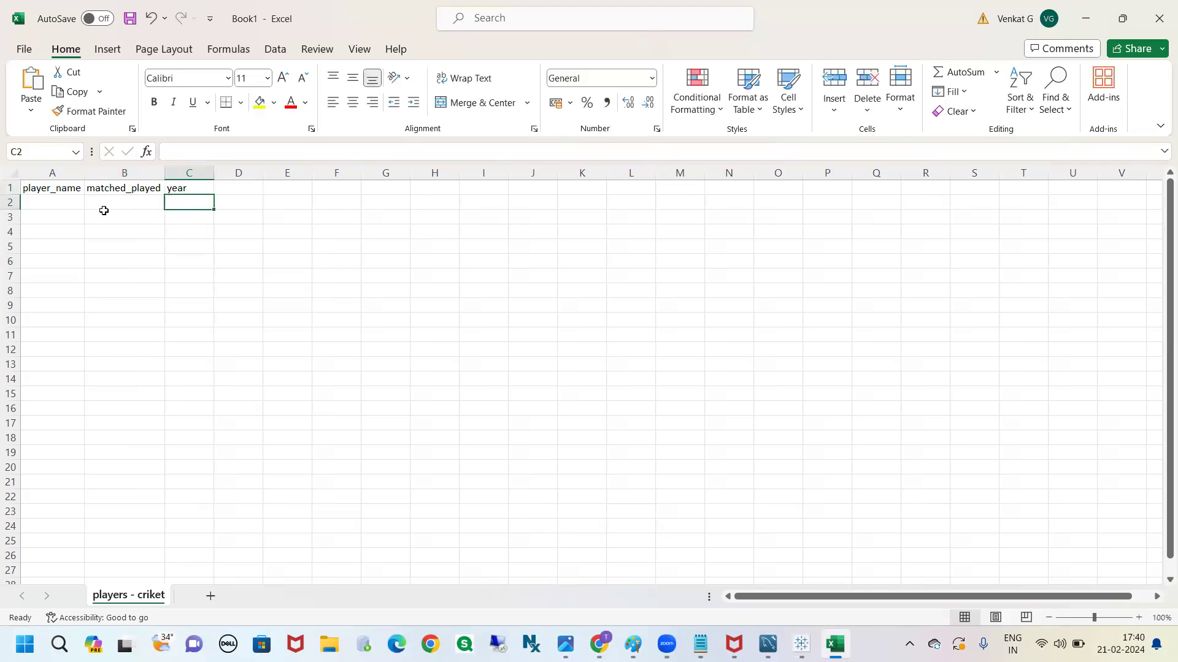
Fill row 2 with player p1, 10 matches played and year 2023
click(54, 202)
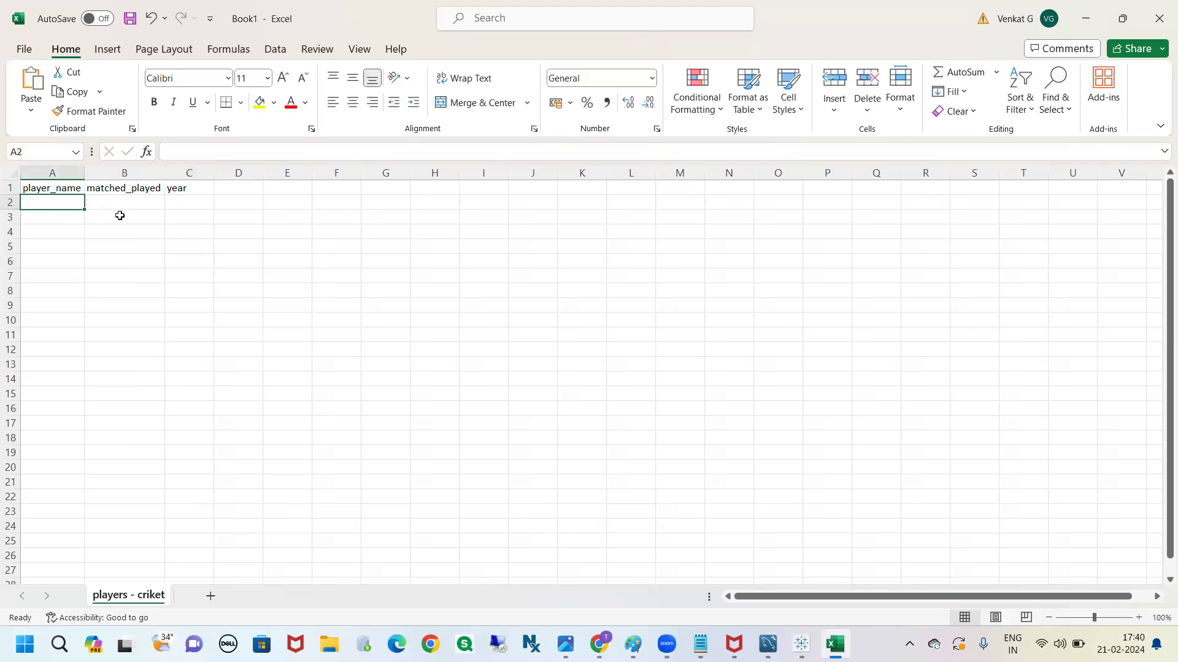
text(p1)
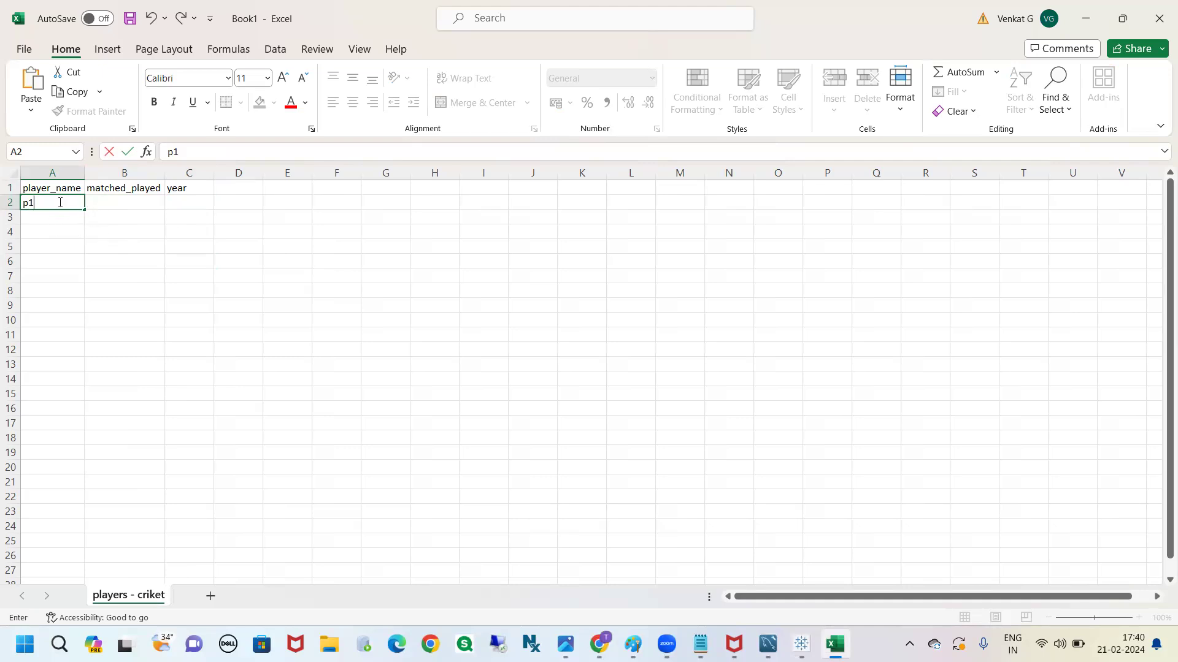
click(107, 206)
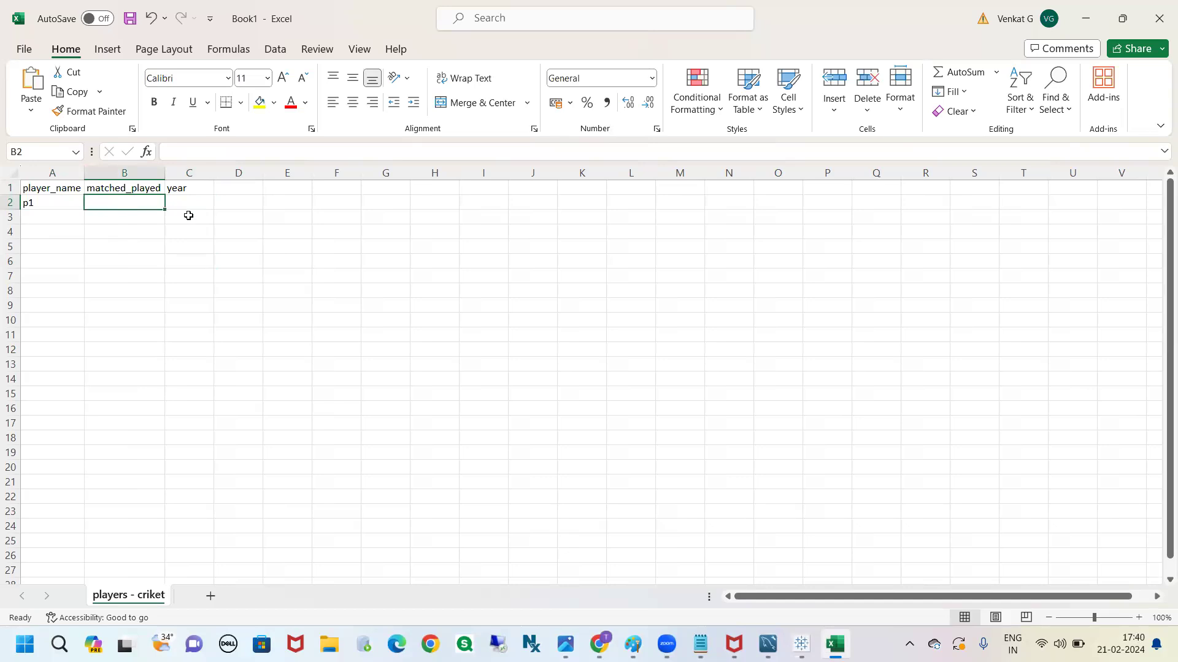
text(10)
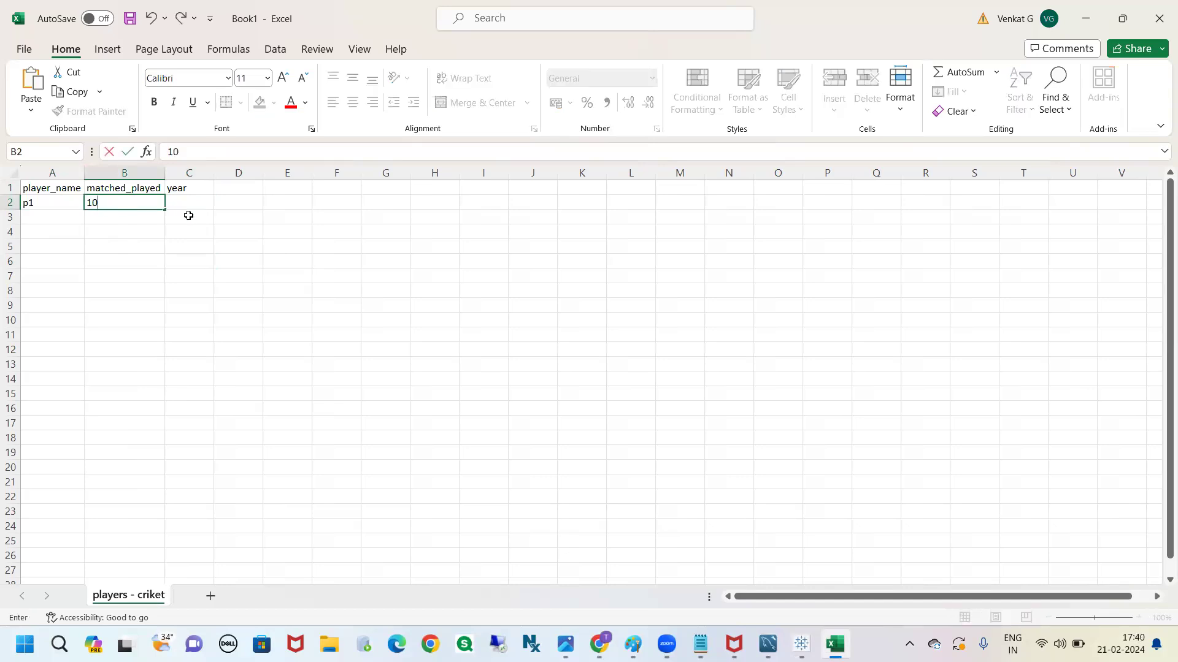
click(205, 211)
text(2023)
Fill row 3 with player p1, 5 matches played and year 2024
click(54, 216)
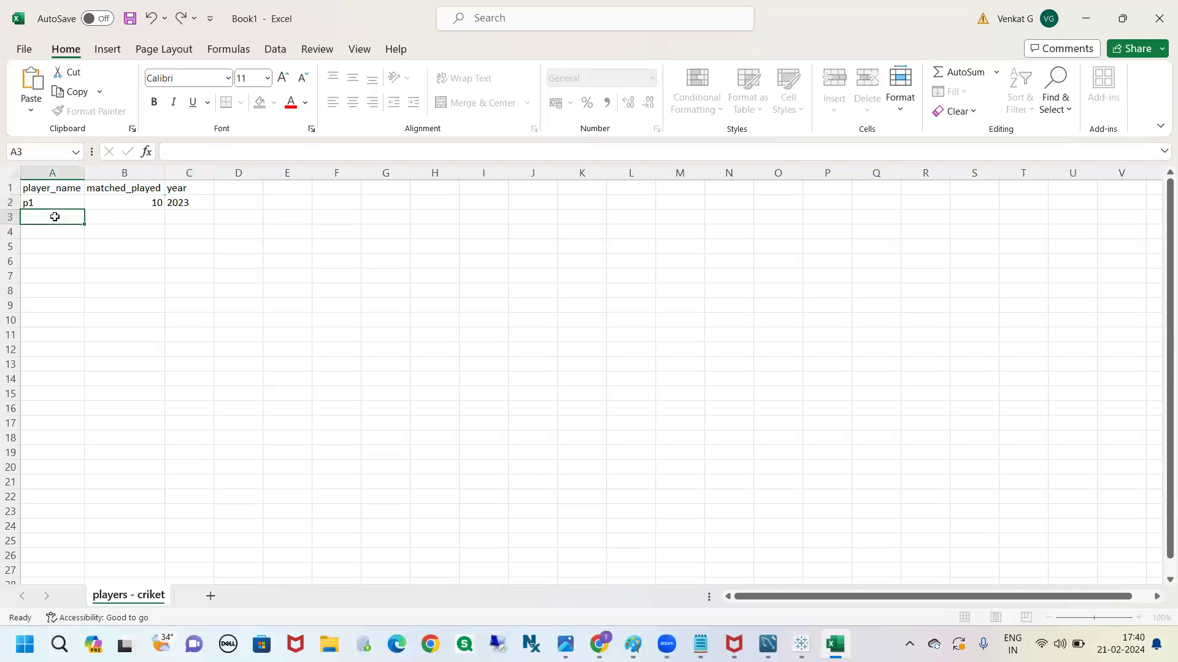
text(p1)
click(127, 219)
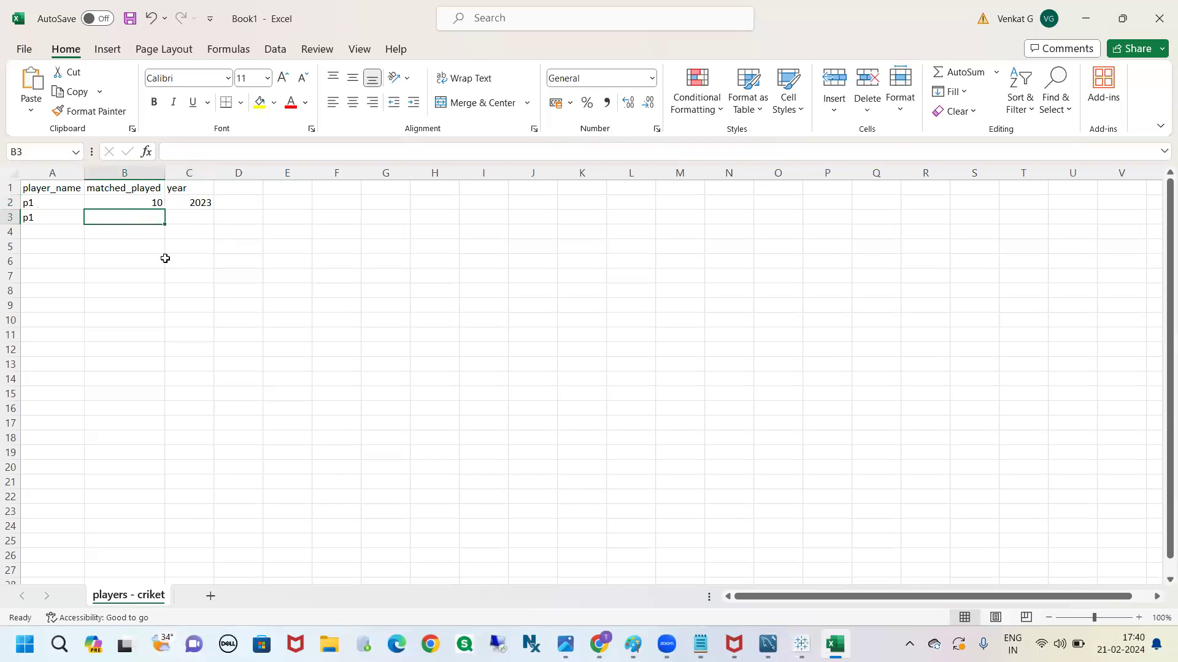
text(5)
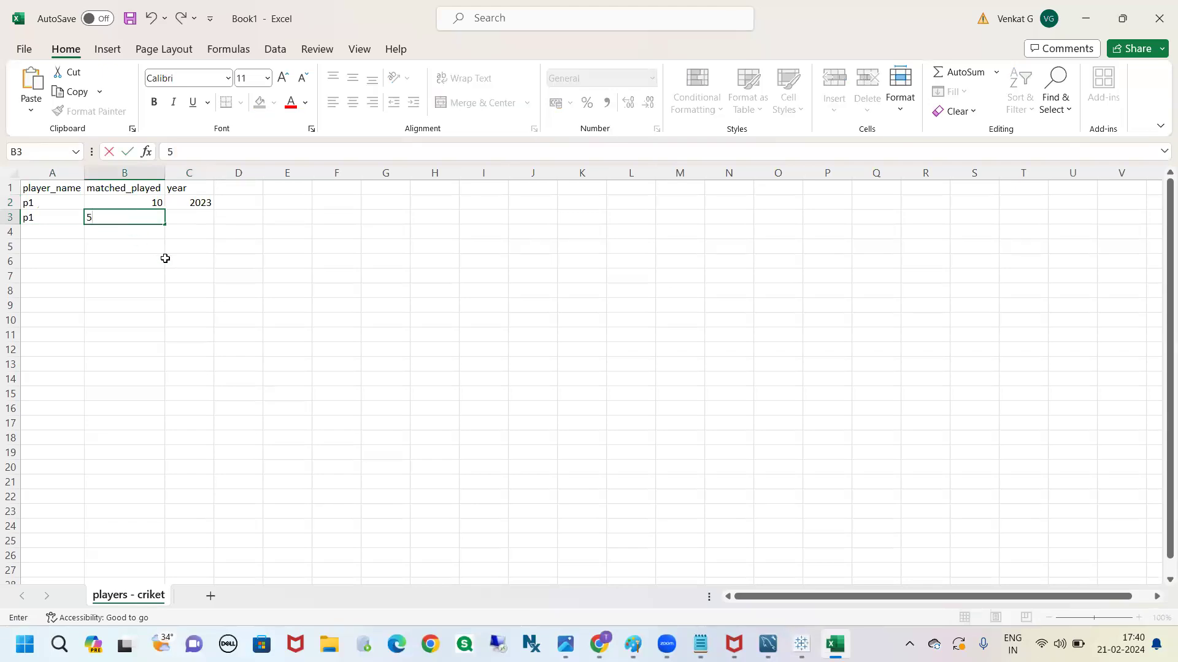
click(203, 222)
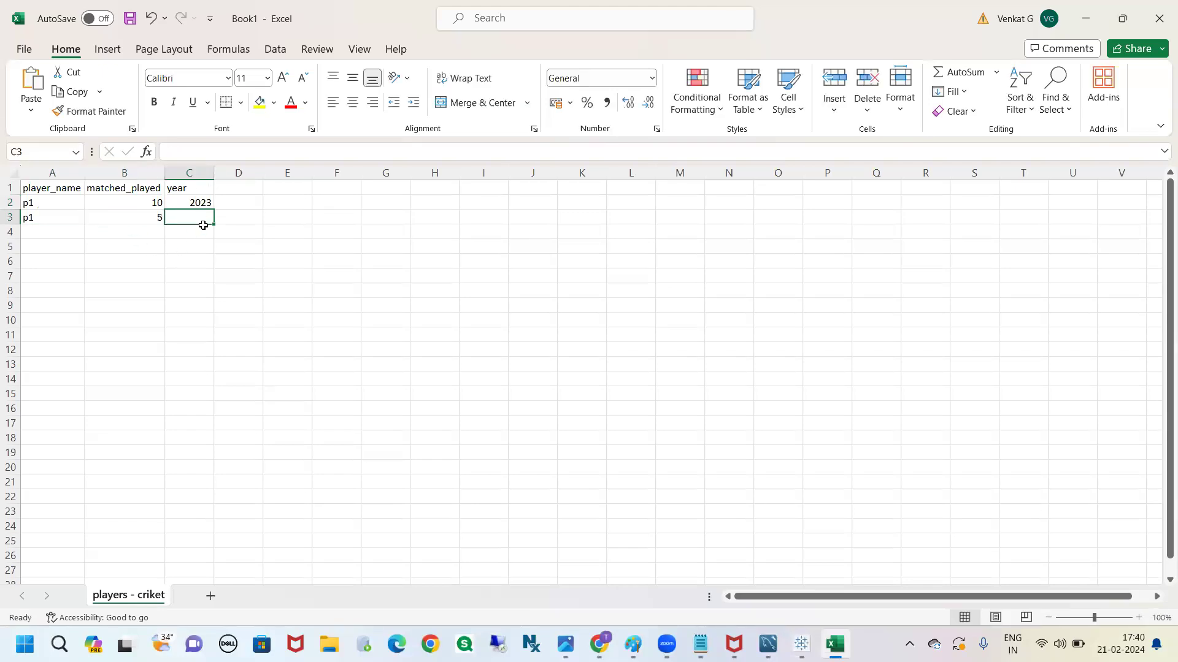
text(2024)
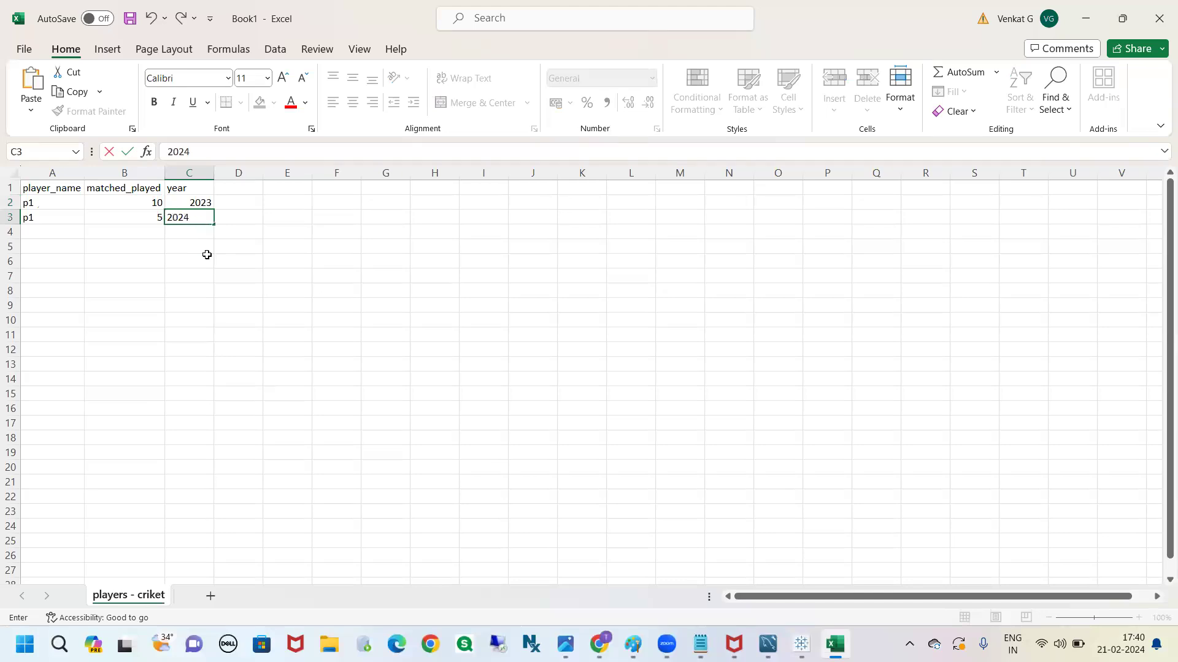
click(208, 263)
drag(42, 205, 184, 206)
click(185, 206)
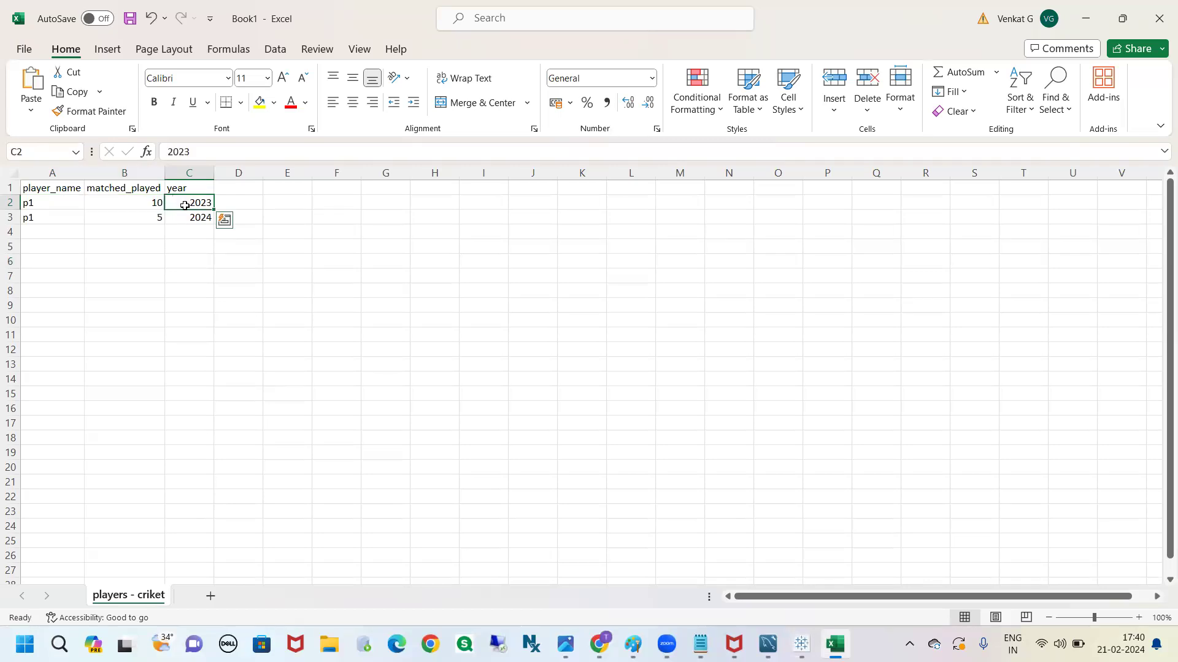
click(192, 220)
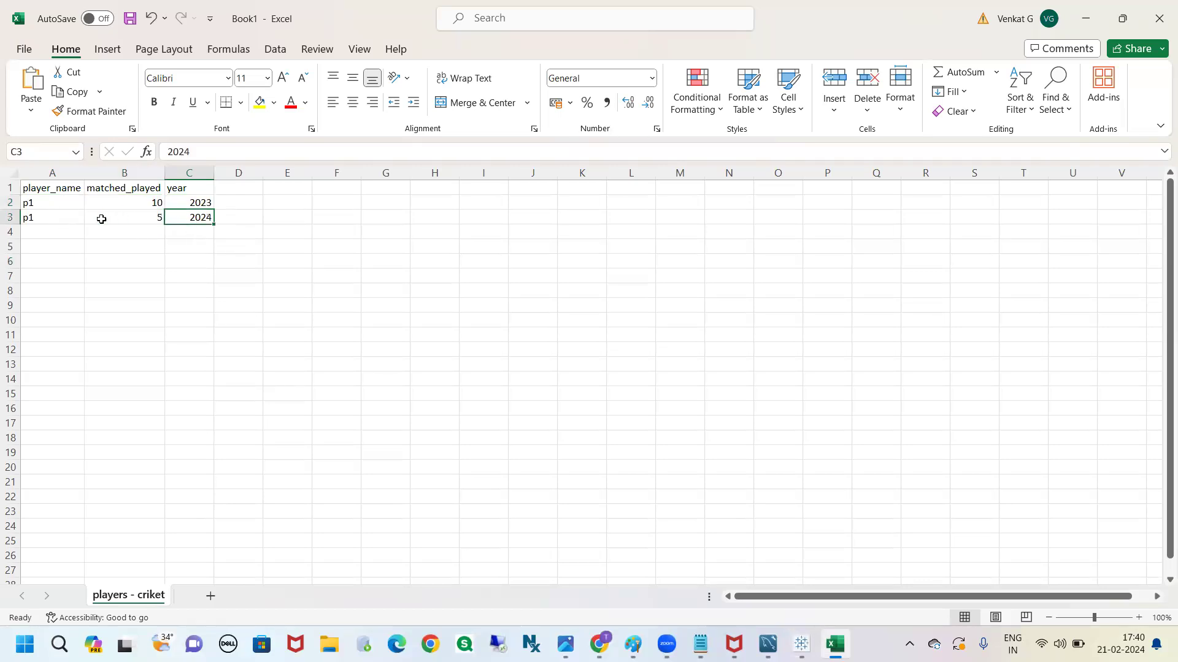
click(152, 219)
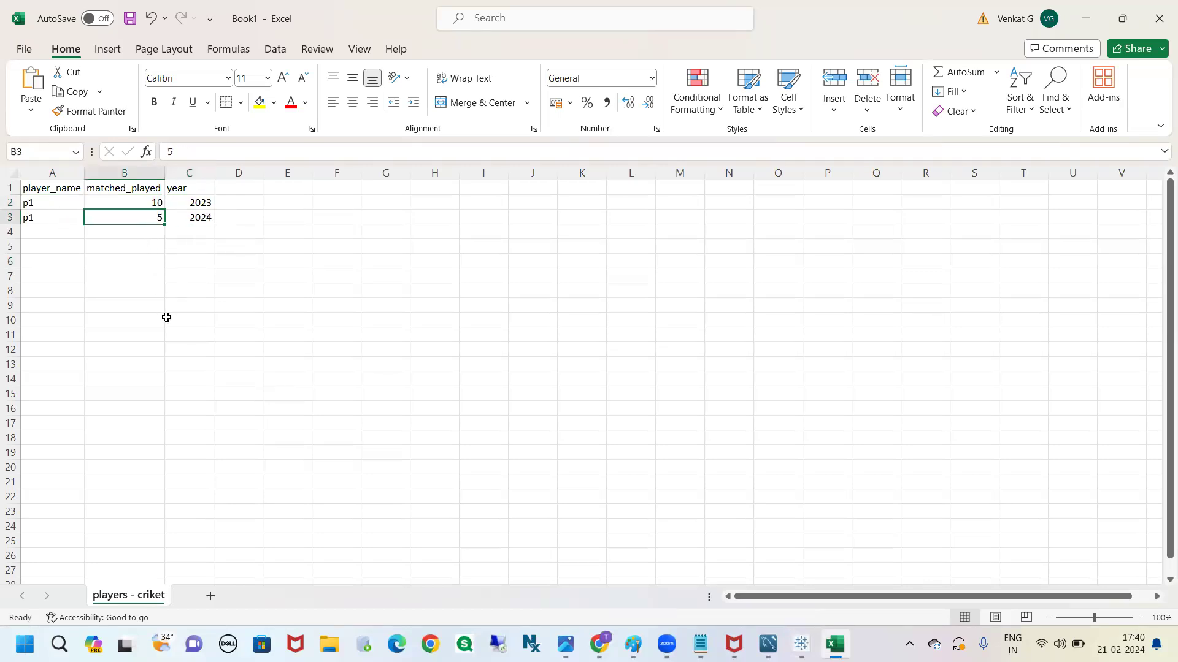
drag(49, 203, 179, 236)
click(179, 248)
Fill row 4 with player p2, 12 matches played and year 2024
click(64, 232)
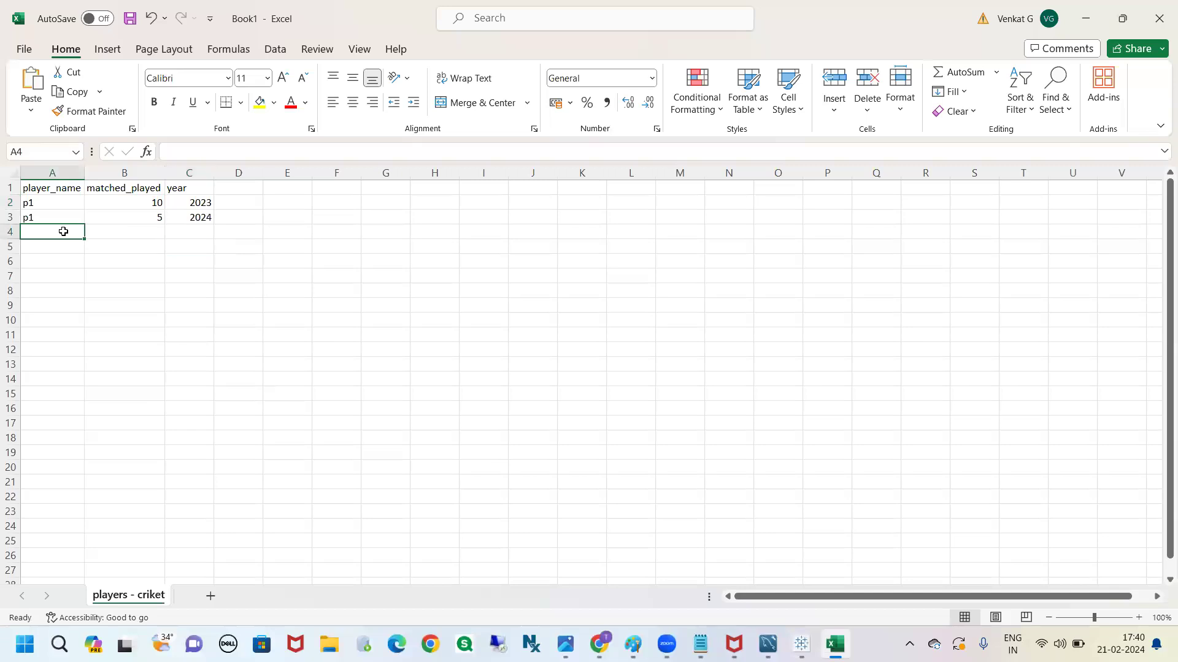
text(p2)
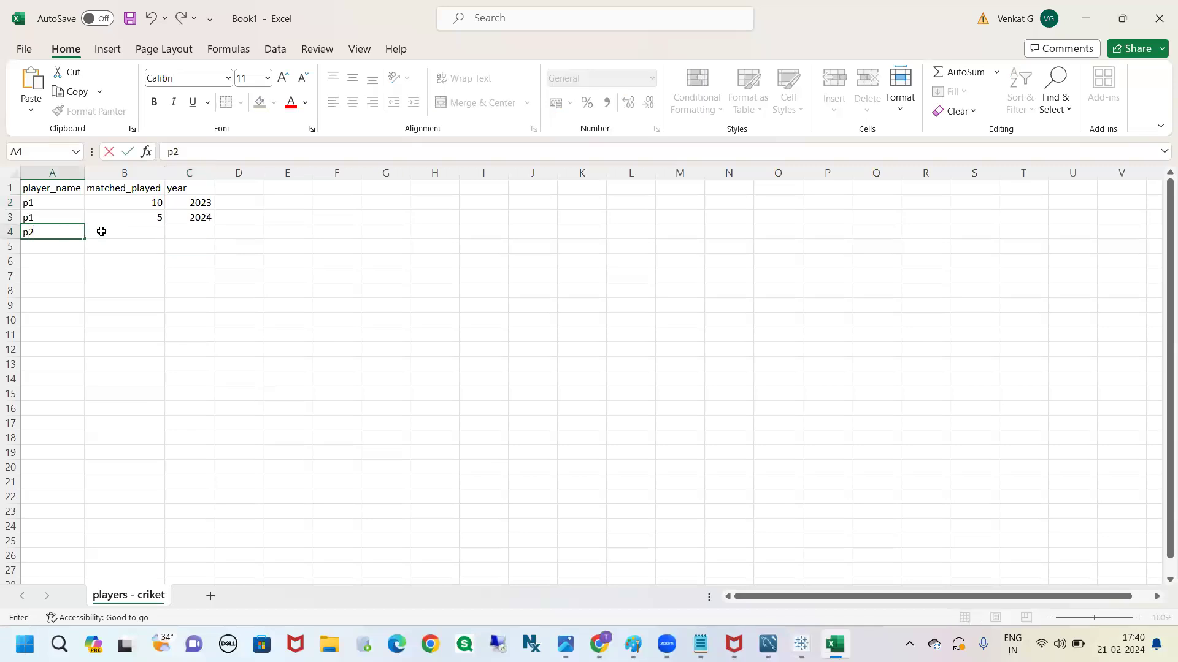
click(110, 232)
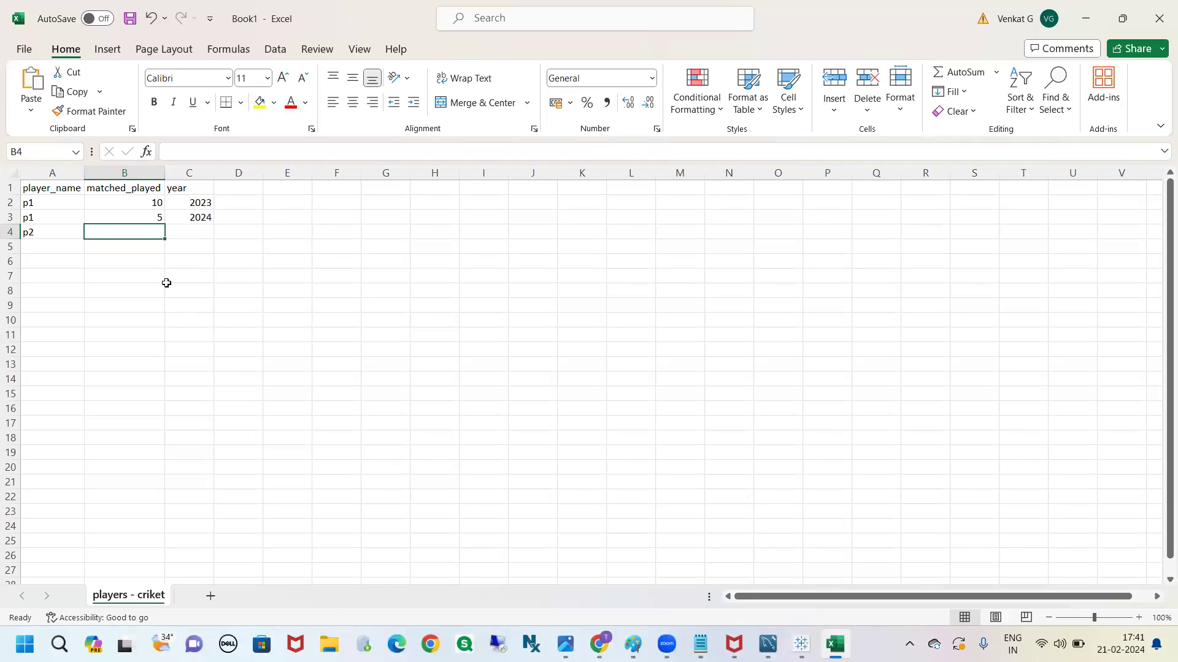
text(12)
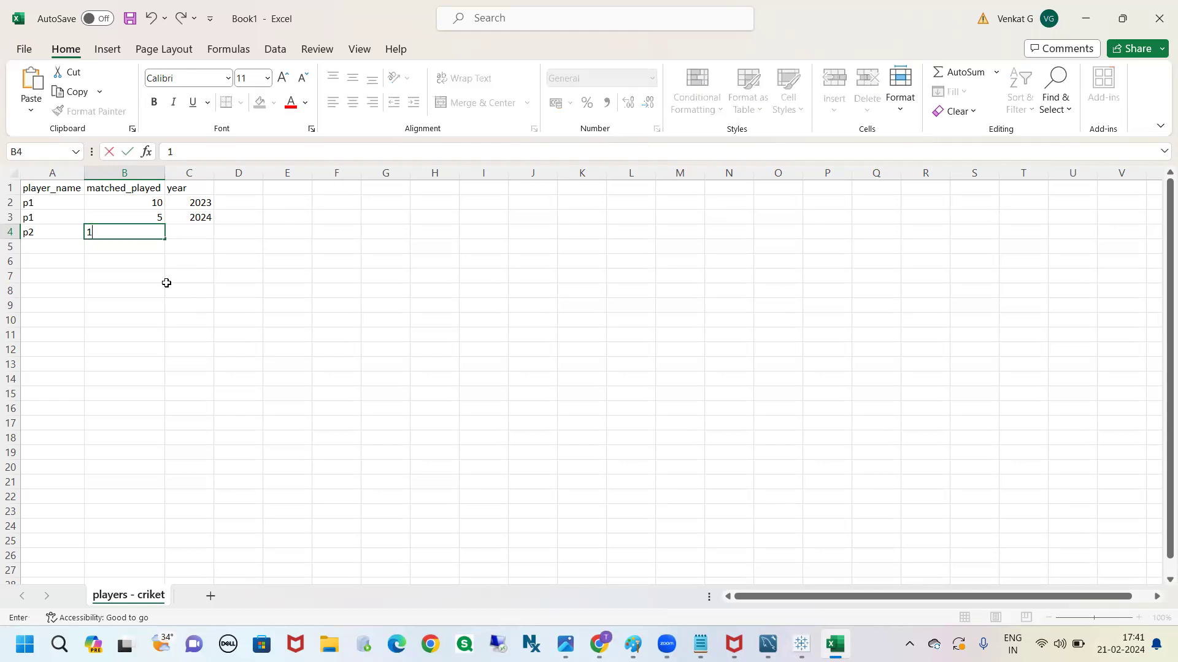
click(207, 229)
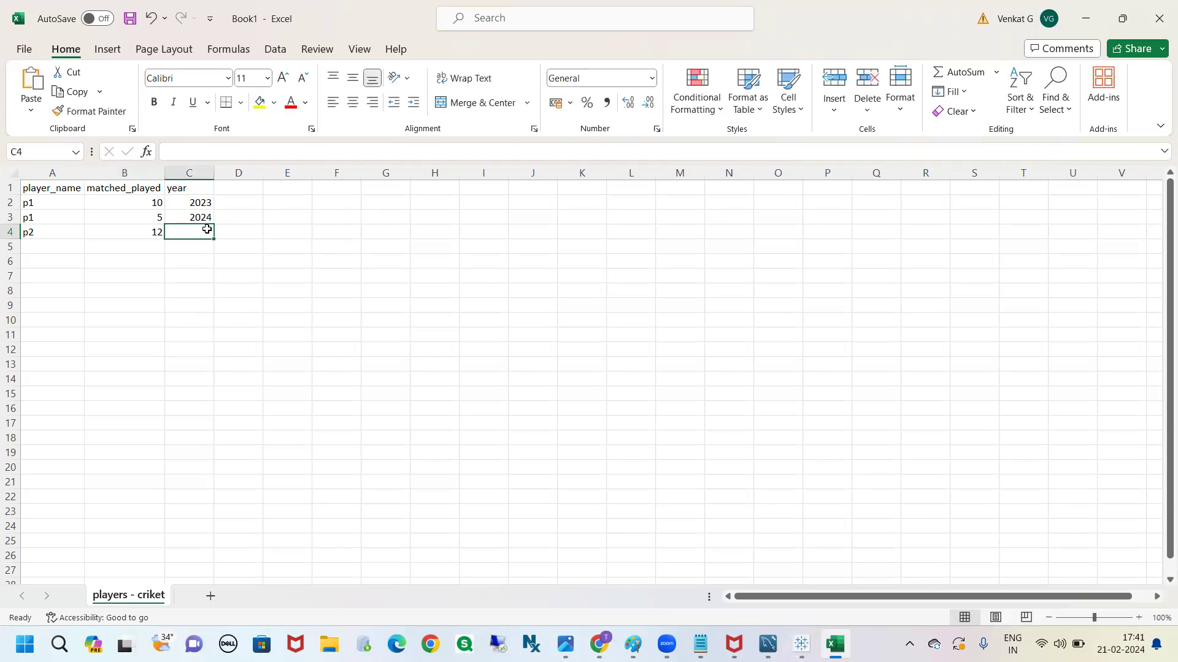
text(2024)
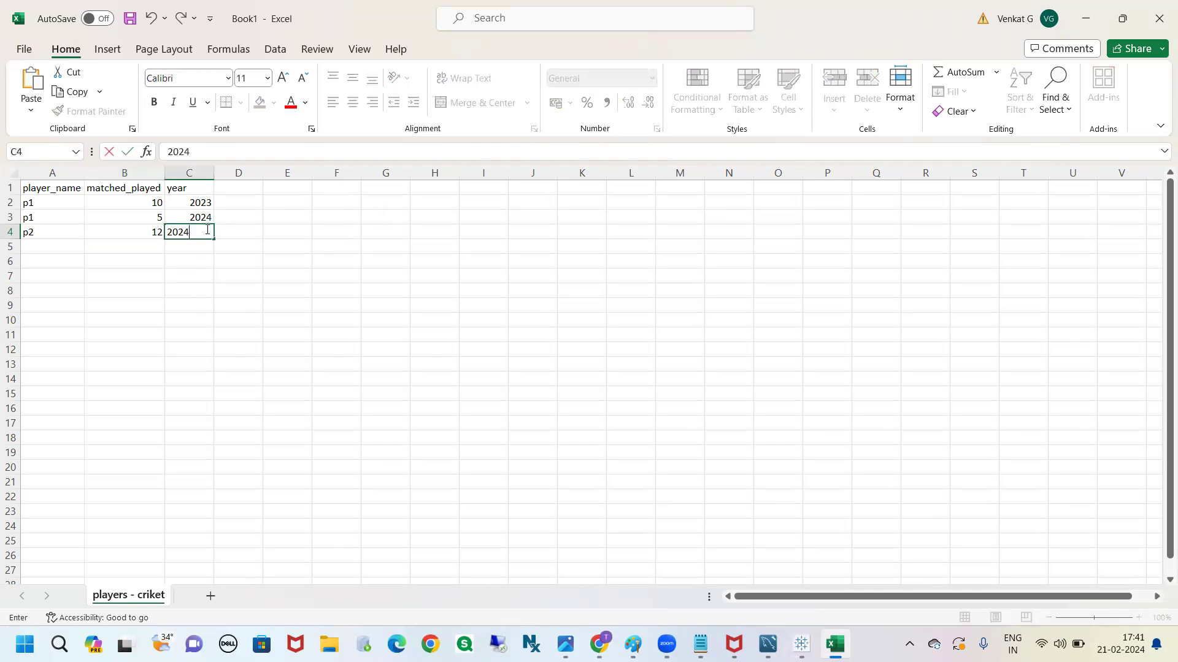
click(202, 293)
Fill row 5 with player p3, 15 matches played and year 2024
click(62, 247)
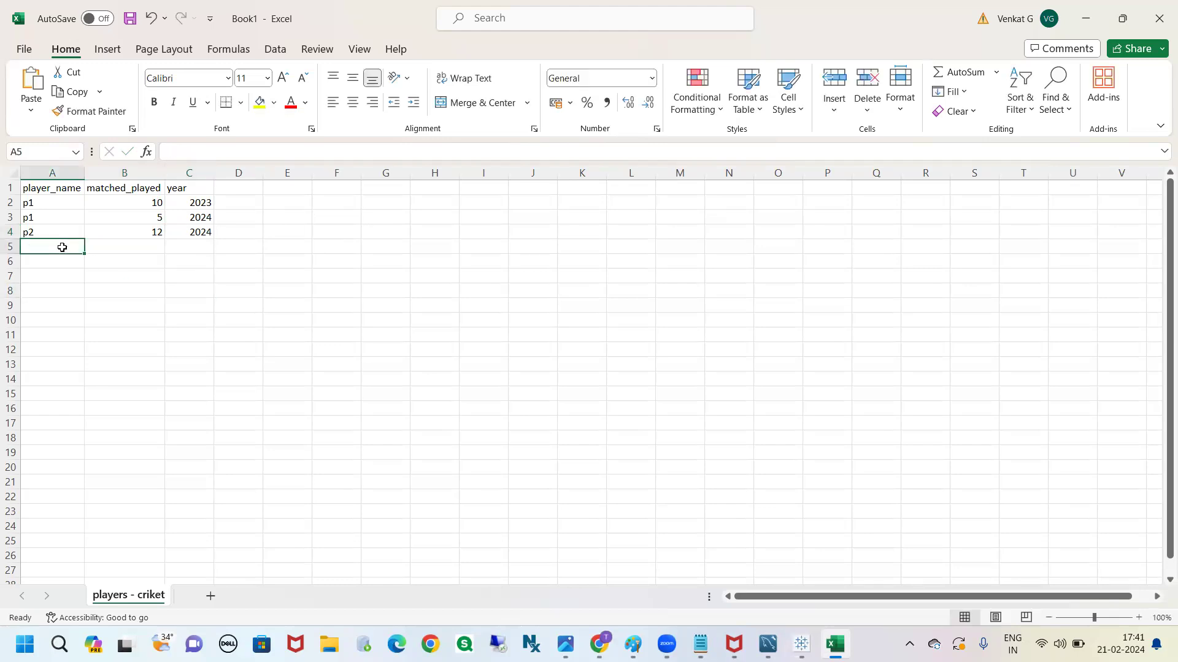
text(p3)
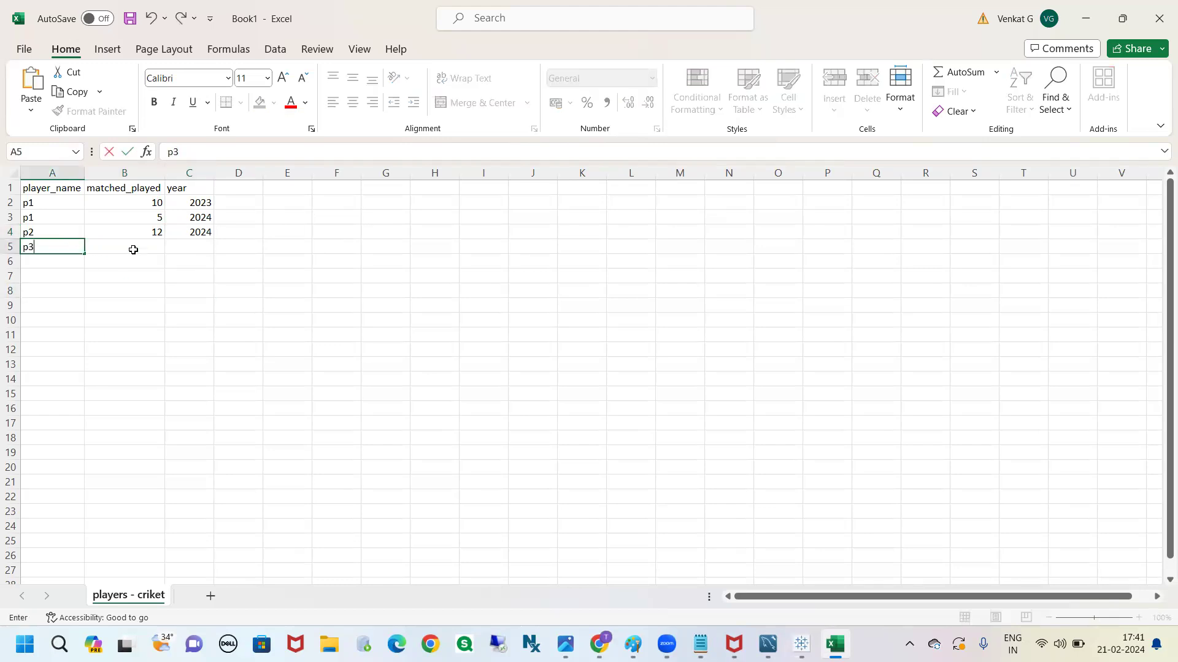
click(136, 248)
text(15)
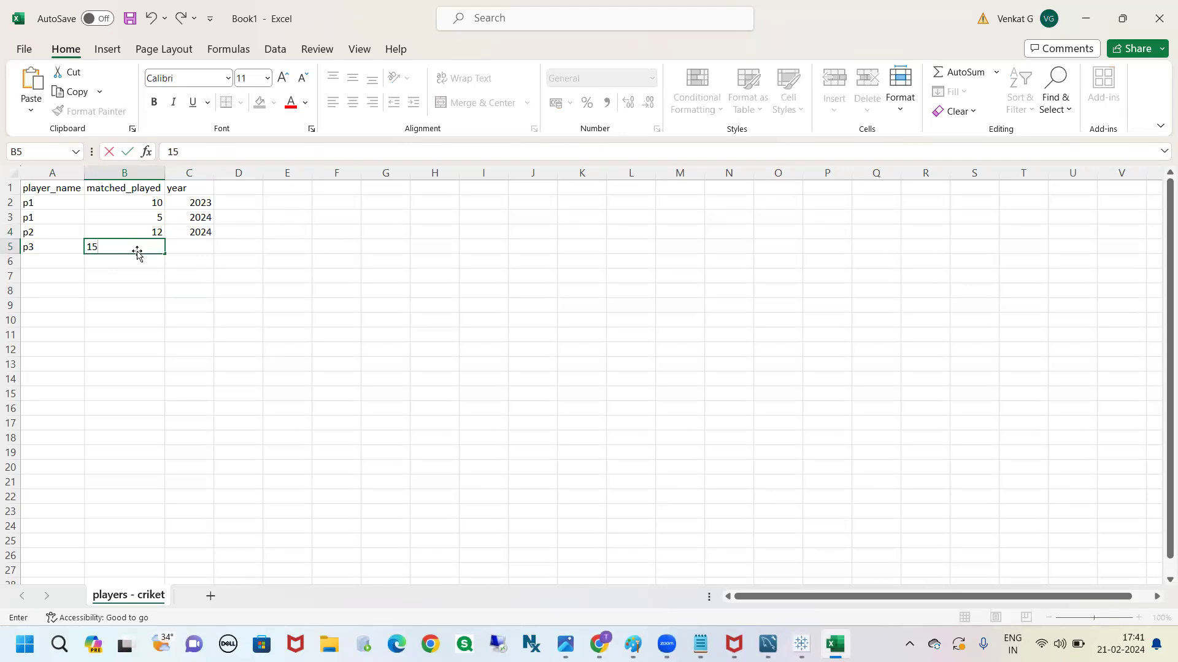
click(191, 247)
text(2024)
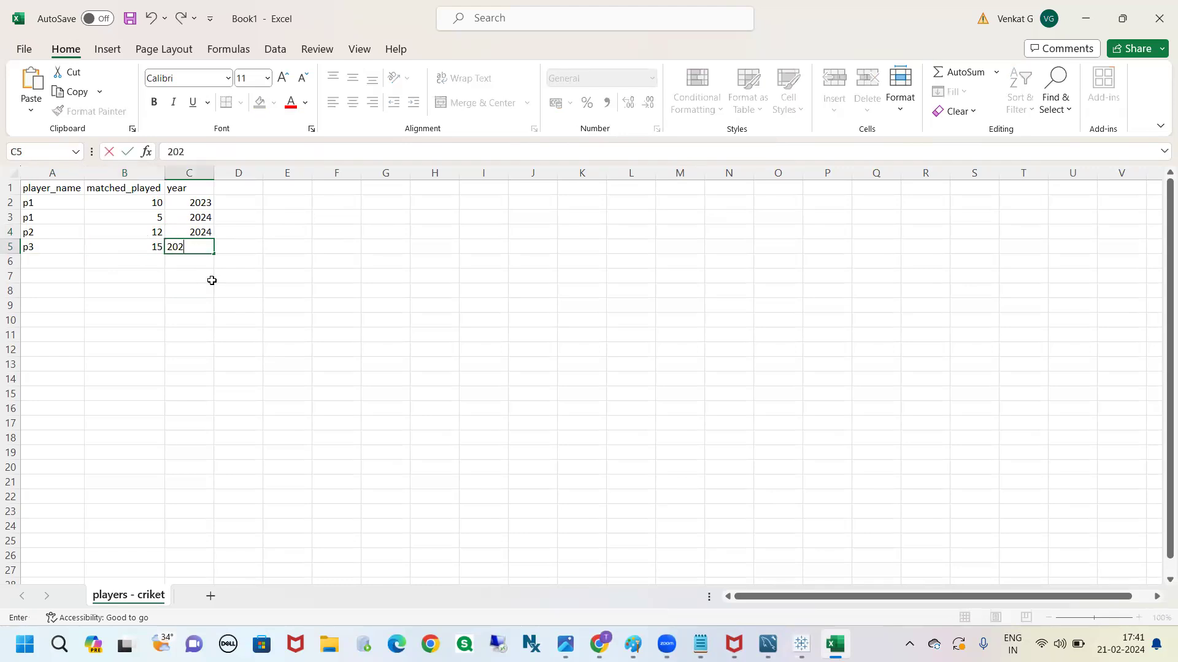
click(222, 346)
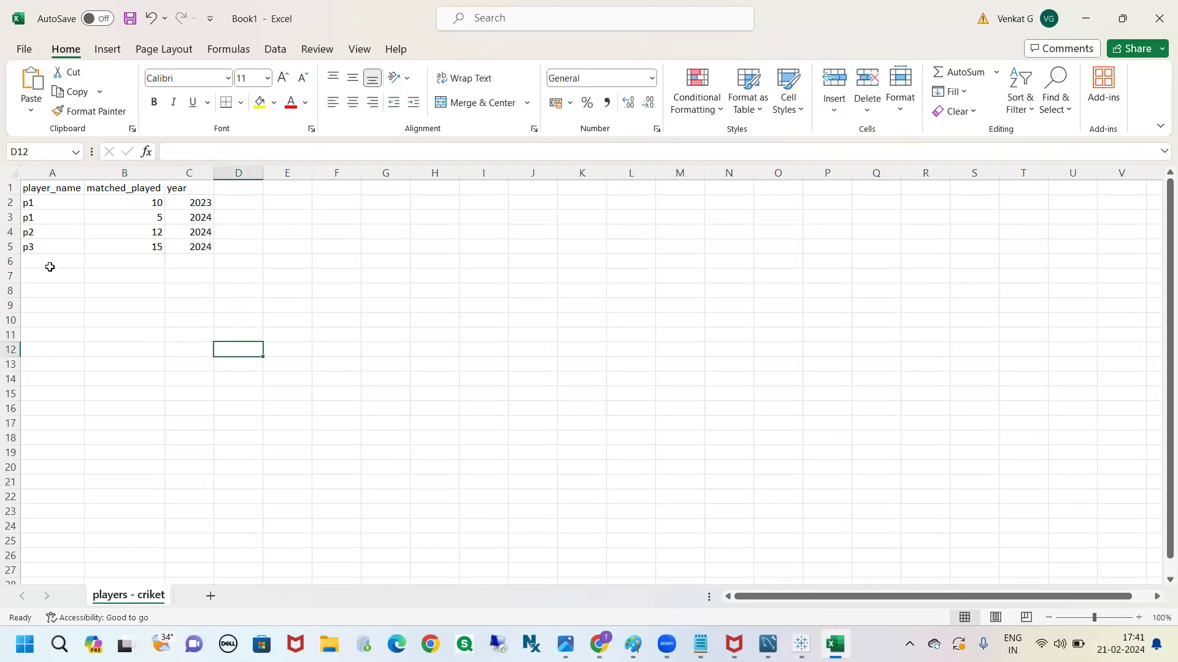
Review the cricket entries in rows 2 to 5, comparing player p1's matches played and years
drag(43, 202, 174, 249)
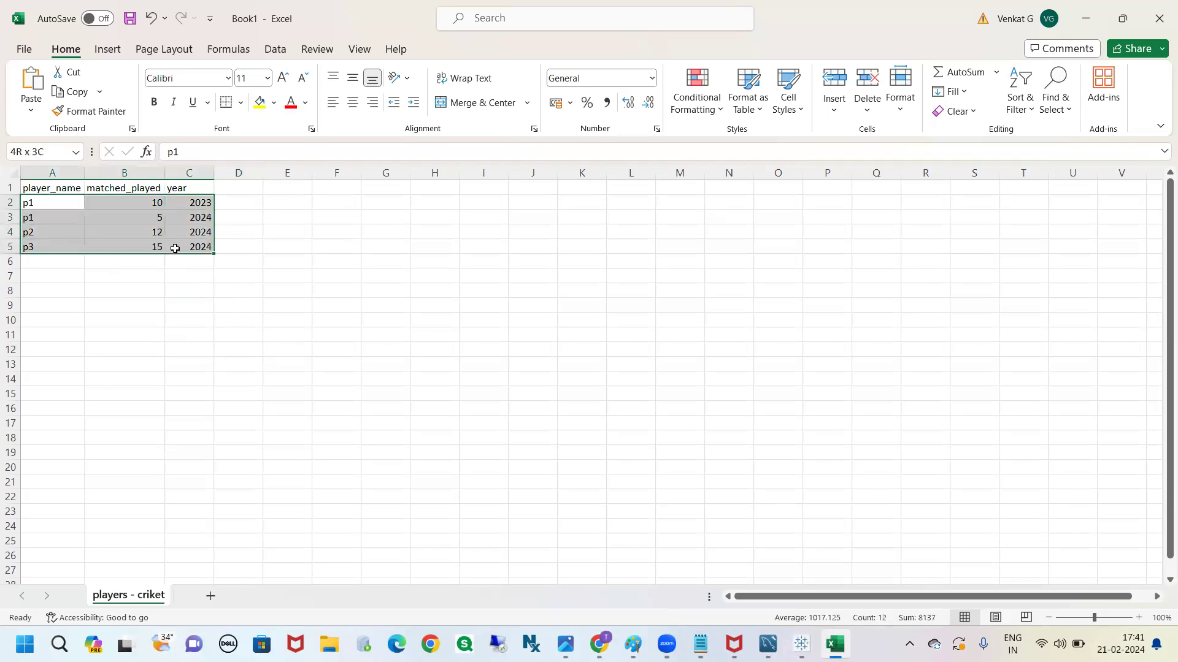
click(131, 202)
click(198, 205)
click(198, 232)
click(202, 289)
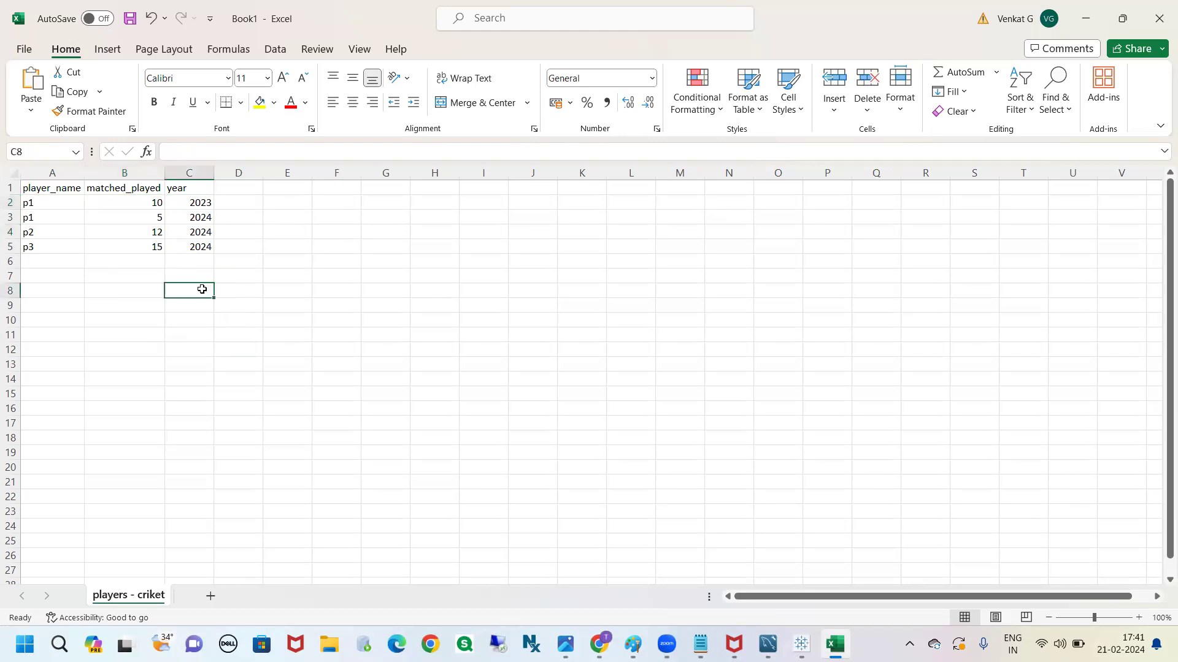
click(48, 205)
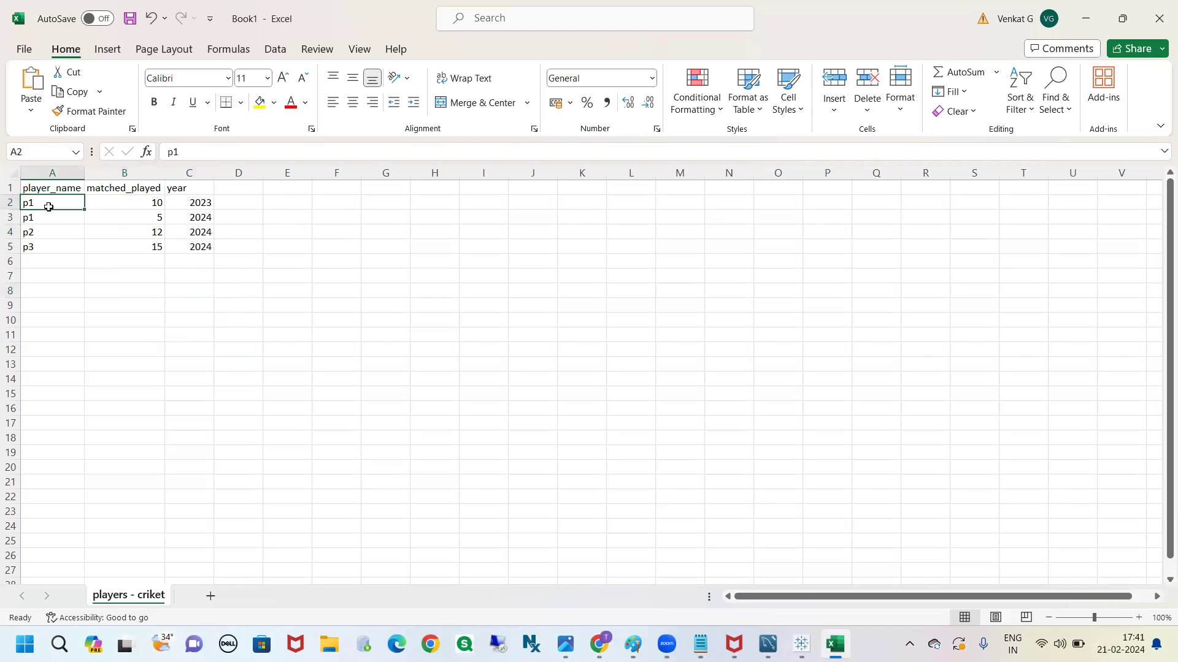
drag(51, 214, 187, 225)
click(193, 204)
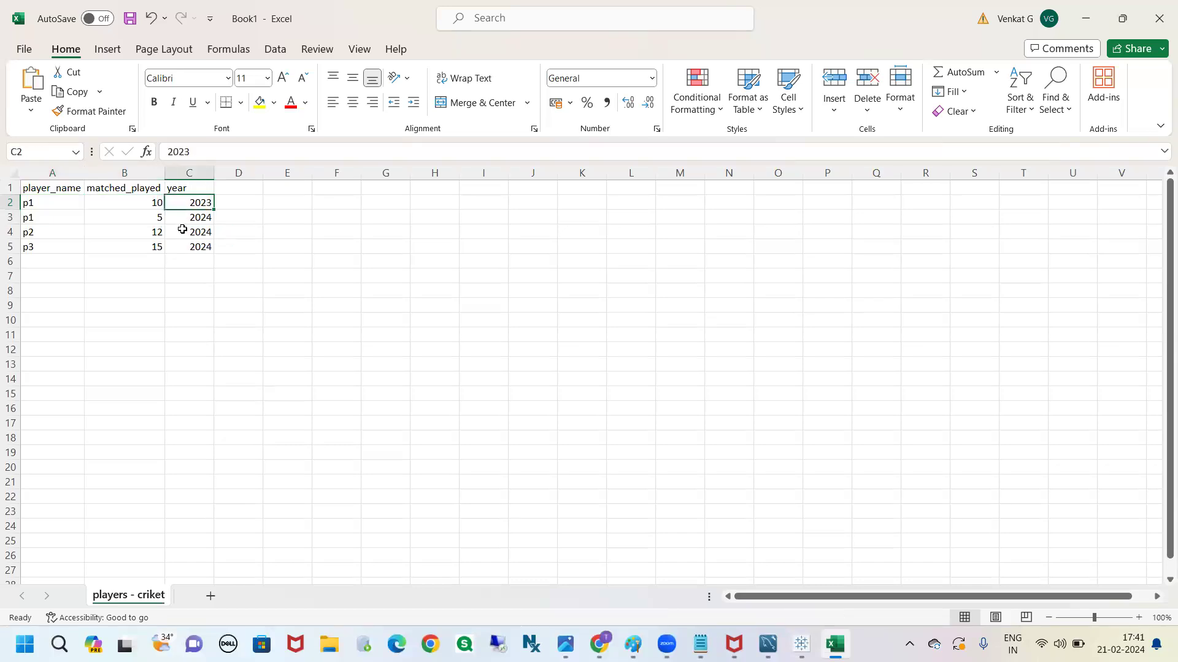
click(197, 221)
click(194, 305)
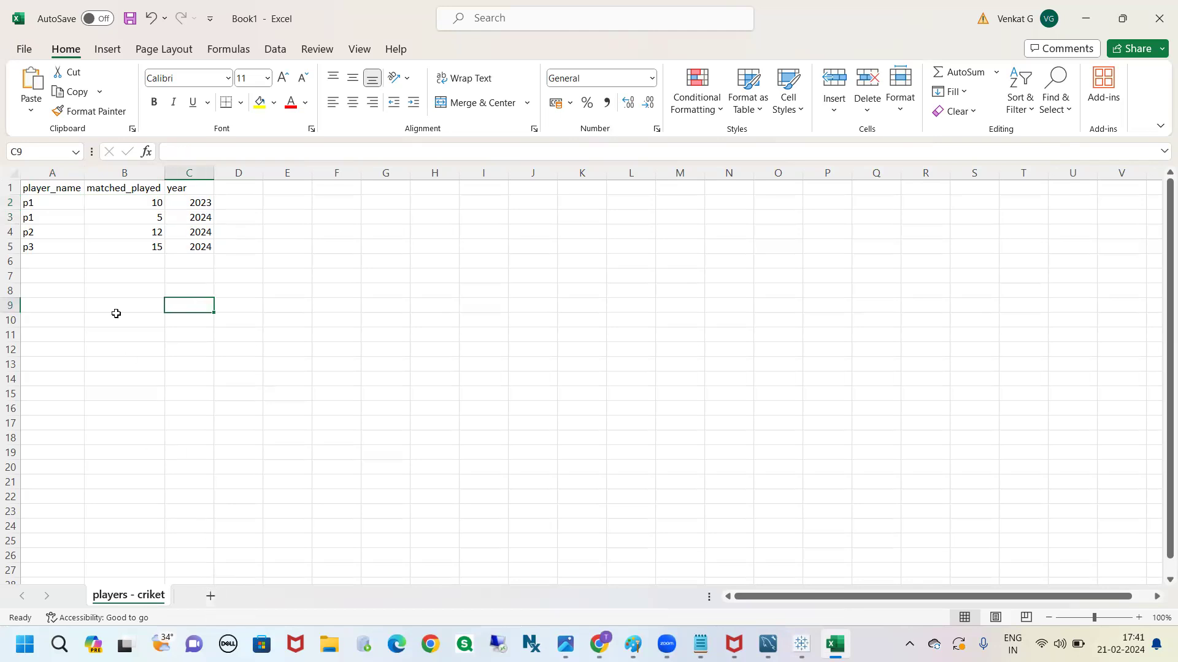
Copy the player_name and matched_played headers into row 1 of a new sheet and fit columns A and B to them
drag(56, 190, 157, 203)
key(ctrl+c)
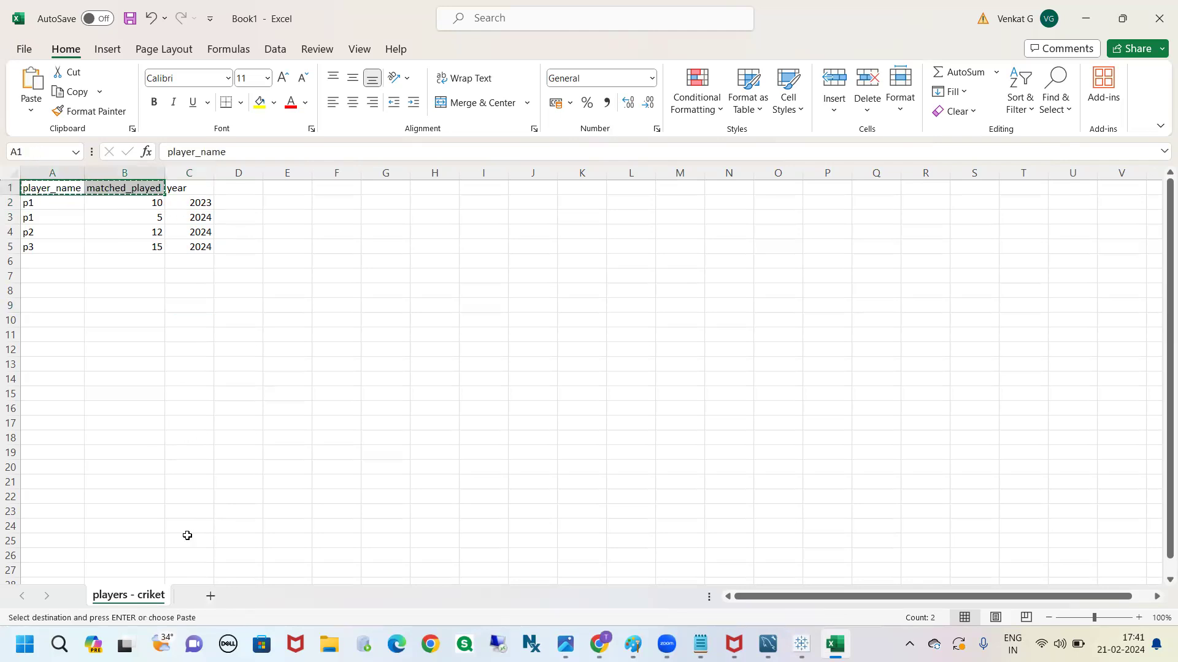
click(209, 596)
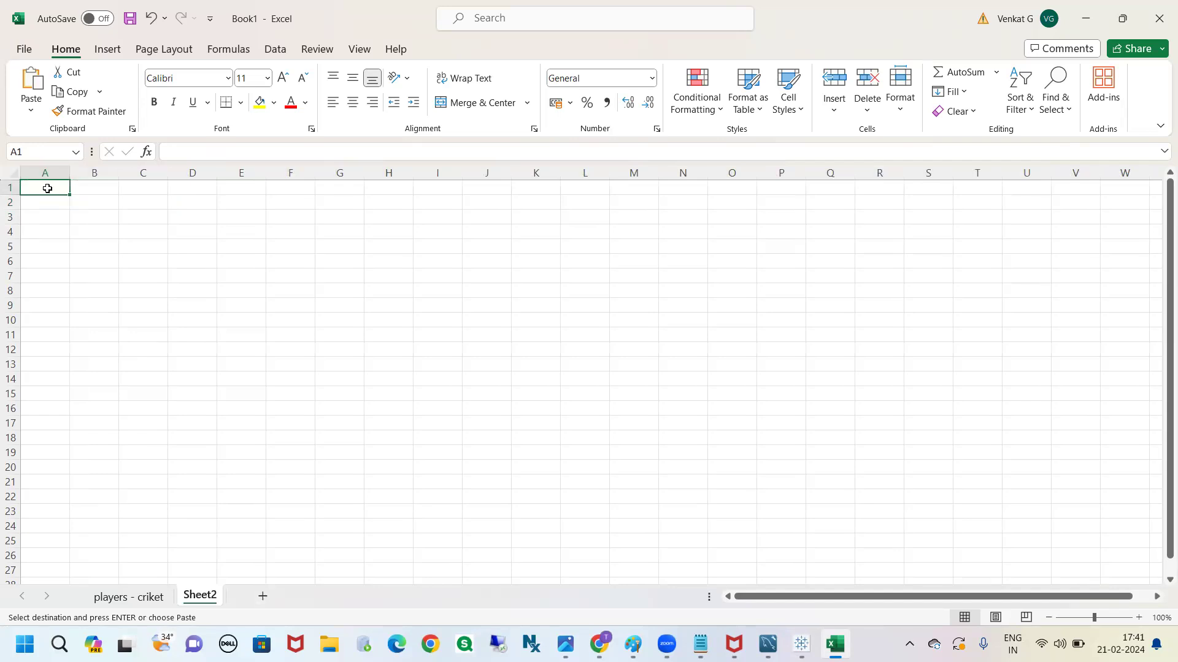
key(ctrl+v)
click(113, 286)
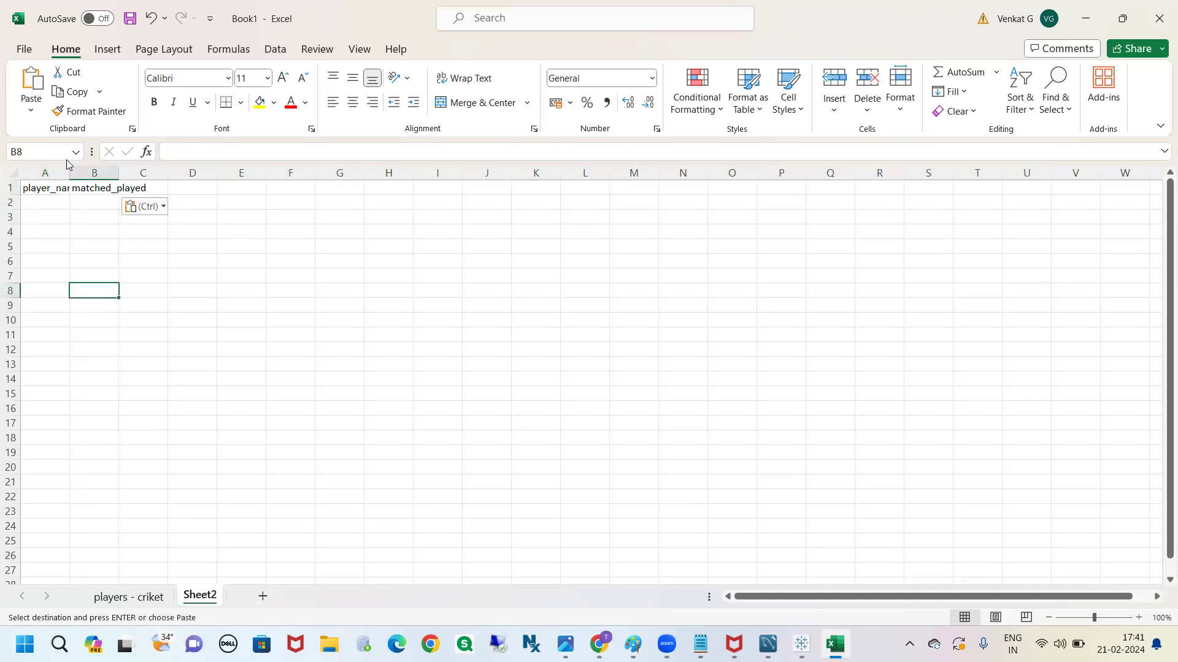
double_click(72, 174)
double_click(133, 174)
Rename the new sheet as players - football
double_click(205, 598)
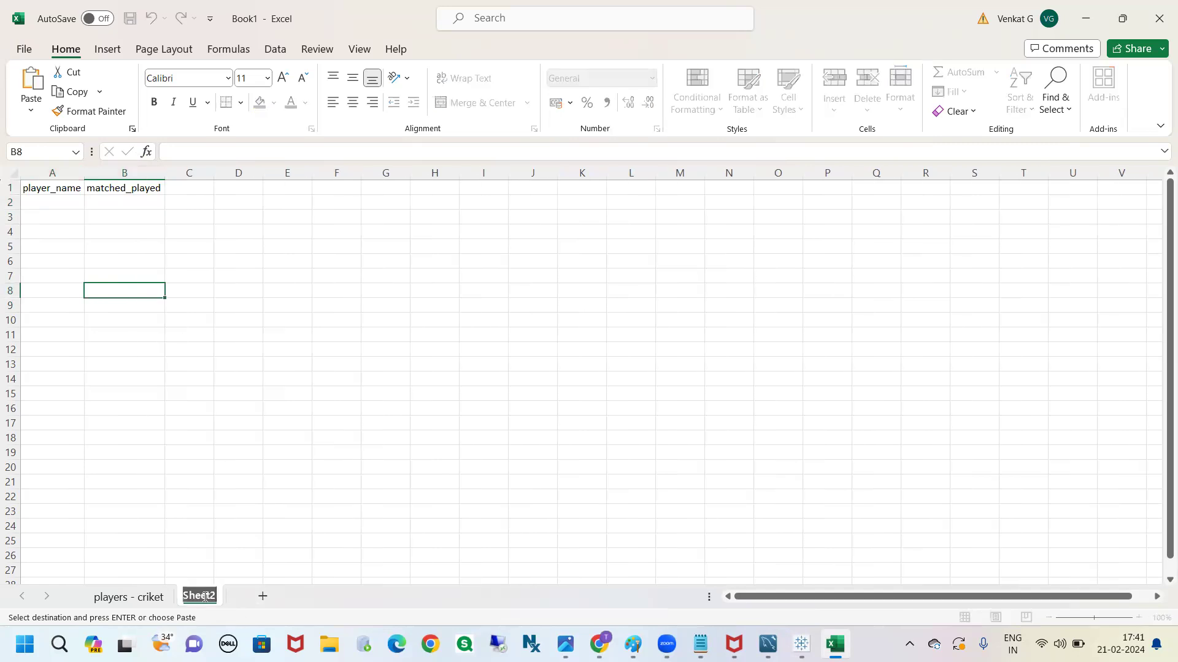
text(players - football)
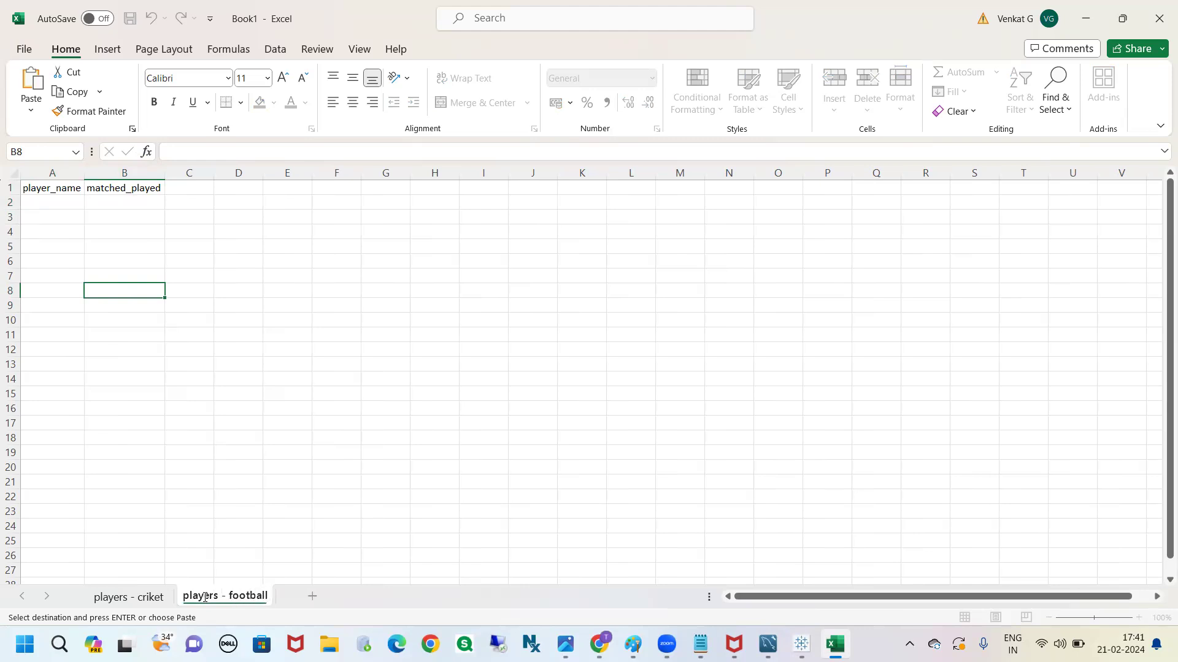
click(210, 450)
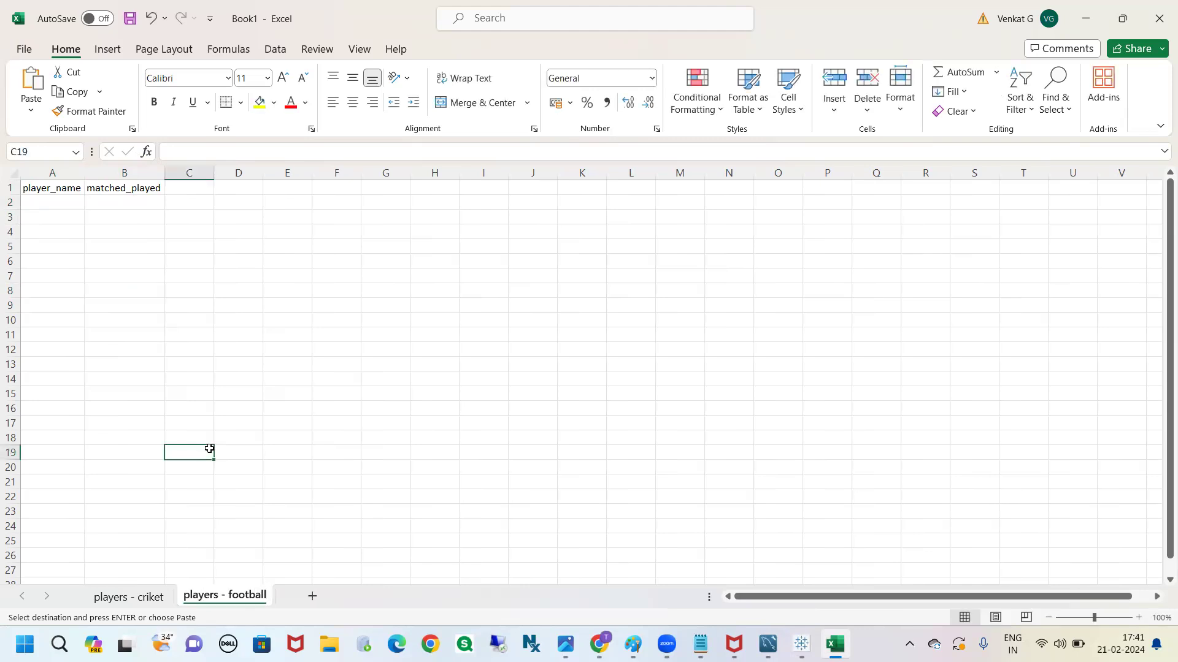
Enter the header year in cell C1 of the players - football sheet
click(41, 203)
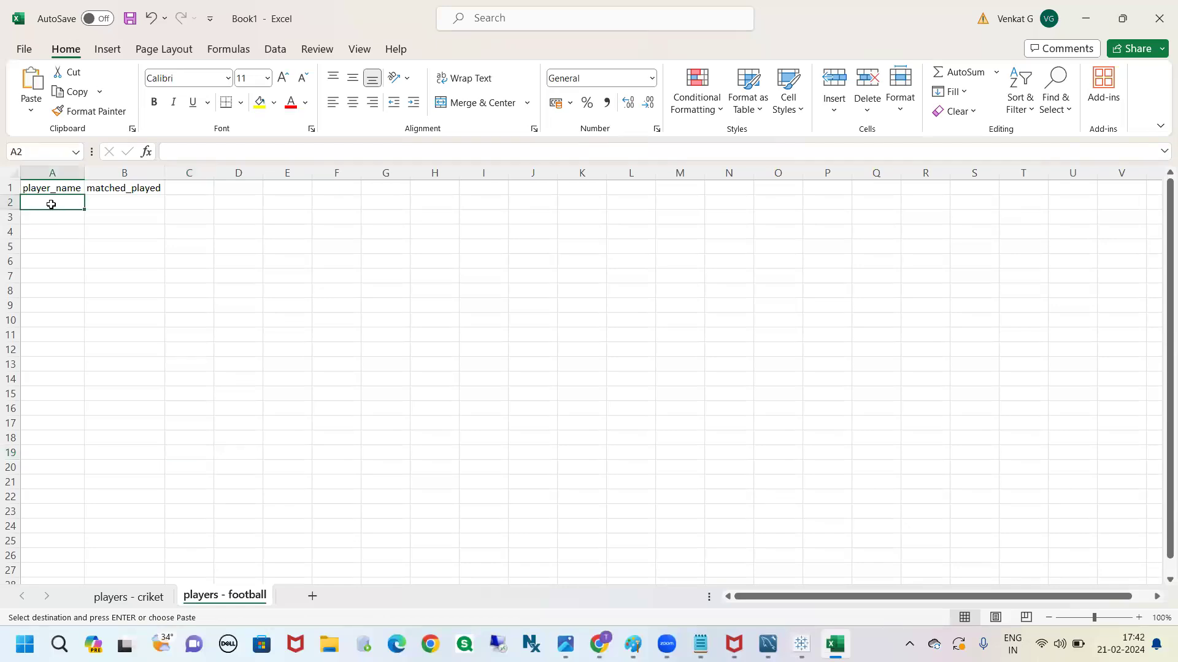
click(105, 201)
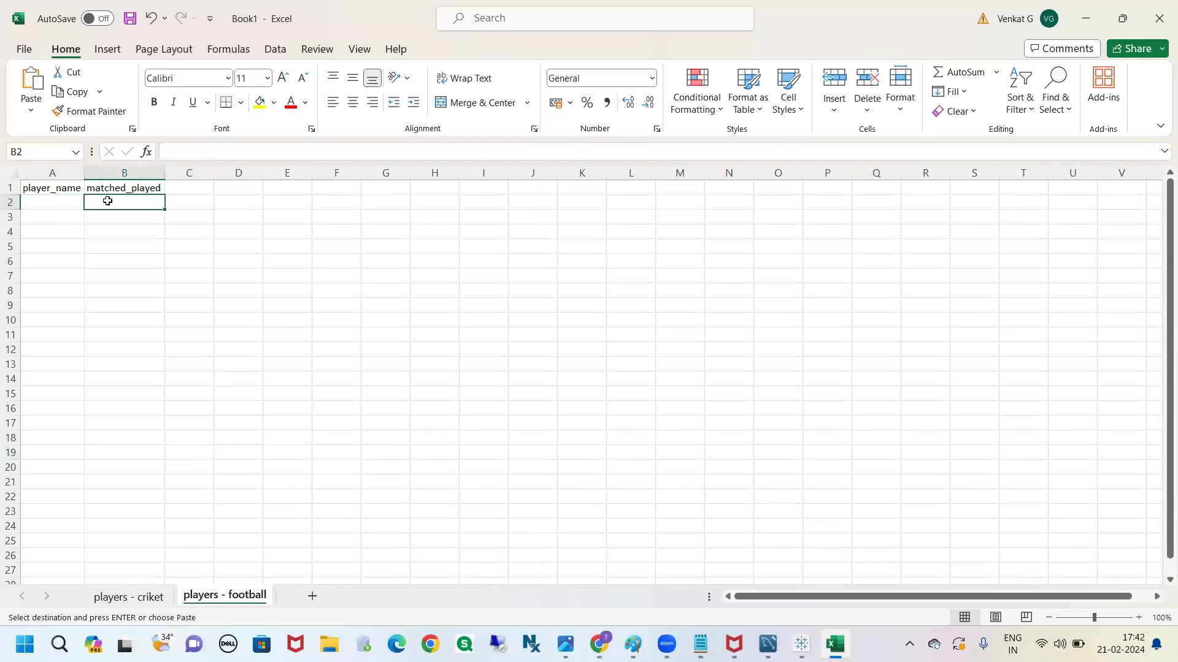
click(54, 202)
click(121, 201)
click(175, 190)
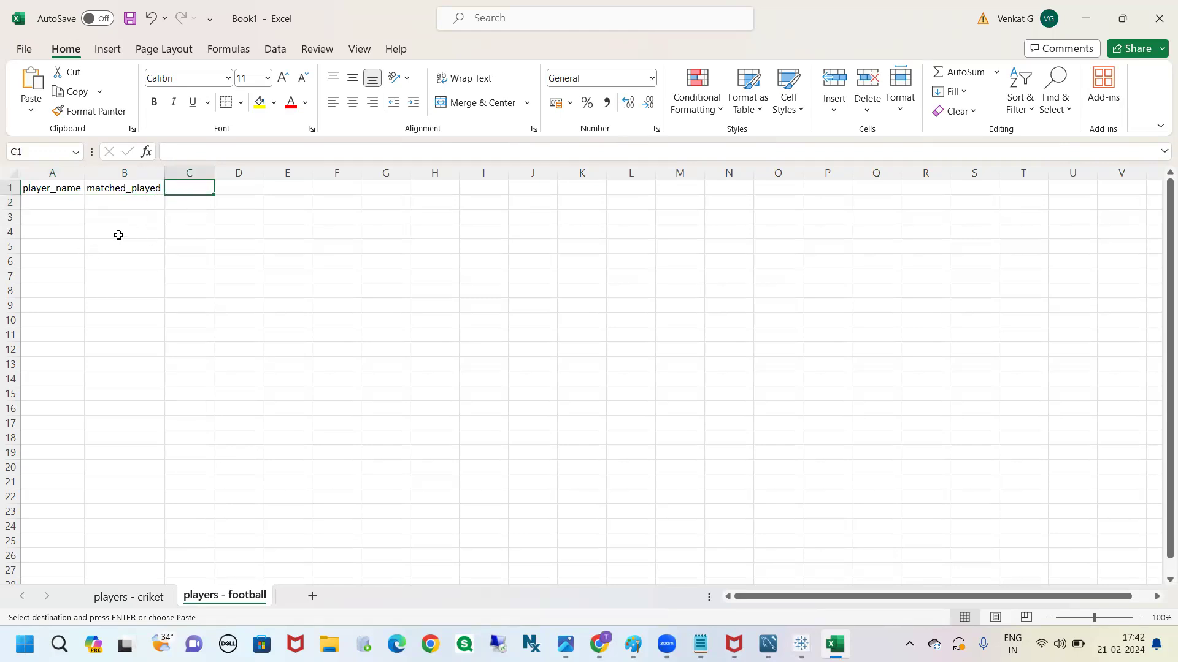
text(year)
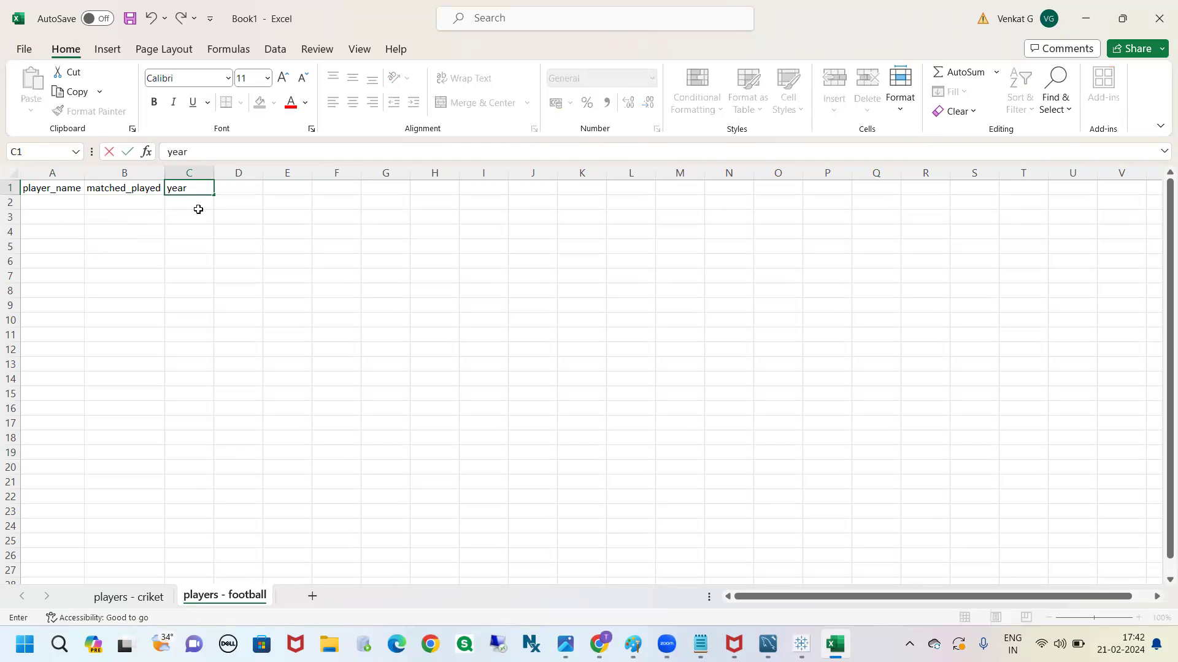
click(40, 205)
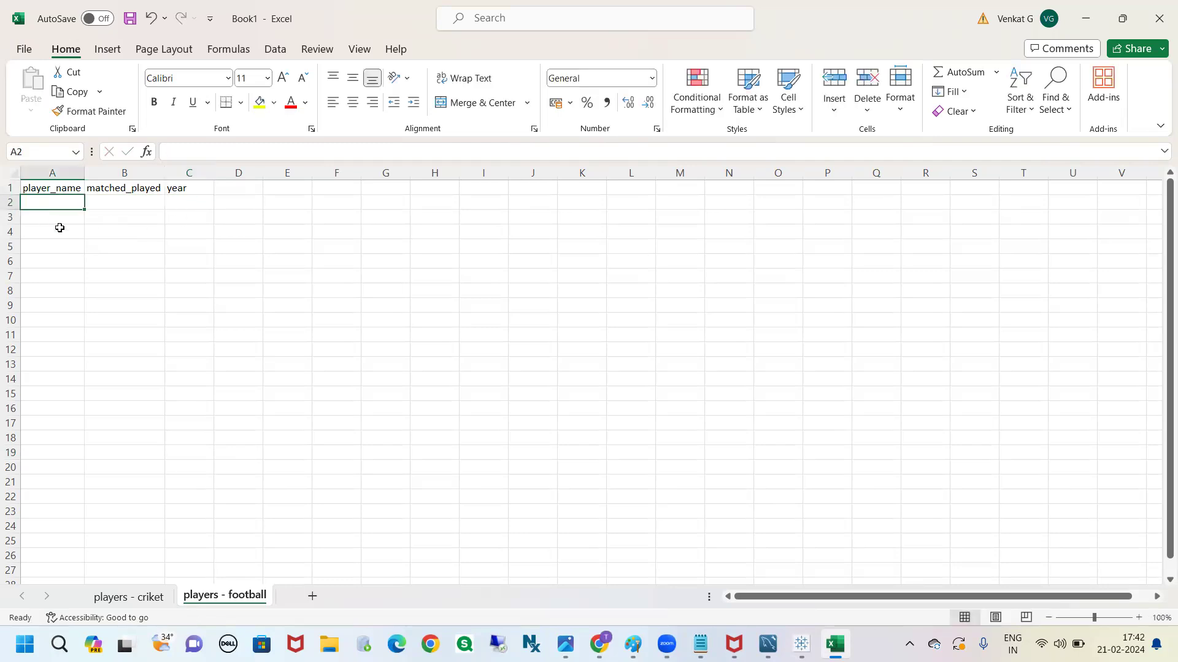
Enter player p1 with 2 matches played and year 2024 in row 2 of the players - football sheet
click(123, 597)
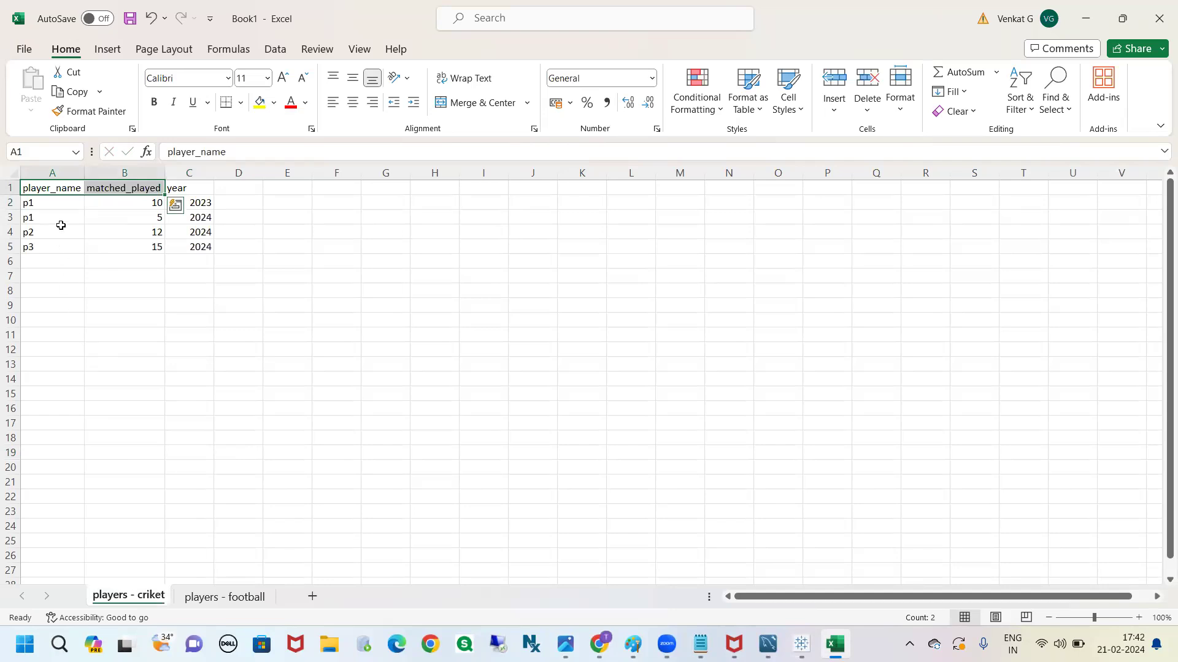
drag(46, 204, 48, 237)
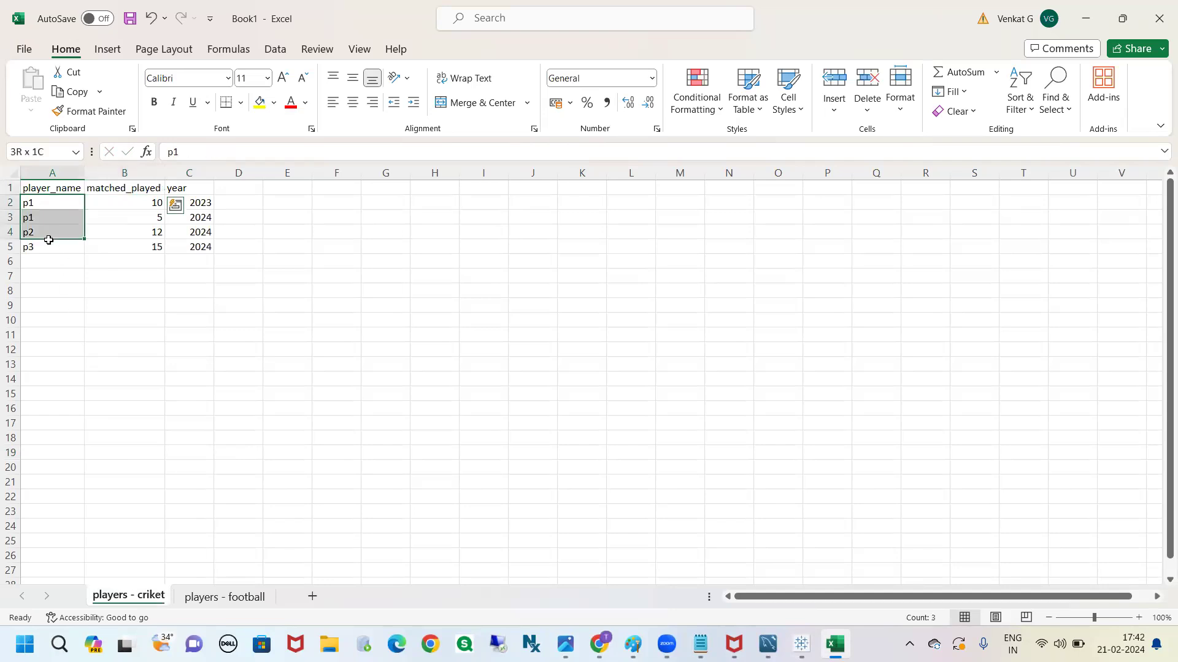
click(225, 597)
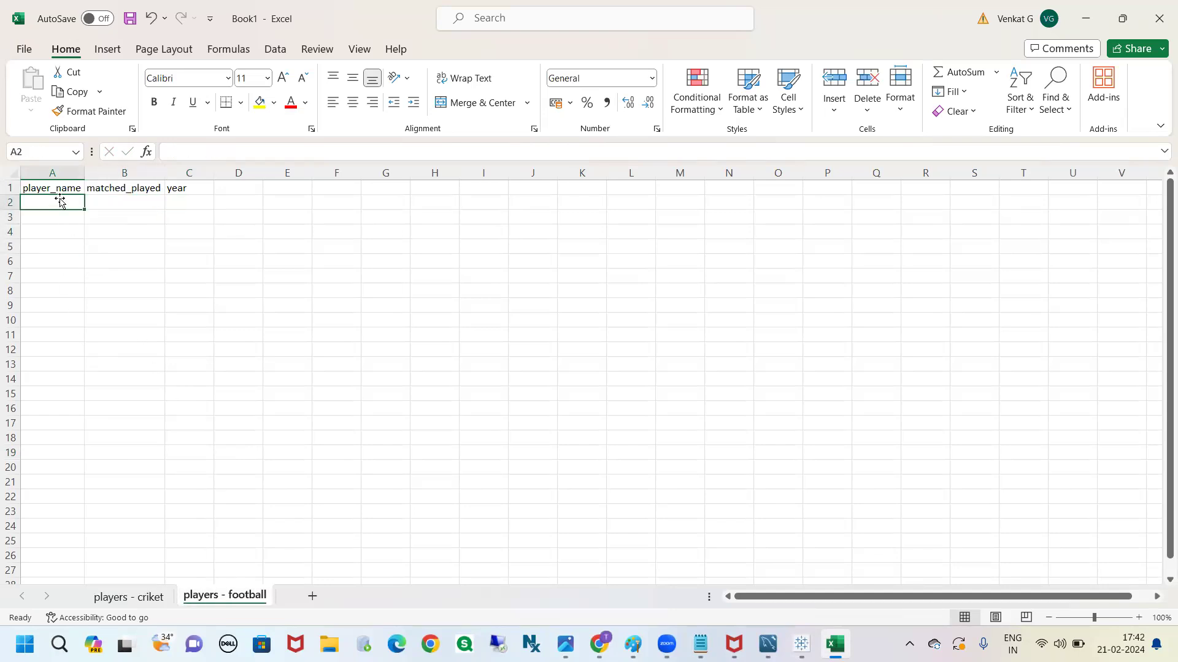
text(p1)
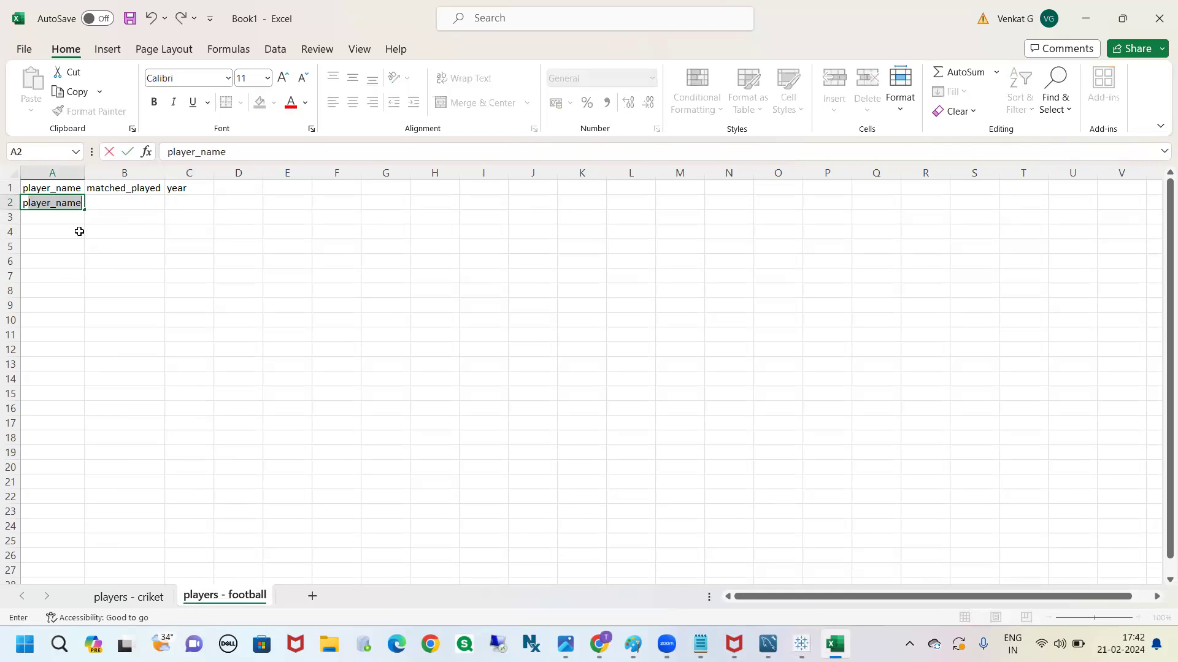
click(121, 202)
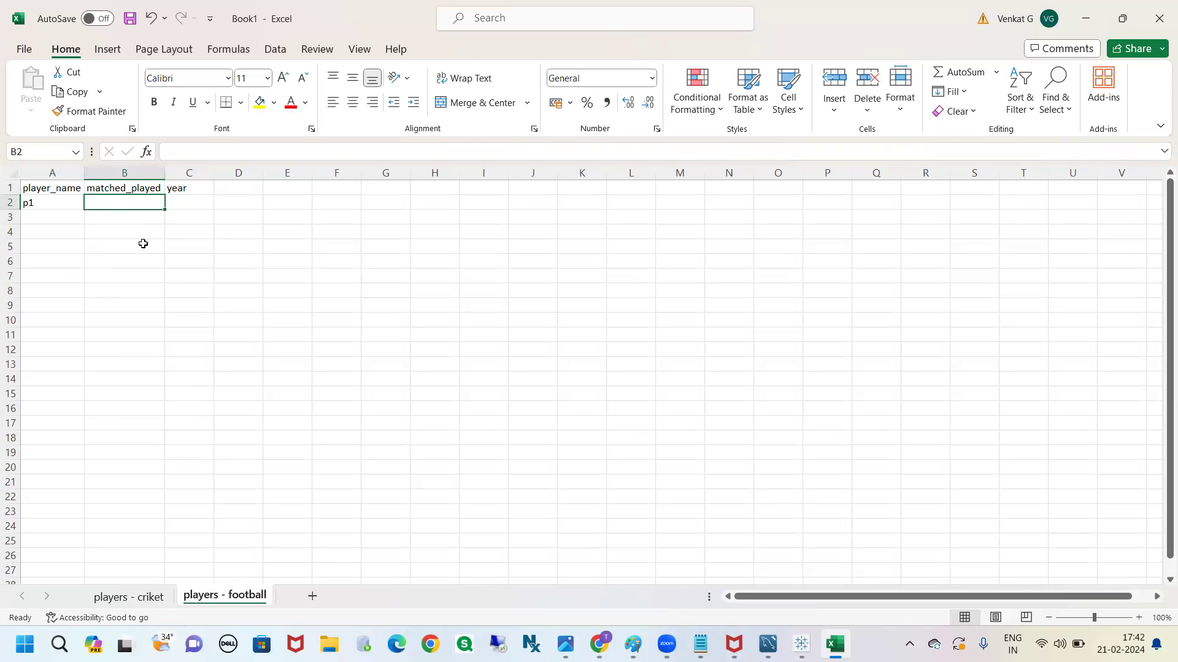
text(5)
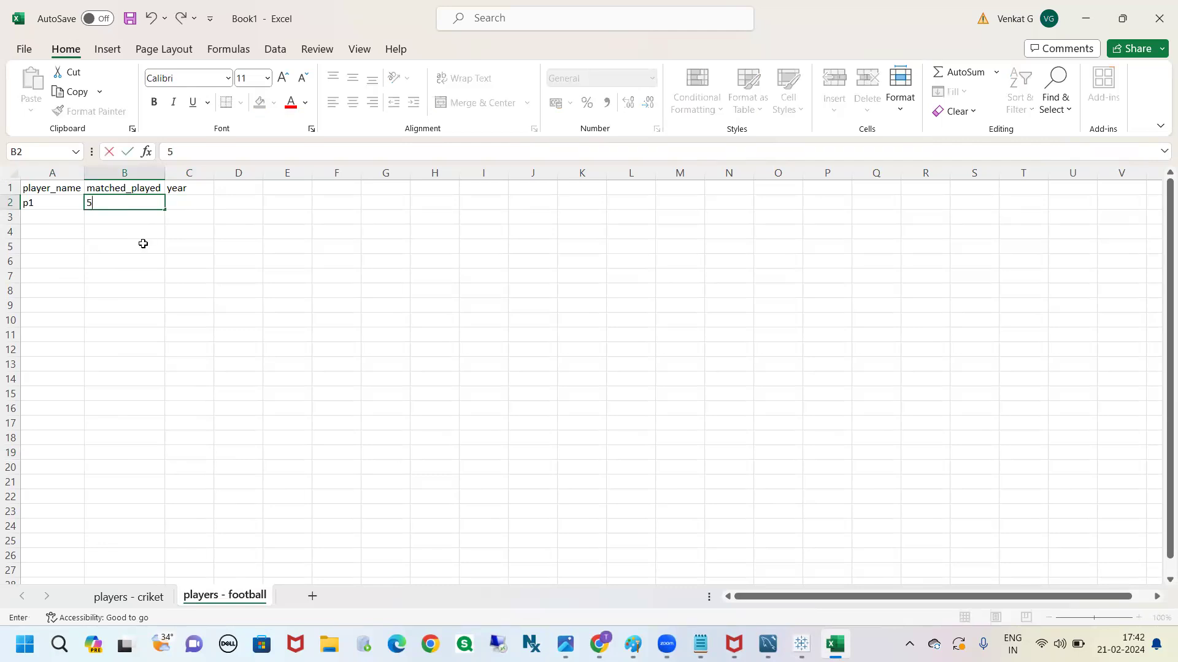
click(146, 606)
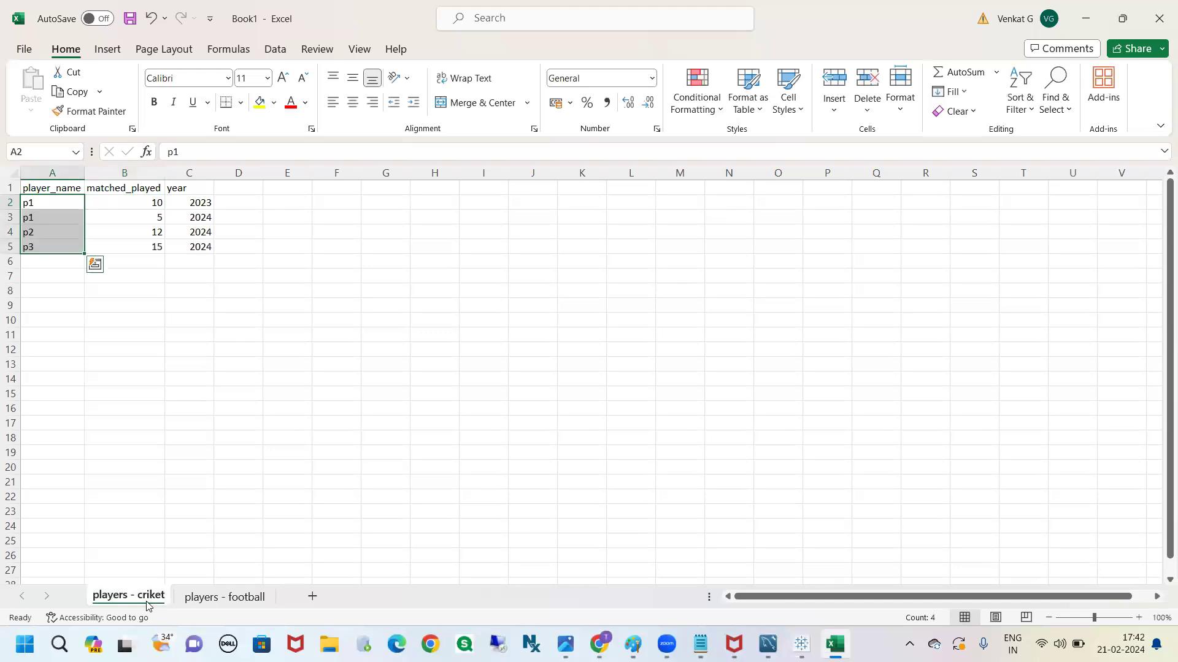
click(208, 598)
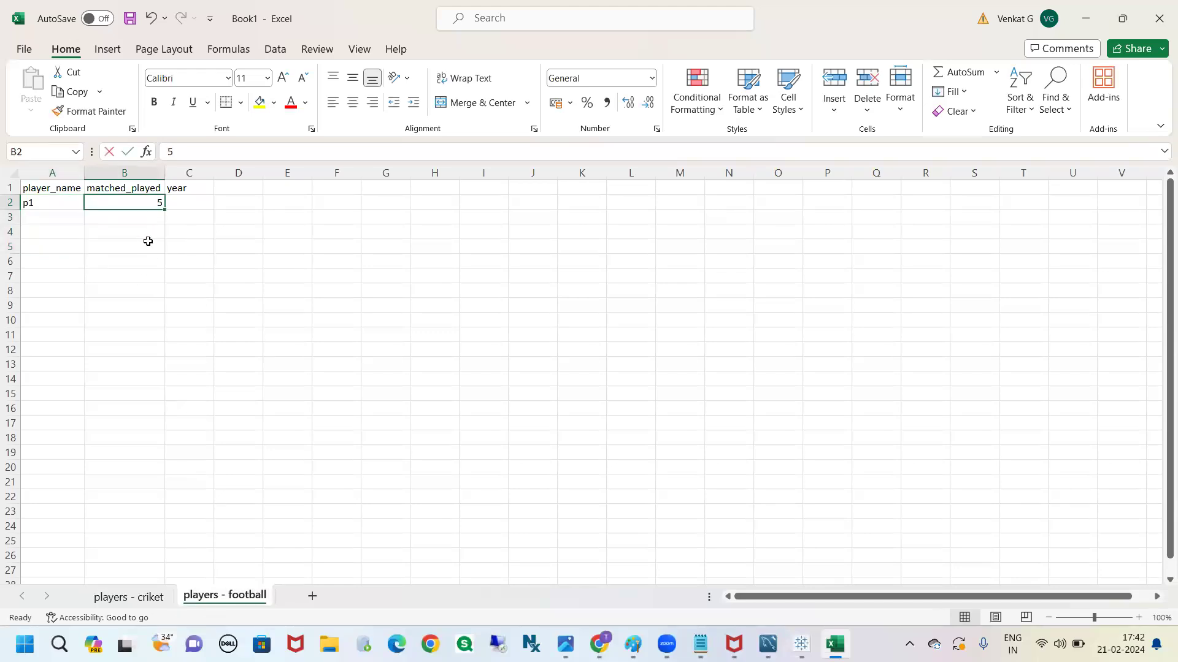
text(2)
click(180, 205)
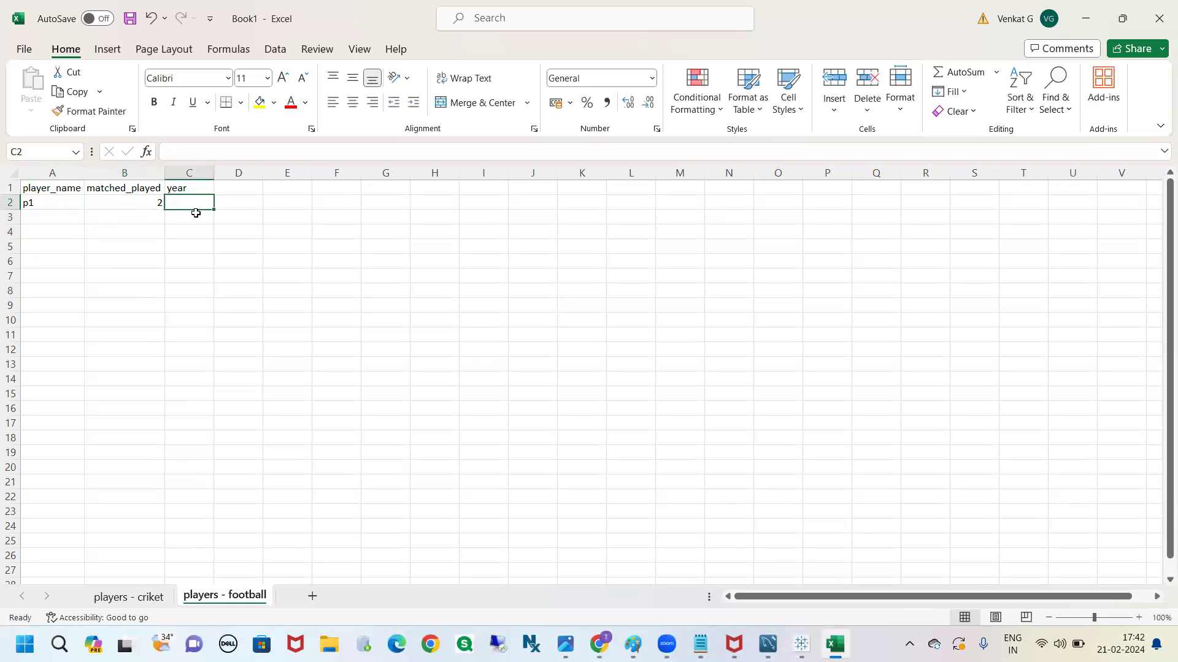
text(2024)
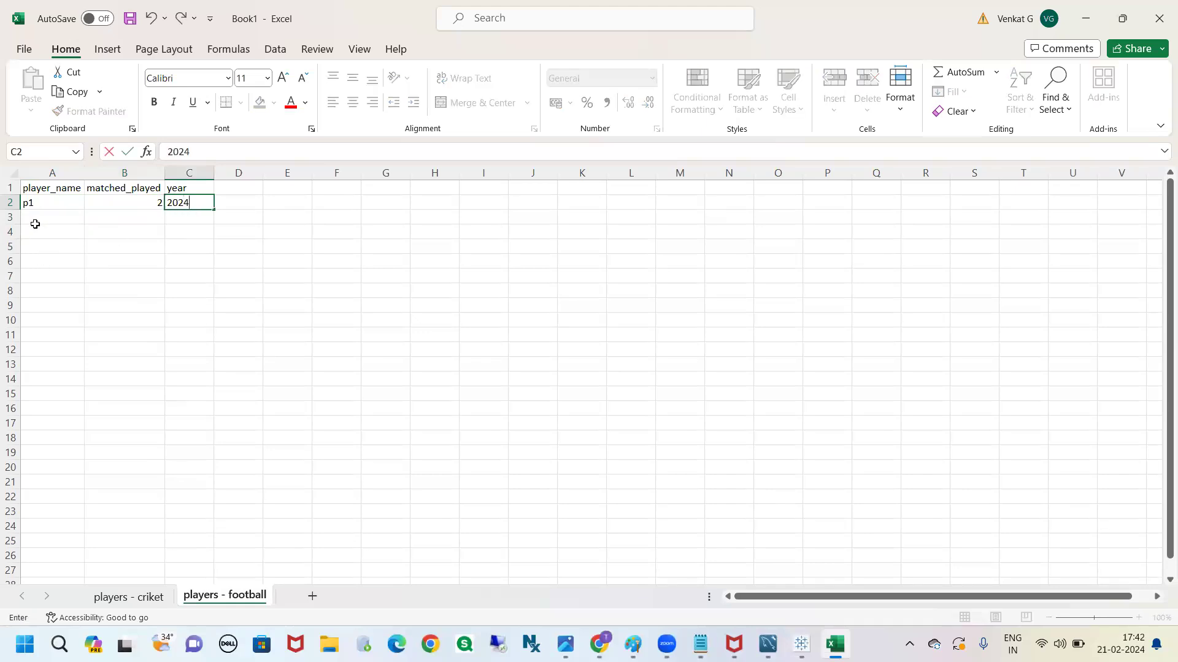
Enter player p2 with 20 matches played and year 2024 in row 3 of the football sheet
click(39, 222)
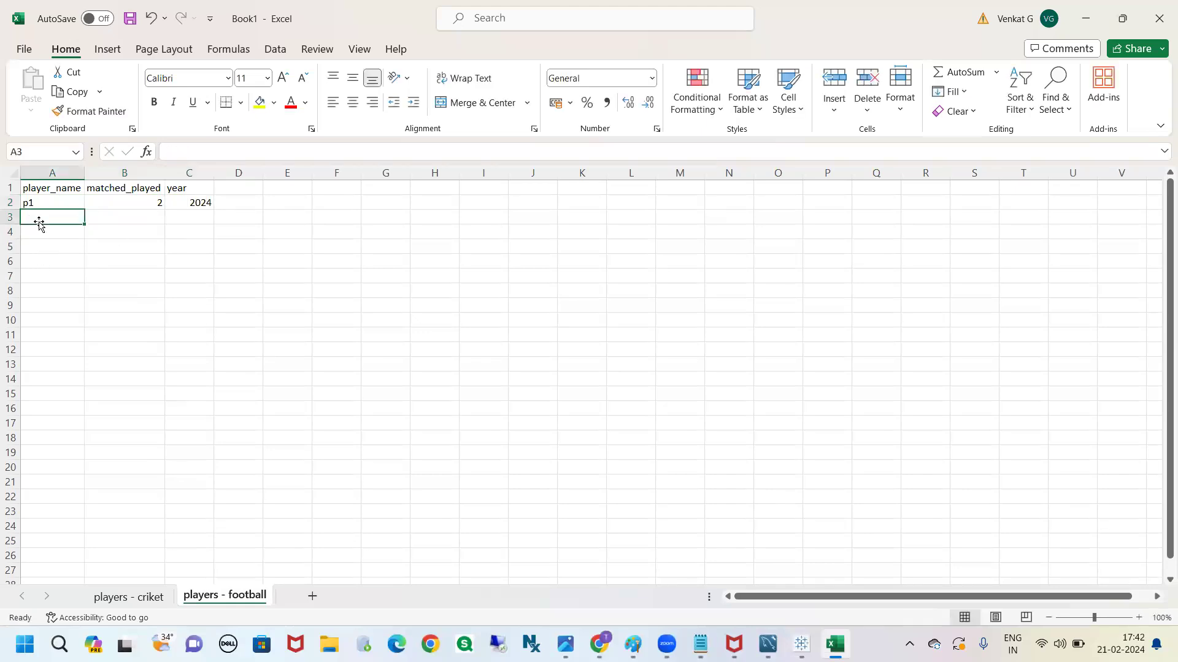
text(p2)
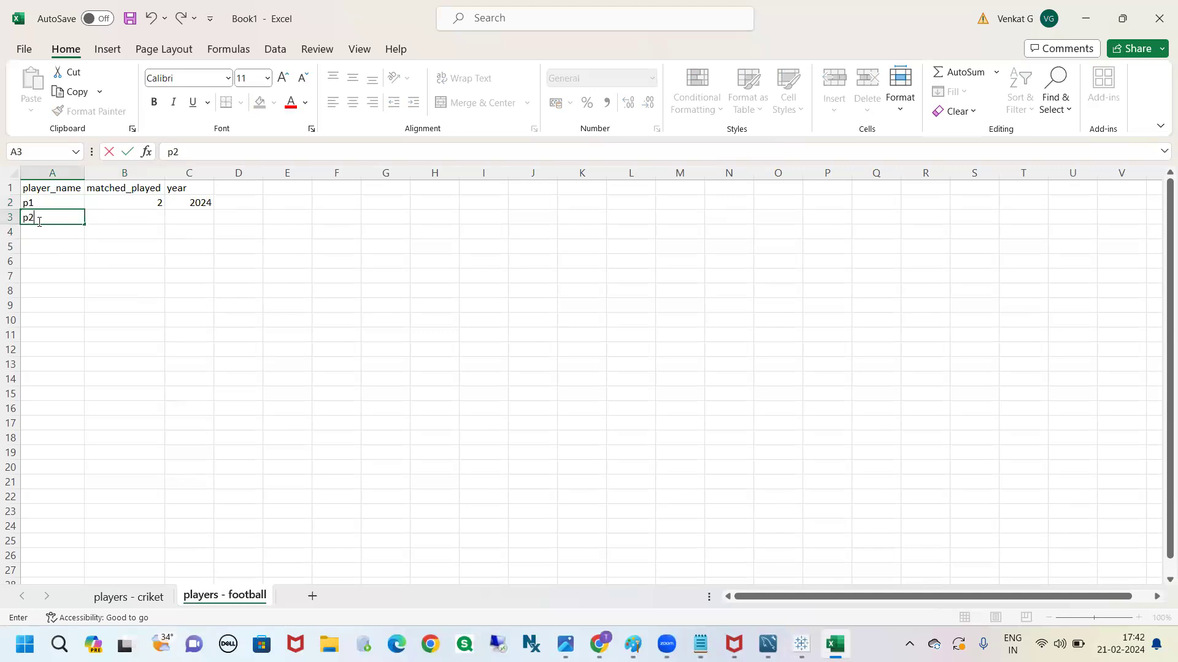
click(131, 218)
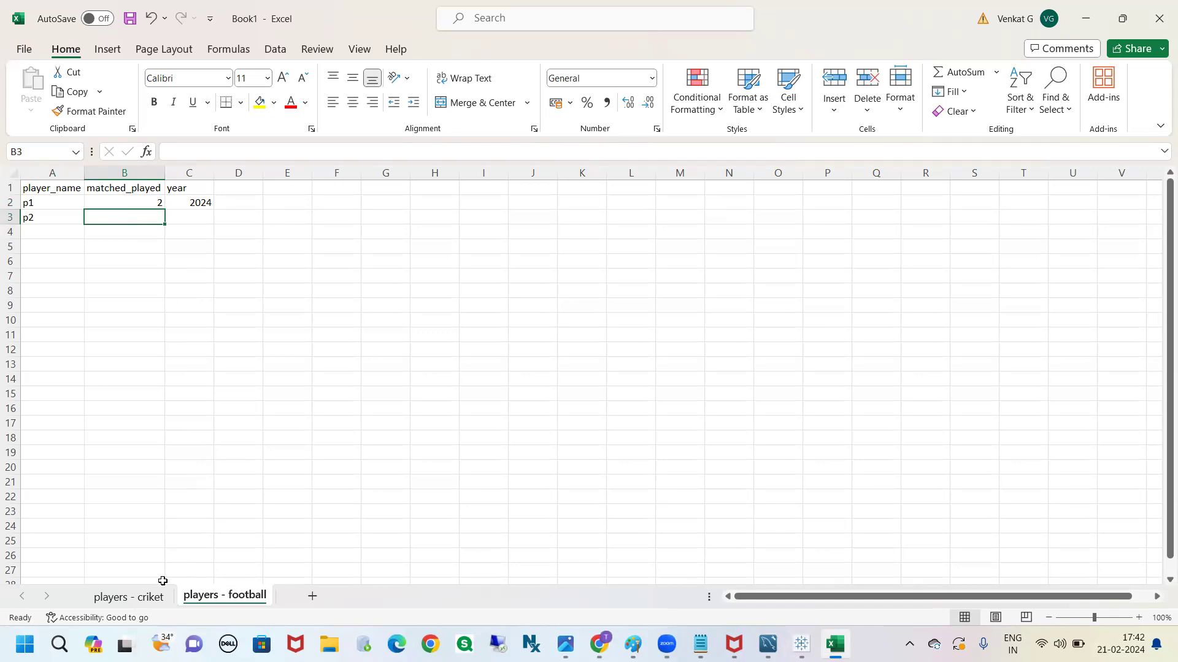
click(140, 597)
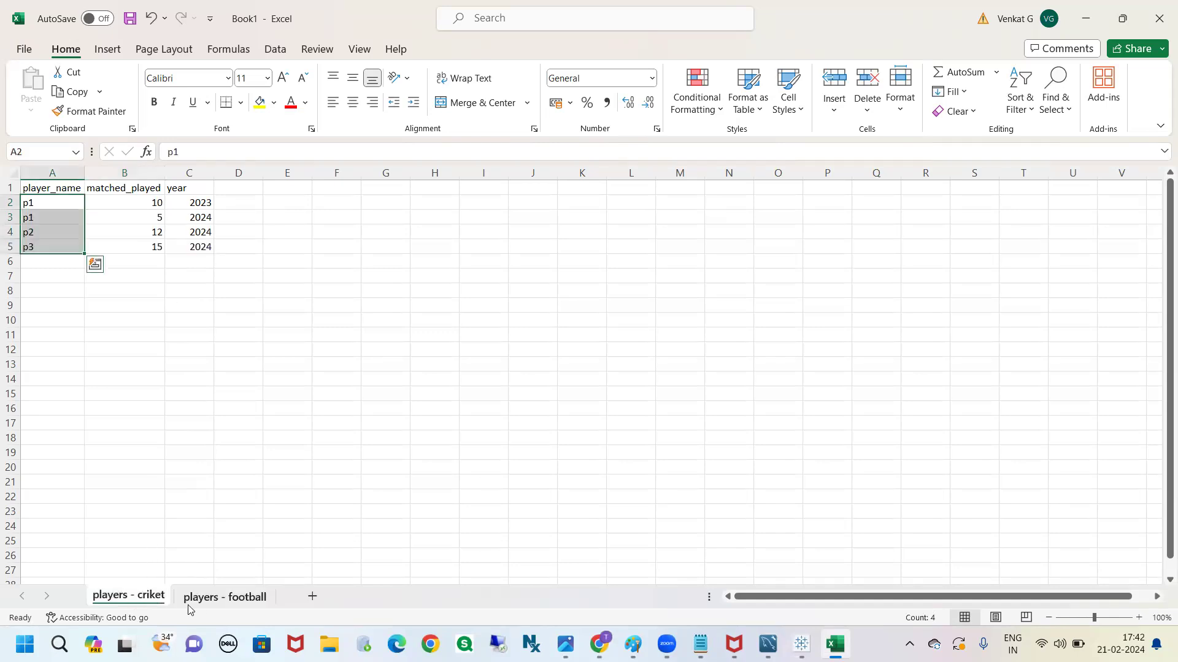
click(205, 595)
text(20)
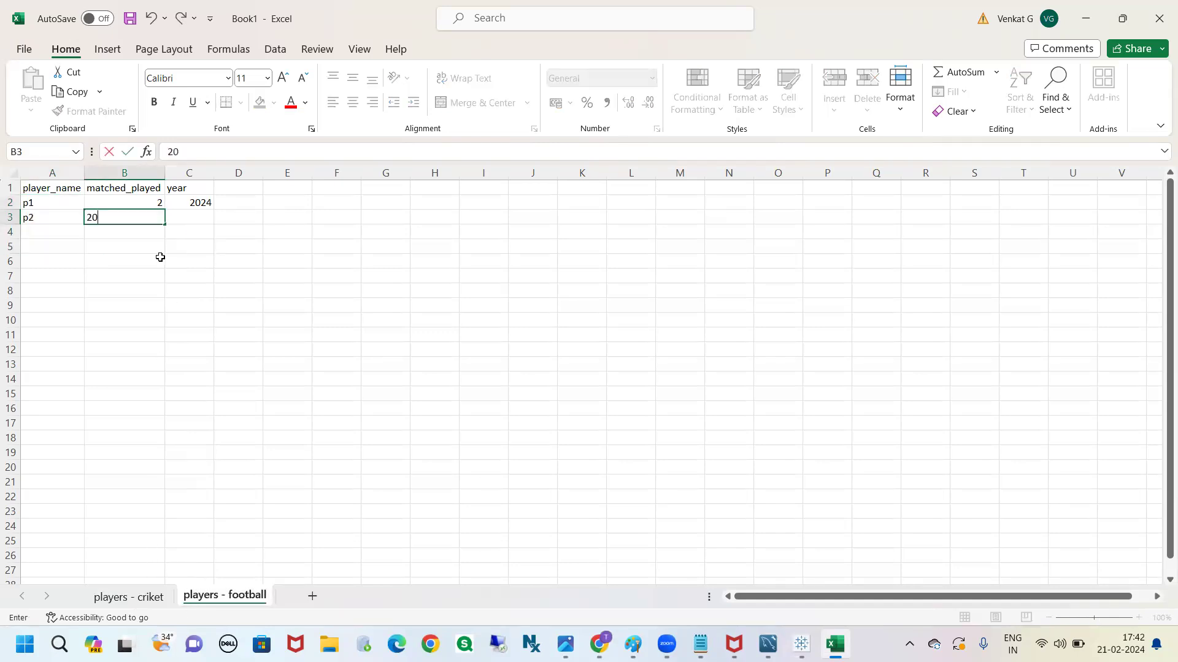
click(194, 218)
text(20)
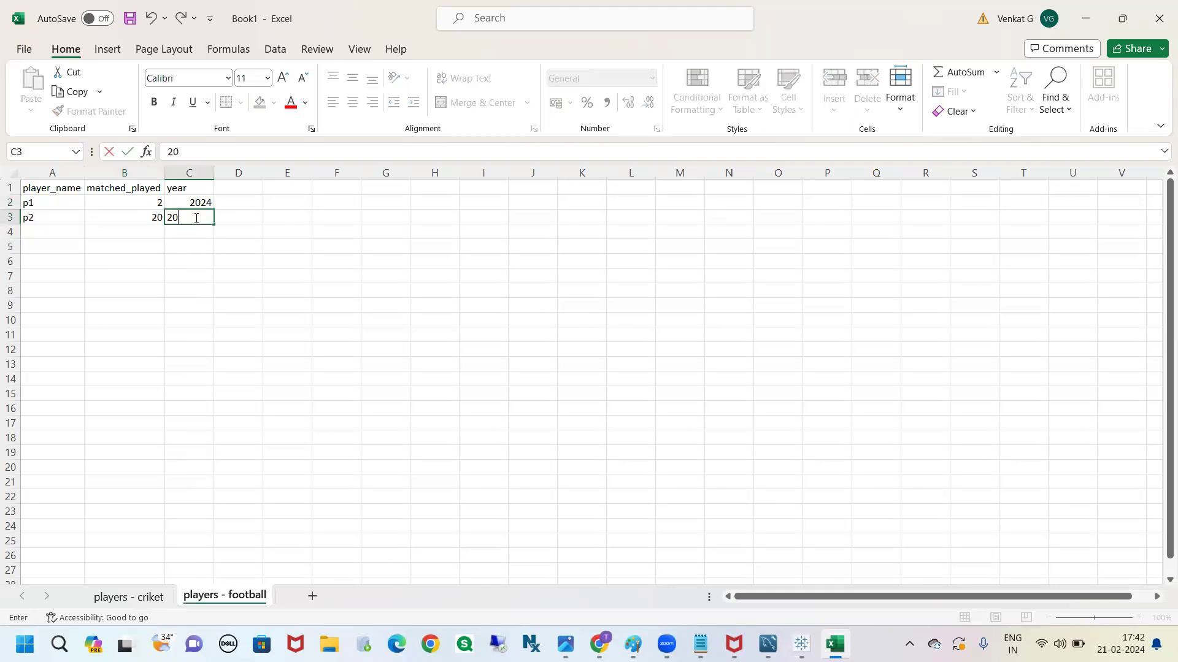
text(24)
Check the cricket player names, and enter player p4 with 40 matches played and year 2024 in row 4 of the football sheet
click(59, 235)
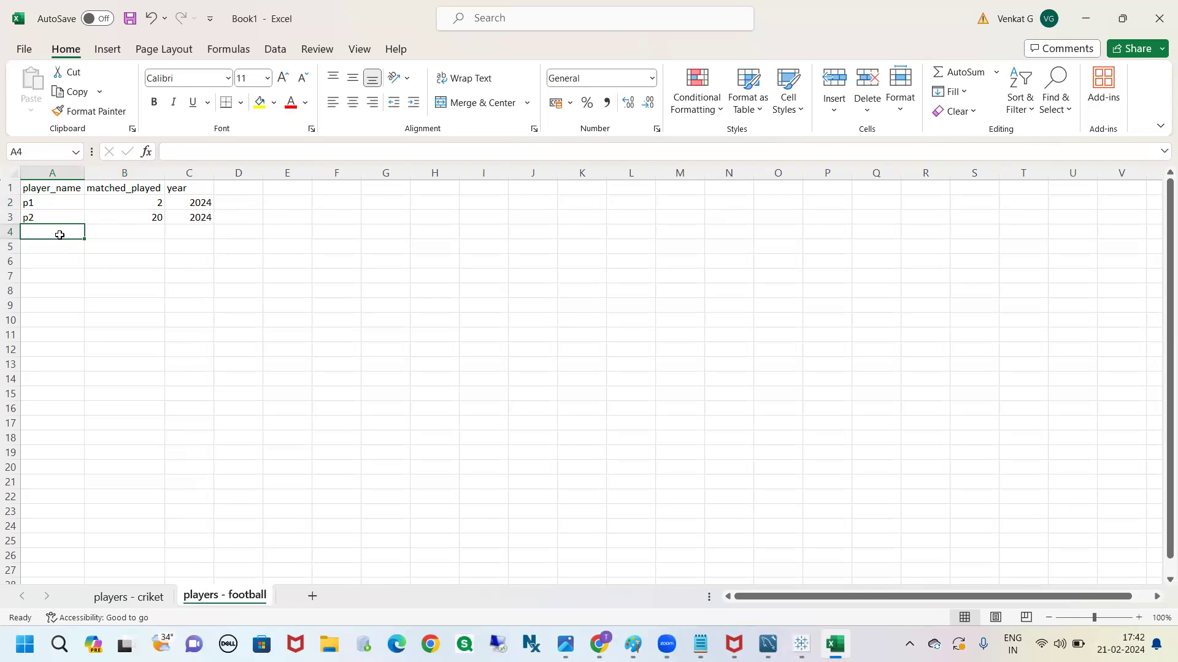
click(139, 597)
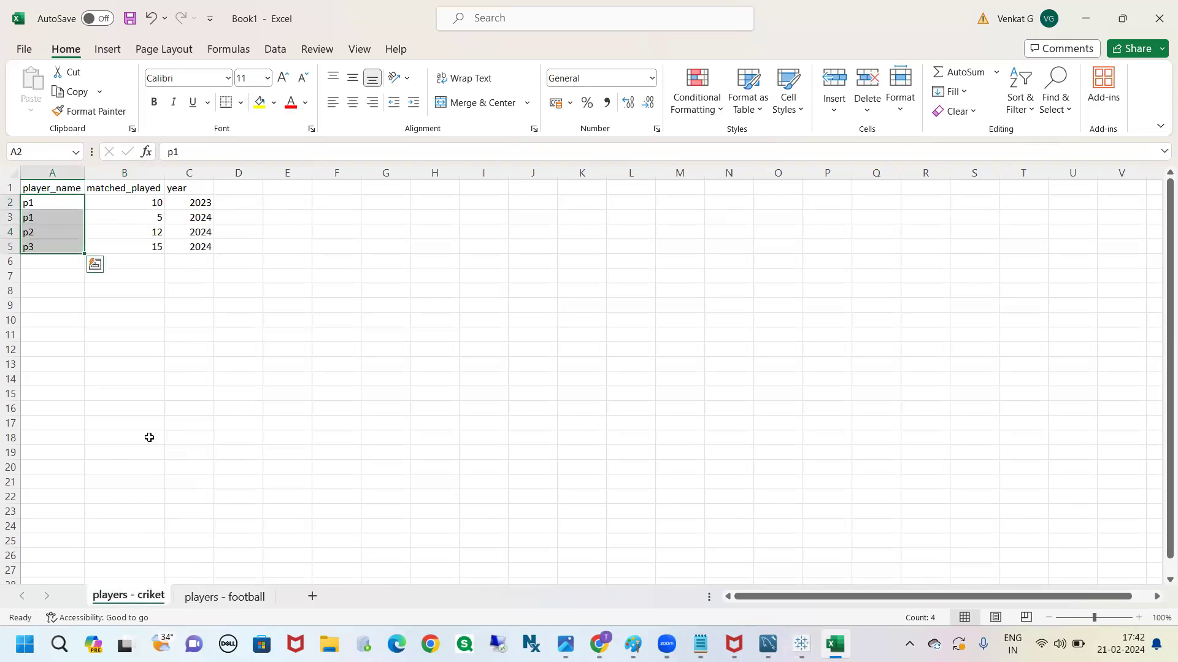
click(71, 302)
click(221, 597)
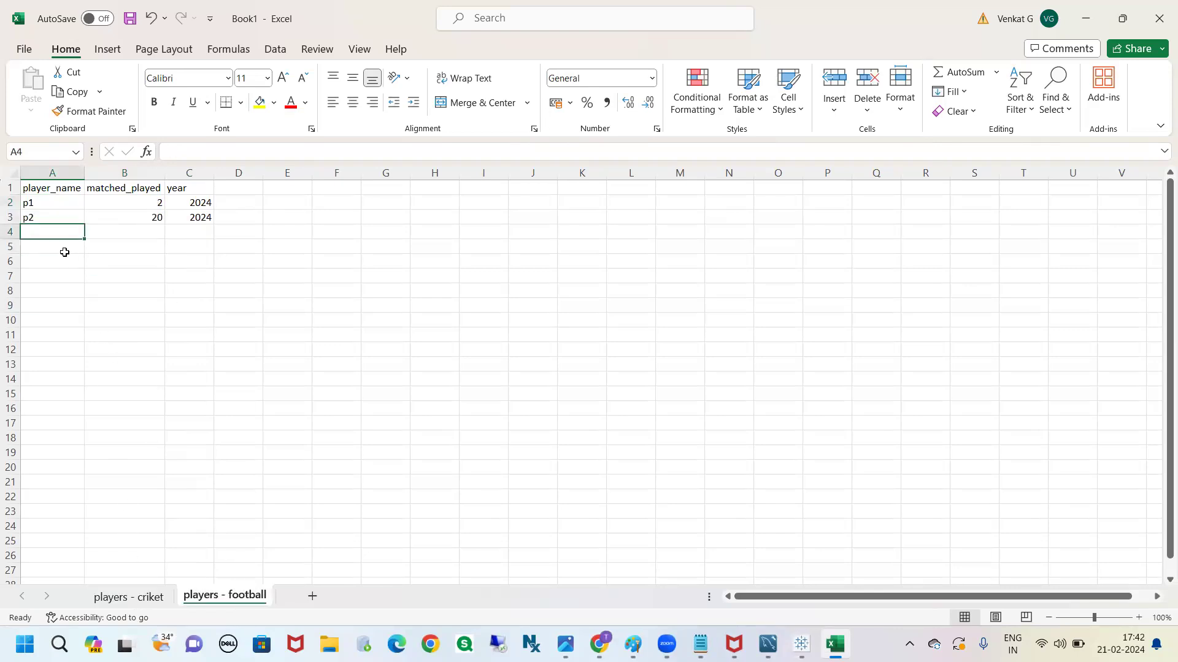
text(p4)
click(79, 274)
click(48, 235)
click(134, 227)
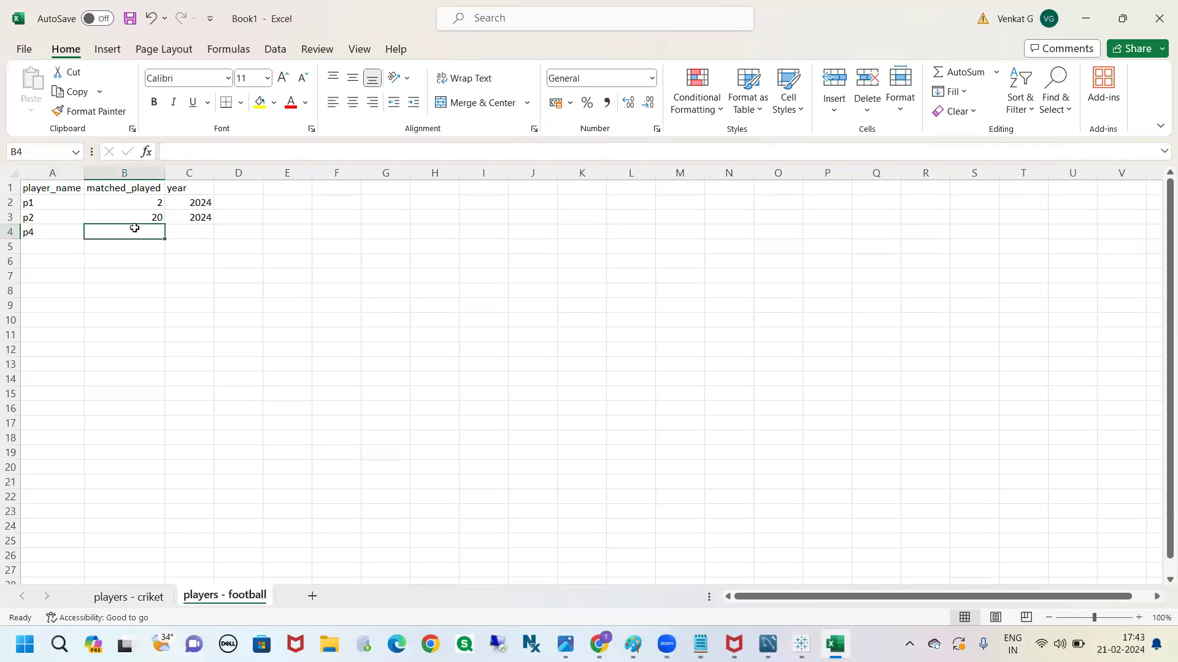
text(40)
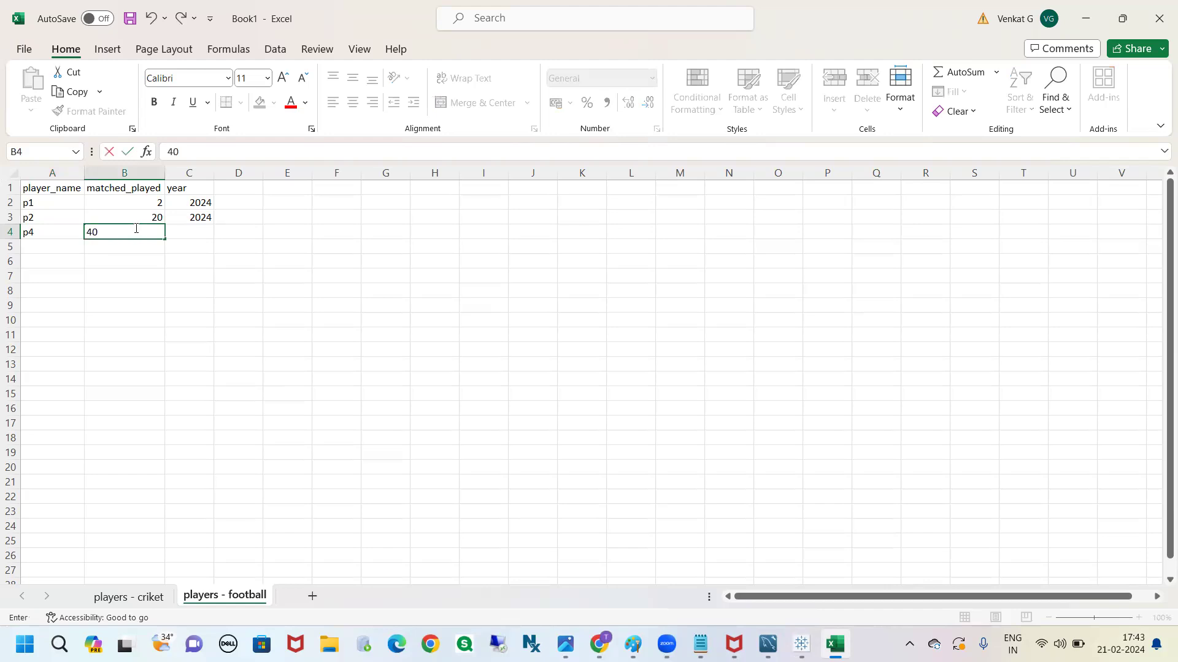
click(199, 232)
text(202)
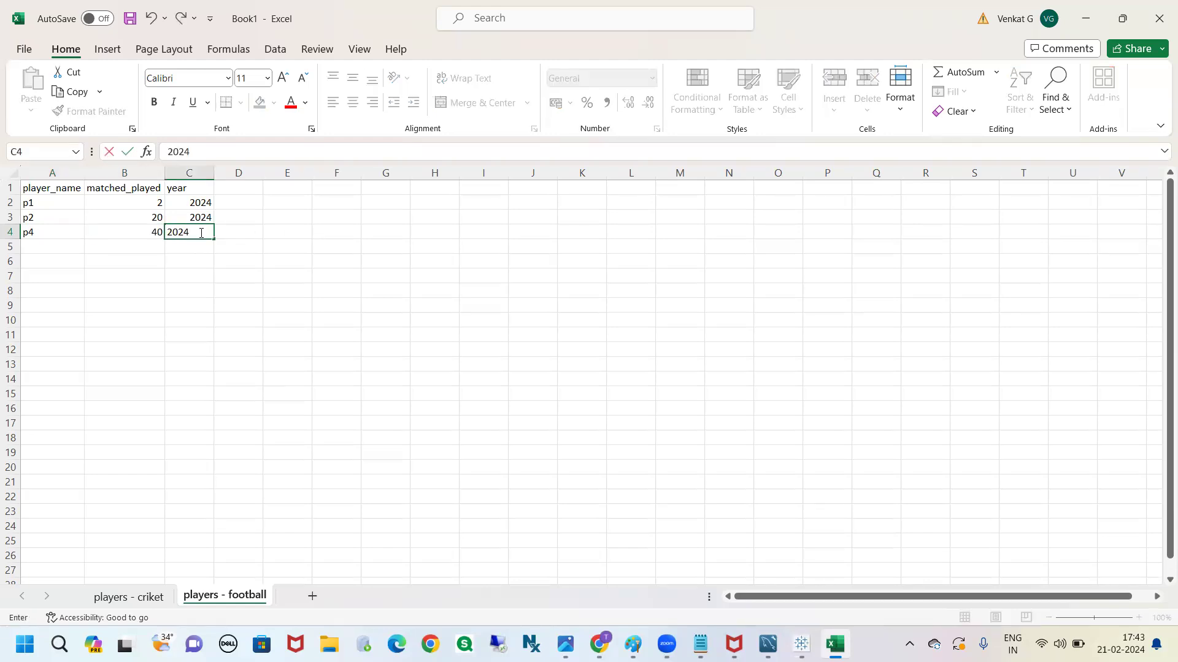
text(4)
click(223, 302)
Enter player p5 with 50 matches played and year 2024 in row 5 of the football sheet
click(67, 245)
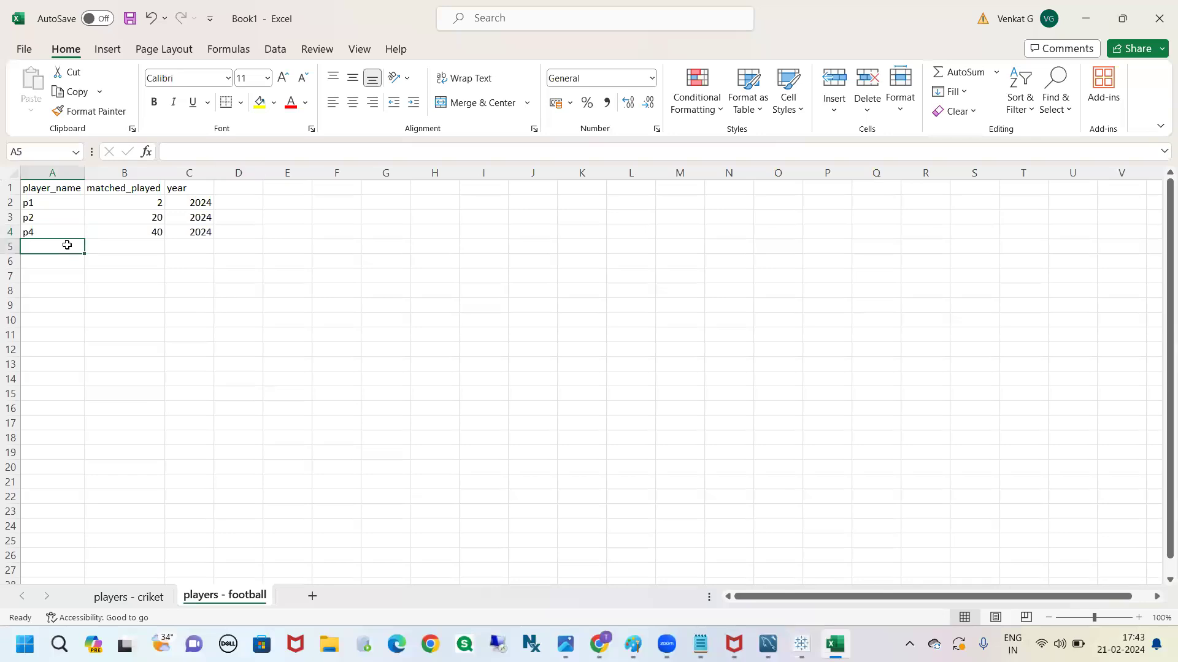
text(p5)
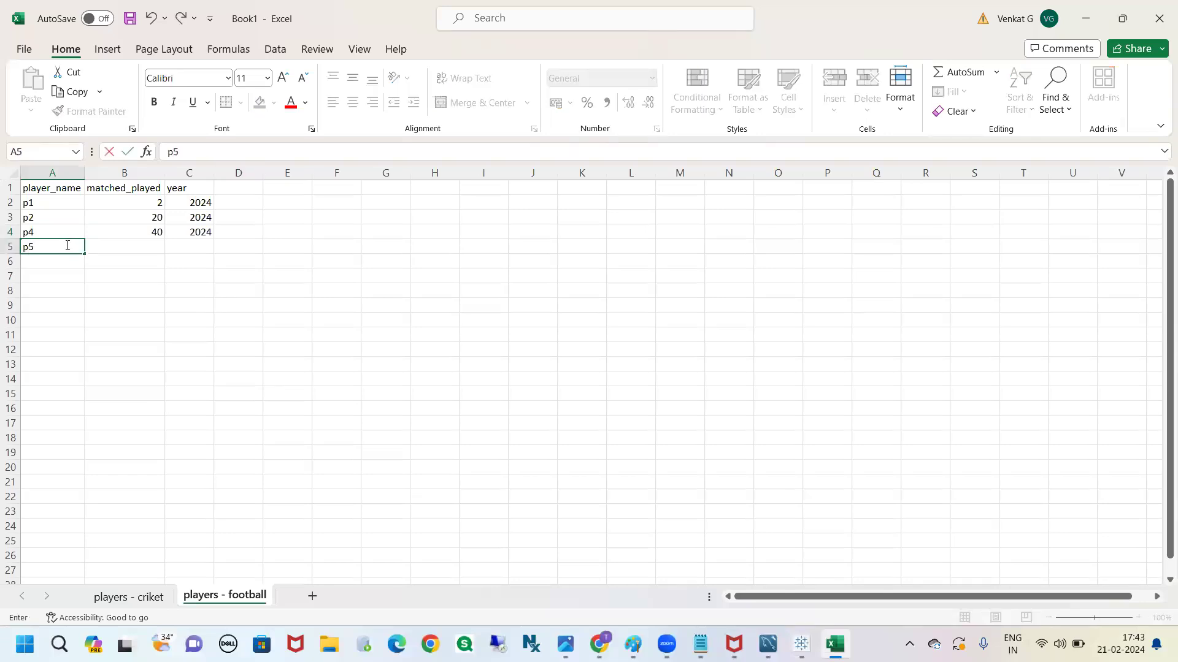
click(149, 245)
text(50)
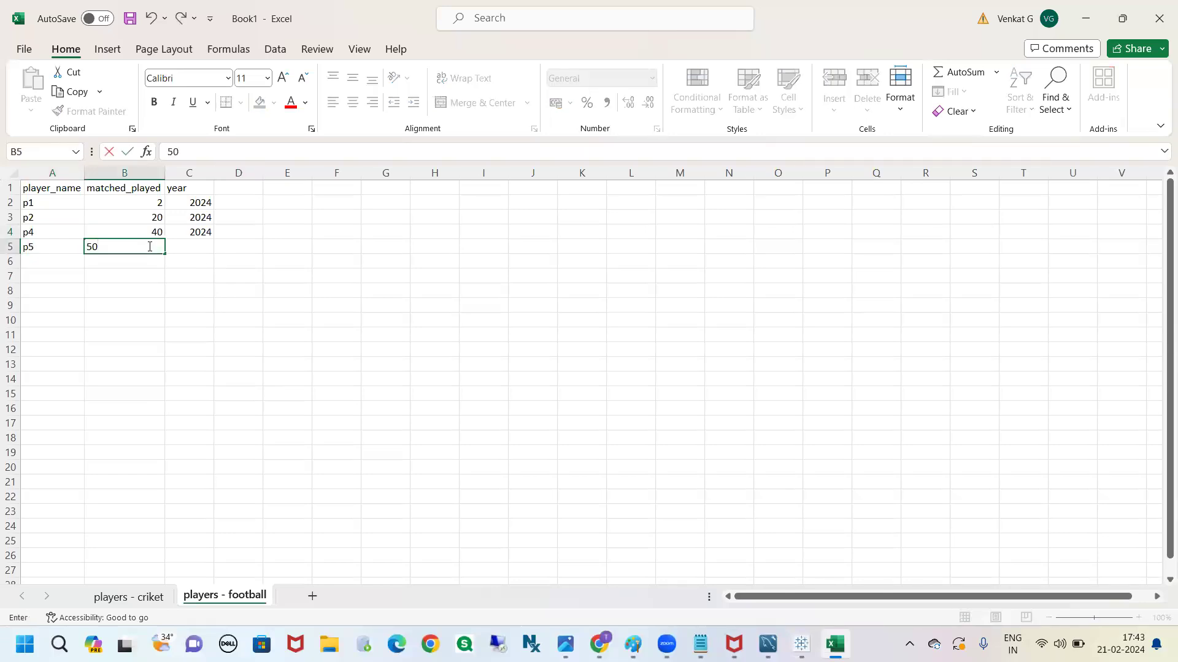
click(200, 253)
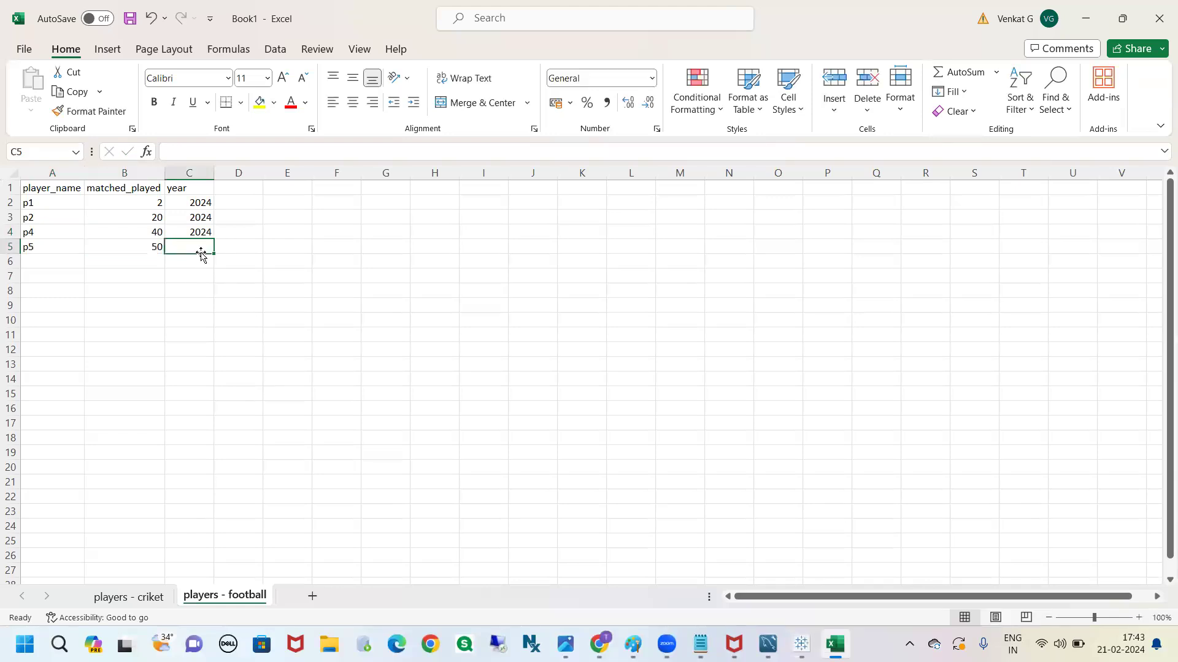
text(2024)
click(216, 315)
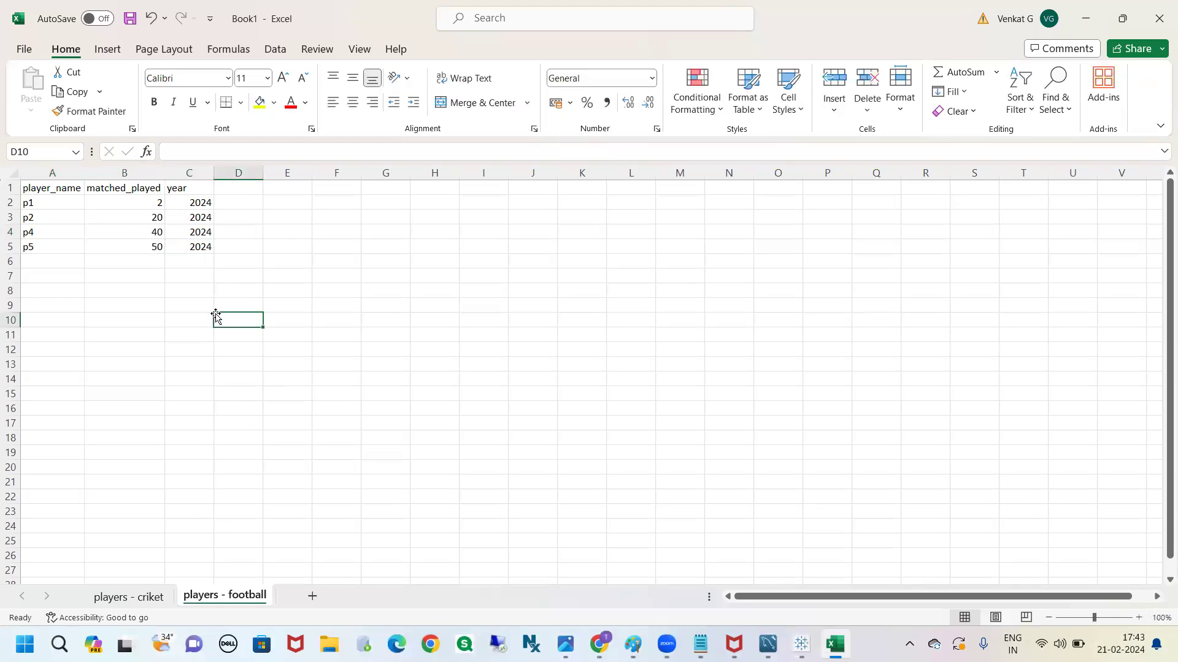
Compare the player names in the cricket and football sheets for players shared by both and players found in only one
drag(49, 204, 47, 215)
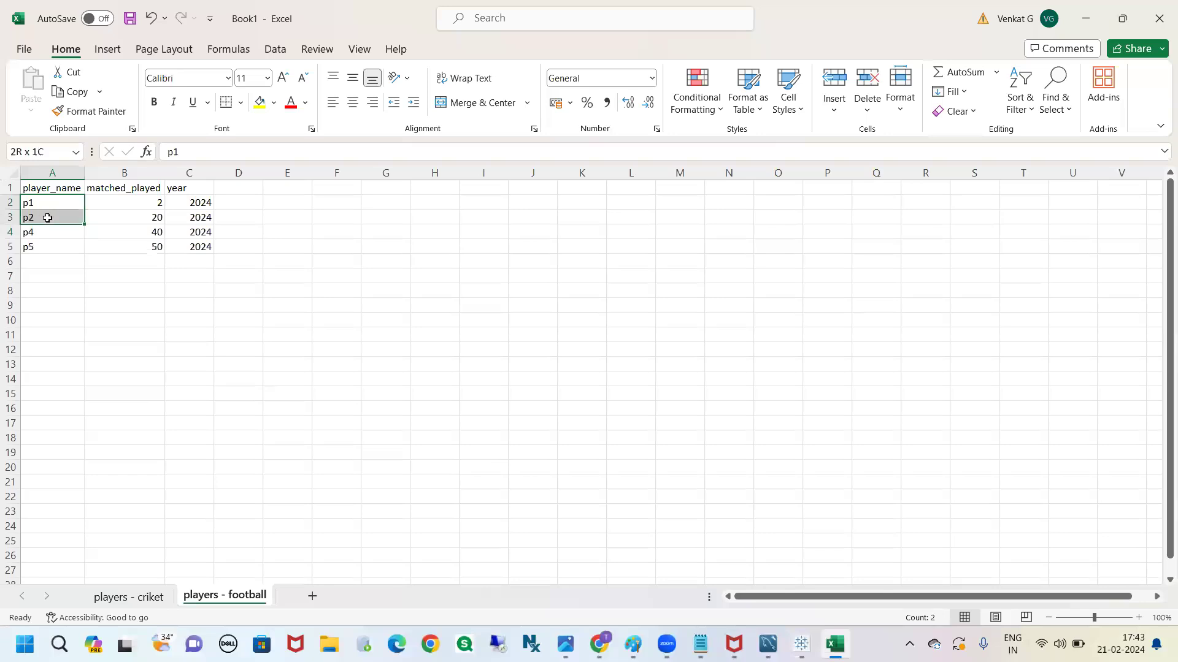
click(142, 598)
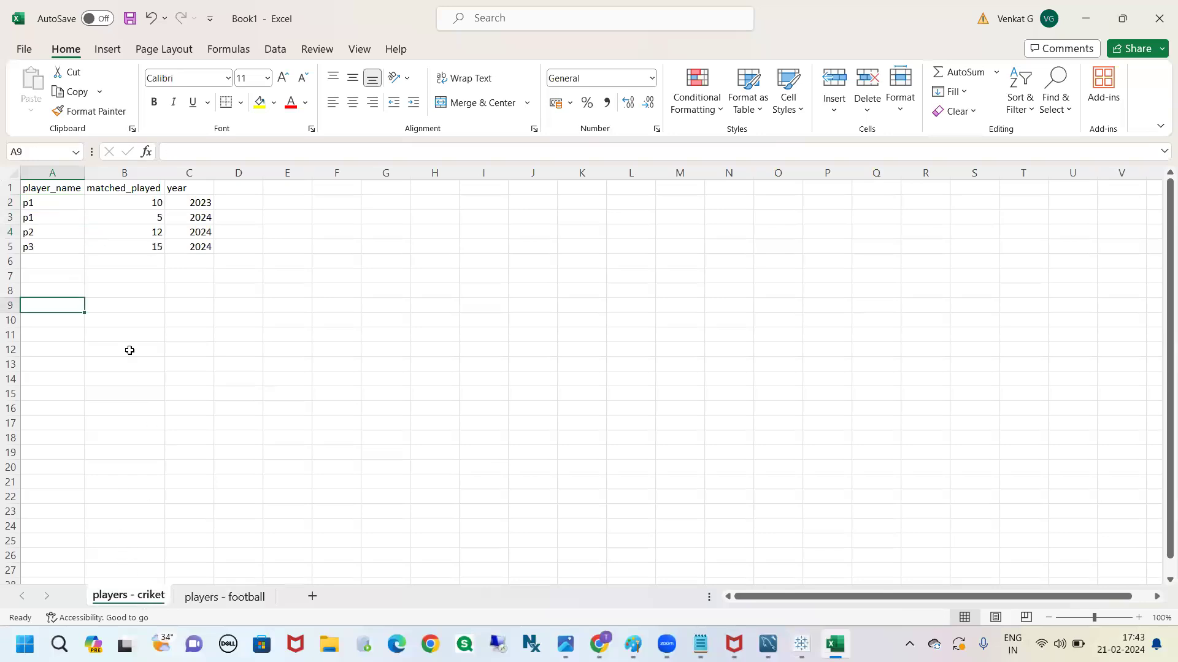
drag(51, 208, 50, 231)
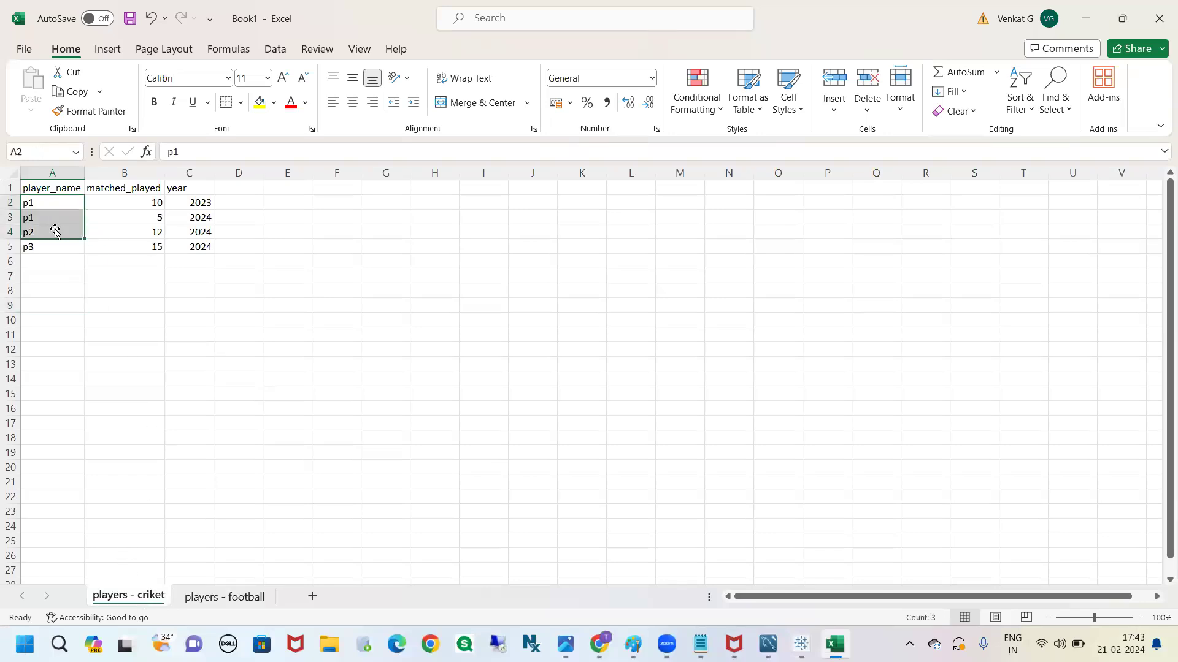
click(89, 304)
click(49, 249)
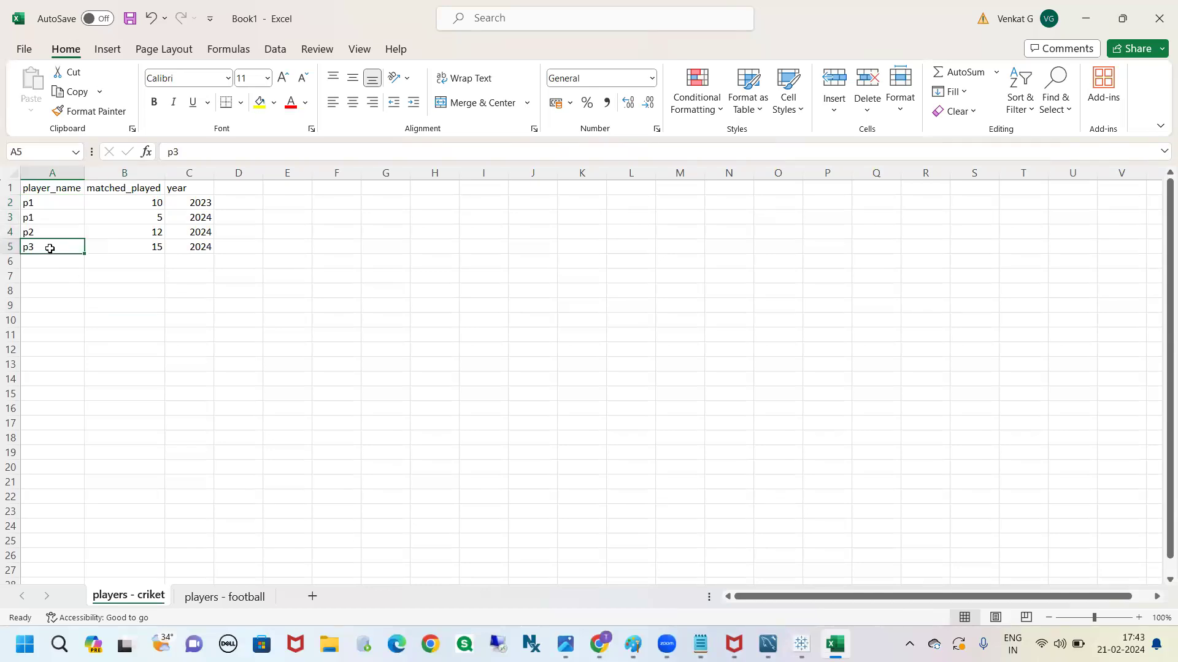
click(226, 598)
click(54, 248)
drag(46, 232, 46, 246)
click(166, 301)
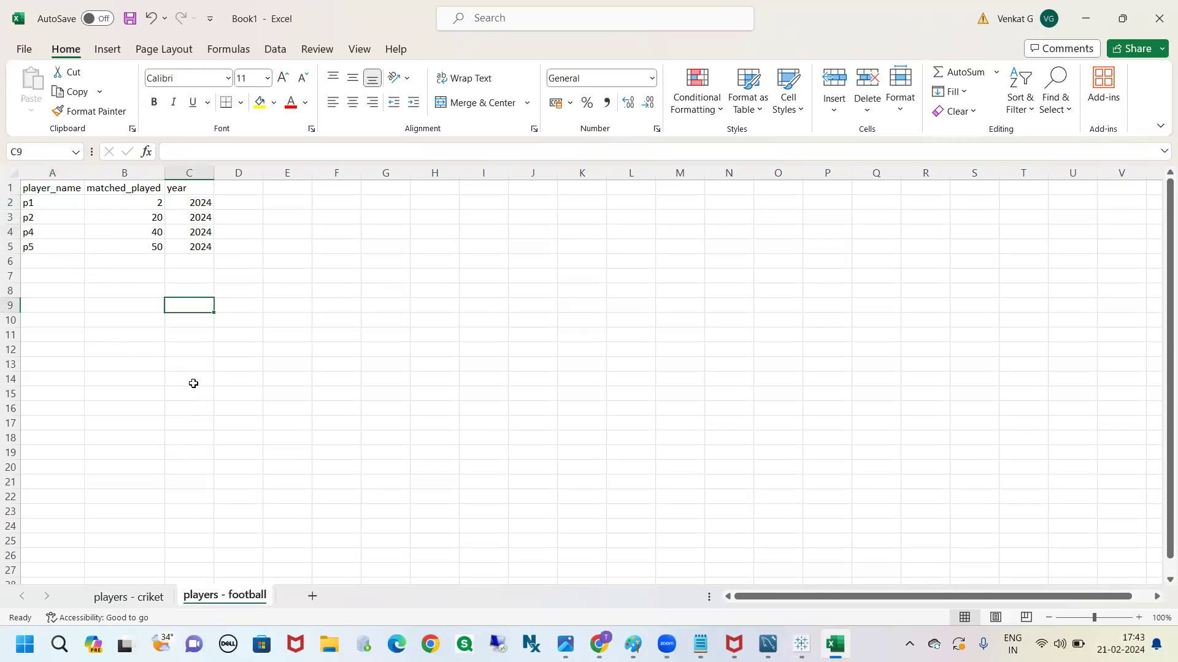
click(129, 597)
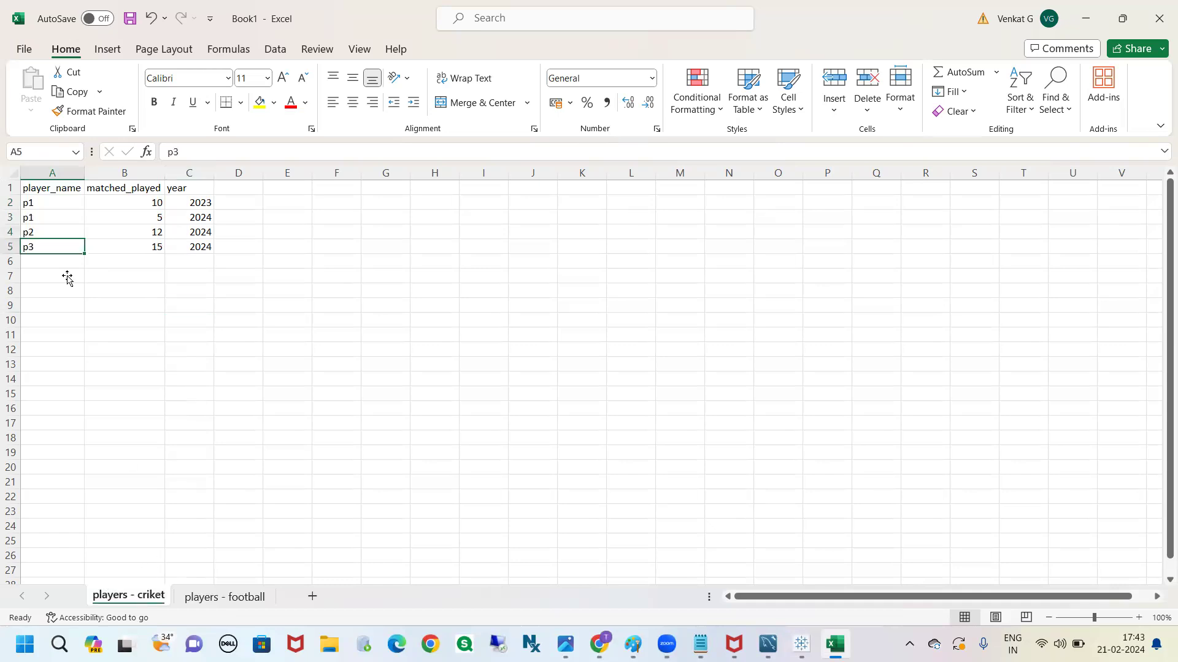
drag(53, 248, 179, 247)
click(228, 354)
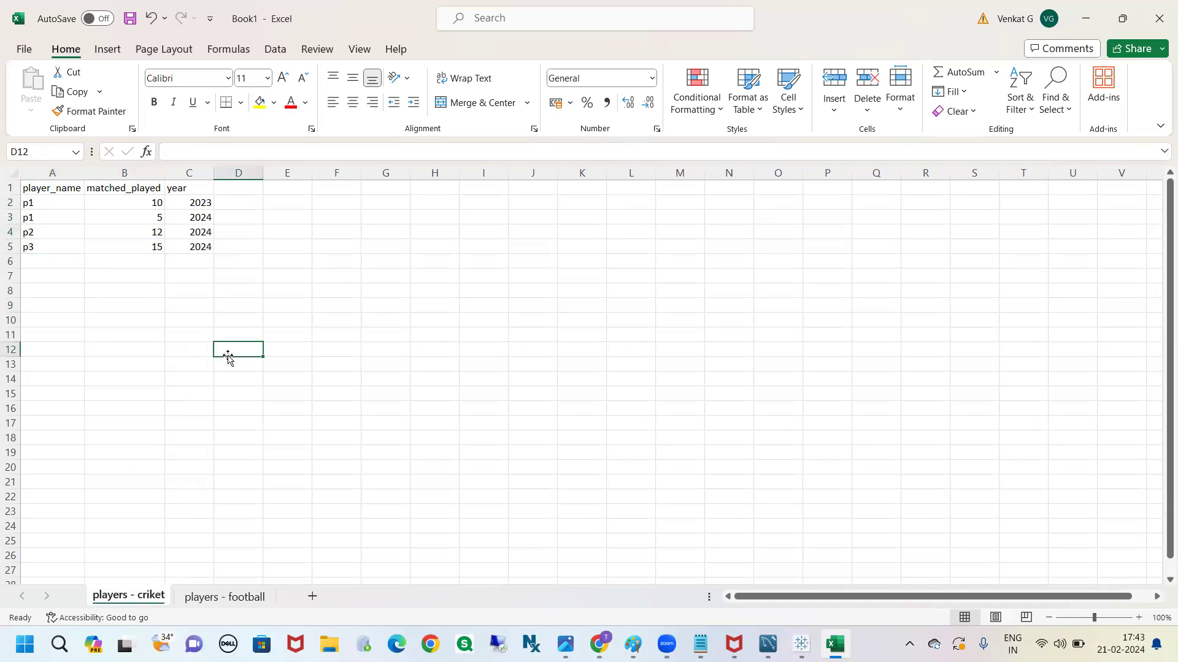
Save the workbook to the Desktop as an Excel Workbook named b30 data players
click(130, 21)
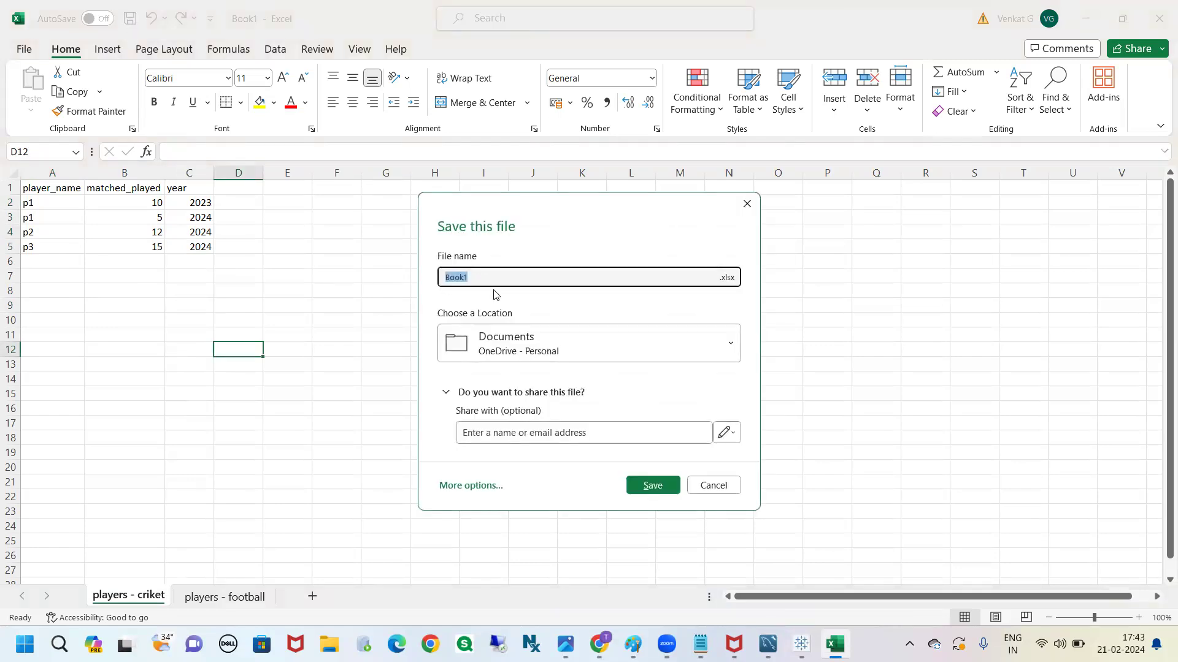
text(players)
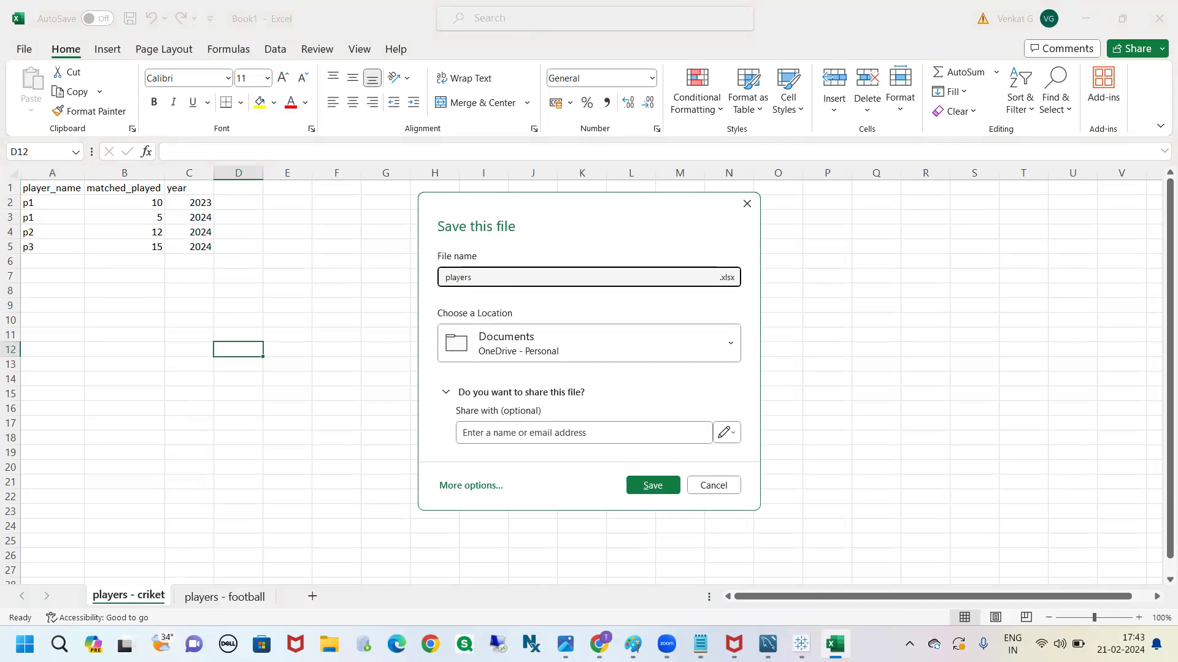
text(data)
click(704, 349)
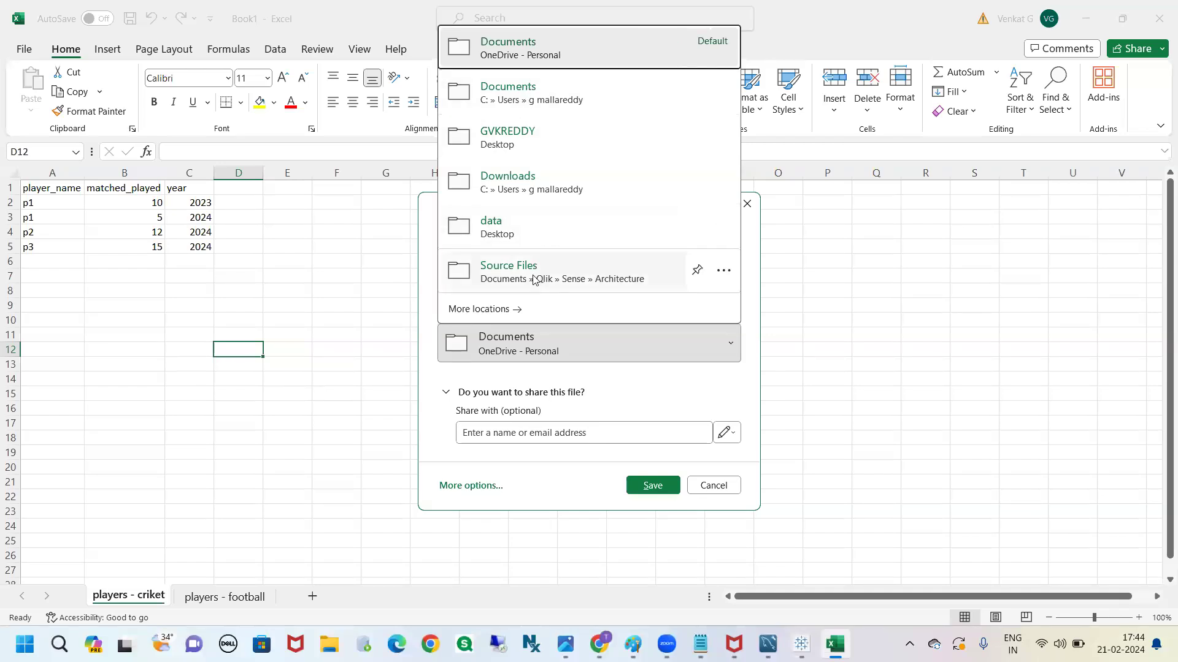
click(483, 487)
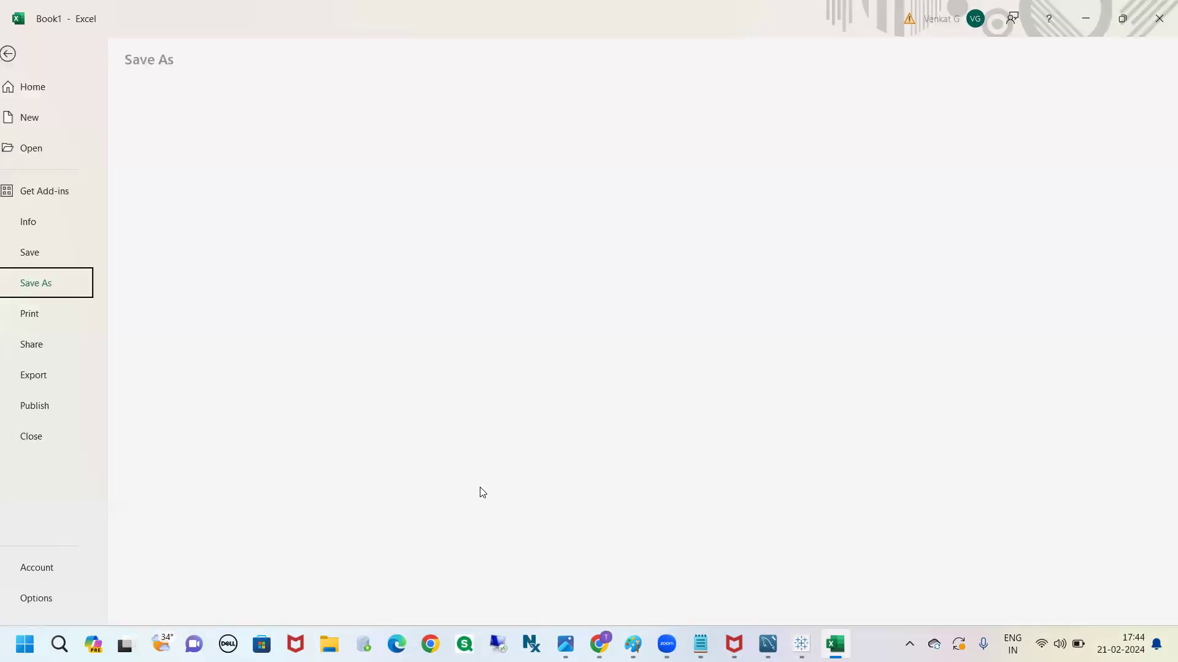
click(197, 308)
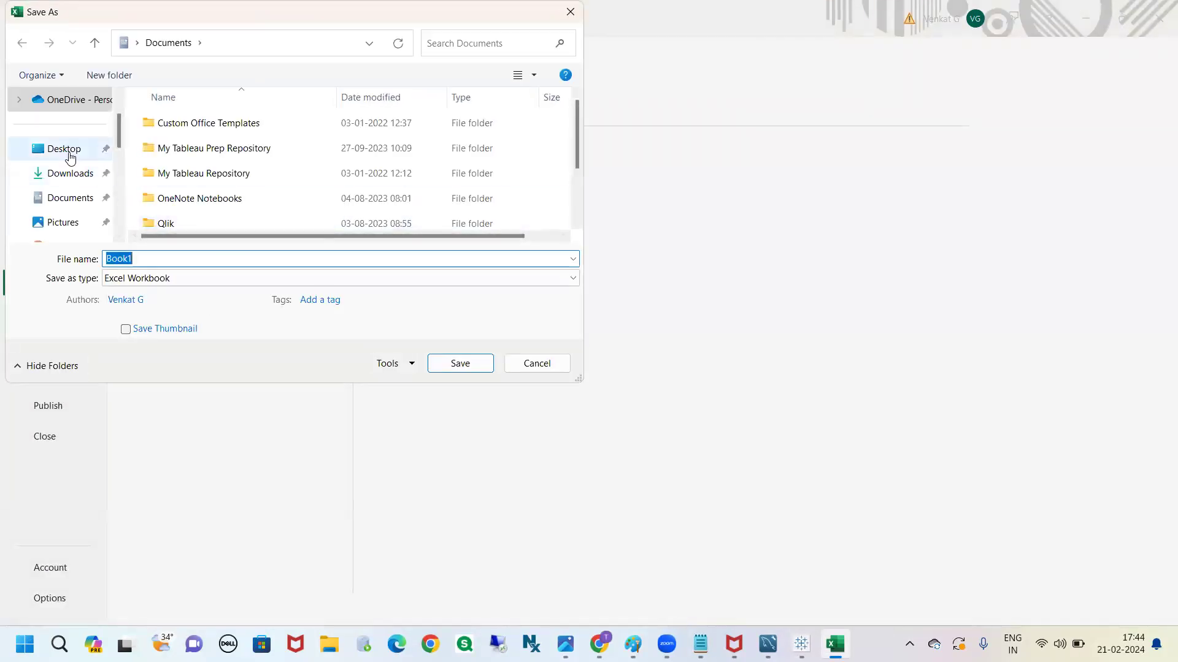
click(70, 156)
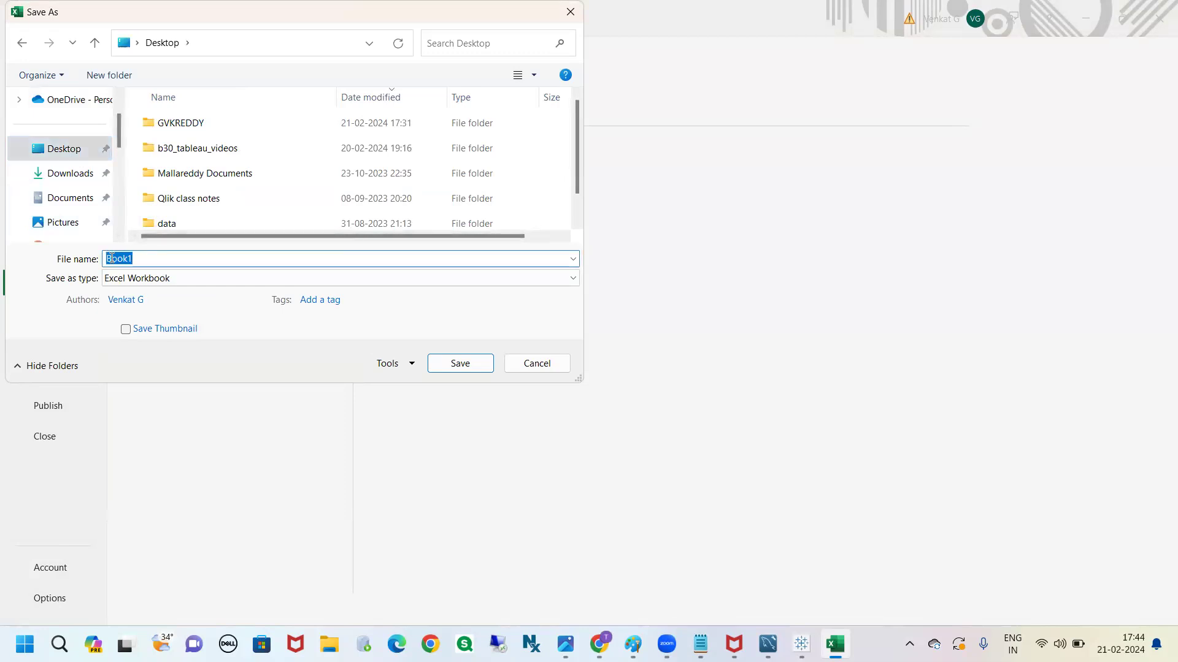
text(data )
text(b30)
click(478, 363)
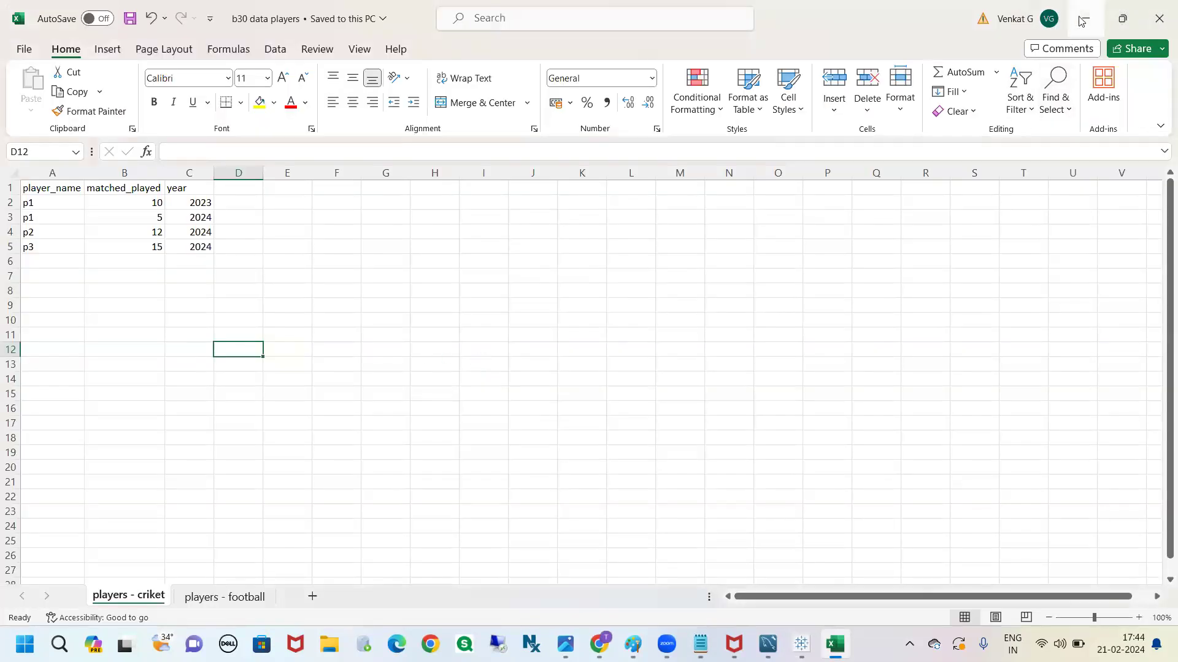
Minimize the Excel and browser windows and switch to Tableau
click(1083, 19)
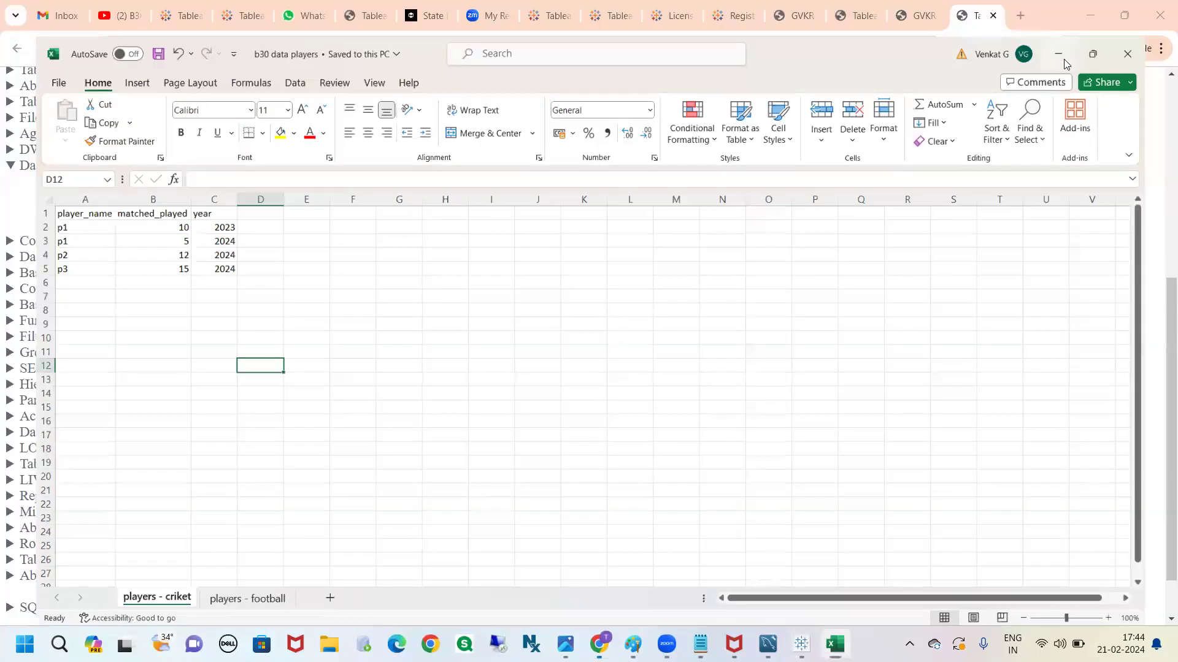
click(1087, 13)
mouse_move(801, 643)
key(alt+Tab)
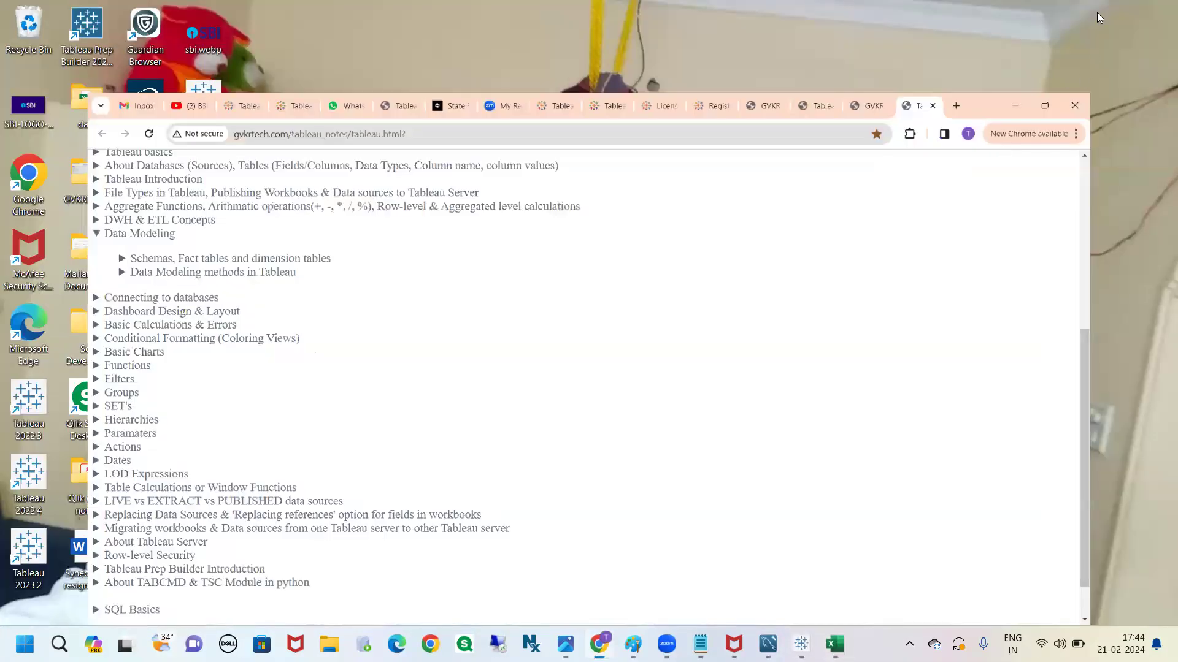
click(1096, 12)
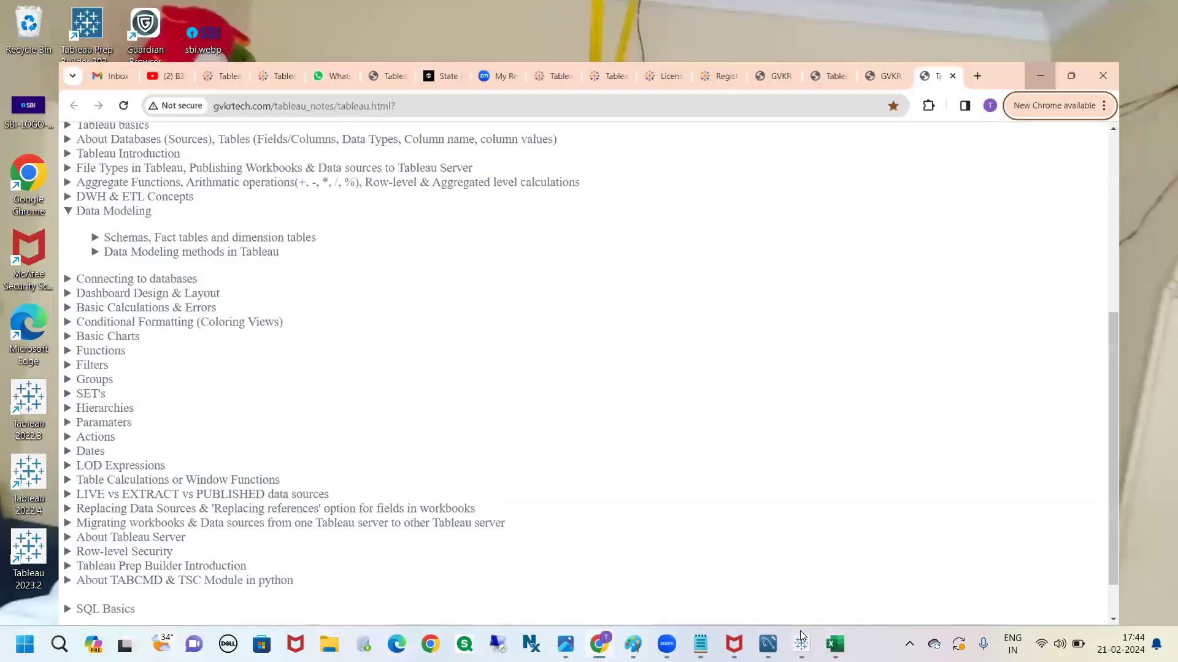
click(799, 632)
Create a new Tableau workbook, continue the trial, and maximize the new workbook's window
click(14, 26)
click(21, 43)
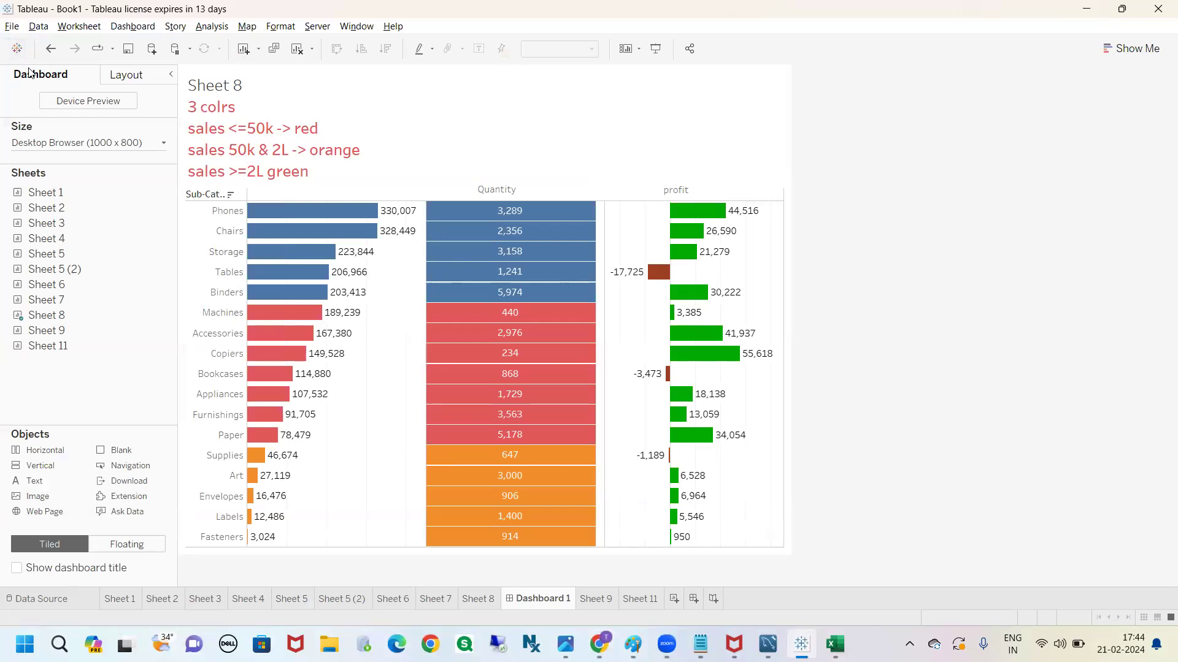
click(12, 28)
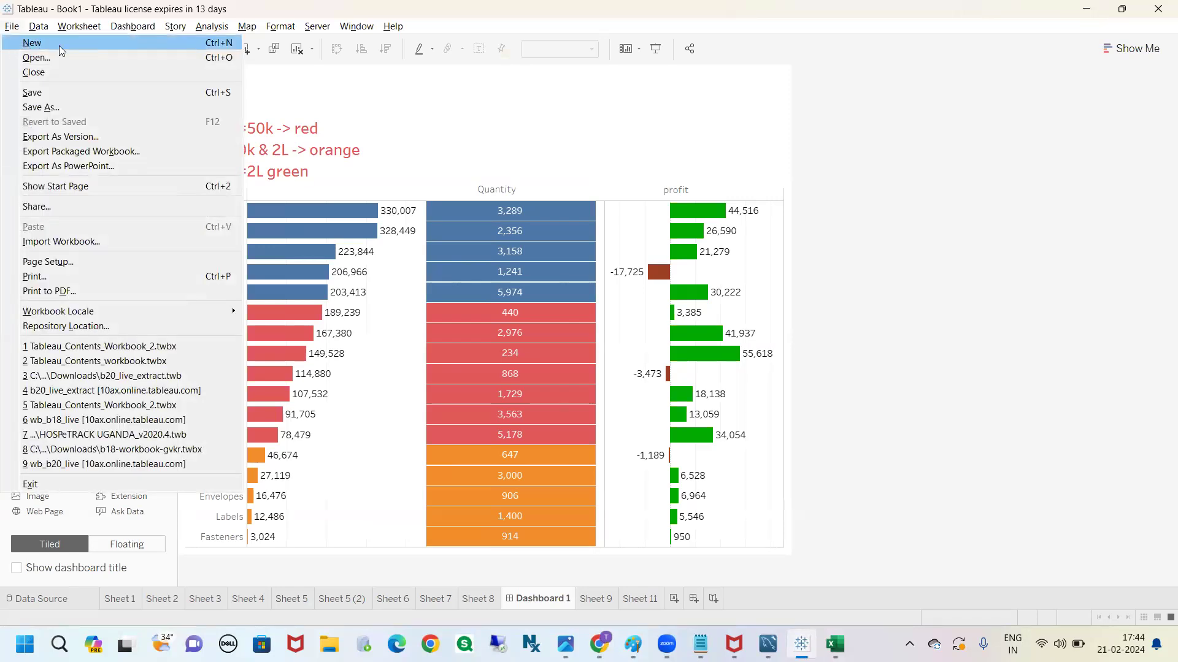
click(980, 343)
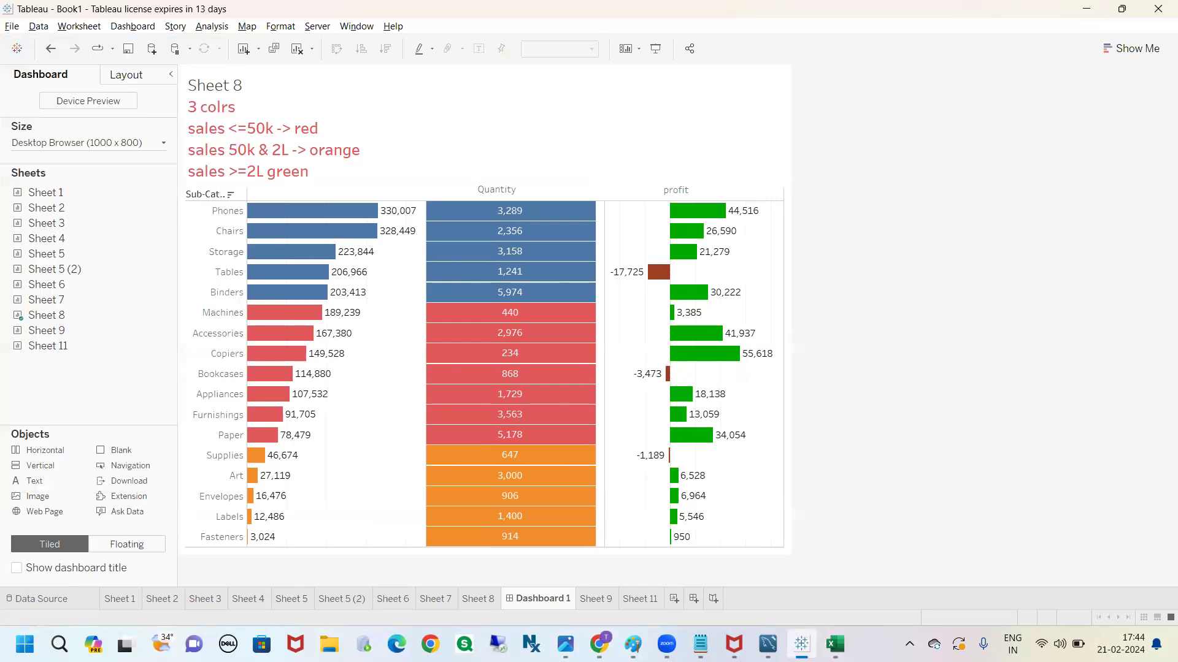
mouse_move(801, 644)
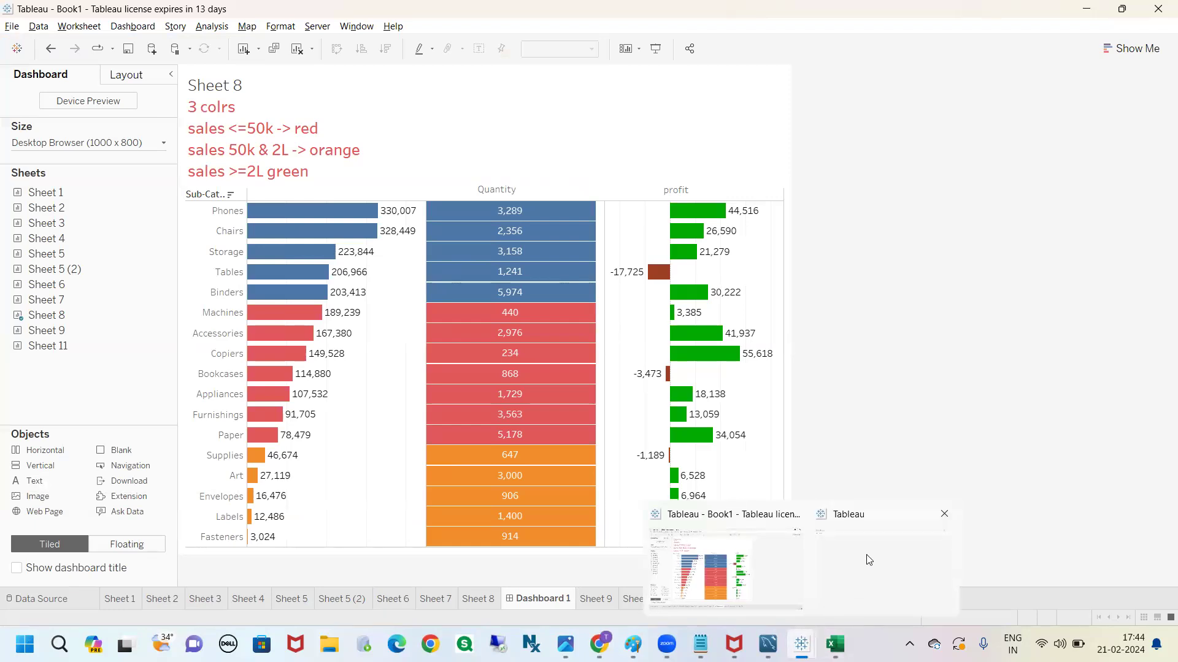
click(868, 560)
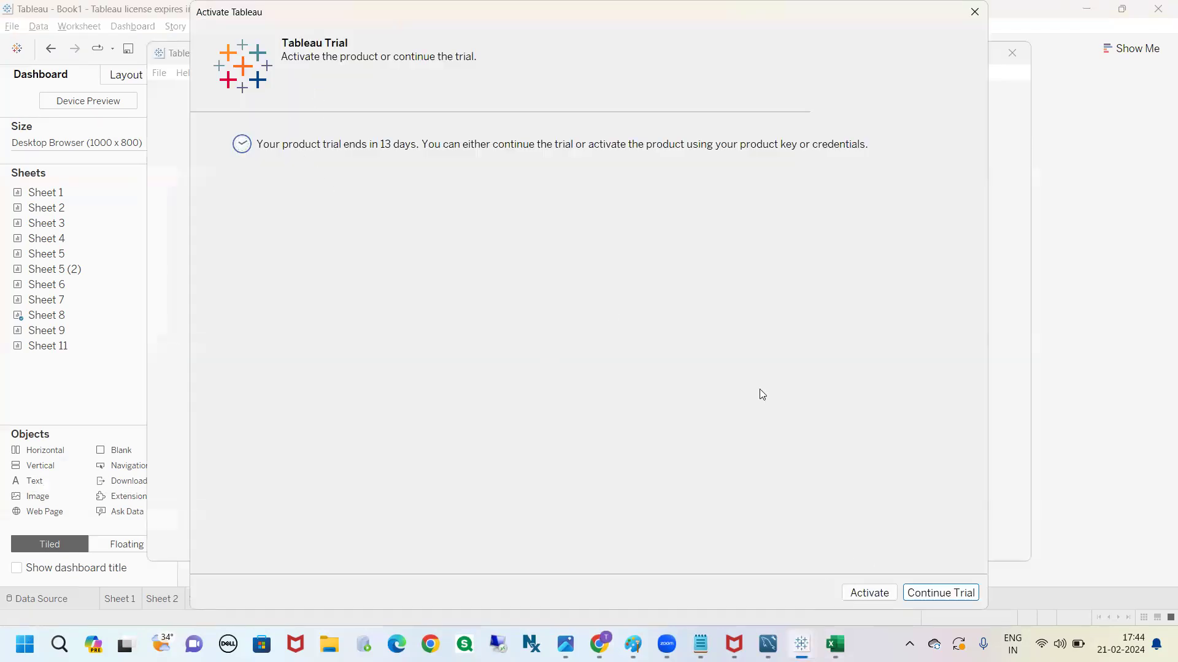
click(920, 593)
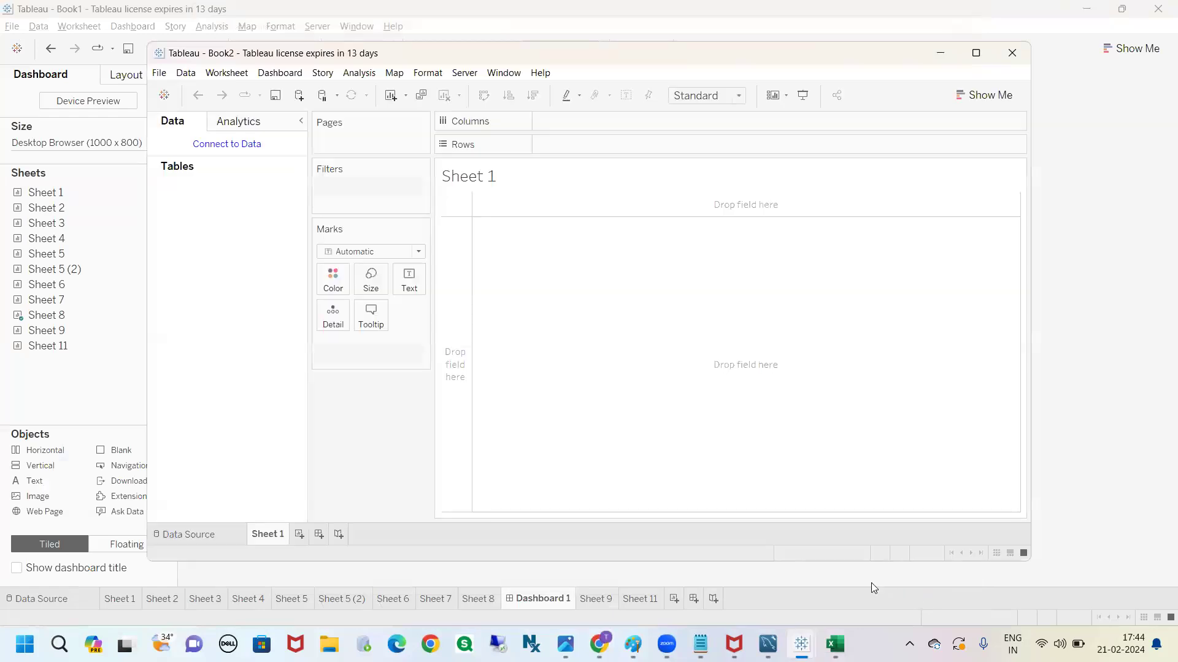
click(975, 52)
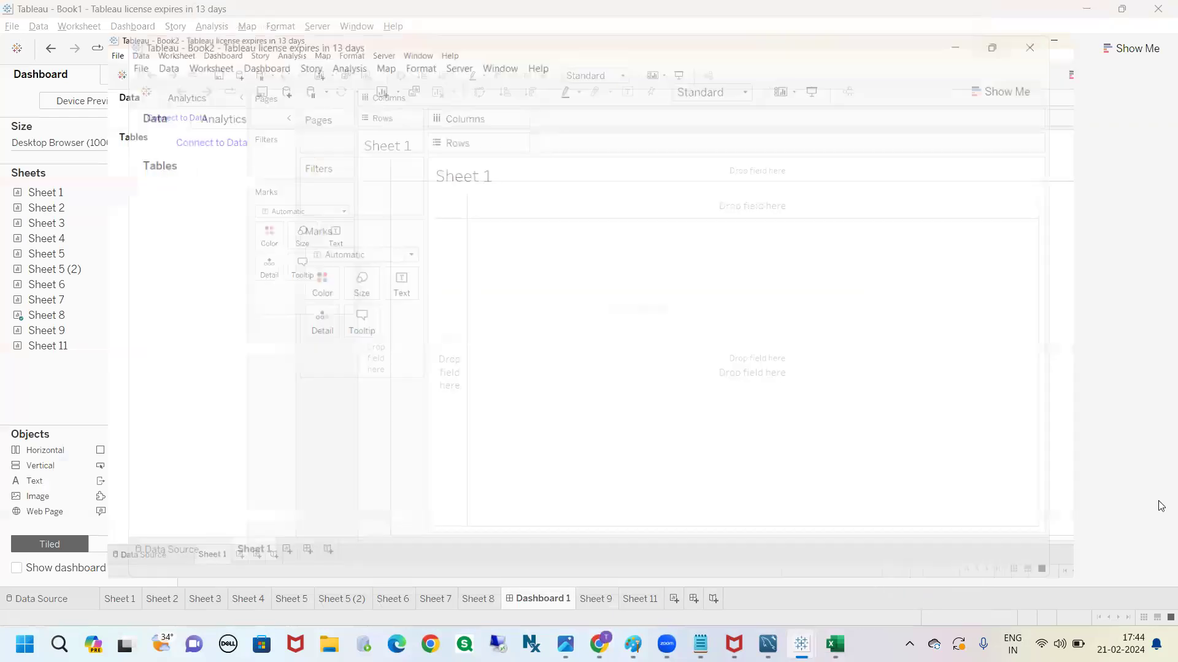
Connect the new workbook to the Microsoft Excel file b30 data players on the Desktop
click(59, 100)
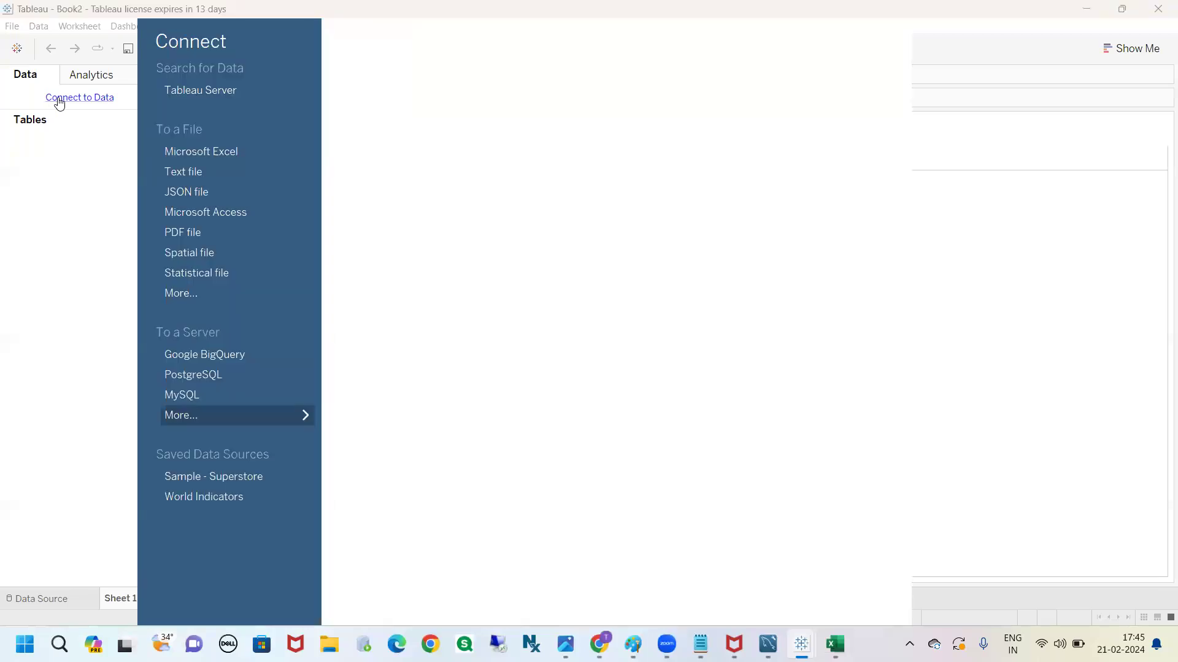
click(216, 152)
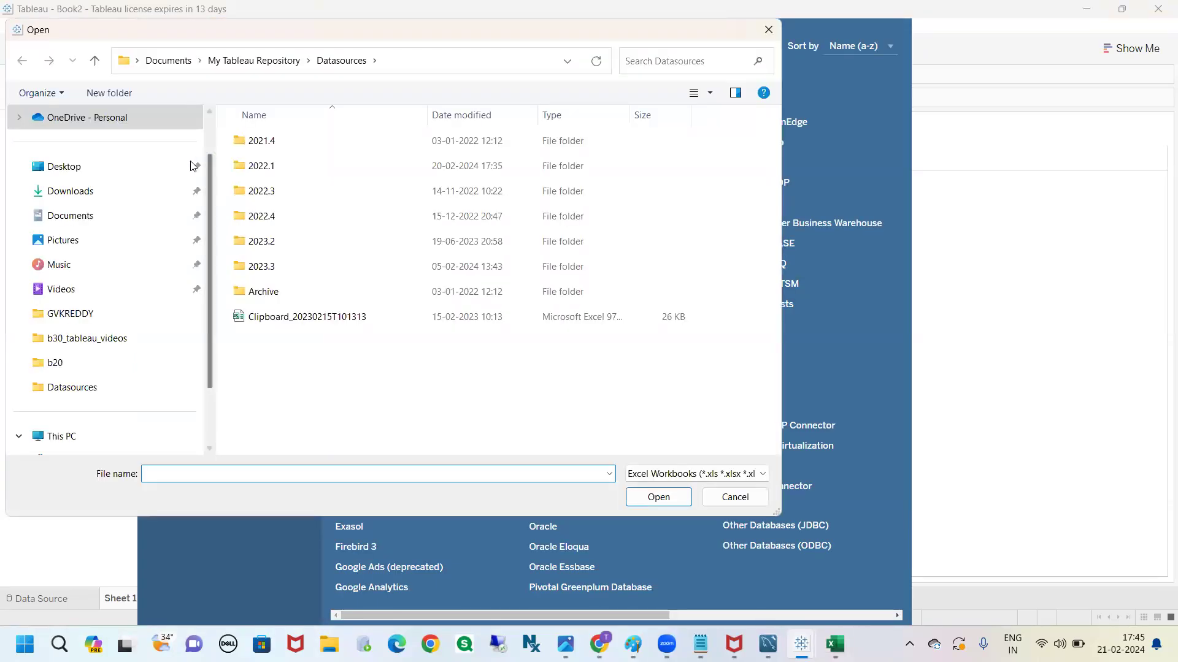
click(84, 164)
click(284, 147)
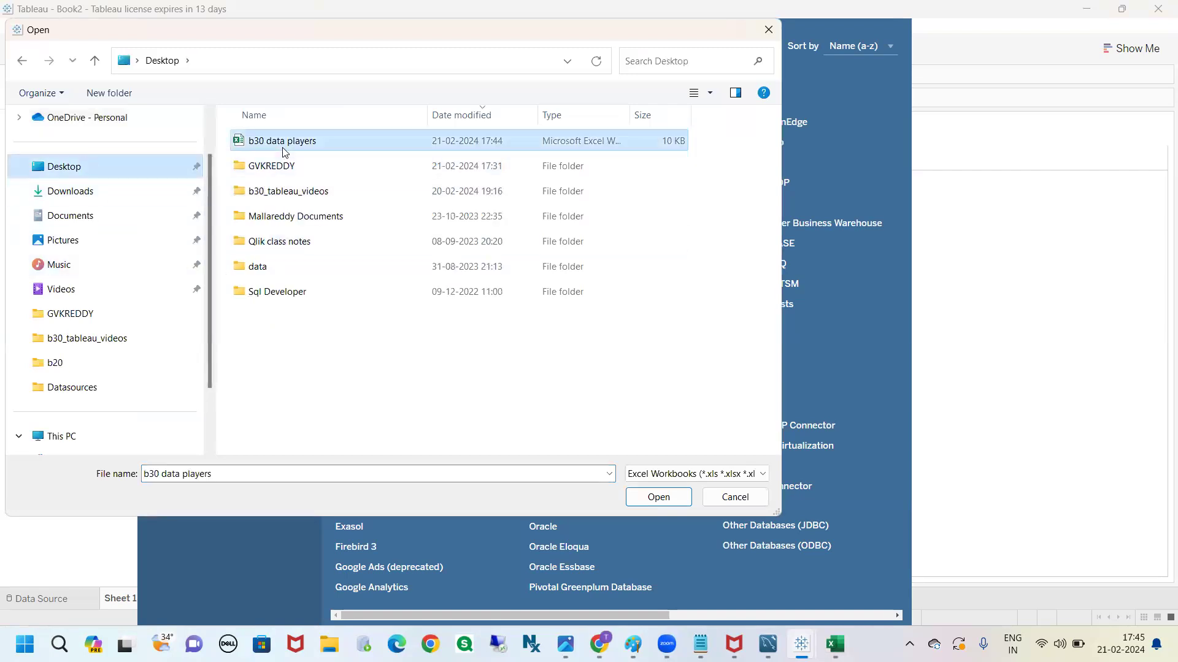
click(666, 500)
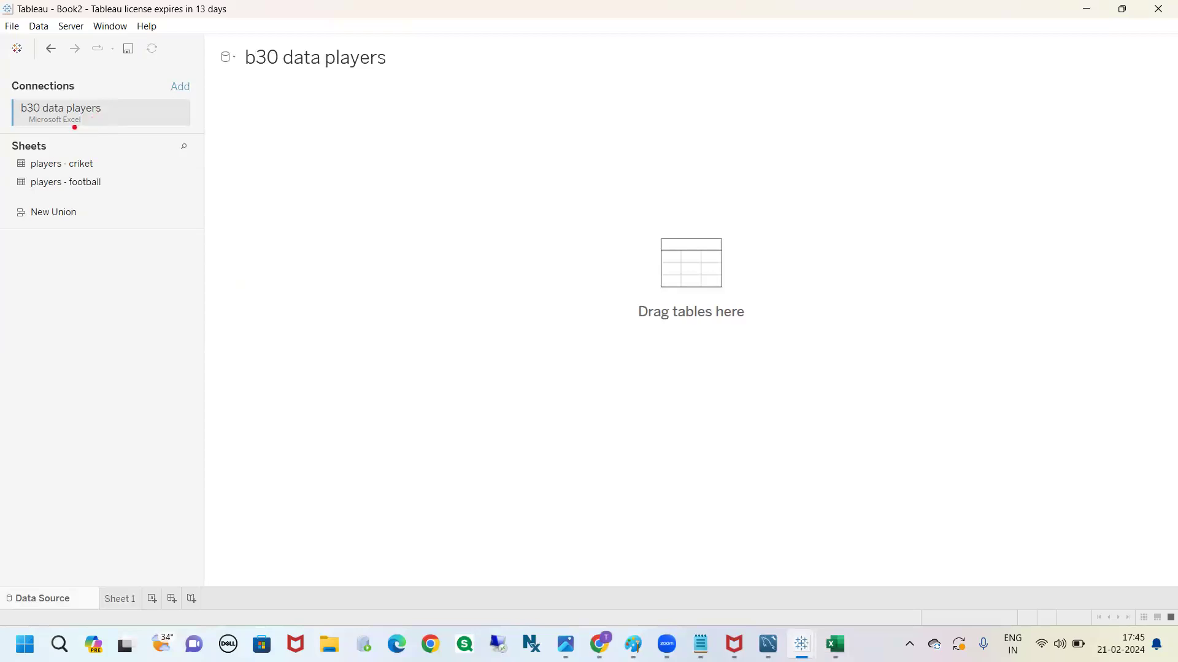
Examine the b30 data players connection, its cricket and football sheets, and the New Union option
drag(72, 125, 135, 81)
drag(48, 144, 138, 148)
drag(103, 183, 136, 174)
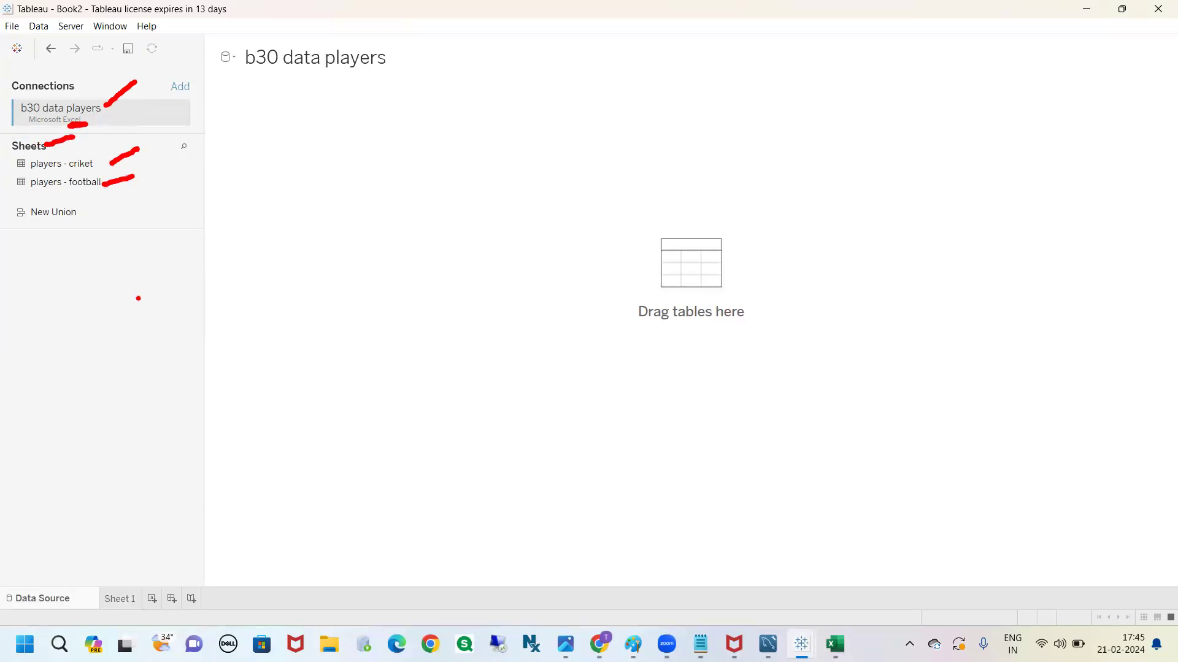
key(Escape)
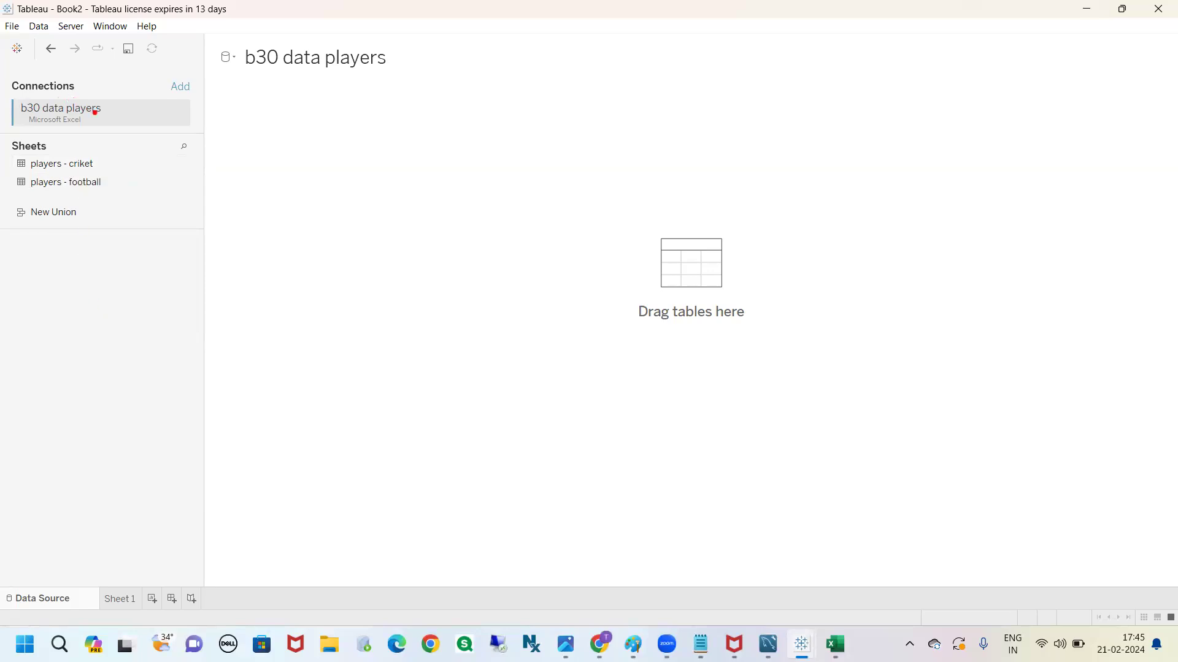
drag(90, 122, 80, 122)
mouse_move(16, 204)
mouse_down()
mouse_move(2, 227)
mouse_move(28, 276)
mouse_move(120, 248)
mouse_move(69, 198)
mouse_move(16, 204)
mouse_up()
mouse_move(79, 266)
mouse_down()
mouse_move(113, 363)
mouse_move(141, 341)
mouse_up()
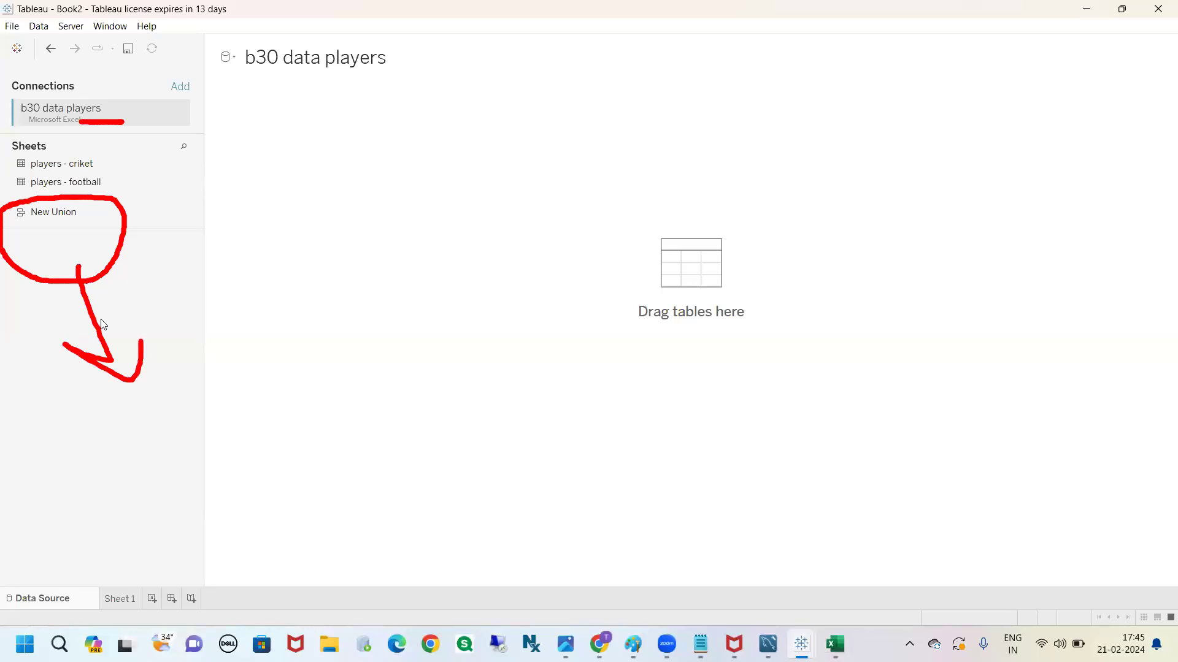
key(Escape)
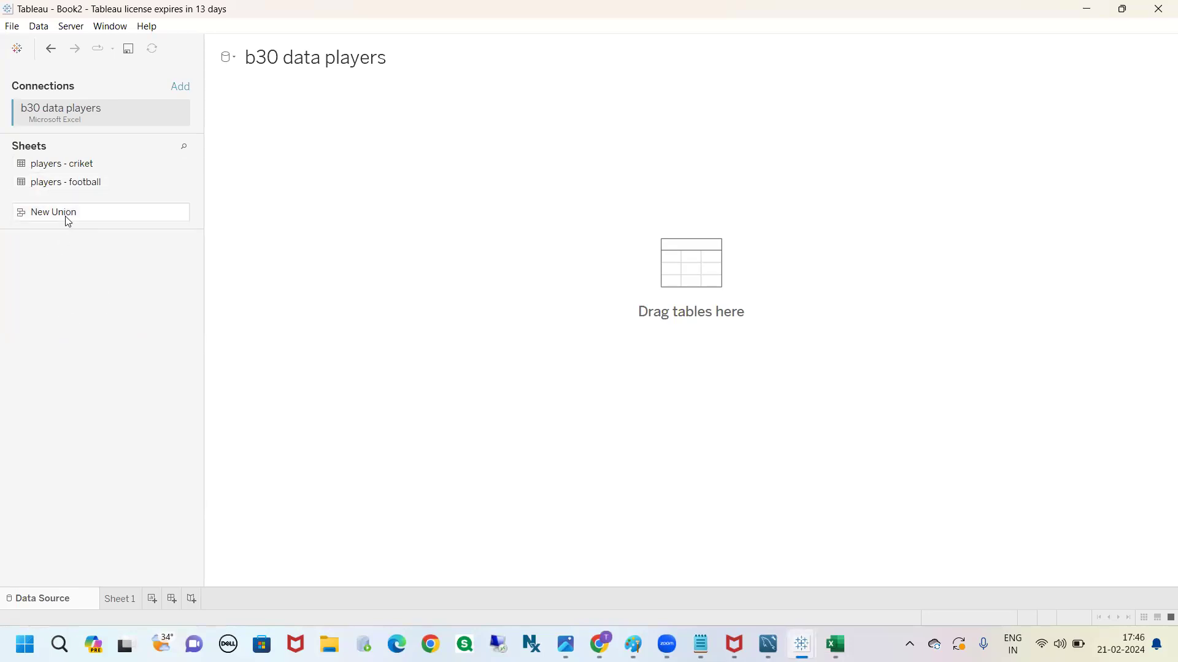
Add the players - criket sheet to the data source canvas and review its player rows in the preview
click(67, 169)
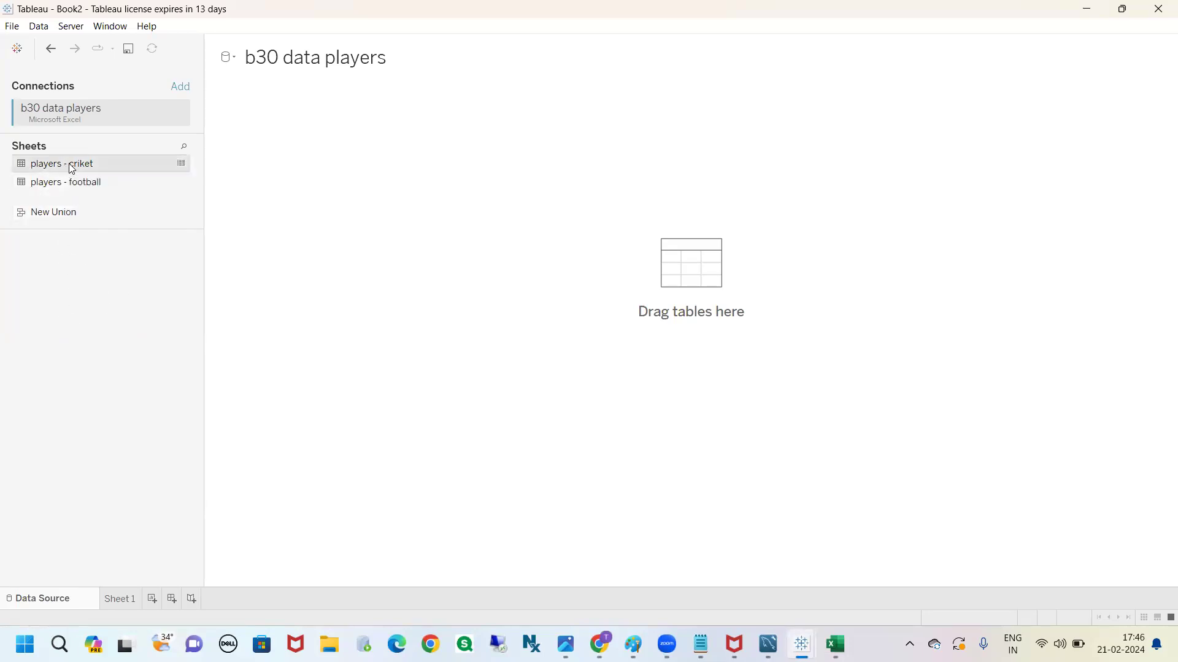
click(346, 147)
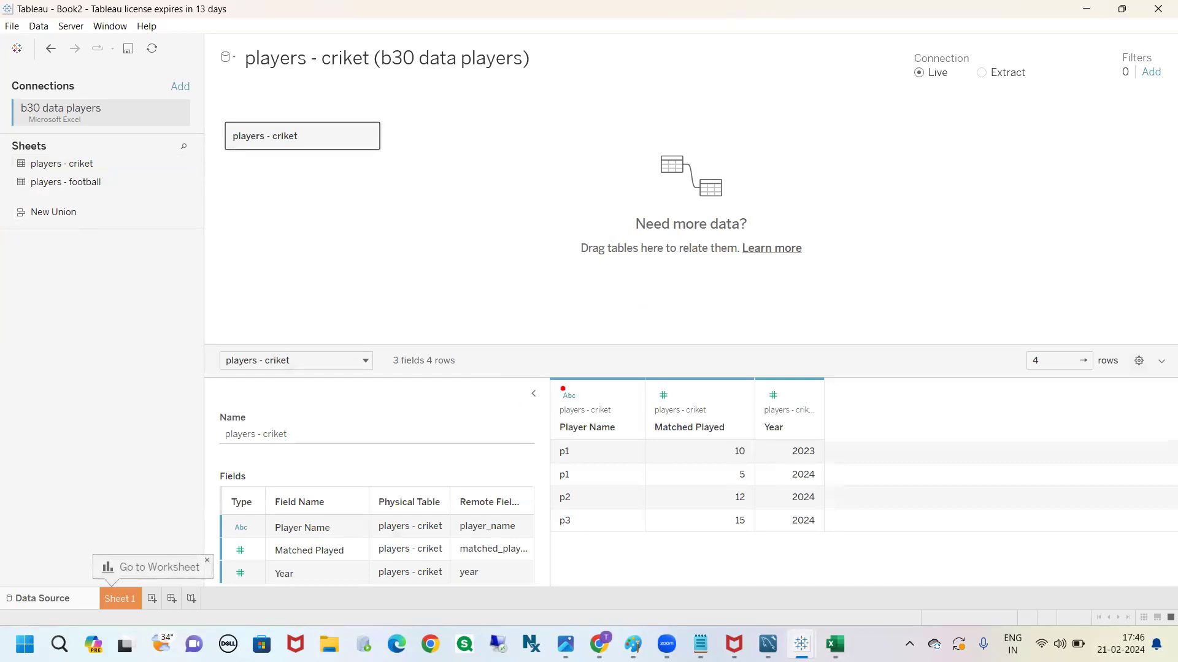
mouse_move(355, 146)
mouse_down()
mouse_move(541, 386)
mouse_move(558, 385)
mouse_move(595, 597)
mouse_move(937, 449)
mouse_move(524, 363)
mouse_move(517, 387)
mouse_up()
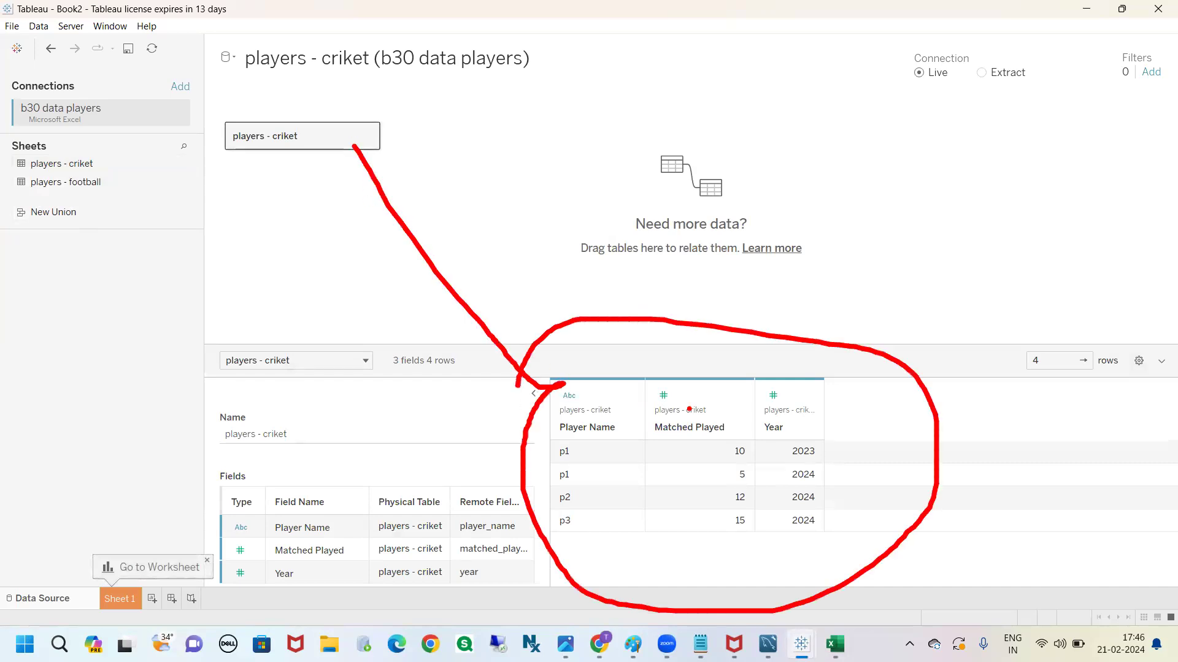
mouse_move(567, 453)
mouse_down()
mouse_move(543, 452)
mouse_move(577, 490)
mouse_move(554, 439)
mouse_move(634, 469)
mouse_up()
drag(572, 500, 584, 499)
click(574, 514)
key(Escape)
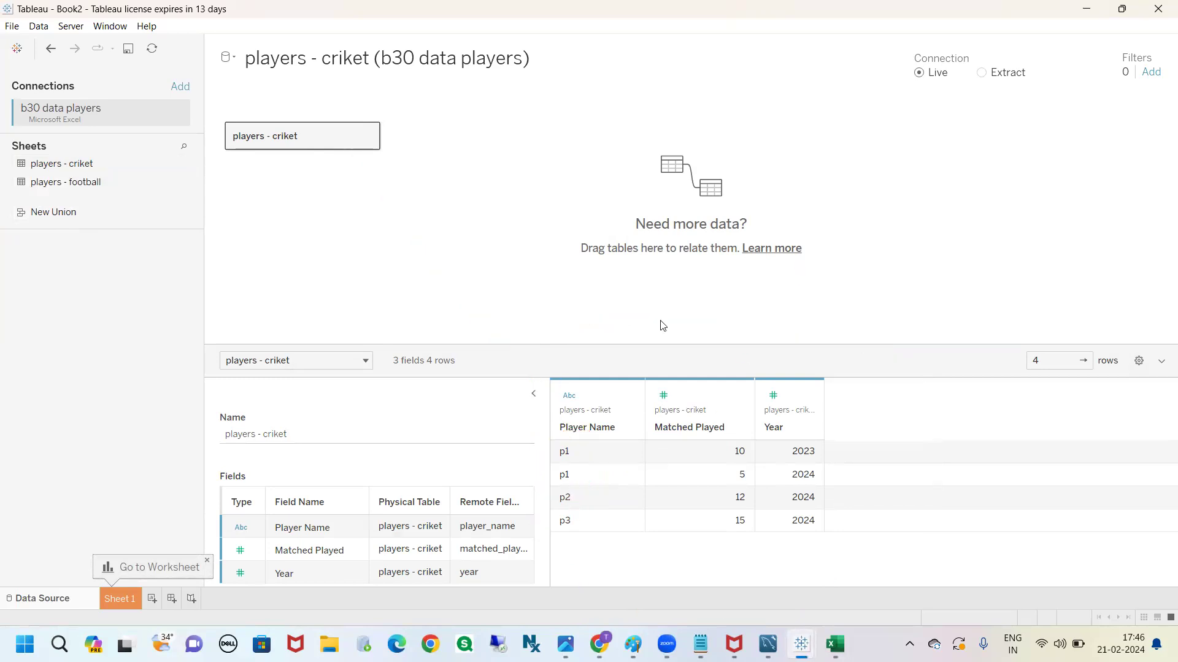
Collapse the table details of the data source, and open Sheet 1 with a wider data pane
click(533, 394)
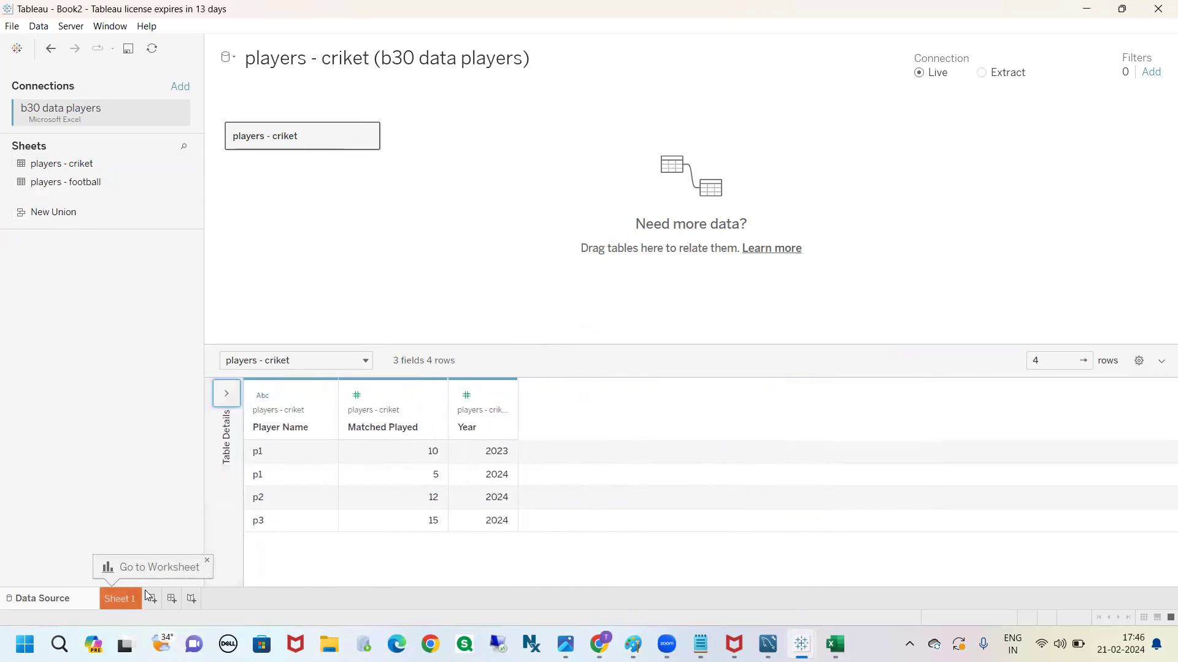
click(207, 560)
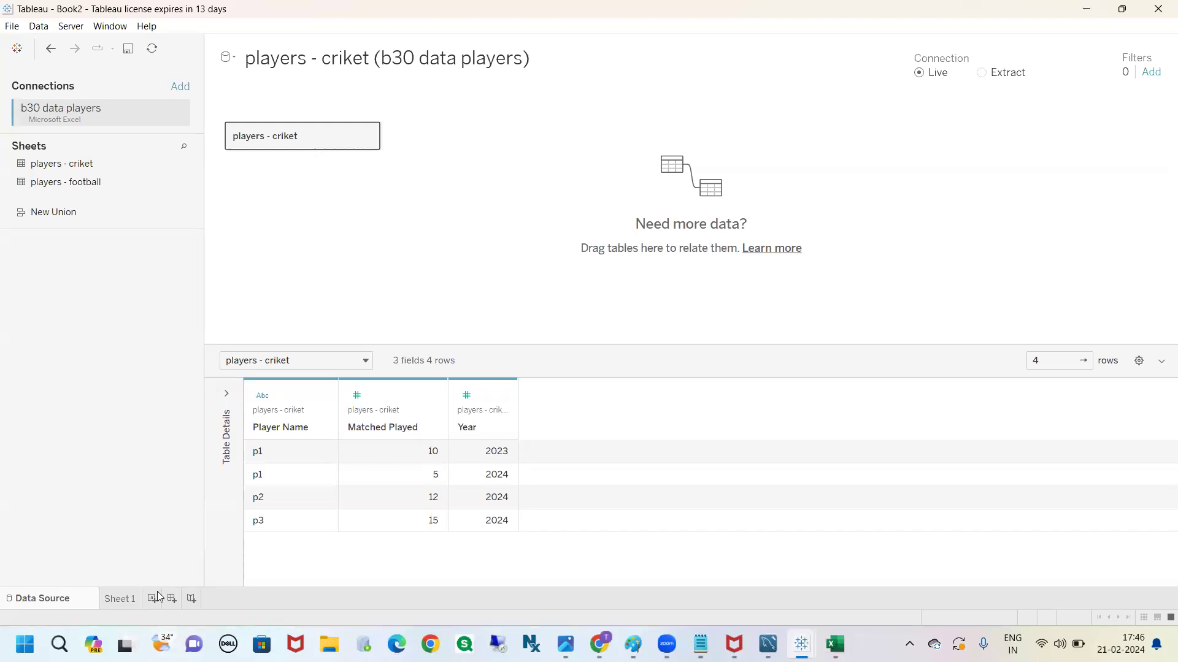
click(119, 598)
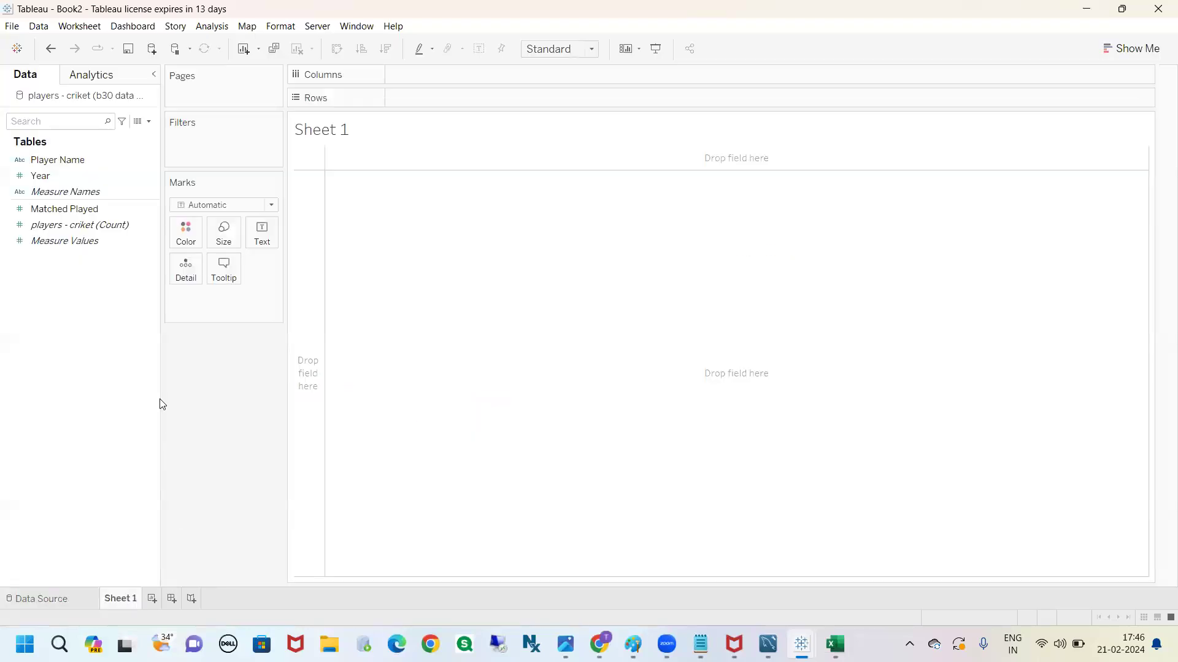
drag(160, 295, 199, 334)
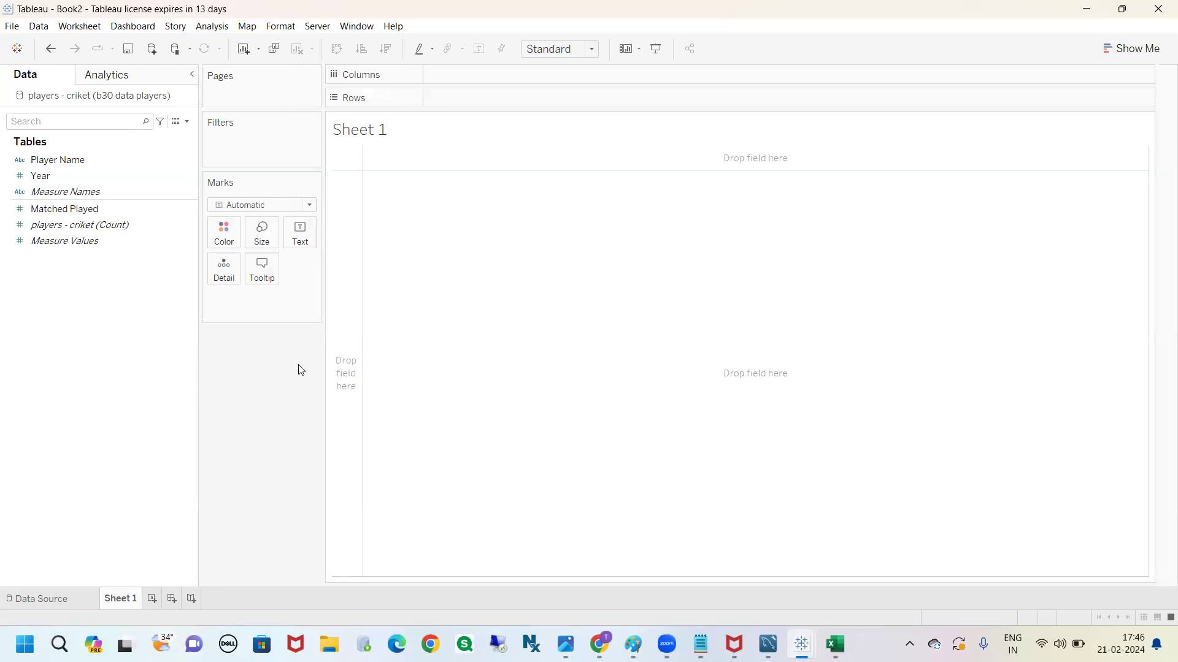
click(59, 644)
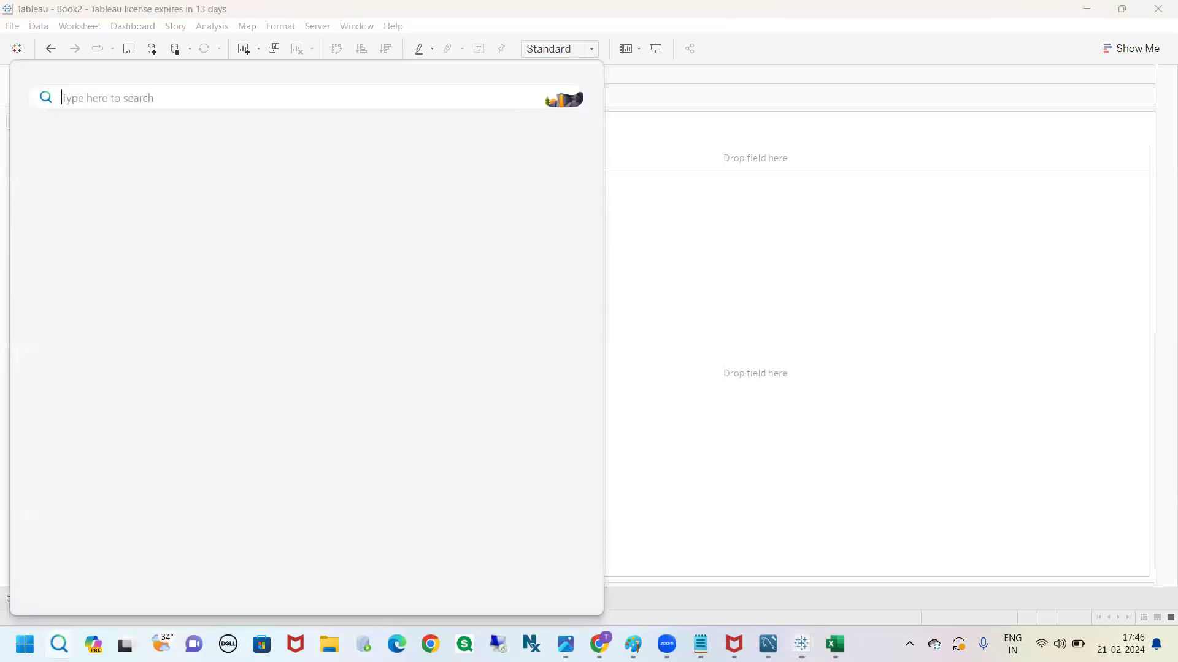
click(969, 241)
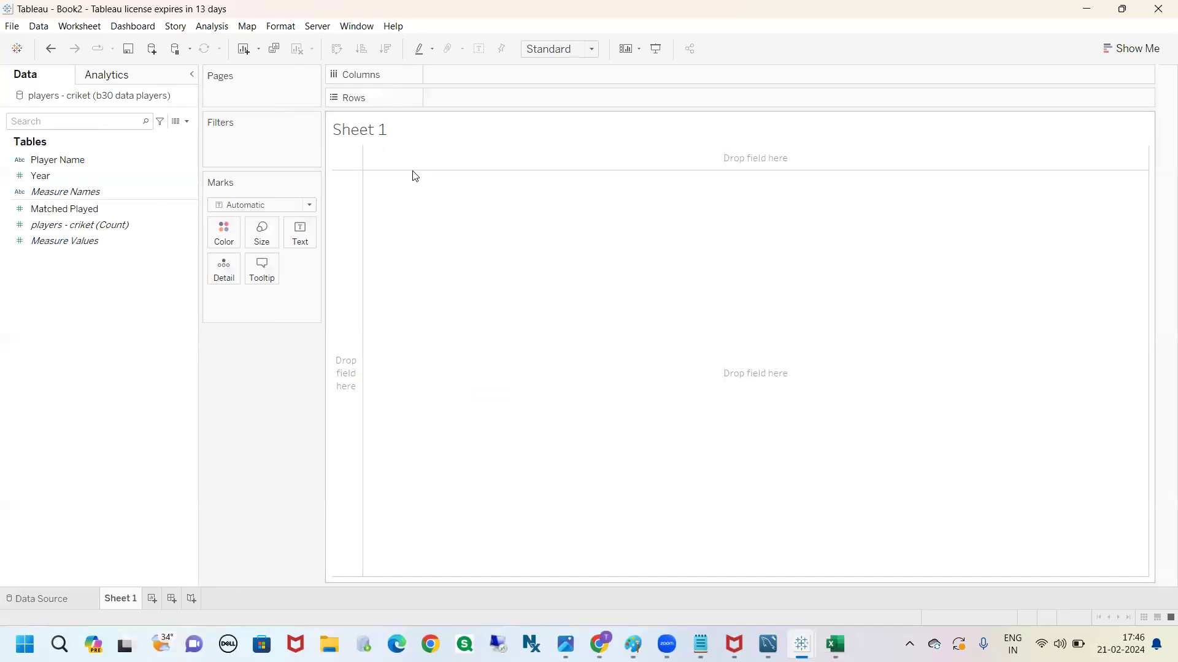
Add the line "1) show player wise total matches?" below the sheet name in Sheet 1's title
double_click(408, 131)
key(Return)
text(1) show pl)
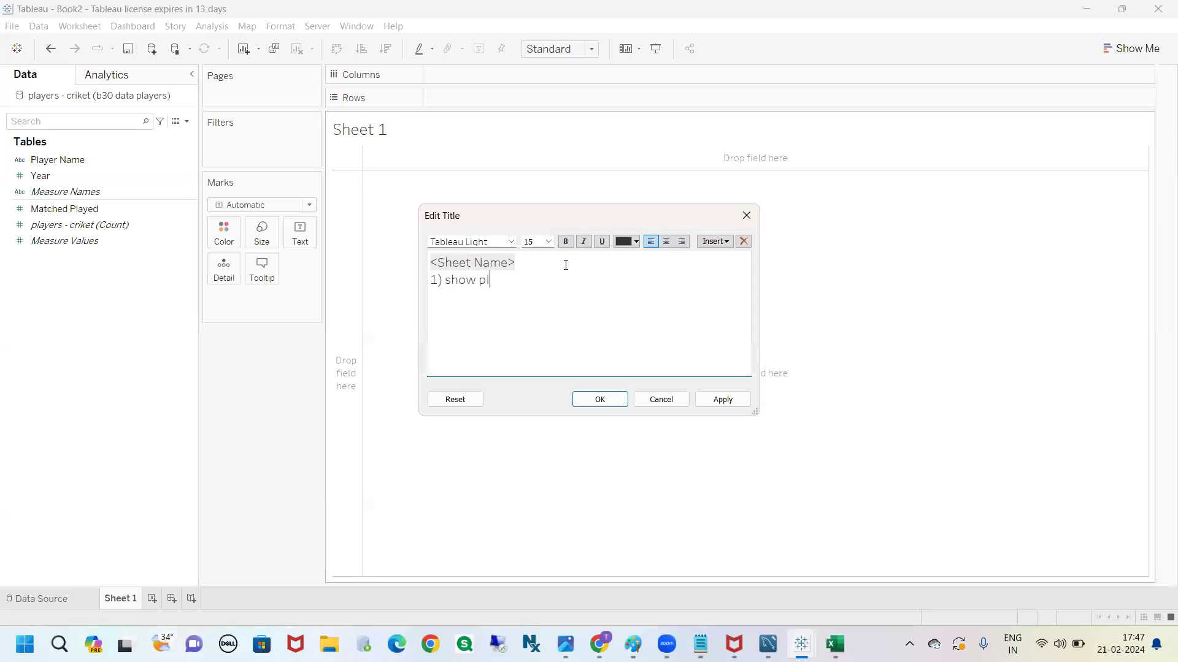
text(ayer wise total matches? aggregat)
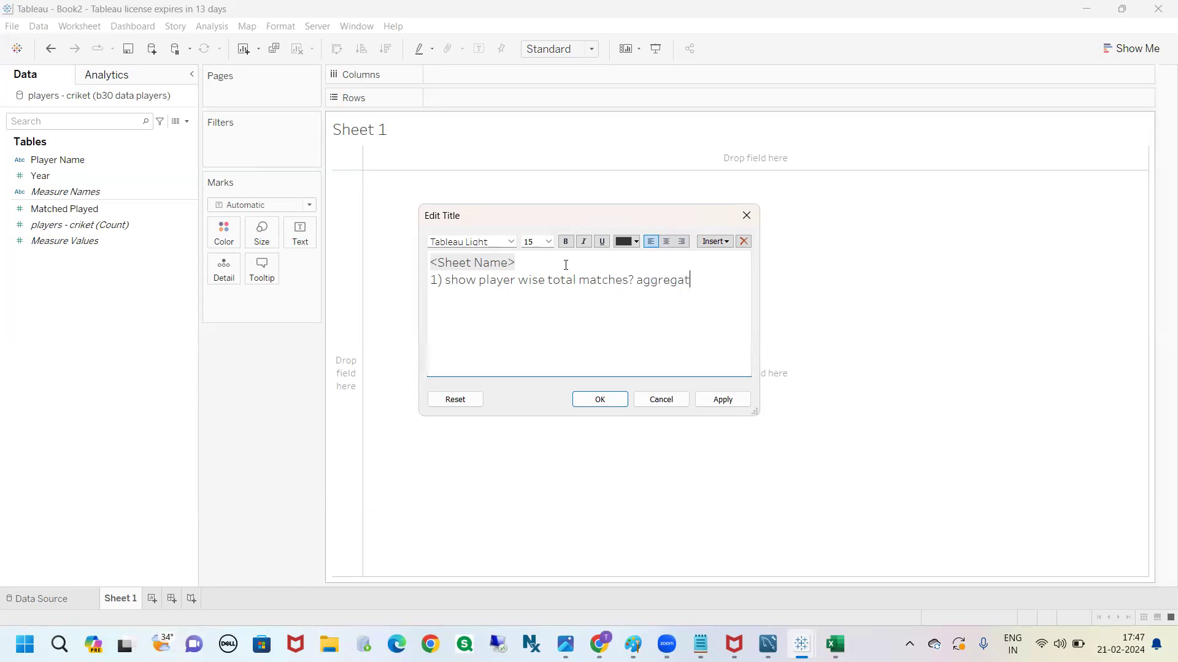
text(ing data at p)
text(layer name )
text(leve)
text(l?)
text())
Extend the title line to "1) show player wise total matches(aggregating data at player name level)?" and apply it
click(637, 282)
key(BackSpace)
text(()
click(604, 402)
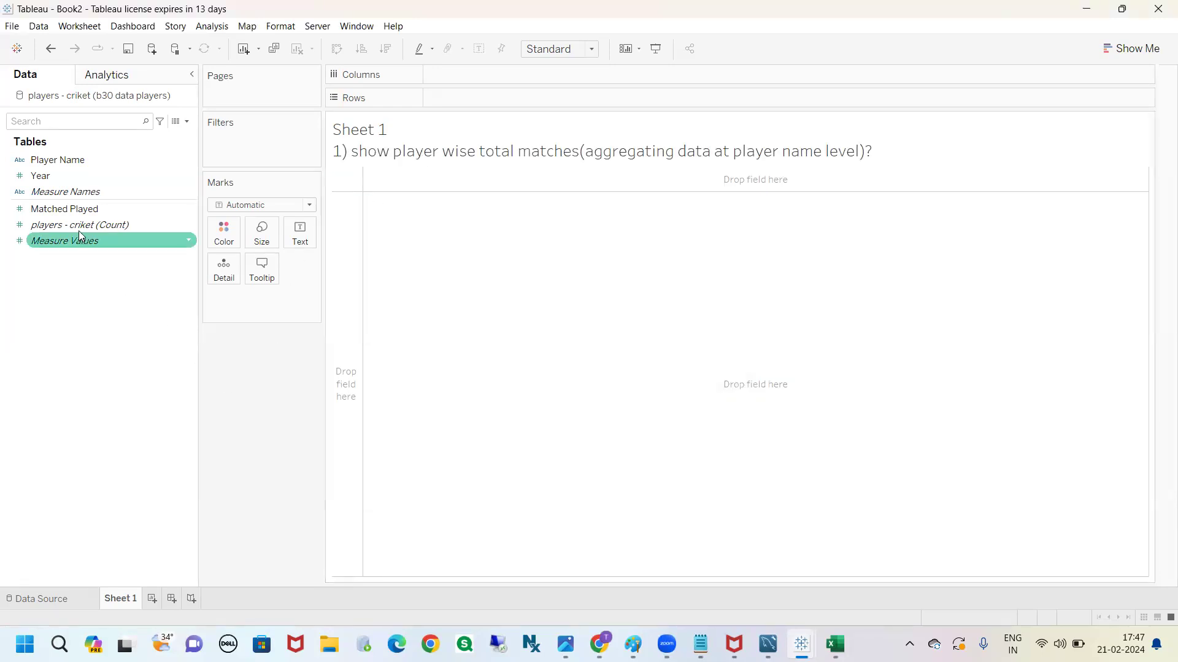
Show the sum of Matched Played as text in the Sheet 1 view
click(71, 210)
drag(72, 211, 300, 233)
mouse_move(361, 178)
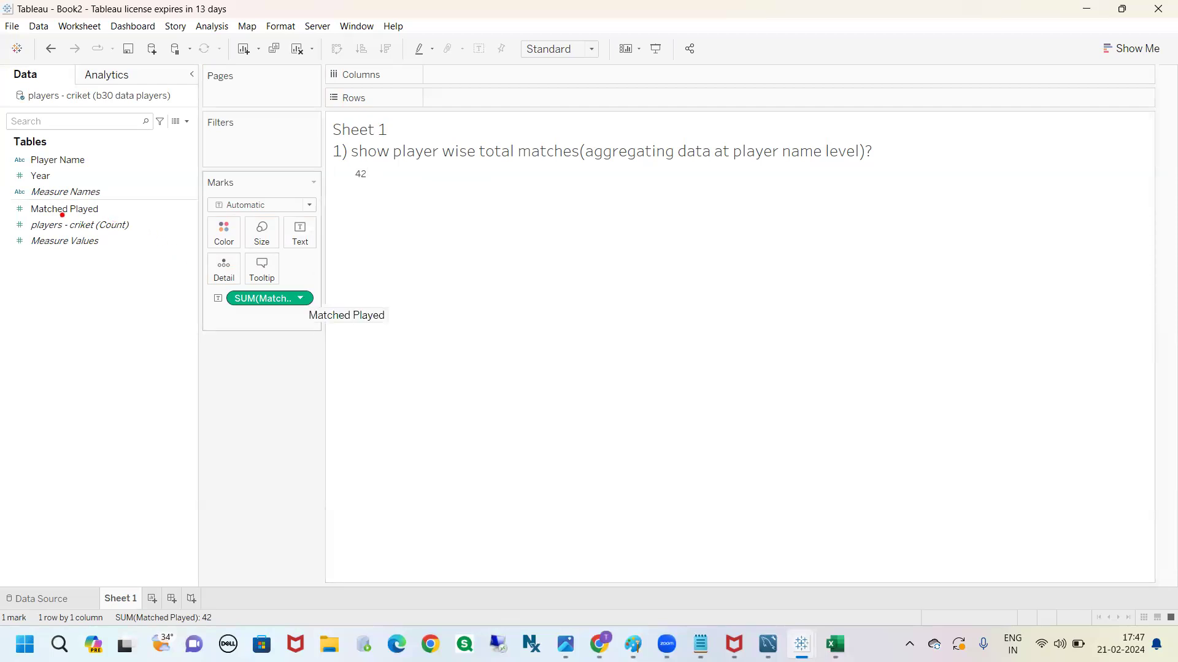
mouse_move(53, 215)
mouse_down()
mouse_move(180, 236)
mouse_move(222, 282)
mouse_move(220, 312)
mouse_move(254, 312)
mouse_move(256, 285)
mouse_up()
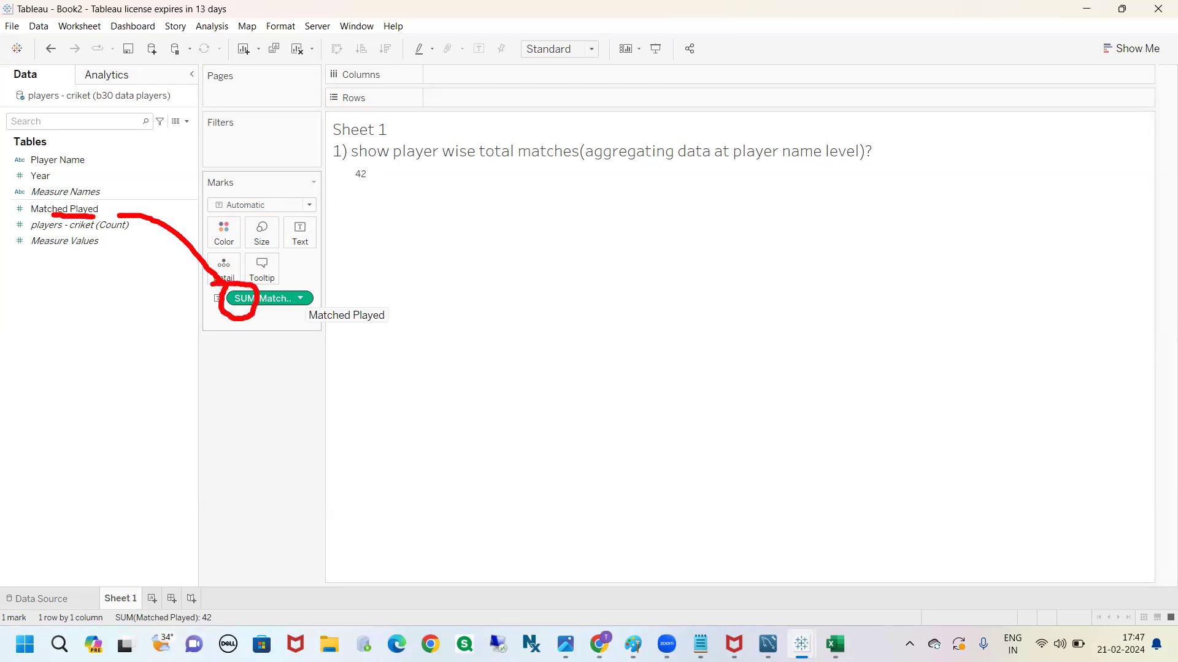
key(Escape)
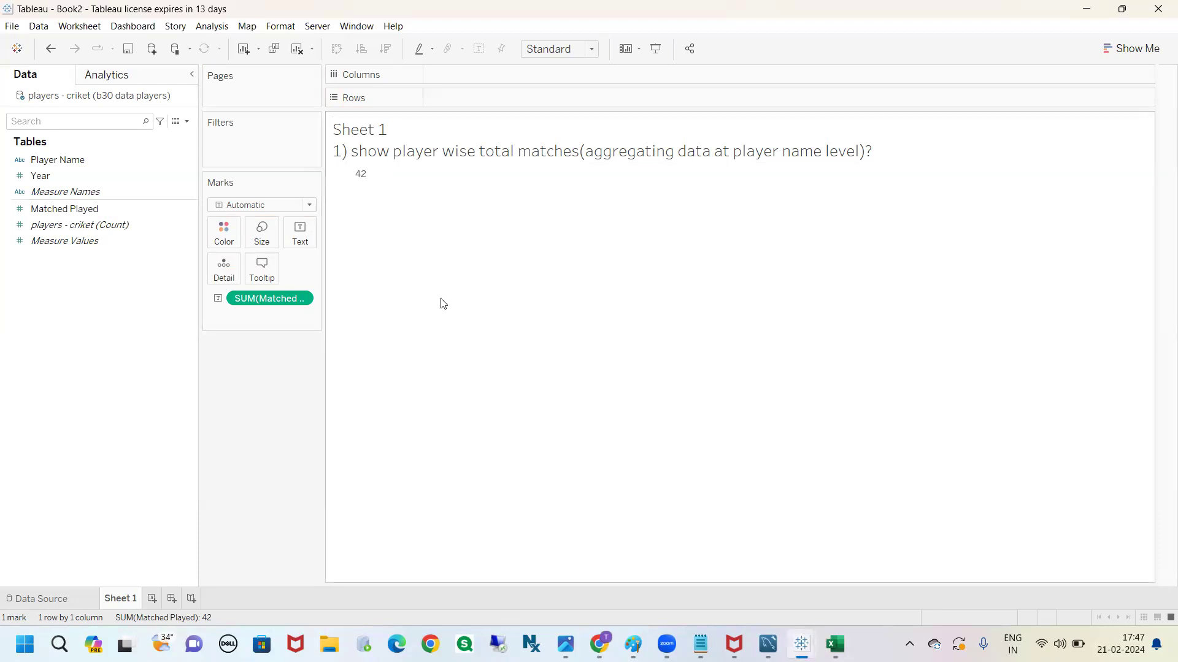
Switch to the b30 data players workbook in Excel and check the sum of the matched_played values in B2:B5
click(835, 644)
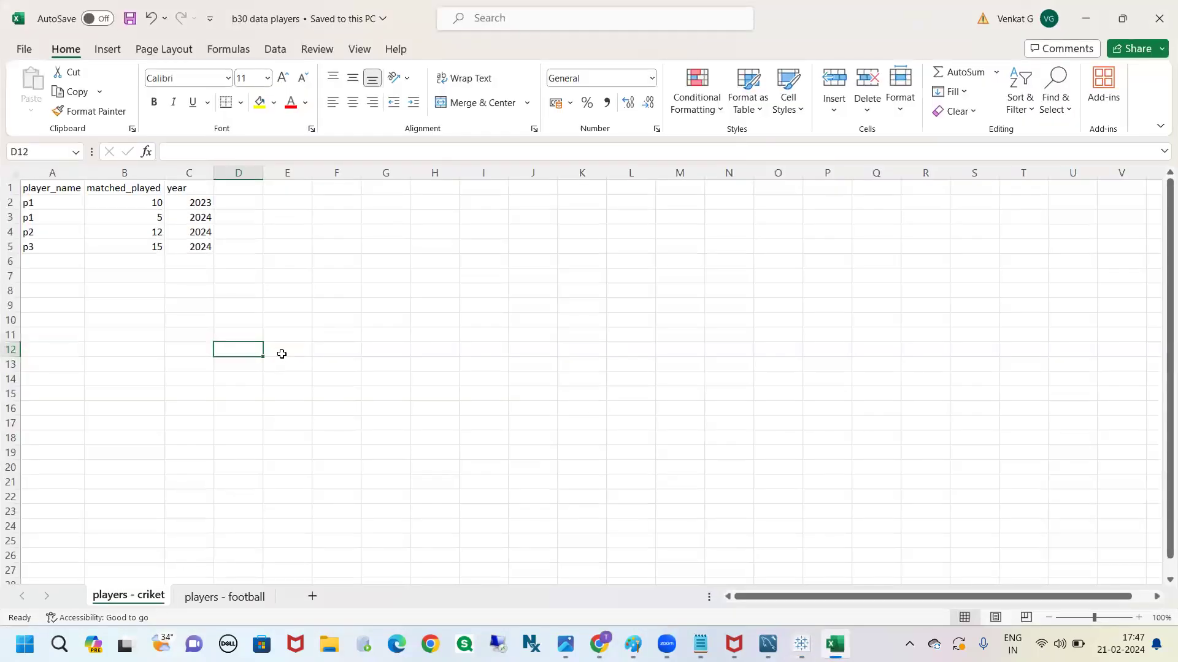
click(282, 354)
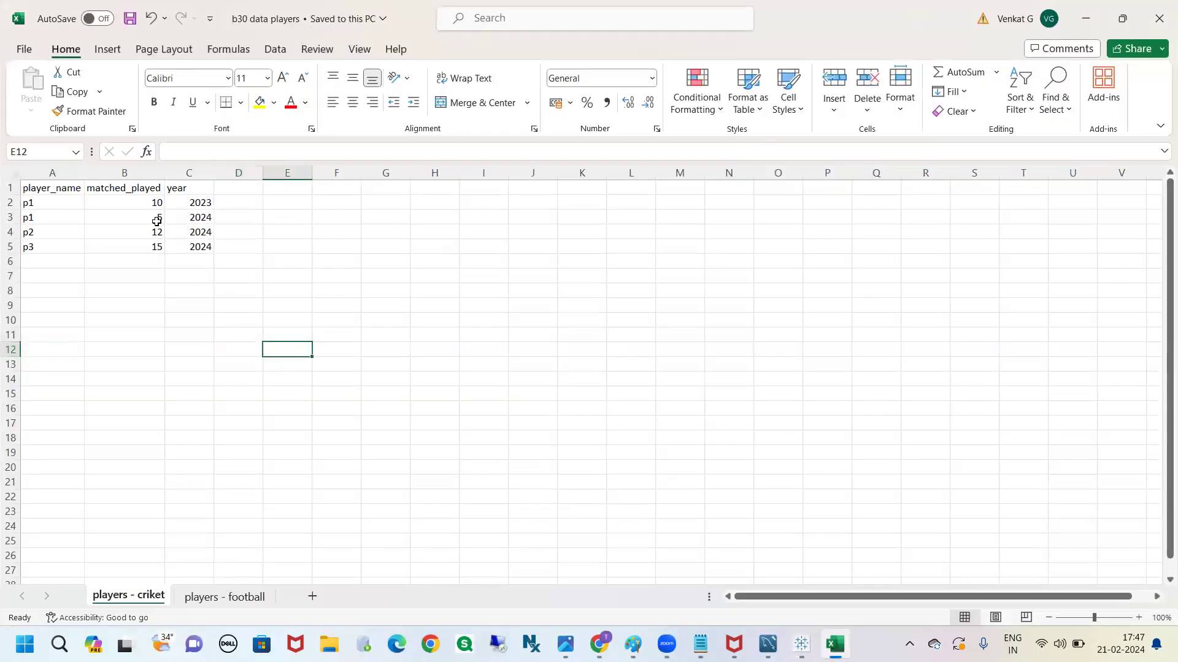
click(135, 188)
drag(138, 200, 139, 242)
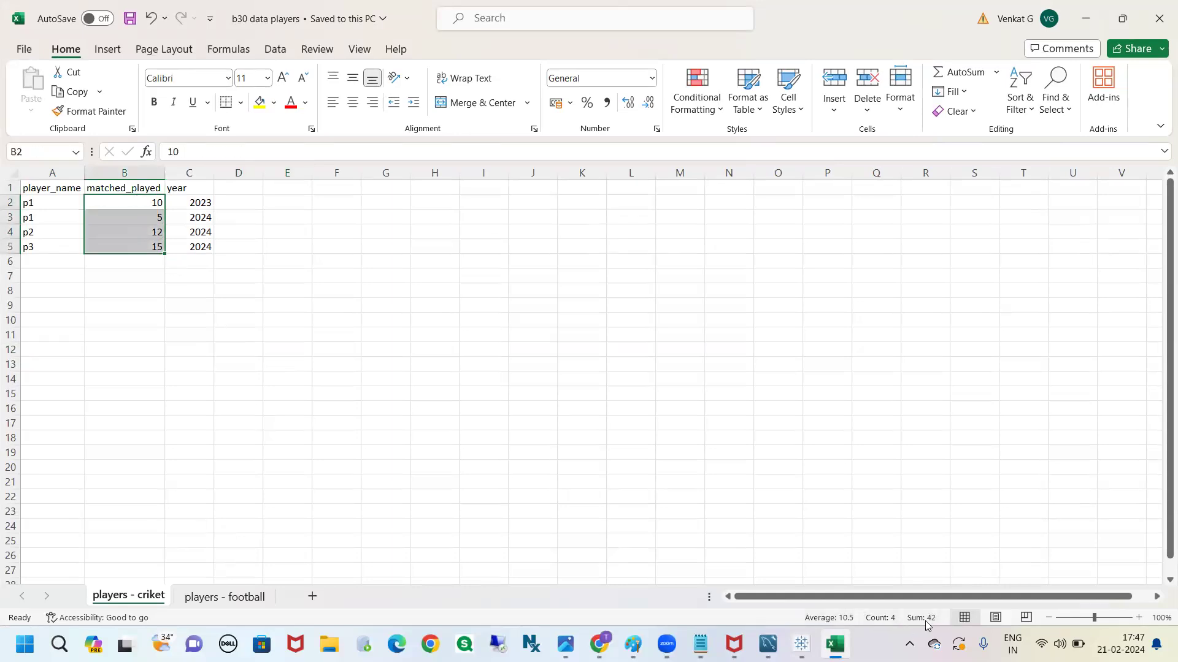
click(765, 476)
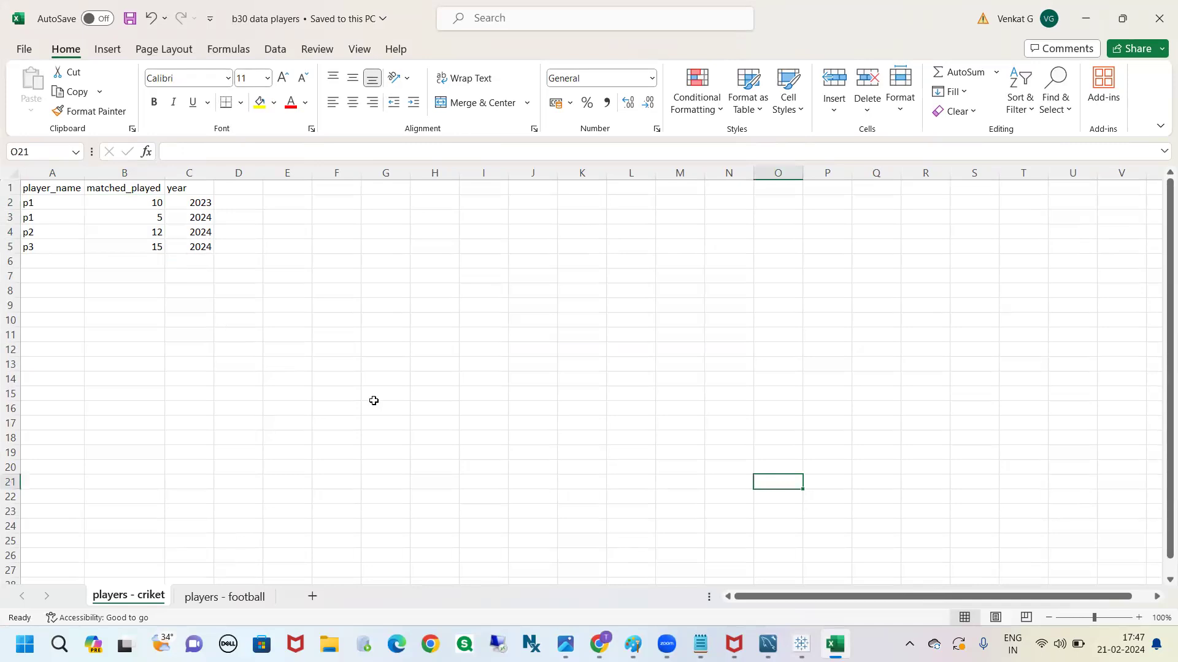
Return to Tableau and break the matches total down by Player Name in rows
key(alt+Tab)
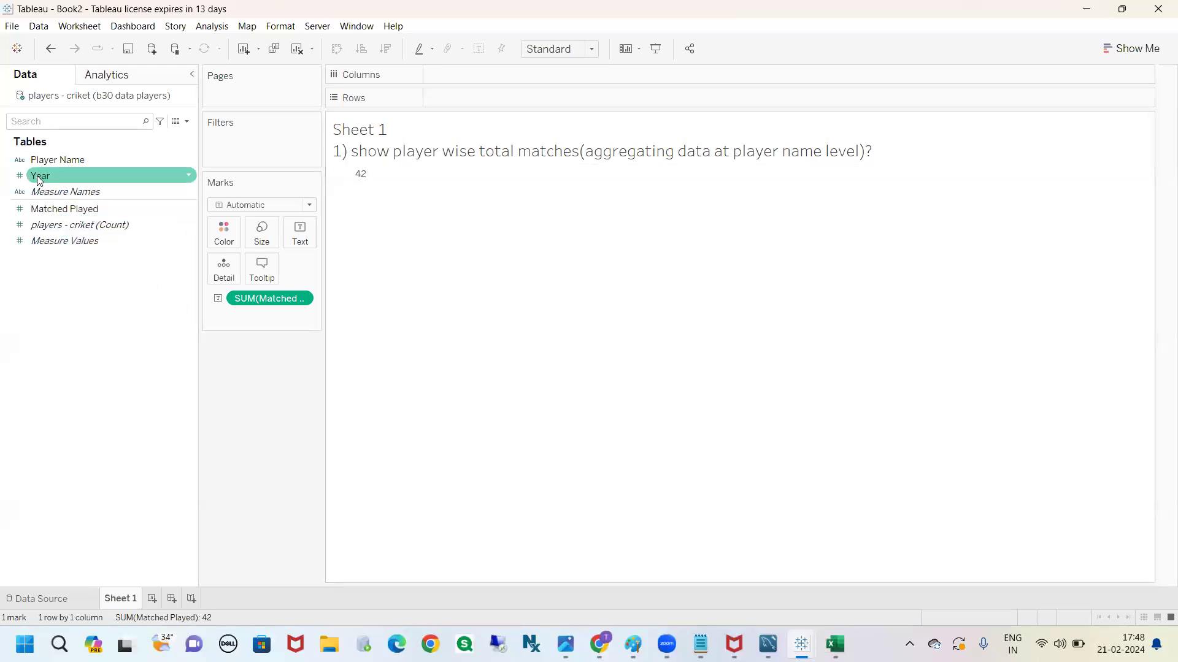
drag(65, 161, 444, 105)
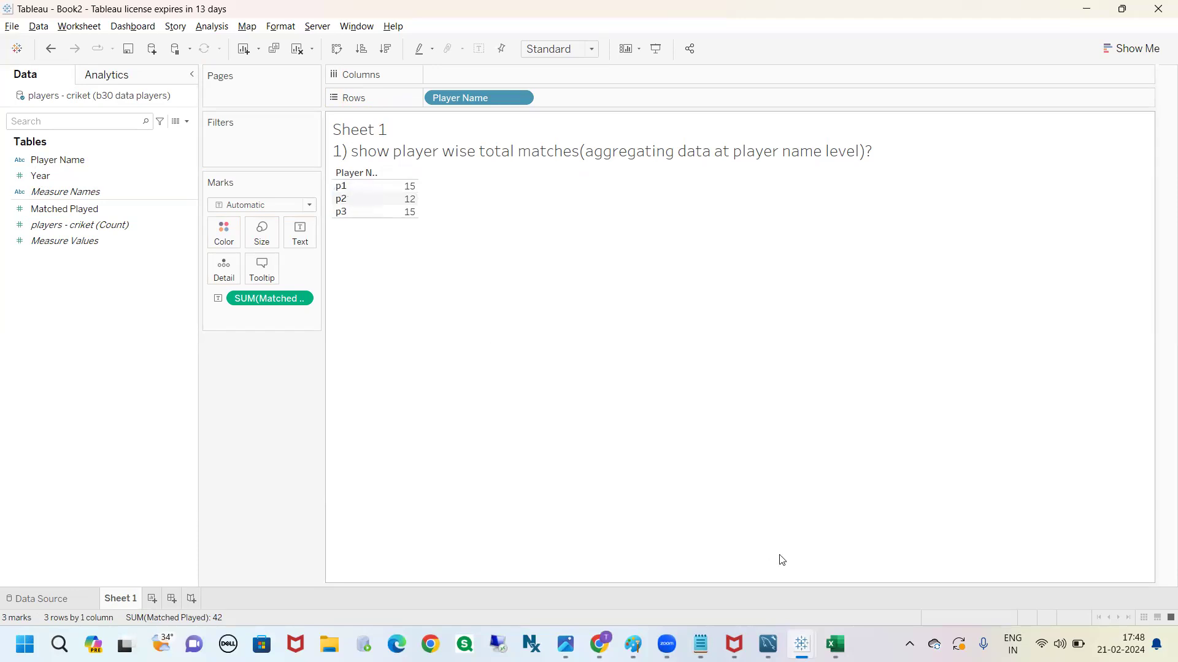
Compare the view with the Excel data by checking the two p1 rows and their matched_played sum, then return to Tableau
key(alt+Tab)
key(alt+Tab)
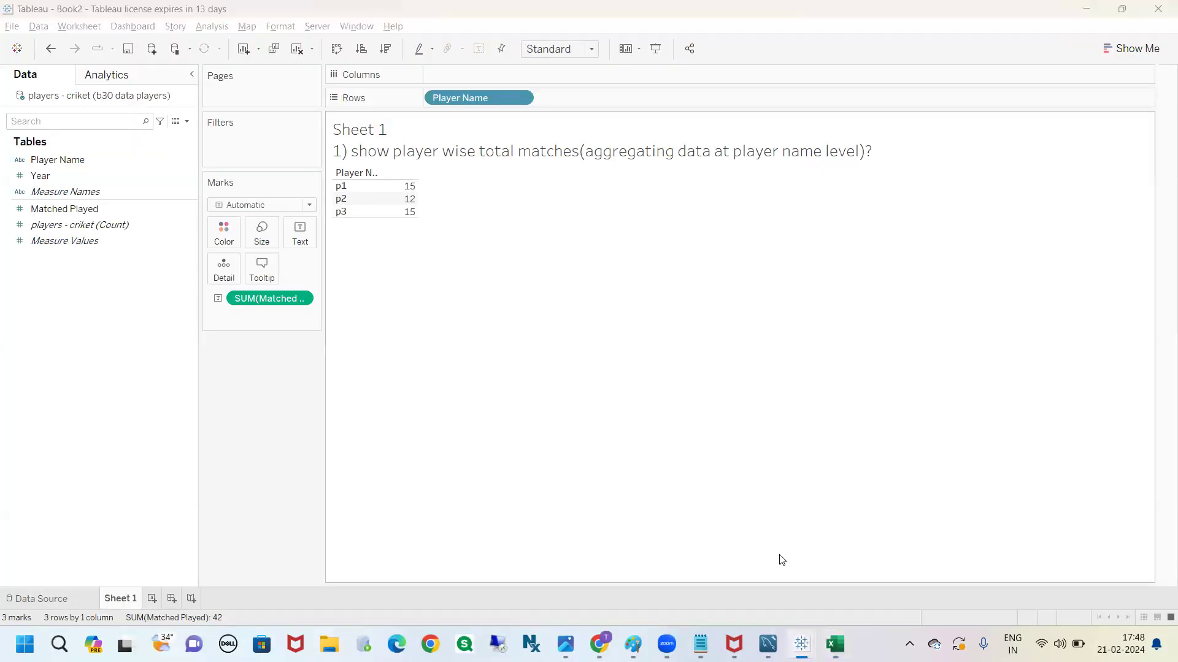
key(alt+Tab)
drag(53, 202, 176, 219)
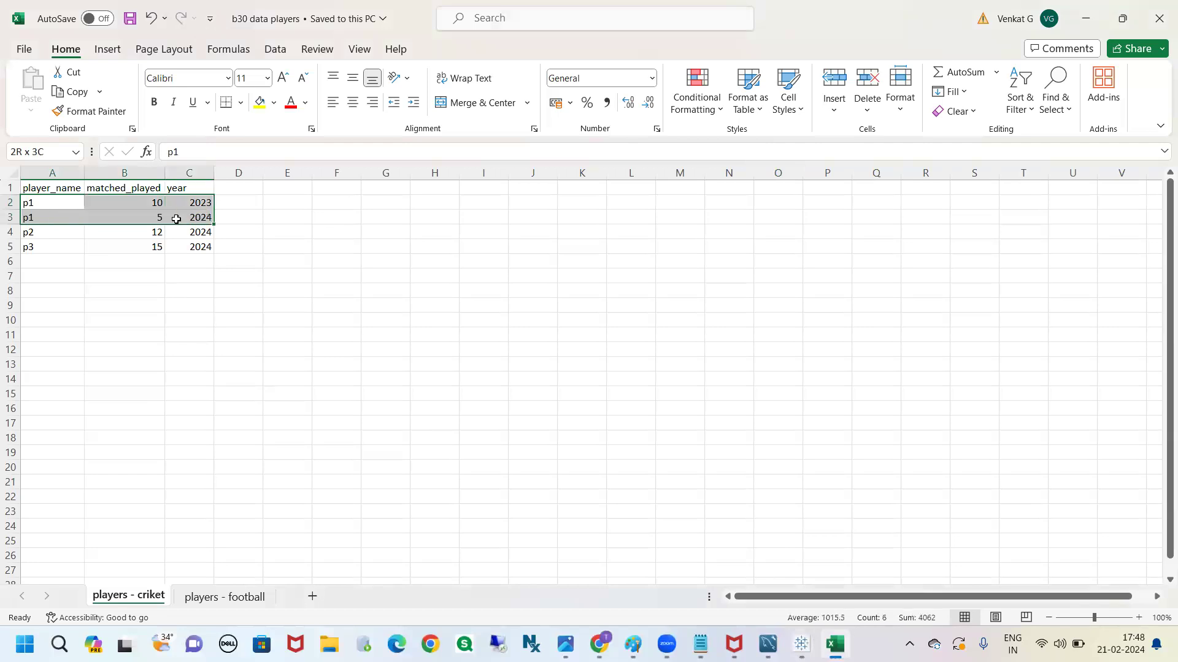
click(149, 205)
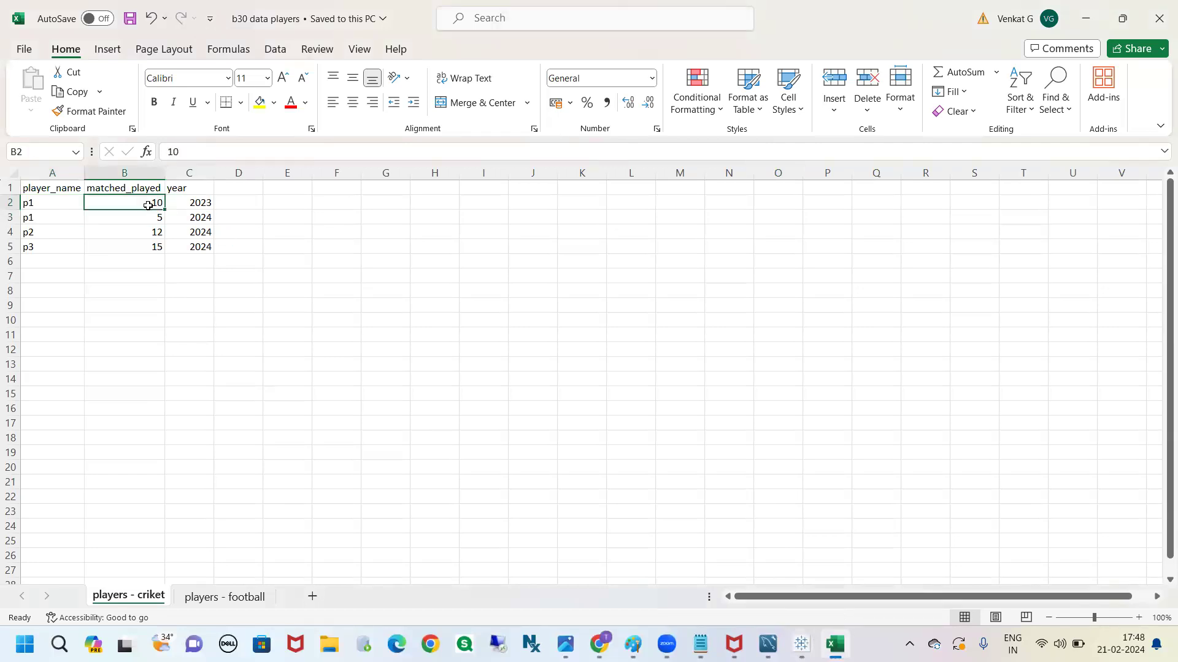
click(156, 219)
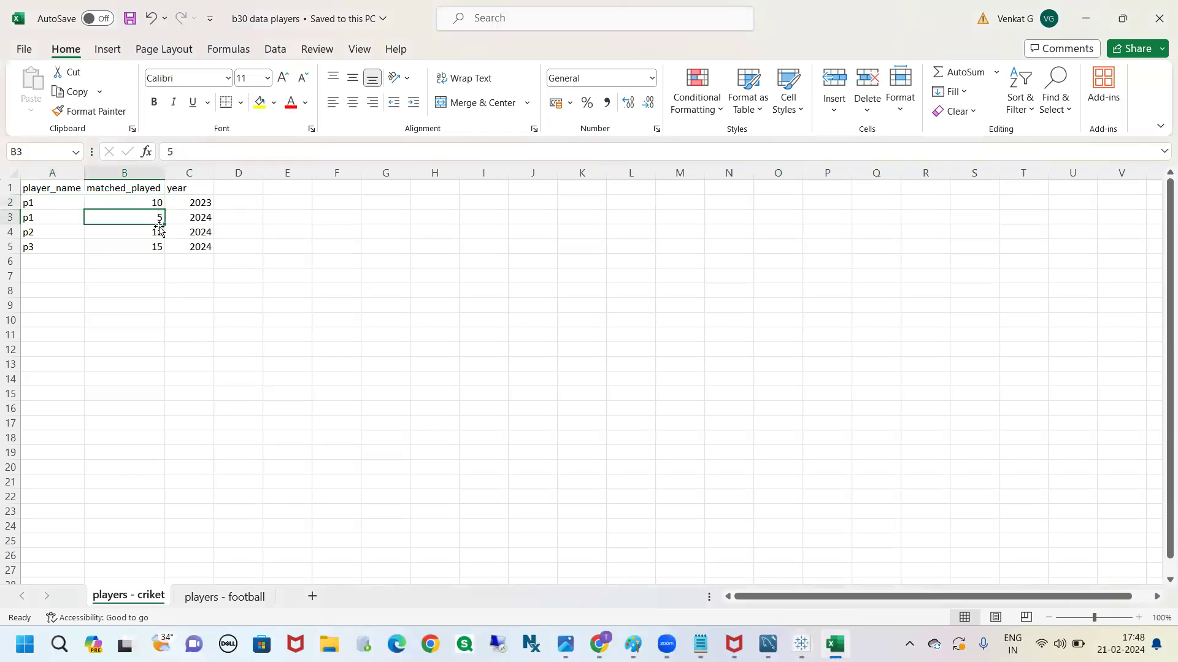
drag(157, 204, 161, 230)
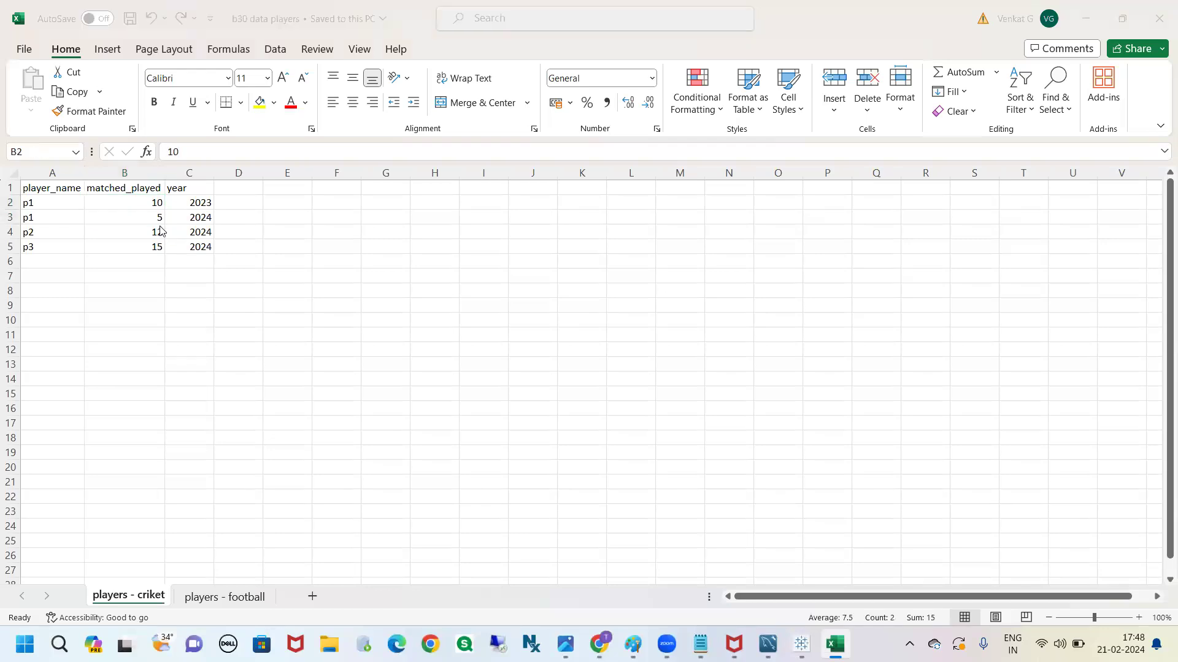
key(alt+Tab)
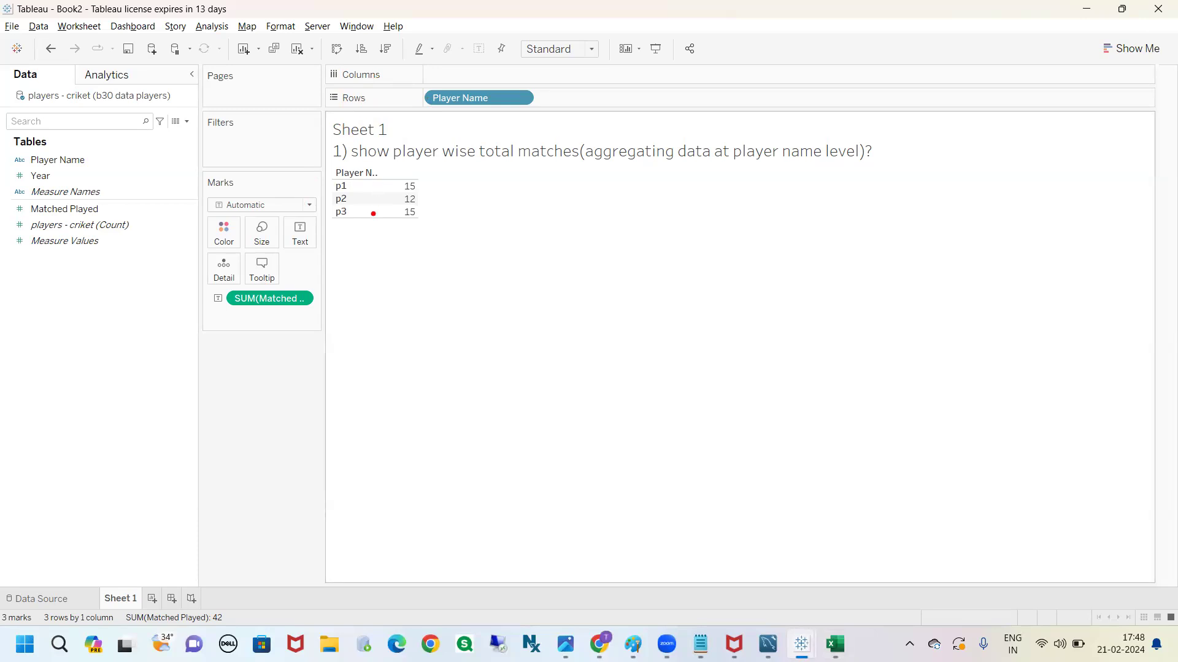
mouse_move(327, 185)
mouse_down()
mouse_move(316, 181)
mouse_move(350, 126)
mouse_move(422, 108)
mouse_up()
mouse_move(316, 186)
mouse_down()
mouse_move(331, 186)
mouse_move(326, 176)
mouse_up()
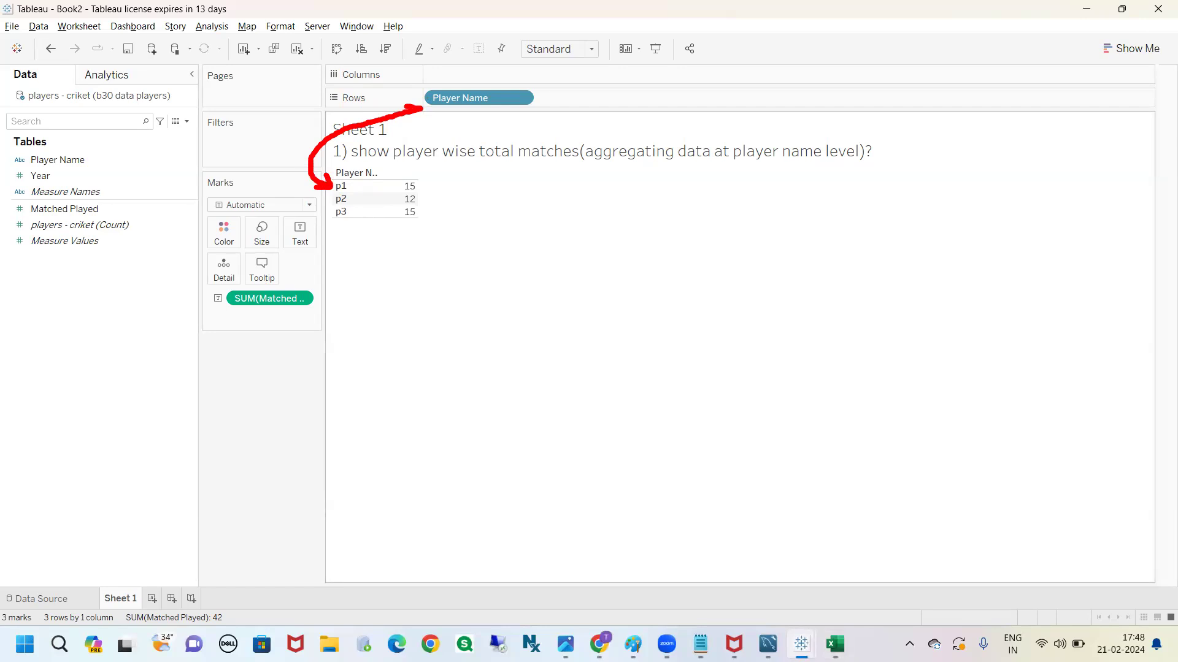
drag(326, 176, 320, 180)
drag(414, 186, 469, 173)
drag(241, 287, 318, 189)
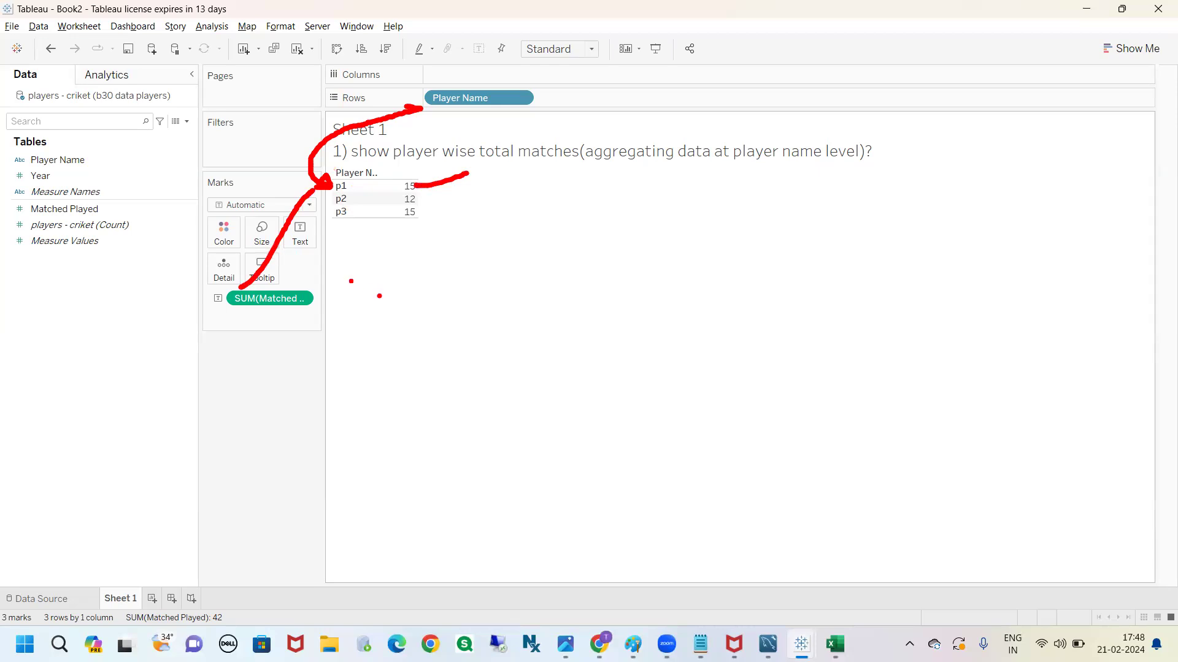
key(Escape)
View the underlying data of the p1 mark and examine its rows in Full Data
mouse_move(414, 204)
click(352, 186)
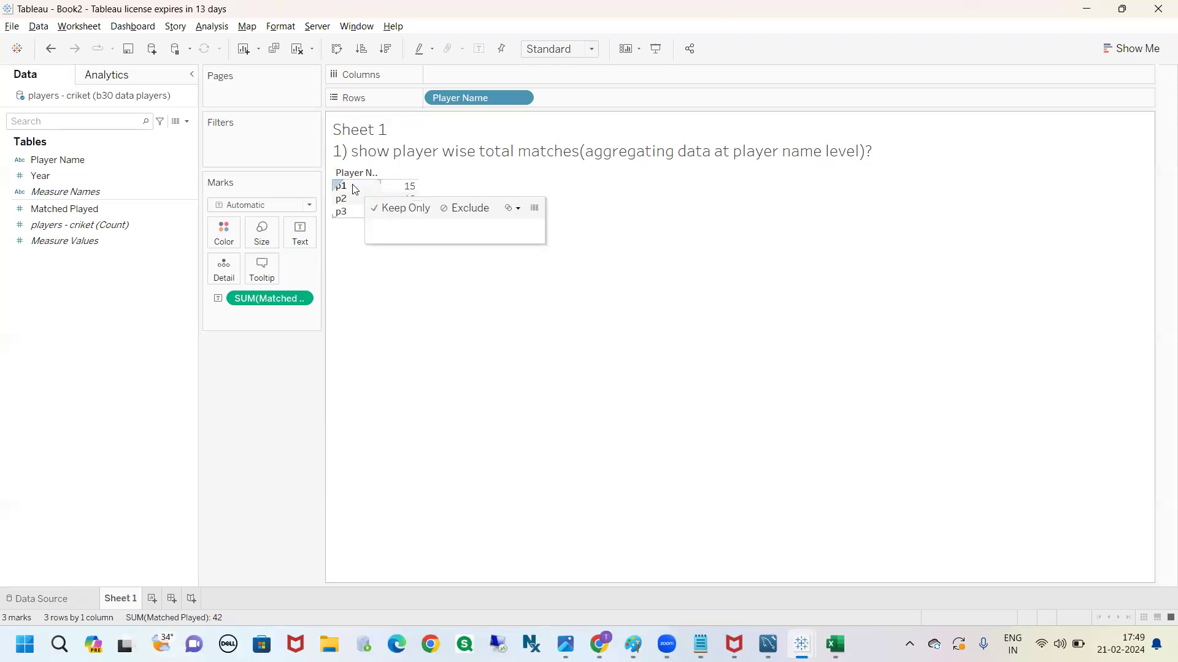
click(535, 209)
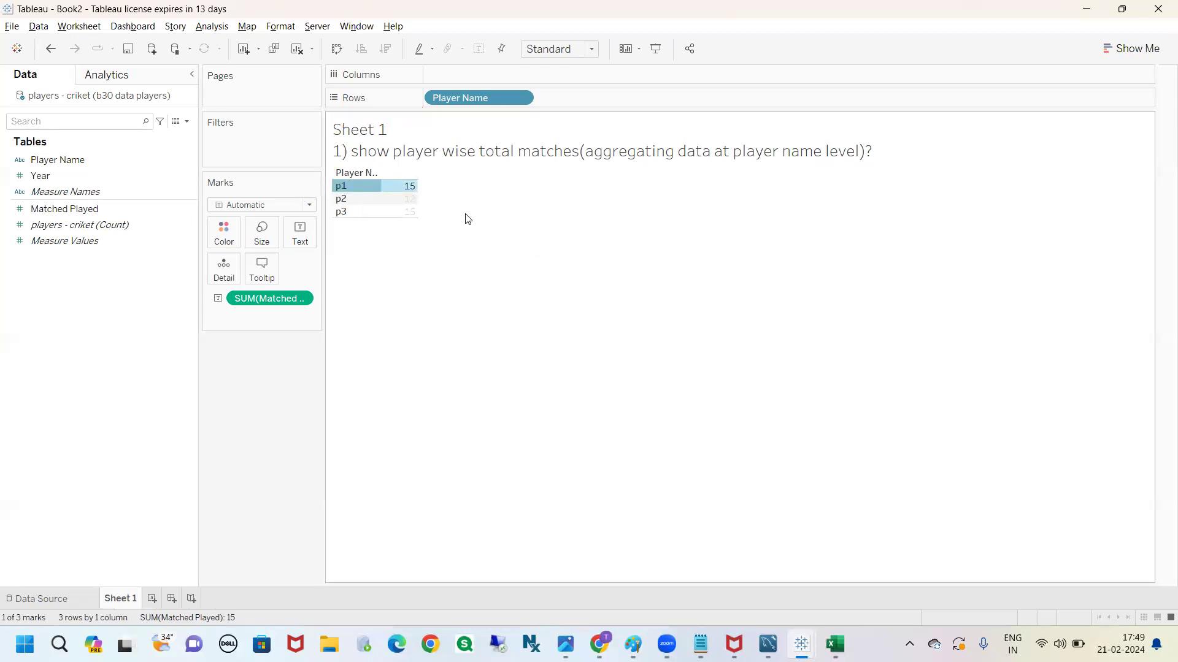
click(362, 206)
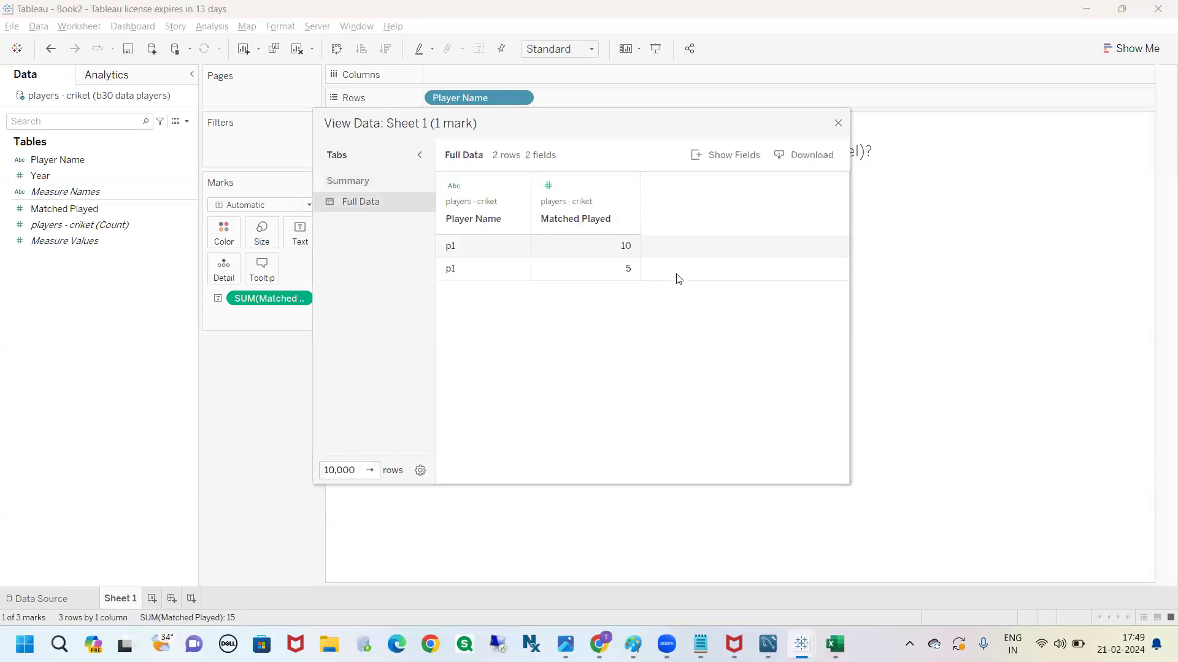
click(512, 248)
drag(567, 273, 606, 267)
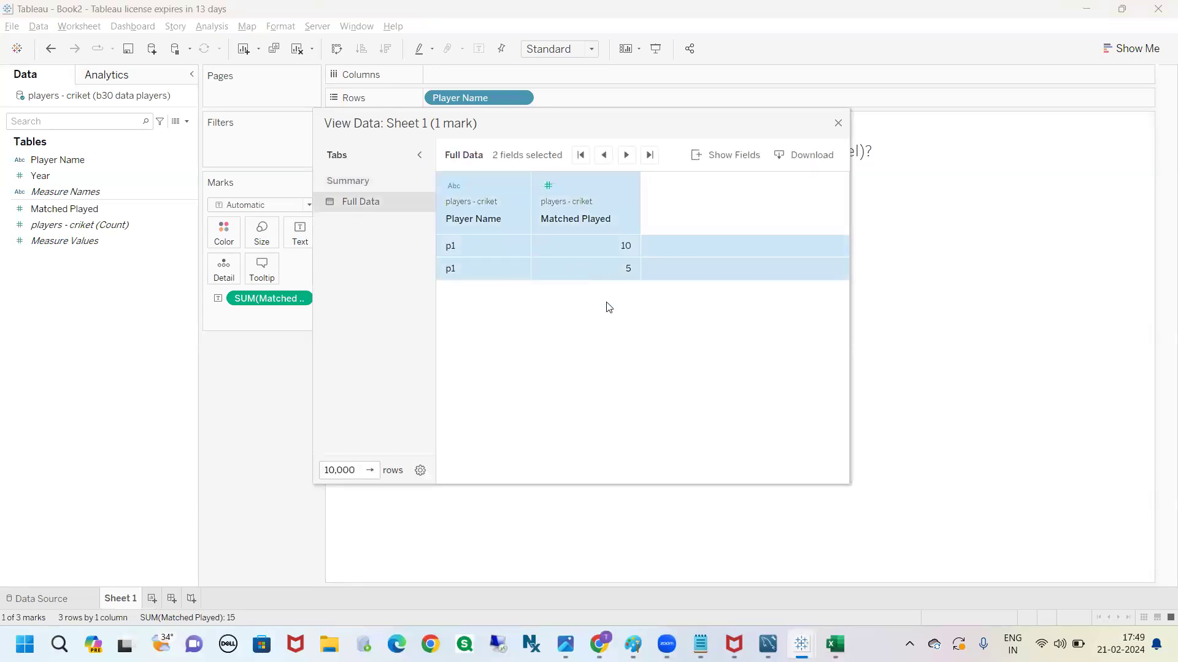
drag(479, 249, 555, 271)
drag(487, 243, 568, 272)
drag(485, 246, 507, 295)
Include the Year field in p1's full data, review matches played per year, and close the data window
click(725, 157)
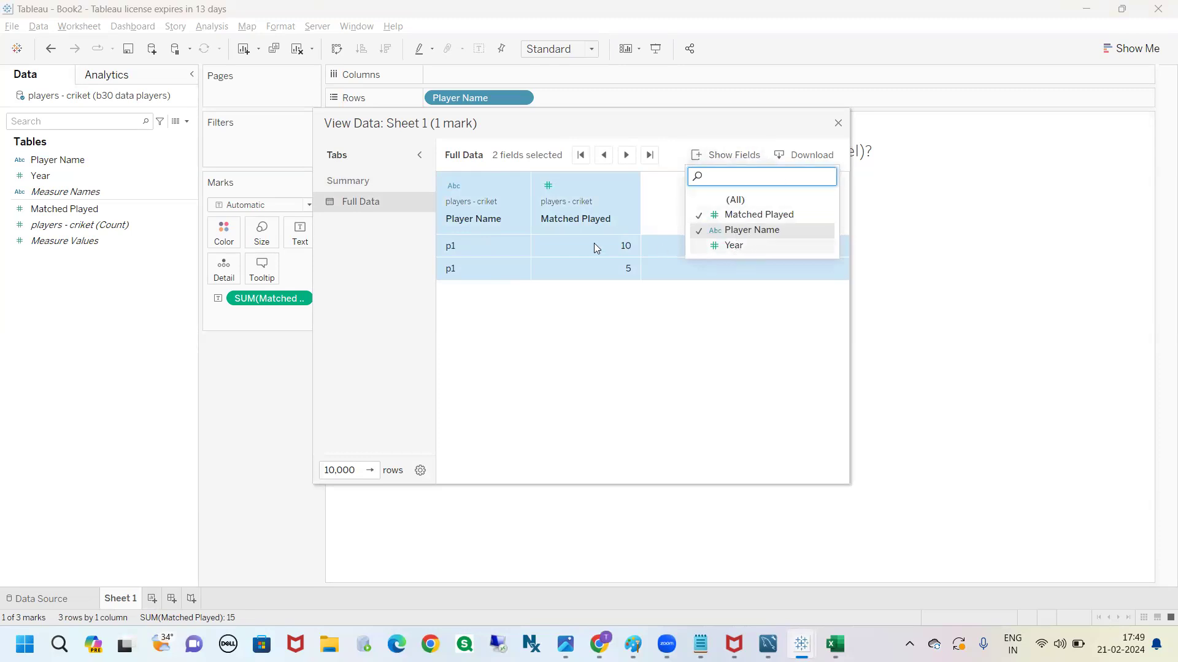
click(729, 248)
click(733, 315)
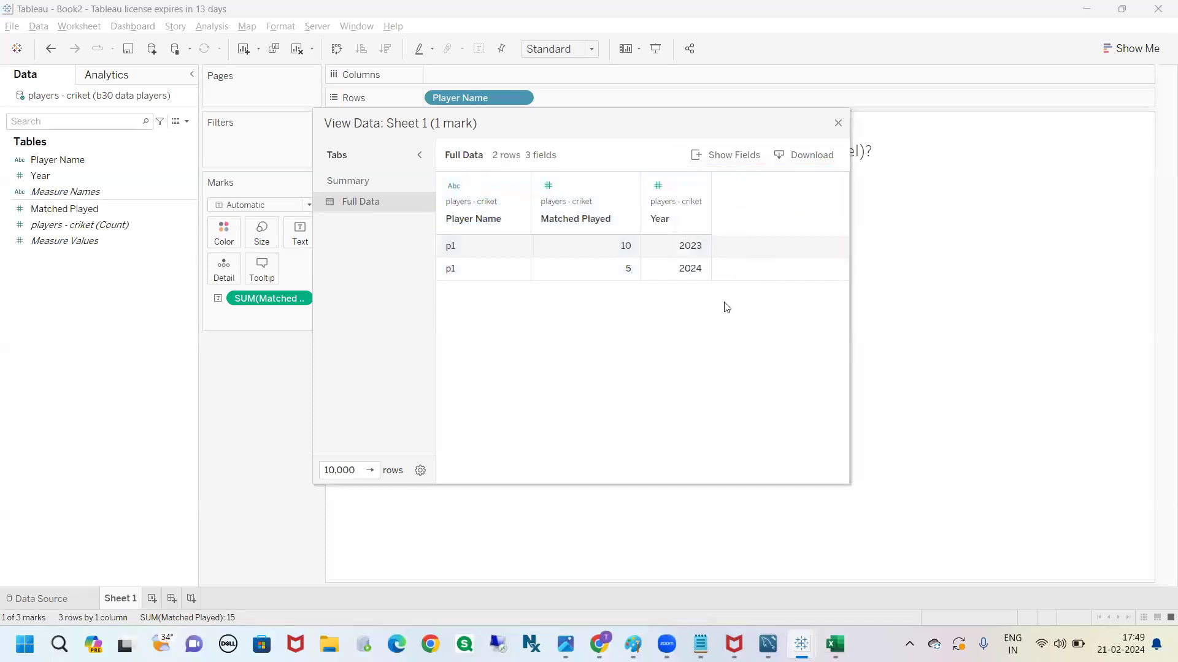
click(687, 253)
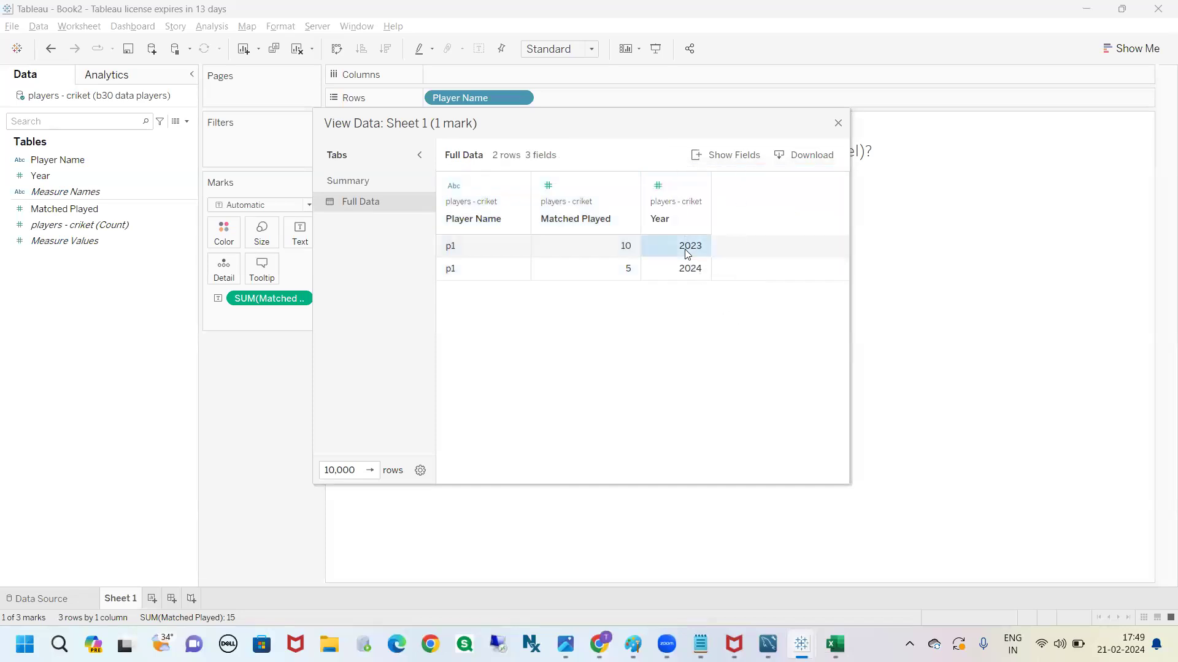
click(627, 248)
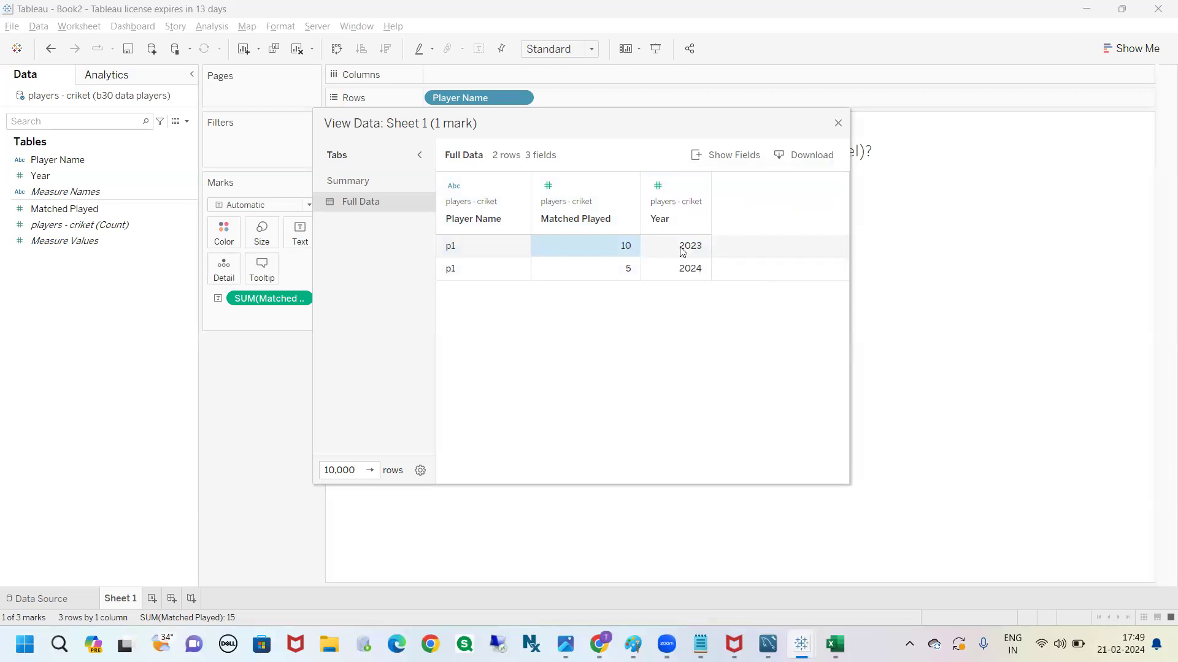
click(681, 250)
click(621, 275)
click(662, 273)
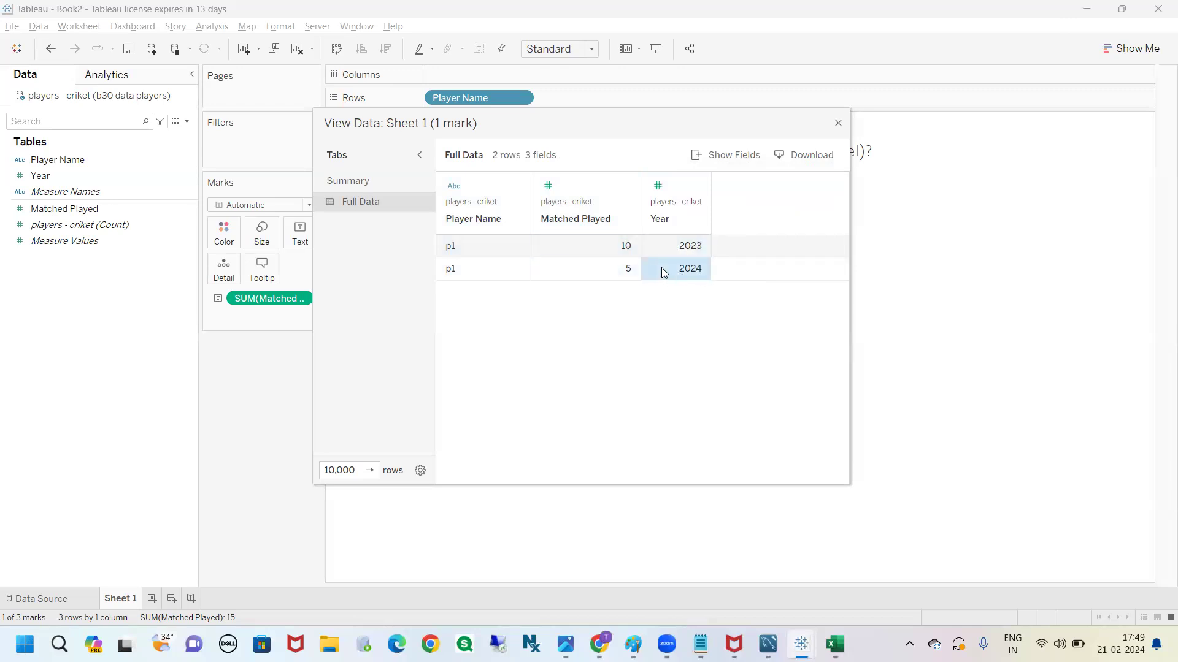
drag(449, 242, 662, 277)
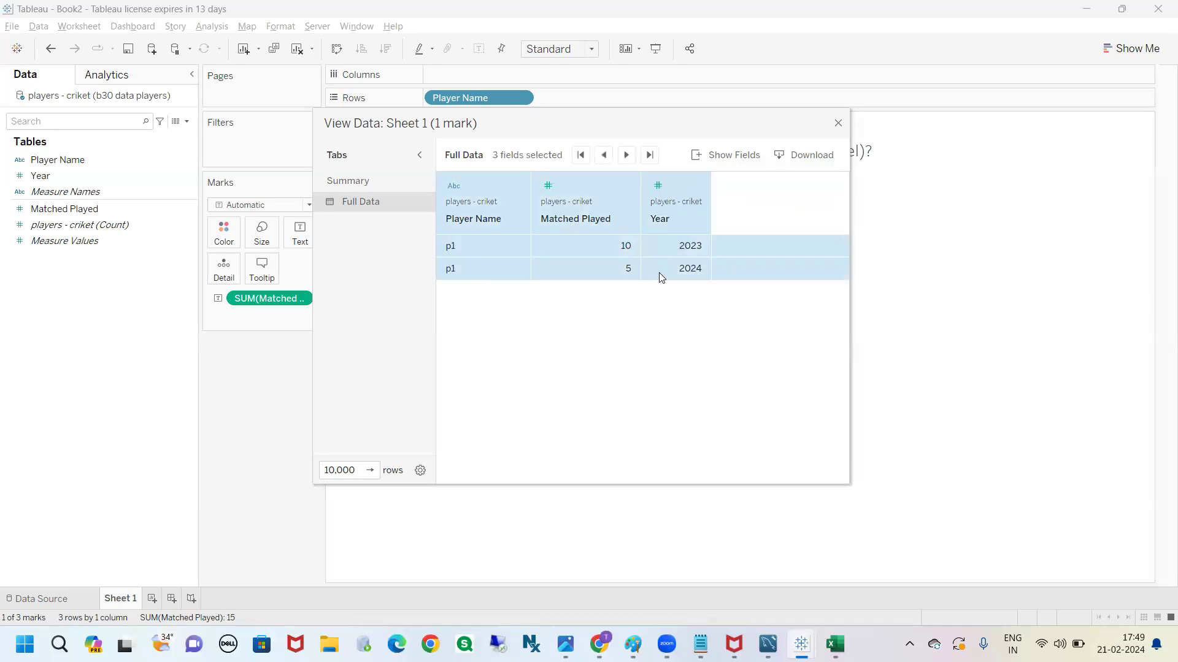
click(838, 125)
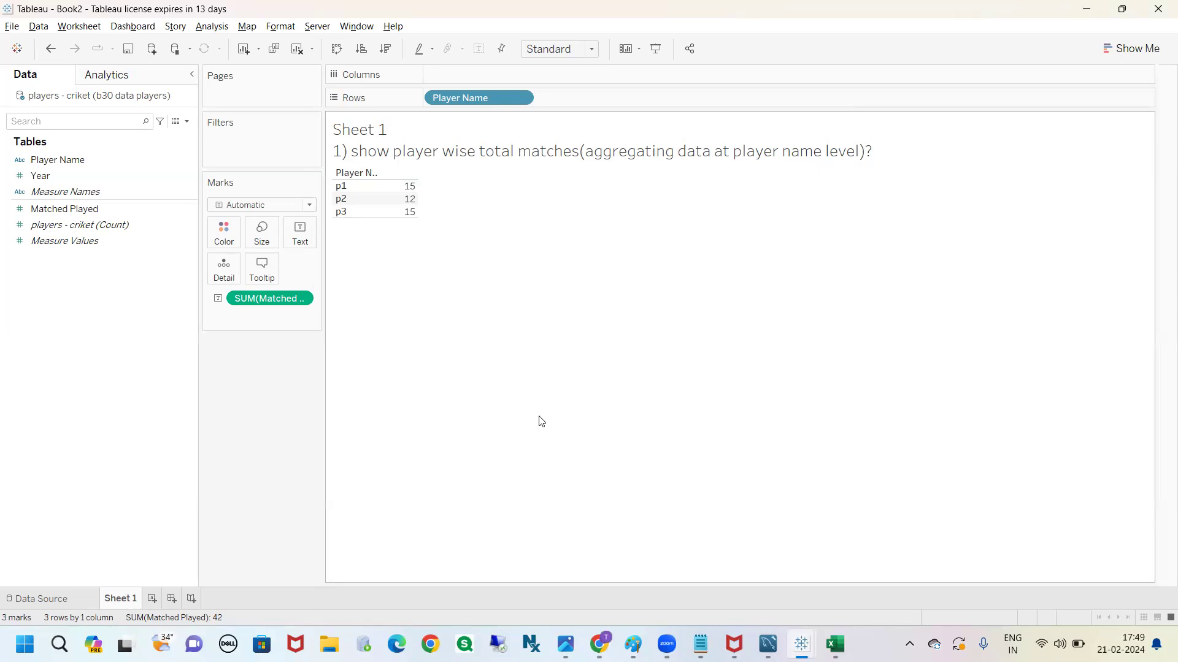
Reopen the View Data window for p1, move it clear of the table, and compare its Summary with the view
click(348, 189)
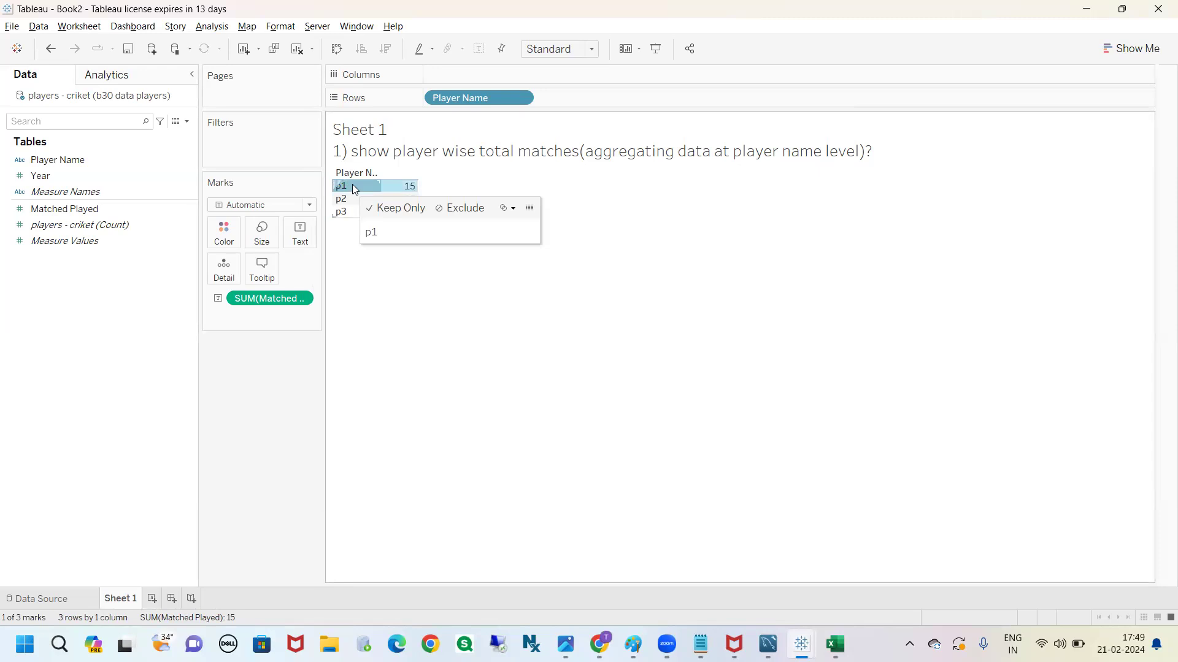
click(533, 210)
drag(563, 124, 753, 145)
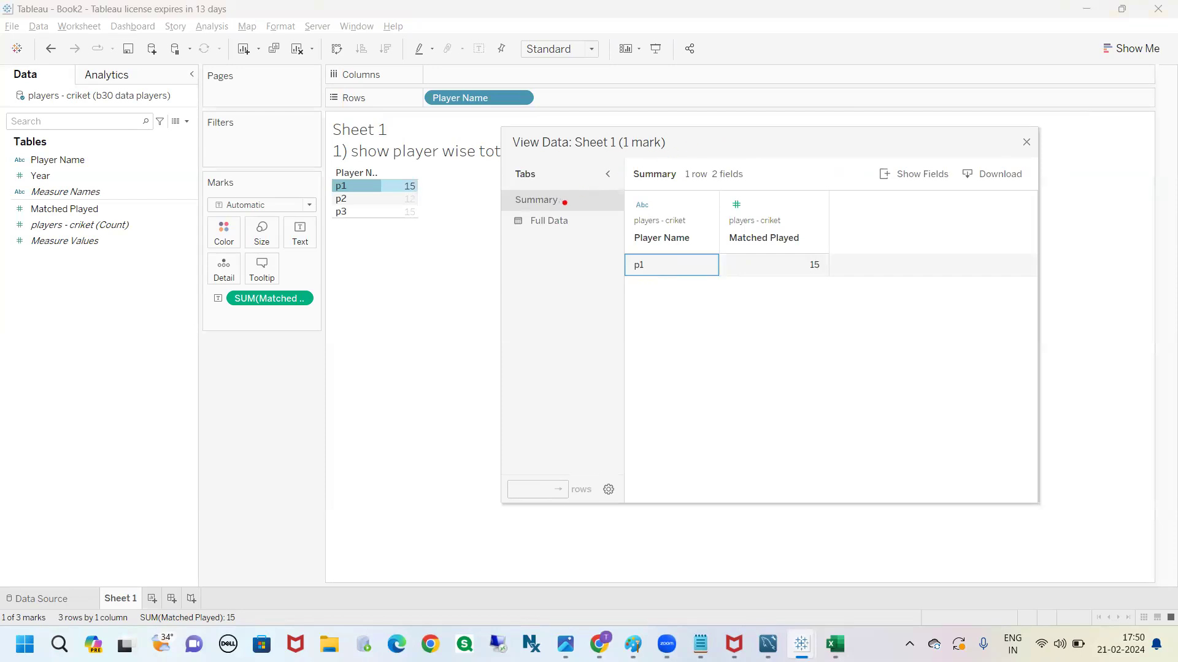
mouse_move(514, 202)
mouse_down()
mouse_move(422, 179)
mouse_move(419, 192)
mouse_move(439, 199)
mouse_up()
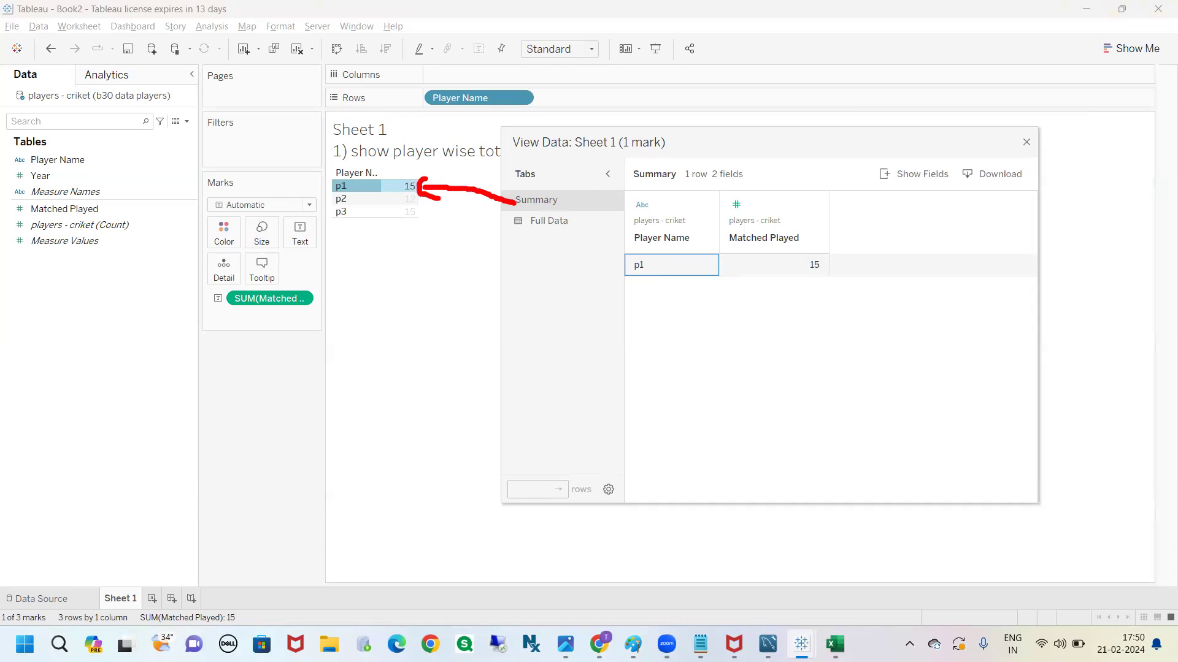
mouse_move(599, 239)
mouse_down()
mouse_move(780, 326)
mouse_move(712, 240)
mouse_move(606, 242)
mouse_up()
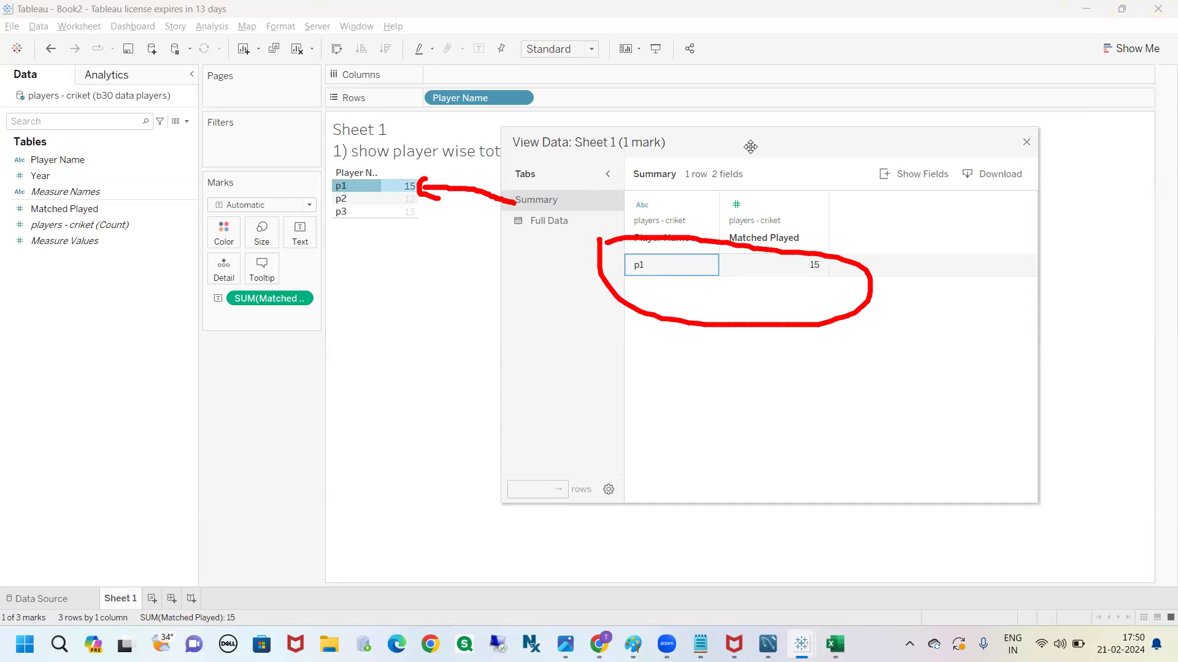
Show the full data behind the p1 mark and examine the two rows with their matches played
key(Escape)
click(554, 221)
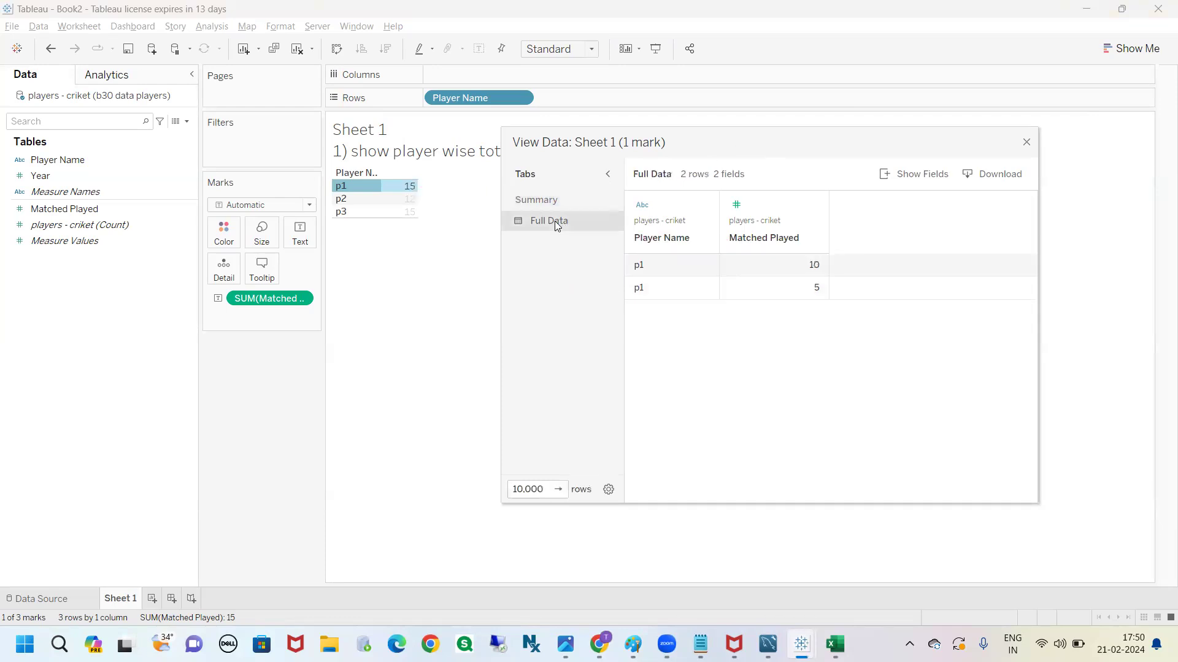
drag(668, 274, 772, 301)
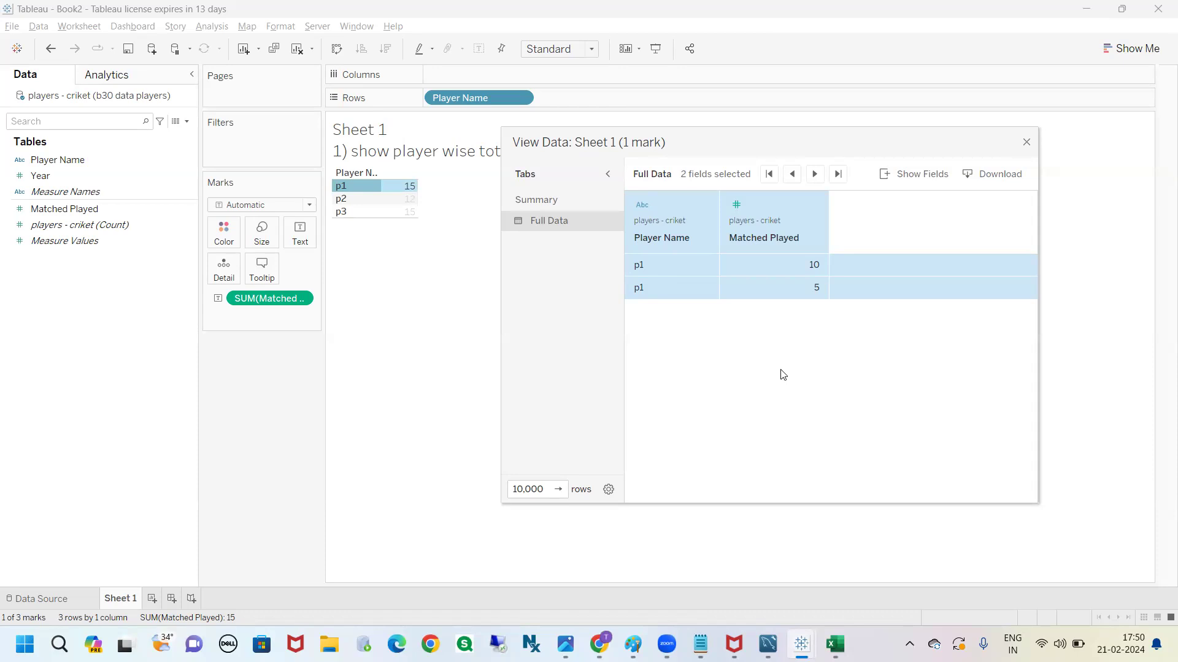
Add the Year field to p1's full data, compare the rows by year, and close the data window
click(891, 186)
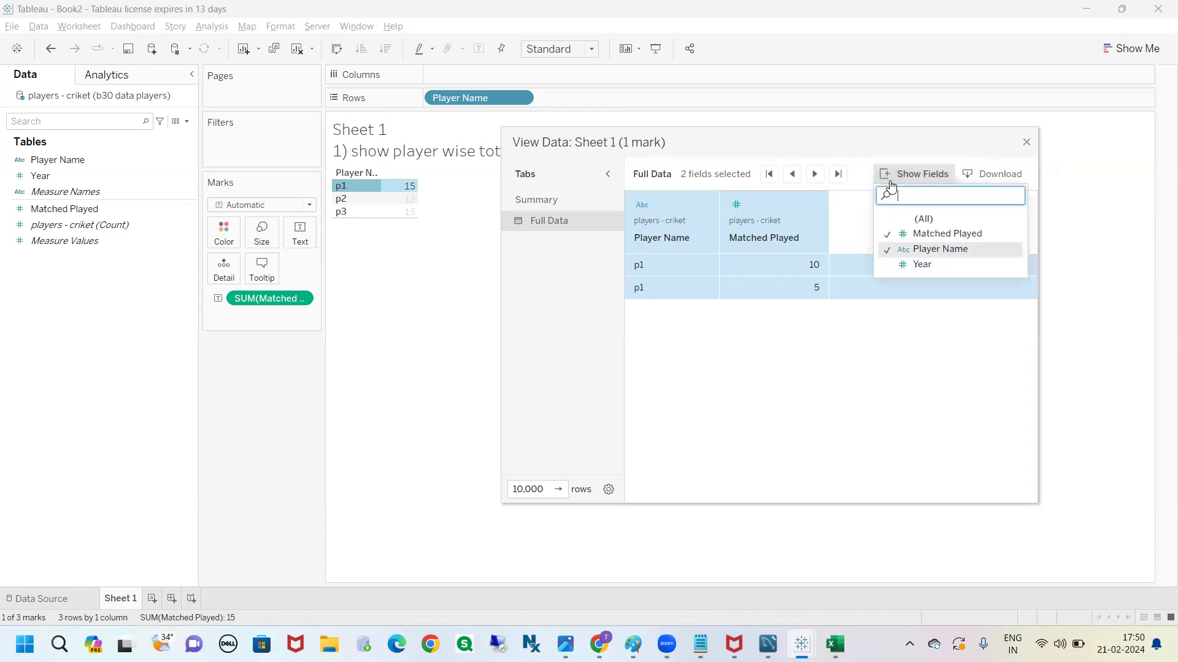
click(900, 266)
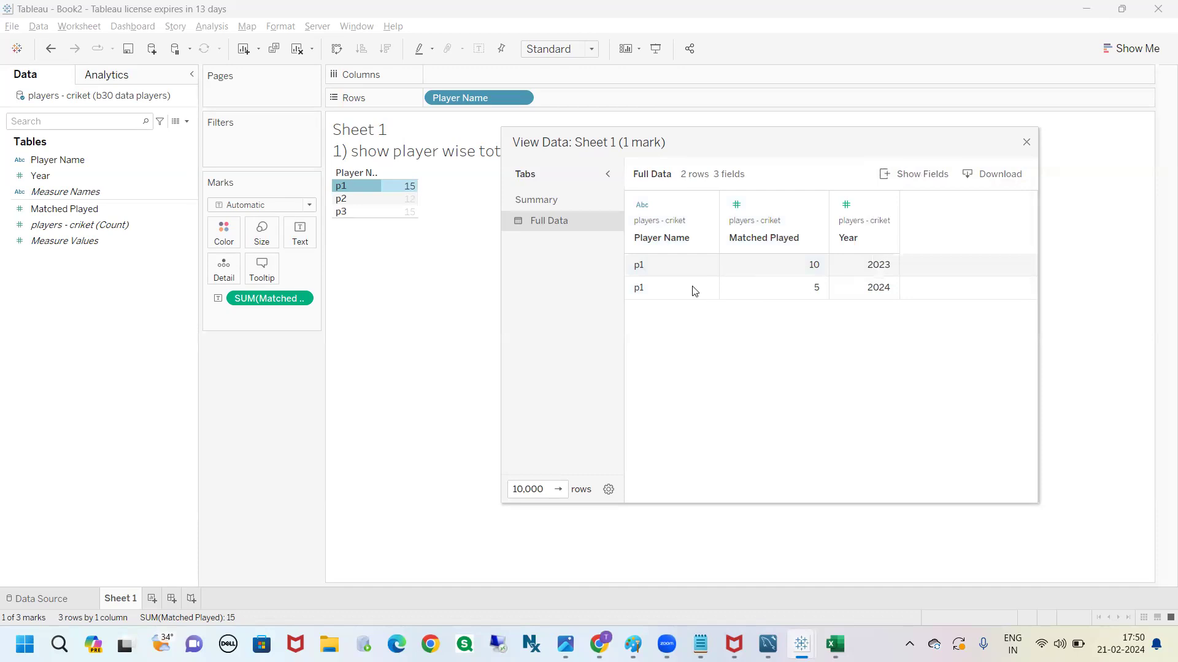
drag(758, 147, 698, 193)
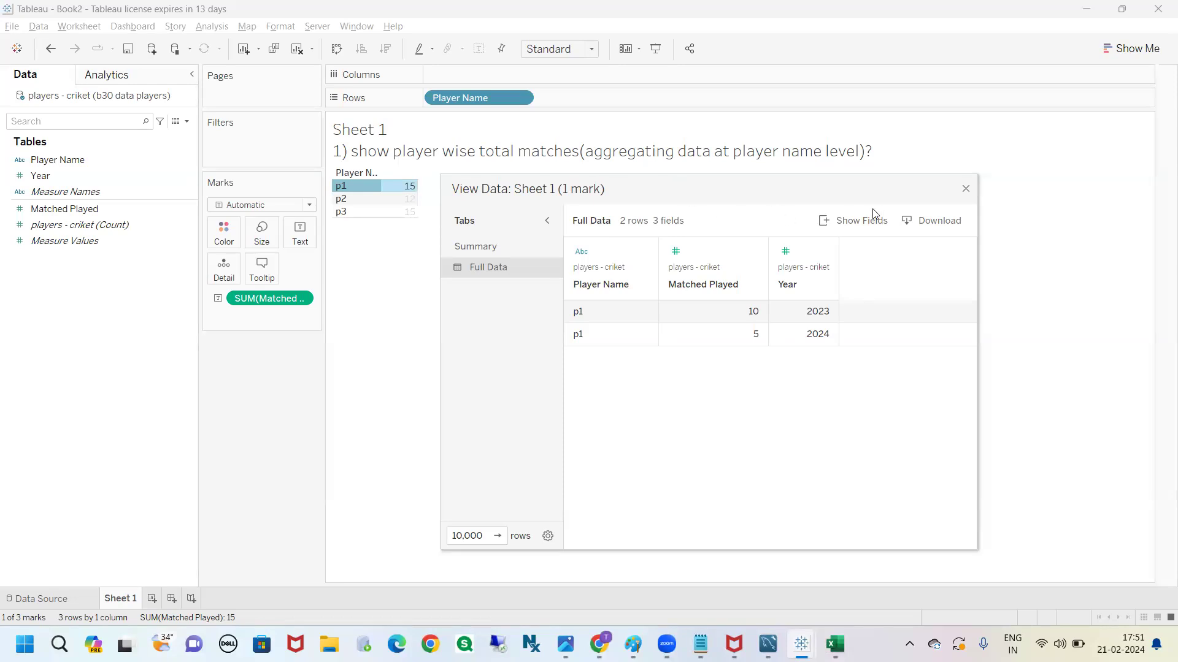
click(966, 191)
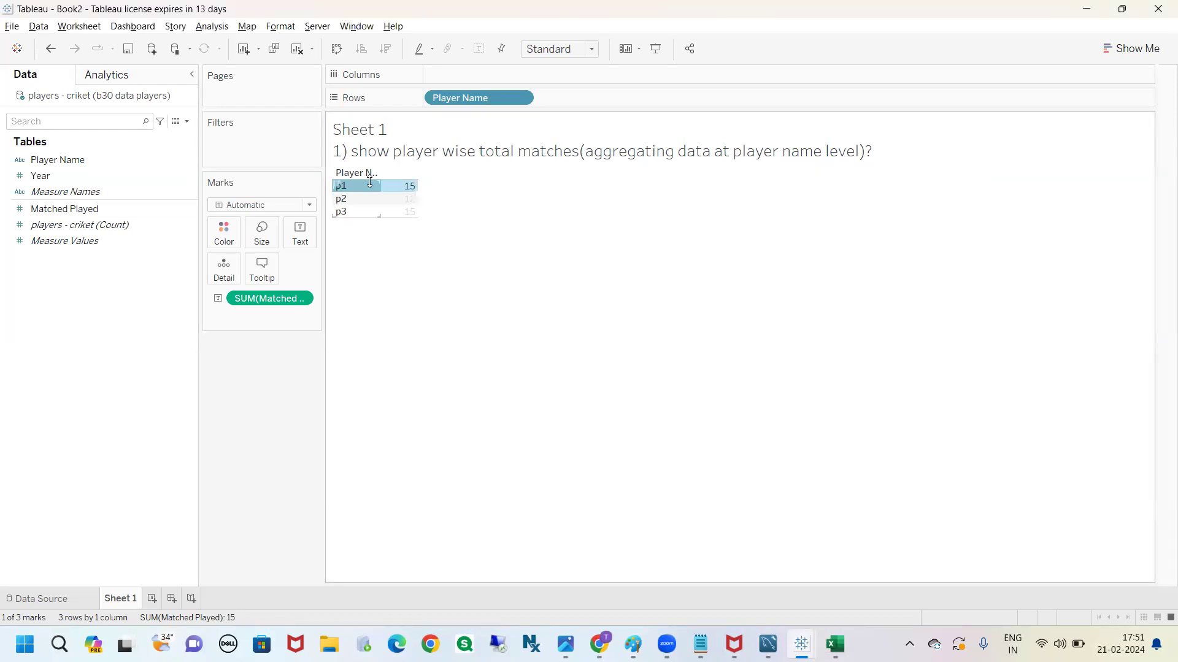
click(390, 303)
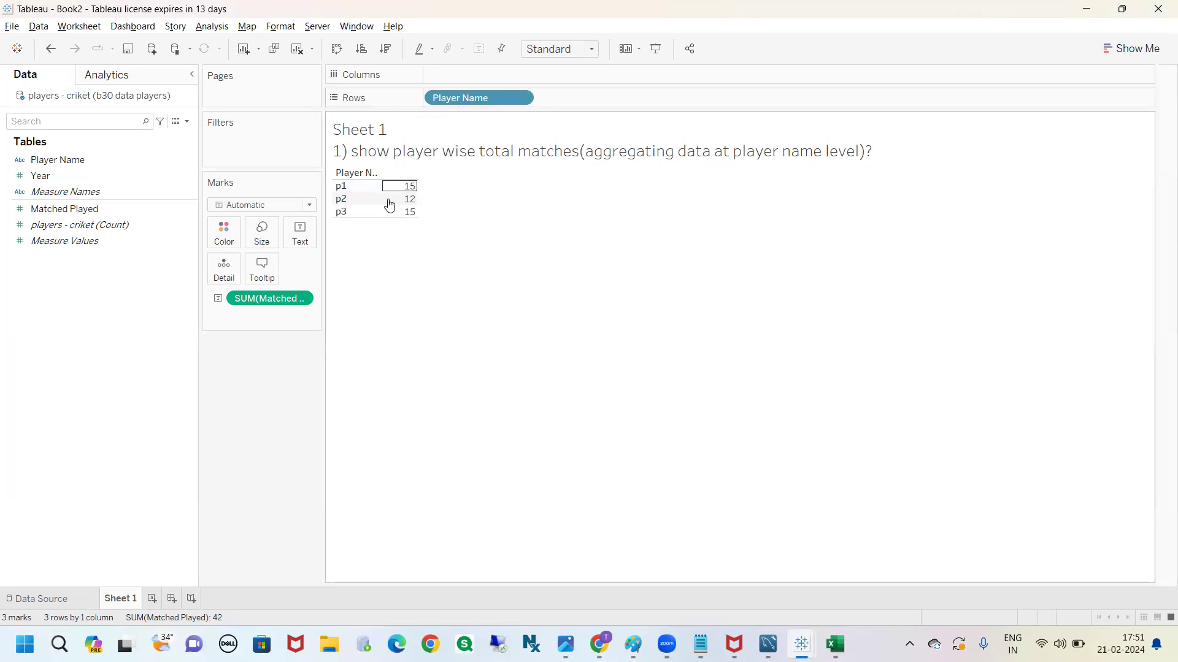
Widen the Marks card and move Player Name from Rows to Detail
drag(323, 306, 355, 315)
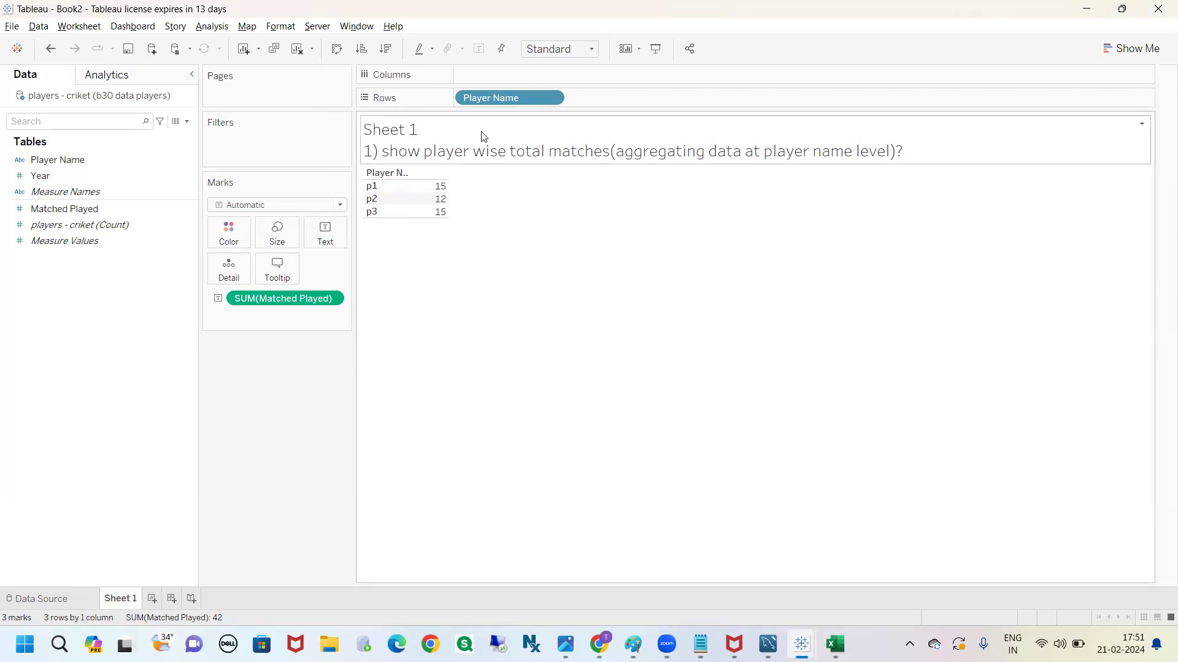
drag(492, 100, 228, 270)
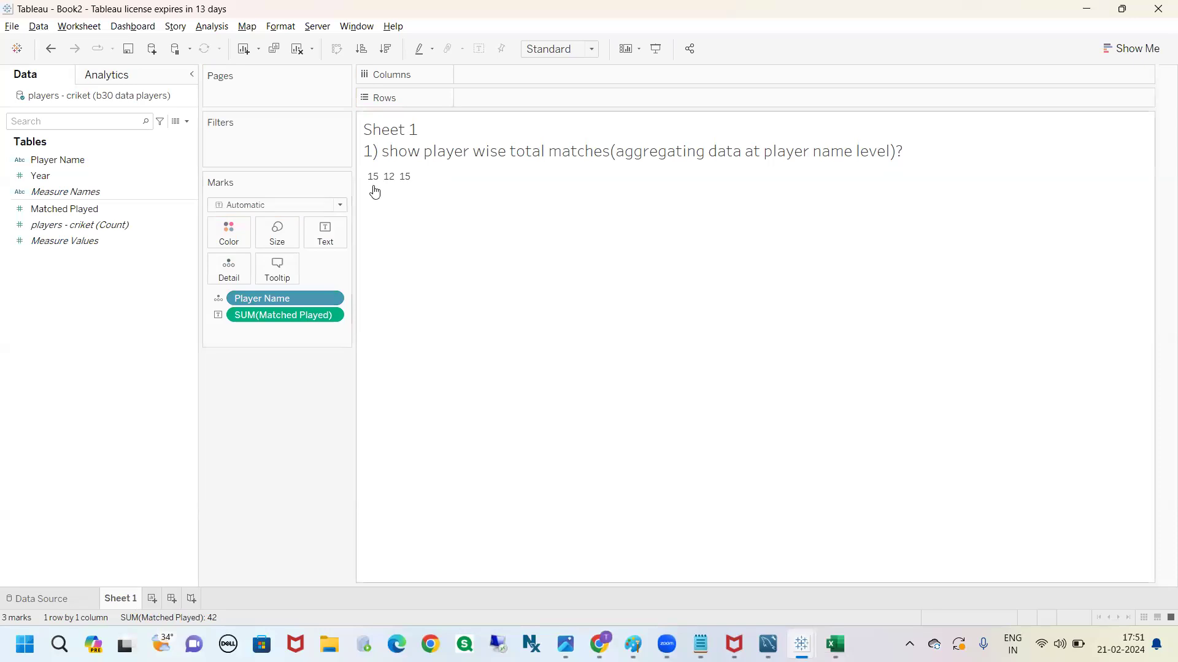
mouse_move(405, 184)
drag(254, 303, 230, 271)
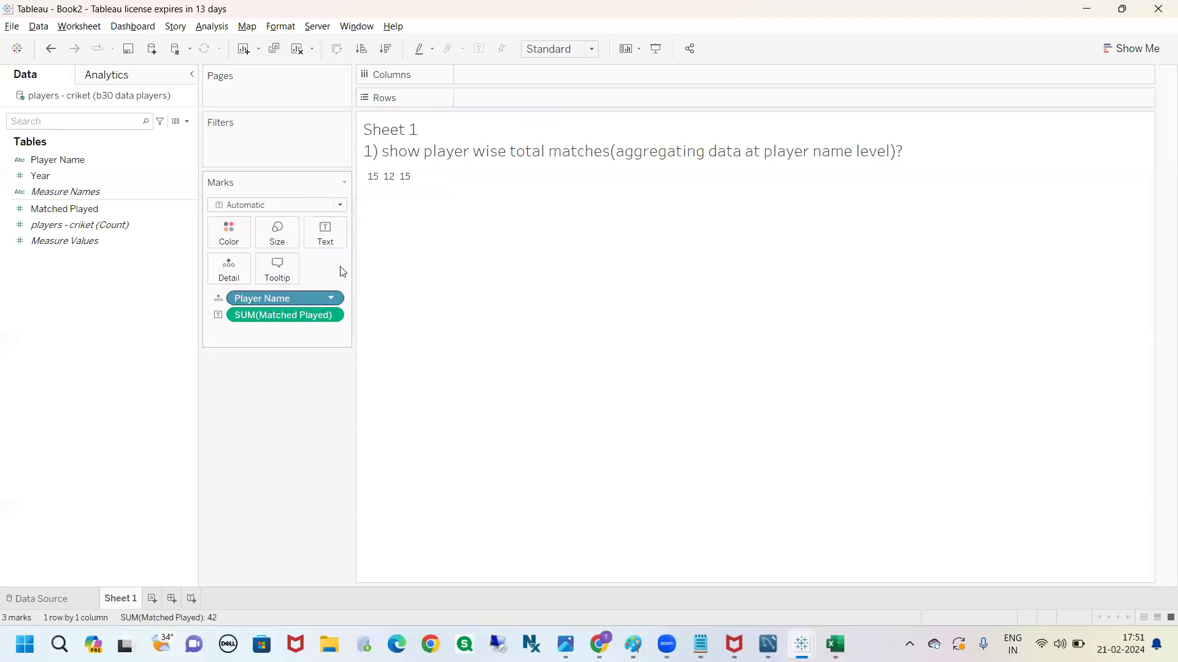
Change Player Name from Detail to Text to label each total, and return the field to Rows
click(222, 299)
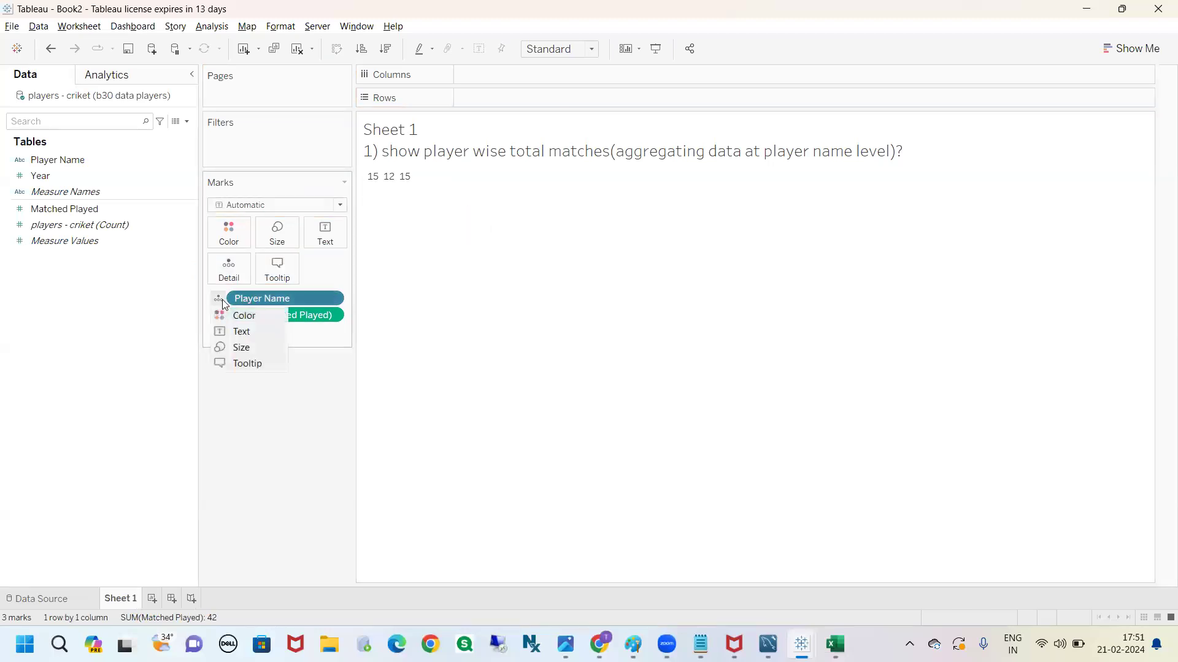
click(233, 331)
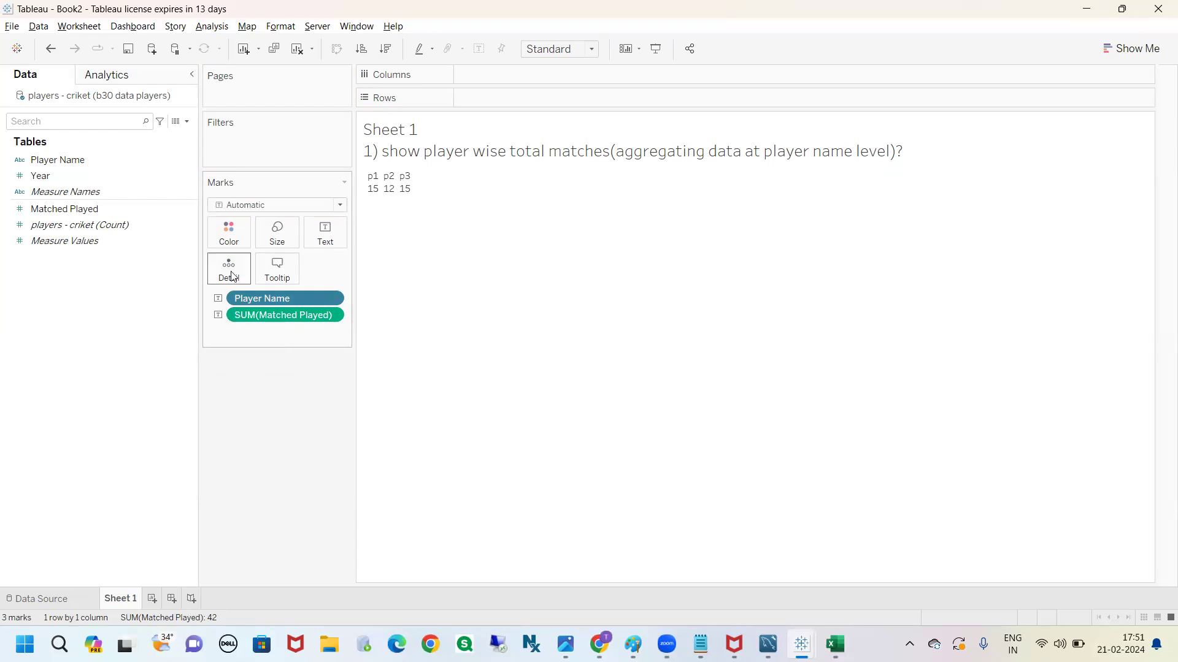
mouse_move(370, 200)
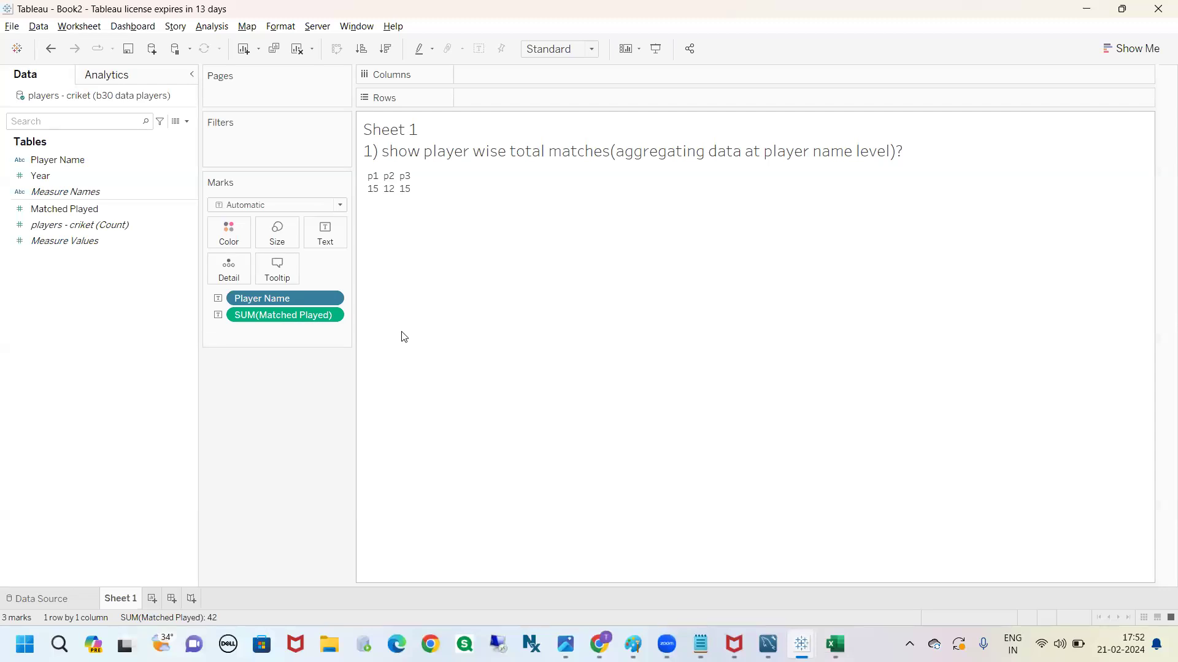
mouse_move(291, 299)
mouse_down()
mouse_move(393, 224)
mouse_move(517, 101)
mouse_move(294, 296)
mouse_up()
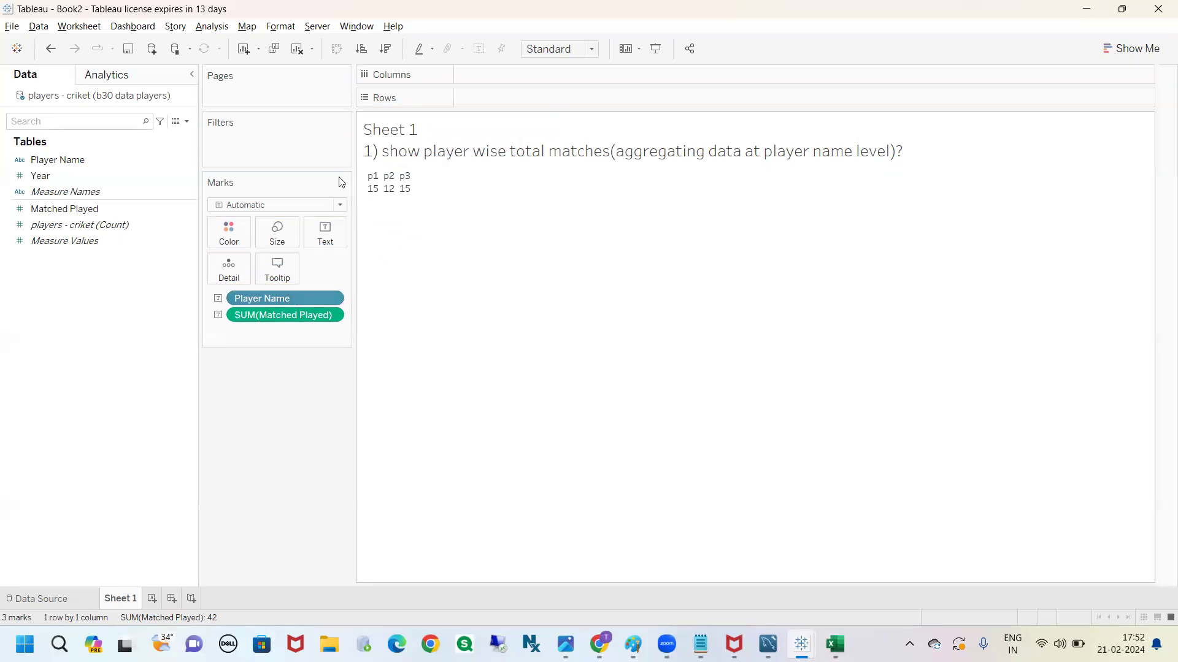
drag(313, 299, 514, 102)
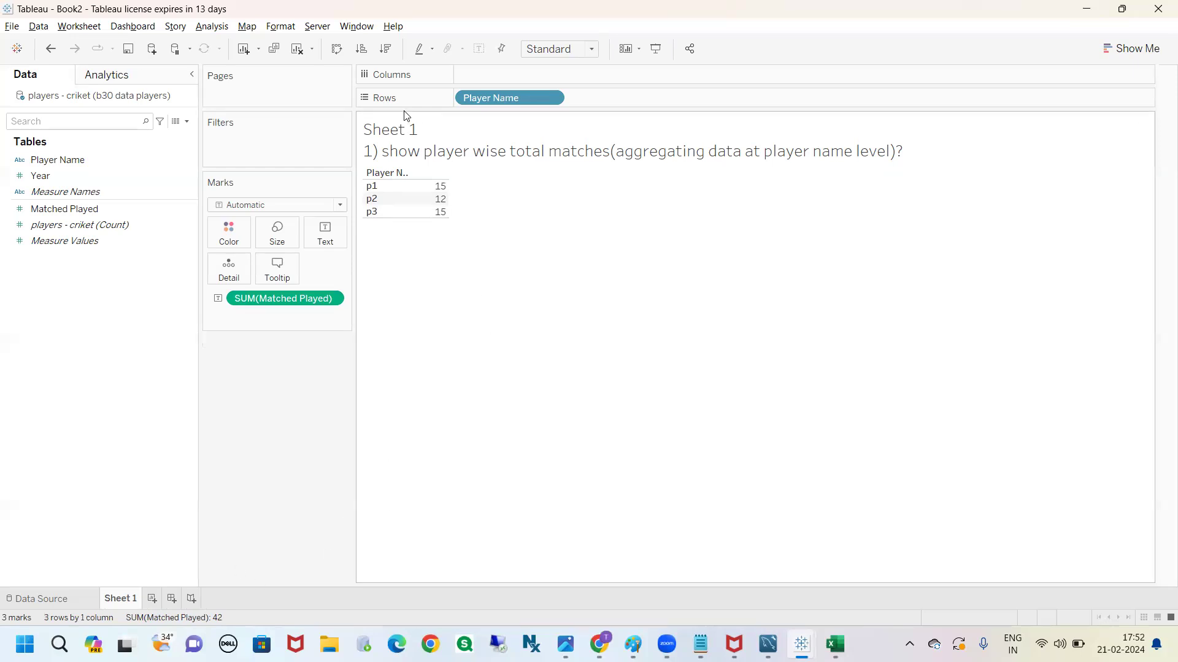
Add a second worksheet, Sheet 2, and return to the player-wise totals on Sheet 1
click(152, 599)
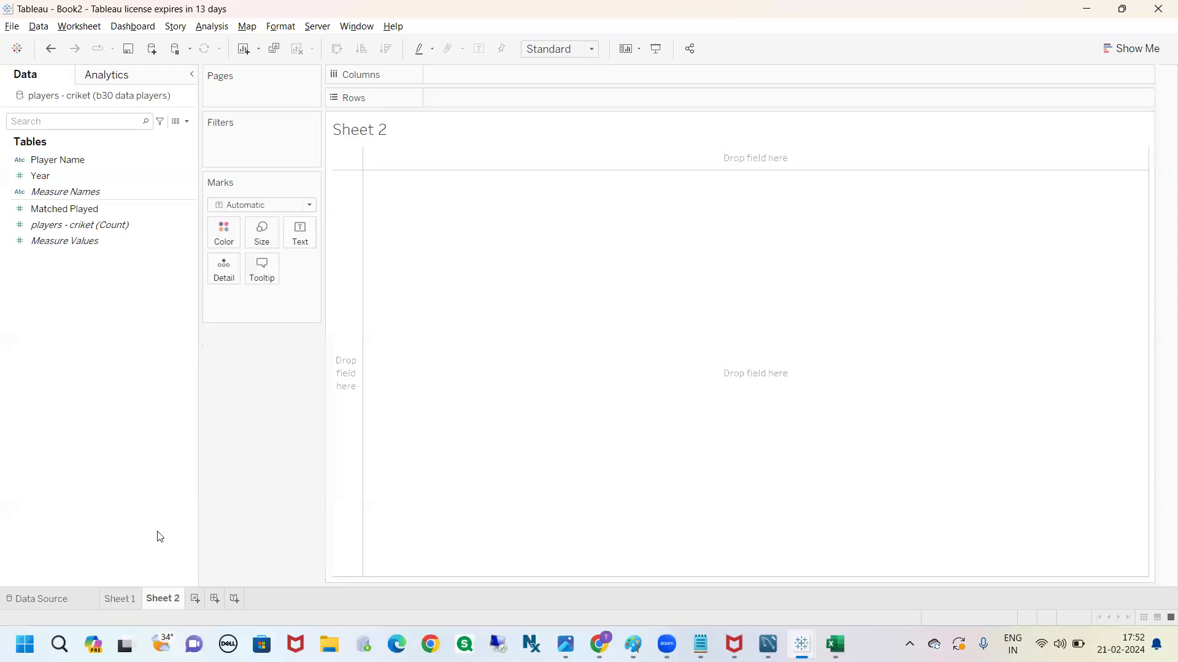
click(126, 598)
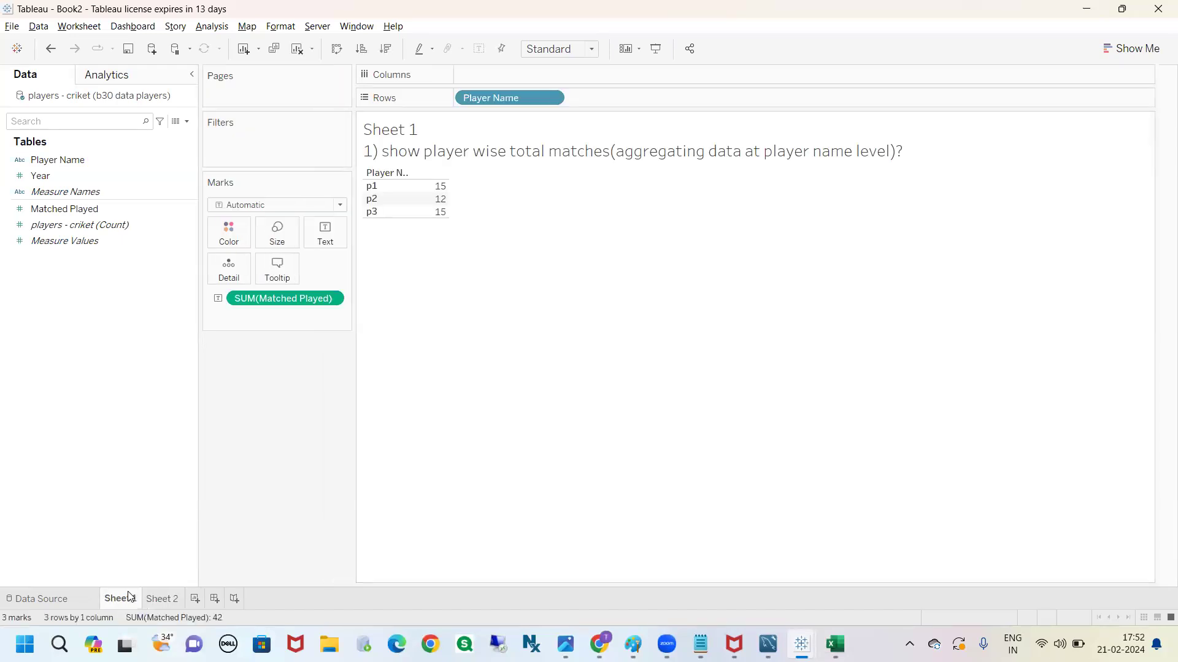
click(171, 599)
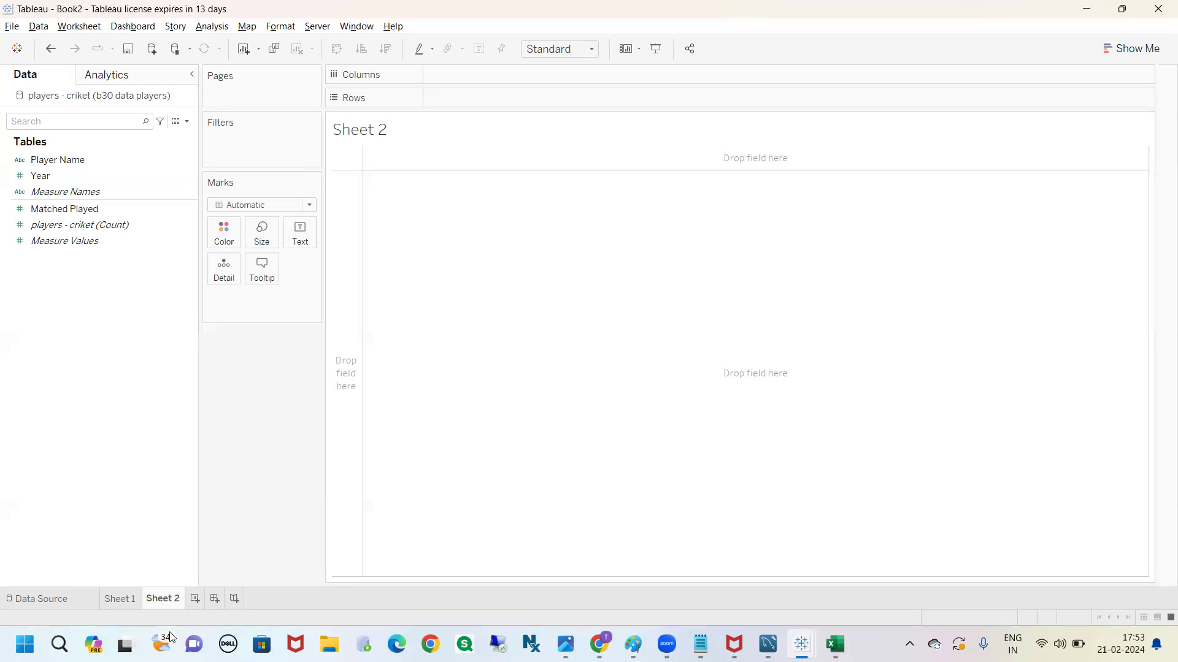
click(136, 599)
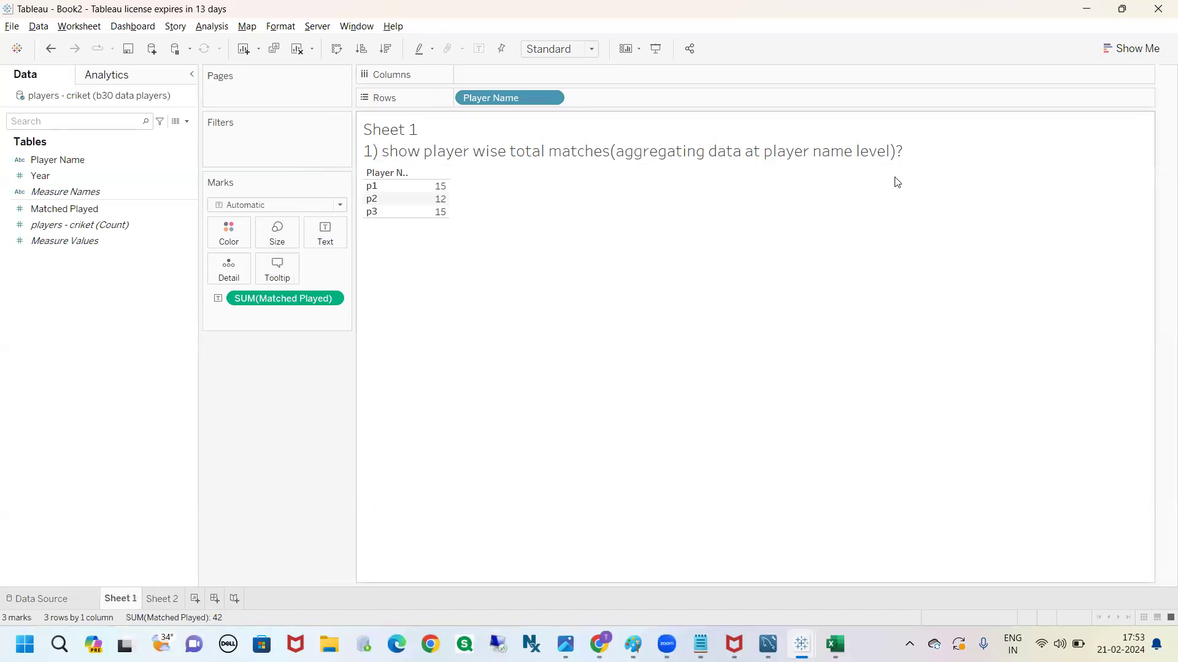
click(923, 62)
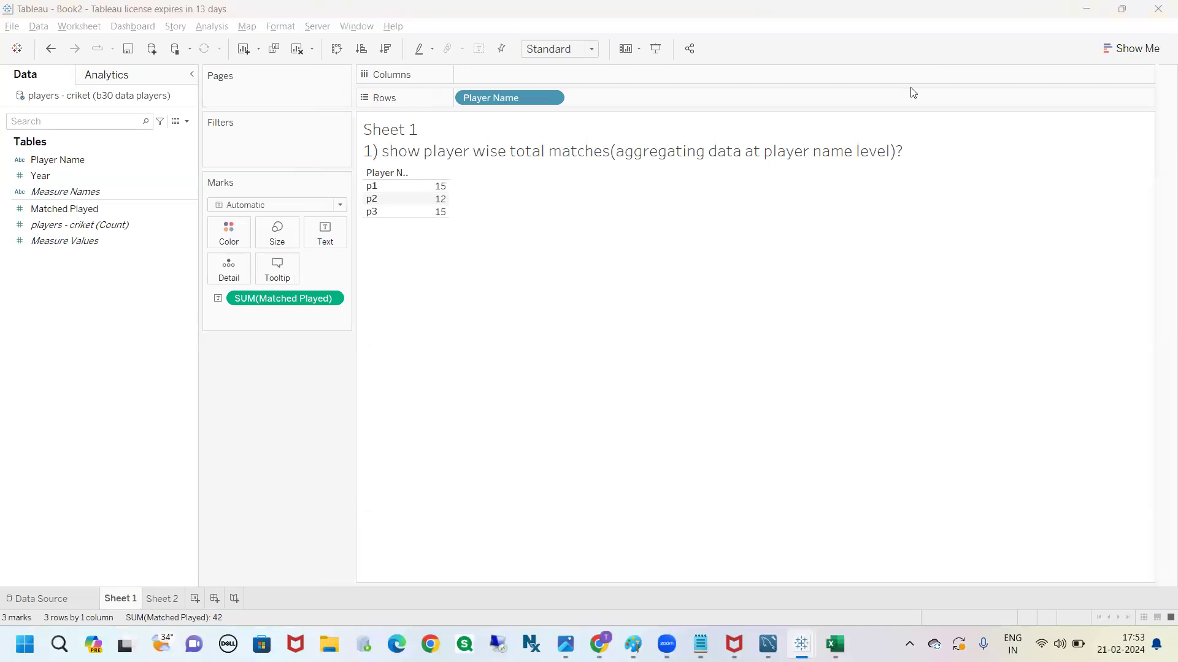
click(857, 280)
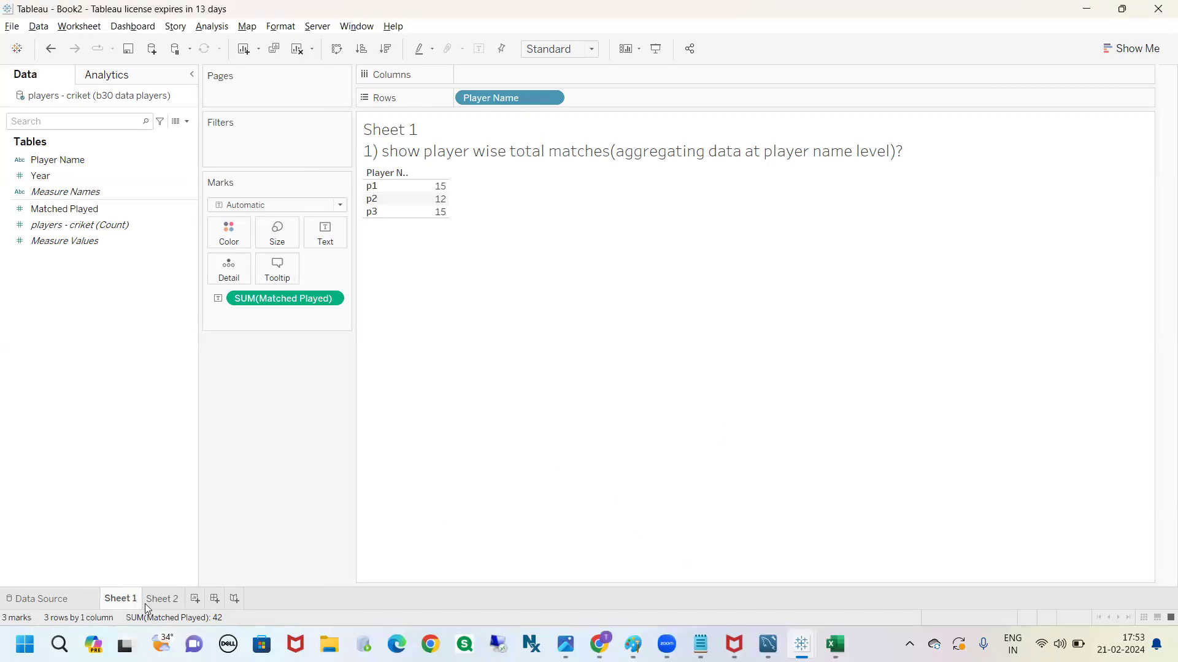
click(160, 598)
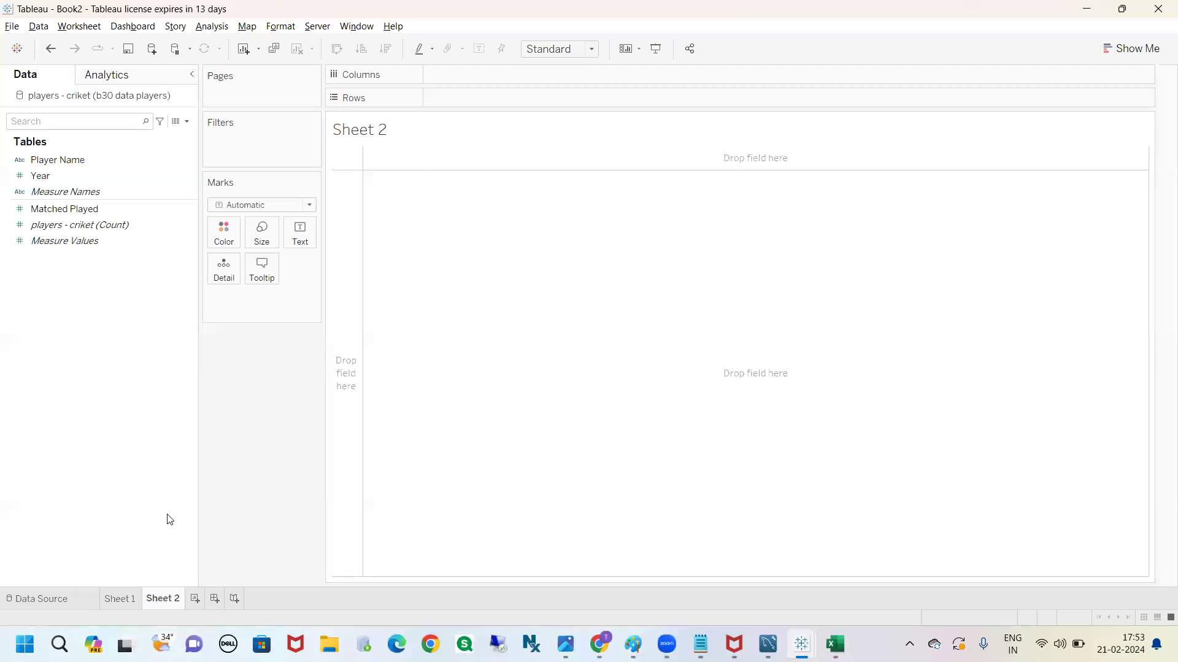
click(118, 599)
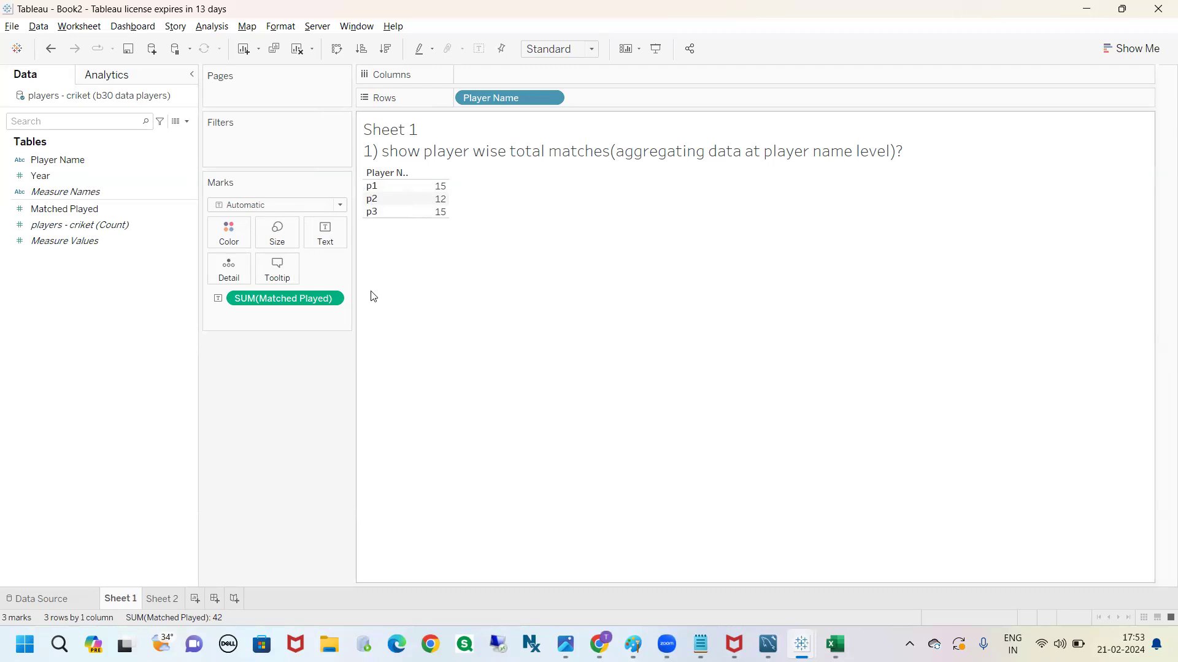
mouse_move(365, 234)
mouse_down()
mouse_move(366, 251)
mouse_move(406, 245)
mouse_up()
mouse_move(414, 232)
mouse_down()
mouse_move(405, 276)
mouse_move(451, 244)
mouse_up()
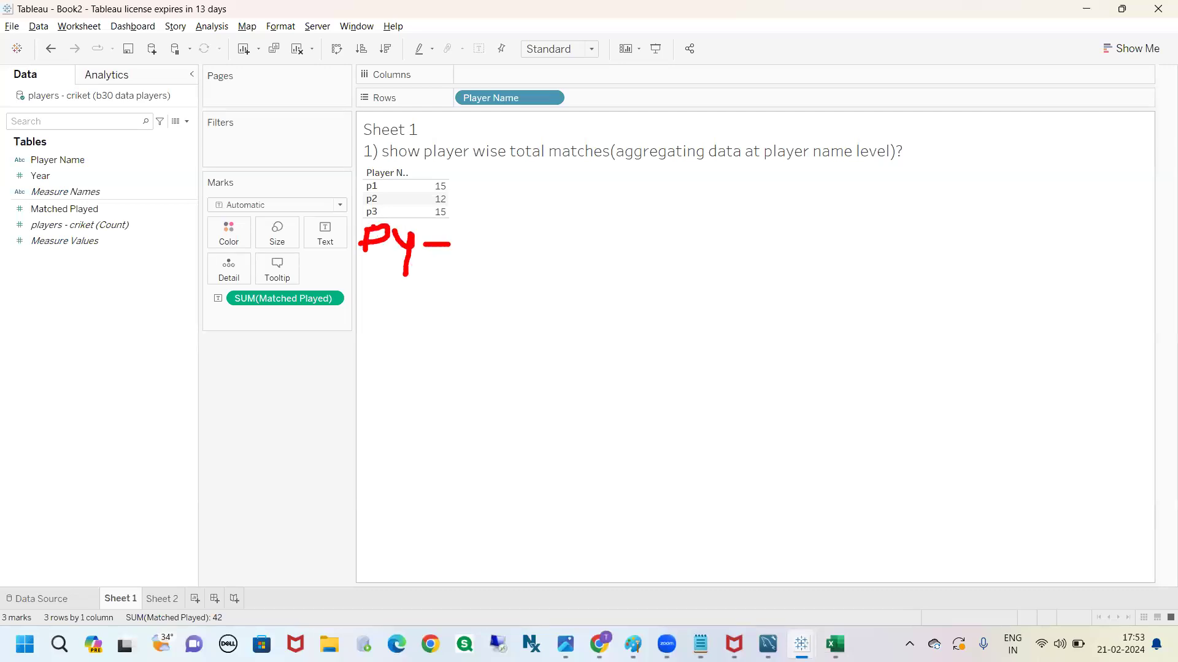
drag(366, 274, 368, 297)
mouse_move(366, 277)
mouse_down()
mouse_move(377, 265)
mouse_move(370, 282)
mouse_up()
mouse_move(393, 279)
mouse_down()
mouse_move(390, 300)
mouse_move(422, 276)
mouse_move(473, 280)
mouse_up()
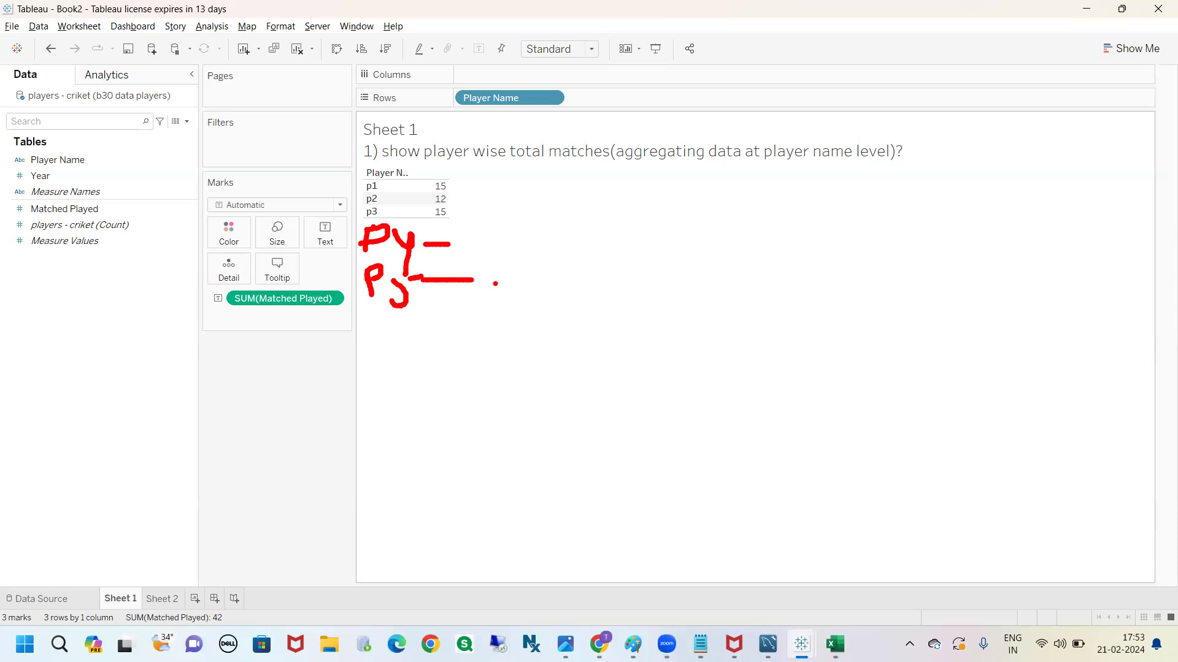
mouse_move(370, 168)
mouse_down()
mouse_move(342, 195)
mouse_move(454, 371)
mouse_move(386, 161)
mouse_move(351, 162)
mouse_up()
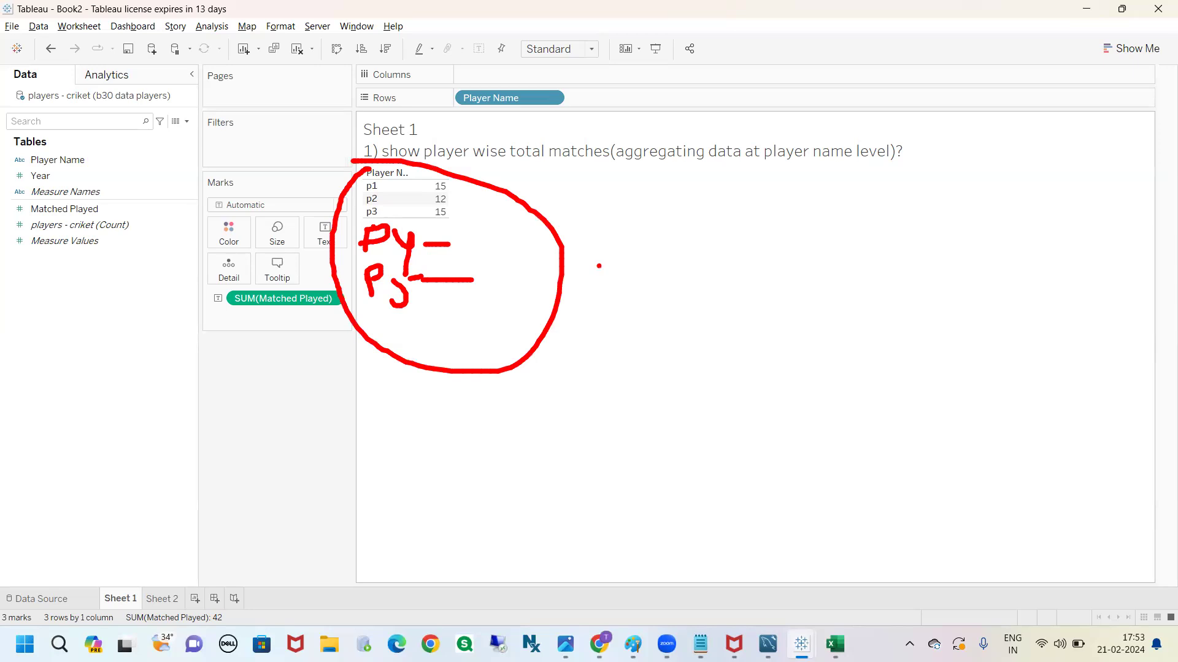
mouse_move(544, 268)
mouse_down()
mouse_move(668, 258)
mouse_move(681, 299)
mouse_up()
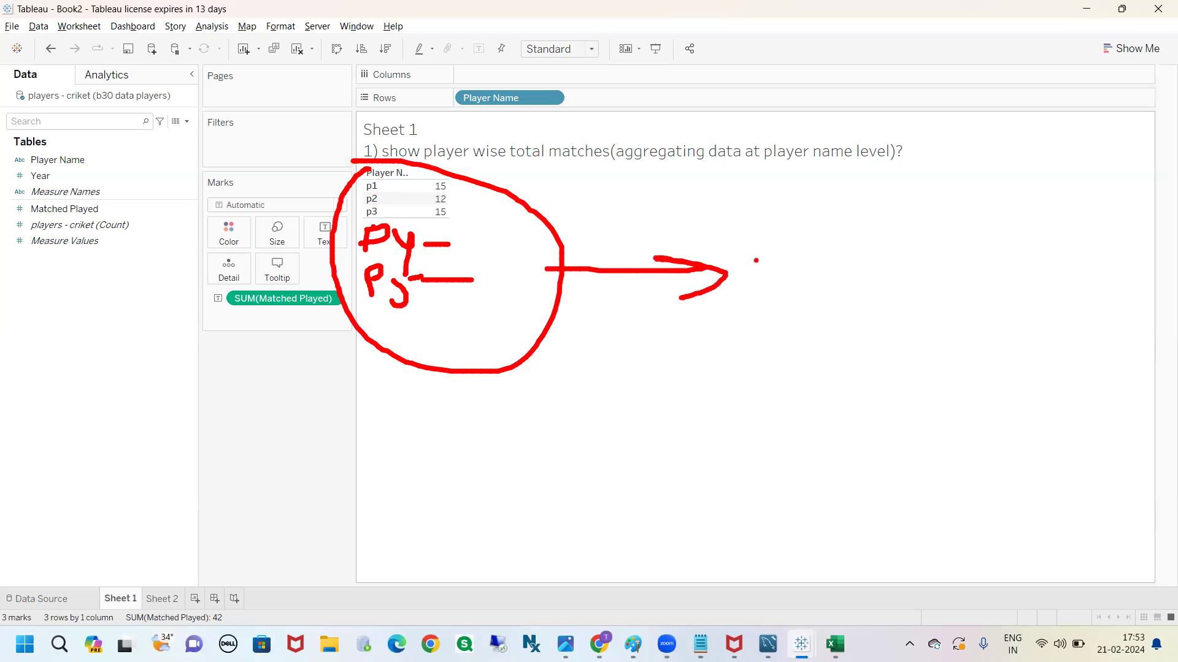
mouse_move(752, 255)
mouse_down()
mouse_move(787, 267)
mouse_move(788, 254)
mouse_move(829, 281)
mouse_move(878, 262)
mouse_move(874, 232)
mouse_move(945, 258)
mouse_move(977, 233)
mouse_up()
mouse_move(791, 317)
mouse_down()
mouse_move(797, 423)
mouse_move(813, 423)
mouse_move(818, 400)
mouse_up()
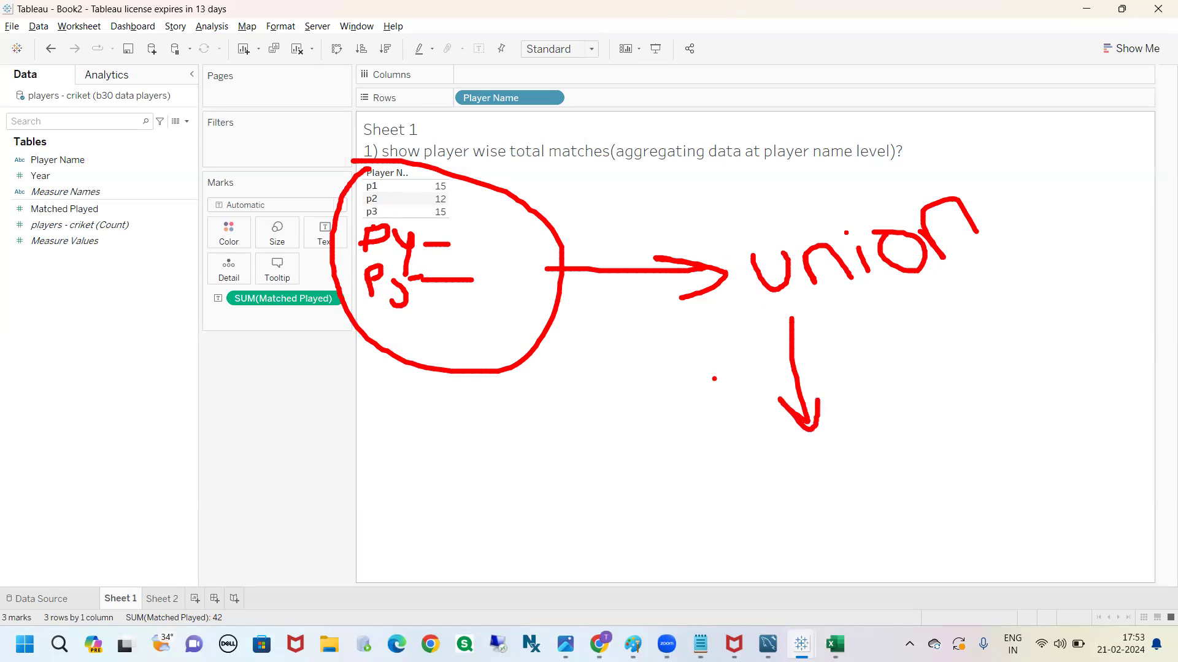
mouse_move(366, 179)
mouse_down()
mouse_move(344, 197)
mouse_move(485, 231)
mouse_move(377, 165)
mouse_up()
drag(475, 199, 616, 194)
mouse_move(564, 184)
mouse_down()
mouse_move(616, 191)
mouse_move(597, 226)
mouse_up()
drag(642, 163, 669, 197)
mouse_move(615, 181)
mouse_down()
mouse_move(666, 173)
mouse_move(699, 195)
mouse_up()
mouse_move(371, 222)
mouse_down()
mouse_move(454, 319)
mouse_move(433, 247)
mouse_up()
drag(428, 288, 651, 425)
drag(610, 391, 652, 439)
mouse_move(683, 365)
mouse_down()
mouse_move(716, 411)
mouse_move(713, 385)
mouse_move(742, 402)
mouse_move(728, 375)
mouse_move(763, 444)
mouse_up()
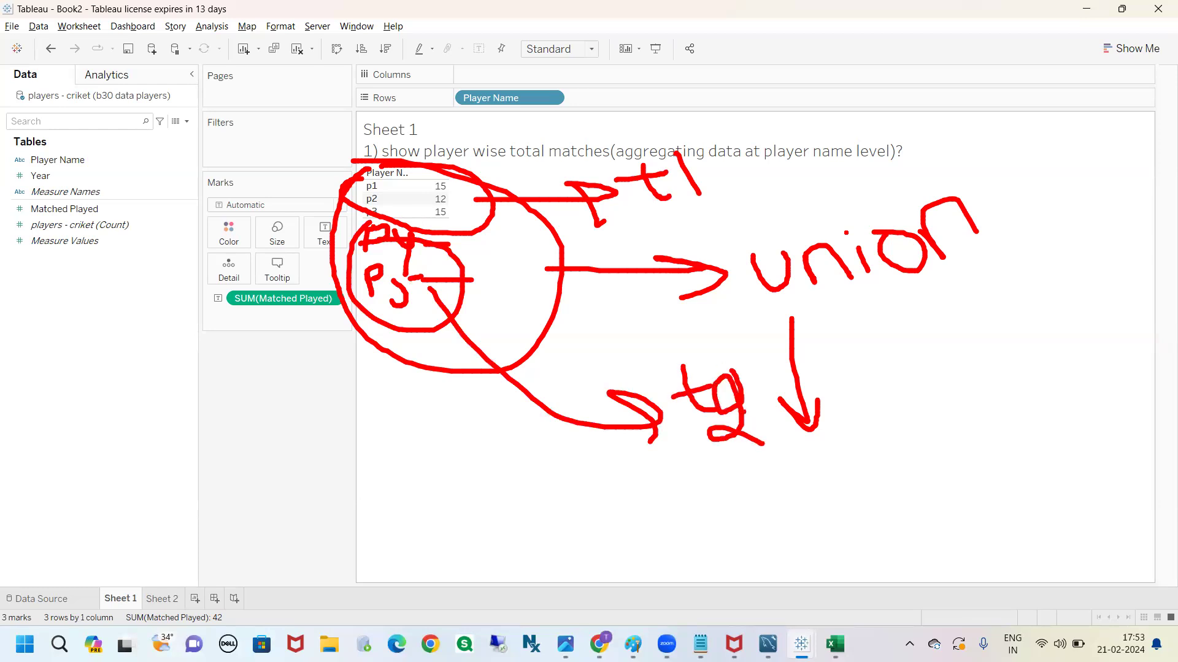
drag(887, 285, 900, 341)
drag(875, 317, 931, 356)
drag(932, 305, 931, 346)
key(t)
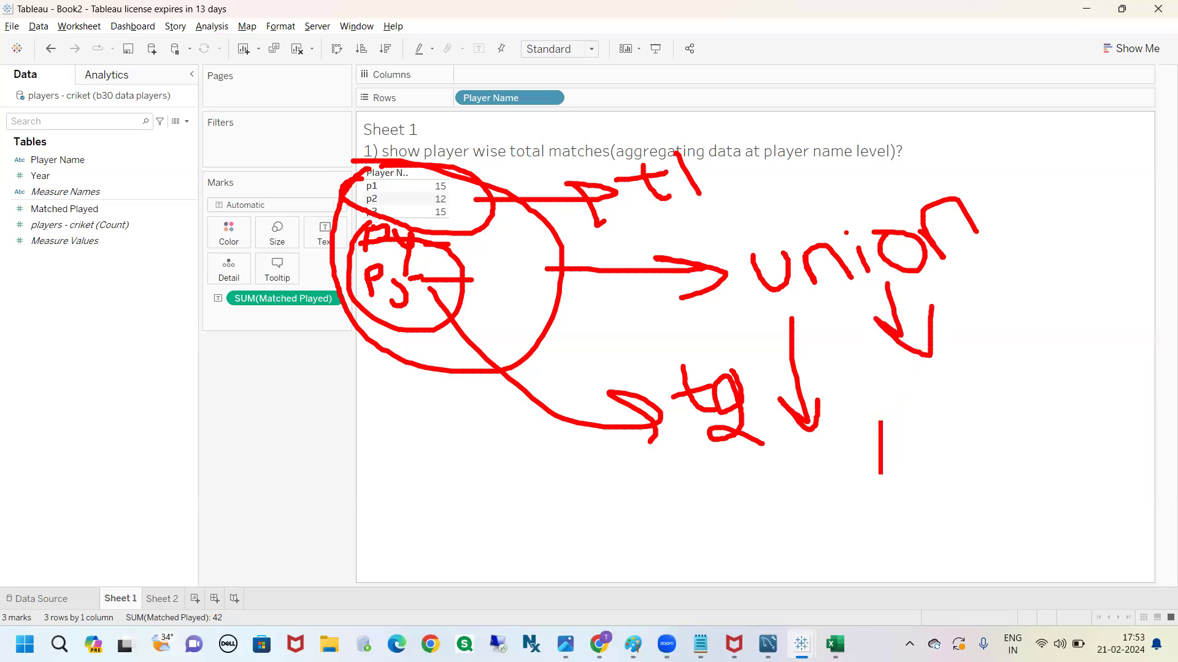
click(880, 422)
text(t)
text(app)
text(end)
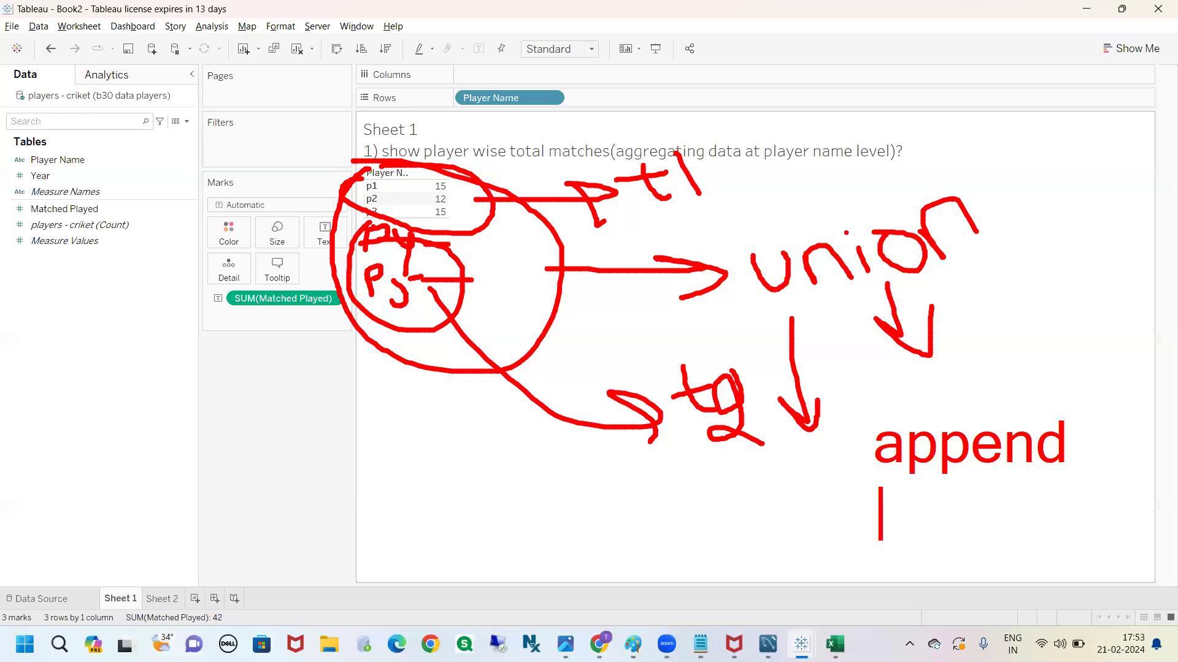
key(ctrl+z)
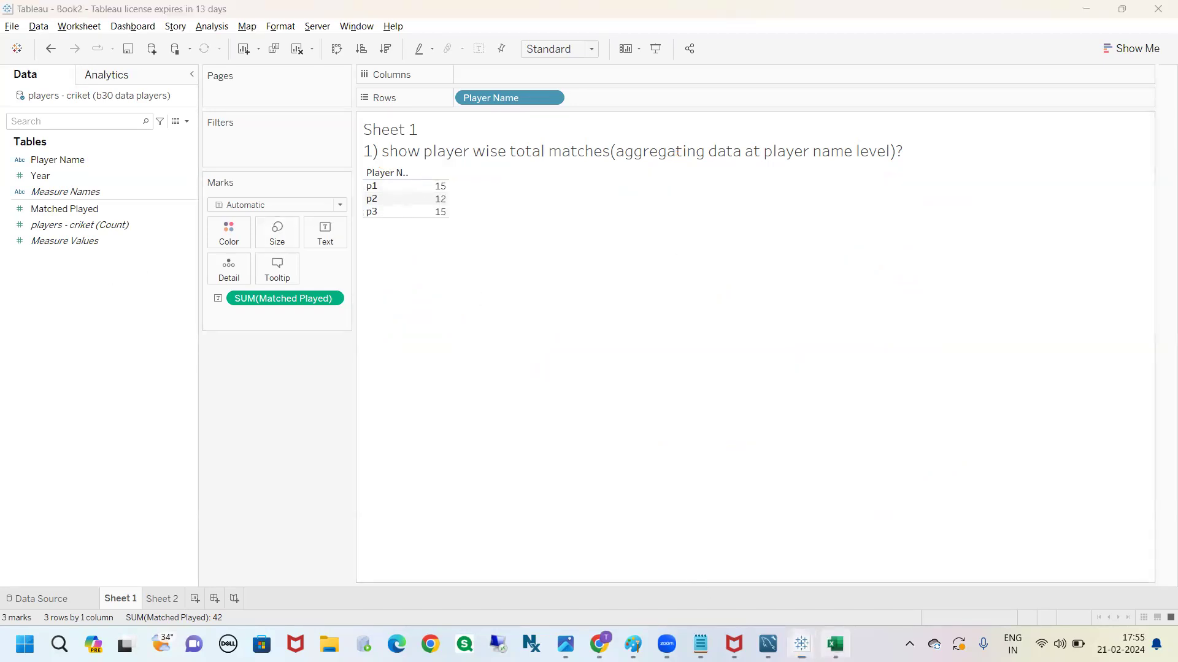
Switch to the Excel workbook and compare the player names in A2:A5 on the players - criket and players - football sheets
click(835, 644)
click(532, 482)
drag(38, 204, 38, 243)
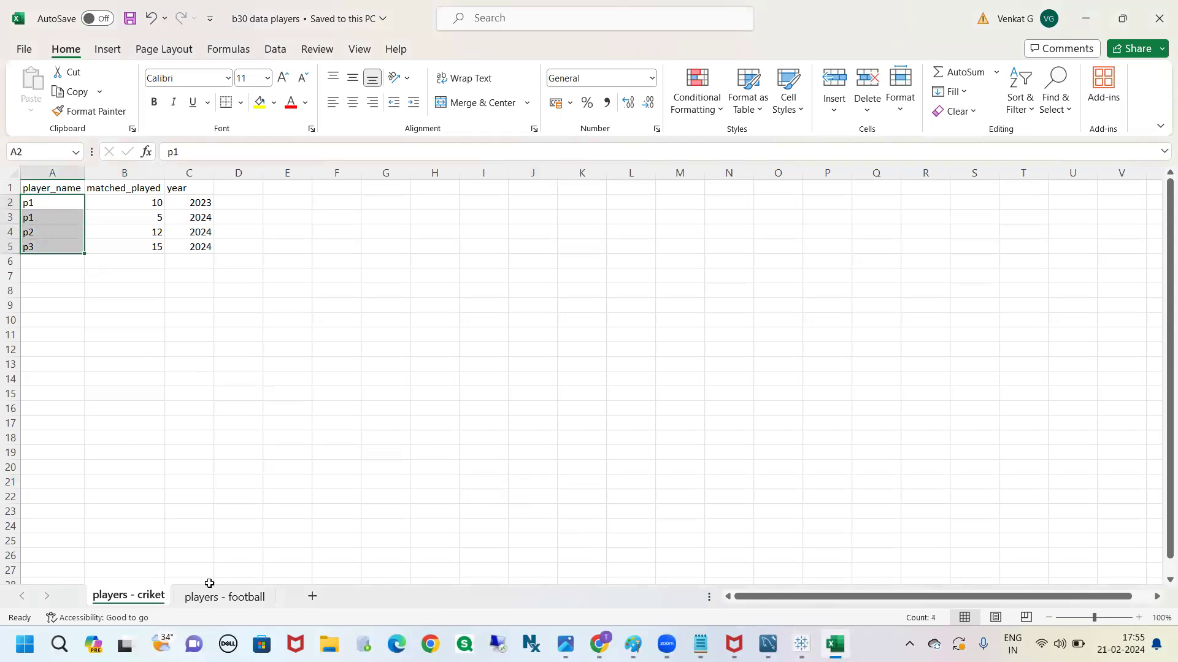
click(225, 598)
drag(48, 204, 47, 249)
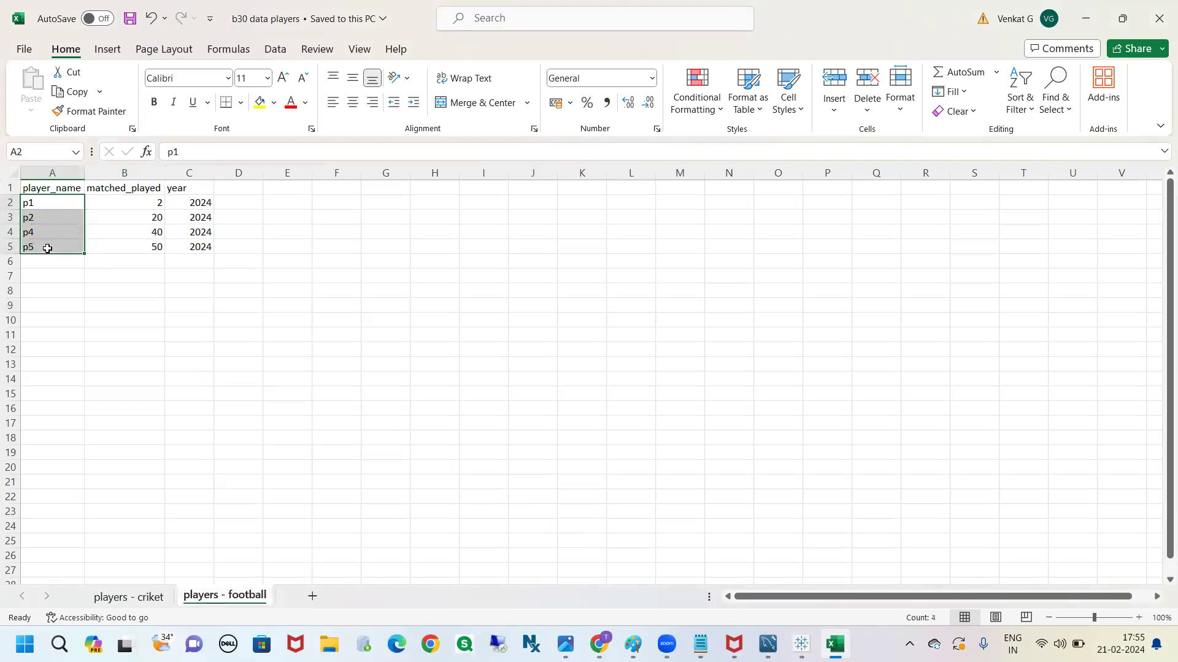
Copy the player names in A2:A5 of players - football and paste them below the players - criket names, starting at A6
click(97, 339)
click(51, 207)
drag(51, 208, 49, 242)
key(ctrl+c)
click(127, 595)
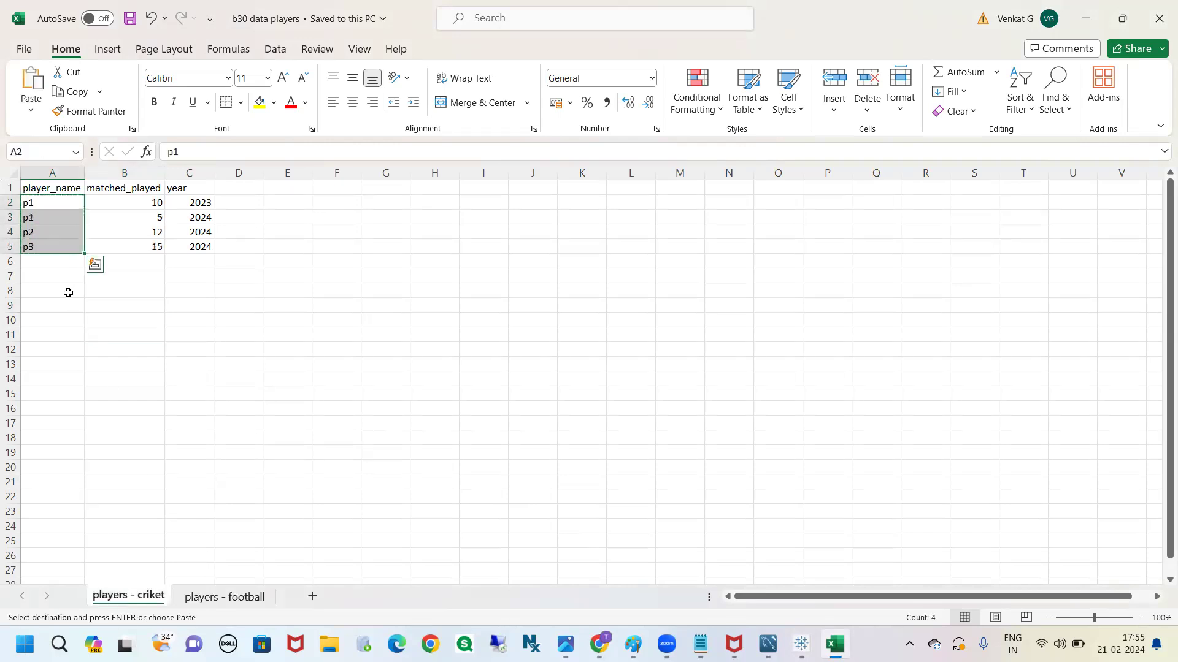
click(46, 262)
key(ctrl+v)
click(113, 400)
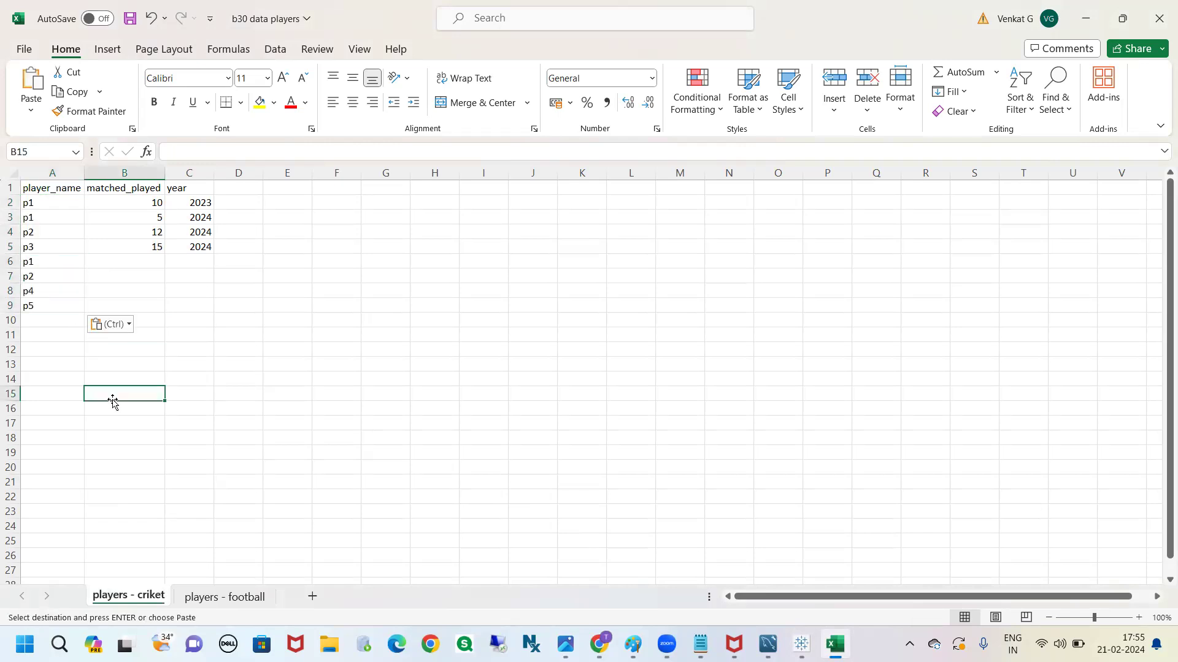
Copy the matched_played values in B2:B5 of players - football and paste them on players - criket, starting at B6
click(113, 187)
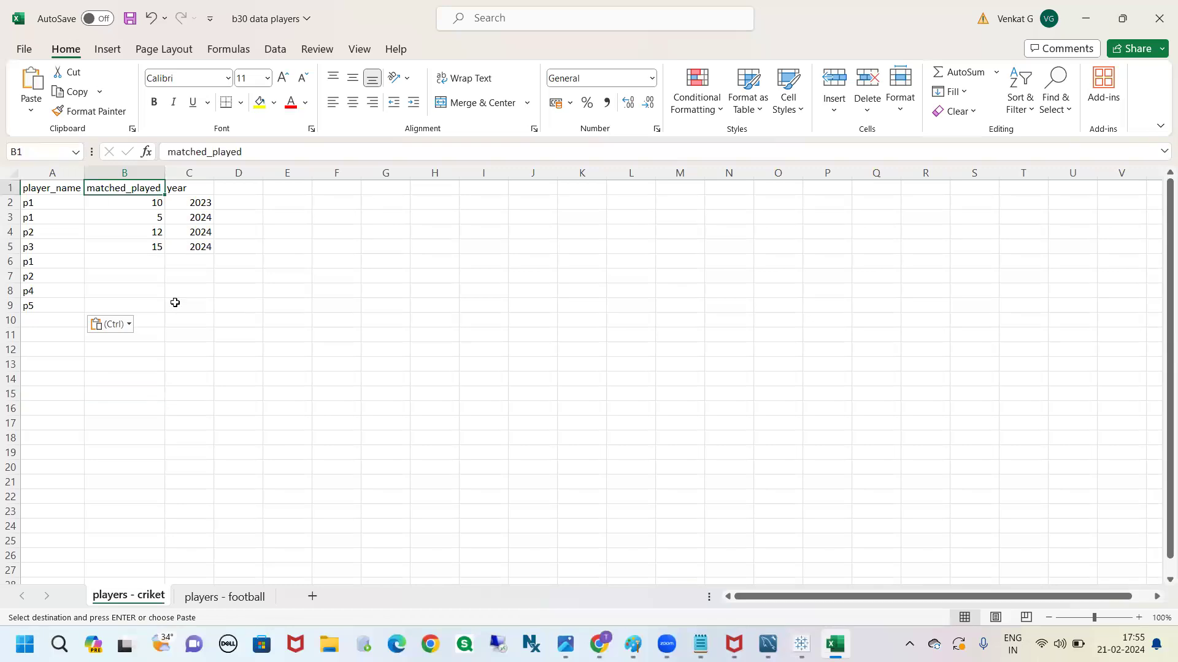
click(210, 601)
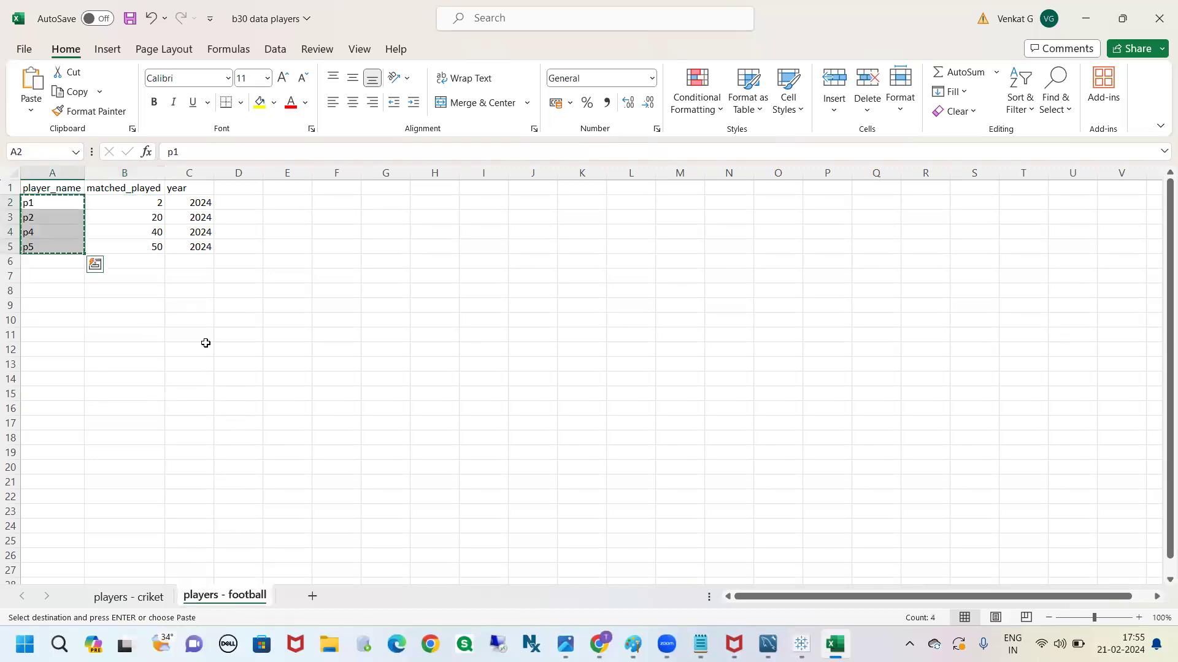
click(122, 191)
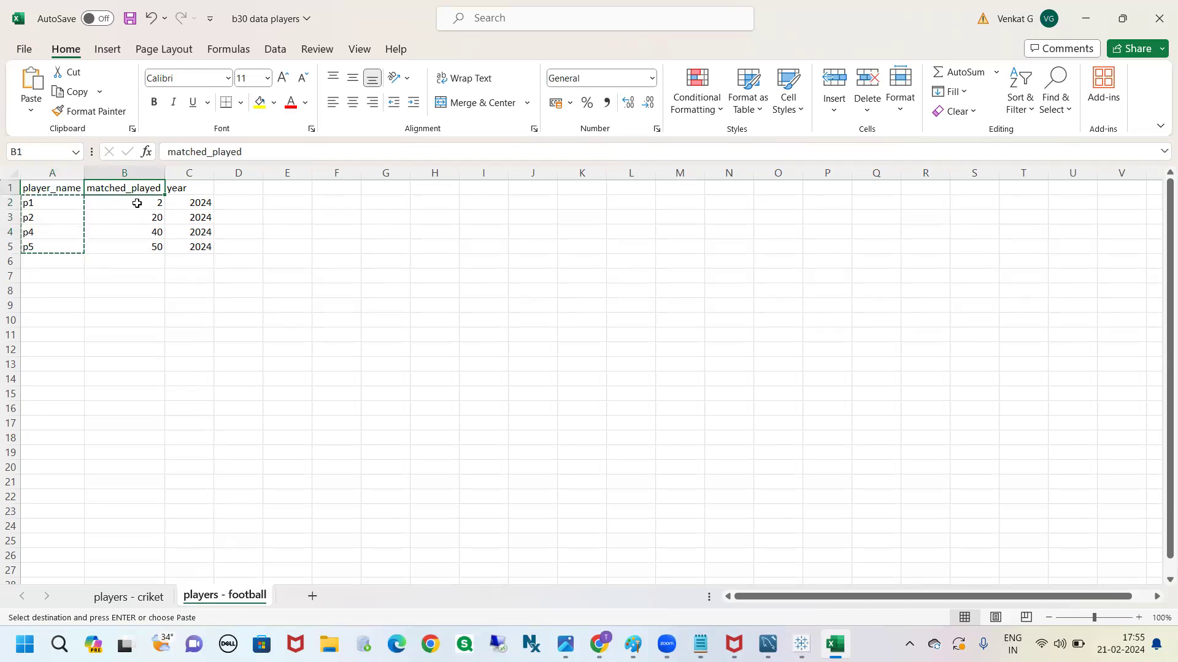
drag(137, 203, 133, 247)
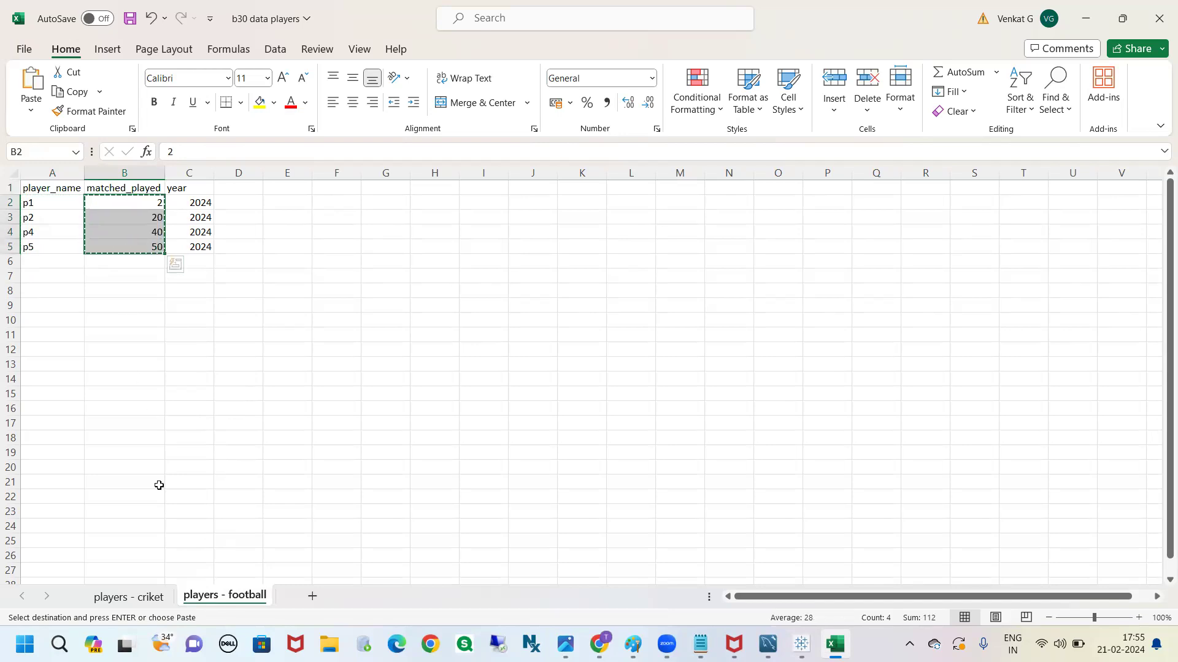
click(136, 594)
click(152, 264)
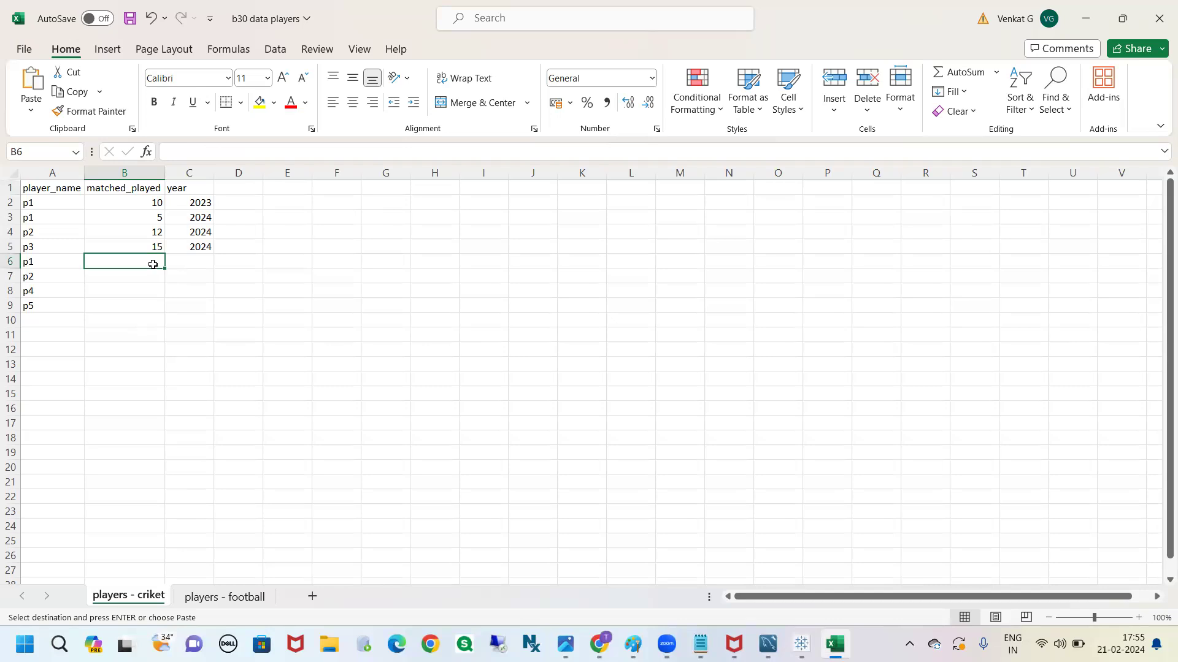
key(ctrl+v)
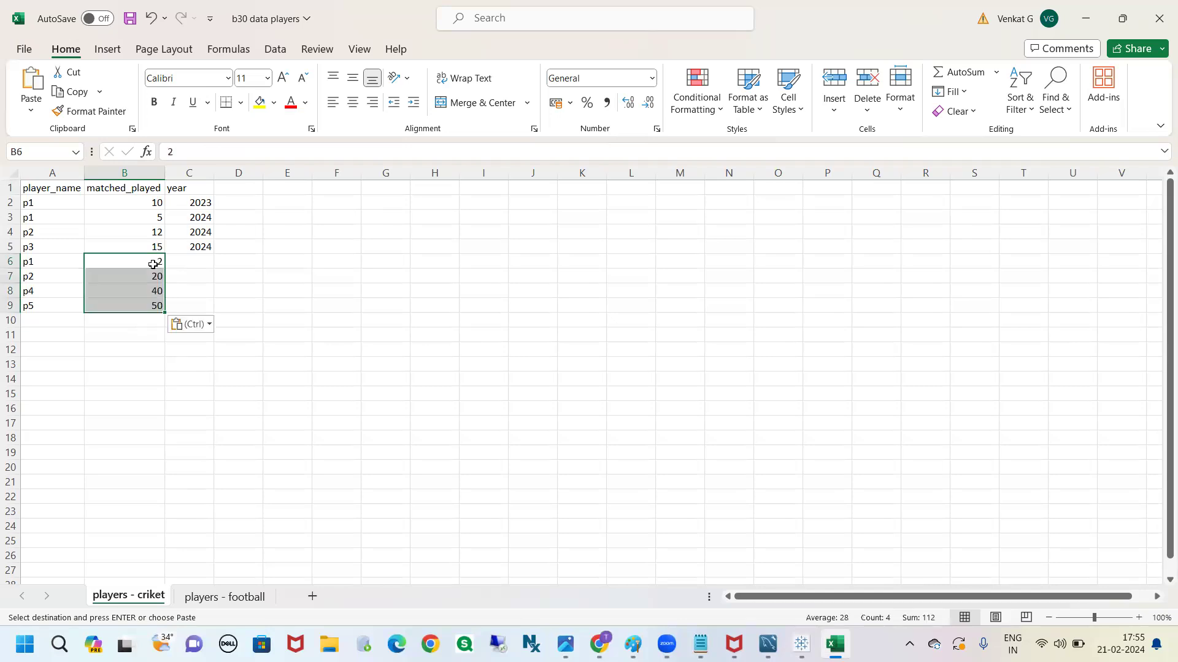
Copy the year values in C2:C5 of players - football and paste them on players - criket, starting at C6
click(138, 183)
click(136, 172)
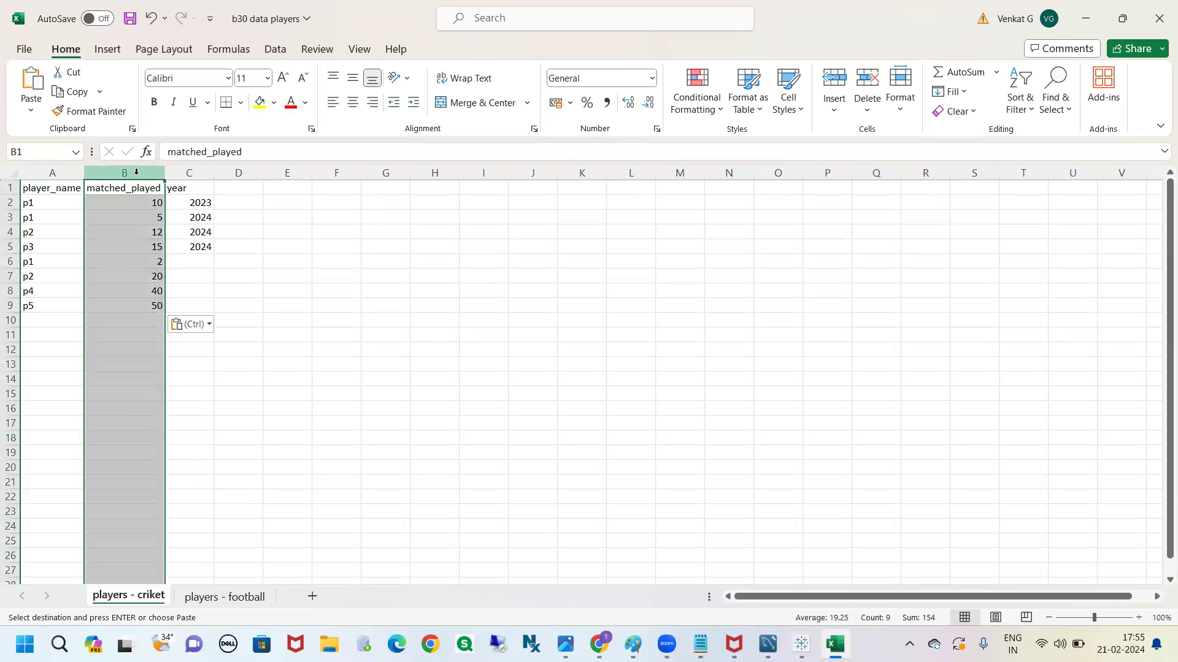
click(189, 189)
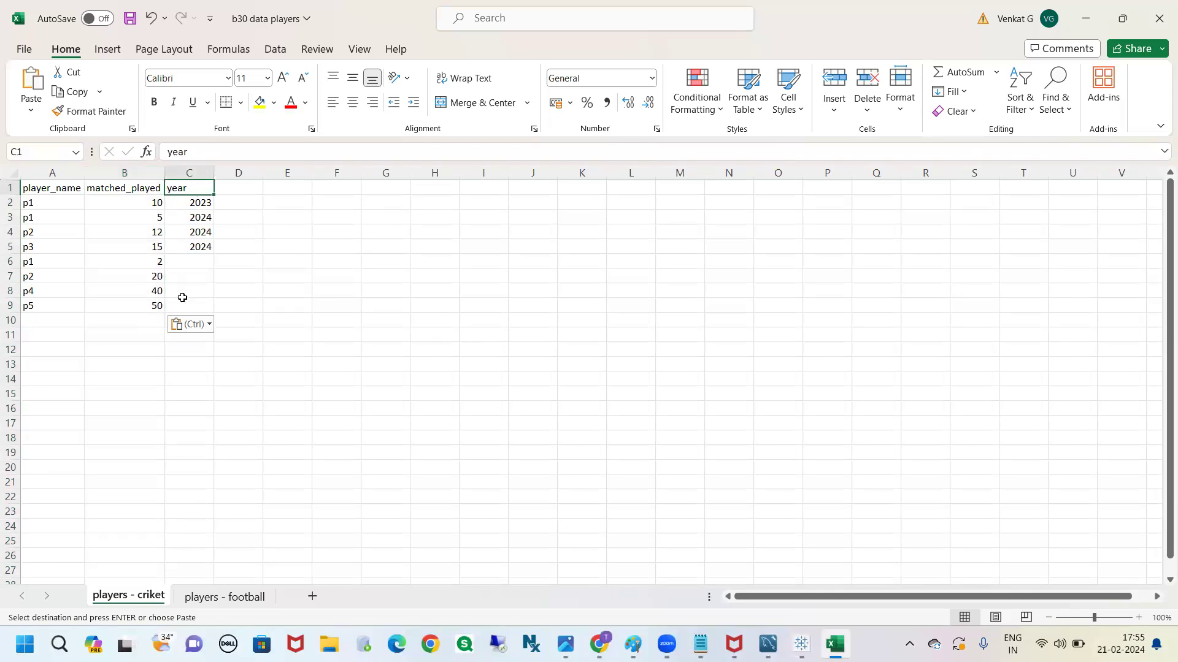
click(217, 598)
click(238, 454)
drag(200, 206, 193, 248)
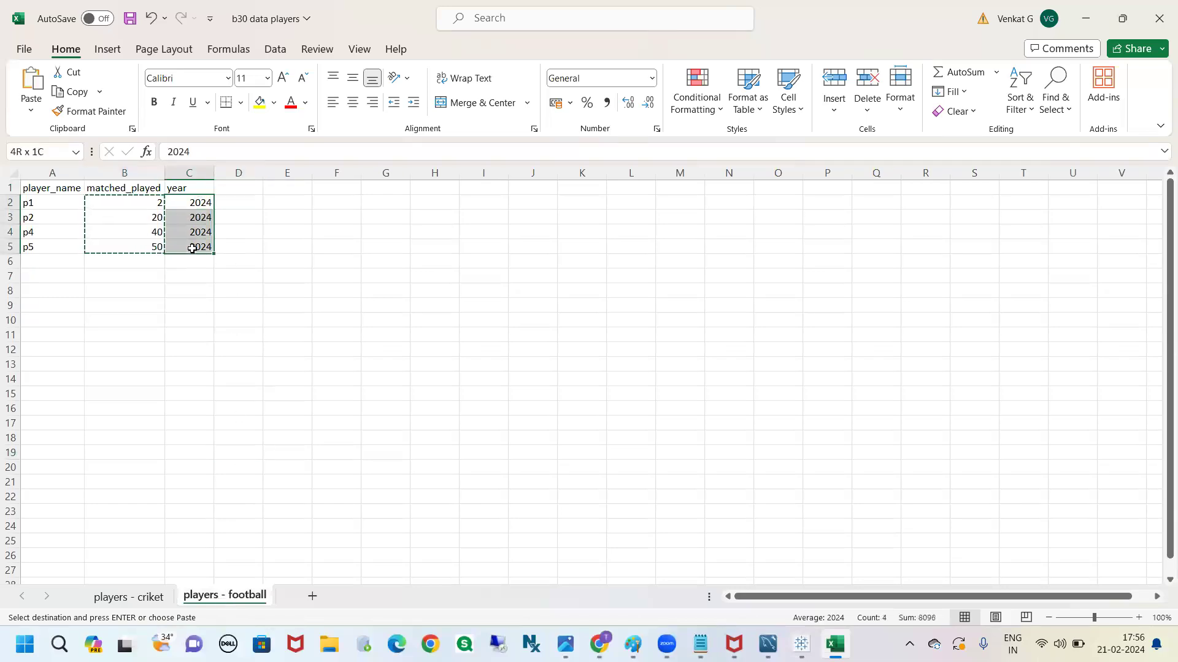
key(ctrl+c)
click(129, 597)
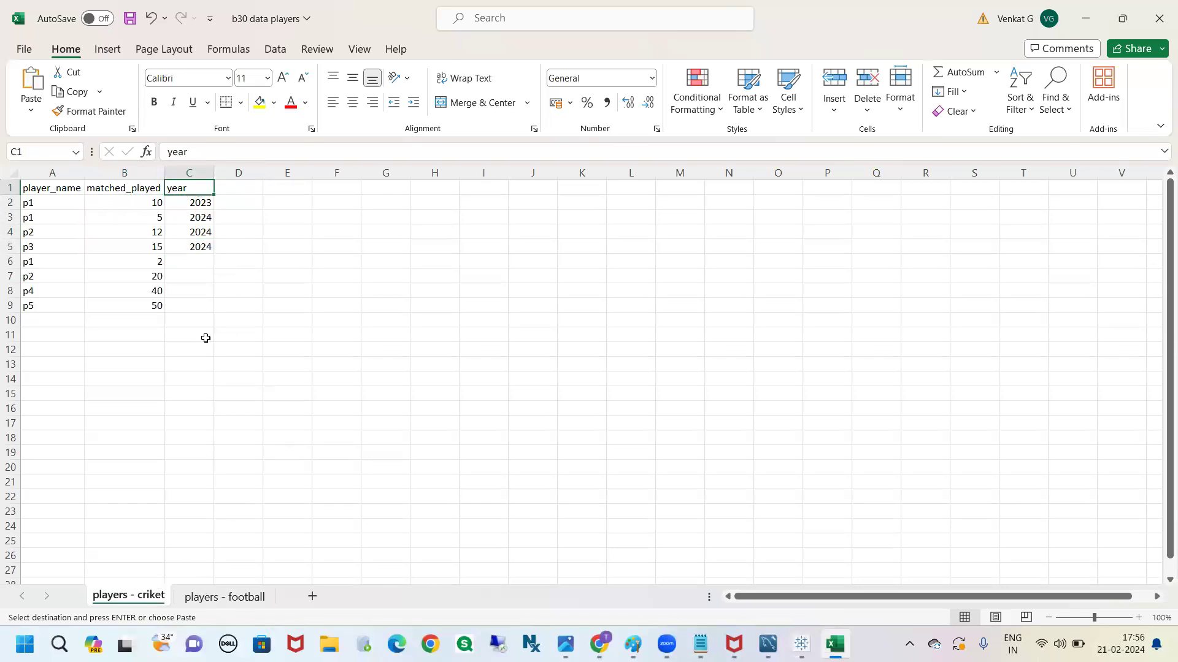
click(192, 260)
key(ctrl+v)
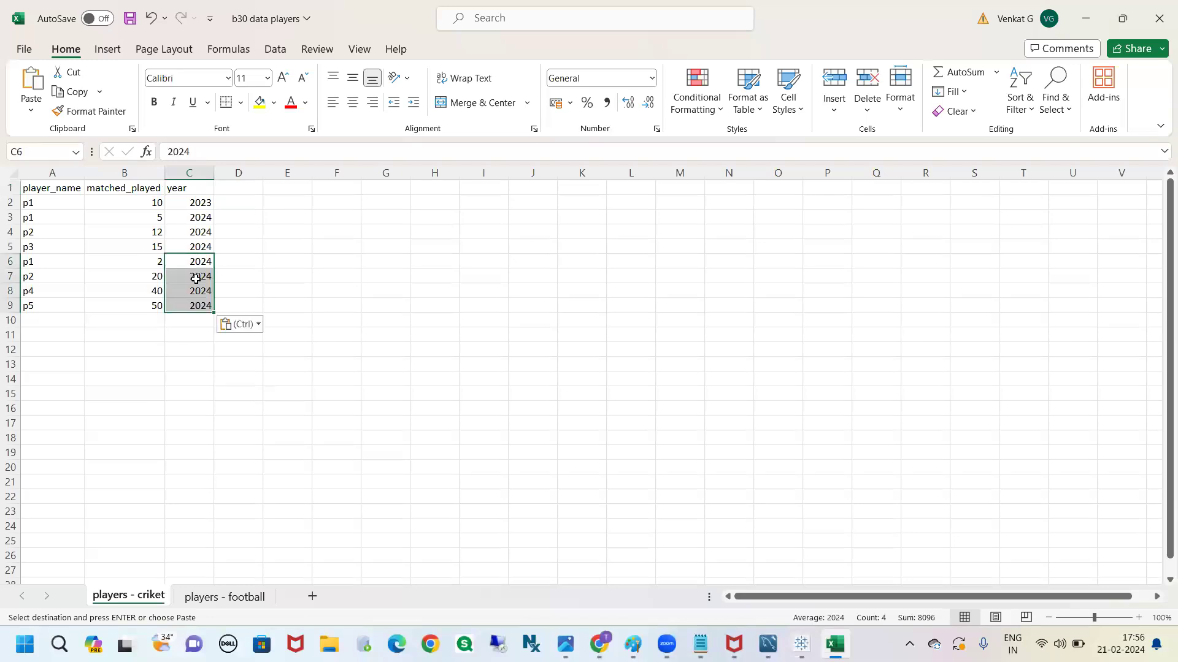
Compare the original and appended row blocks on players - criket, and clear the appended football rows in A6:C9
click(329, 345)
drag(78, 204, 195, 248)
click(339, 229)
drag(54, 260, 195, 308)
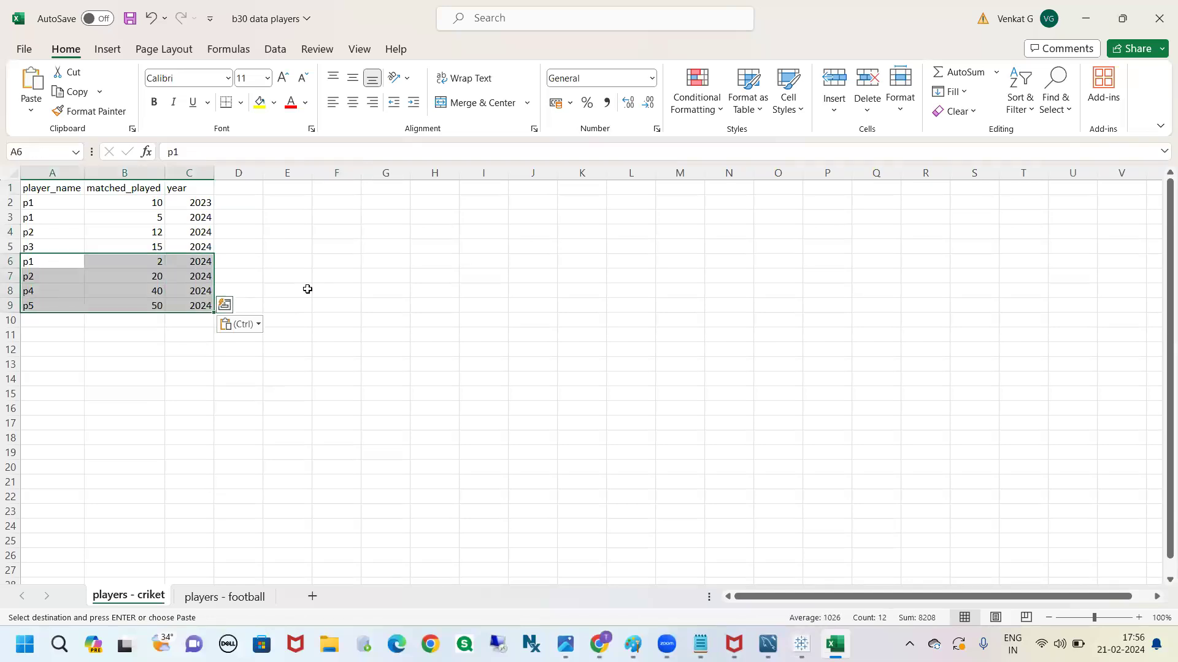
key(Delete)
click(307, 289)
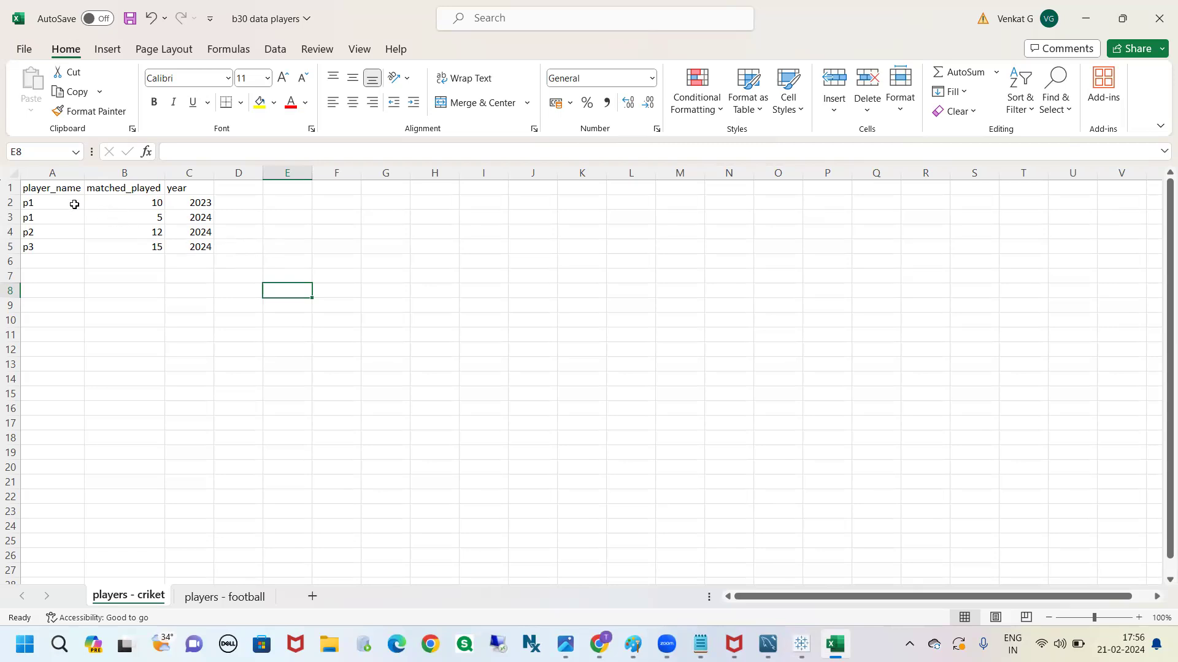
Review the data rows in A2:C5 on both the players - criket and players - football sheets
drag(73, 203, 188, 246)
click(225, 596)
drag(81, 204, 187, 246)
click(618, 338)
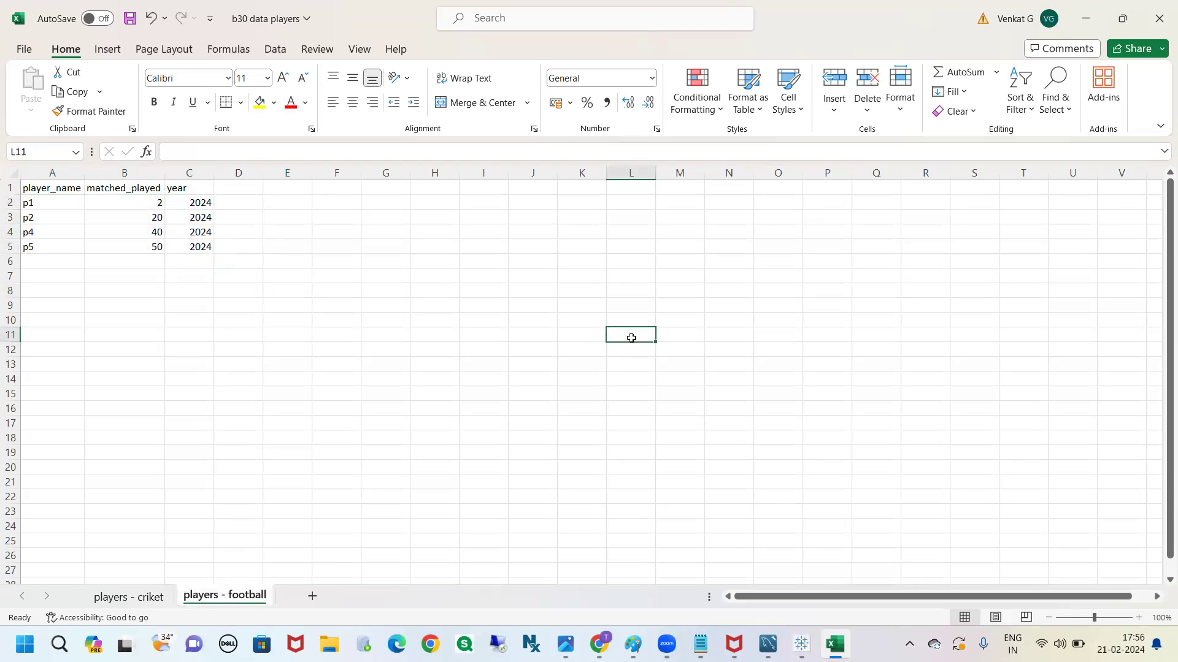
click(161, 597)
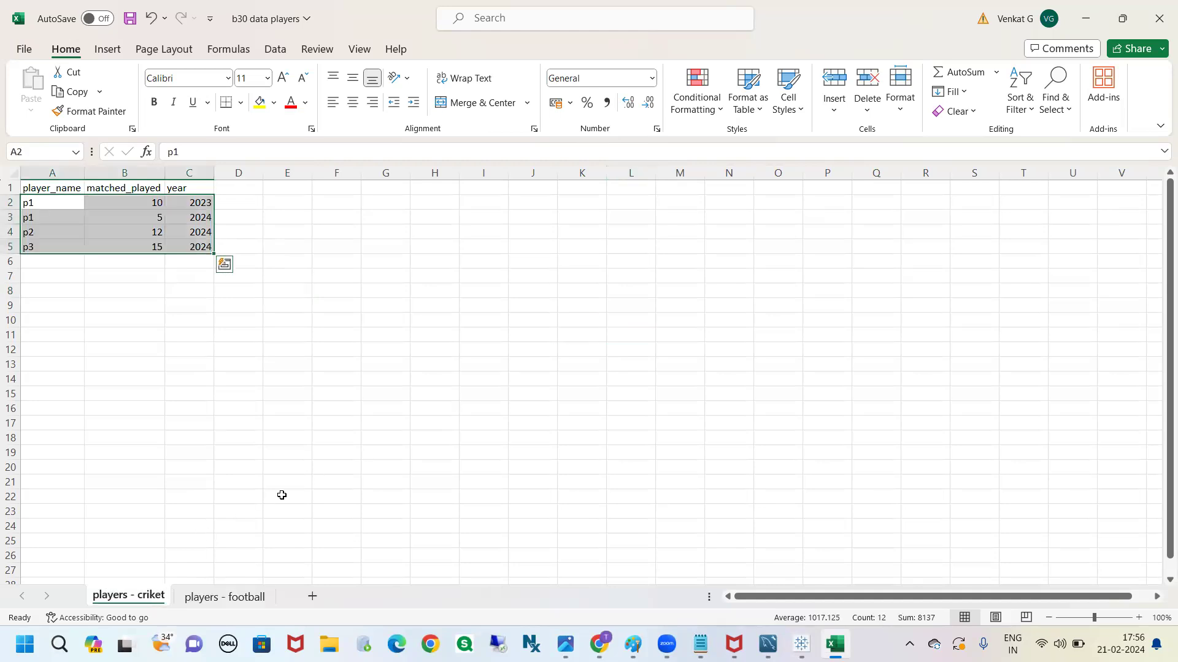
click(353, 394)
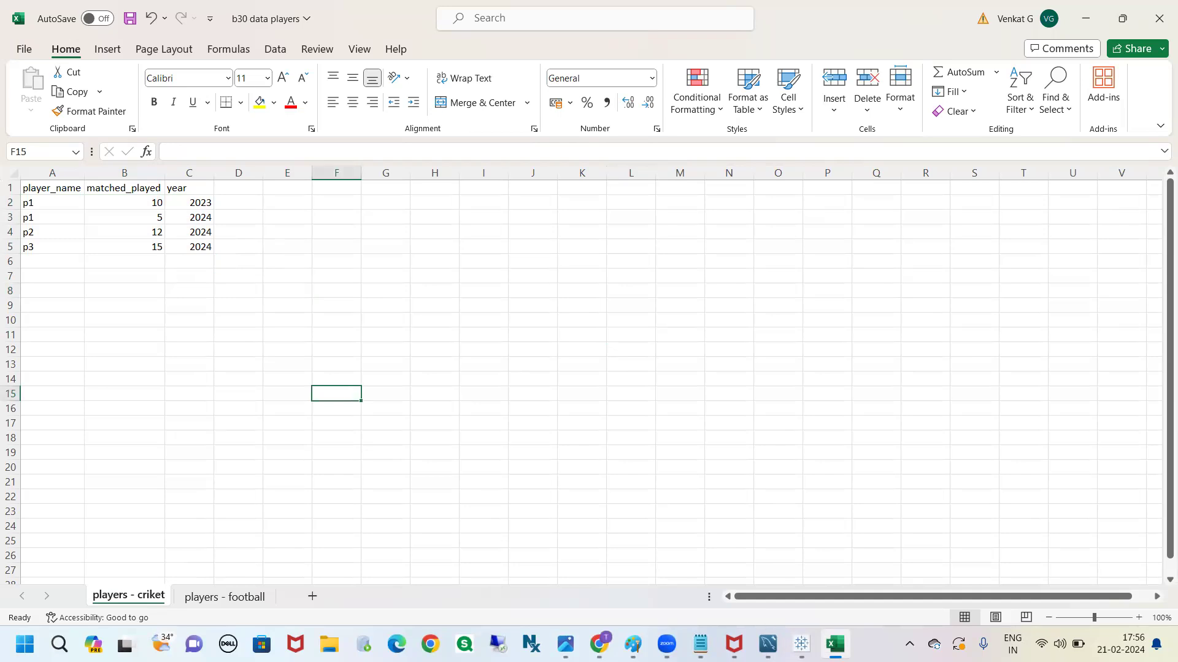
Switch to Tableau's data source page and union the players - football sheet with the players - criket table
mouse_move(801, 644)
click(884, 593)
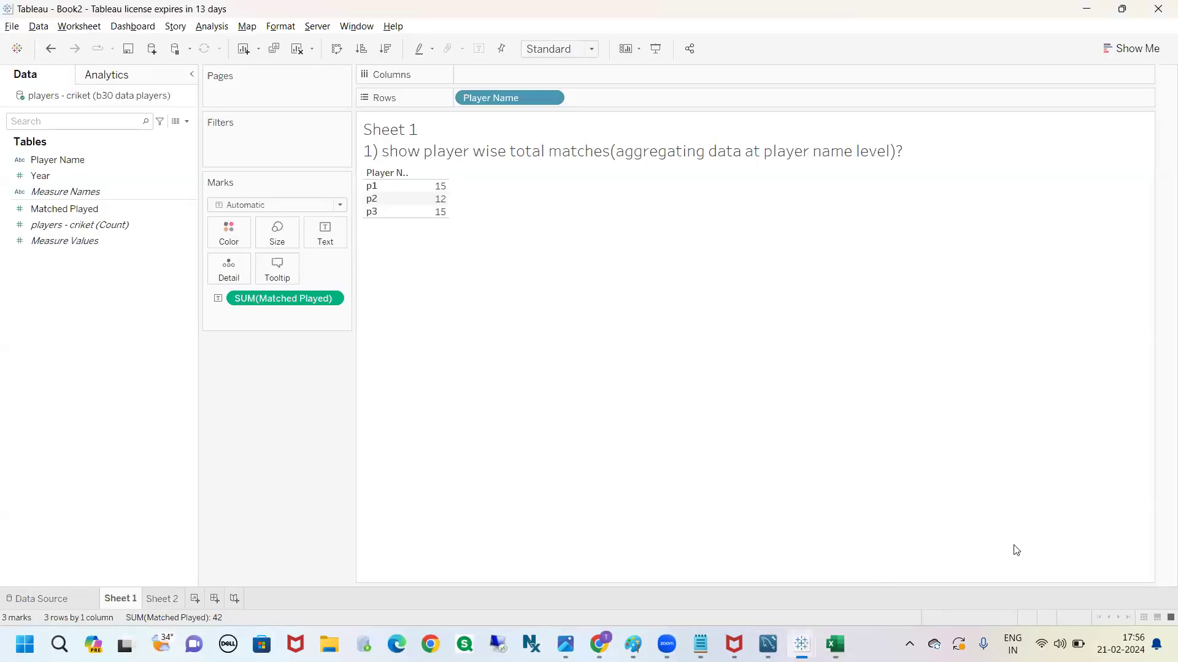
mouse_move(25, 537)
mouse_down()
mouse_move(18, 623)
mouse_move(13, 541)
mouse_up()
key(Escape)
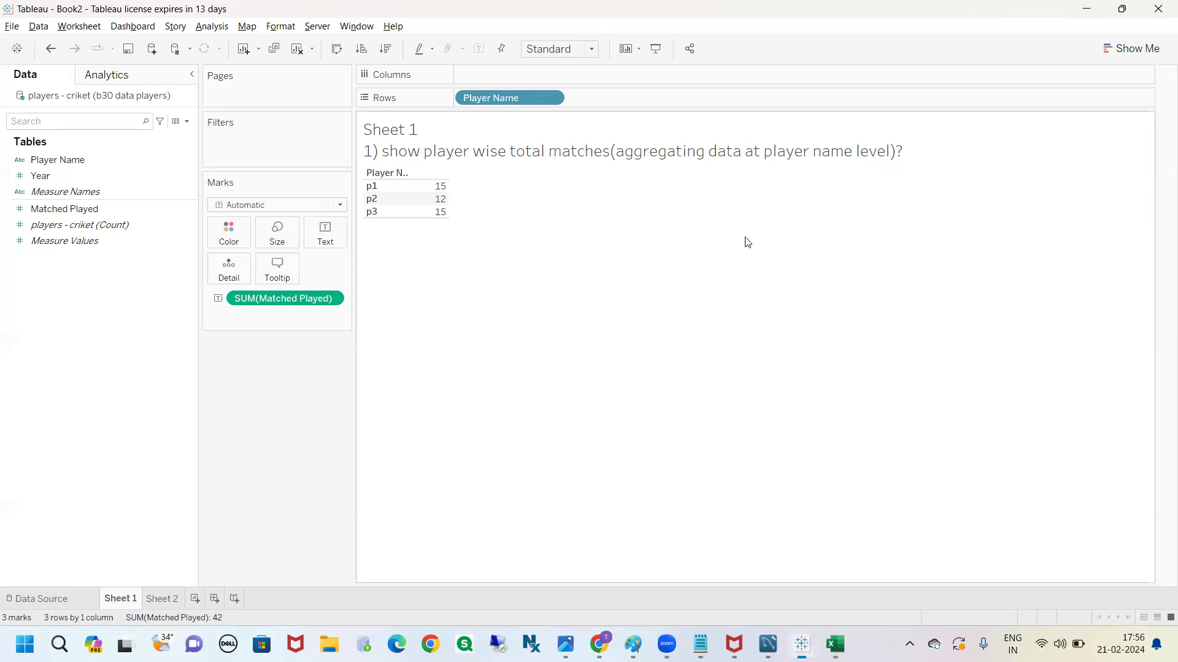
click(53, 599)
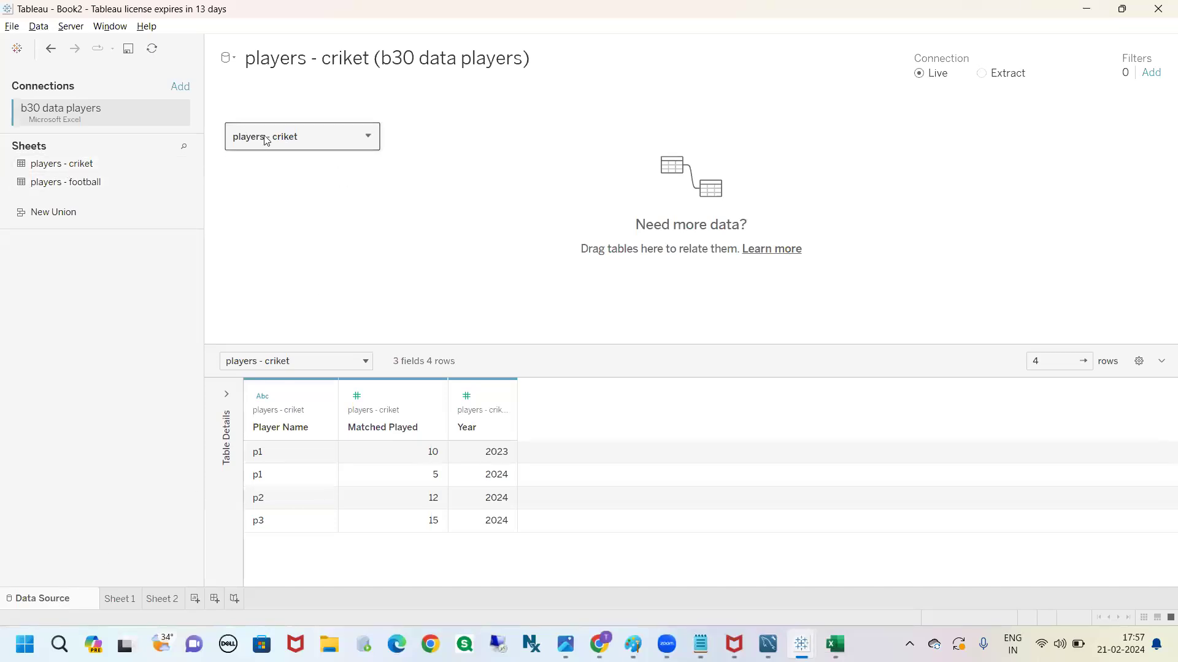
click(74, 184)
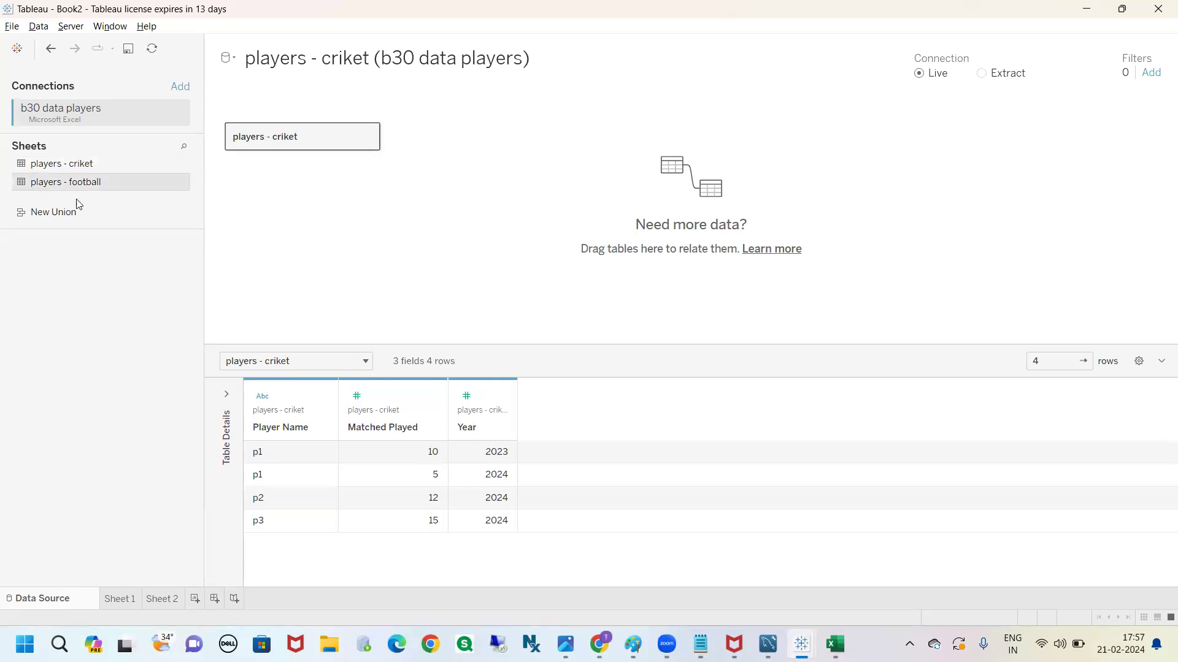
drag(216, 225, 243, 166)
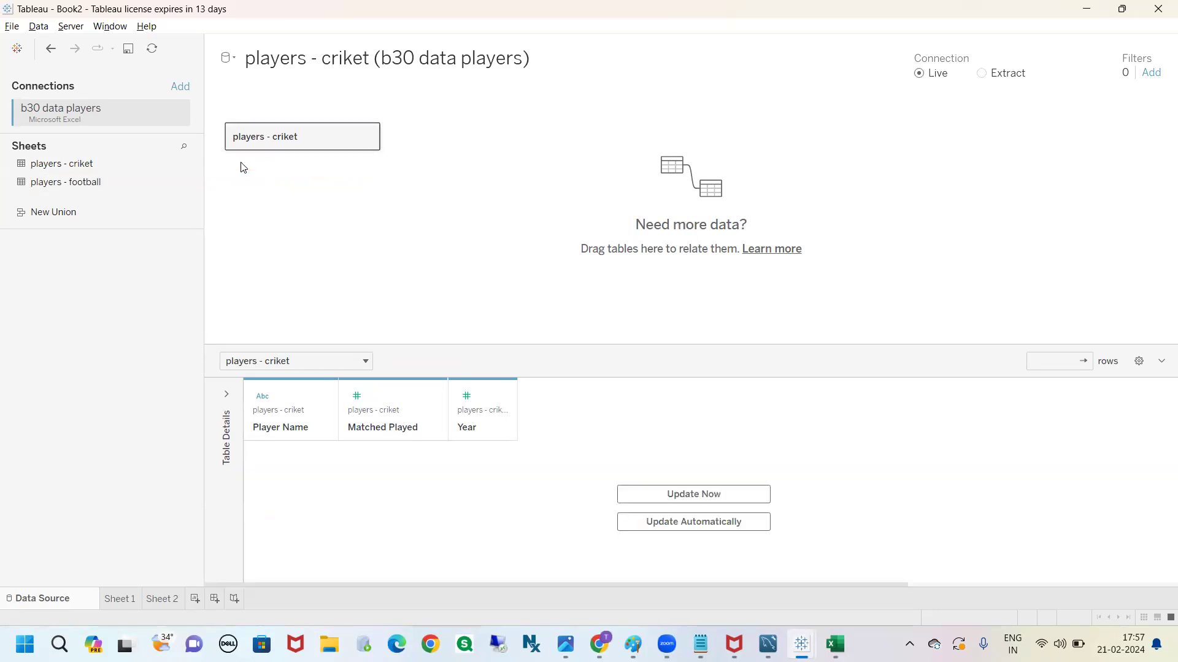
key(ctrl+2)
mouse_move(220, 125)
mouse_down()
mouse_move(209, 161)
mouse_move(243, 172)
mouse_move(262, 141)
mouse_move(215, 109)
mouse_move(205, 125)
mouse_move(302, 100)
mouse_move(302, 123)
mouse_move(344, 113)
mouse_move(337, 88)
mouse_move(372, 82)
mouse_move(412, 100)
mouse_move(441, 79)
mouse_move(443, 96)
mouse_move(489, 104)
mouse_up()
click(357, 99)
click(393, 84)
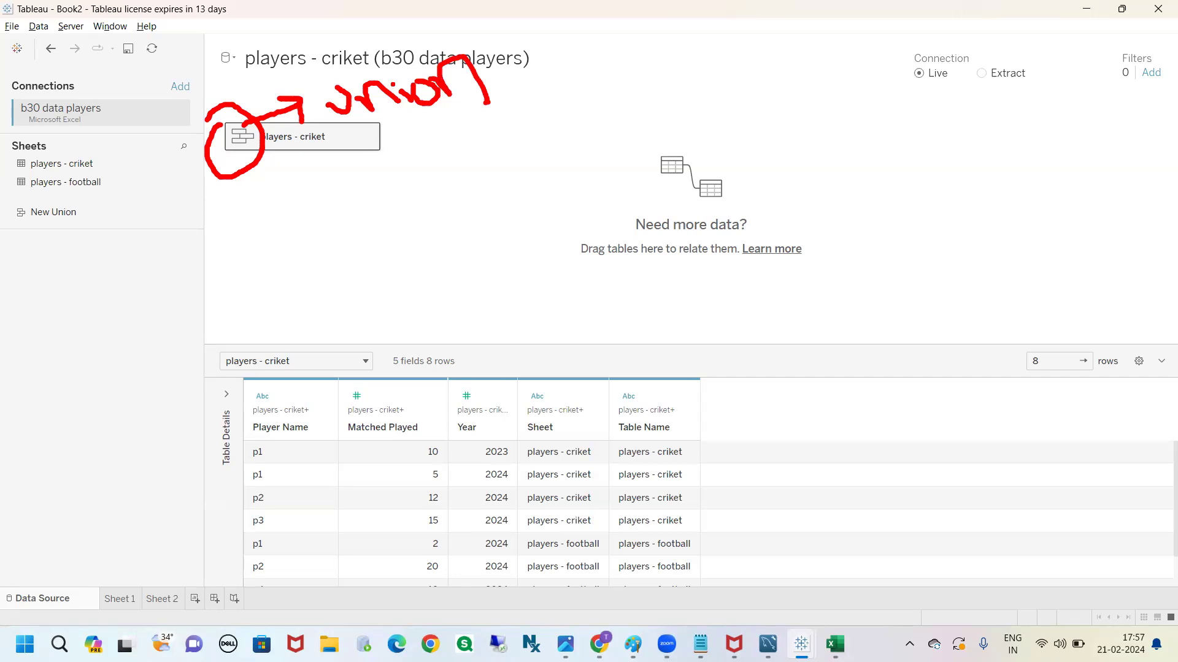
key(Escape)
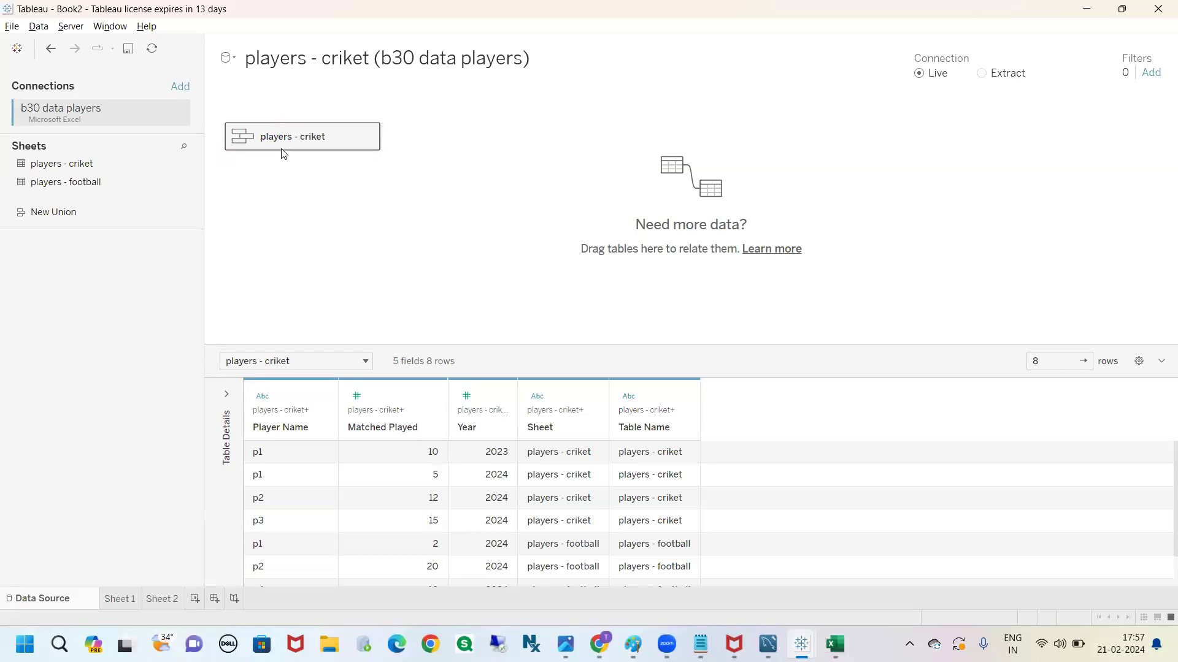
Open the unioned players - criket logical table to inspect its physical tables, and close that view
mouse_move(283, 150)
click(367, 139)
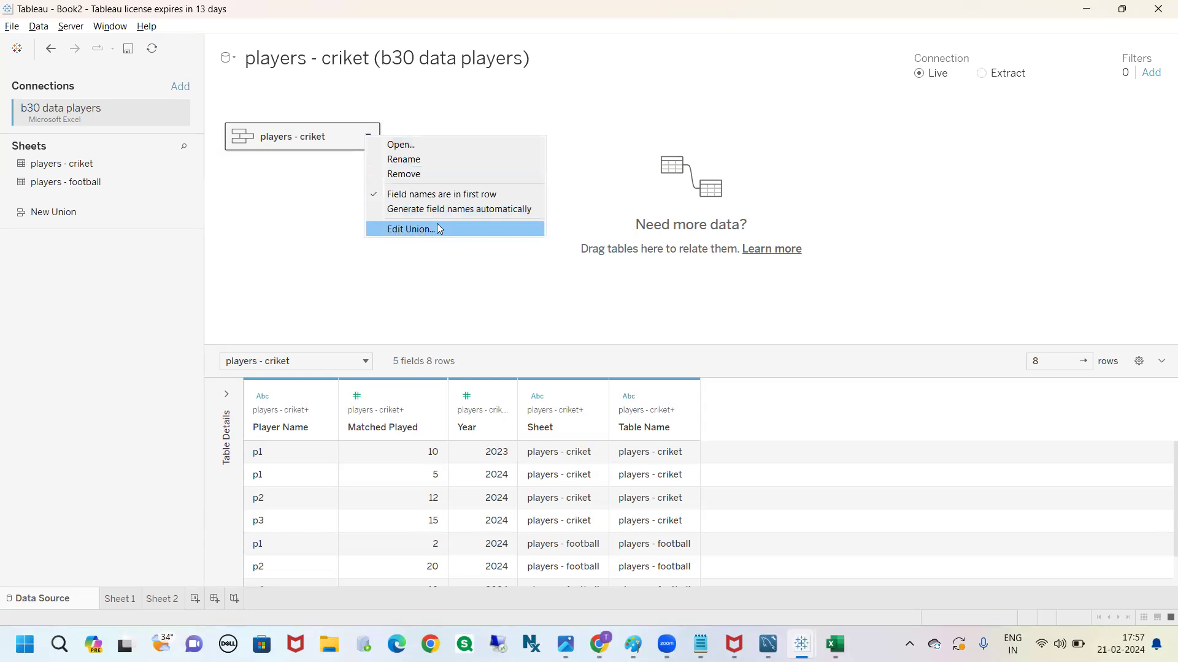
click(414, 145)
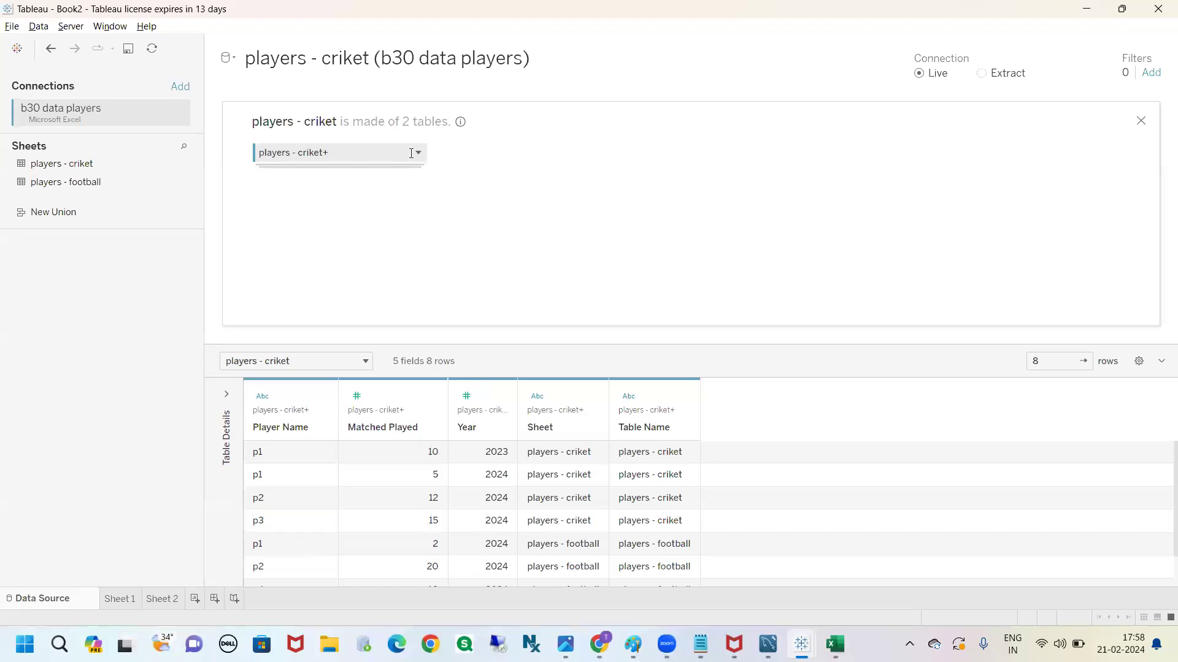
click(1141, 121)
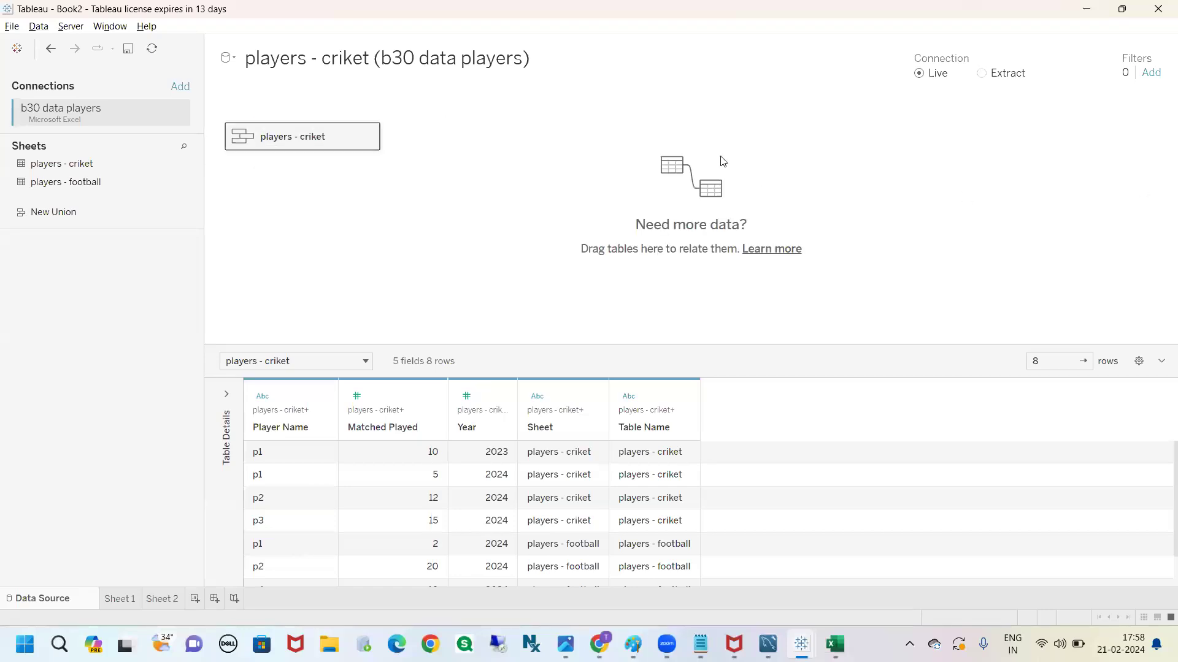
Open the union's settings for players - criket, review which tables it combines, and close the dialog without changes
click(370, 142)
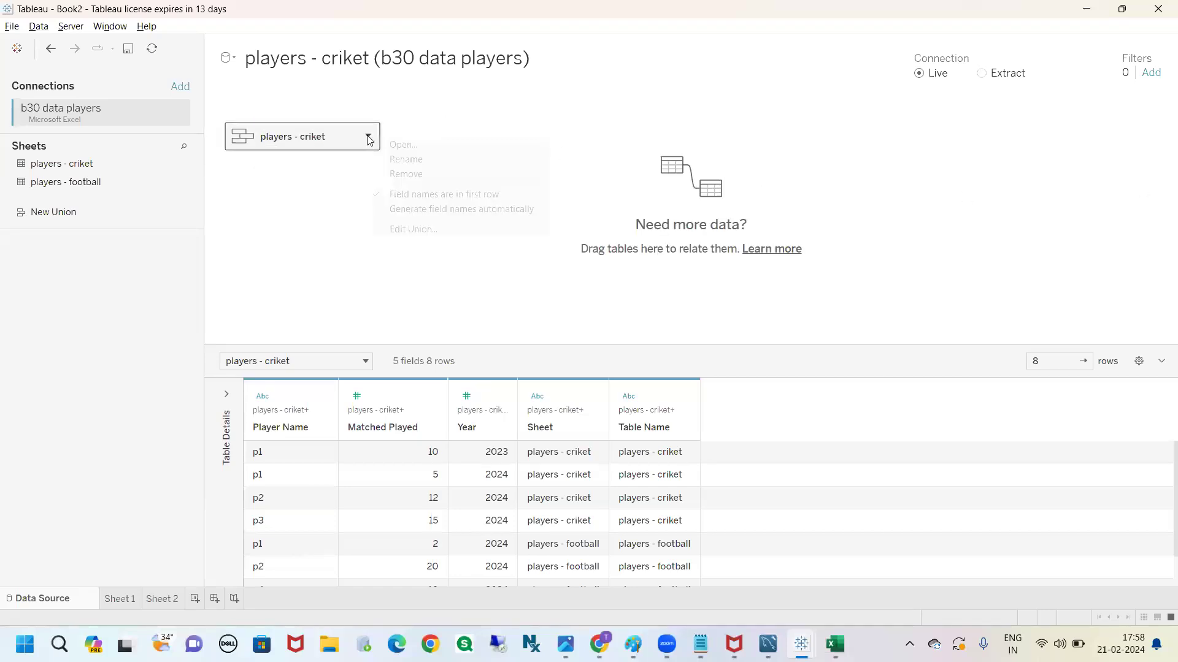
click(407, 239)
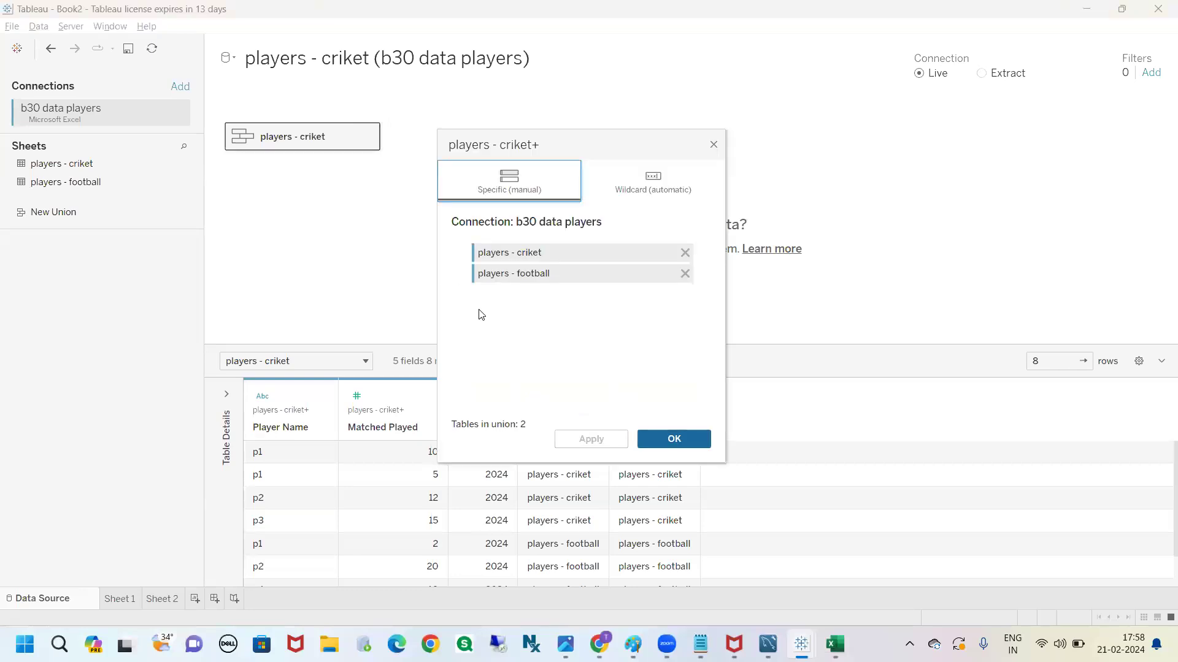
drag(551, 253, 575, 235)
drag(559, 284, 613, 254)
click(713, 145)
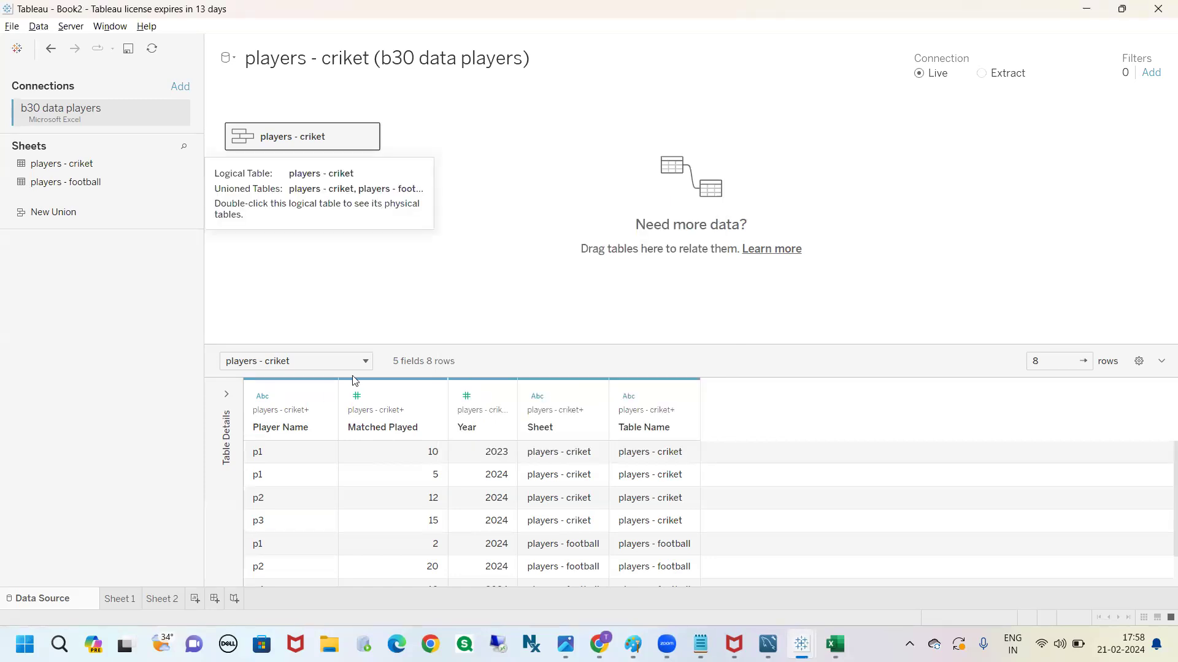
Enlarge the data grid to show all unioned rows, and examine the shared columns plus the Sheet and Table Name columns
click(272, 430)
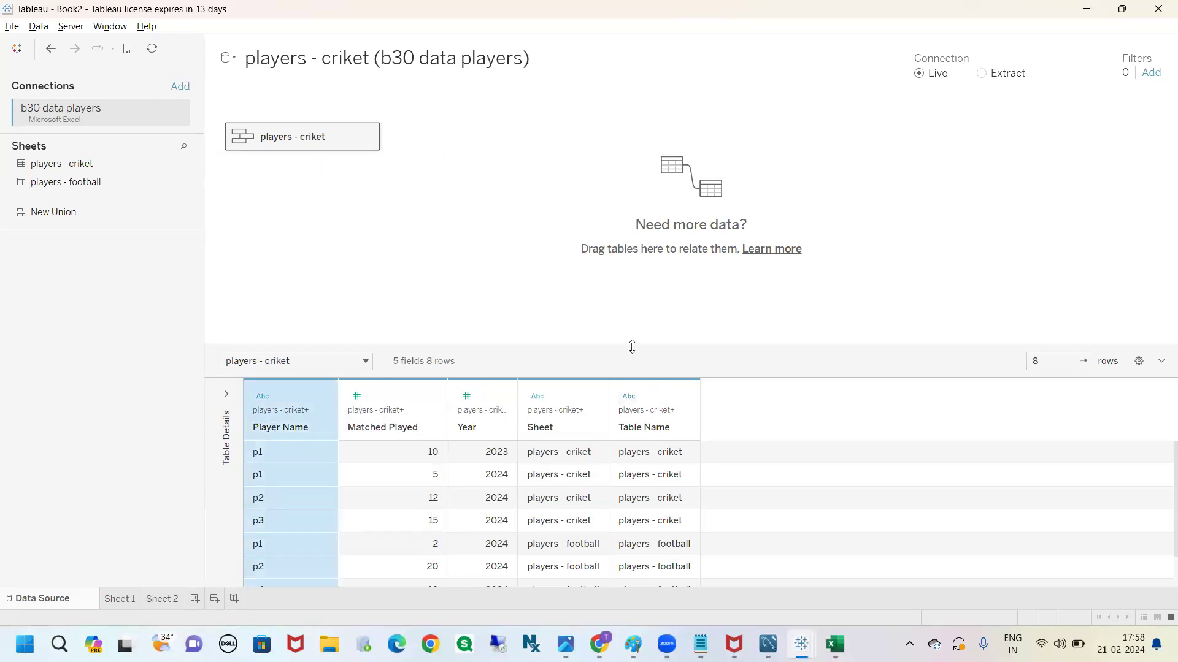
drag(631, 344, 638, 214)
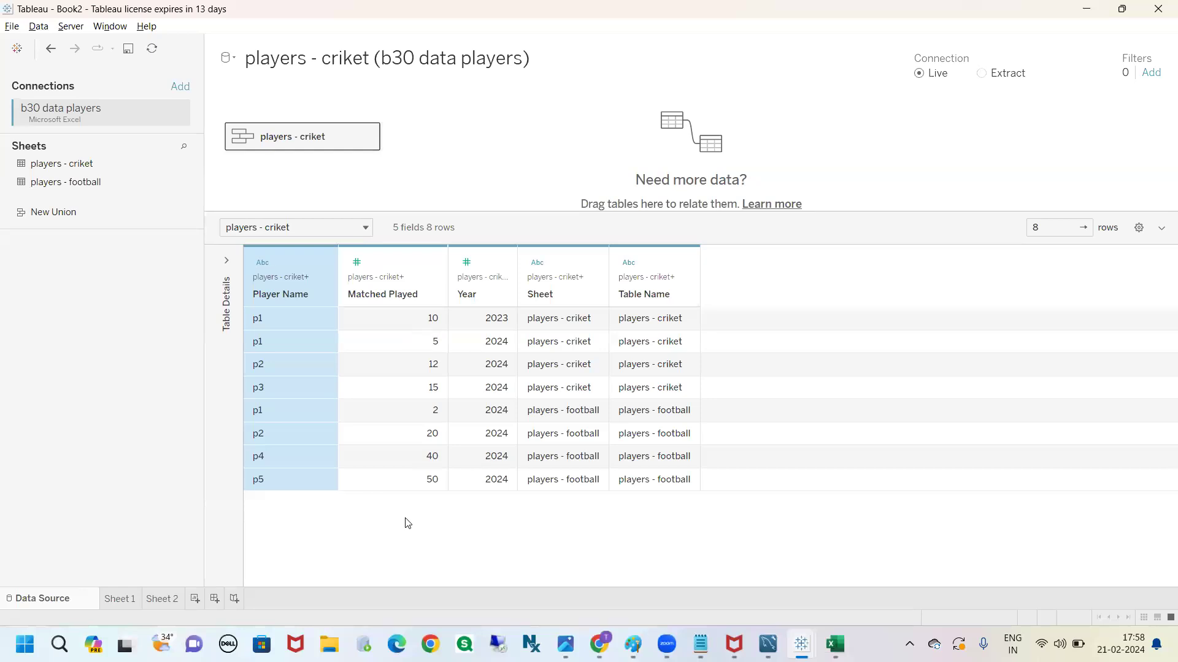
drag(278, 231, 292, 280)
drag(406, 224, 416, 281)
drag(474, 222, 488, 281)
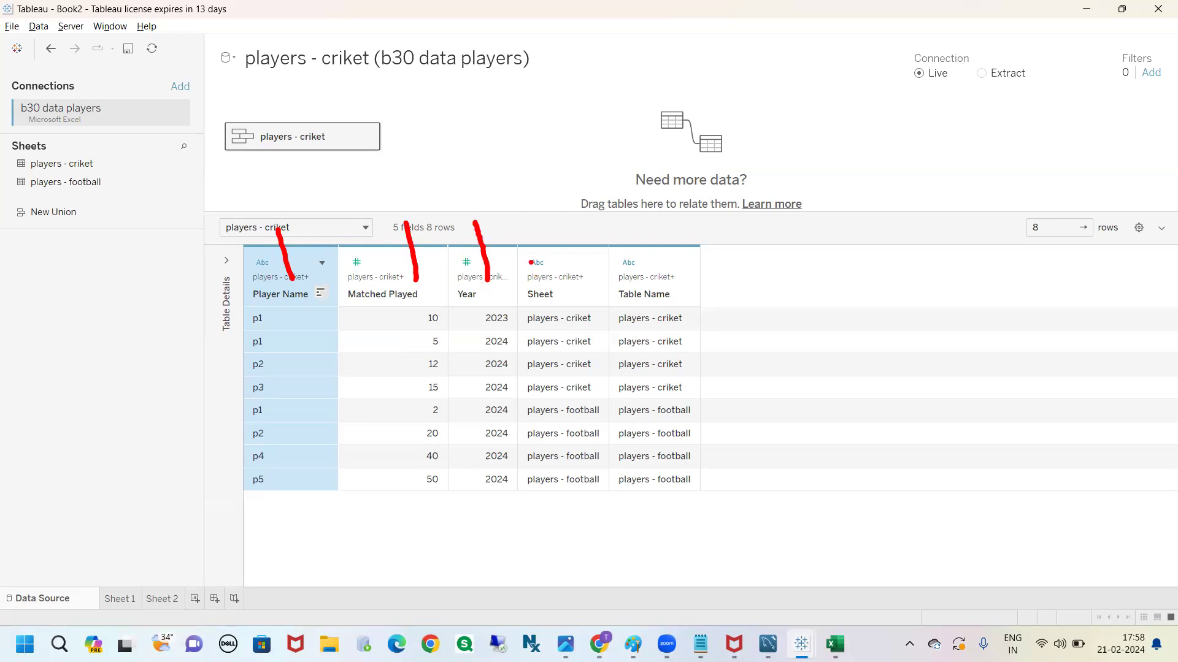
mouse_move(519, 279)
mouse_down()
mouse_move(515, 303)
mouse_move(693, 308)
mouse_move(623, 255)
mouse_move(521, 282)
mouse_up()
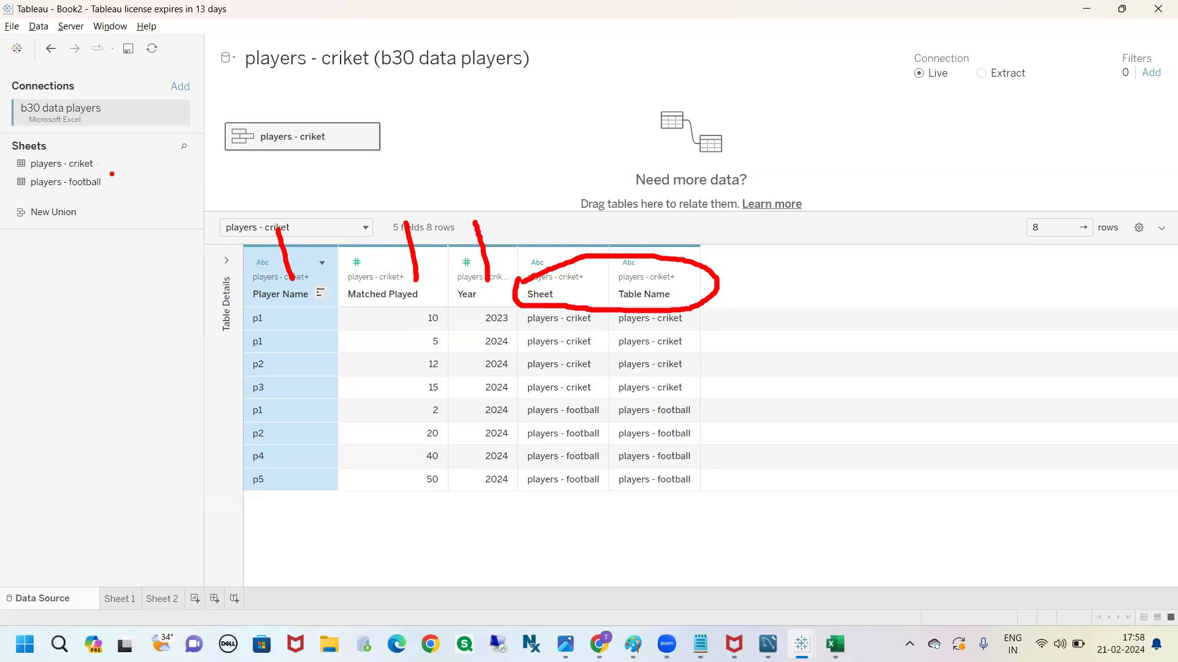
Examine which sheet each p1 row of the unioned data comes from, using the Table Name column
drag(684, 317, 730, 314)
mouse_move(672, 305)
mouse_down()
mouse_move(733, 375)
mouse_move(660, 526)
mouse_up()
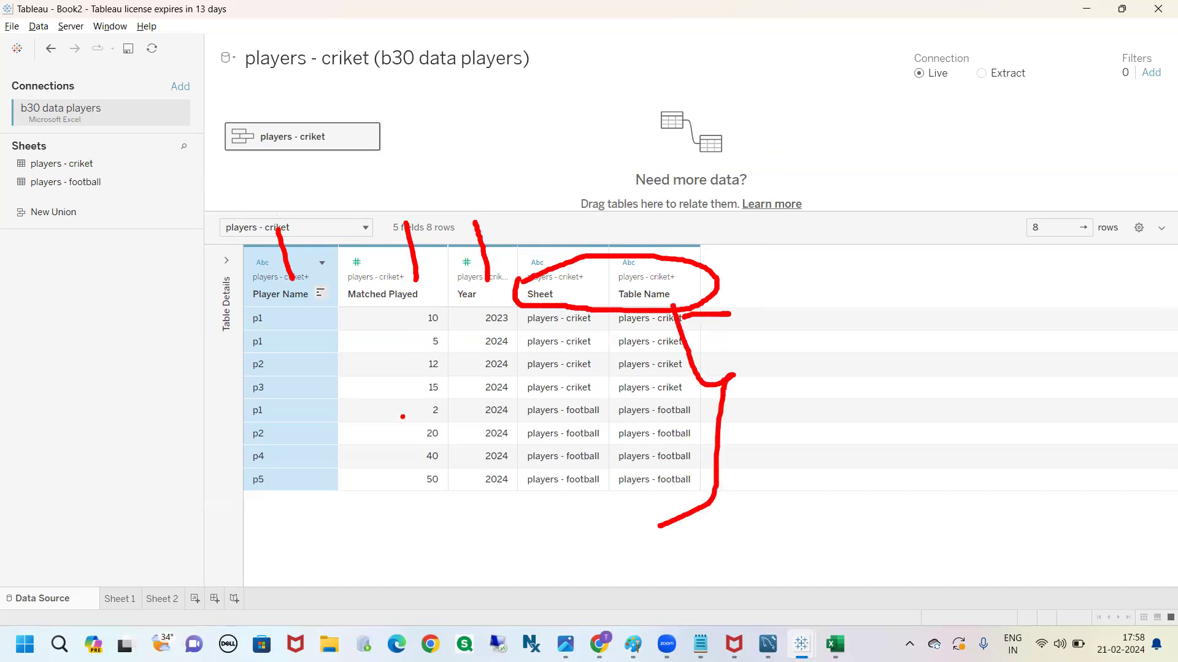
drag(268, 319, 372, 321)
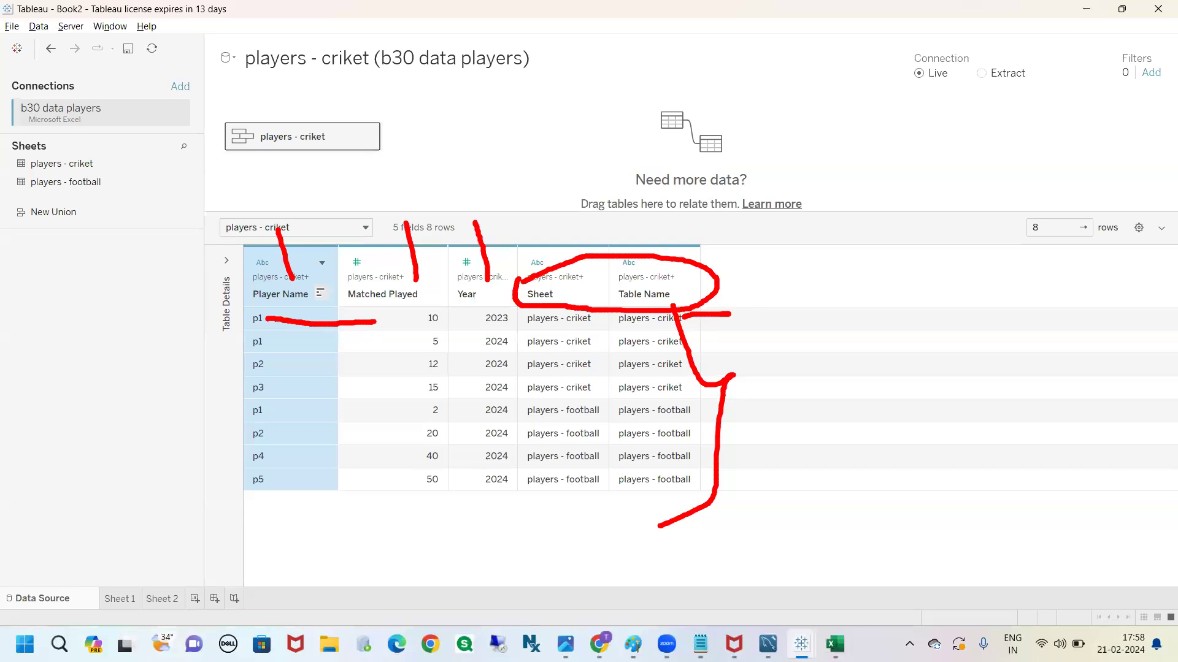
drag(373, 321, 294, 320)
mouse_move(377, 322)
mouse_down()
mouse_move(415, 298)
mouse_move(513, 284)
mouse_move(592, 327)
mouse_move(677, 332)
mouse_move(613, 303)
mouse_move(611, 322)
mouse_up()
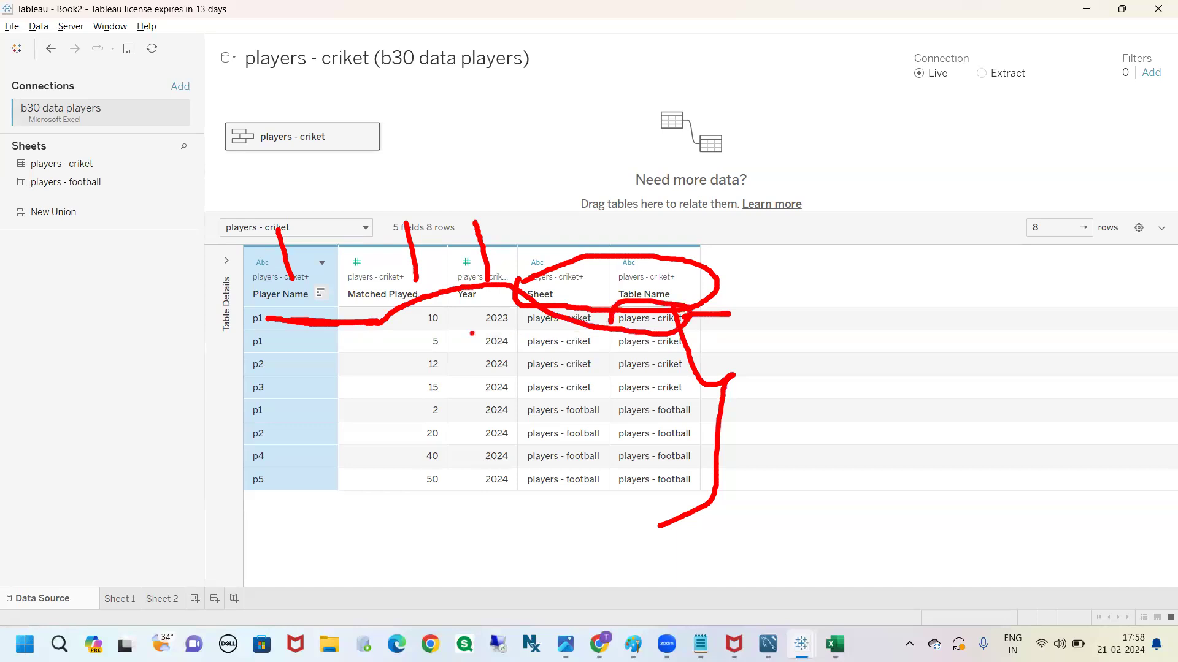
mouse_move(250, 314)
mouse_down()
mouse_move(236, 316)
mouse_move(279, 351)
mouse_move(286, 315)
mouse_move(255, 315)
mouse_up()
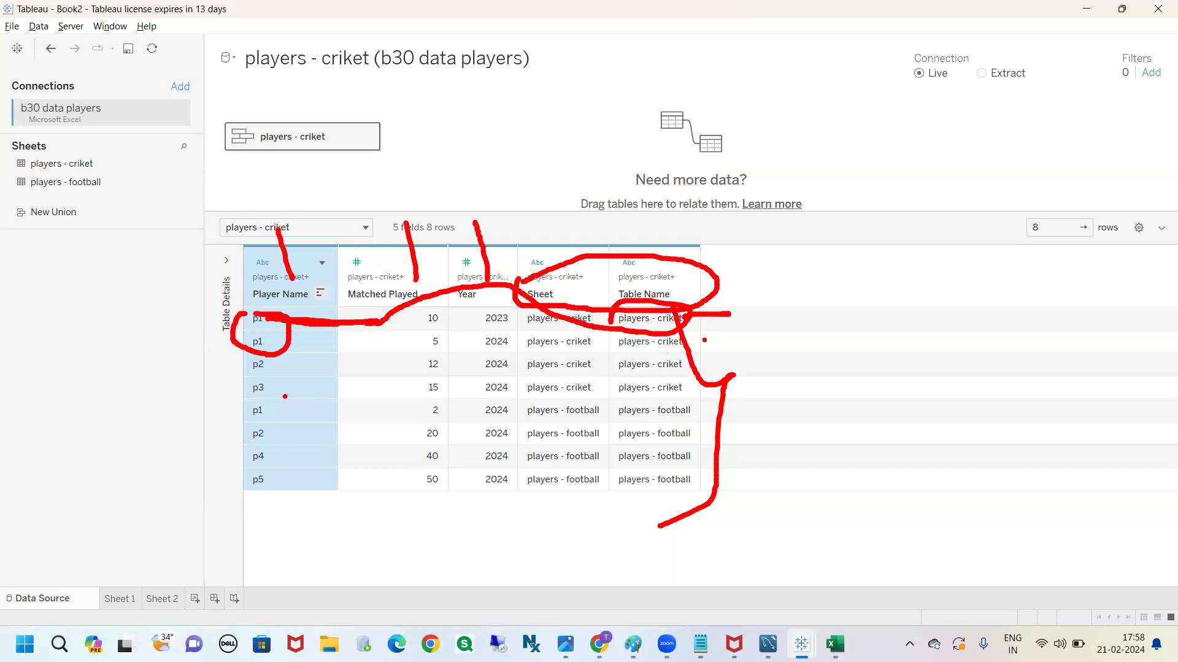
mouse_move(270, 406)
mouse_down()
mouse_move(453, 418)
mouse_move(607, 394)
mouse_move(688, 413)
mouse_move(604, 430)
mouse_move(601, 406)
mouse_up()
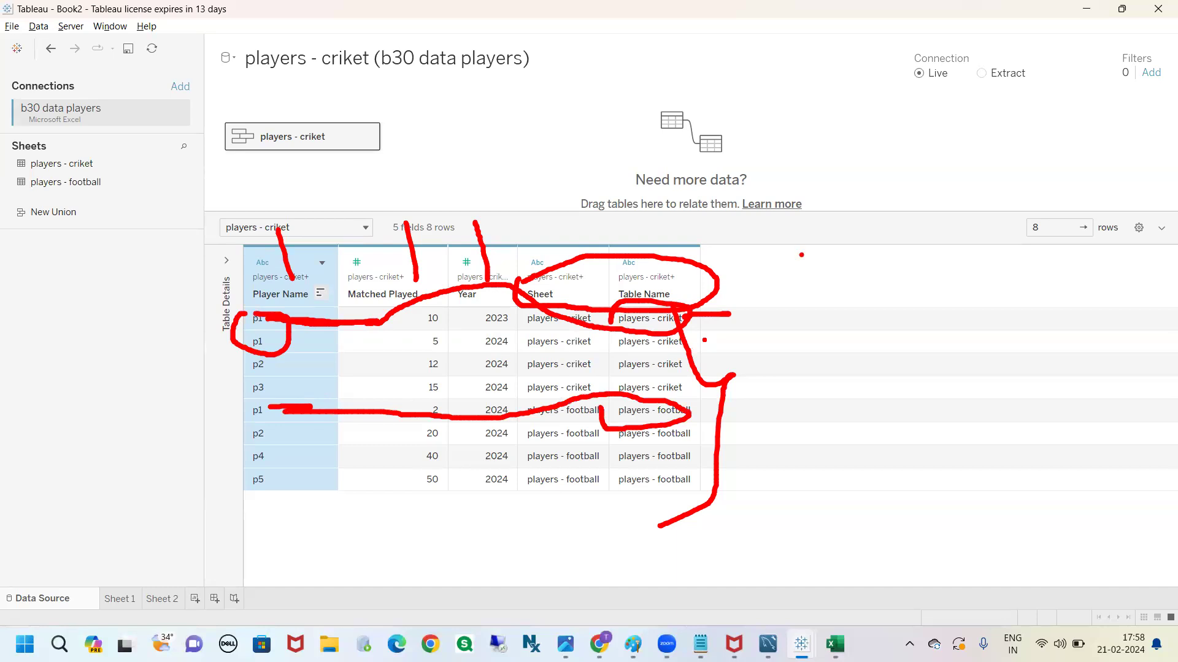
key(Escape)
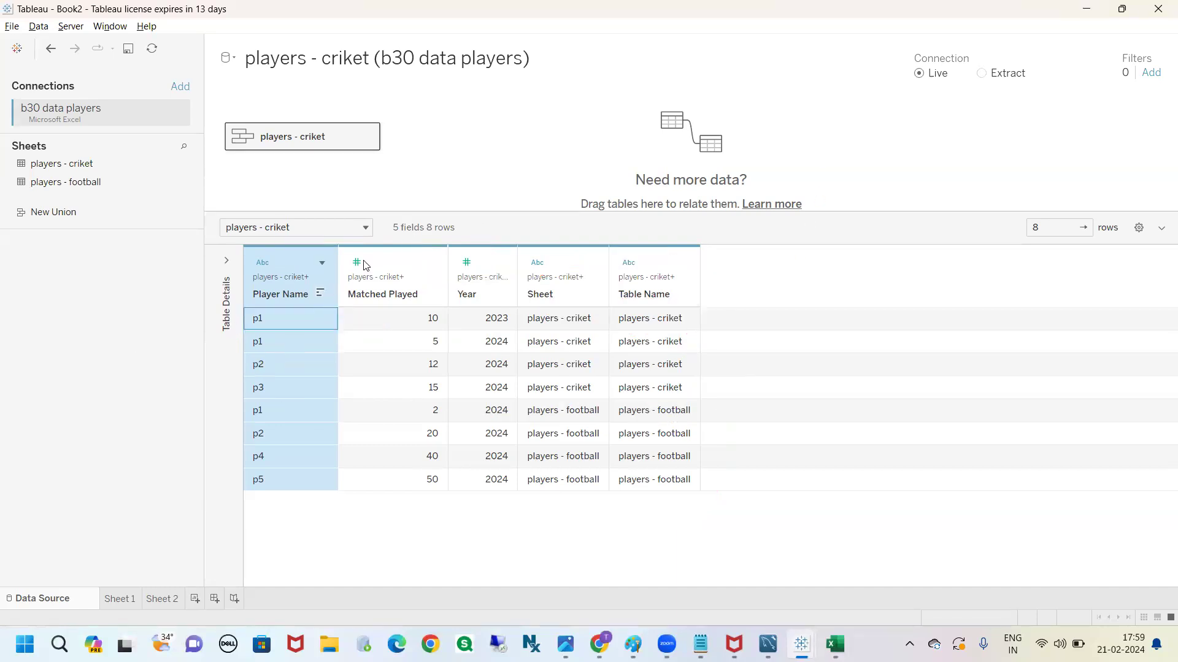
Remove the unioned players - criket table from the data source canvas
click(280, 265)
click(368, 135)
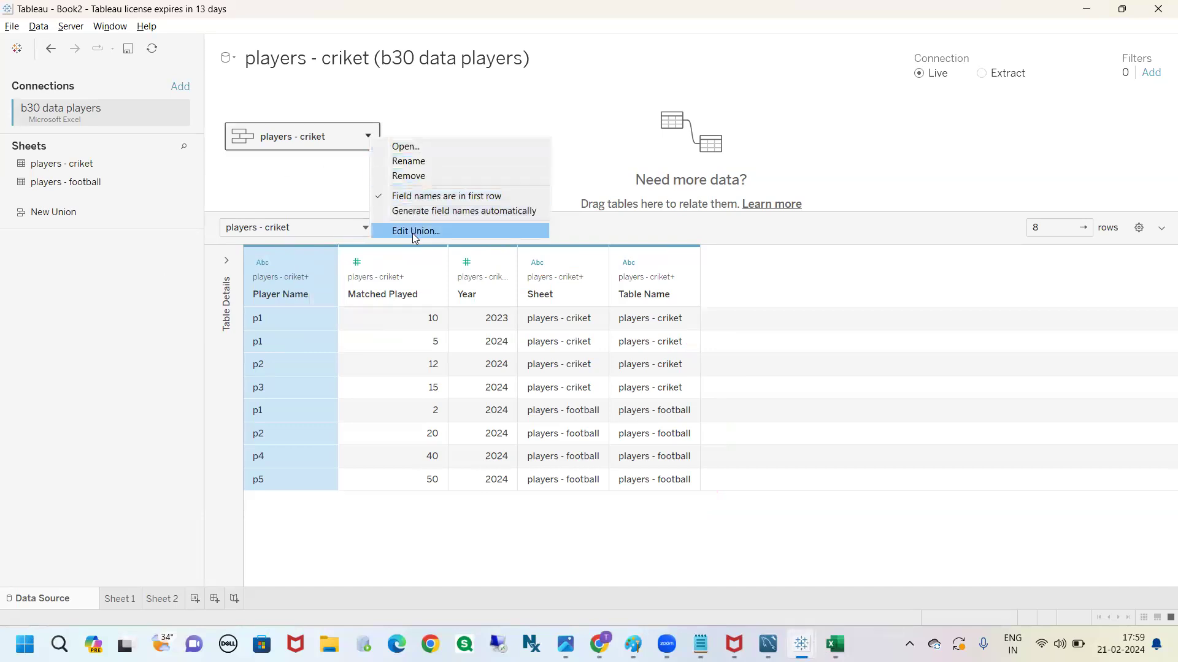
click(408, 176)
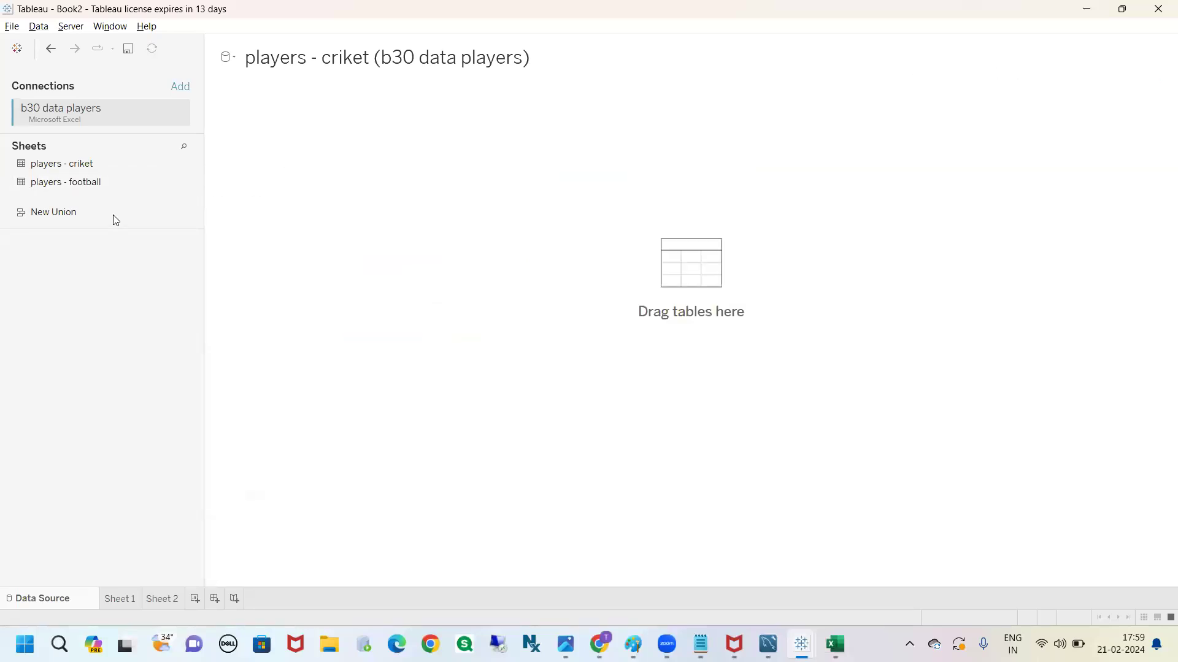
Start a new union and add the players - criket and players - football sheets as its specific tables
click(61, 215)
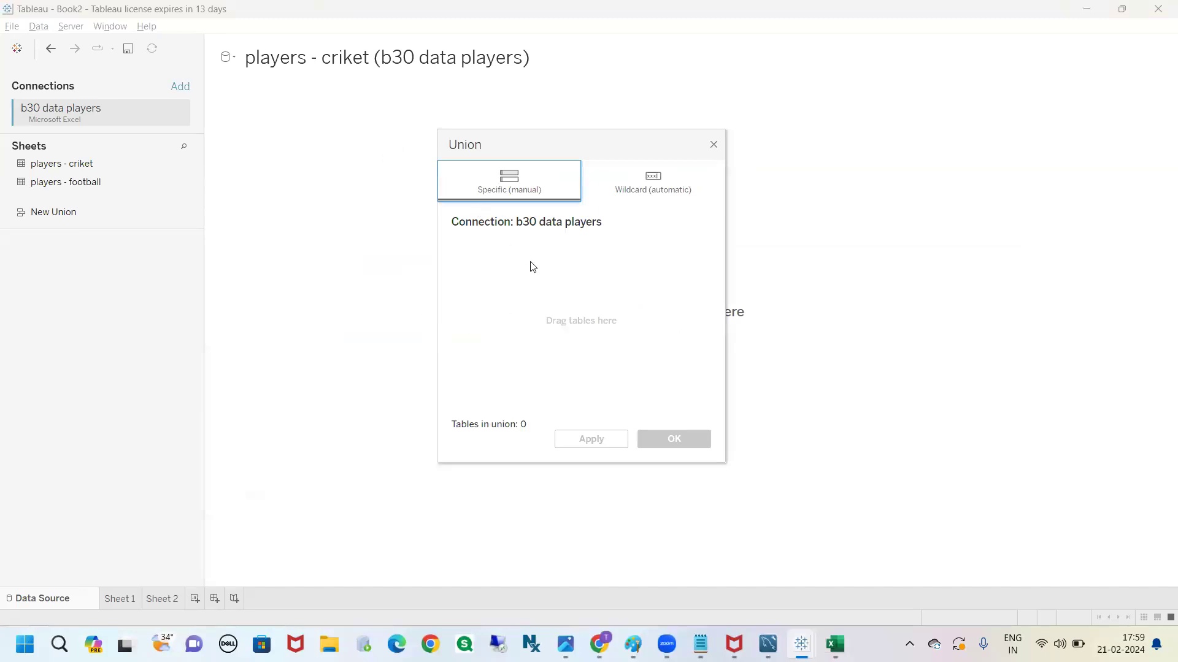
drag(181, 163, 482, 268)
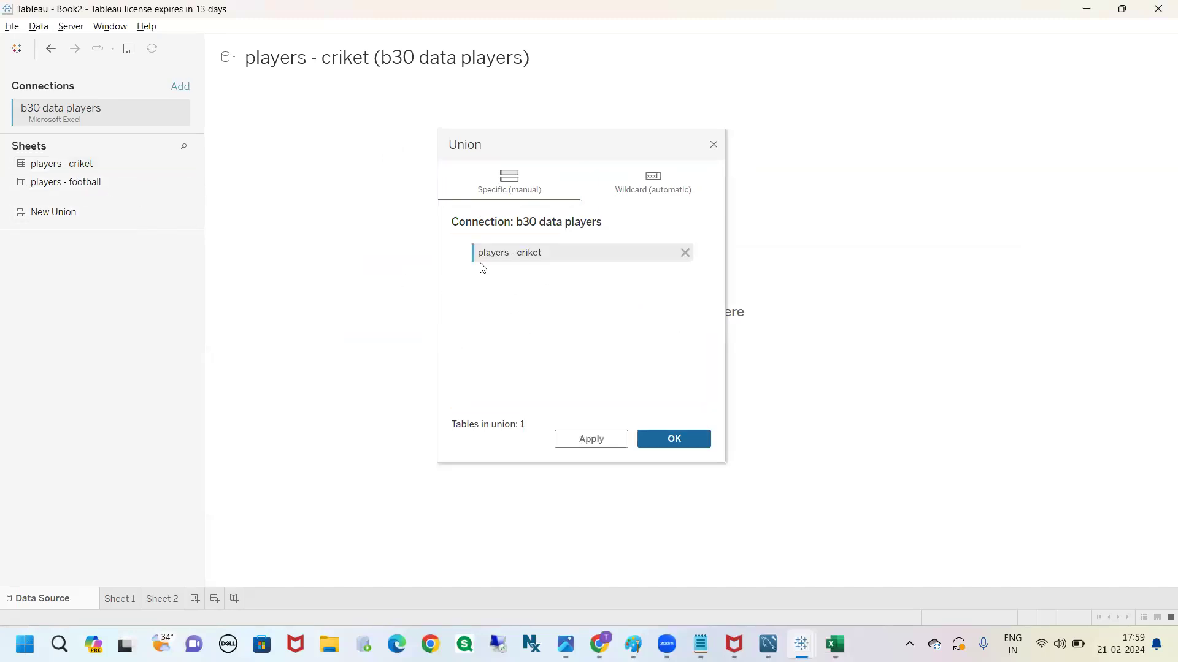
drag(63, 182, 515, 299)
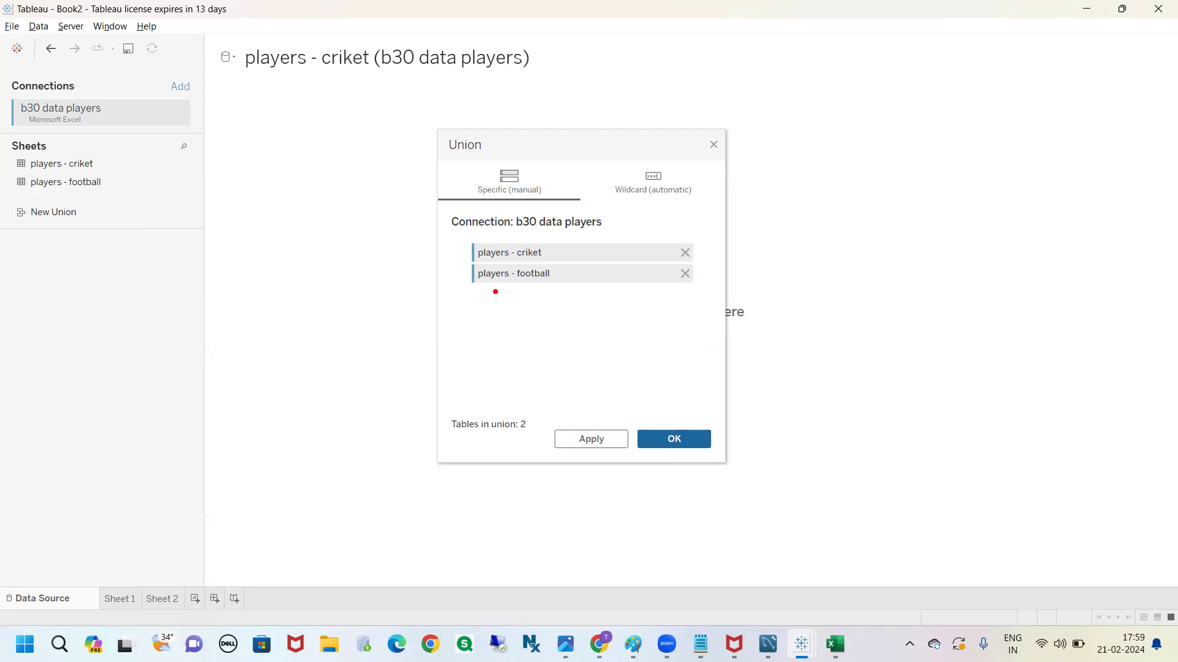
mouse_move(638, 162)
mouse_down()
mouse_move(621, 168)
mouse_move(696, 215)
mouse_move(631, 165)
mouse_move(833, 171)
mouse_move(791, 185)
mouse_up()
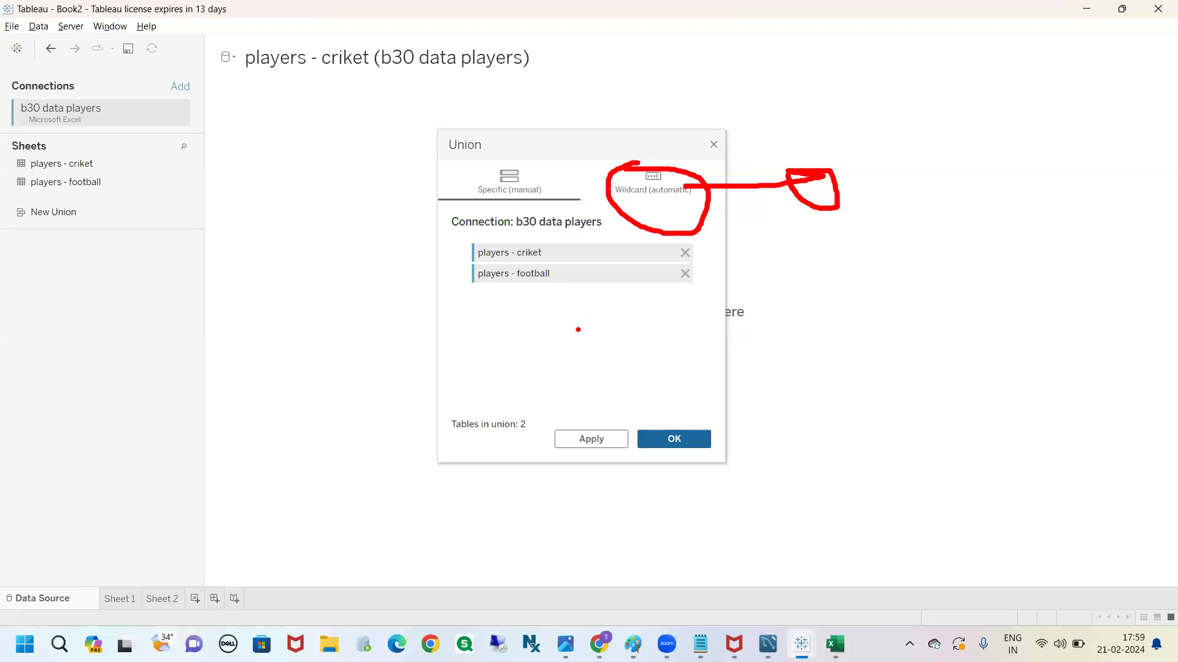
key(Escape)
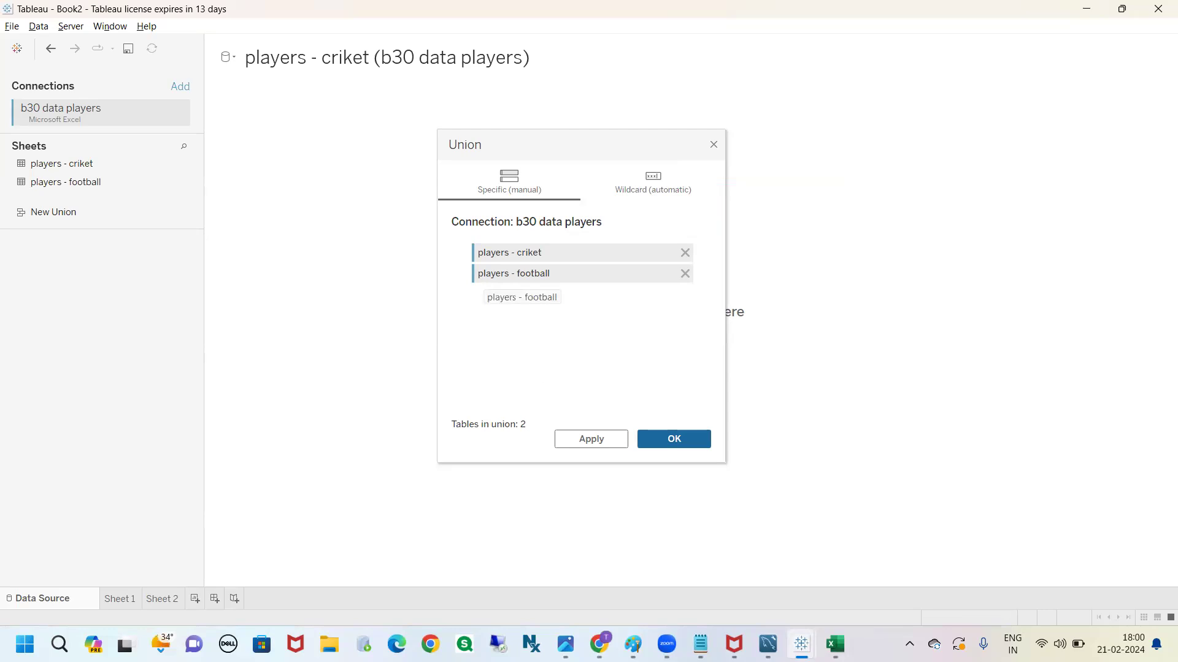
Switch to the b30 data players workbook in Excel and add a new sheet named players - hockey
click(830, 644)
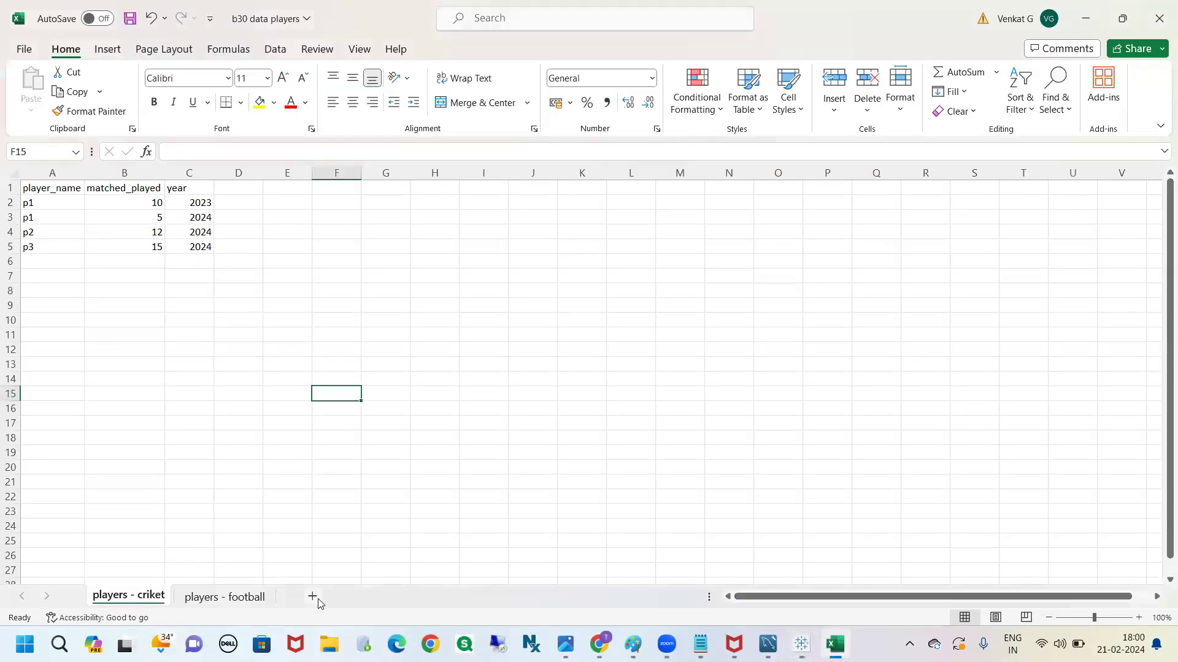
click(315, 598)
drag(212, 595, 331, 596)
double_click(314, 597)
text(players -)
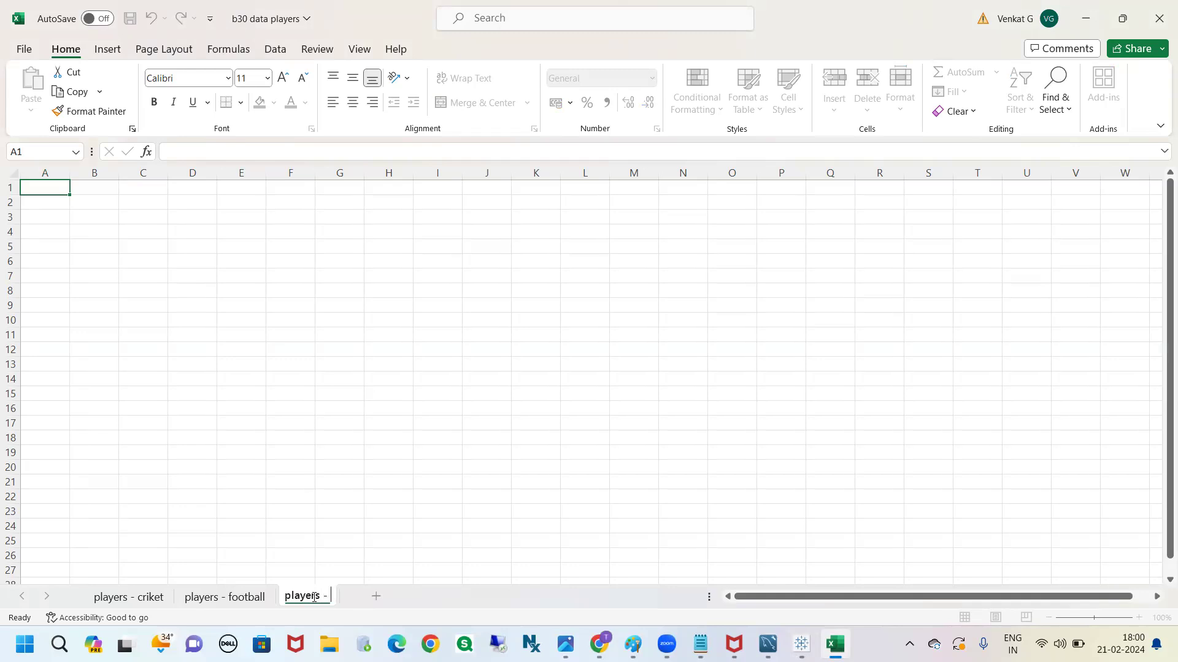
text(hockey)
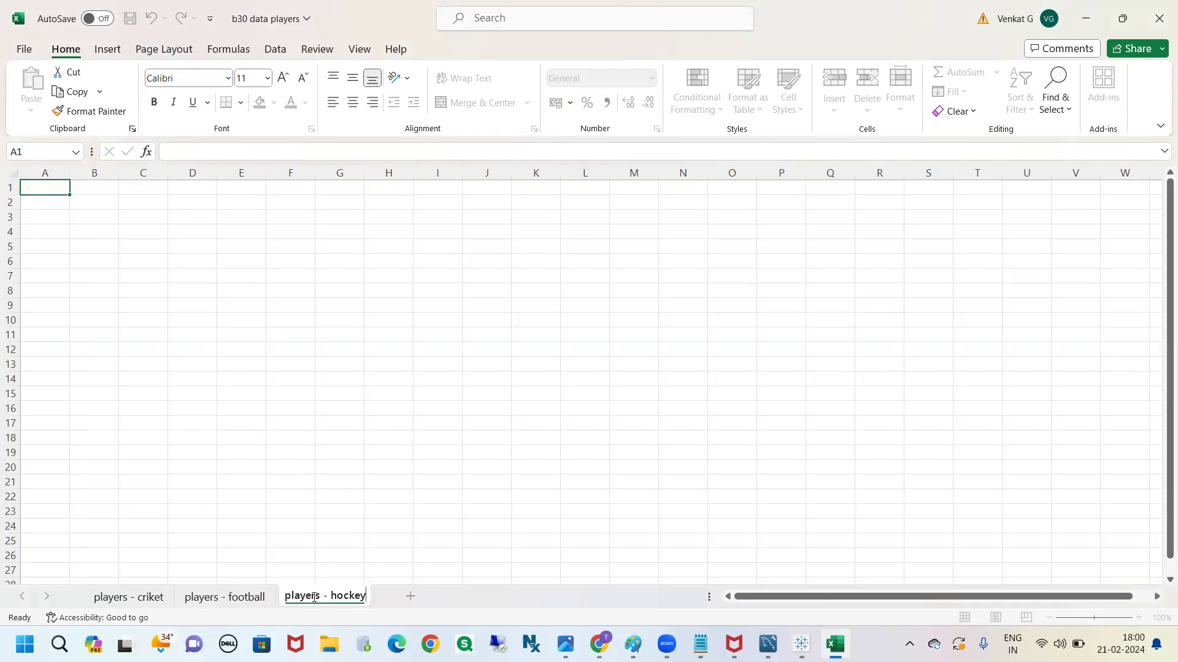
drag(318, 594, 368, 596)
click(372, 572)
Switch back to Tableau, try a wildcard union that includes sheets matching a players pattern, and clear the pattern
key(alt+Tab)
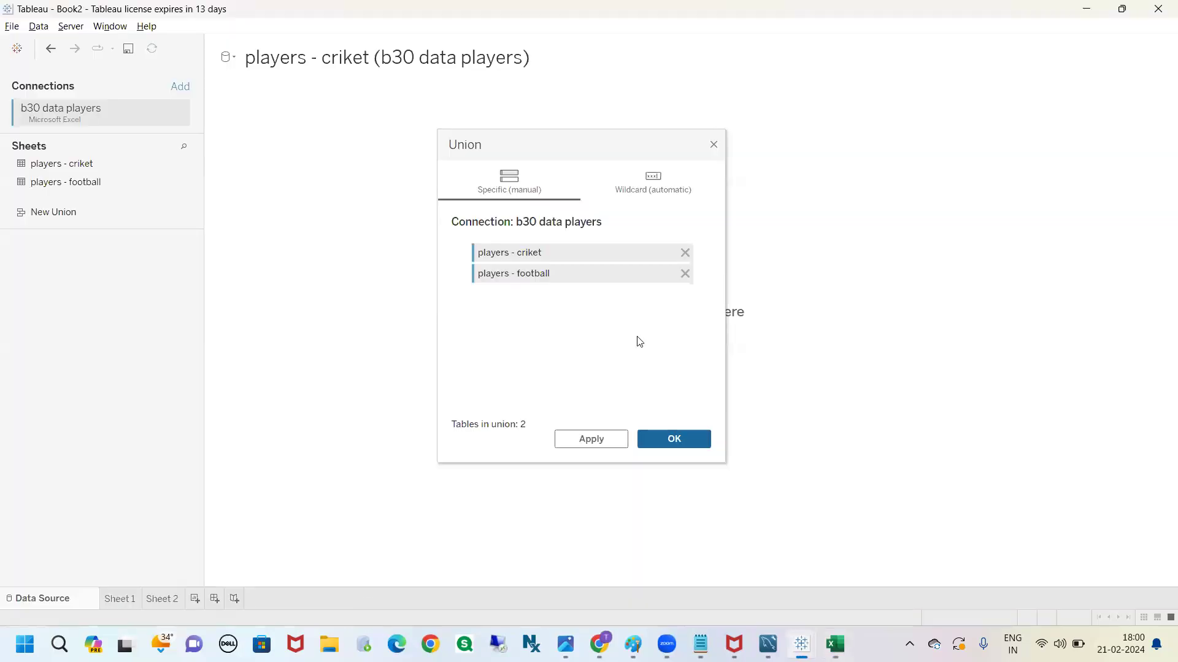
click(636, 195)
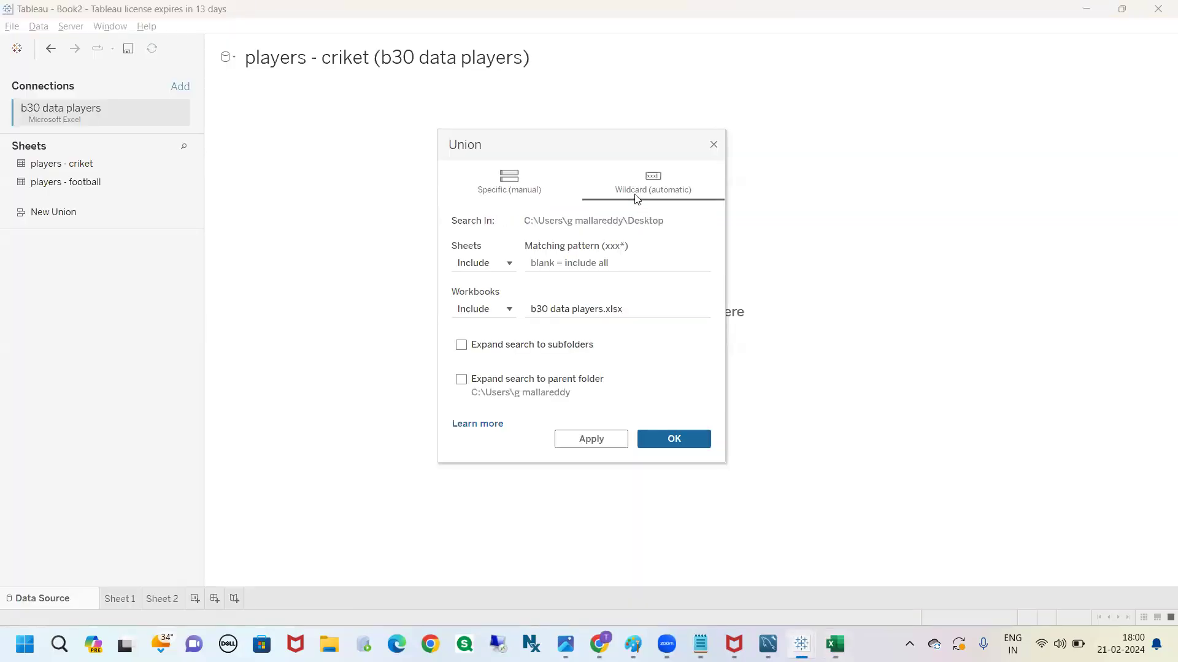
click(509, 265)
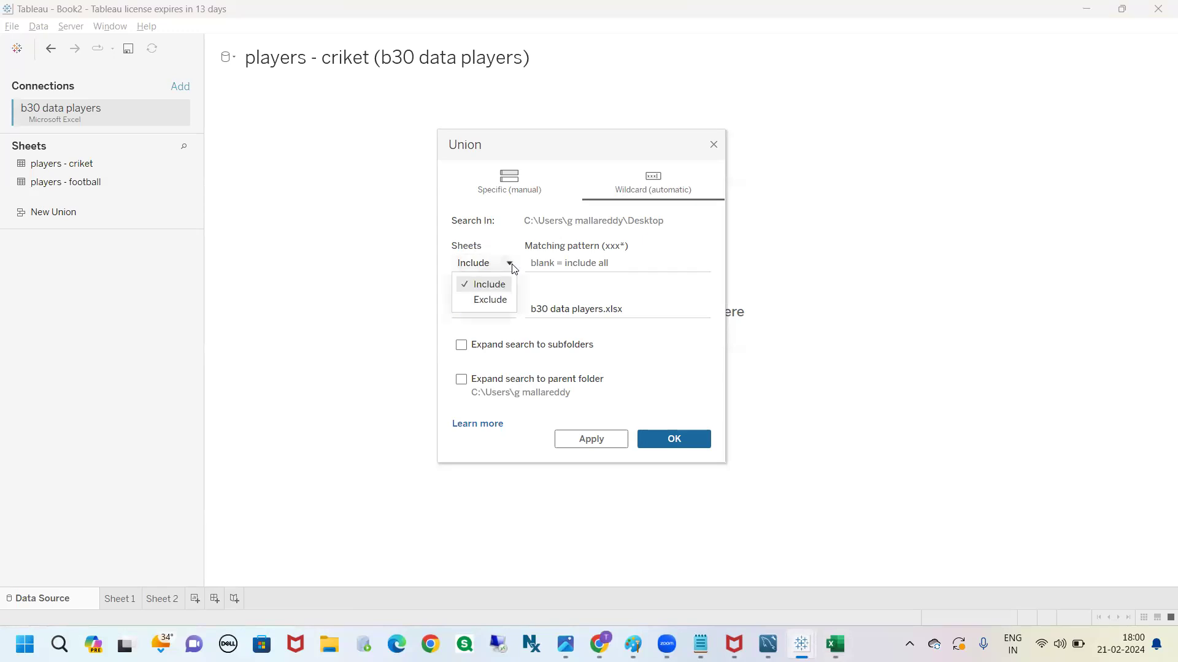
click(512, 268)
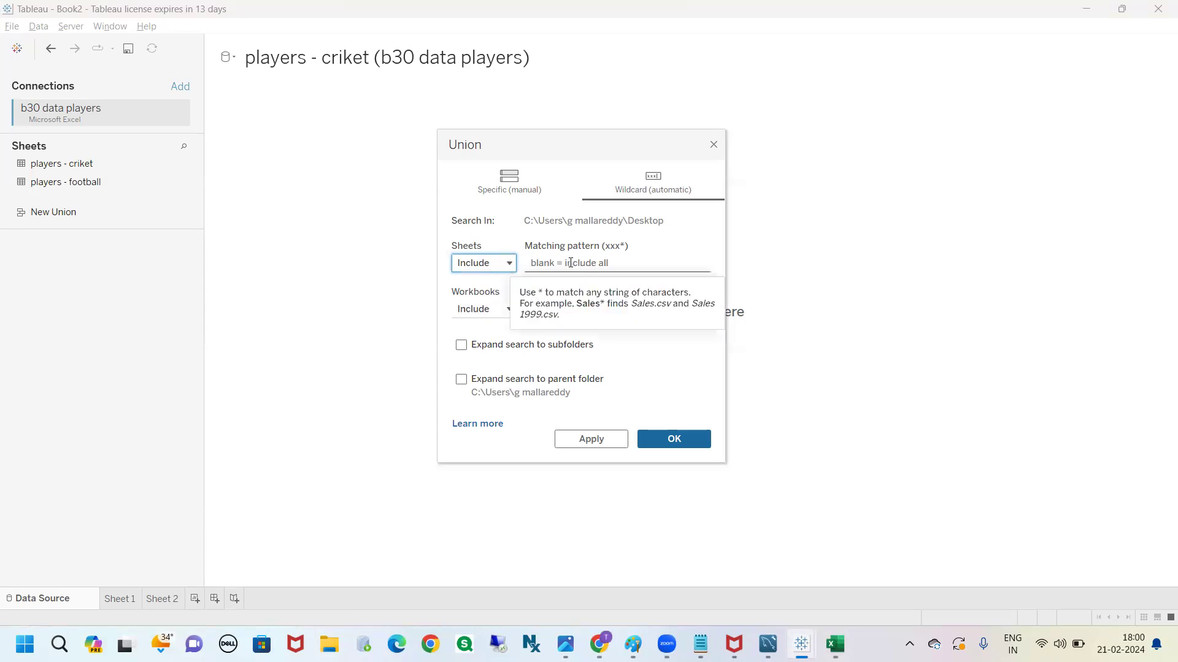
click(592, 261)
text(players)
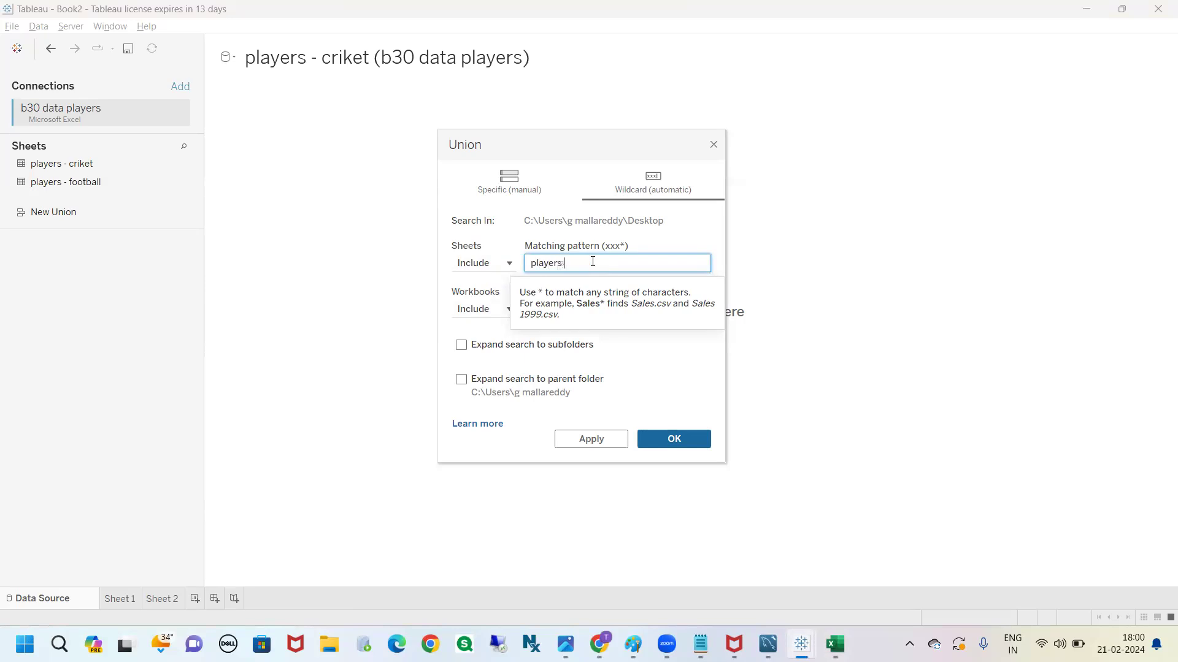
text( ***)
key(BackSpace)
key(BackSpace)
key(BackSpace)
key(BackSpace)
key(BackSpace)
key(BackSpace)
key(BackSpace)
key(BackSpace)
key(BackSpace)
key(BackSpace)
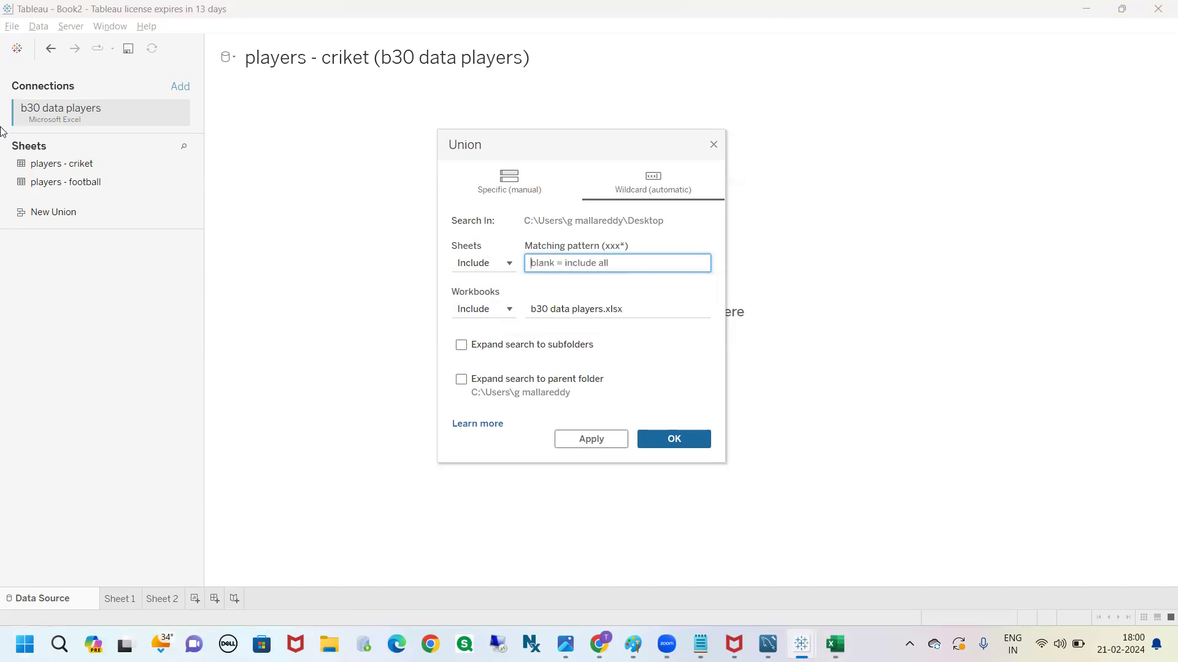
Switch to Excel to check the workbook's players sheets, and return to Tableau's union dialog
mouse_move(809, 641)
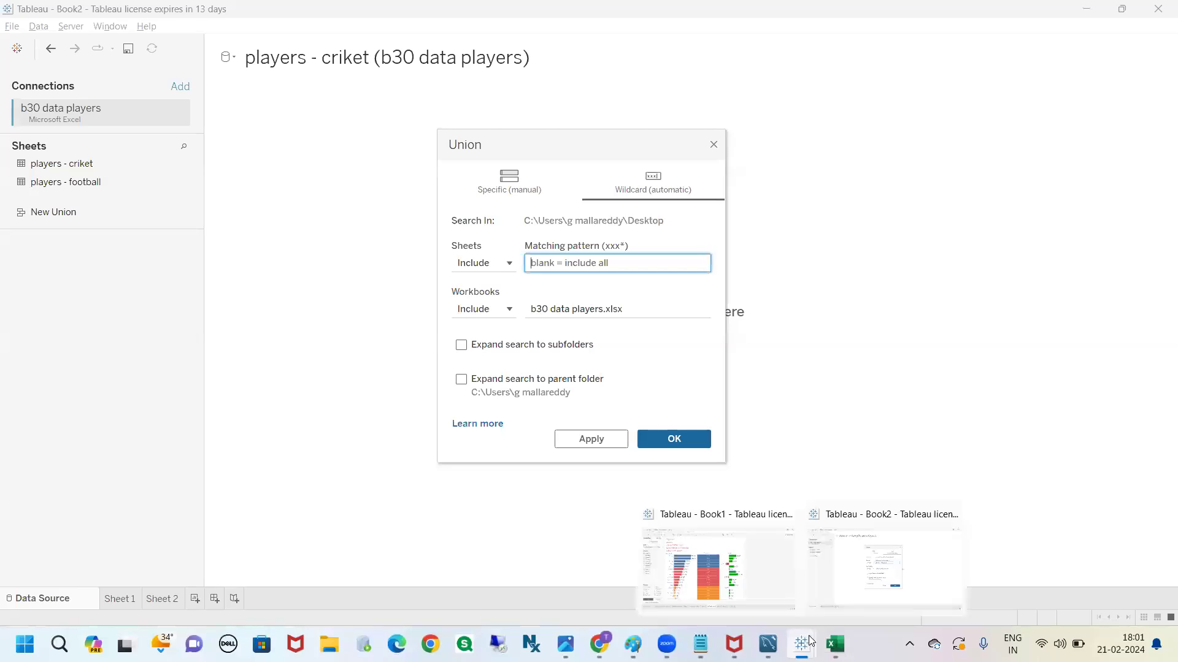
click(835, 644)
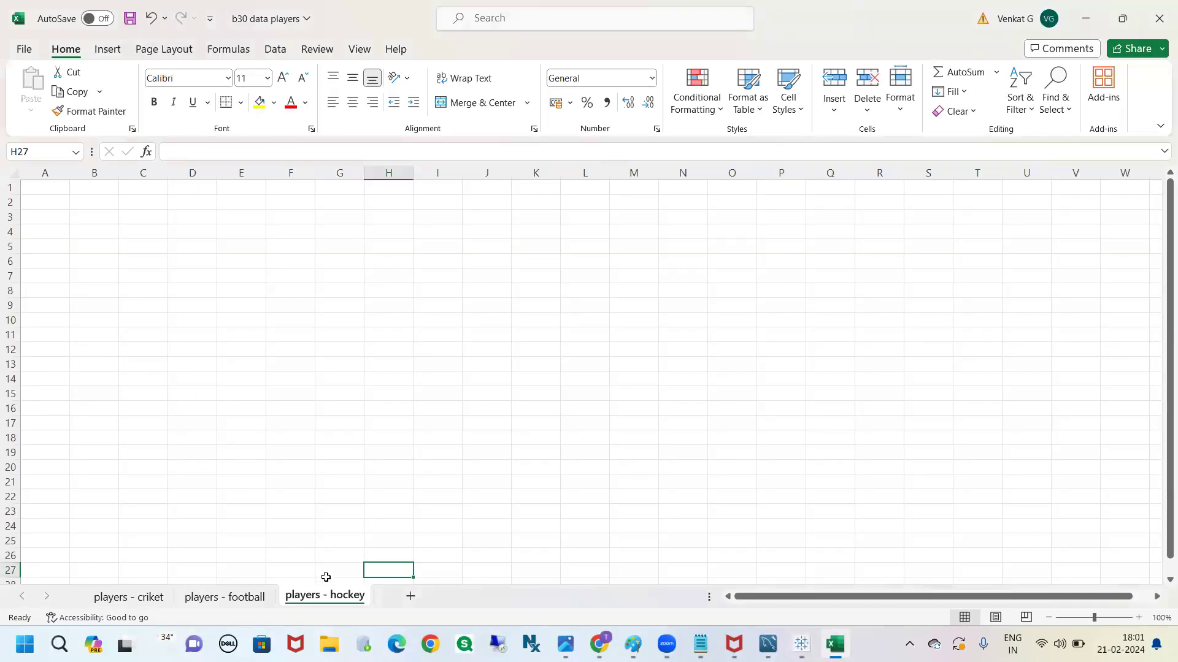
key(alt+Tab)
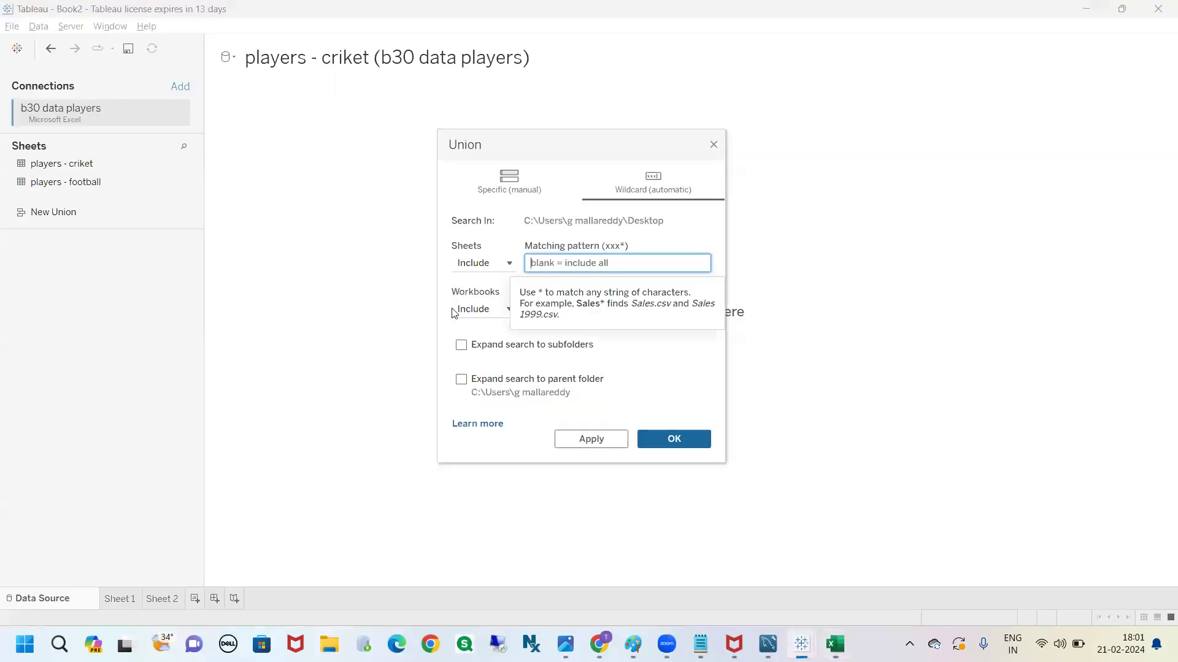
Go back to the specific (manual) union and create it from the players - criket and players - football tables
click(538, 184)
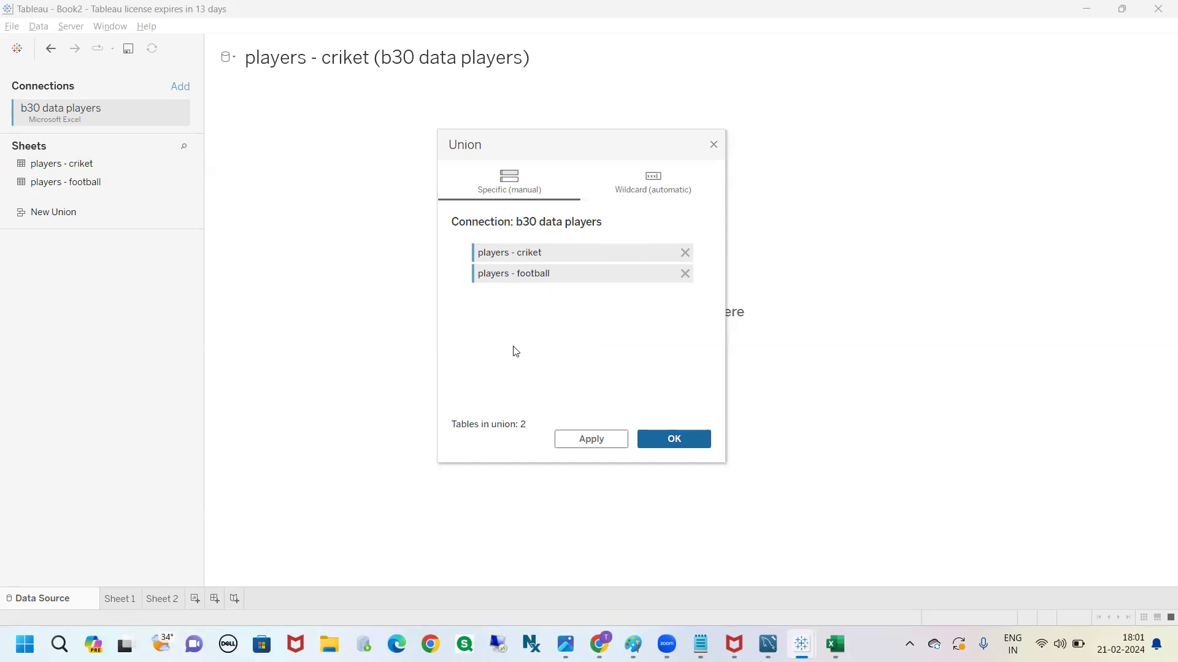
mouse_move(505, 144)
mouse_down()
mouse_move(481, 137)
mouse_move(504, 137)
mouse_up()
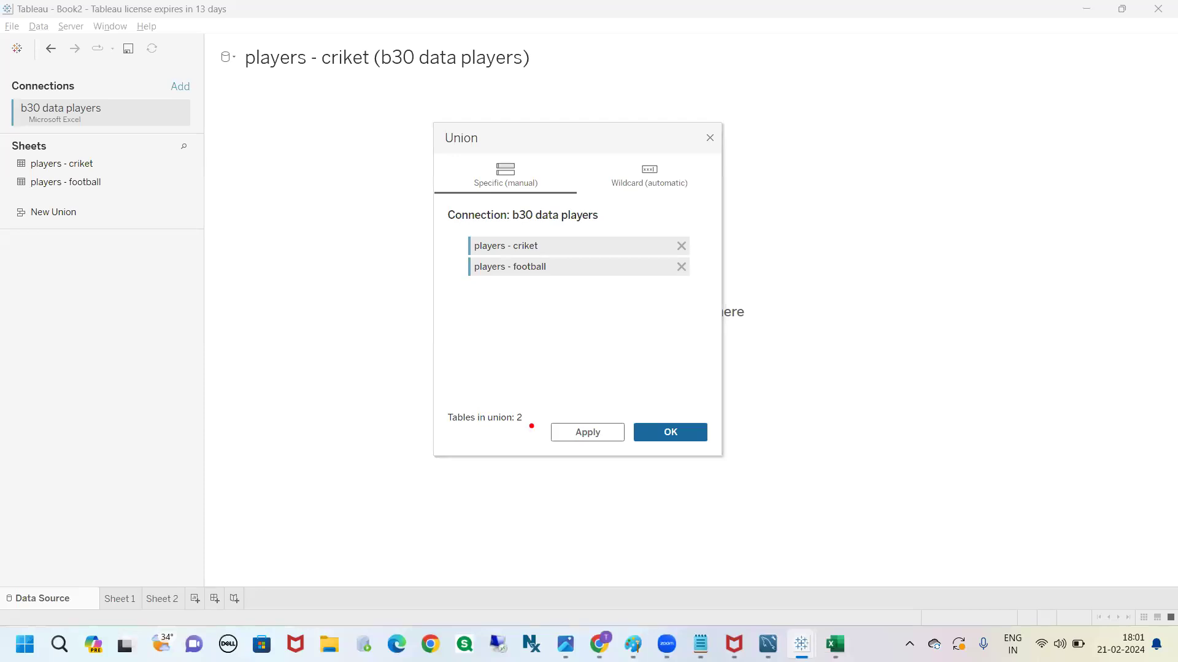
mouse_move(466, 434)
mouse_down()
mouse_move(533, 405)
mouse_move(518, 437)
mouse_up()
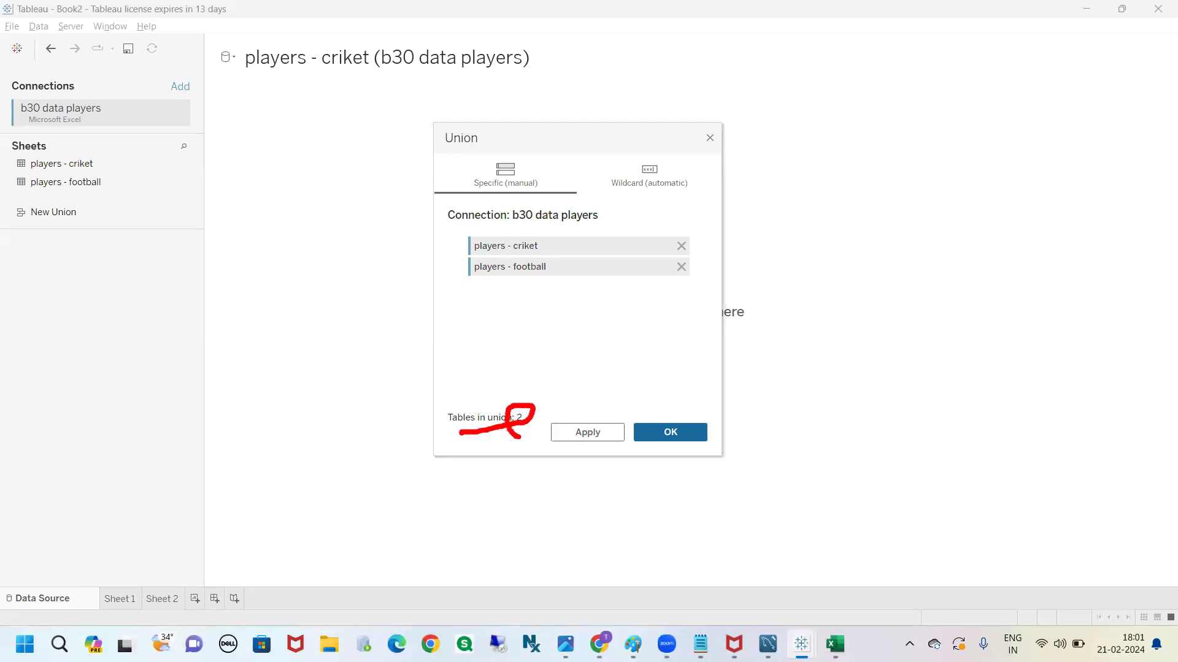
key(Escape)
click(658, 440)
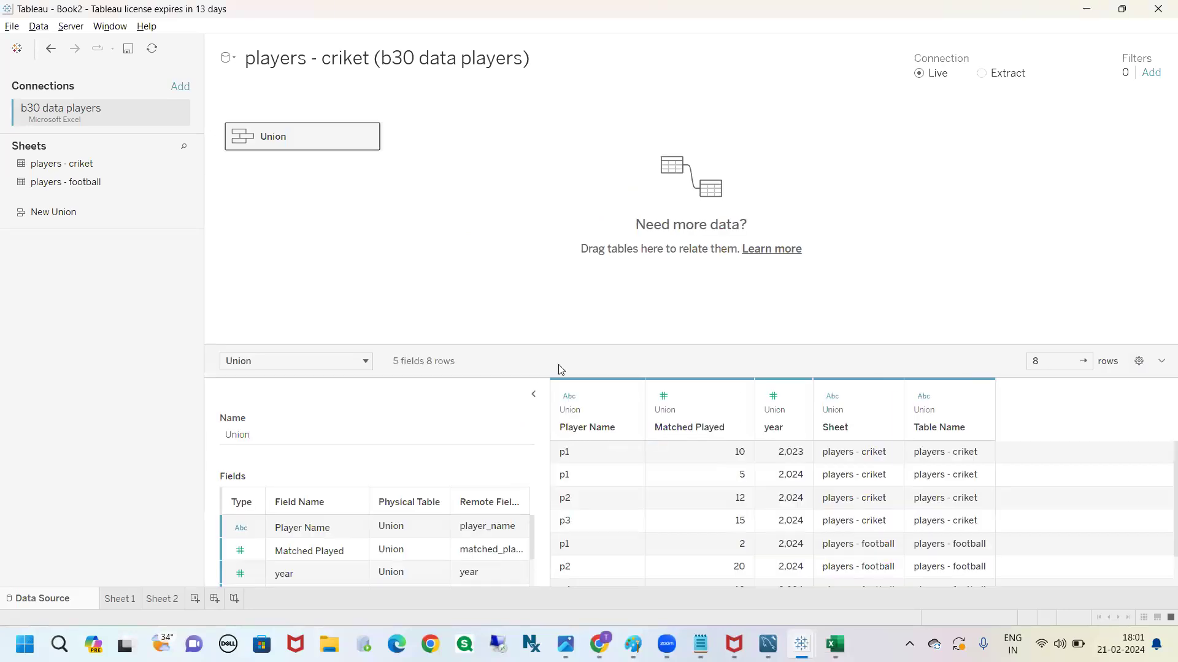
Resize the data grid and examine the rows and columns of the new Union table
drag(570, 344, 570, 203)
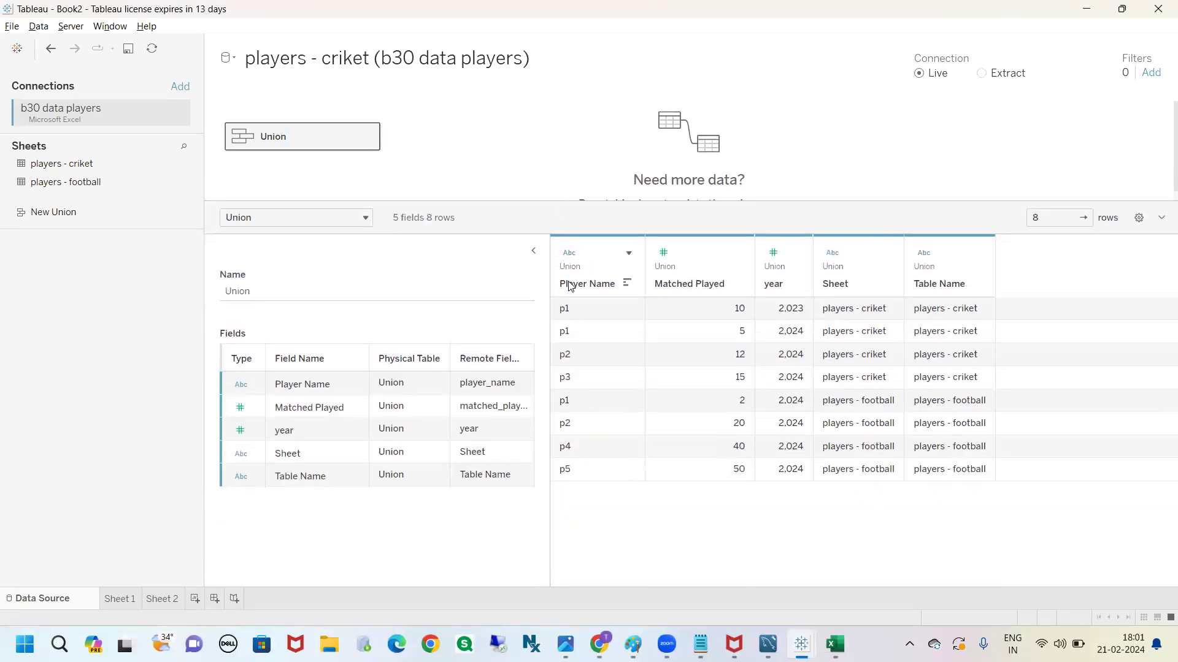
drag(570, 303, 873, 459)
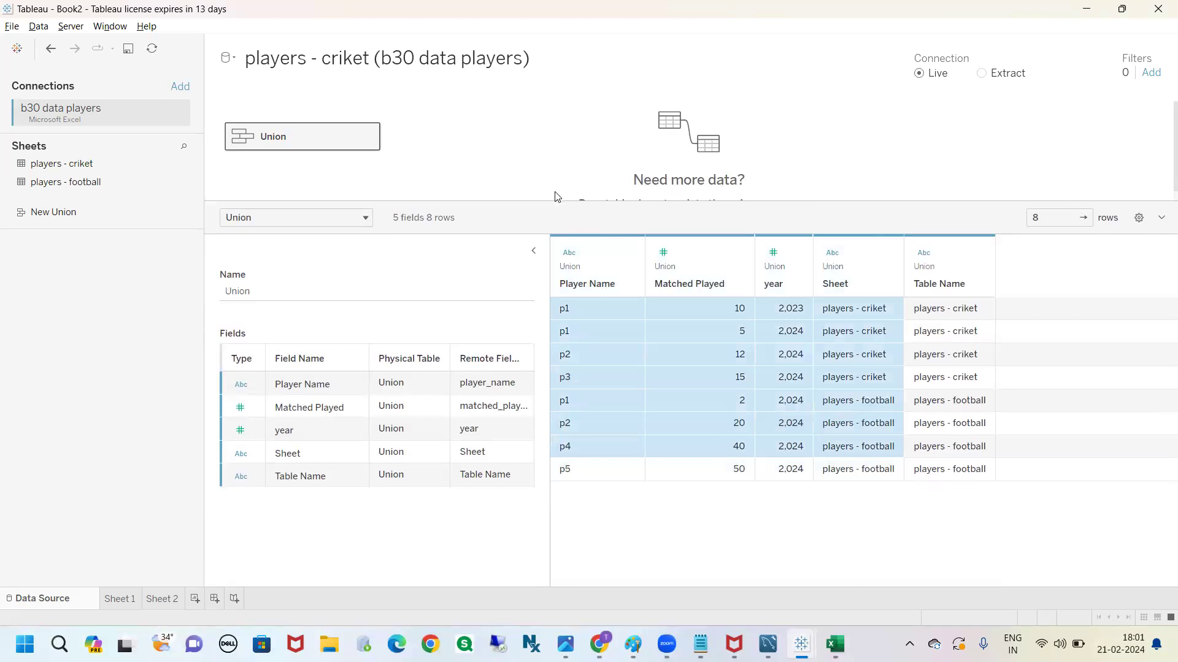
drag(557, 201, 552, 255)
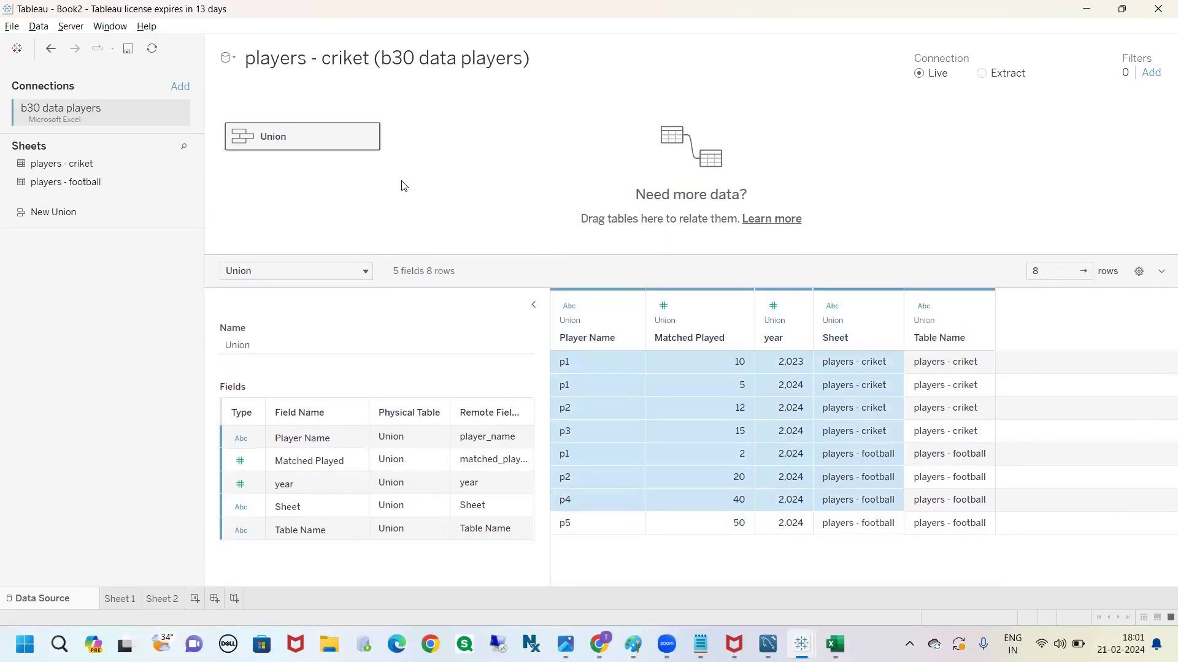
Edit the union to try adding players - football a second time, remove that duplicate, and close the dialog
click(368, 137)
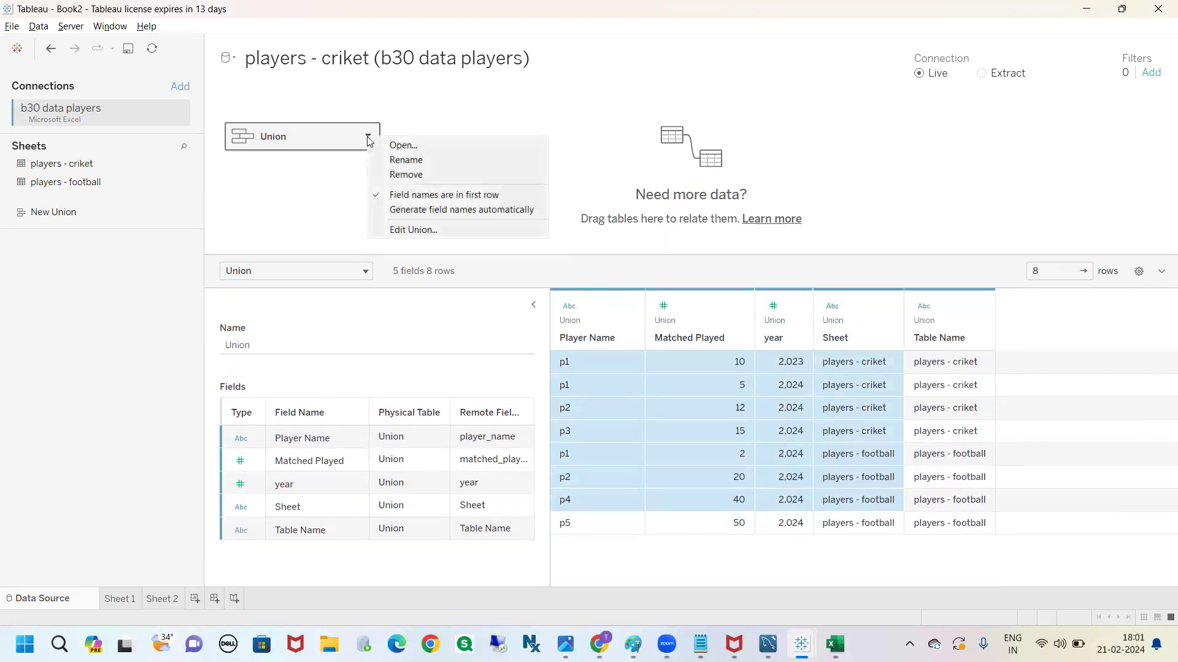
click(399, 230)
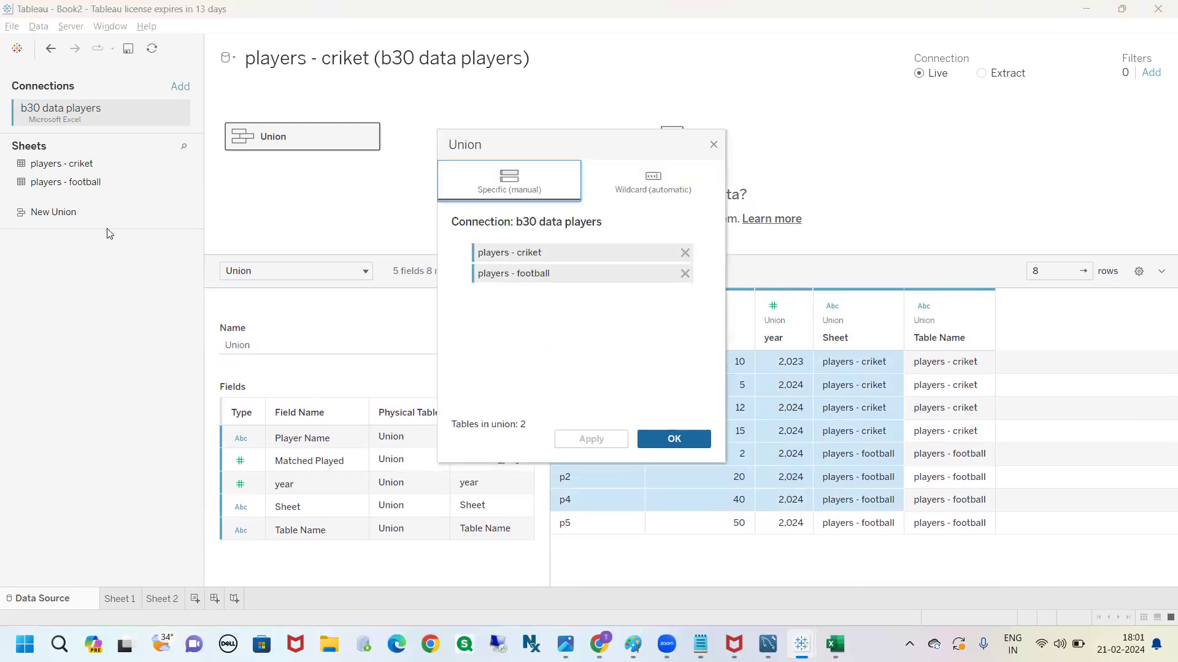
drag(84, 186, 508, 326)
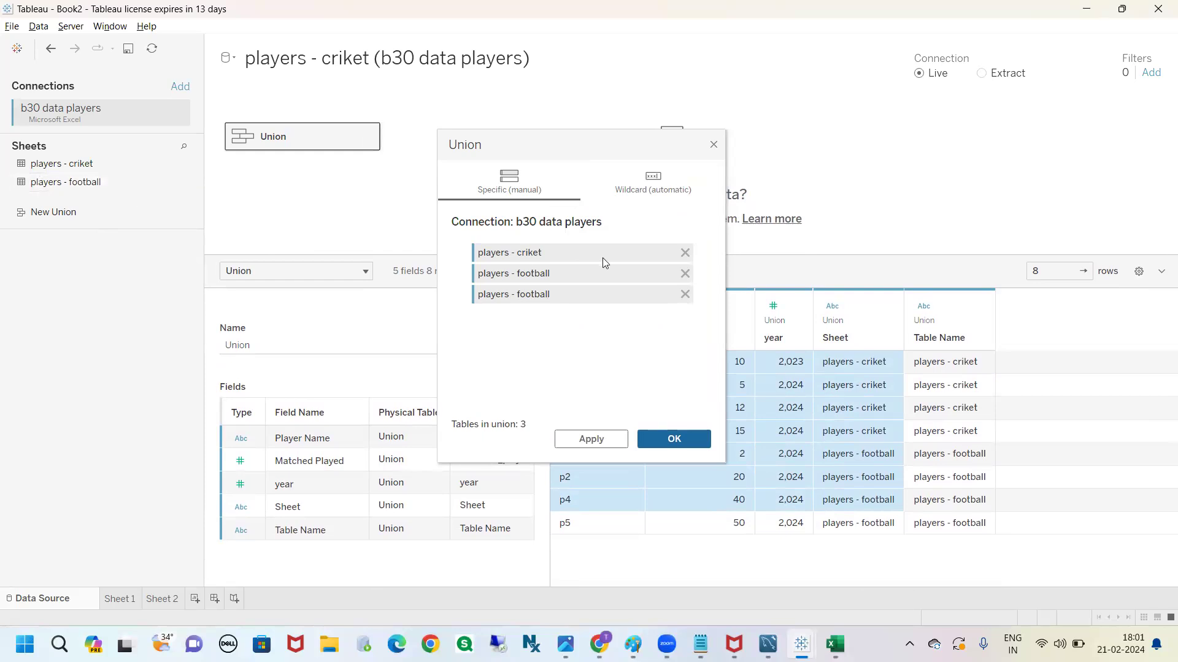
click(685, 294)
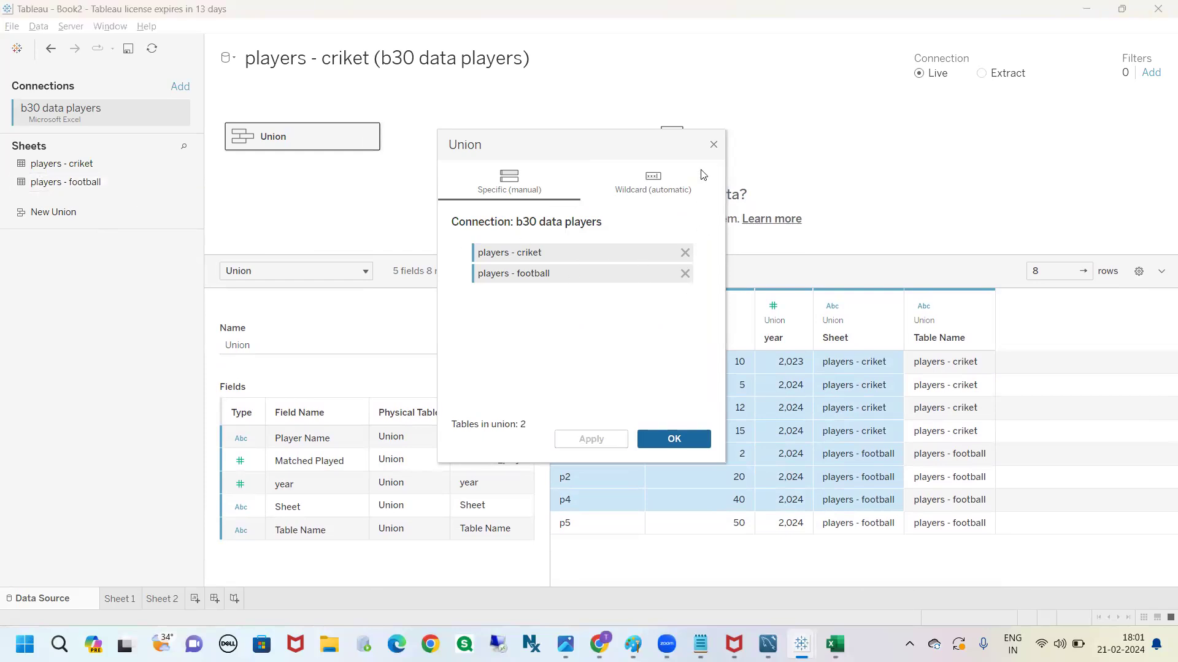
click(712, 146)
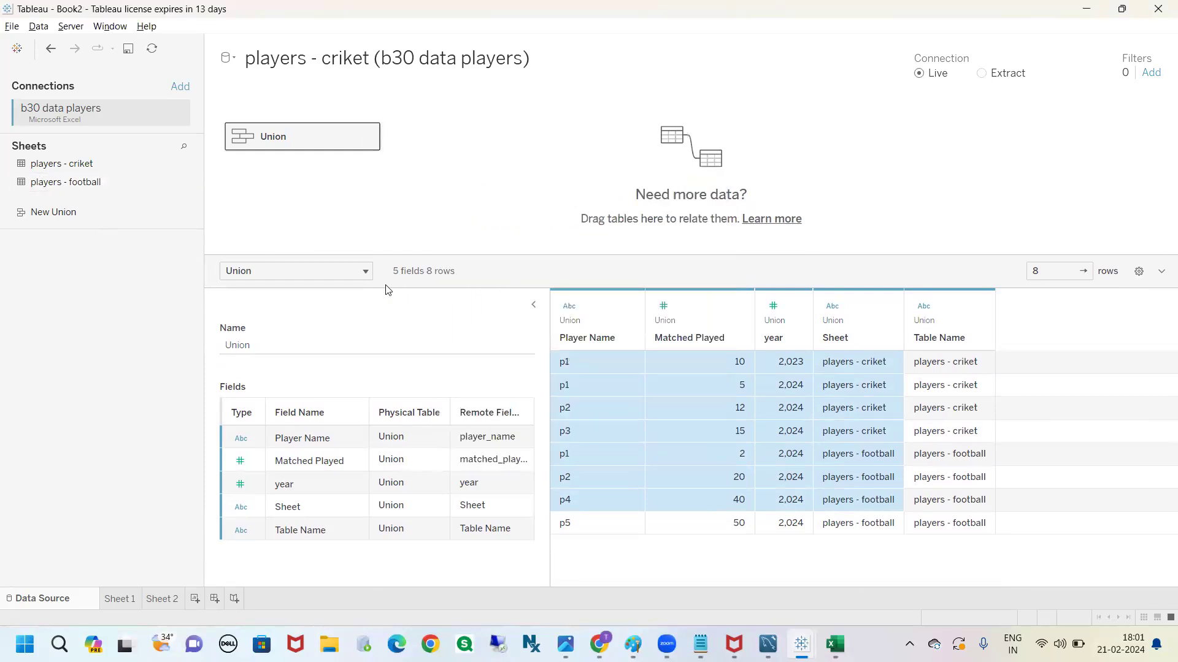
Collapse the table details beside the Union data grid
click(535, 306)
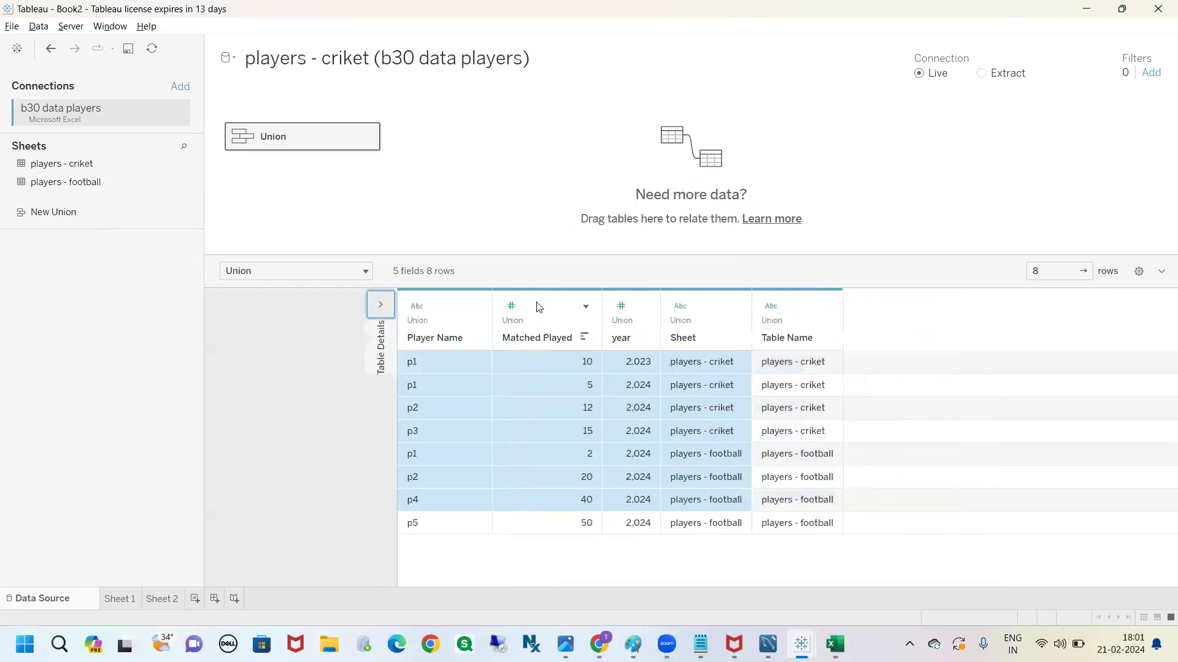
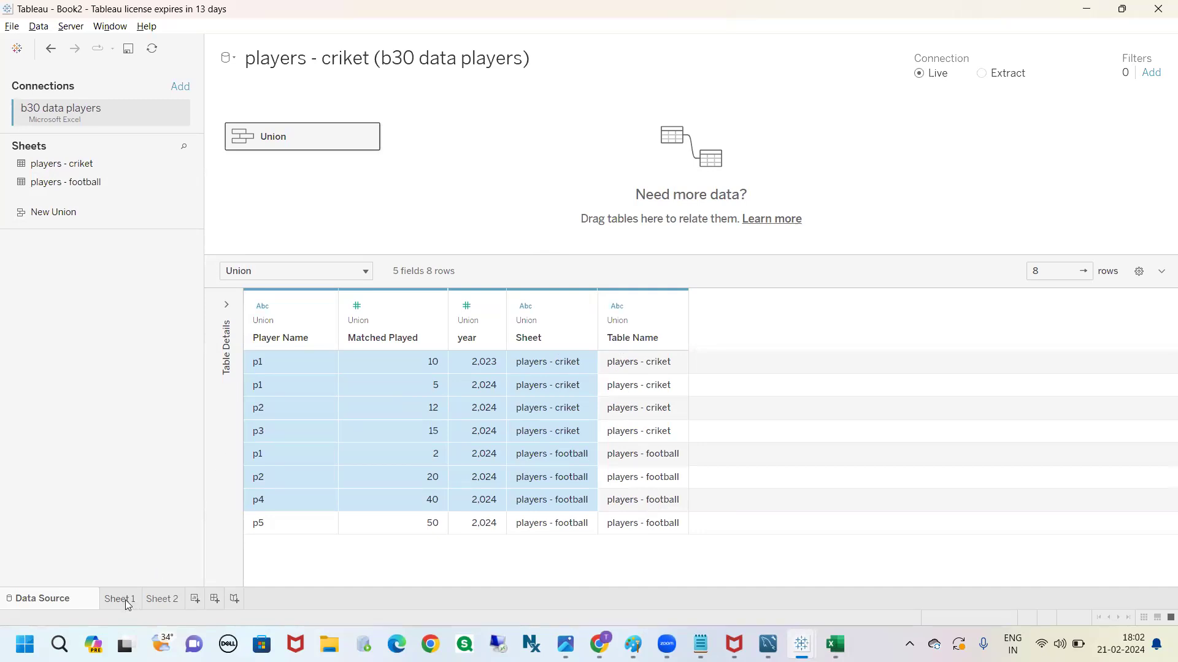
Open Sheet 1, examine the player-wise match totals, and widen the Player Name column to fit its header
mouse_move(127, 604)
drag(125, 601, 126, 504)
key(Escape)
click(119, 599)
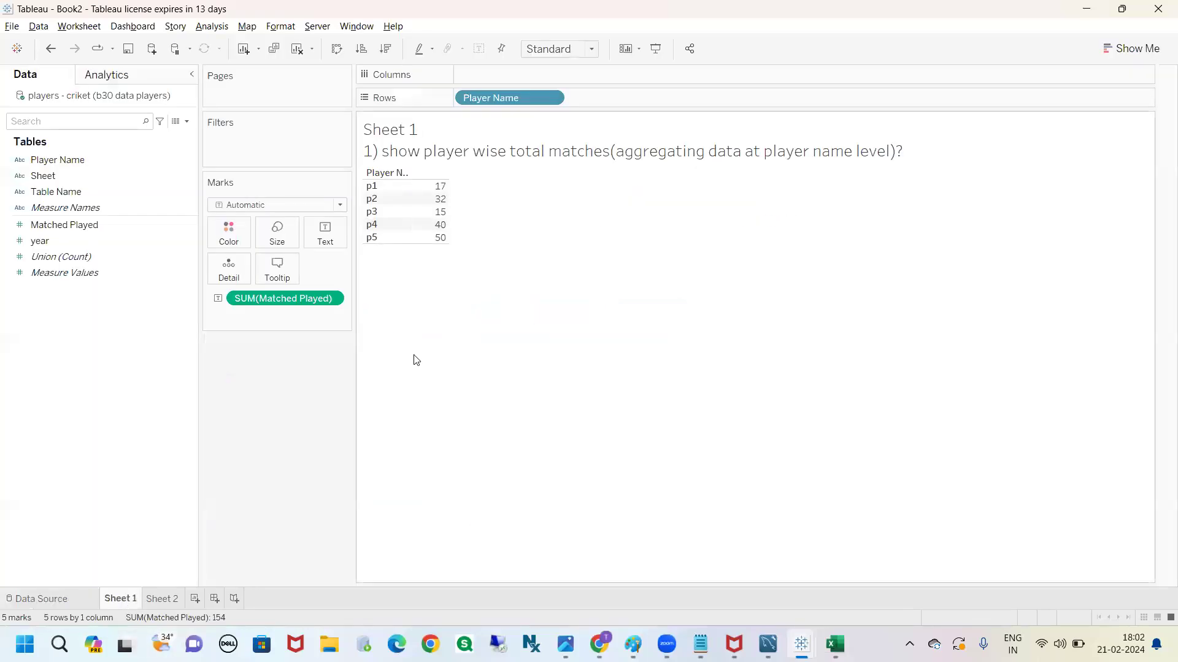
mouse_move(366, 171)
mouse_down()
mouse_move(349, 211)
mouse_move(499, 342)
mouse_move(490, 178)
mouse_move(372, 167)
mouse_move(422, 429)
mouse_move(443, 425)
mouse_up()
key(Escape)
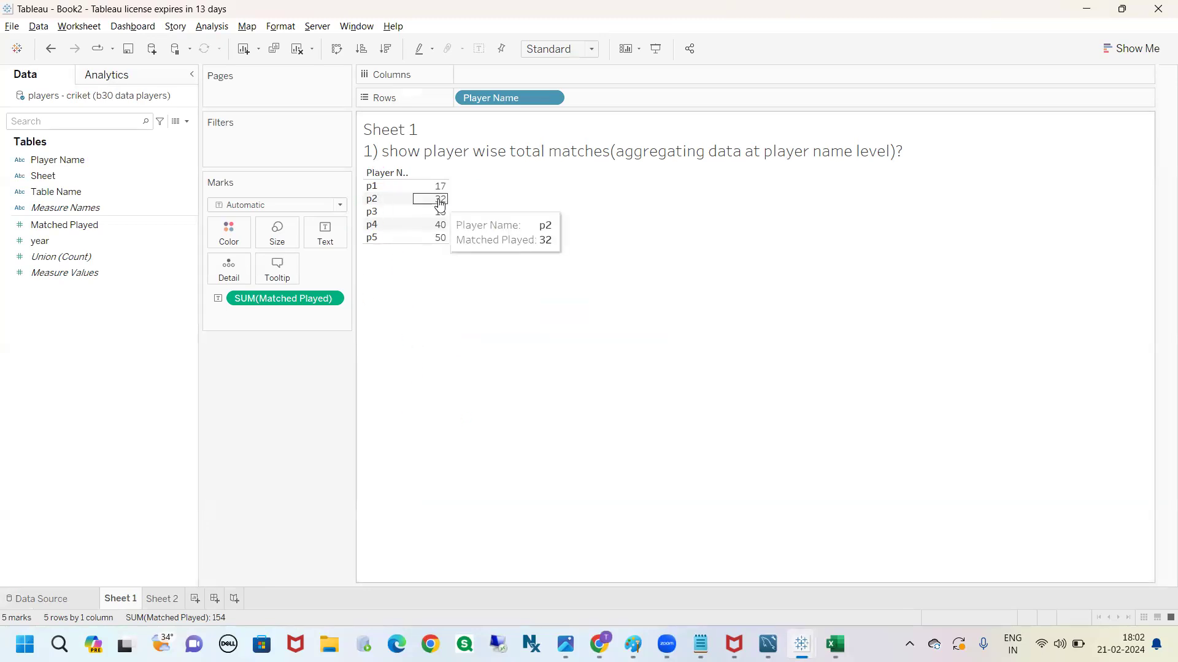
drag(409, 212, 432, 212)
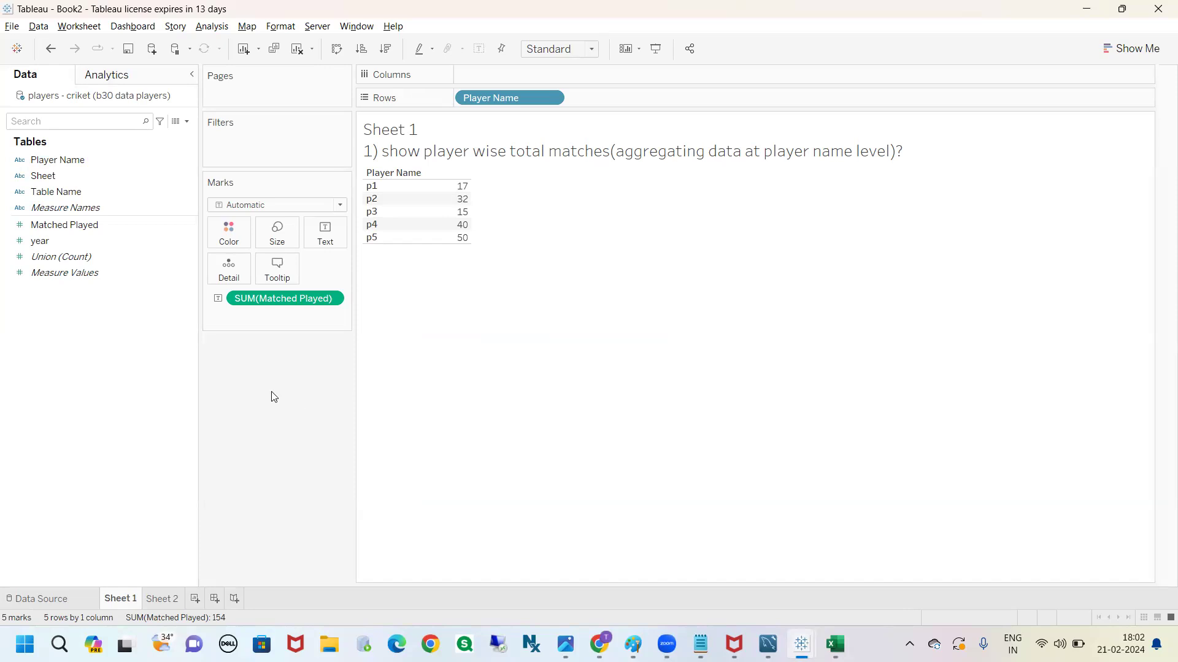
Show a Player Name filter on Sheet 1 and remove it from the view
click(170, 244)
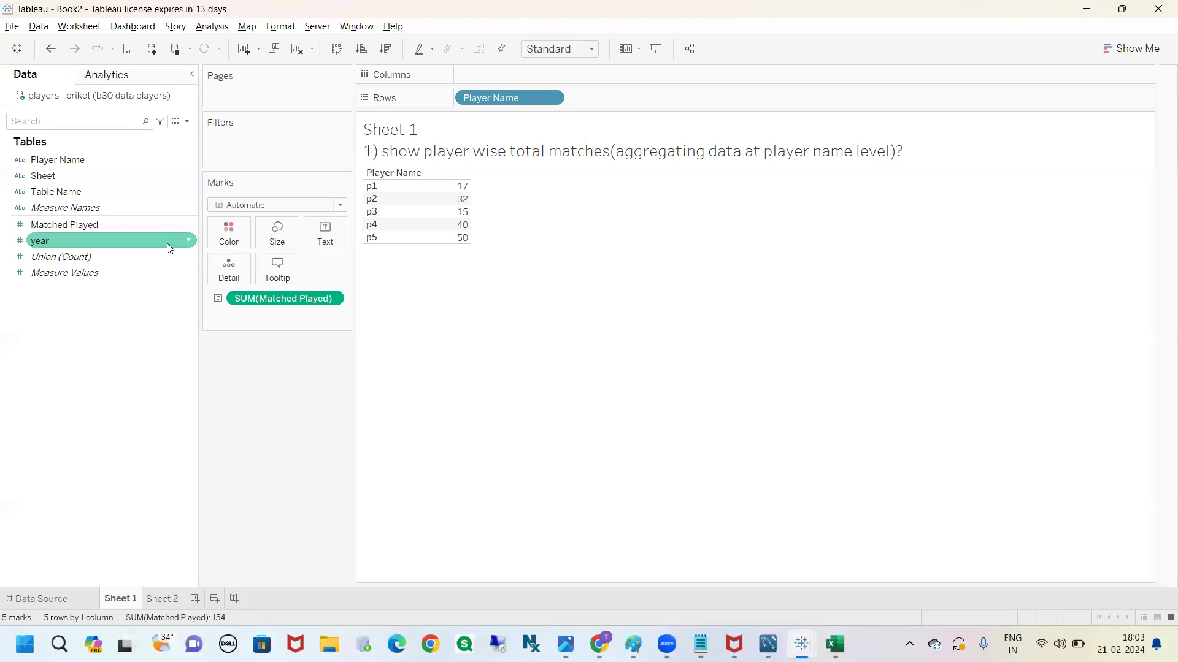
click(551, 100)
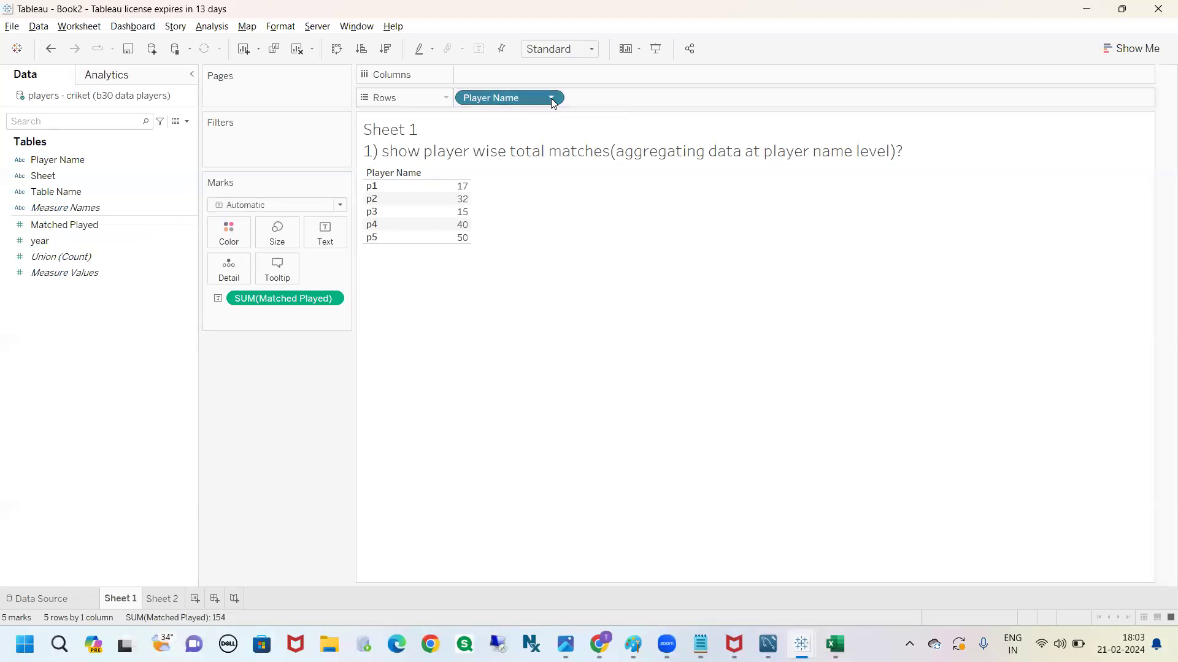
click(528, 134)
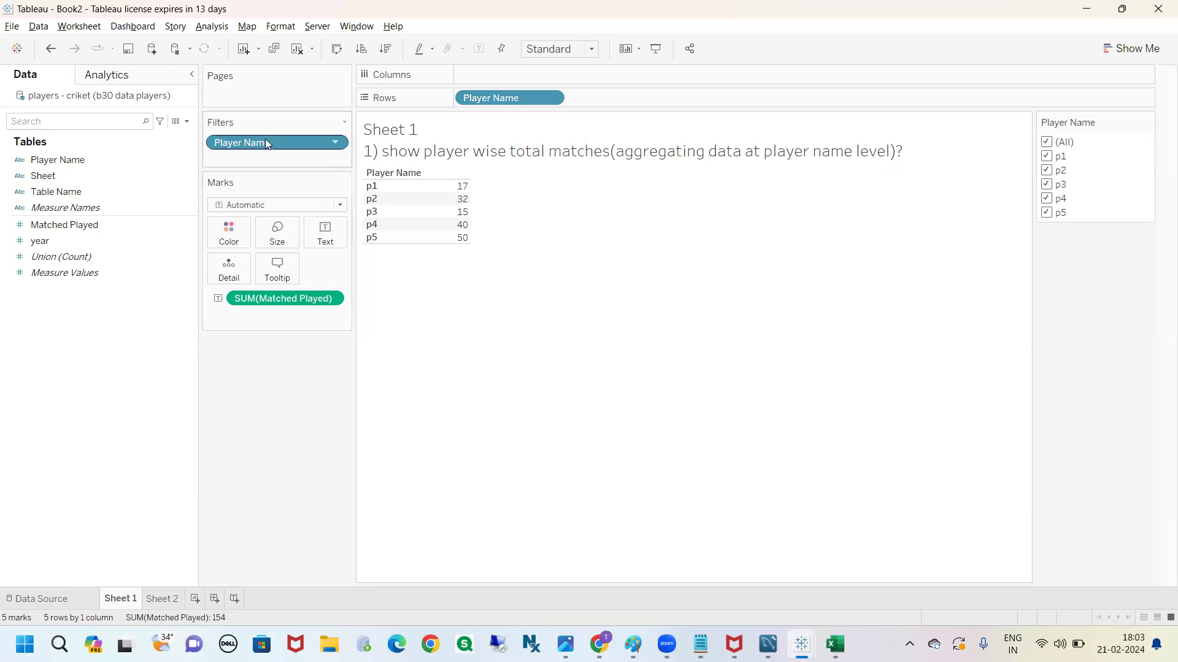
drag(265, 142, 247, 420)
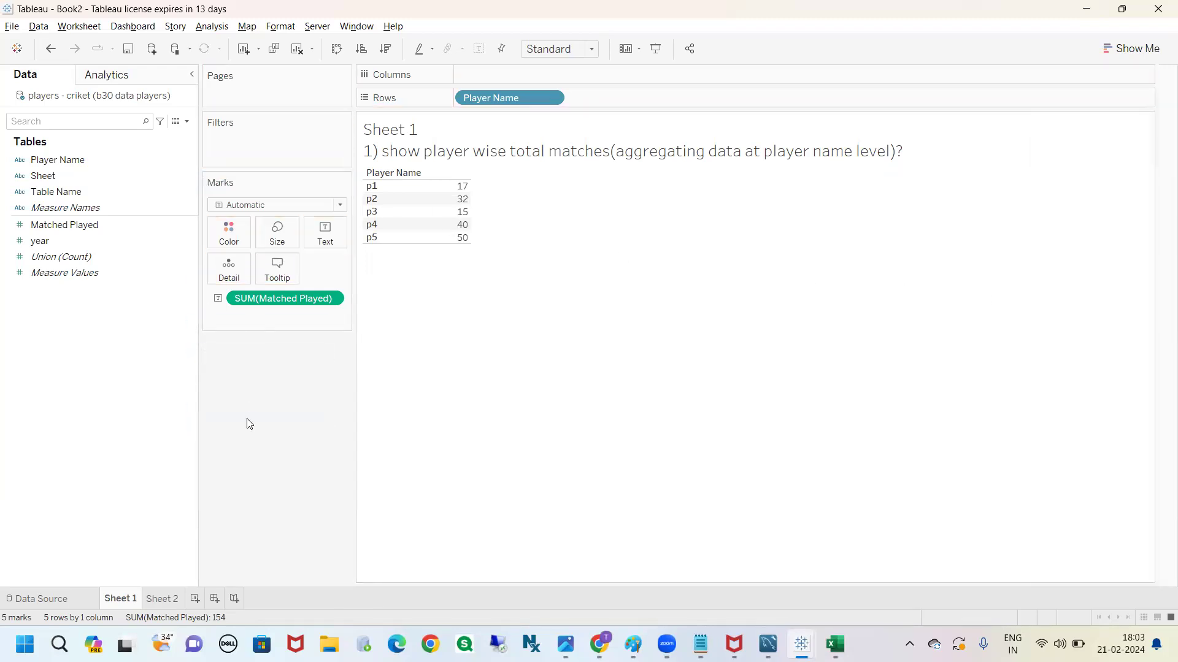
Switch to the b30 data players workbook in Excel and examine the column headers of the players - criket sheet
click(835, 644)
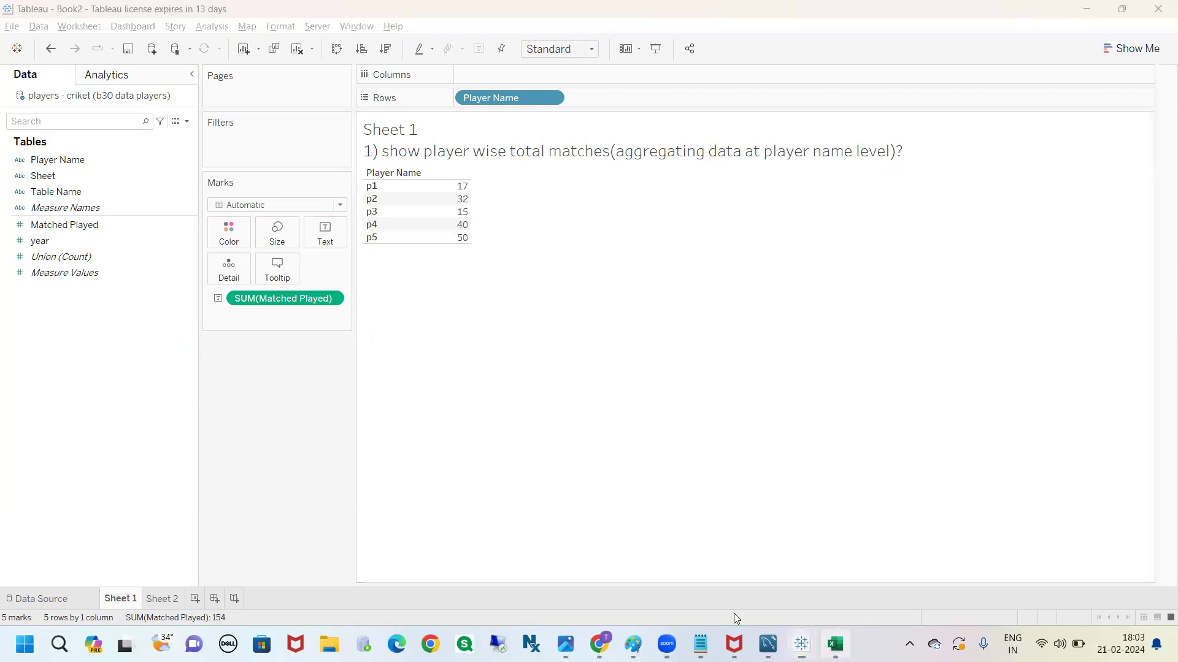
click(143, 598)
click(249, 426)
click(238, 188)
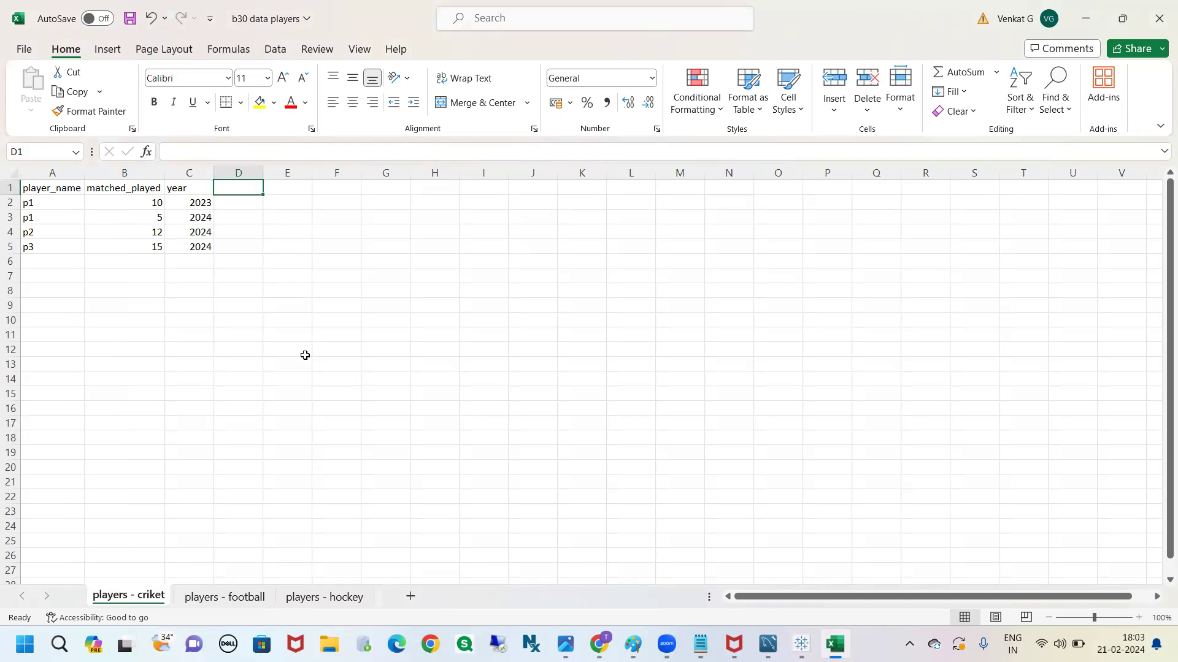
click(74, 188)
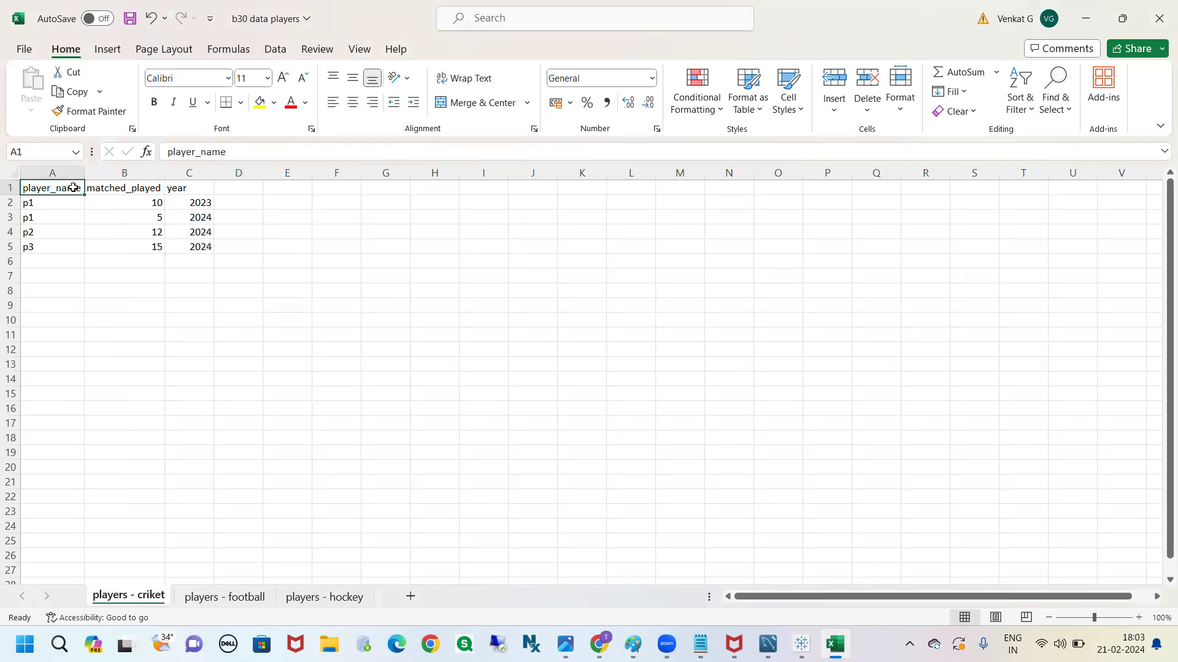
double_click(79, 192)
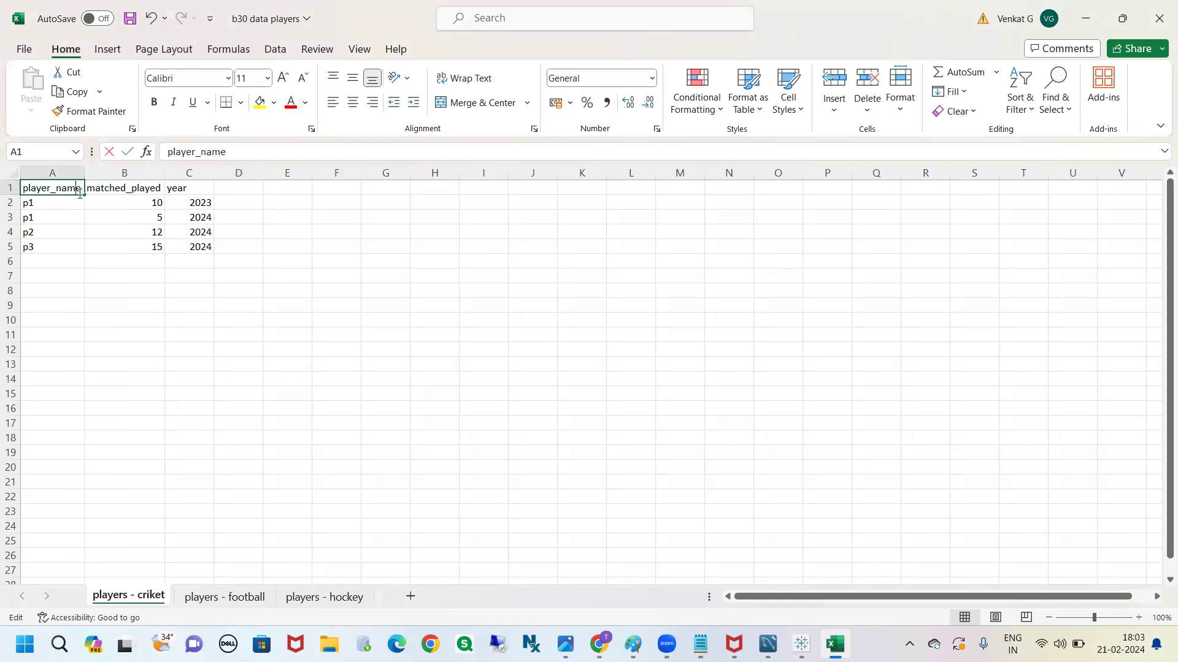
click(68, 244)
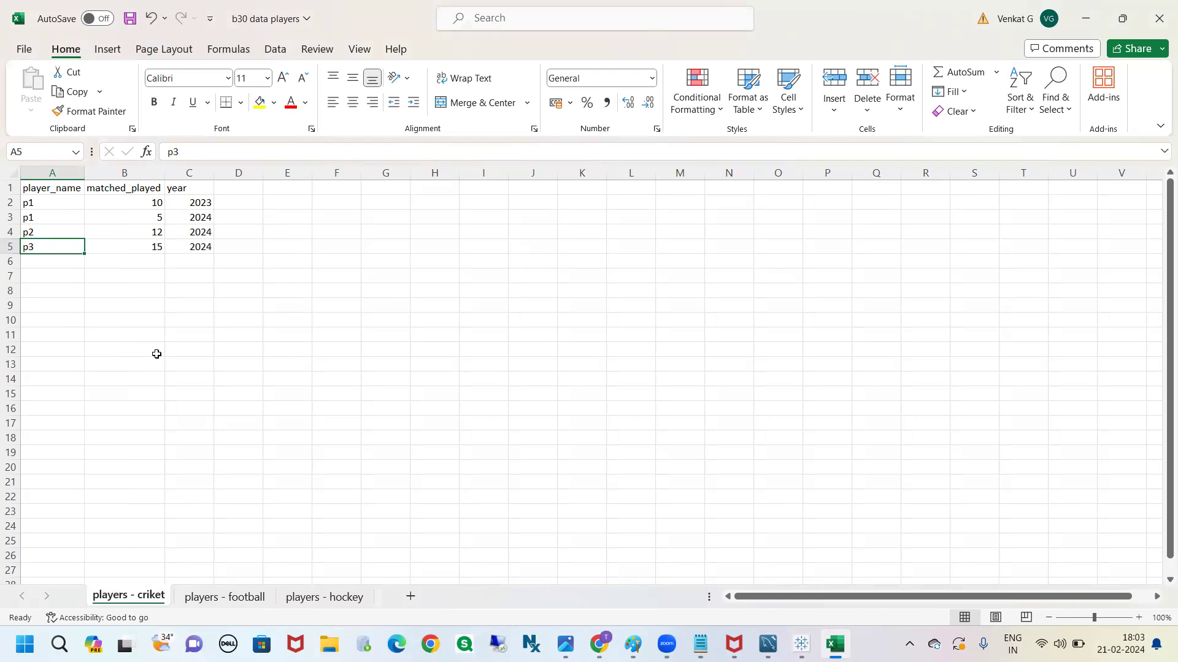
click(53, 187)
click(94, 183)
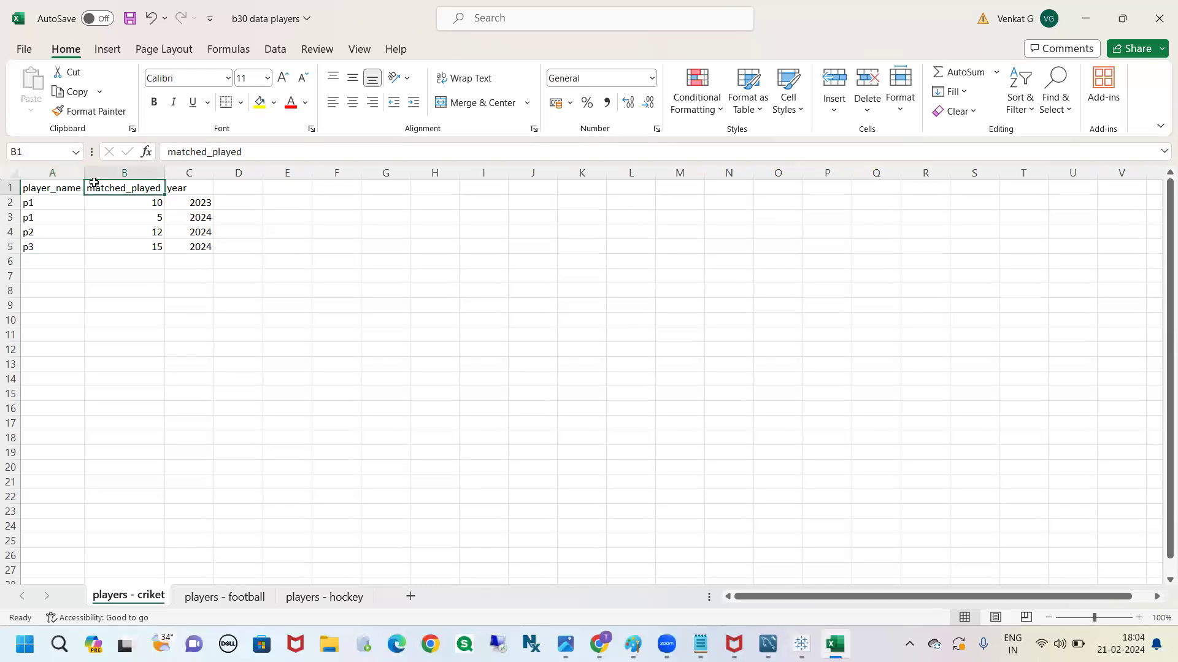
Enter the column header name in cell A1 of the players - hockey sheet
click(300, 605)
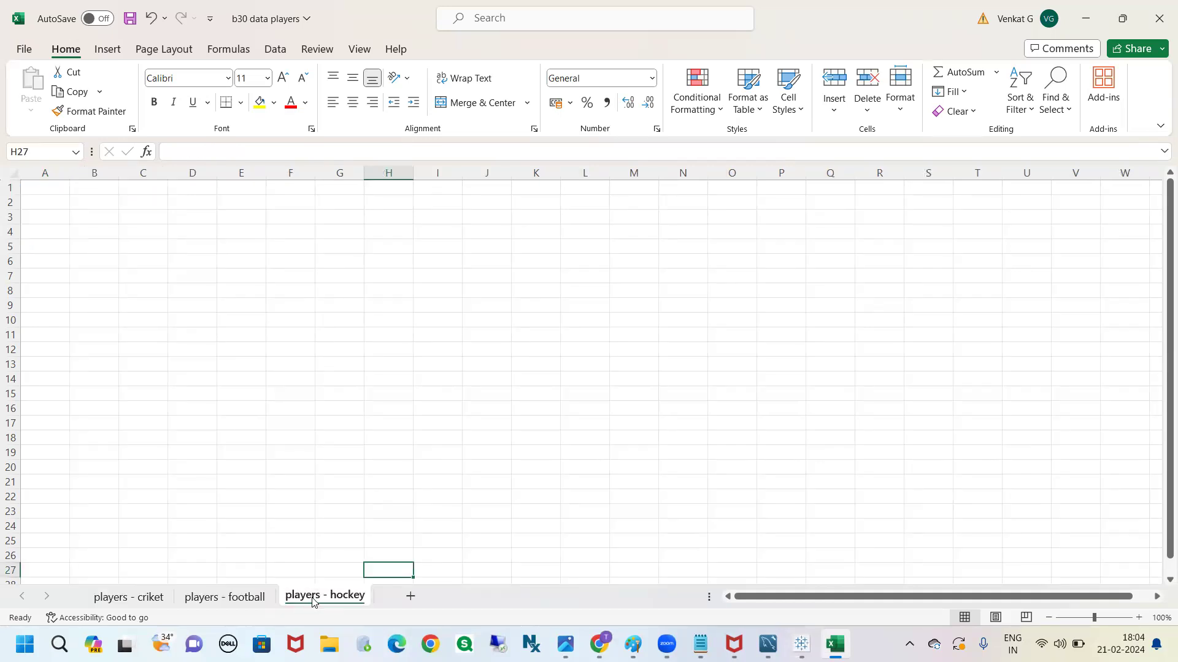
click(40, 188)
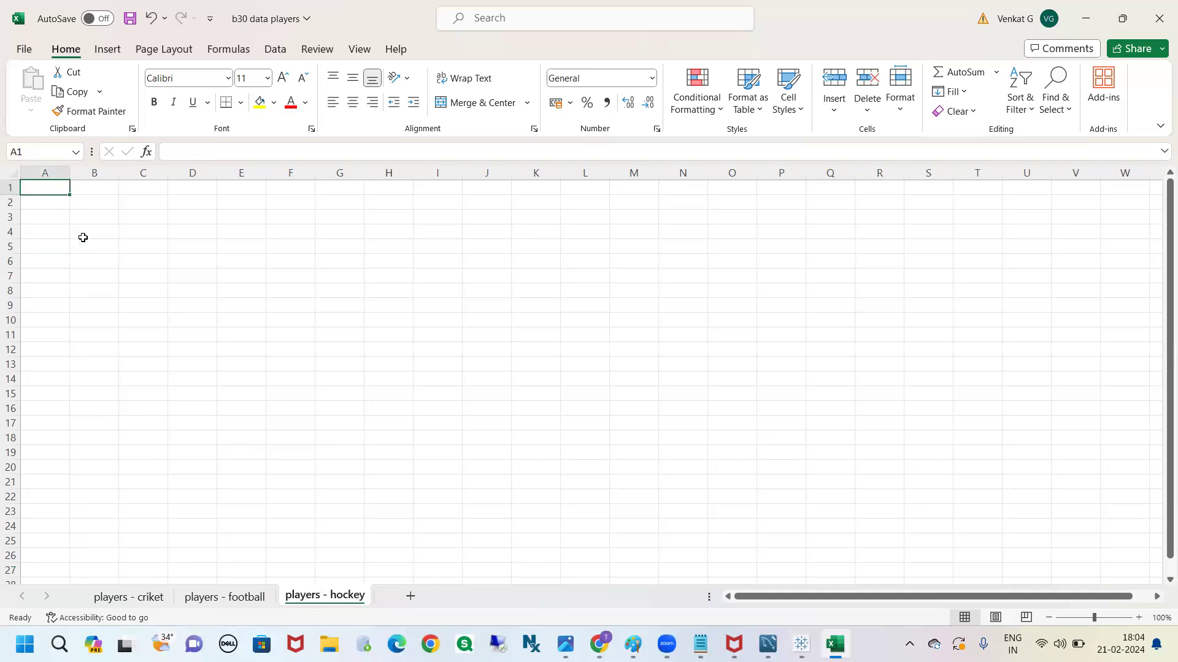
text(name)
click(100, 244)
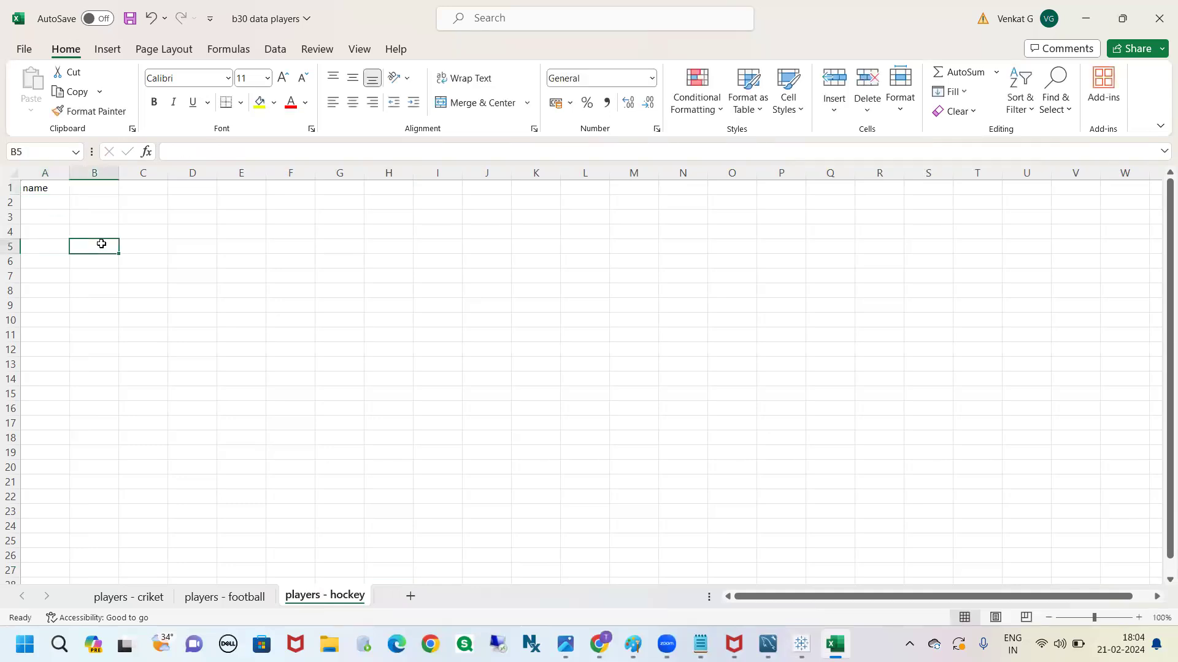
click(49, 188)
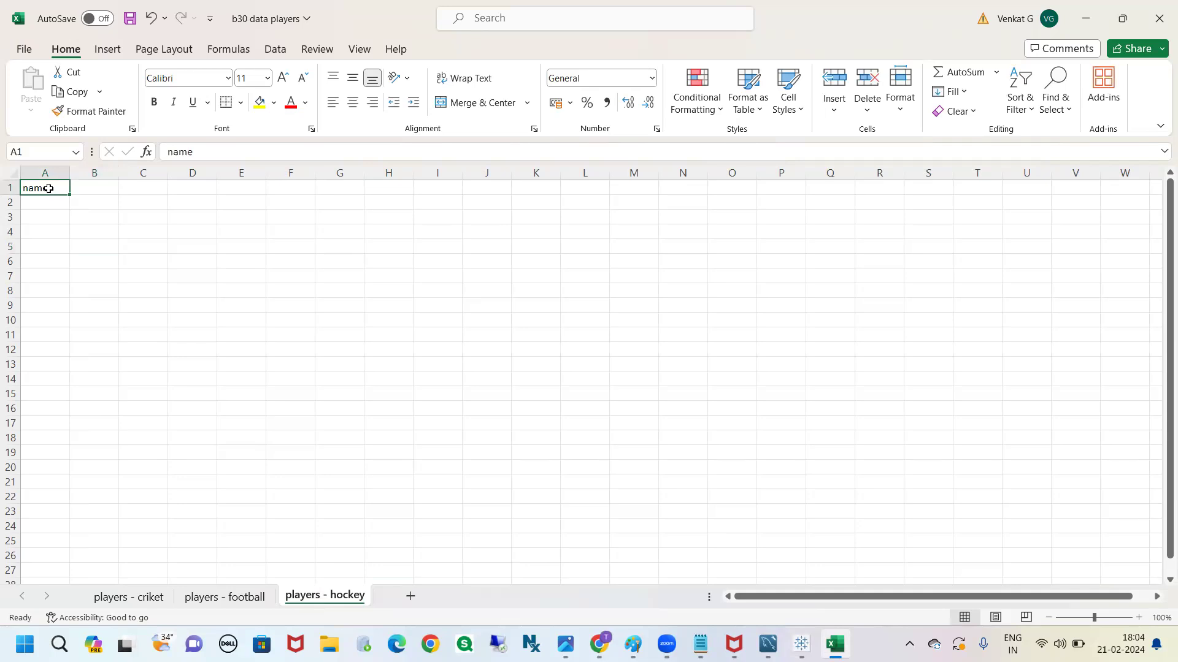
Compare with the player_name header in players - criket, and enter p6 in cell A2 of players - hockey
click(130, 595)
click(55, 187)
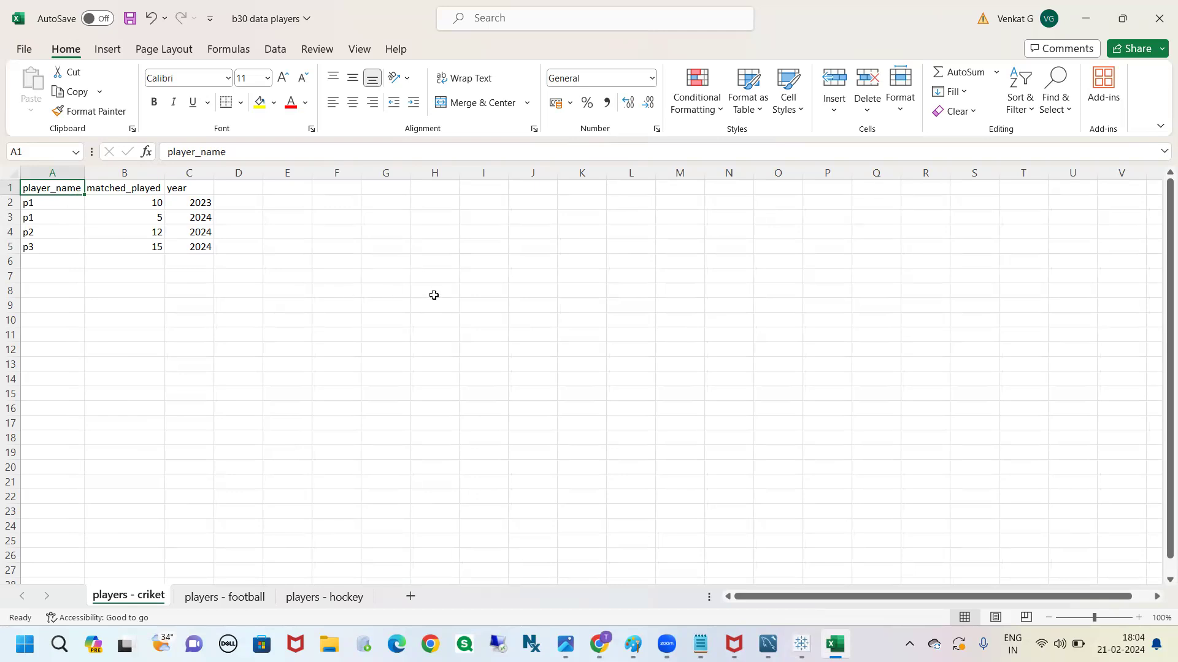
mouse_move(596, 643)
click(325, 598)
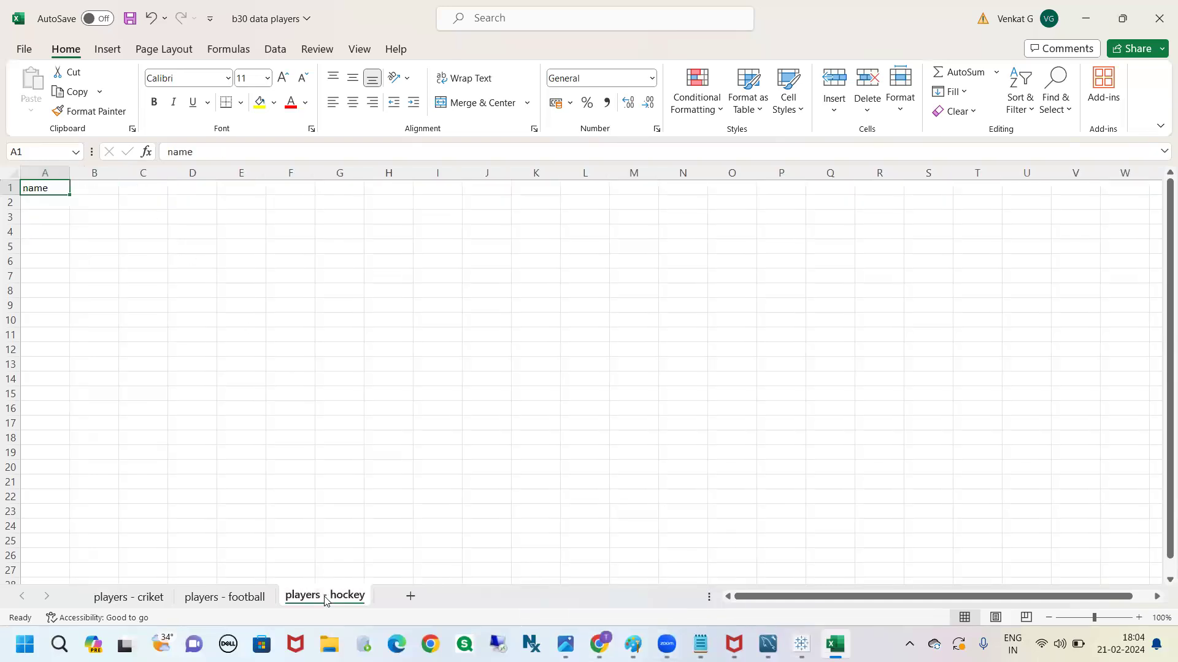
click(54, 208)
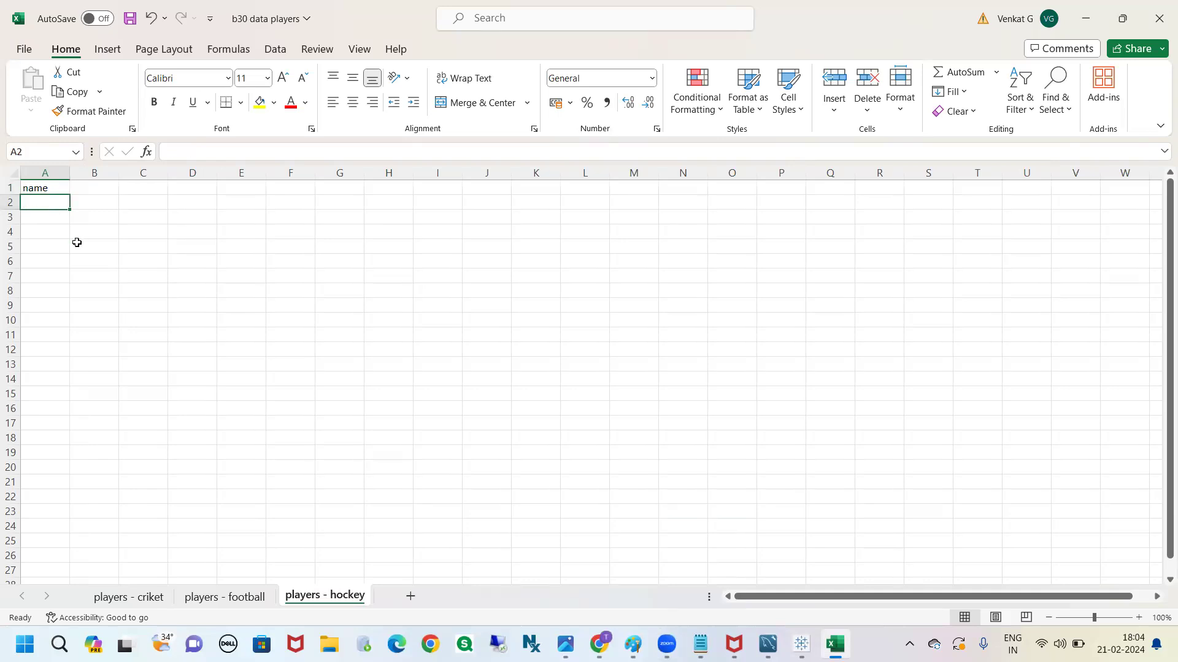
text(p6)
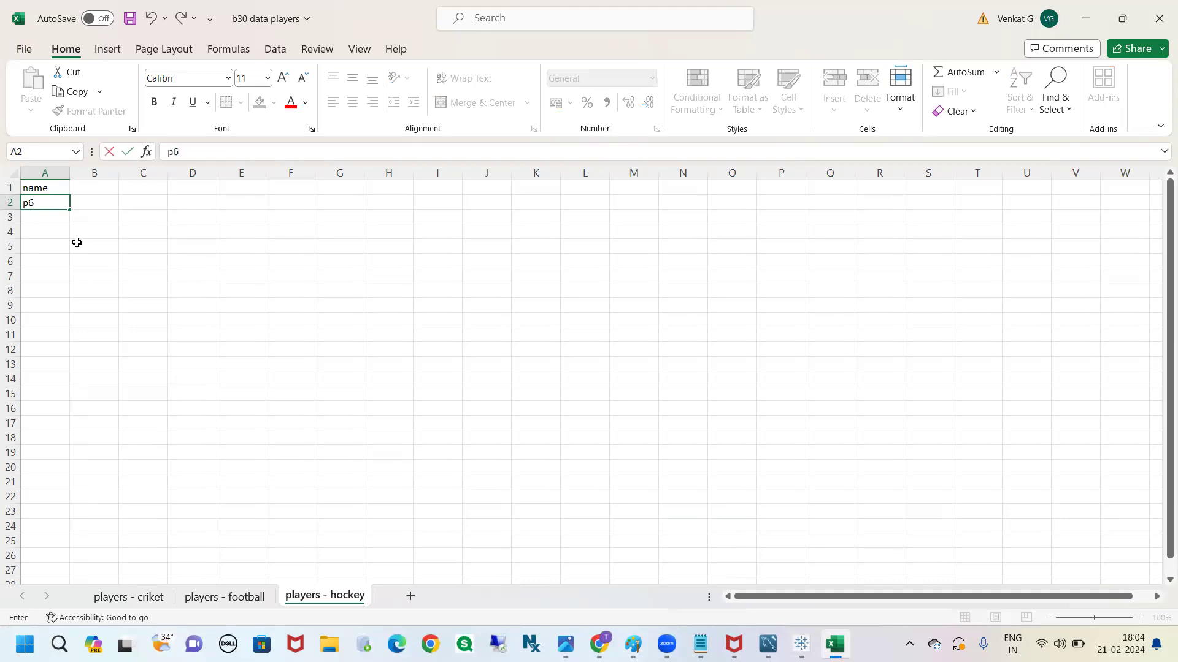
Copy the matched_played header from players - football into cell B1 of players - hockey and fit column B to it
click(93, 188)
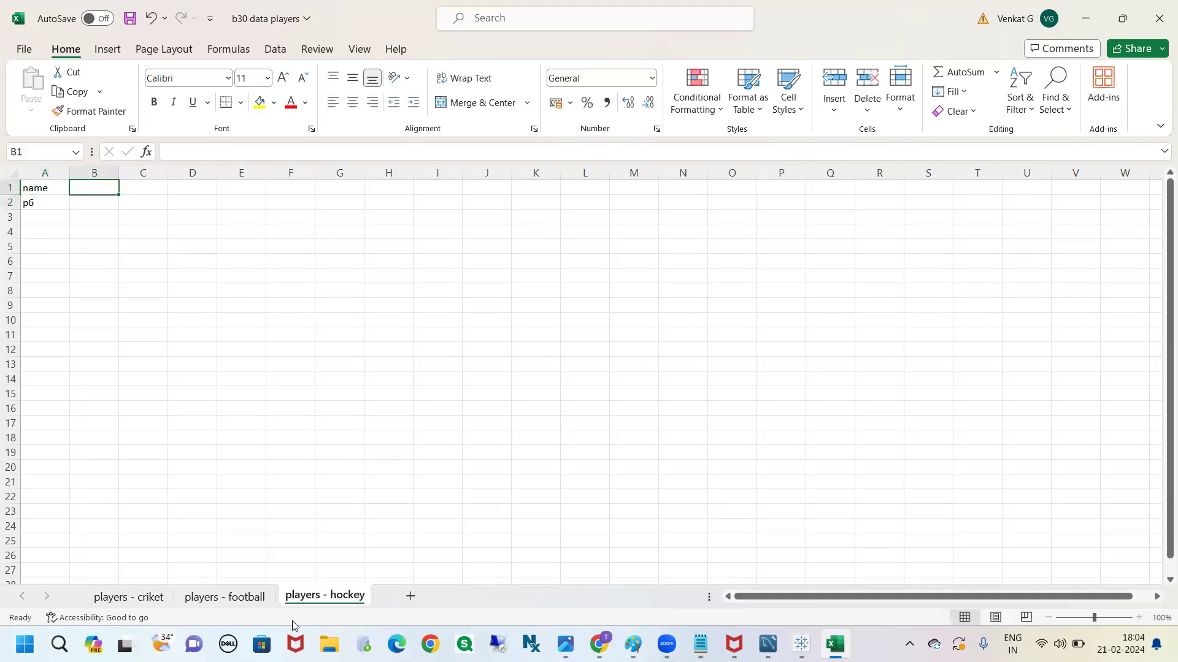
click(241, 601)
click(130, 189)
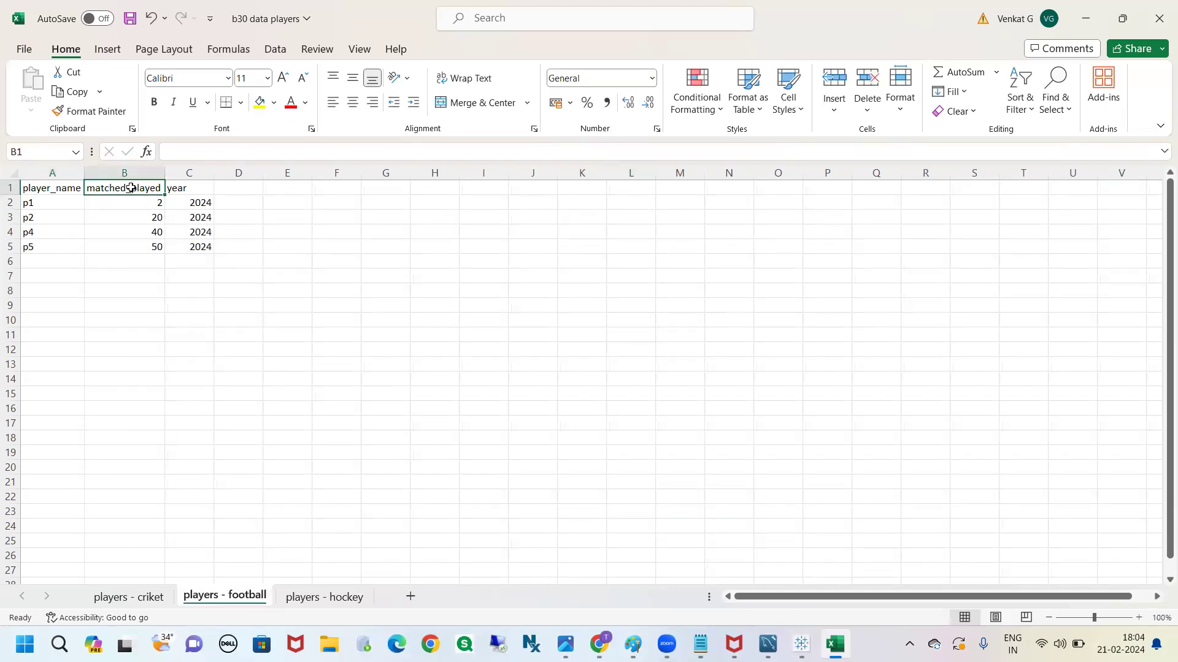
key(ctrl+c)
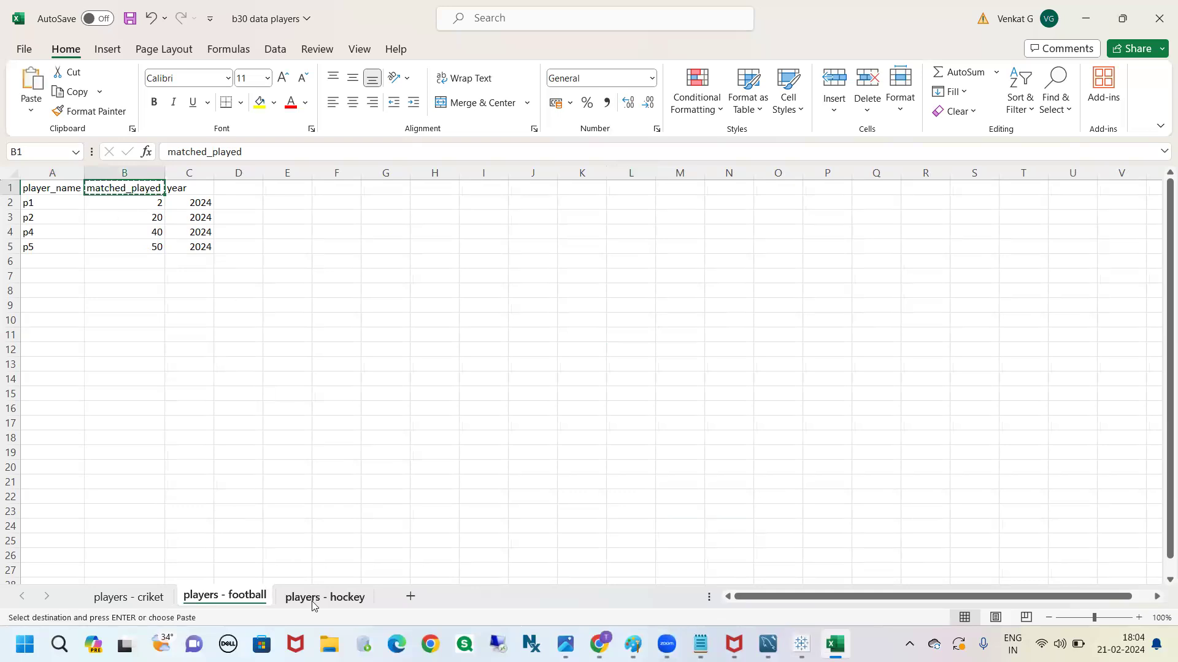
click(140, 595)
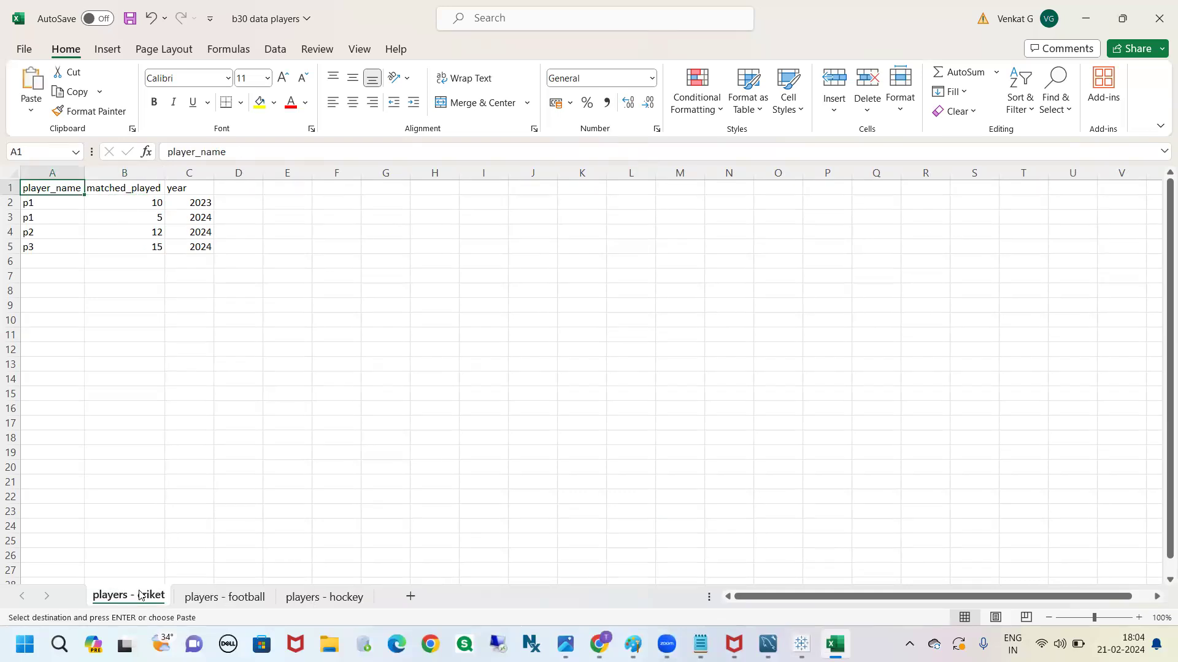
click(304, 597)
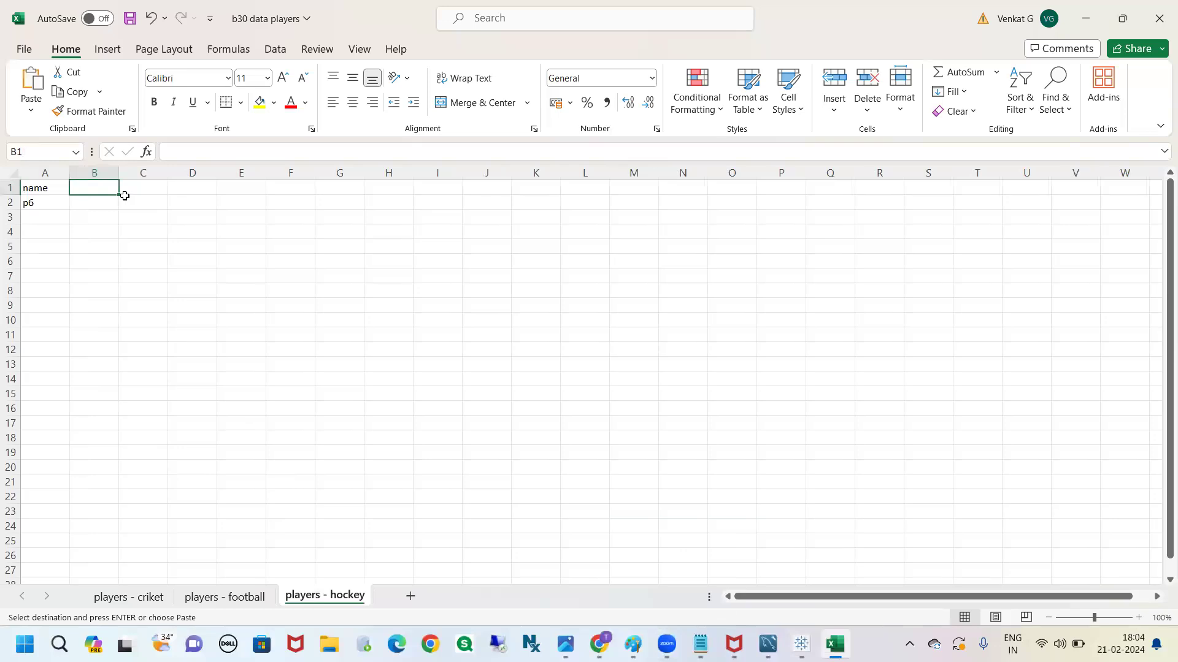
key(ctrl+v)
double_click(119, 173)
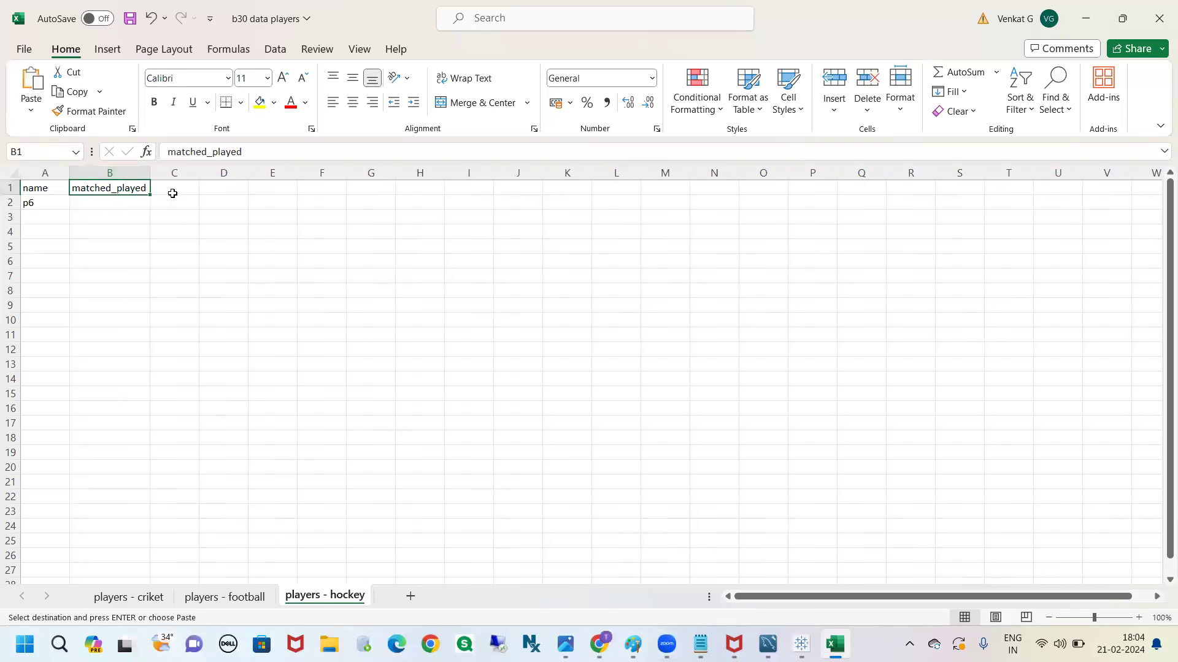
Enter 60 matches for p6 and add a second row for p7 with 70 matches in players - hockey
click(172, 192)
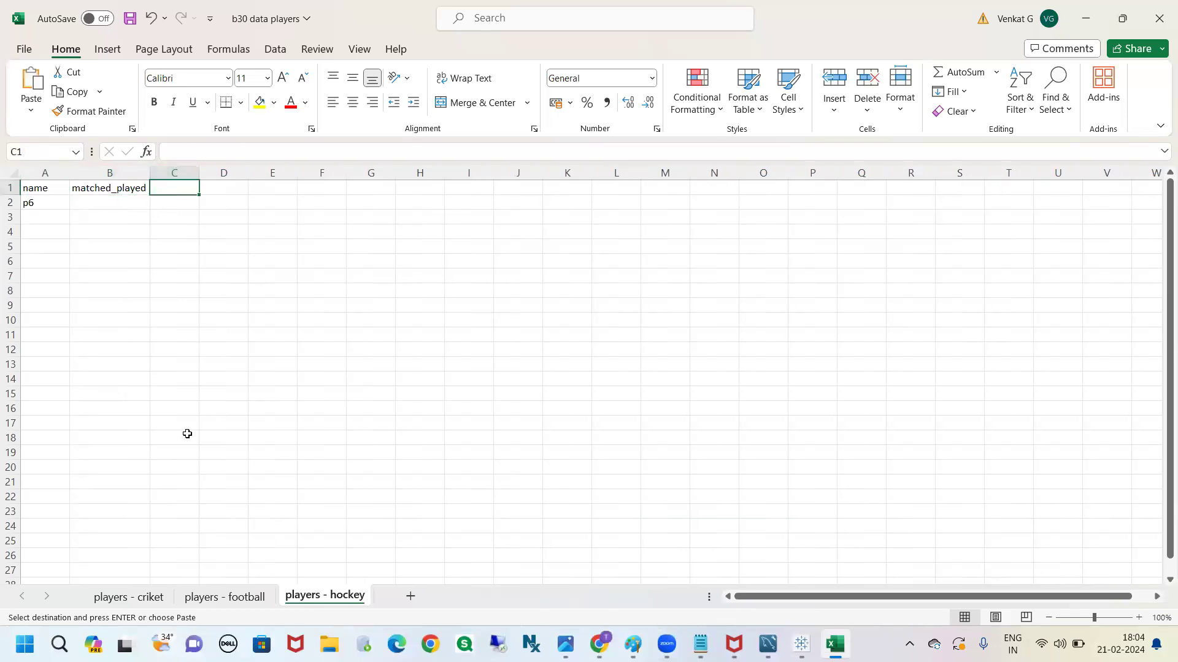
click(108, 204)
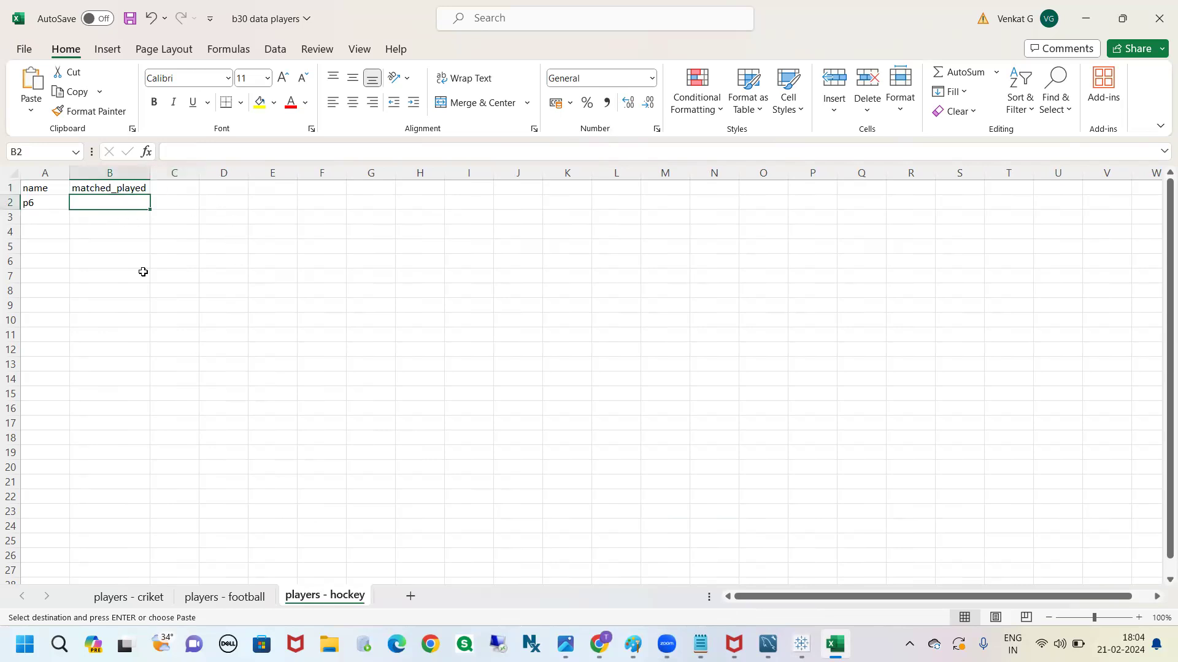
text(60)
click(59, 215)
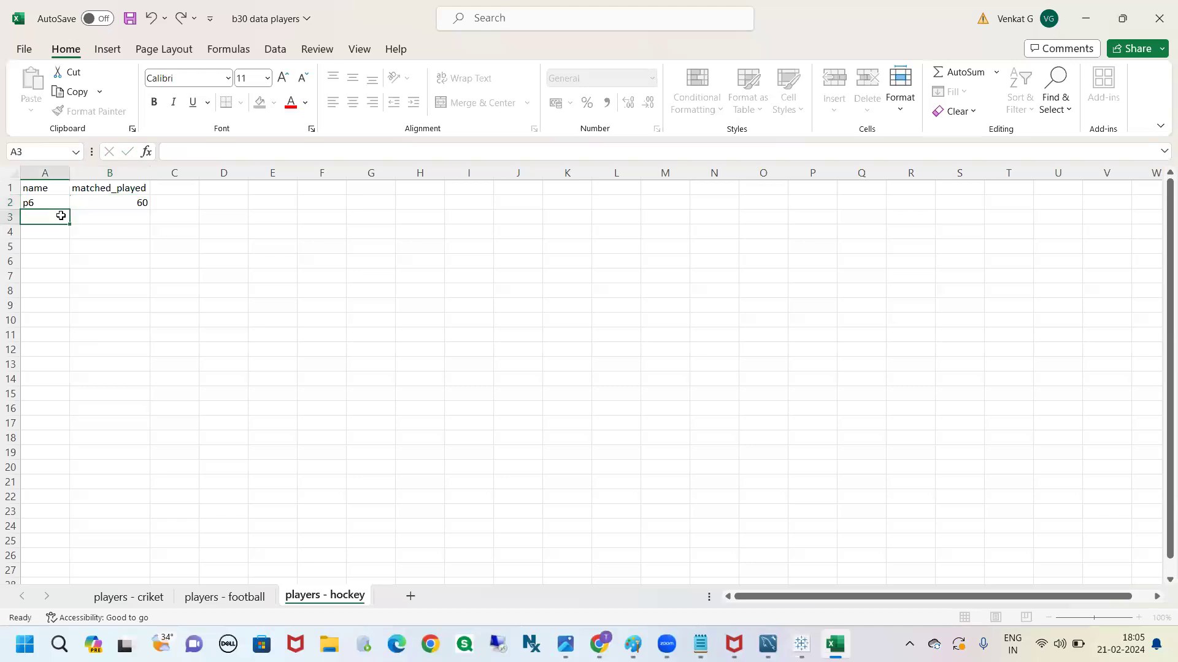
text(p6)
key(BackSpace)
text(7)
click(127, 216)
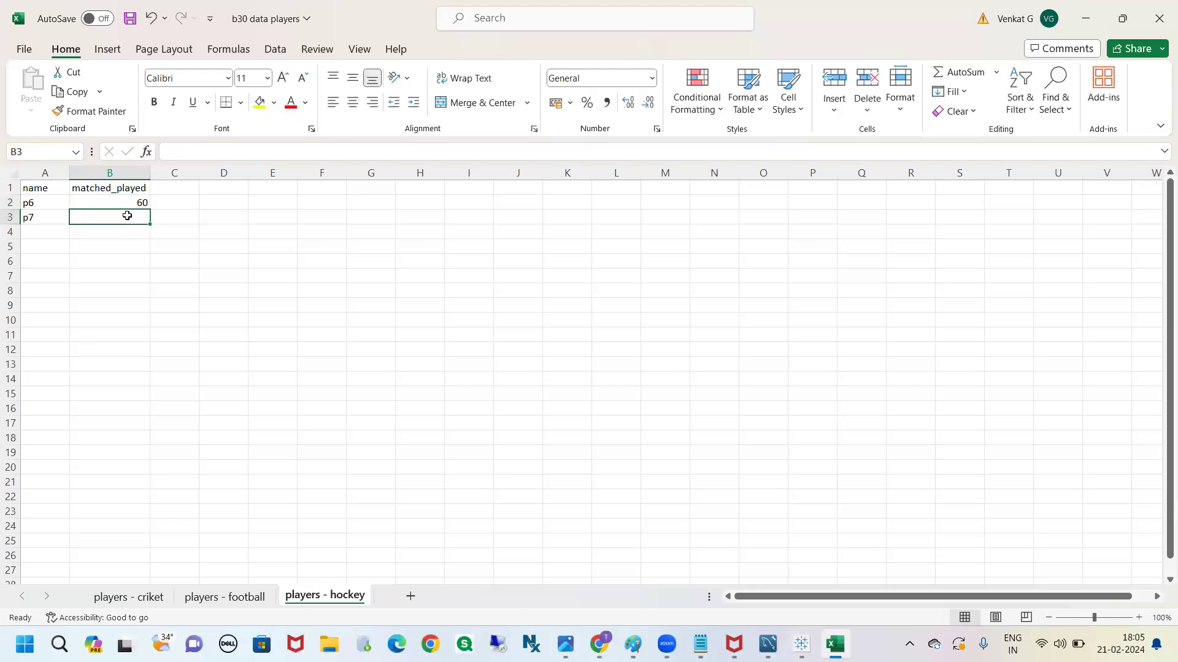
text(70)
click(284, 320)
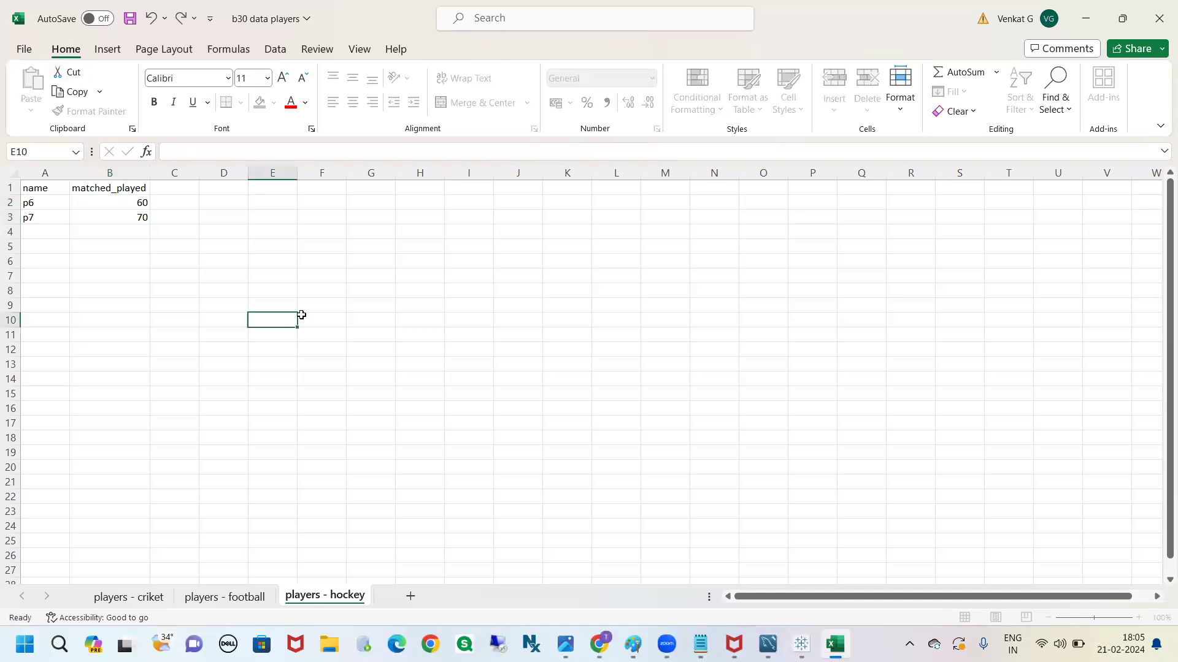
Save the workbook and switch back to Sheet 1 in Tableau to examine its data source
click(129, 17)
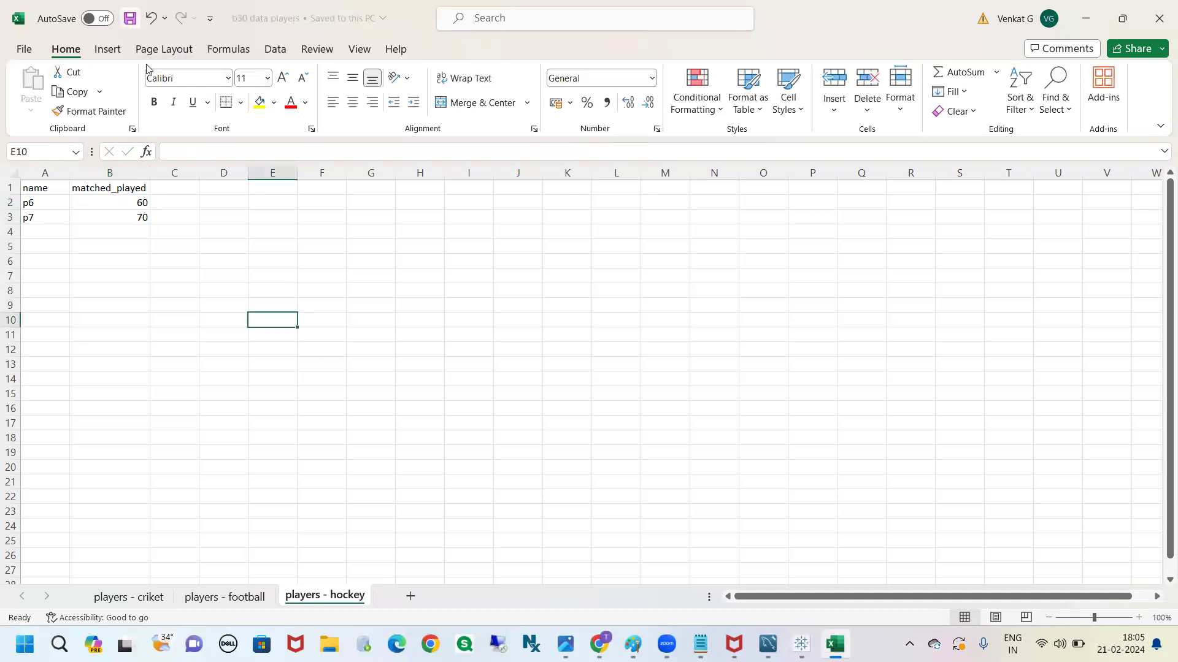
key(alt+Tab)
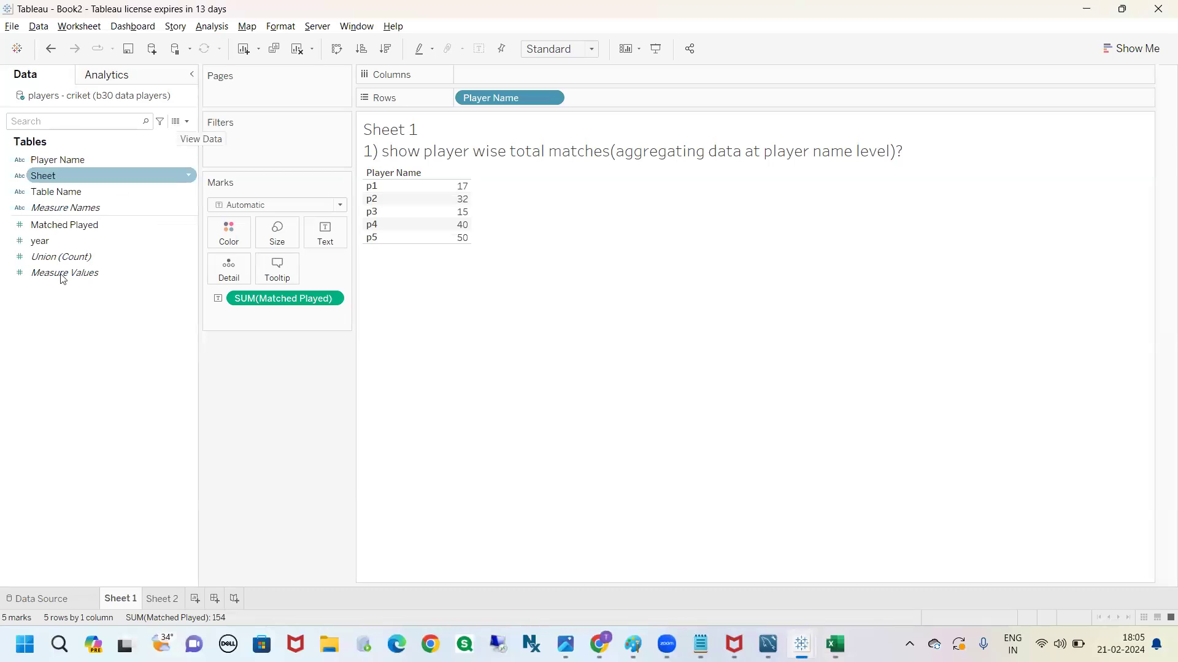
mouse_move(28, 108)
mouse_down()
mouse_move(184, 98)
mouse_move(3, 81)
mouse_move(30, 115)
mouse_up()
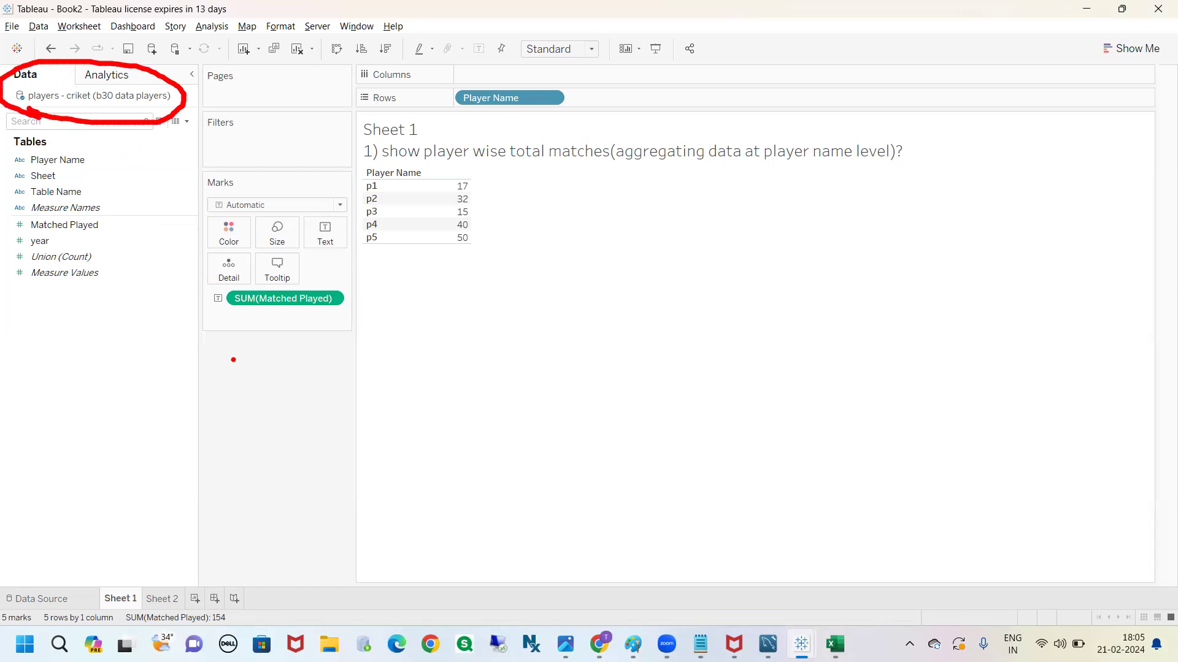
Open the data source page, check which sheets the union contains, and refresh the data source to load the players - hockey sheet
key(Escape)
click(56, 595)
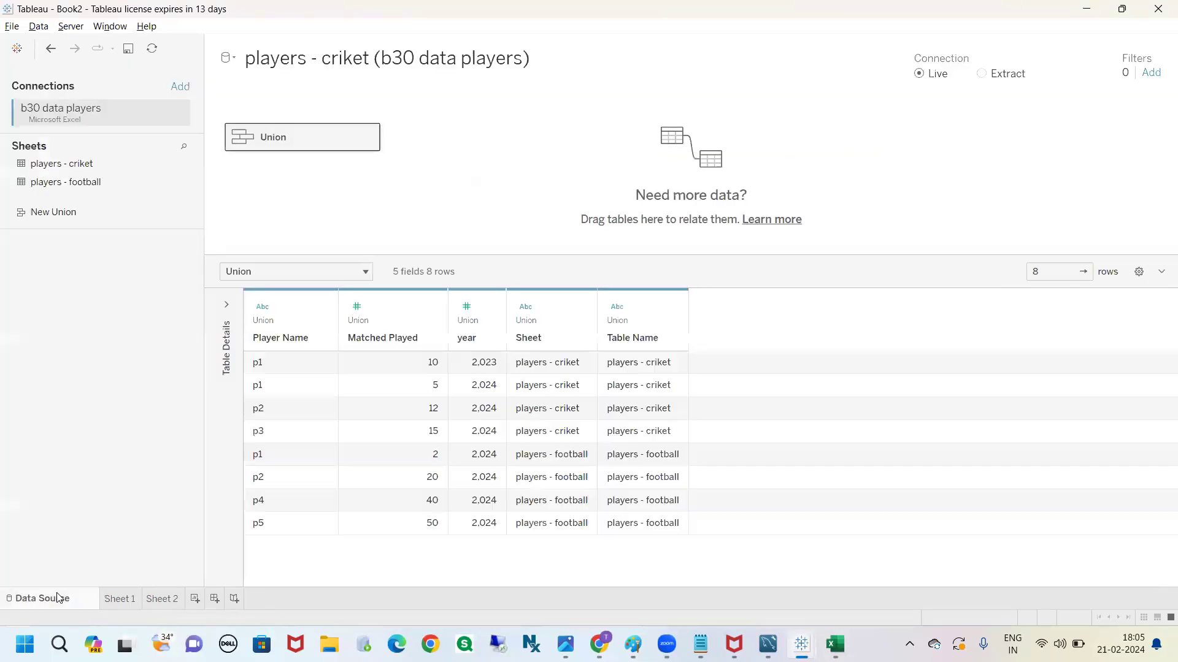
click(370, 139)
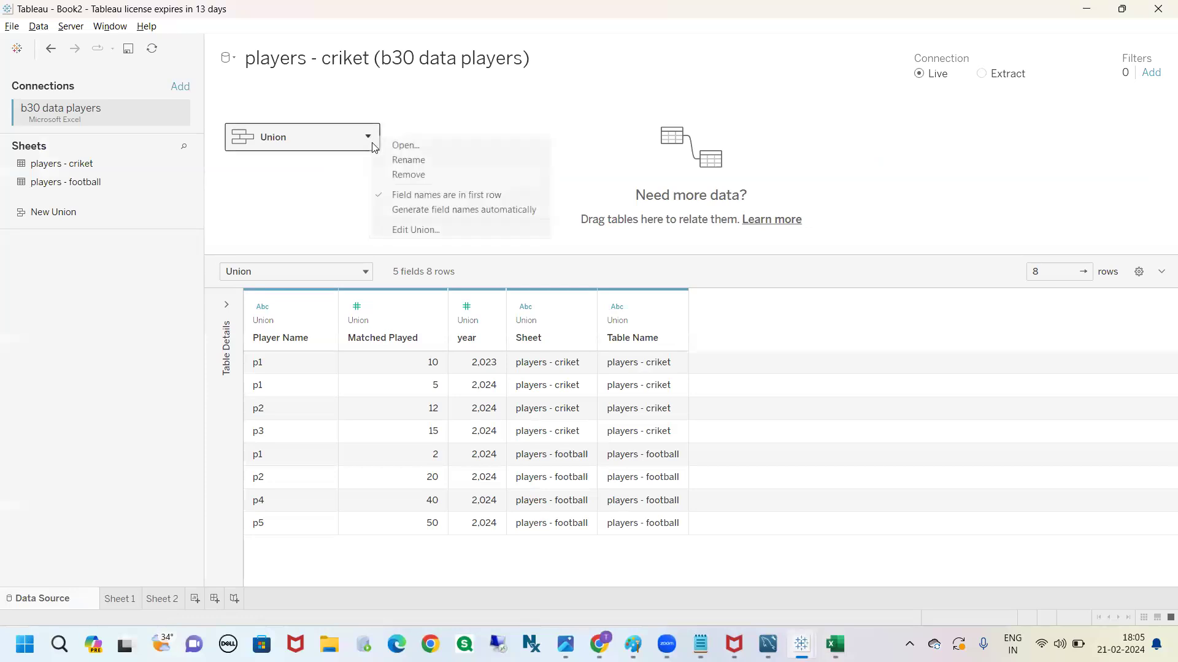
click(408, 228)
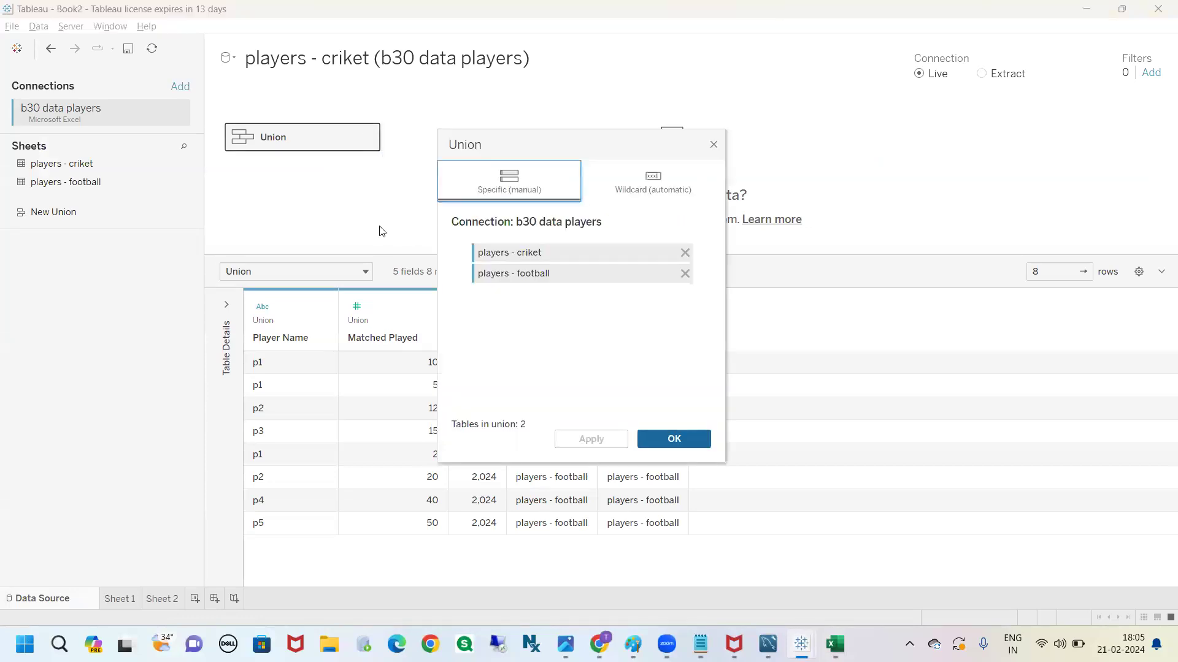
click(714, 145)
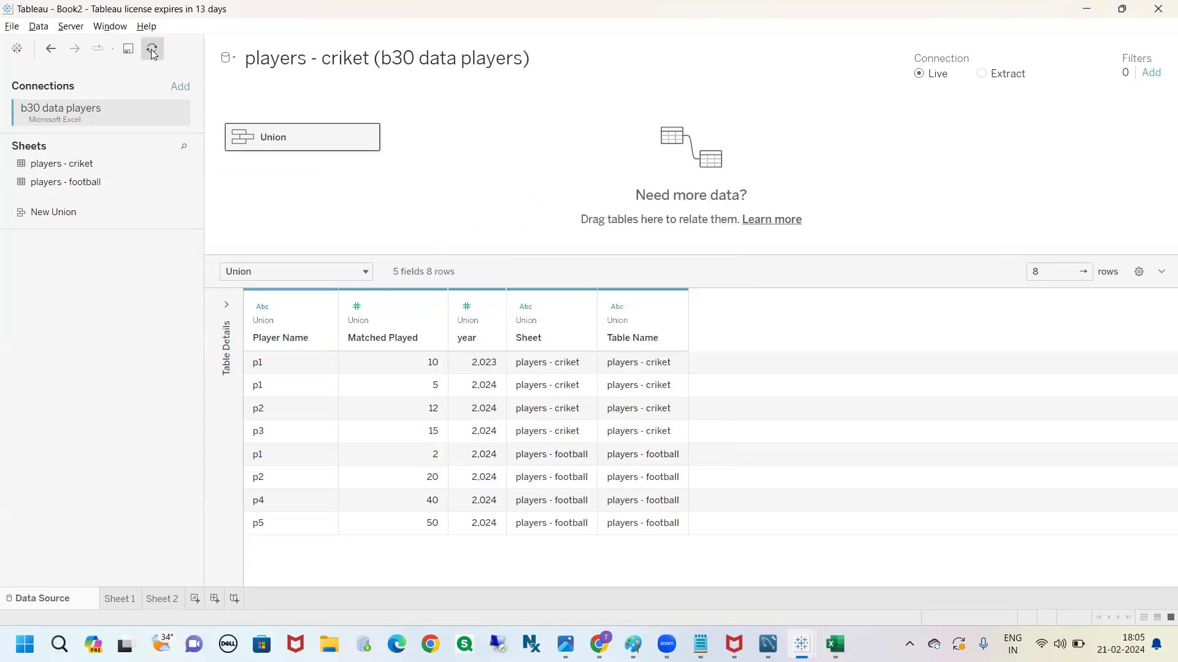
click(152, 50)
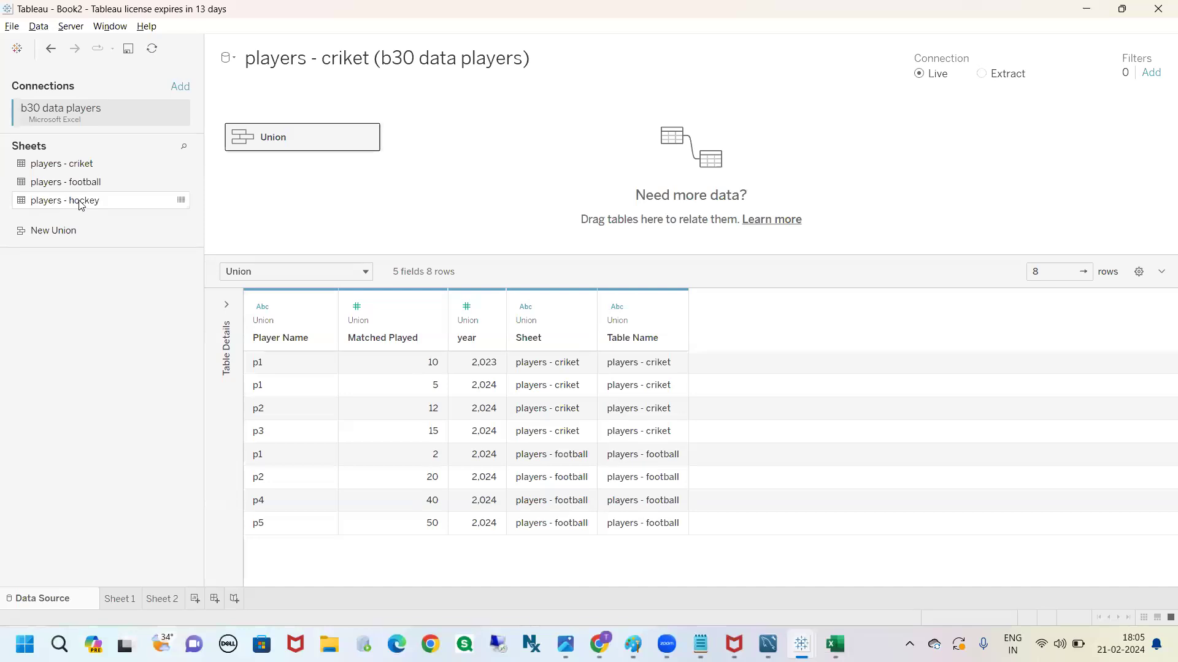
Edit the union to add the players - hockey sheet alongside players - criket and players - football
click(369, 137)
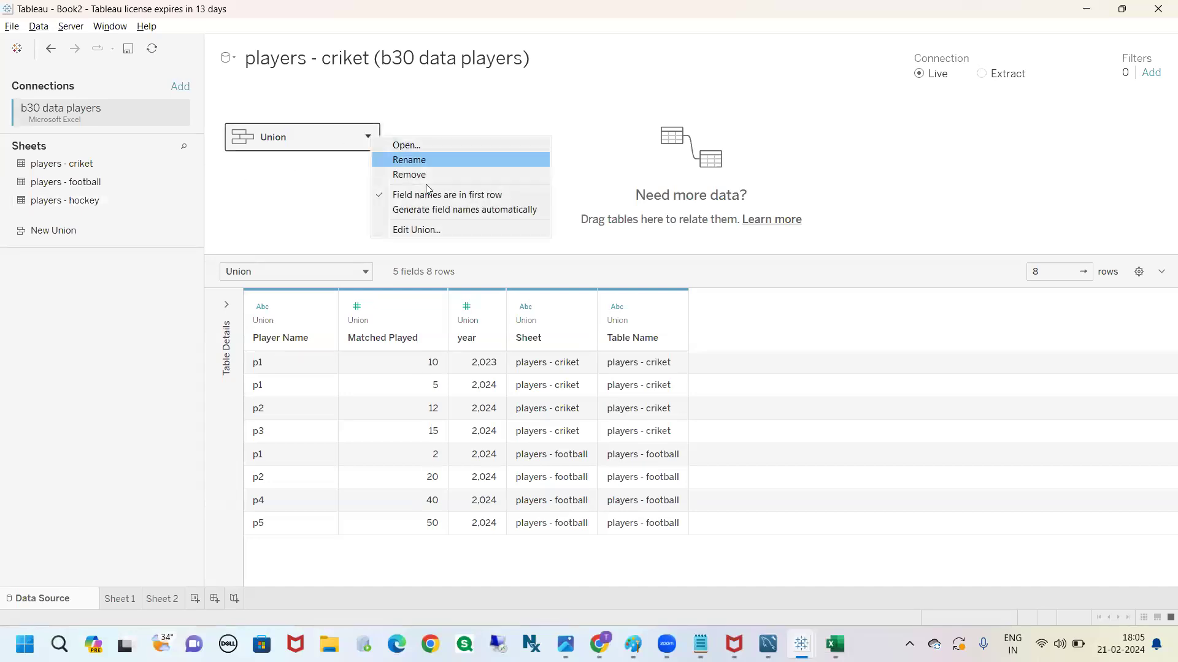
click(422, 229)
drag(87, 202, 490, 308)
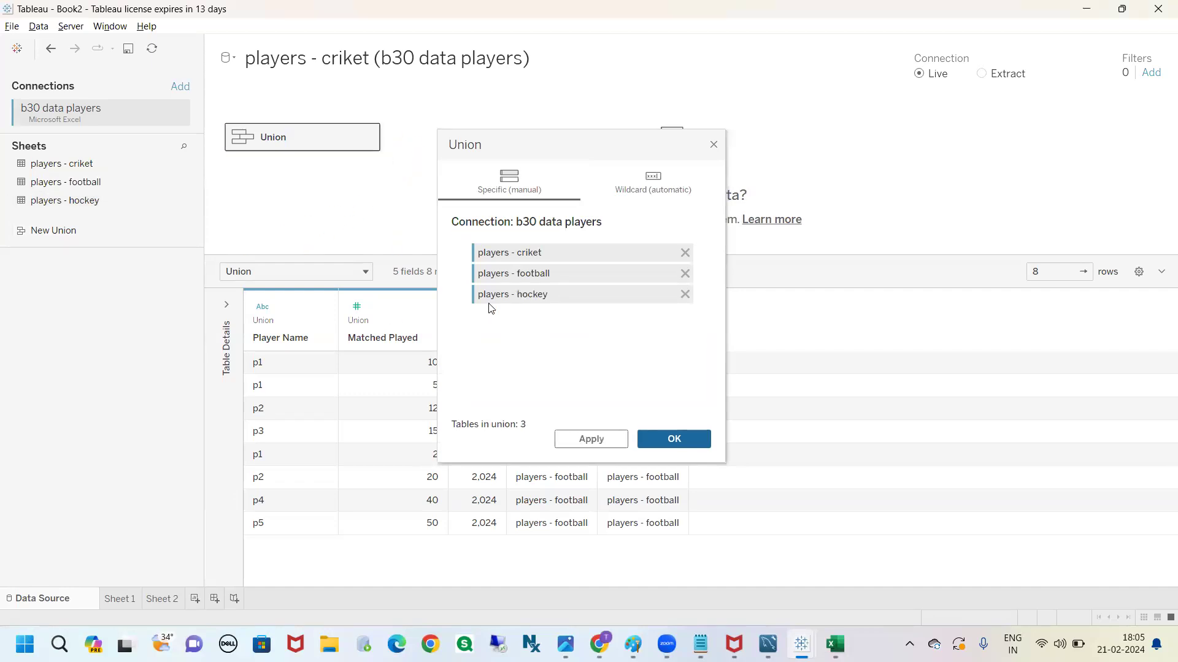
click(670, 447)
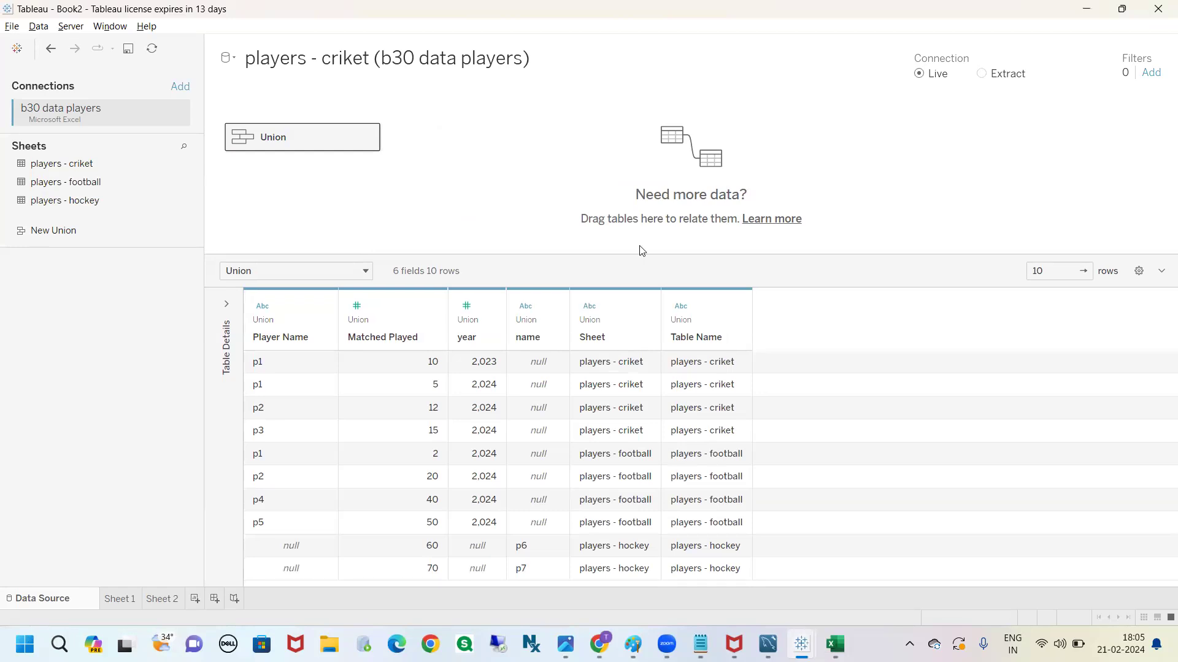
Enlarge the data grid and compare the Player Name and name columns, marking the hockey rows p6 and p7
drag(636, 255, 630, 161)
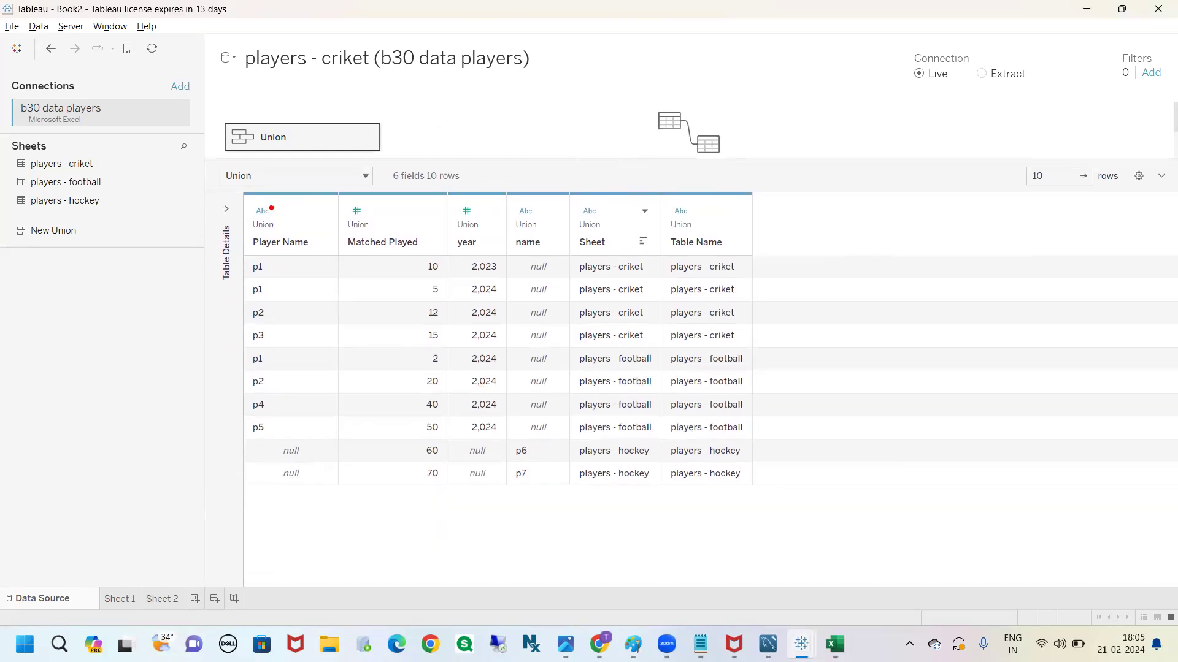
drag(270, 197, 310, 227)
mouse_move(515, 203)
mouse_down()
mouse_move(530, 239)
mouse_move(511, 228)
mouse_move(536, 228)
mouse_up()
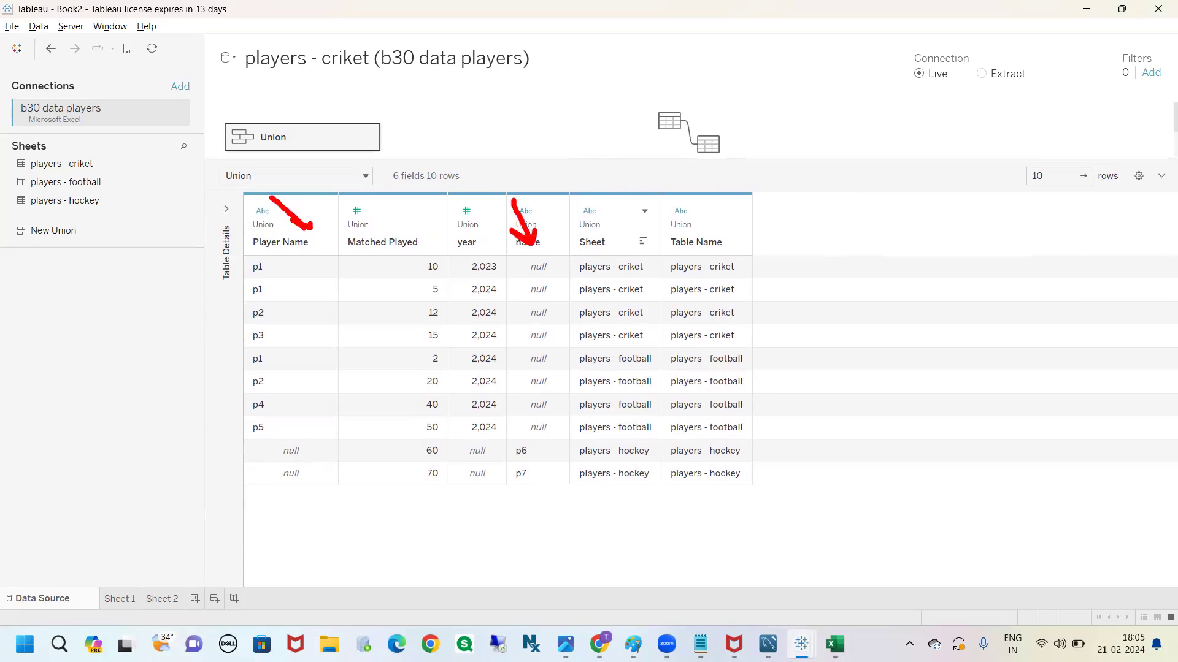
mouse_move(518, 448)
mouse_down()
mouse_move(506, 455)
mouse_move(539, 482)
mouse_move(507, 441)
mouse_up()
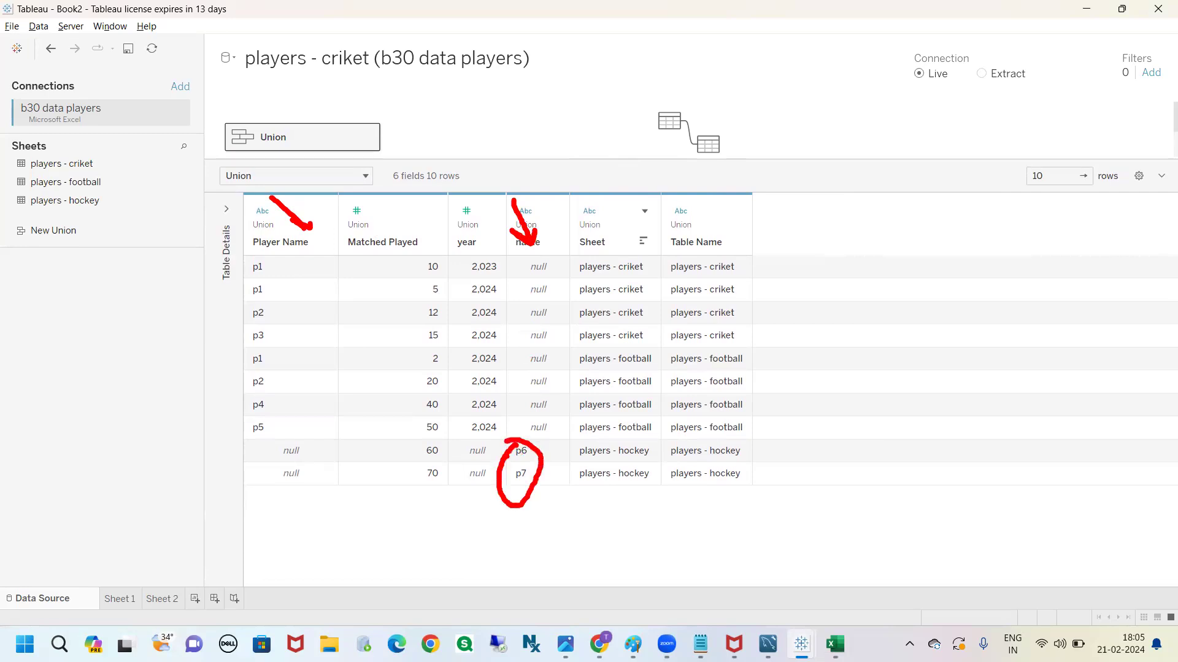
mouse_move(281, 459)
mouse_down()
mouse_move(277, 441)
mouse_move(302, 457)
mouse_move(297, 489)
mouse_move(292, 473)
mouse_move(315, 494)
mouse_move(330, 486)
mouse_up()
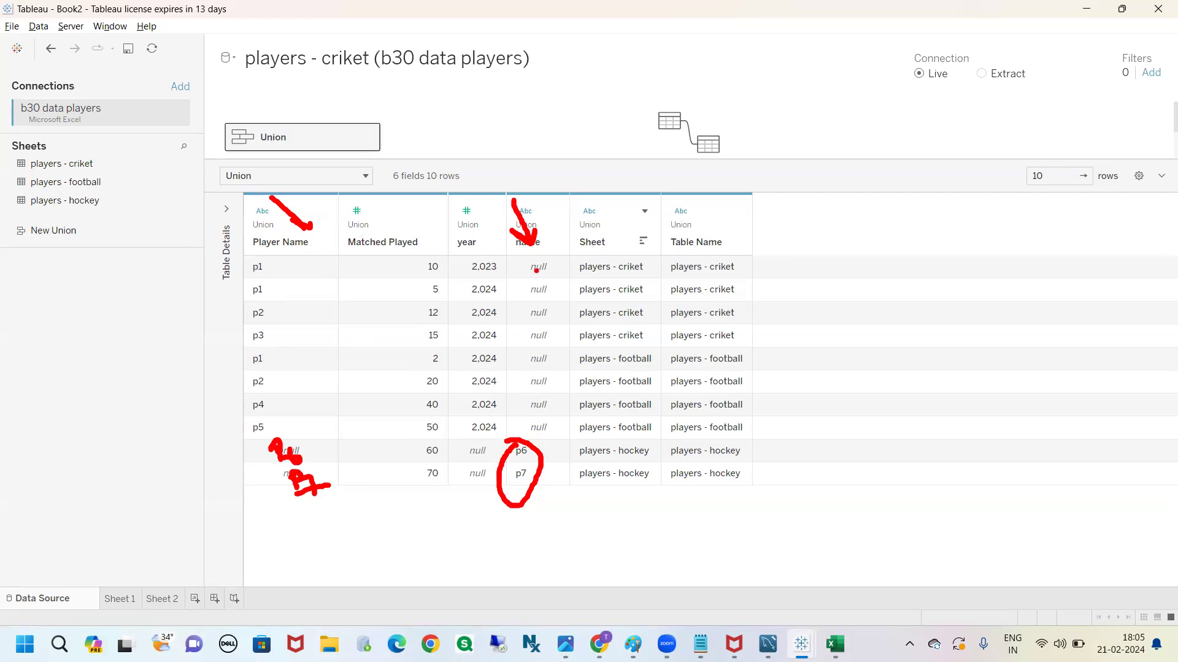
key(Escape)
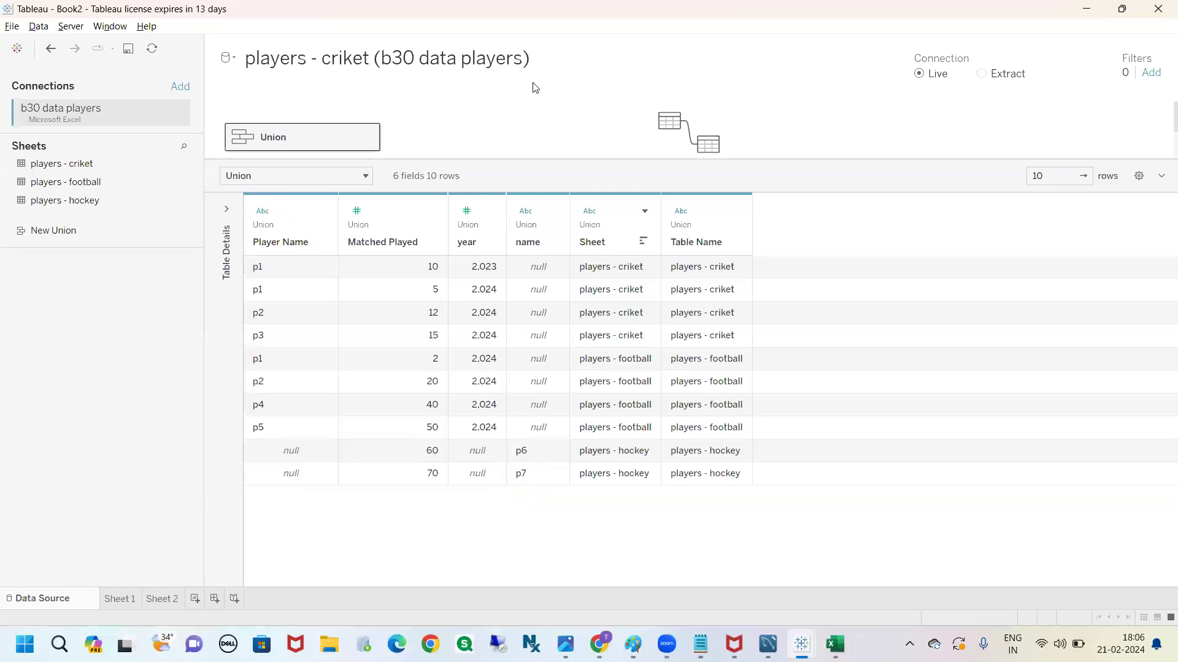
Highlight the Player Name and name columns in turn and annotate the screen with the text "combining columns from"
click(269, 239)
click(518, 230)
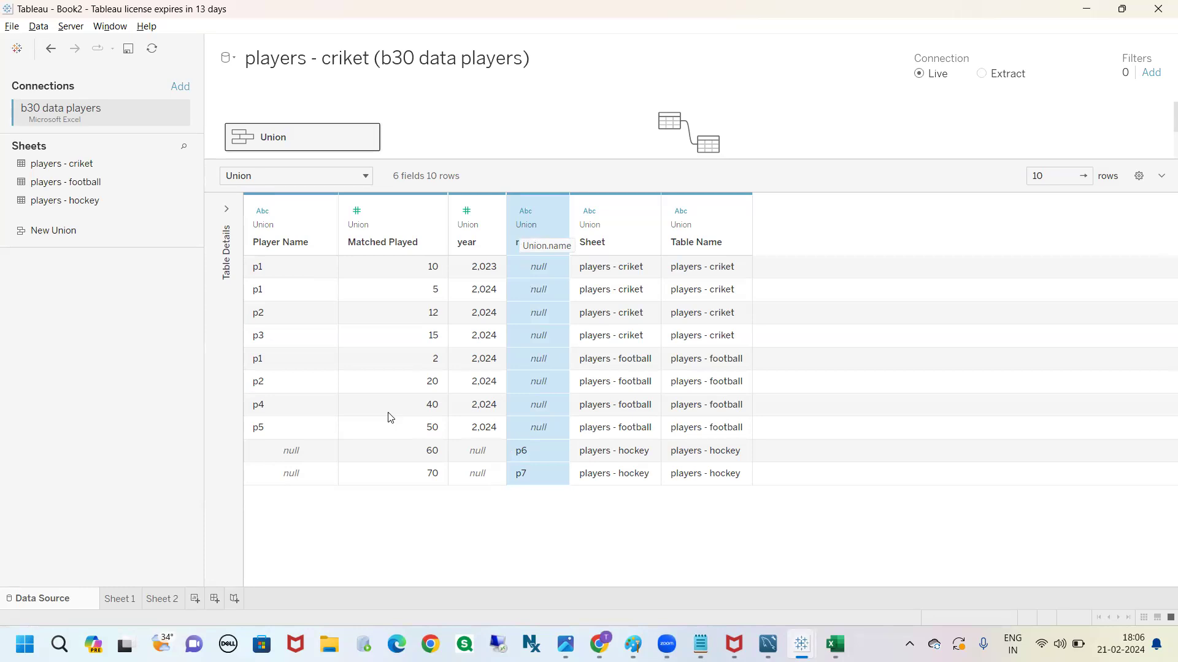
key(ctrl)
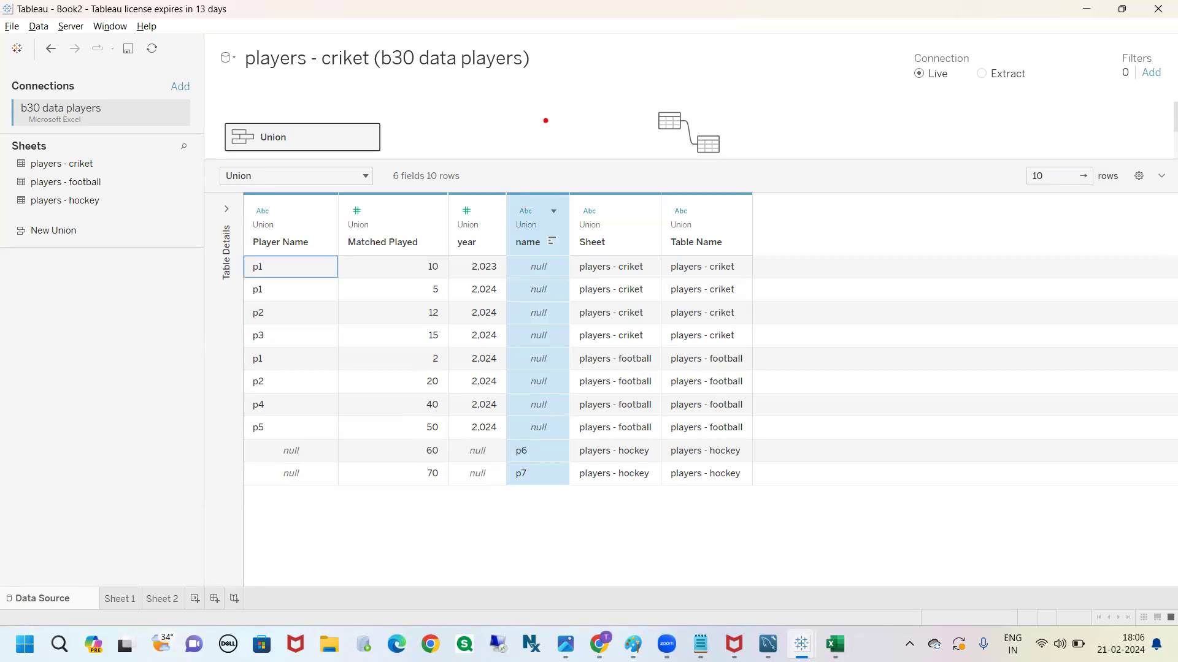
key(t)
text(combining m)
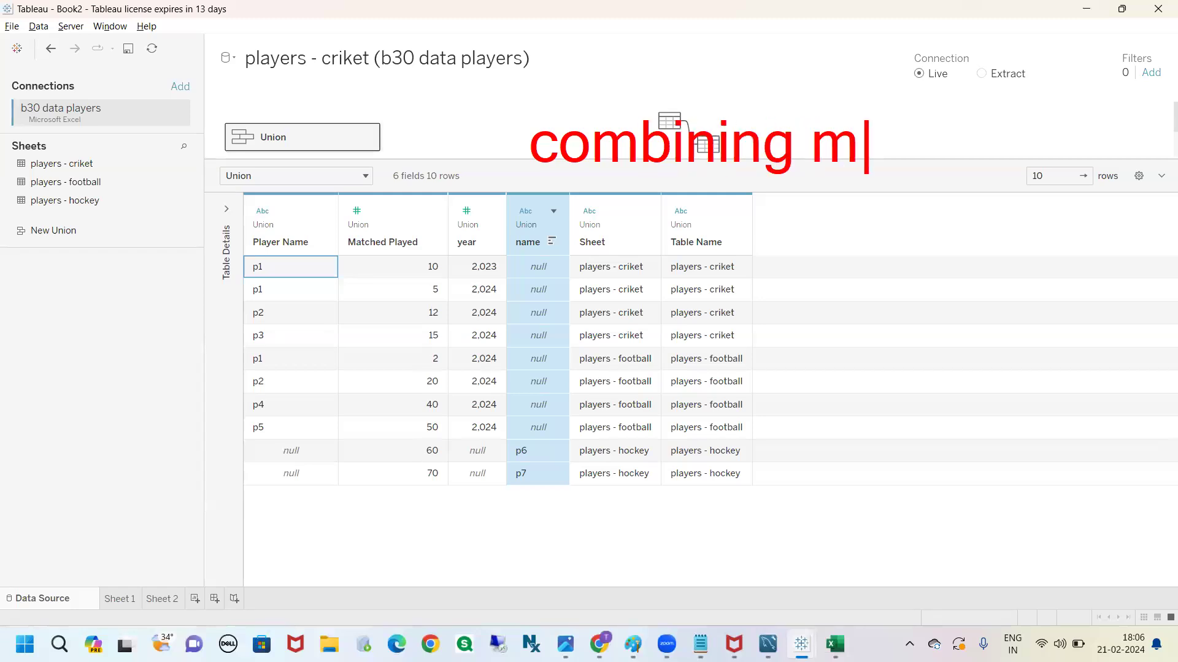
key(BackSpace)
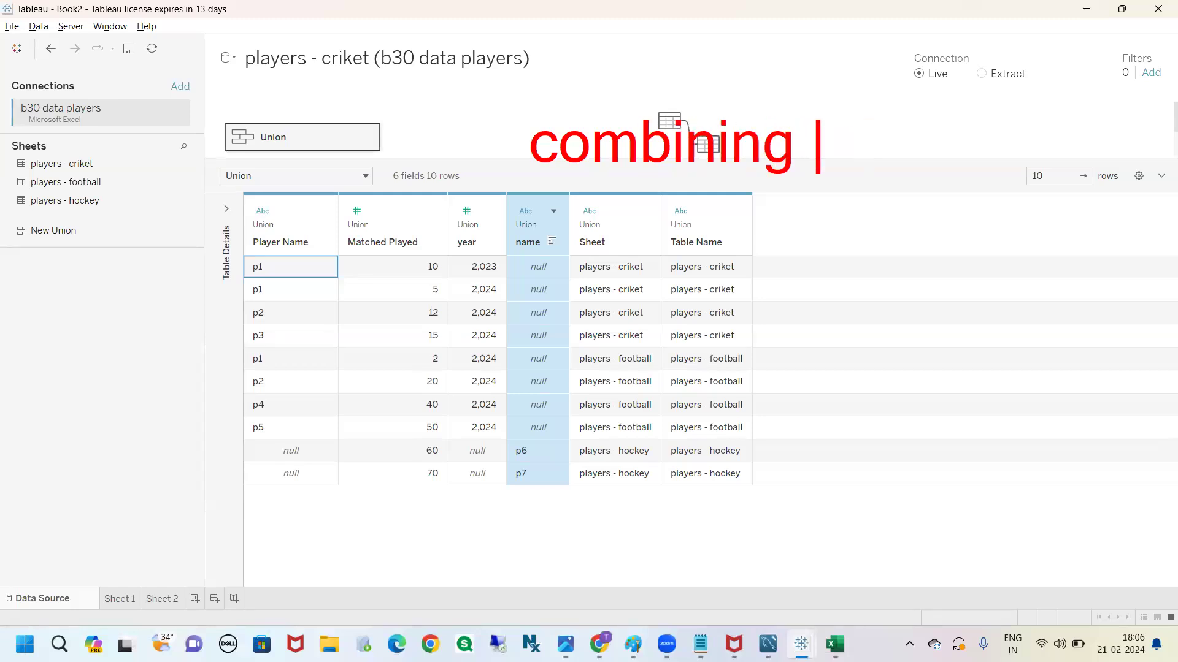
text(colu)
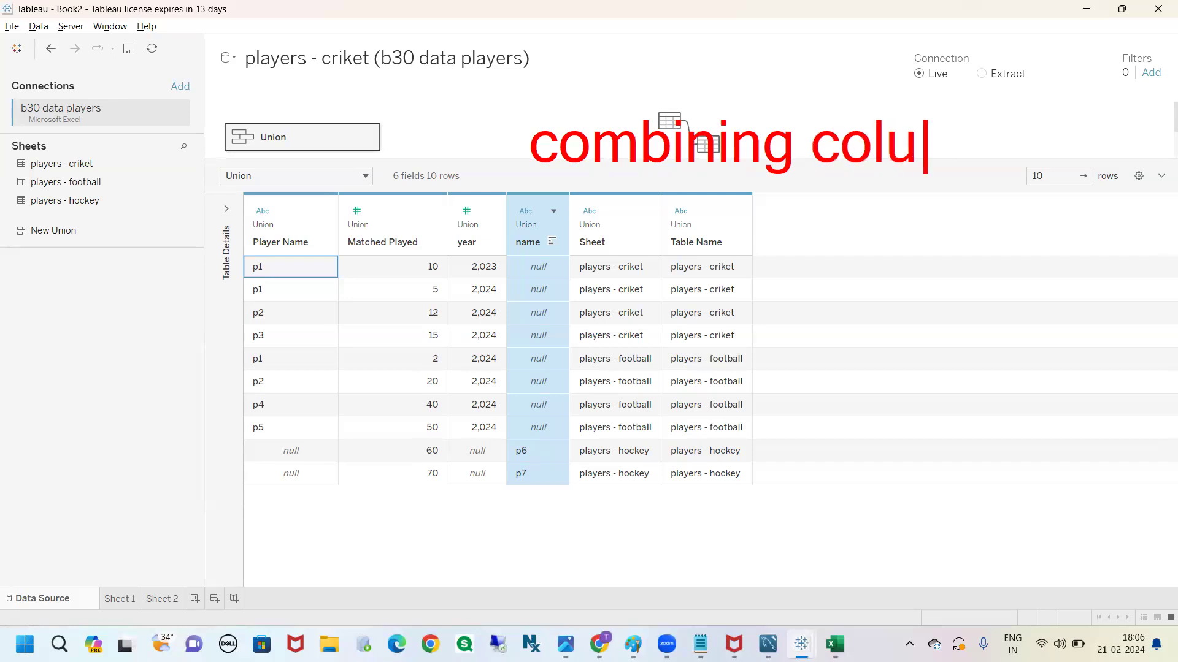
text(mns from)
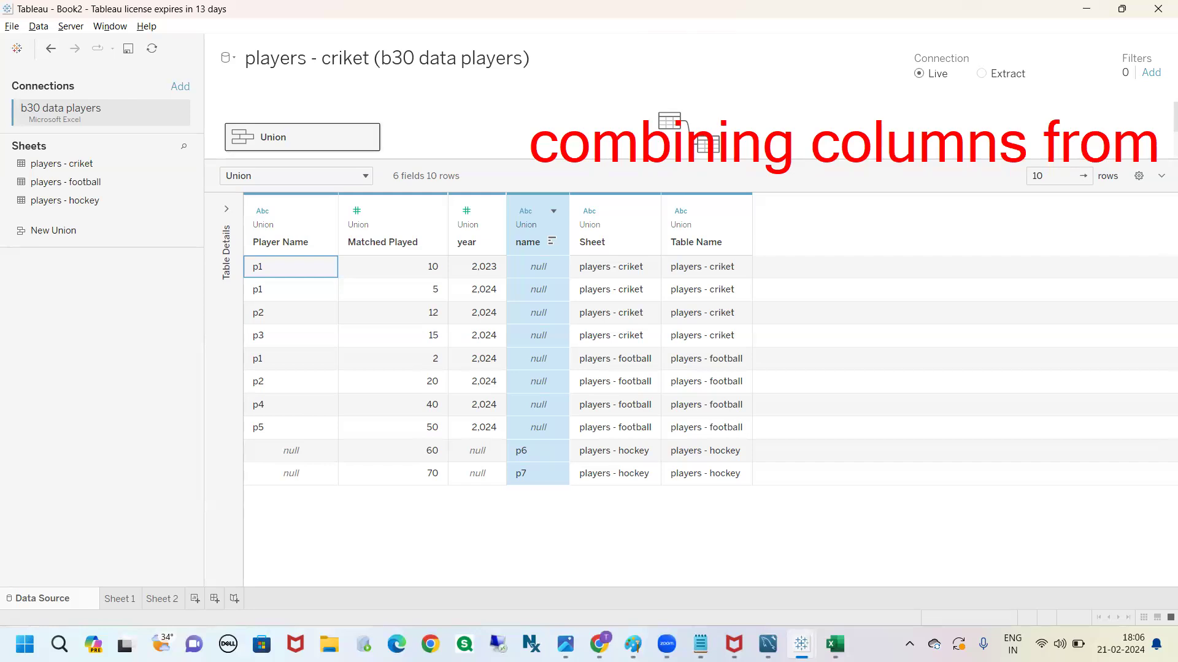
key(Escape)
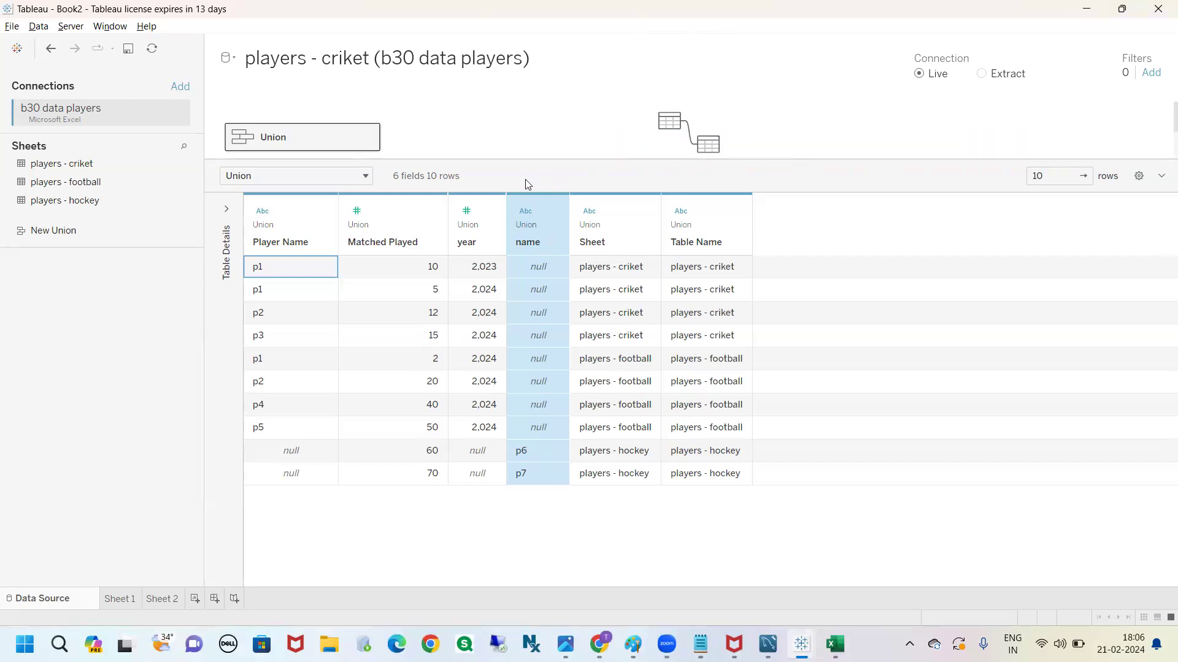
click(286, 245)
click(514, 245)
In the Excel workbook, copy the player_name header from players - criket into cell A1 of players - hockey
key(alt+Tab)
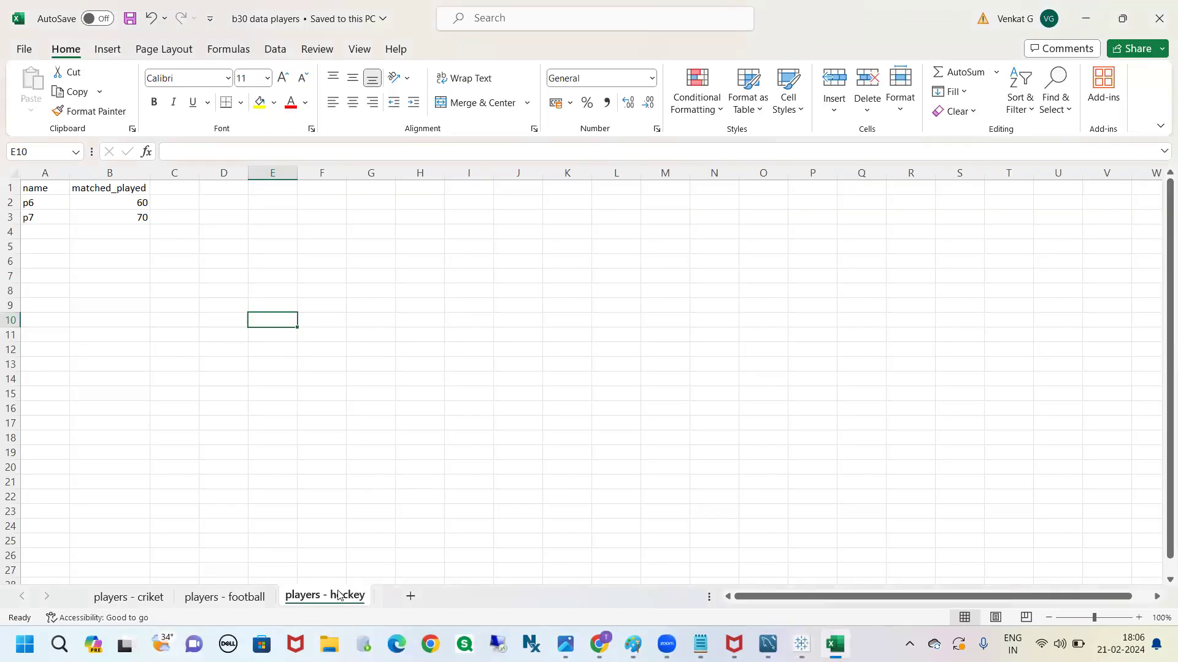
click(147, 598)
key(ctrl+c)
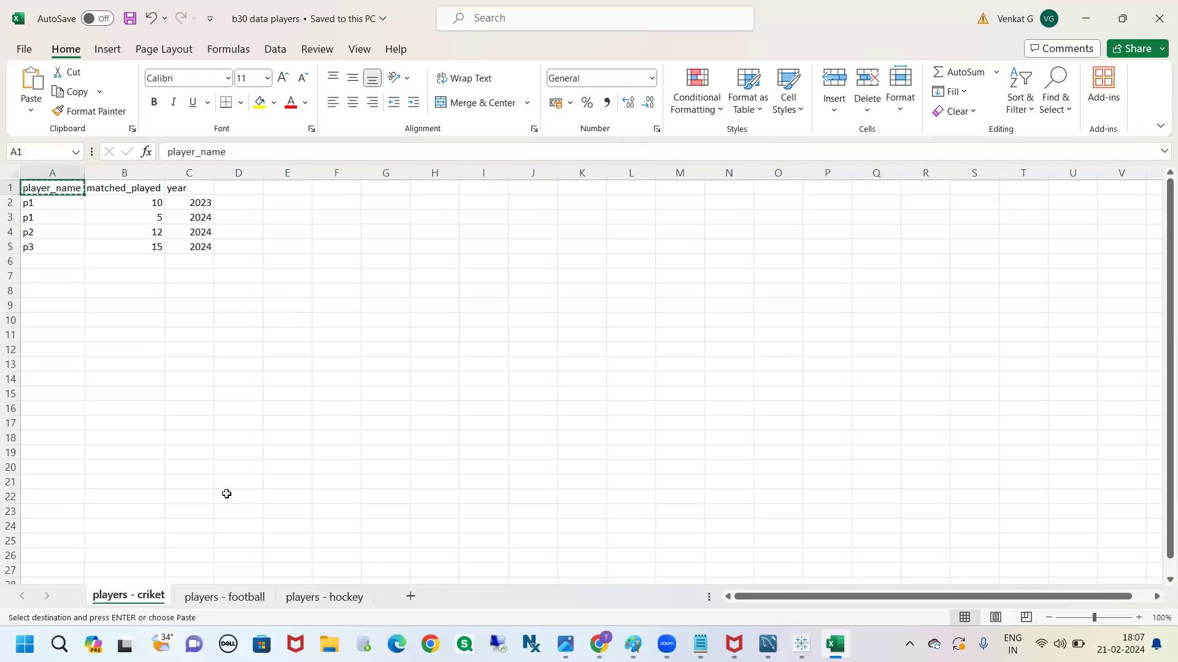
click(320, 598)
click(40, 193)
key(ctrl+v)
click(189, 275)
Save the b30 data players workbook, switch back to Tableau, and refresh the data source
click(111, 18)
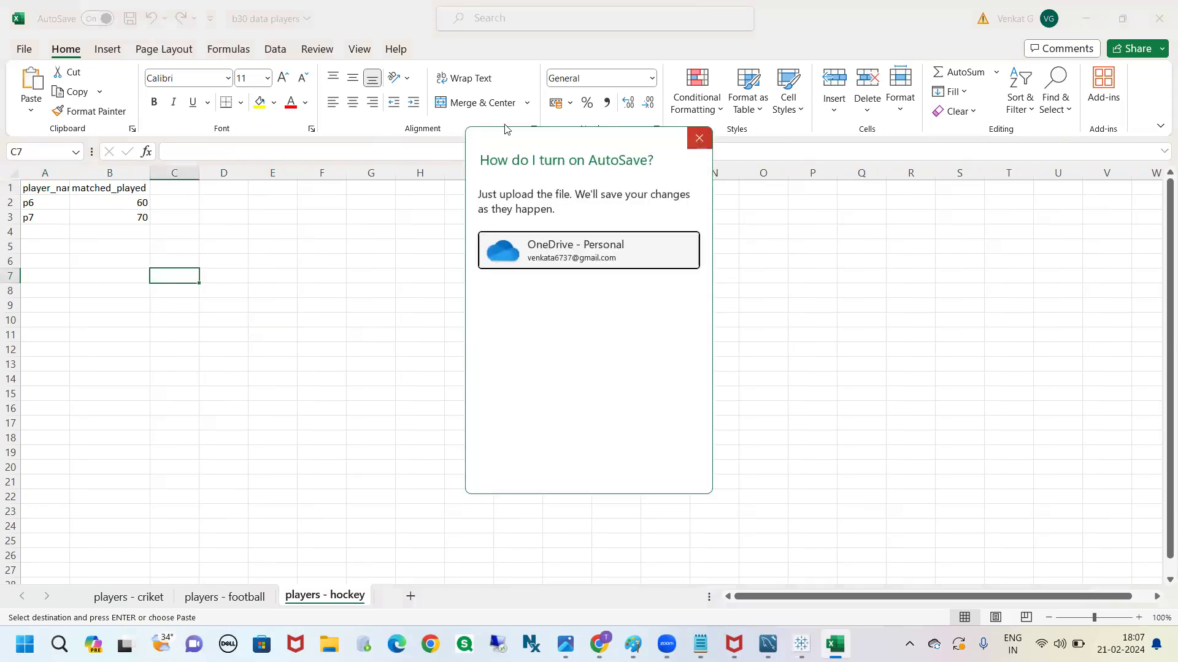
click(699, 138)
click(130, 18)
key(alt+Tab)
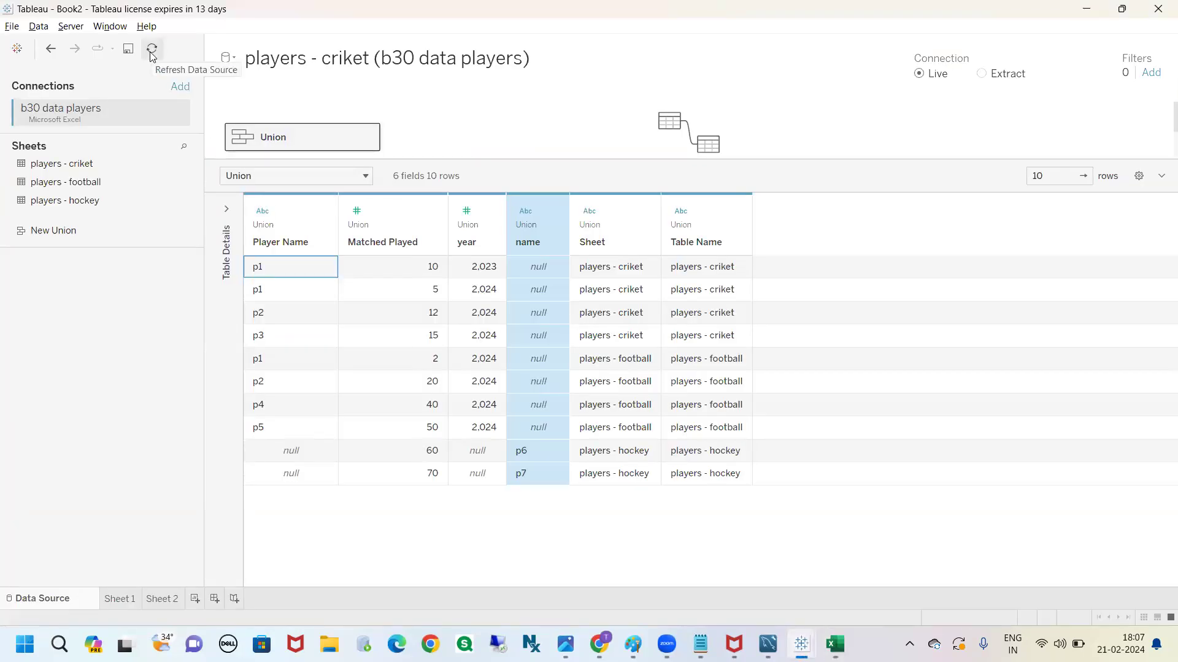
click(151, 50)
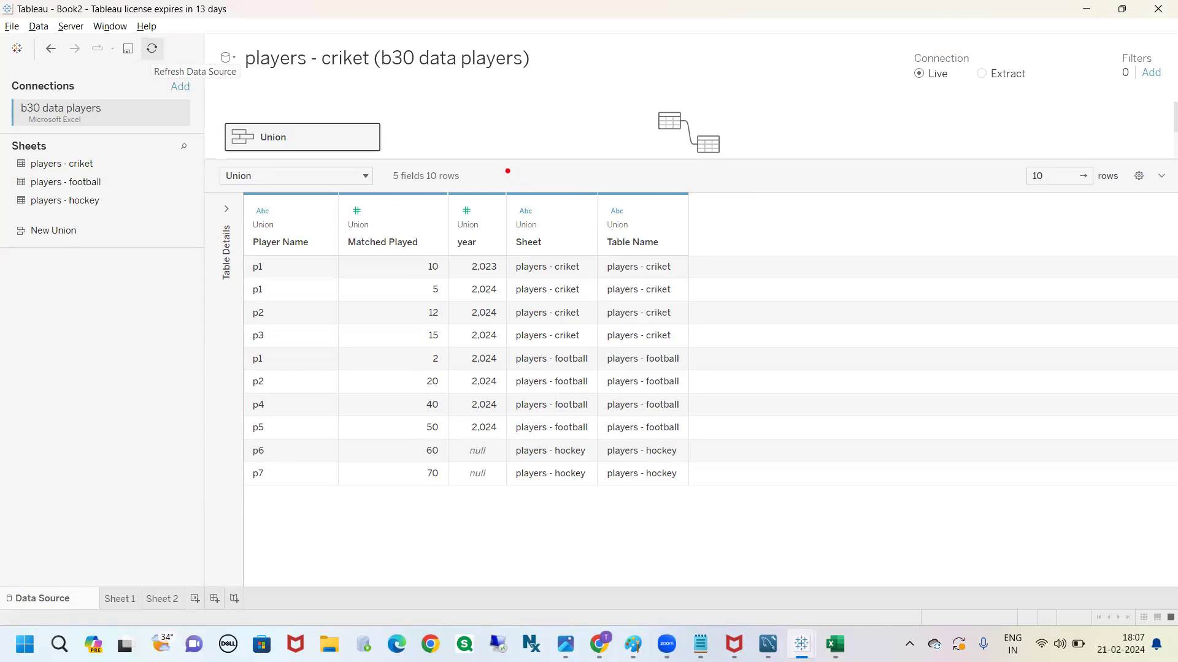
Examine the union's Player Name column from the first cricket row down to the hockey rows
mouse_move(282, 186)
mouse_down()
mouse_move(306, 220)
mouse_move(318, 202)
mouse_up()
drag(254, 251, 306, 248)
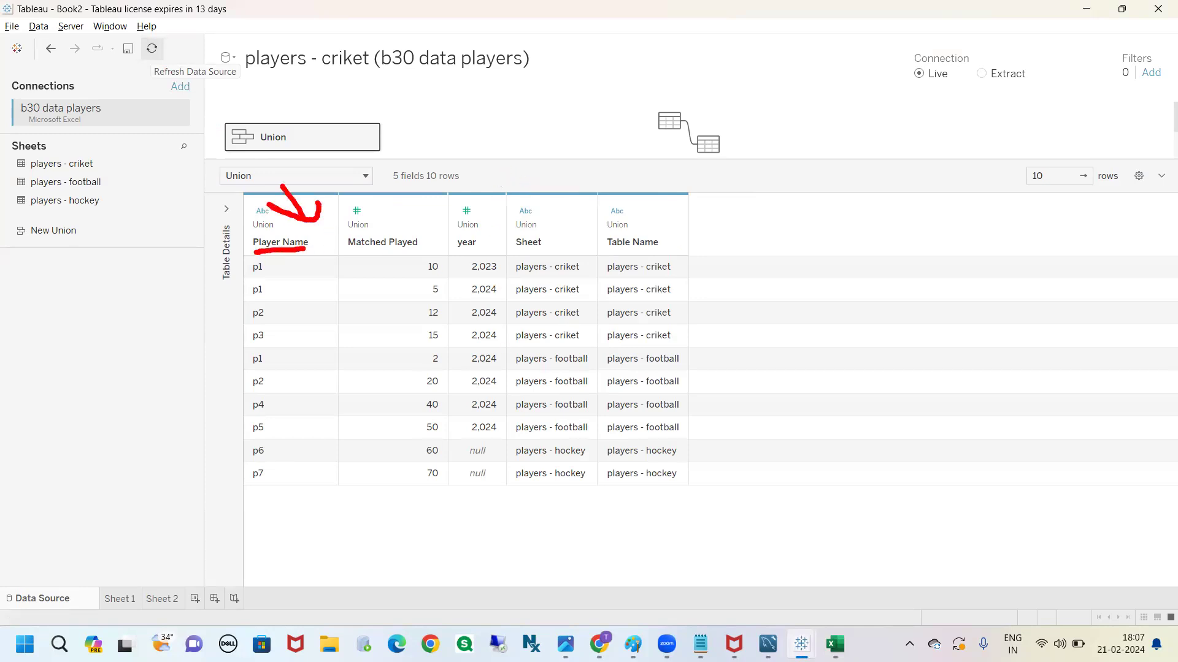
drag(272, 449, 275, 520)
drag(284, 268, 274, 532)
mouse_move(244, 517)
mouse_down()
mouse_move(271, 534)
mouse_move(300, 518)
mouse_up()
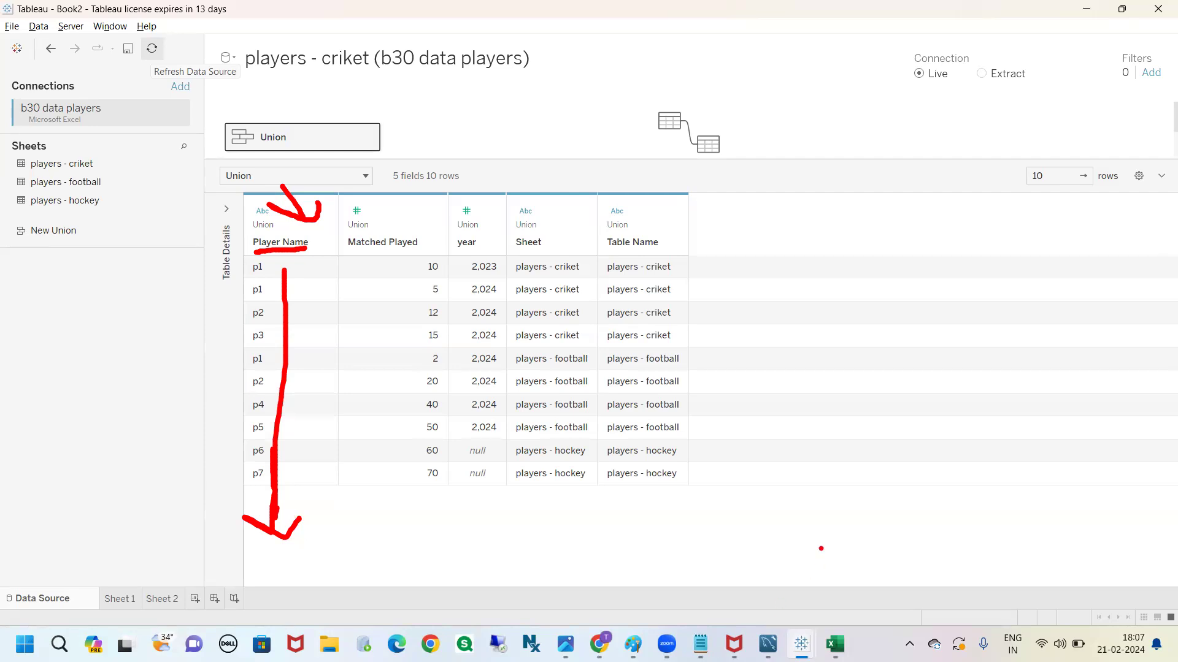
key(Escape)
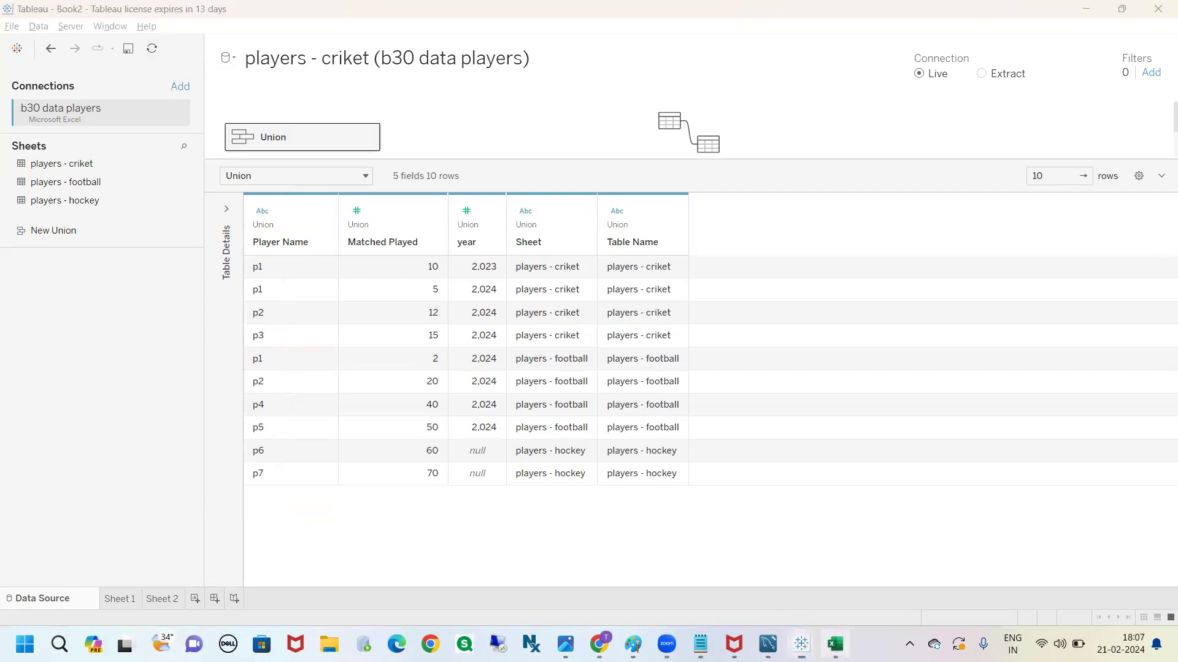
Switch to the Excel workbook and compare the player_name columns of players - hockey and players - criket
click(835, 644)
drag(49, 202, 49, 219)
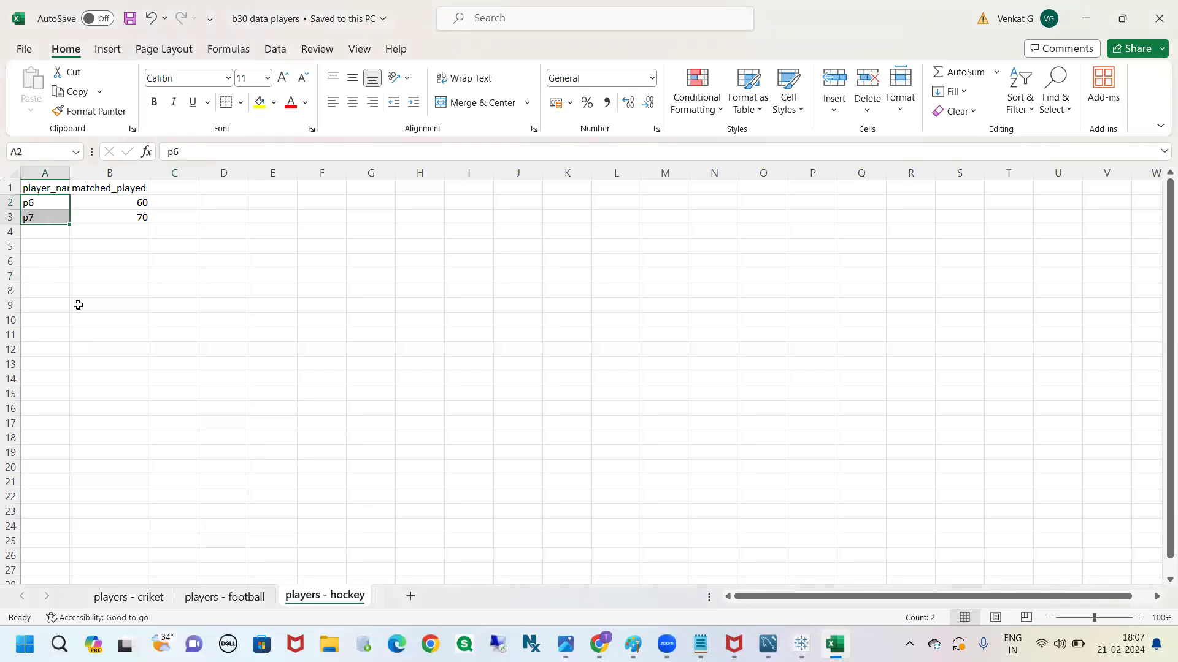
click(147, 596)
drag(35, 261, 34, 294)
click(41, 189)
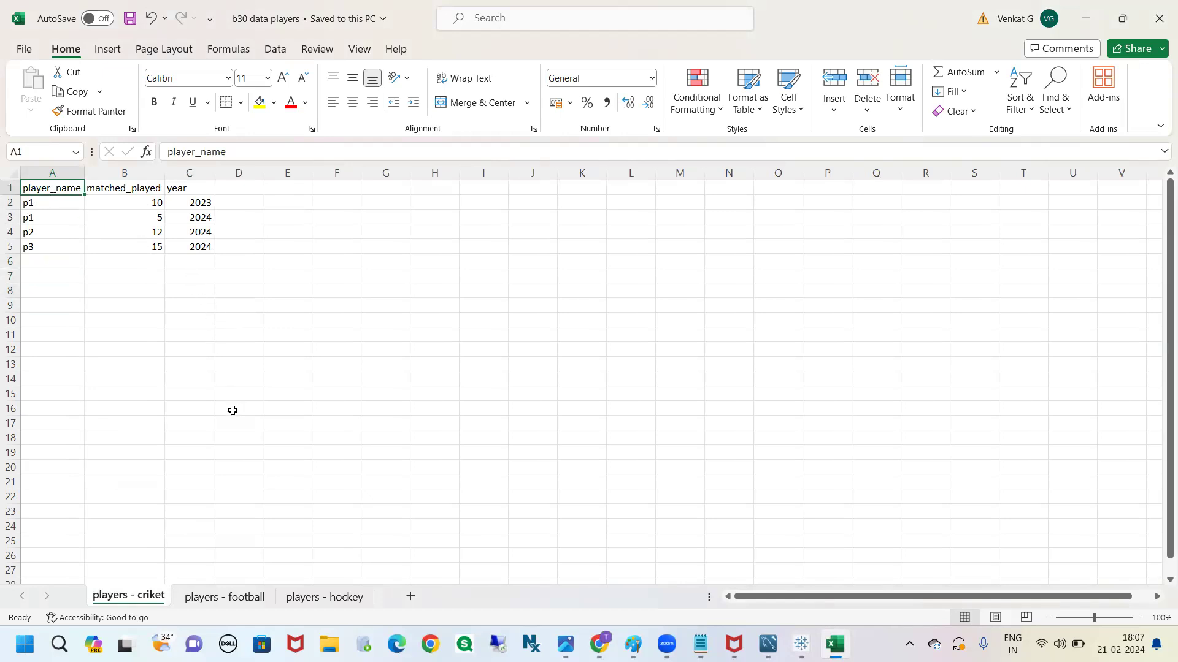
click(324, 597)
click(339, 457)
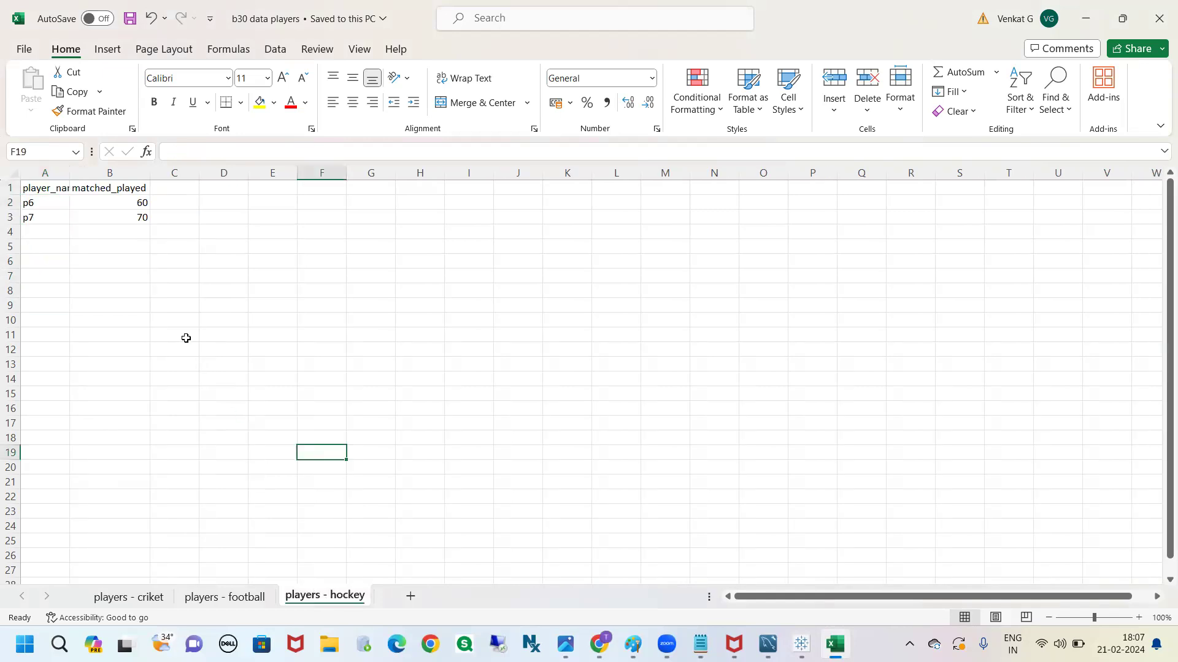
Return to Tableau, enlarge the canvas above the union's data grid, and switch back to the Excel workbook
key(alt+Tab)
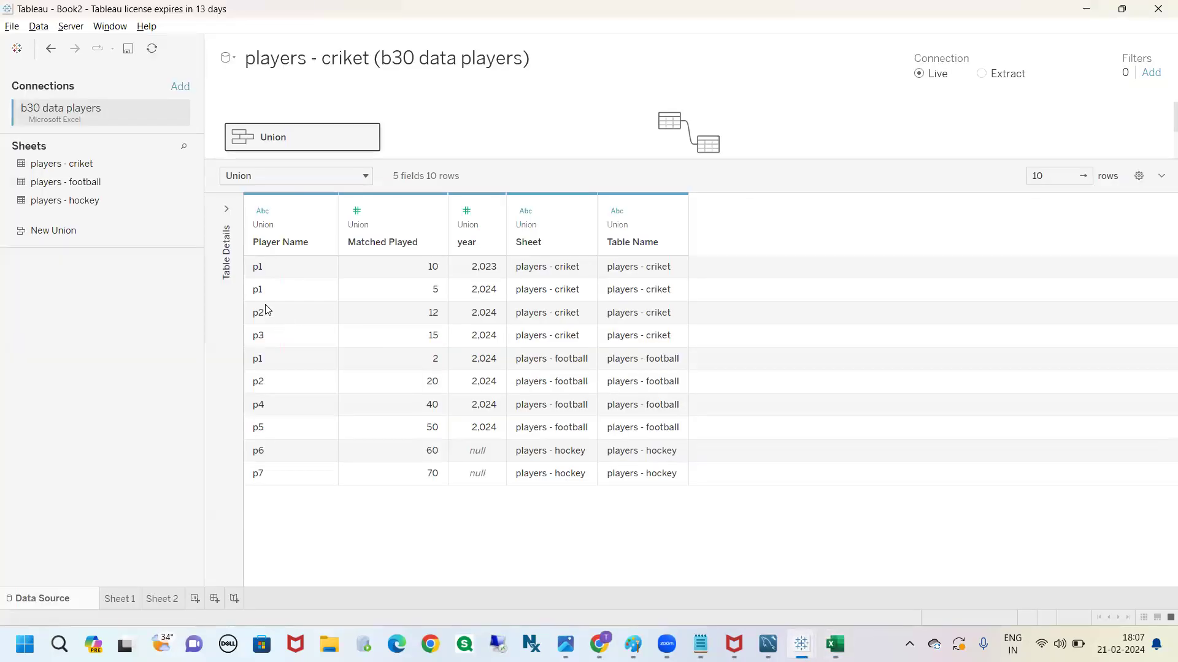
mouse_move(535, 160)
mouse_down()
mouse_move(539, 242)
mouse_move(537, 173)
mouse_up()
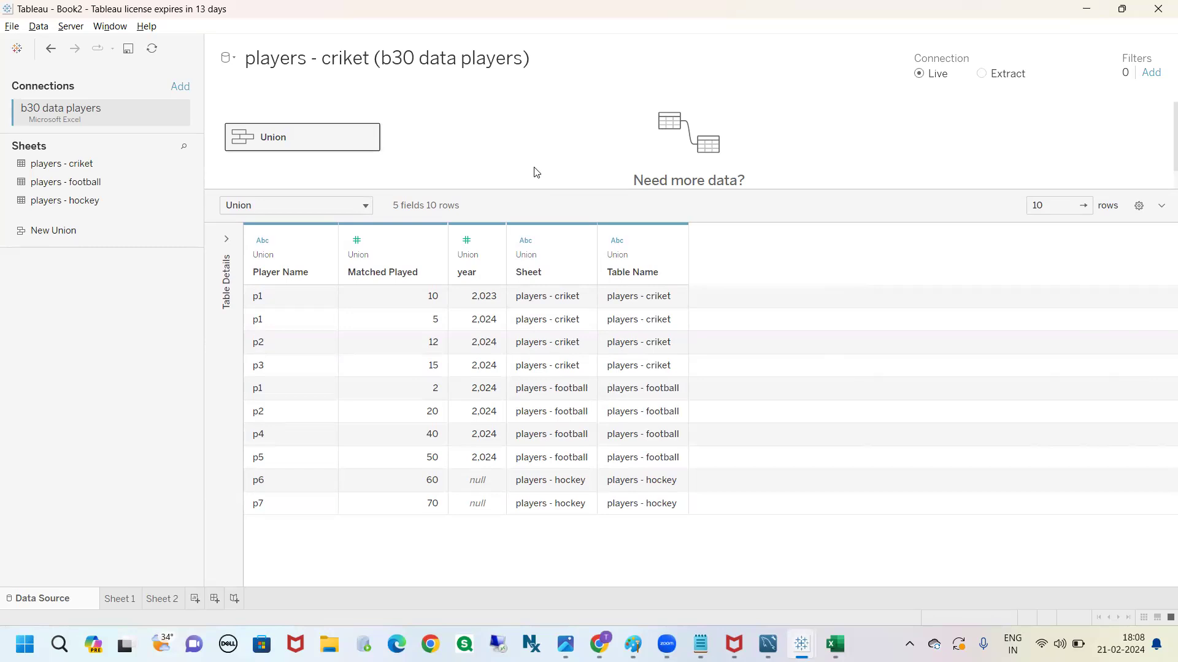
click(835, 644)
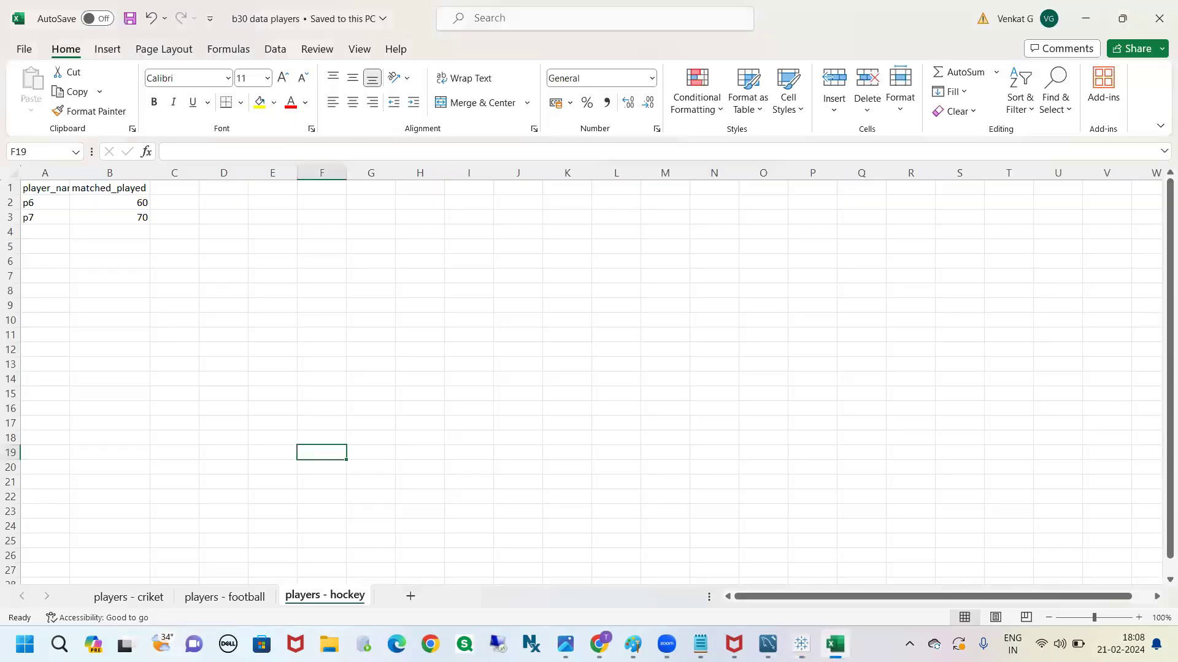
Check the players - criket worksheet, return to Tableau, and examine the union's year values across the cricket, football and hockey rows
click(163, 598)
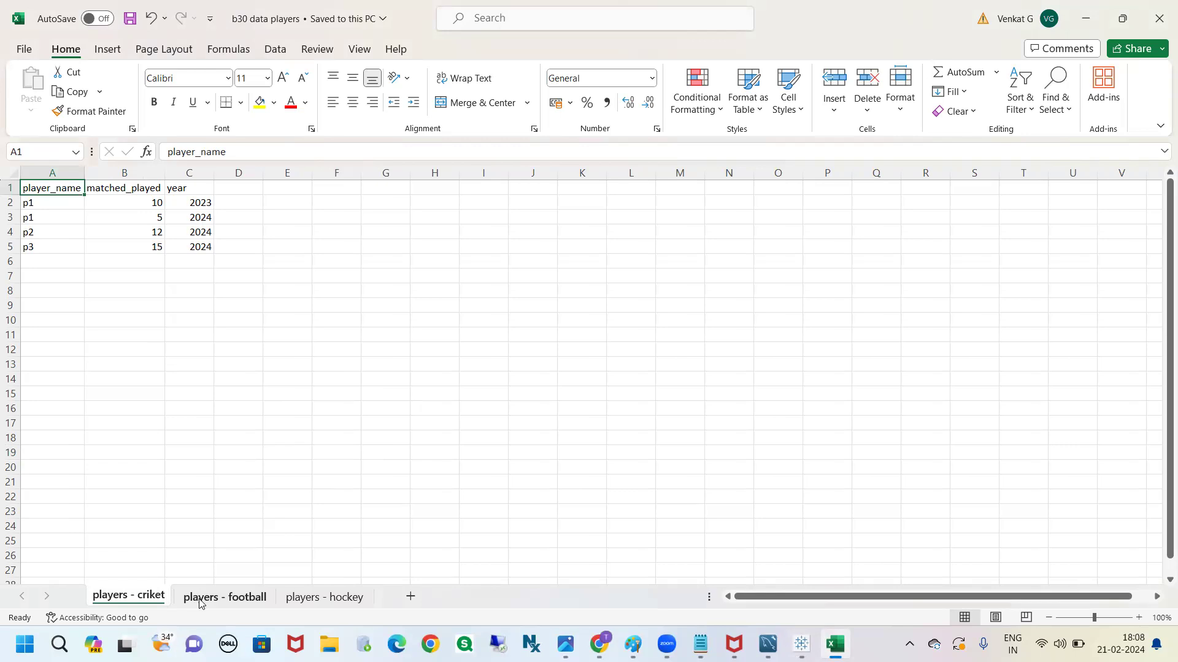
key(alt+Tab)
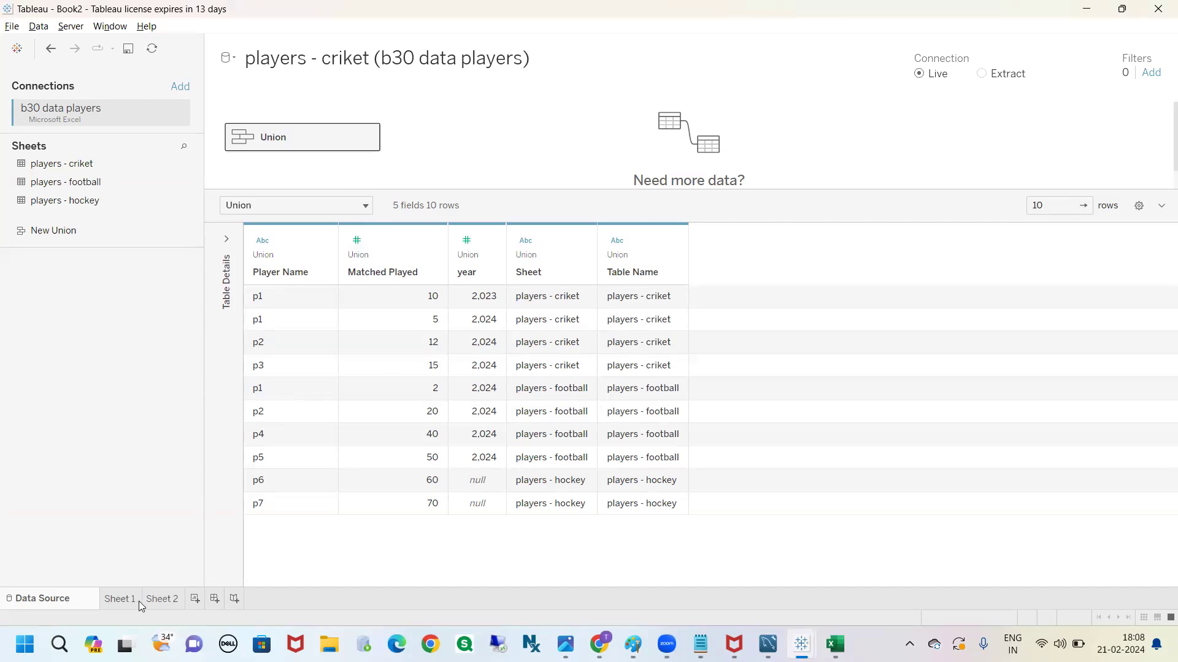
mouse_move(443, 199)
mouse_down()
mouse_move(467, 253)
mouse_move(484, 241)
mouse_up()
mouse_move(644, 302)
mouse_down()
mouse_move(712, 301)
mouse_move(693, 280)
mouse_up()
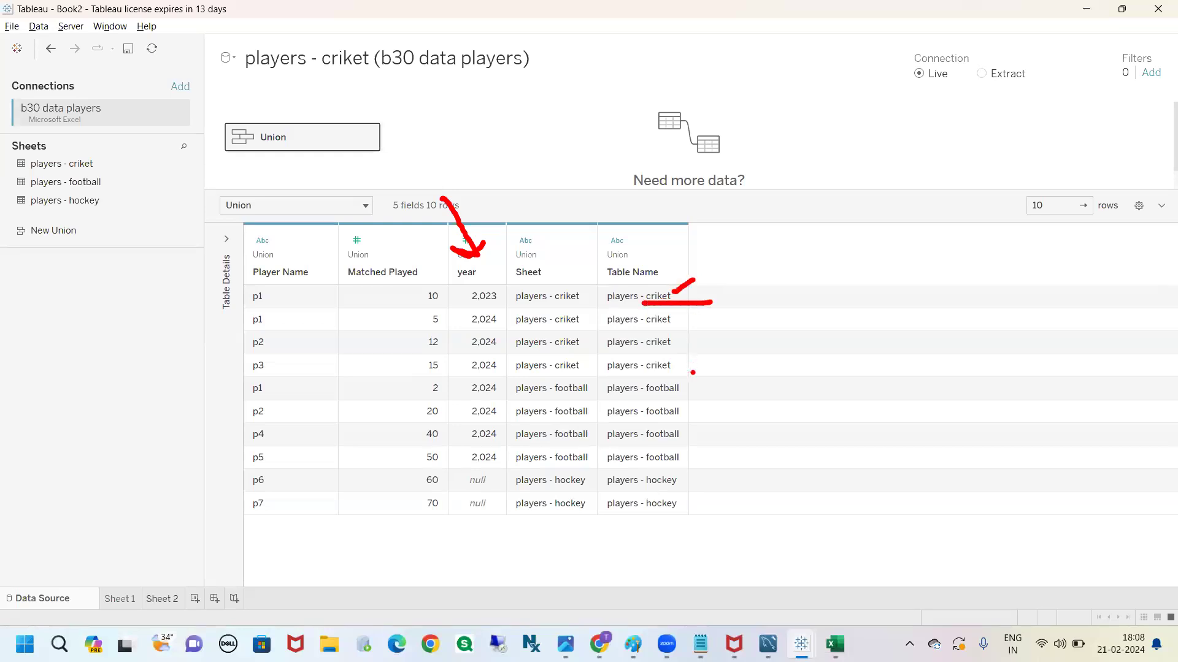
drag(687, 391, 721, 369)
mouse_move(459, 471)
mouse_down()
mouse_move(484, 555)
mouse_move(486, 473)
mouse_move(463, 473)
mouse_up()
mouse_move(646, 486)
mouse_down()
mouse_move(677, 489)
mouse_move(657, 491)
mouse_up()
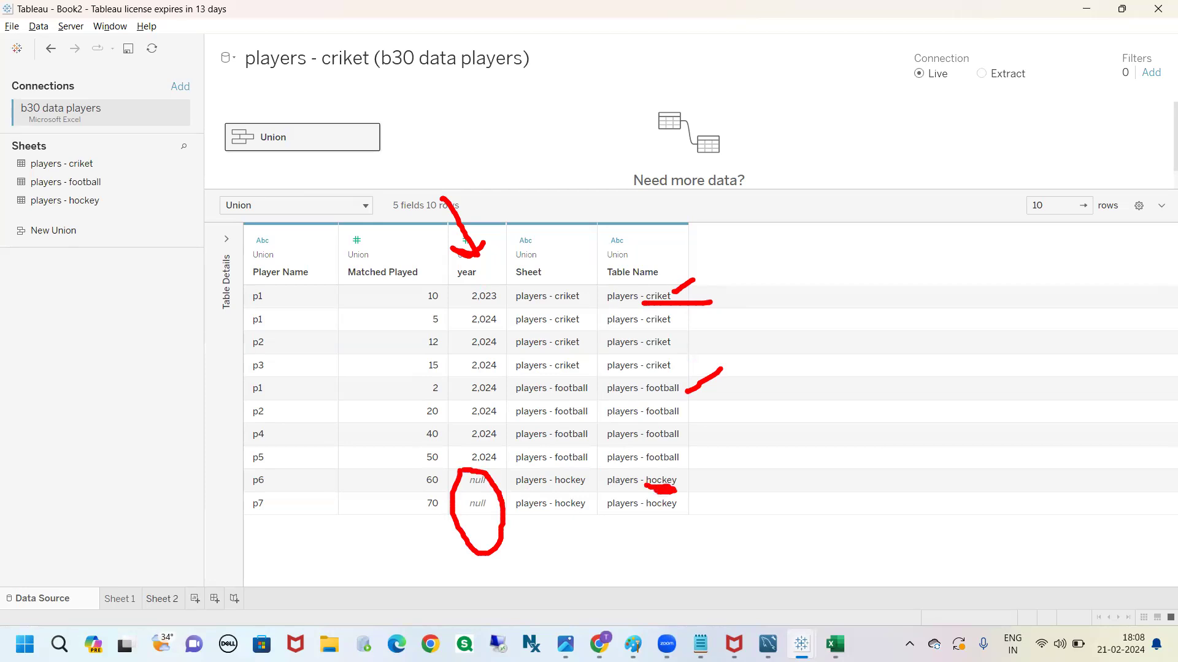
mouse_move(468, 489)
mouse_down()
mouse_move(485, 484)
mouse_move(469, 517)
mouse_up()
key(Escape)
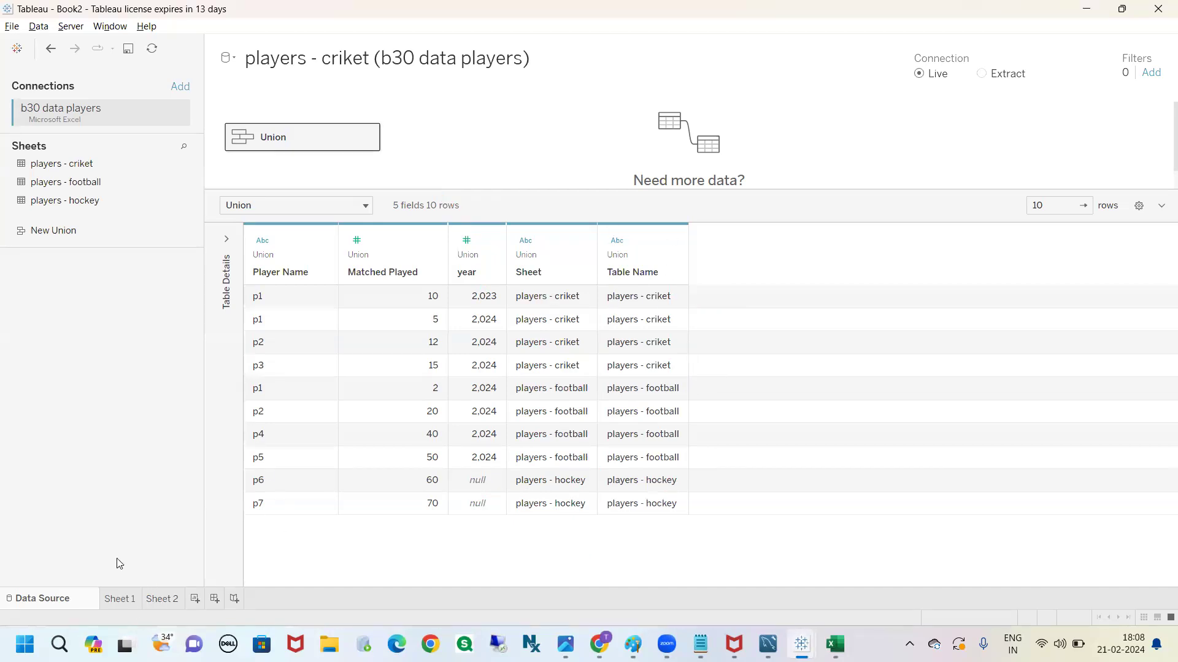
Open Sheet 1, locate the year field, and compare it with the year values in Excel's players - criket worksheet before returning to Tableau
click(120, 599)
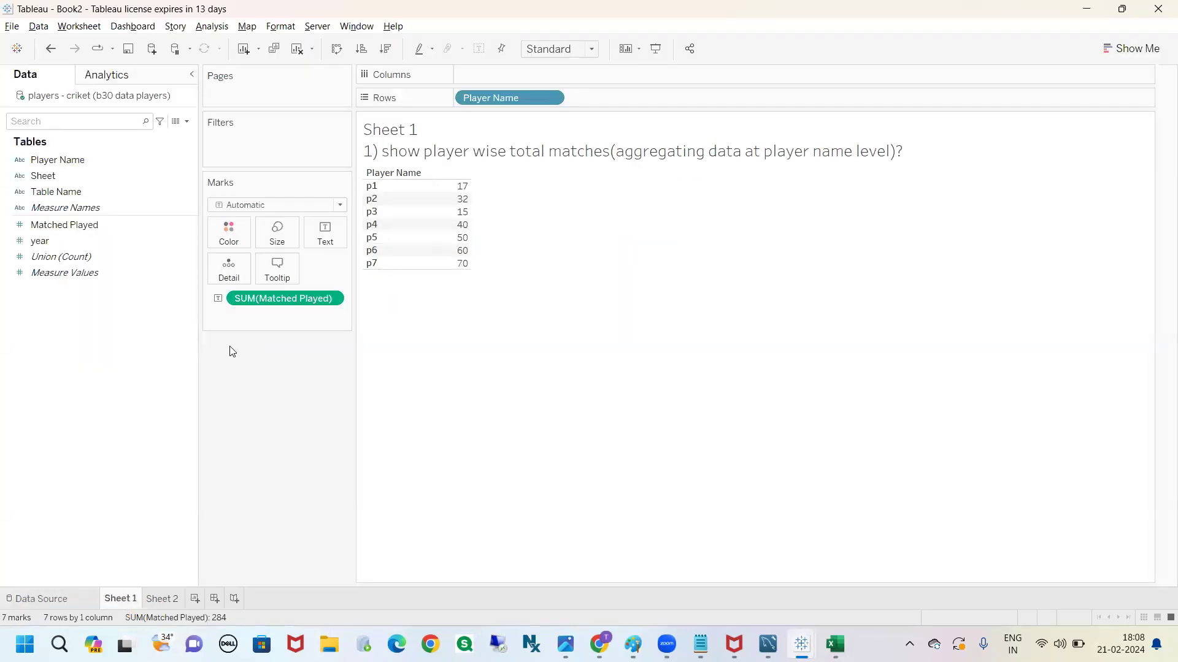
drag(42, 241, 92, 242)
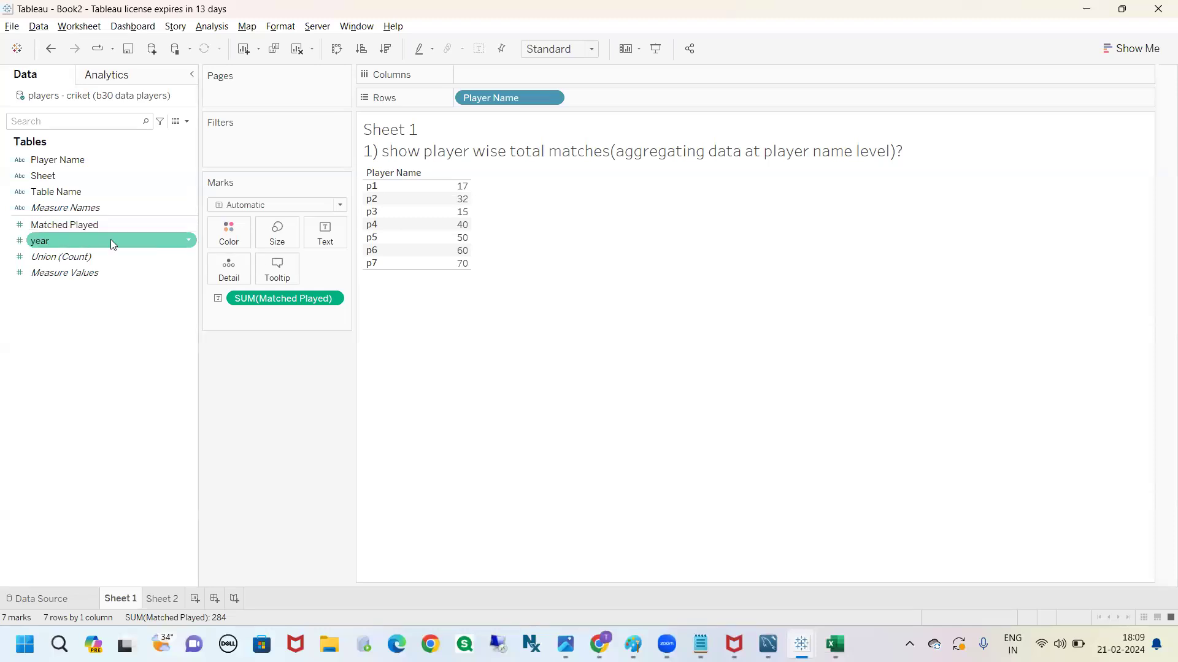
key(alt+Tab)
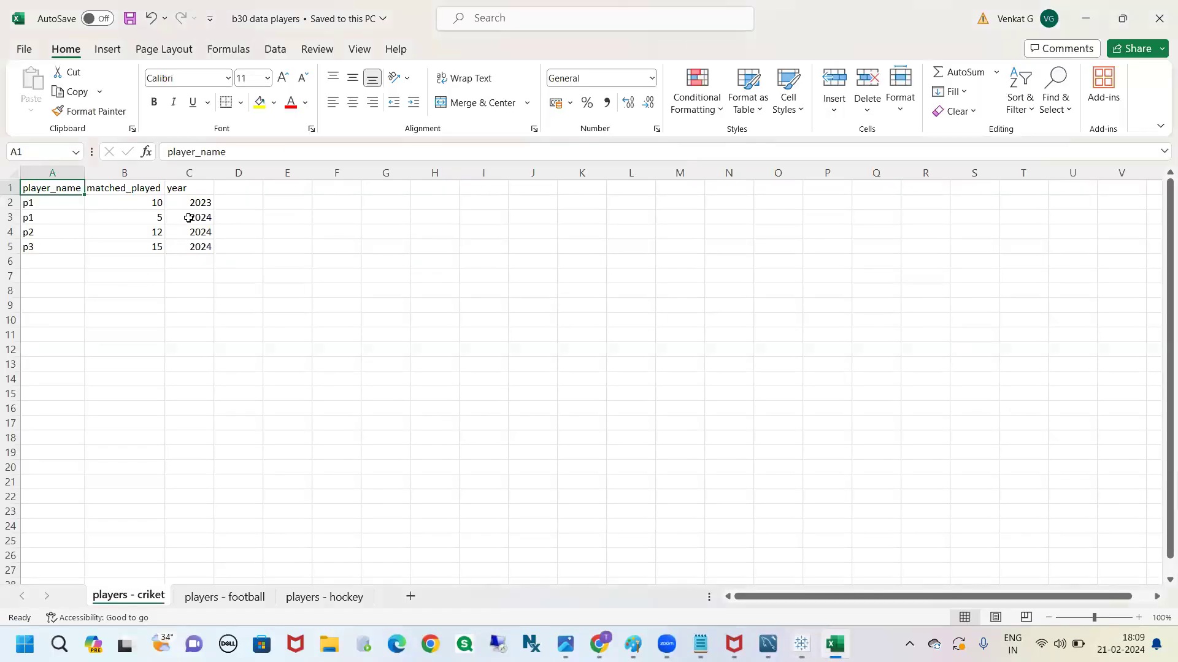
drag(188, 202, 198, 255)
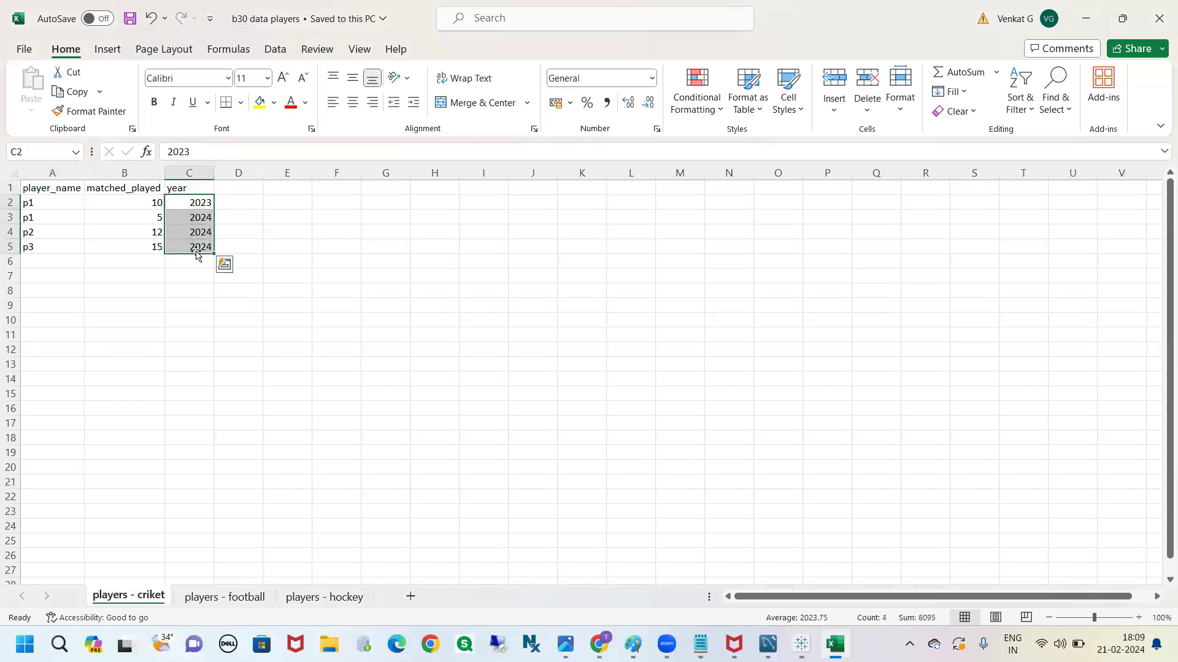
click(242, 244)
drag(174, 208, 186, 244)
key(alt+Tab)
Convert the year field to a dimension and add it to Rows after Player Name
click(31, 241)
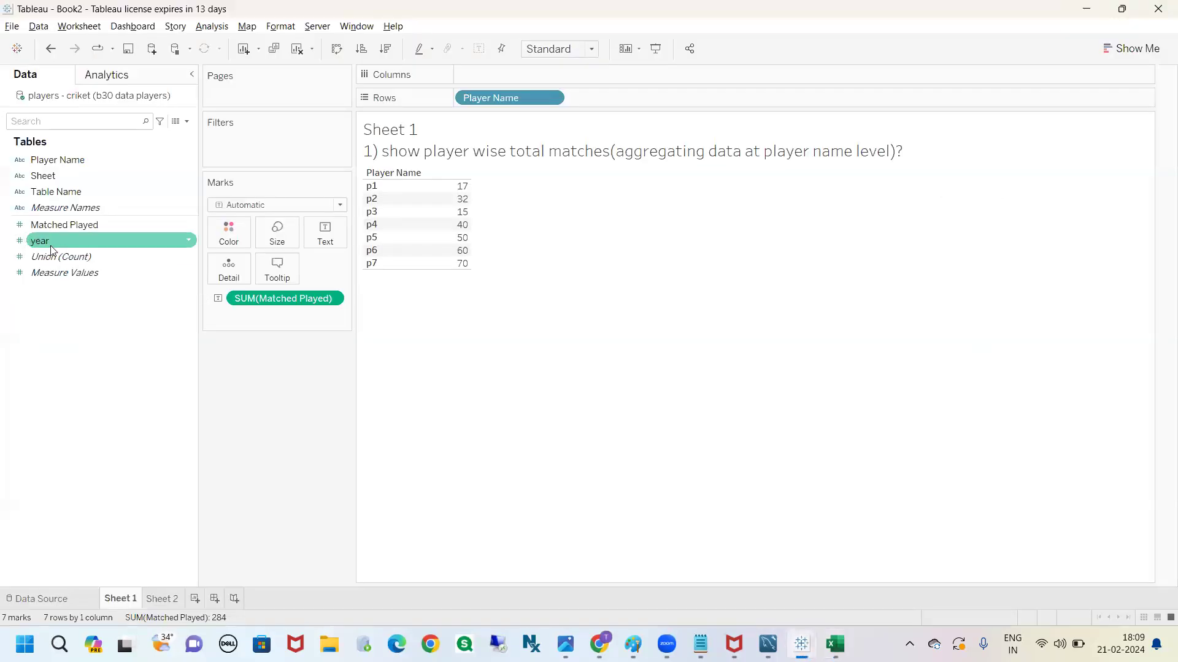
click(190, 241)
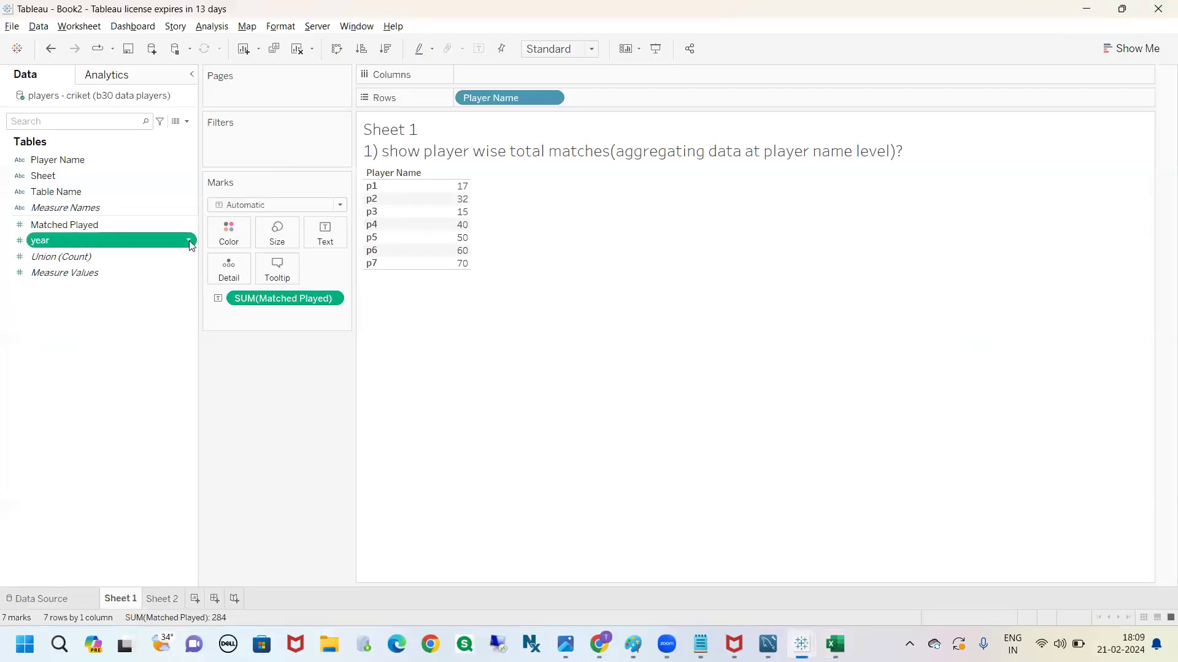
click(189, 243)
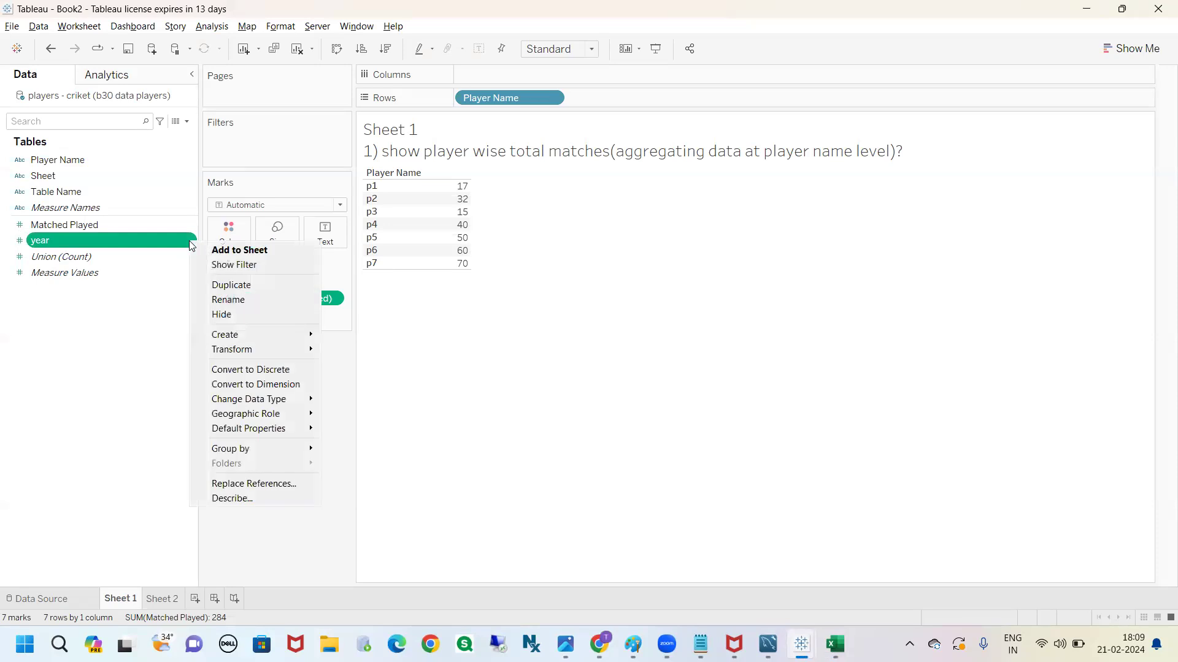
click(241, 384)
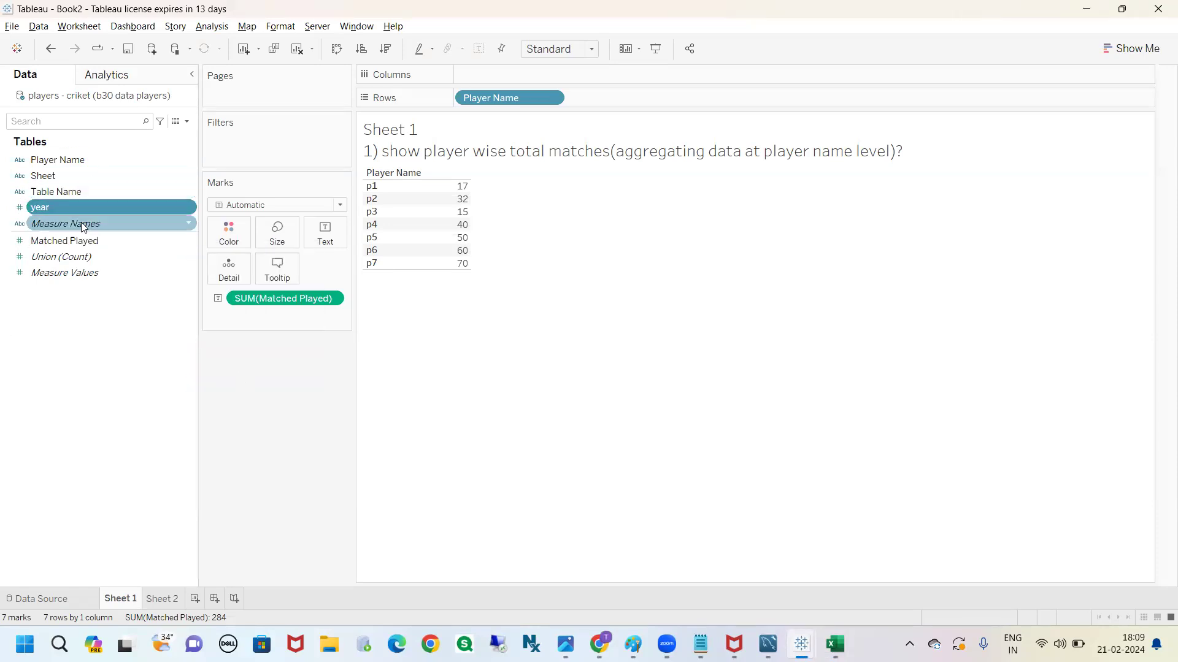
drag(78, 206, 598, 99)
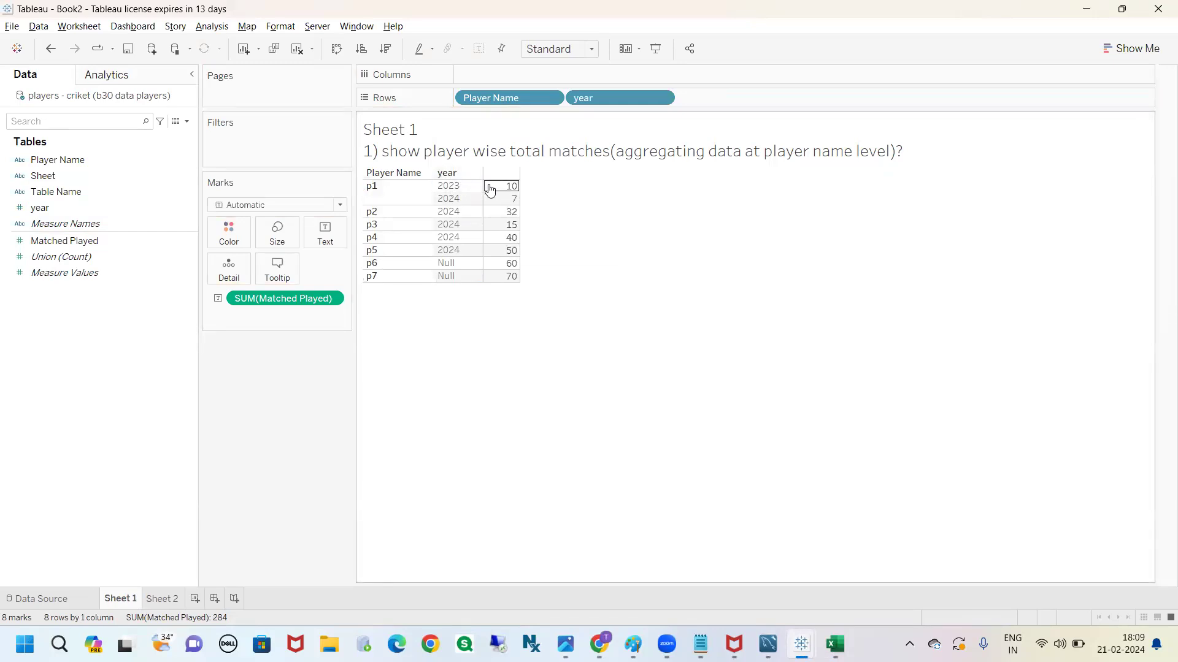
Examine the year values of players p6 and p7 in the Sheet 1 table
mouse_move(362, 261)
mouse_down()
mouse_move(347, 269)
mouse_move(421, 311)
mouse_move(521, 303)
mouse_move(546, 284)
mouse_move(408, 257)
mouse_move(354, 265)
mouse_up()
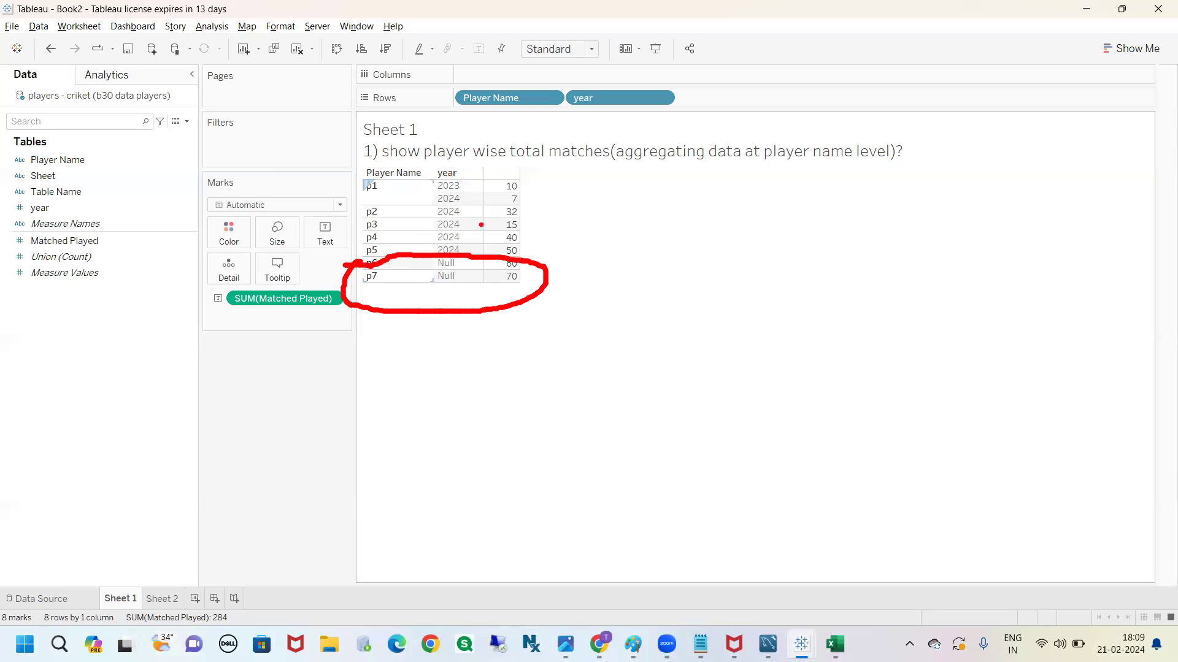
mouse_move(427, 268)
mouse_down()
mouse_move(408, 306)
mouse_move(476, 265)
mouse_move(423, 263)
mouse_up()
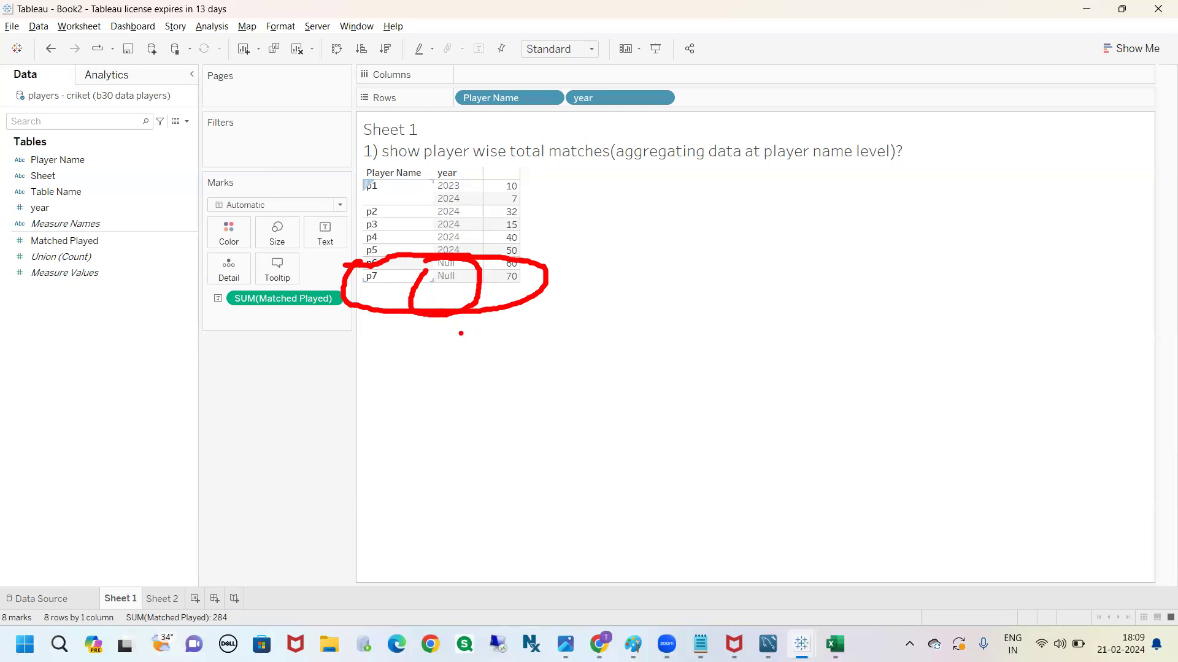
key(Escape)
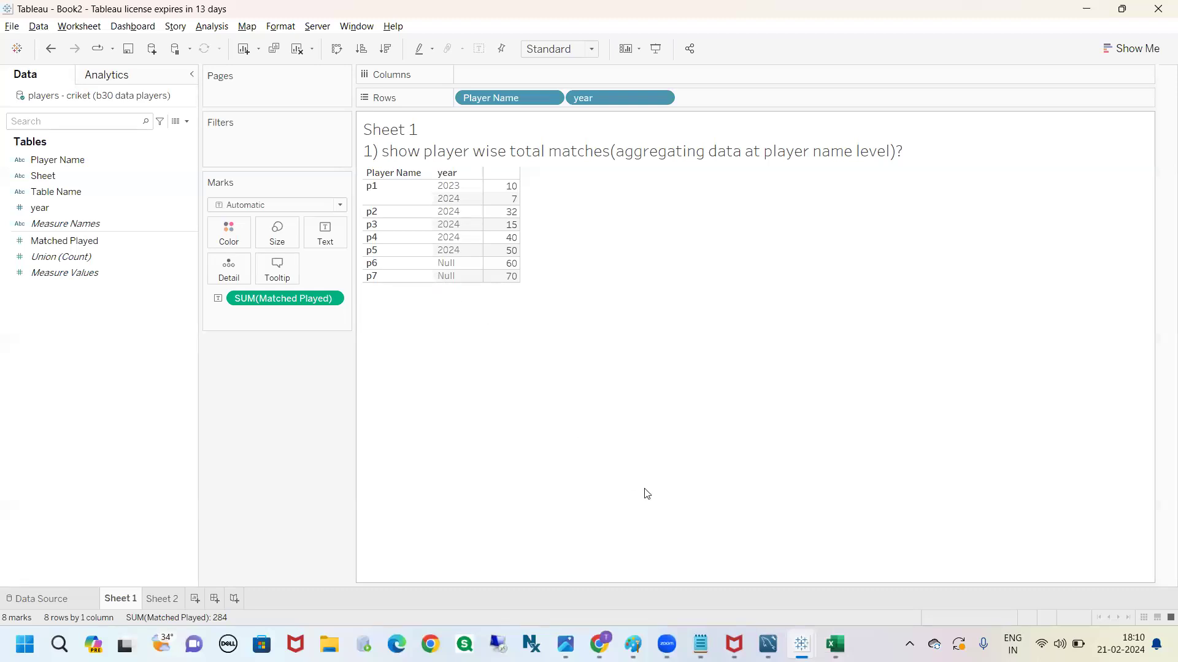
Inspect the columns of Excel's players - hockey worksheet, then return to Tableau and review the year column in the Sheet 1 table
click(833, 637)
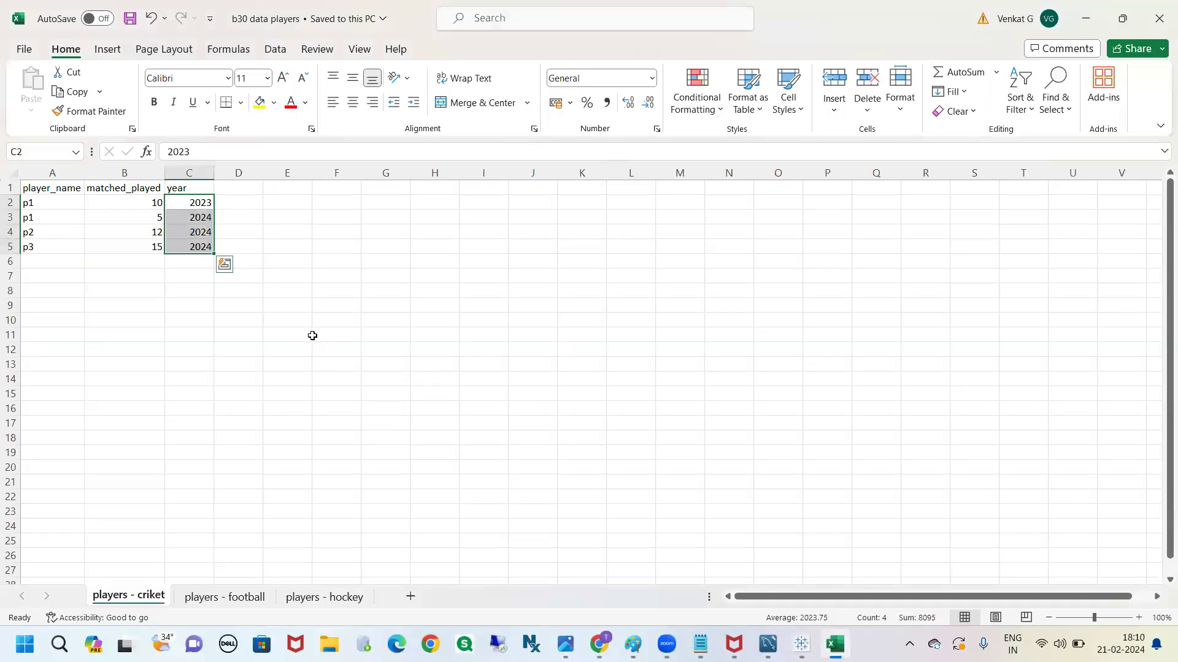
click(325, 334)
click(338, 598)
click(284, 379)
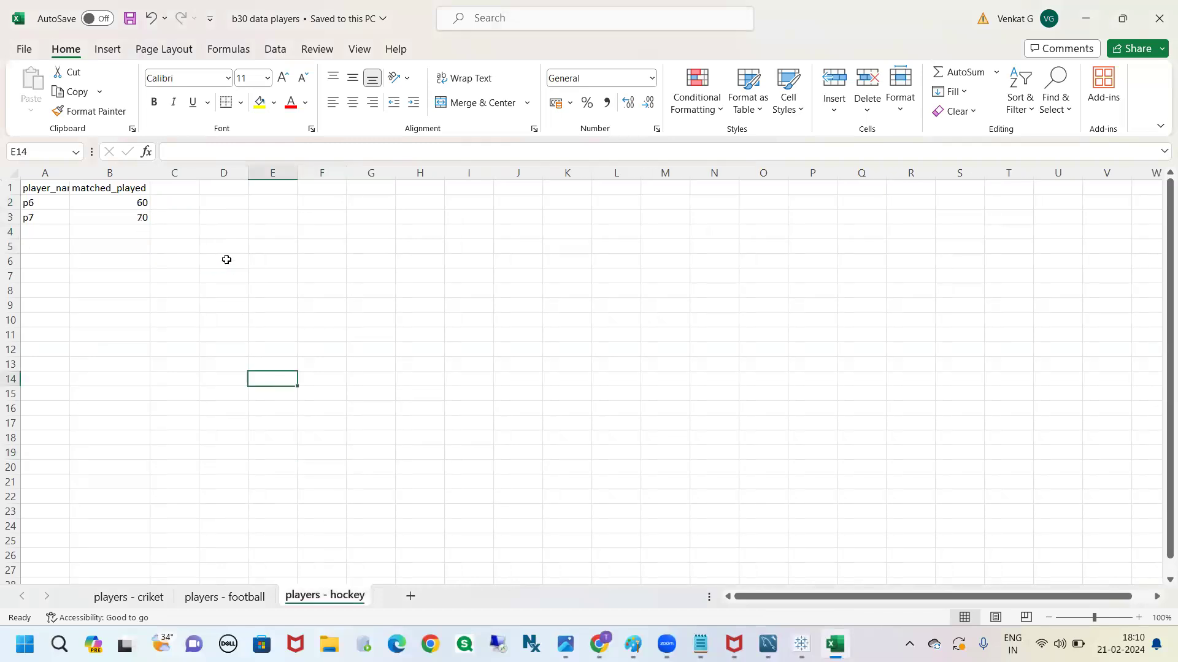
drag(37, 190, 149, 213)
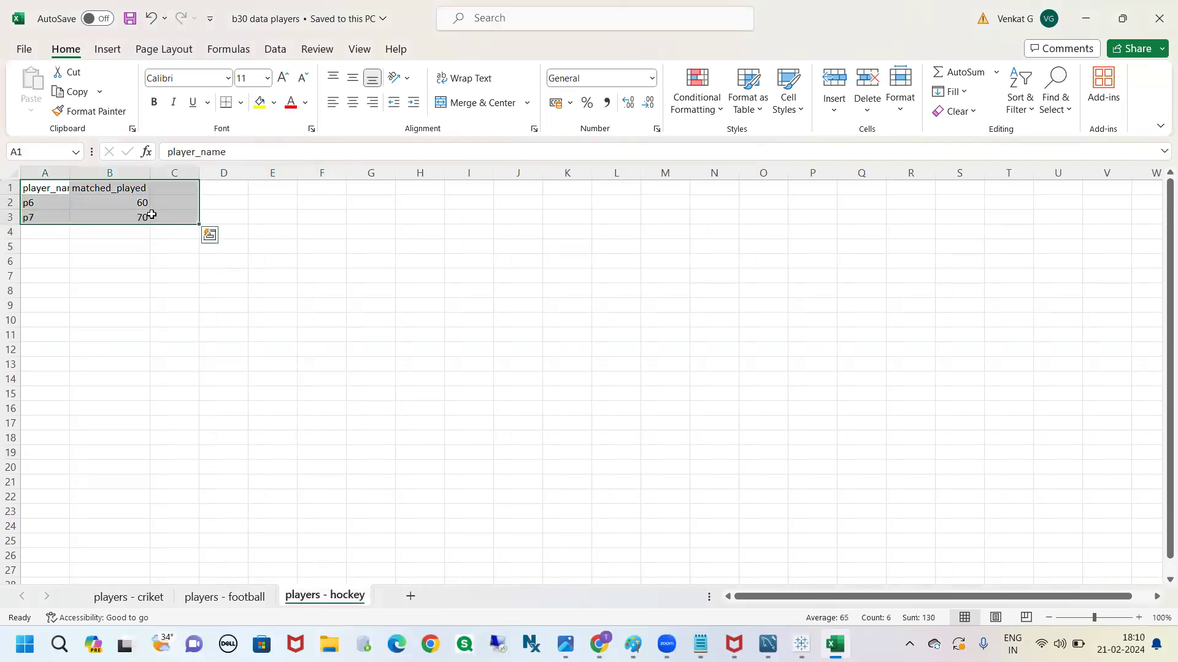
click(172, 208)
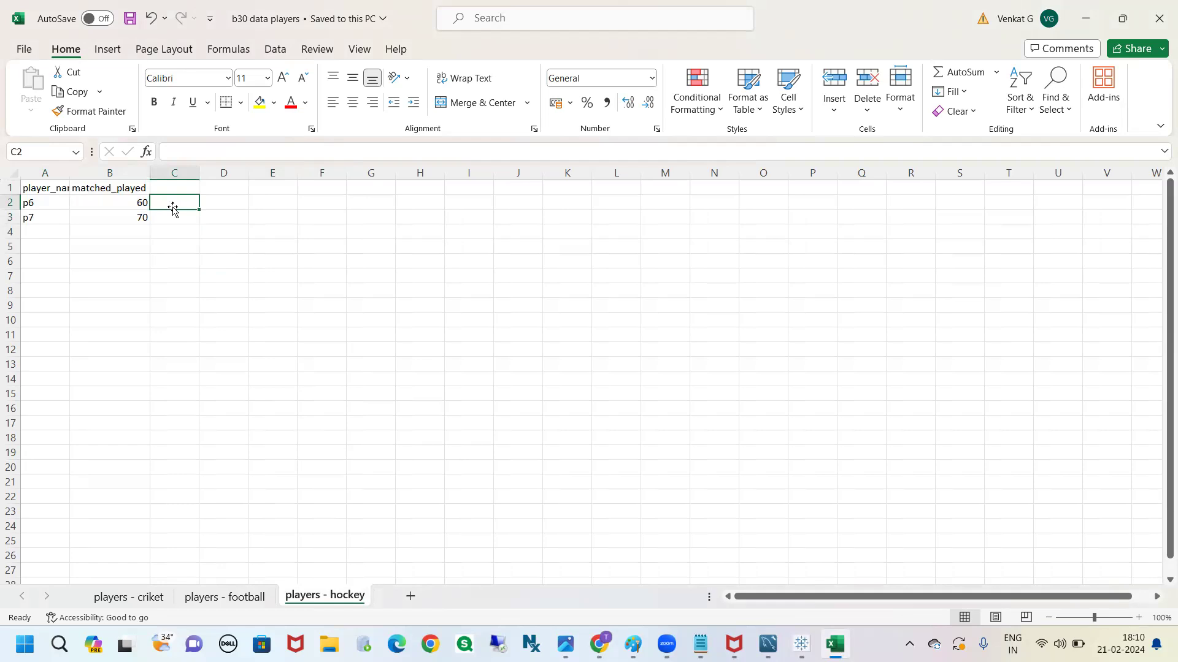
key(alt+Tab)
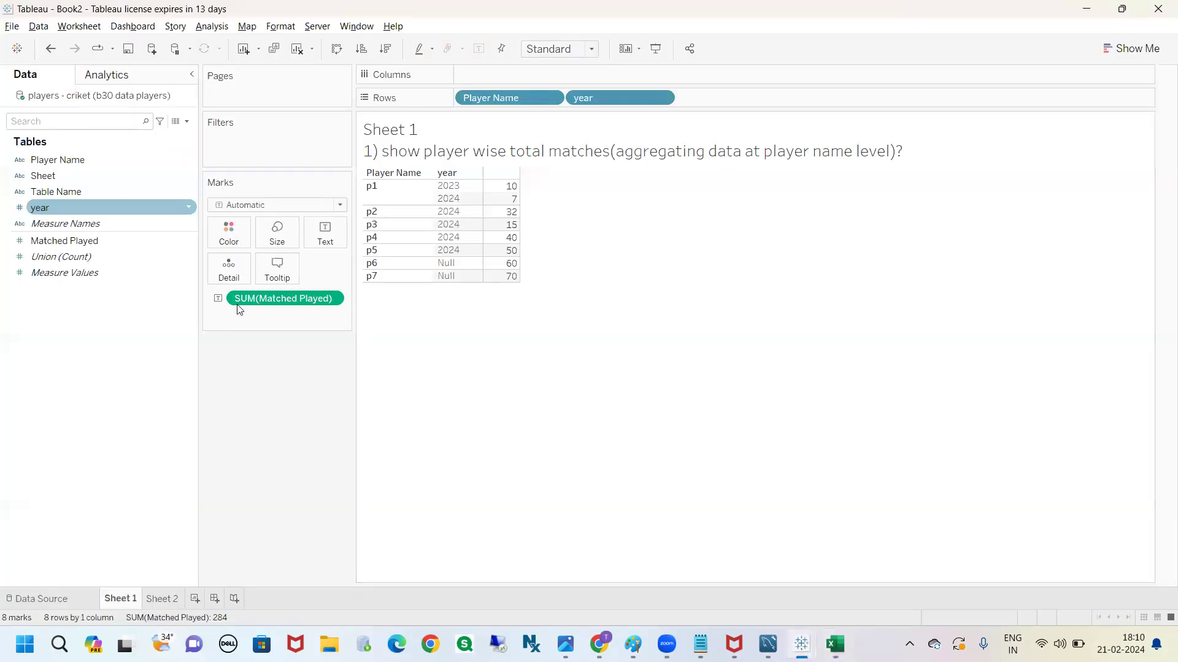
drag(437, 184, 440, 270)
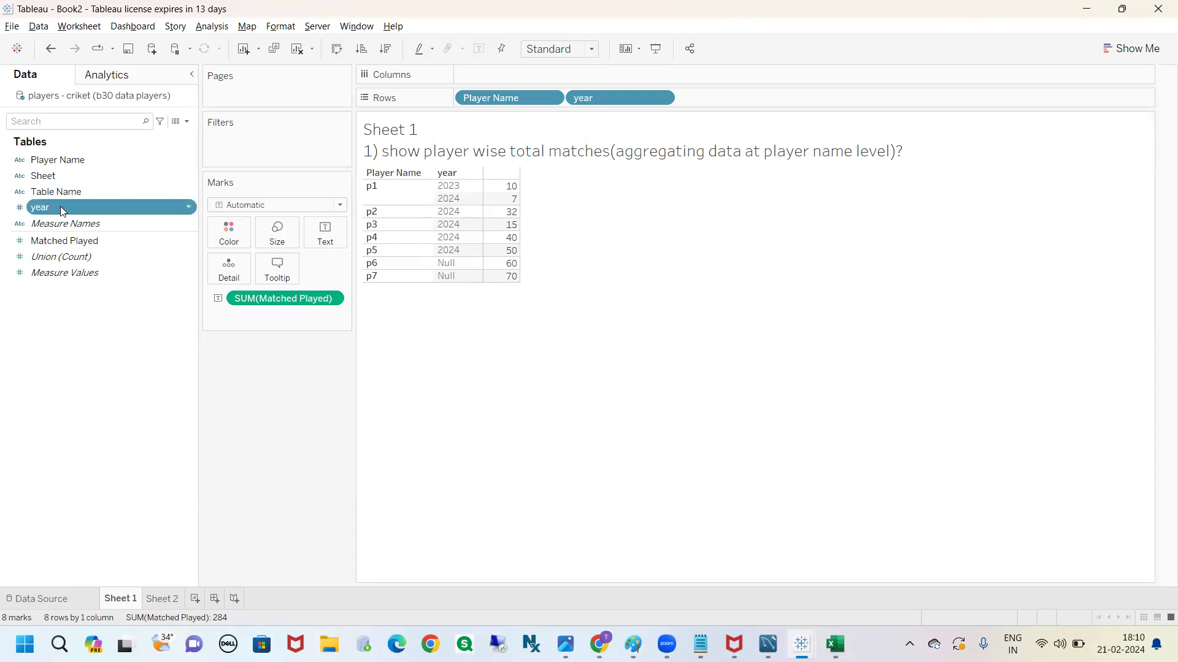
Open the alias editor for the year field and reposition its dialog
click(187, 209)
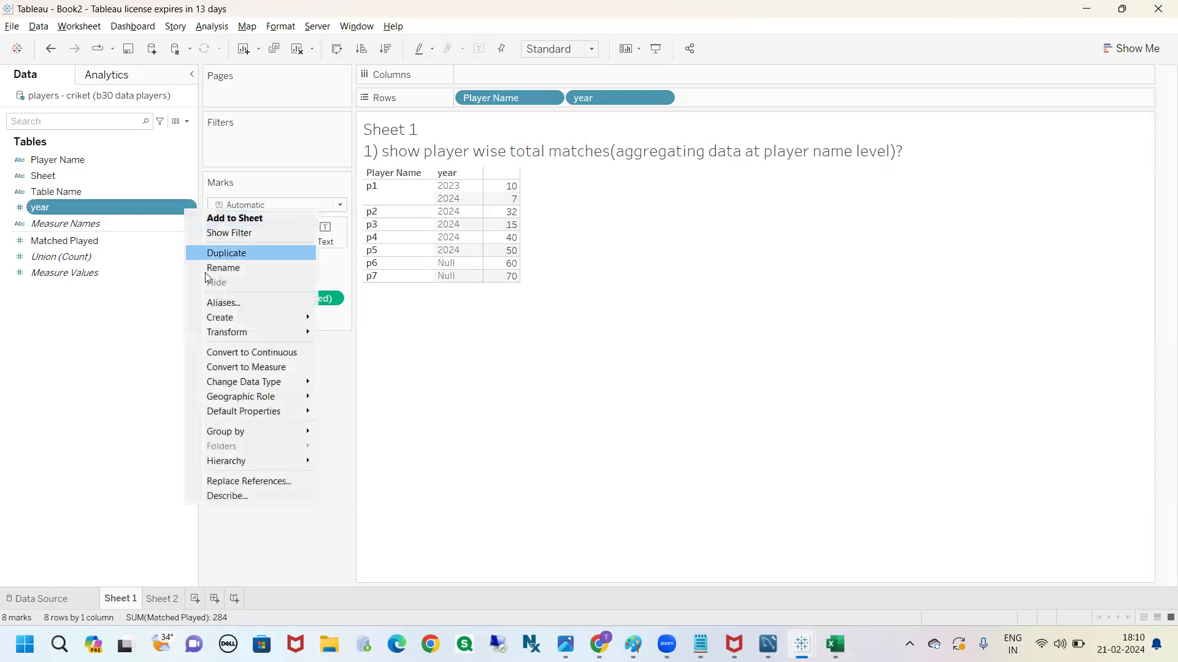
click(233, 306)
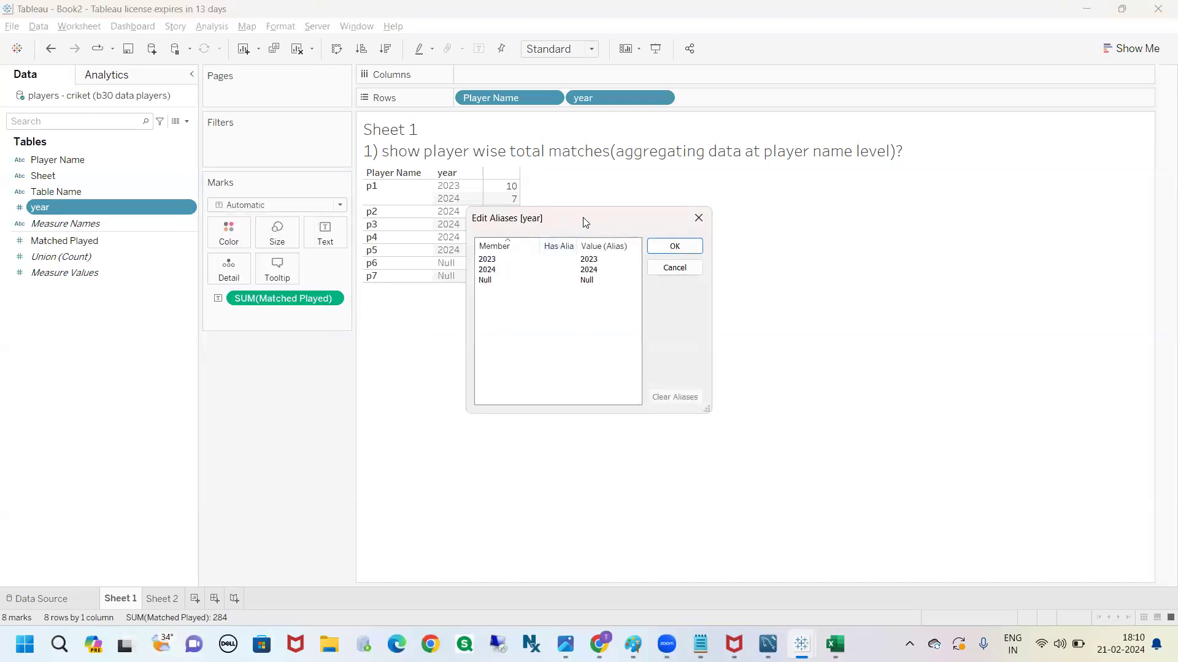
drag(573, 217, 401, 234)
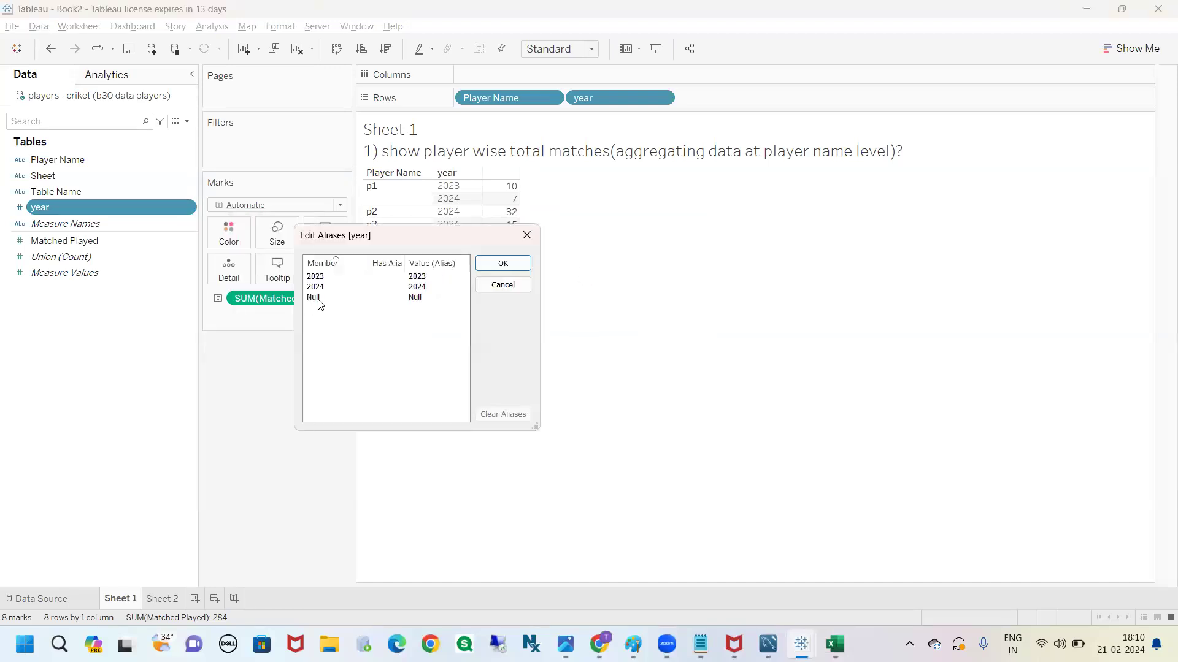
Try to alias the year field's Null member as 2024, and compare it with the alias of the 2024 member
double_click(319, 304)
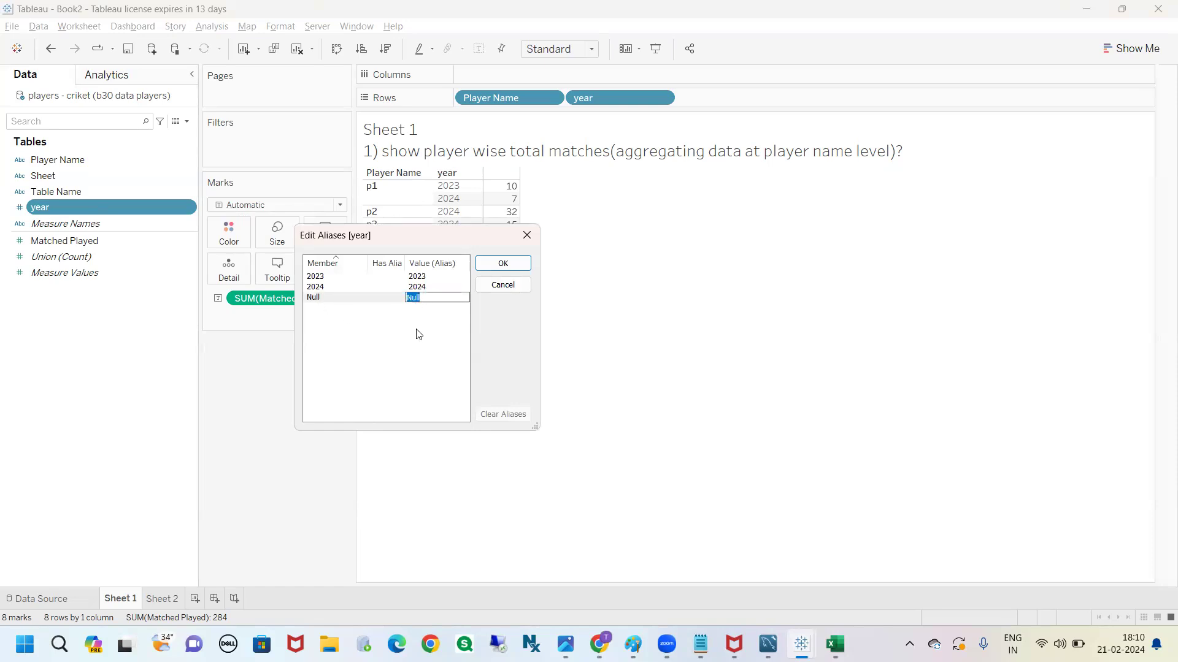
text(2024)
key(Return)
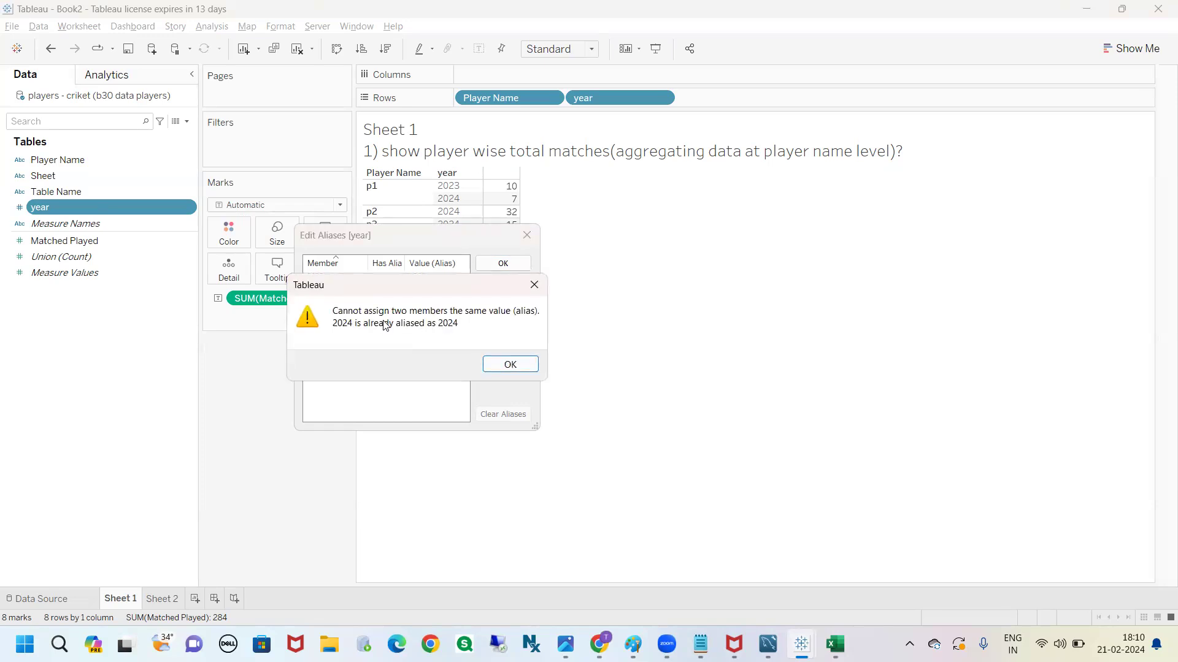
drag(387, 281, 446, 406)
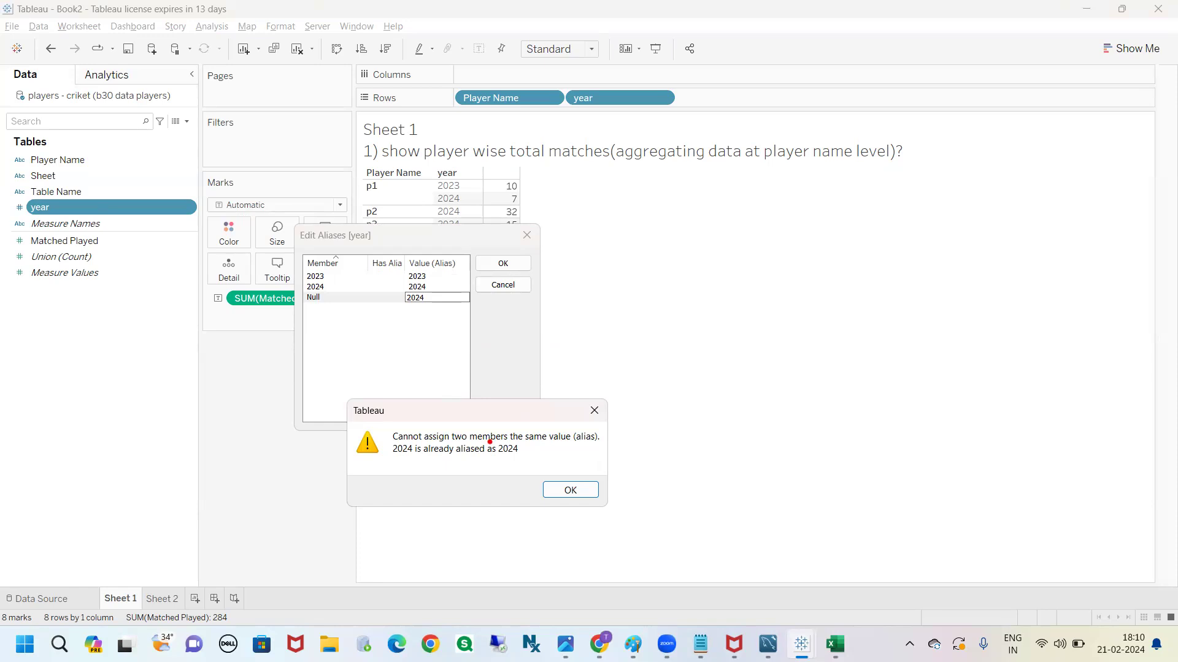
drag(430, 288, 453, 283)
drag(331, 290, 400, 287)
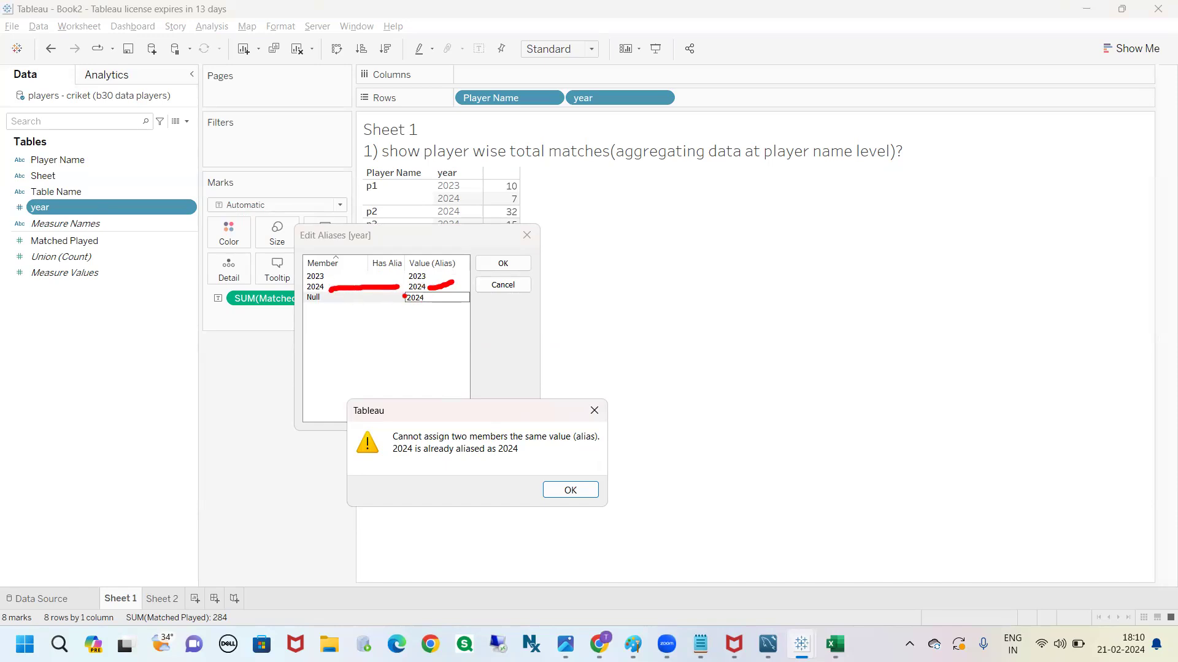
mouse_move(404, 296)
mouse_down()
mouse_move(452, 313)
mouse_move(430, 294)
mouse_move(397, 293)
mouse_up()
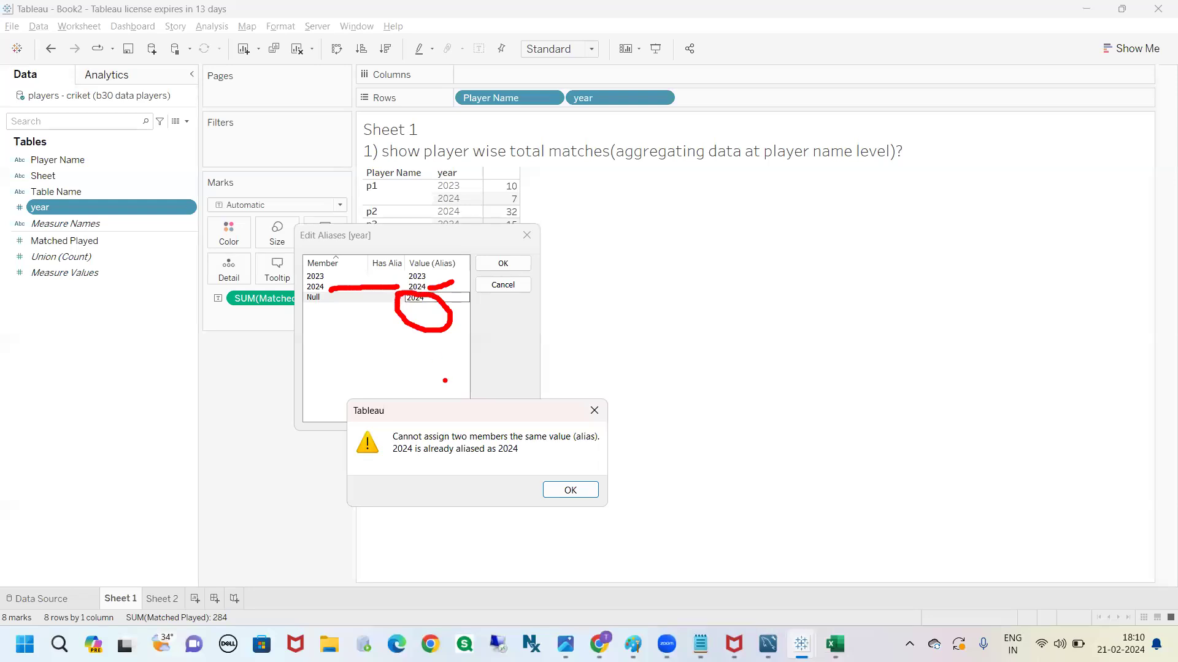
mouse_move(503, 439)
mouse_down()
mouse_move(496, 473)
mouse_move(504, 436)
mouse_up()
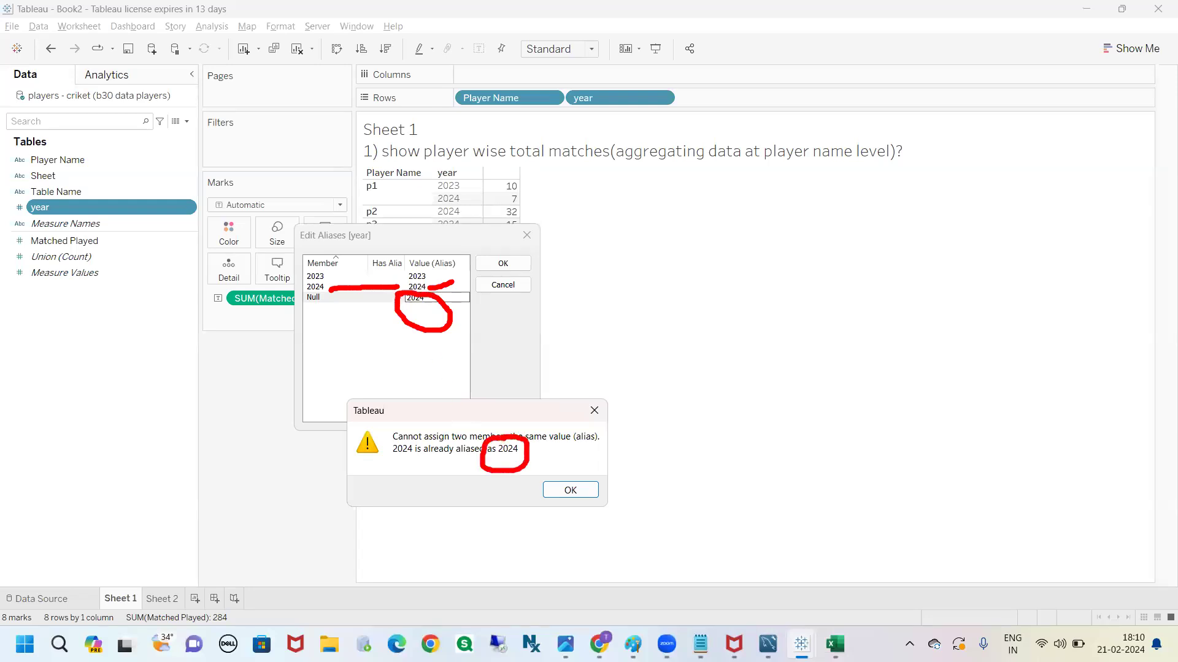
key(Escape)
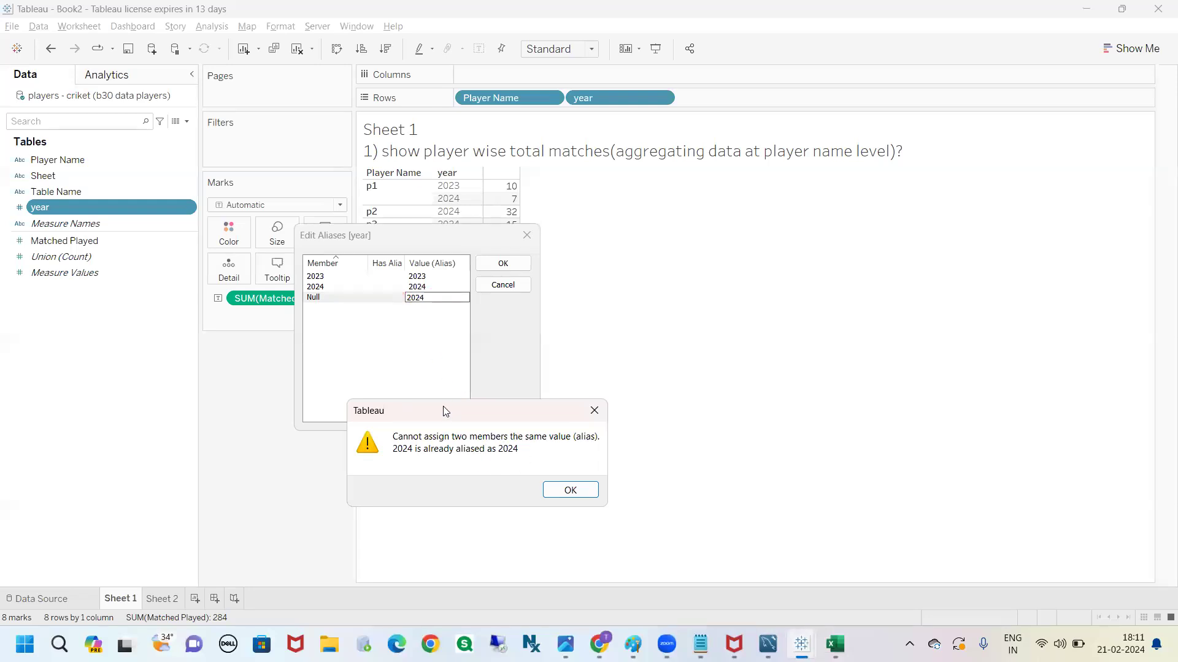
click(594, 410)
Alias the year field's Null member as 2024, apply it to the Sheet 1 table, and undo the alias change
click(425, 298)
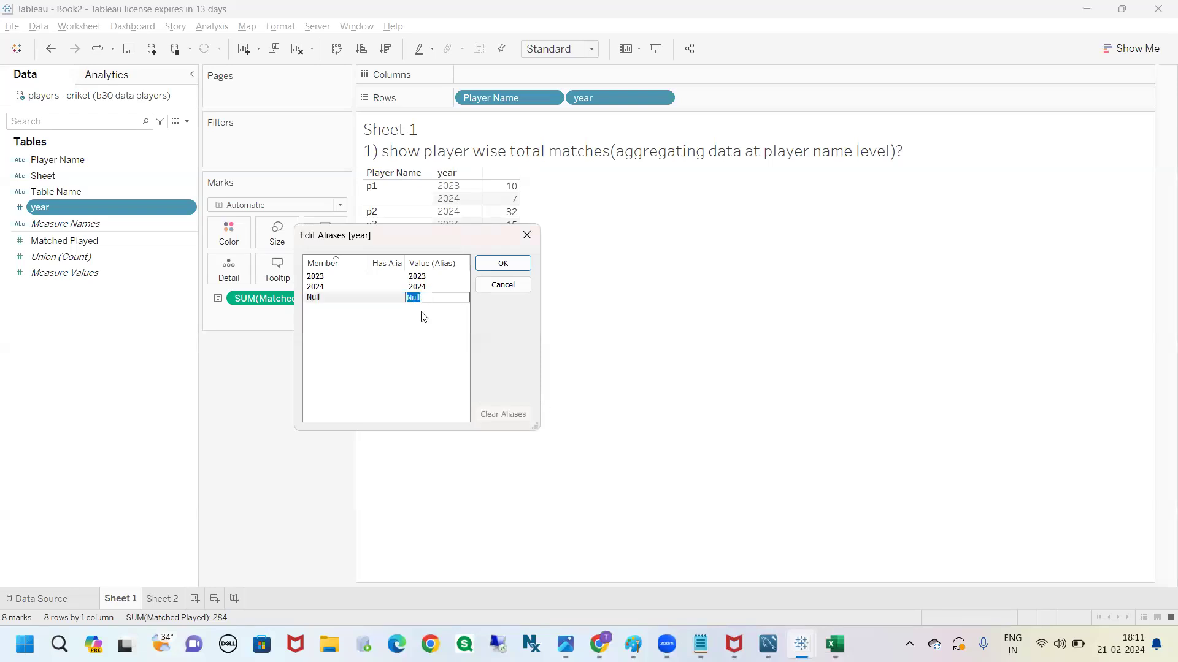
text(2024)
key(Return)
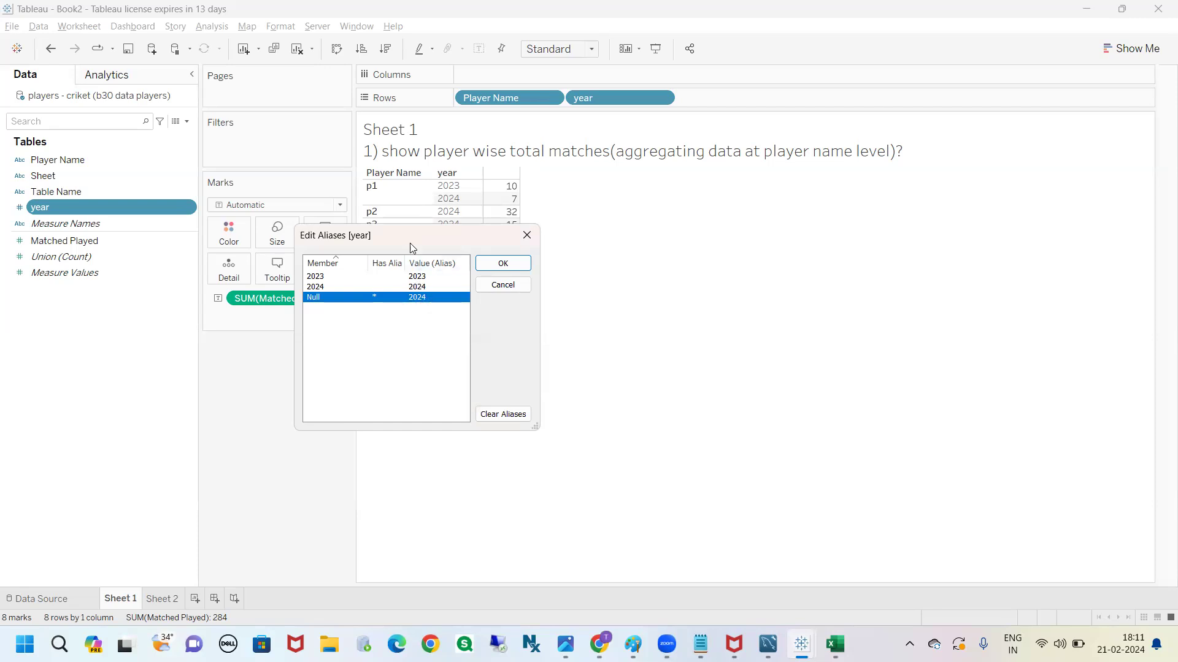
drag(441, 235, 305, 314)
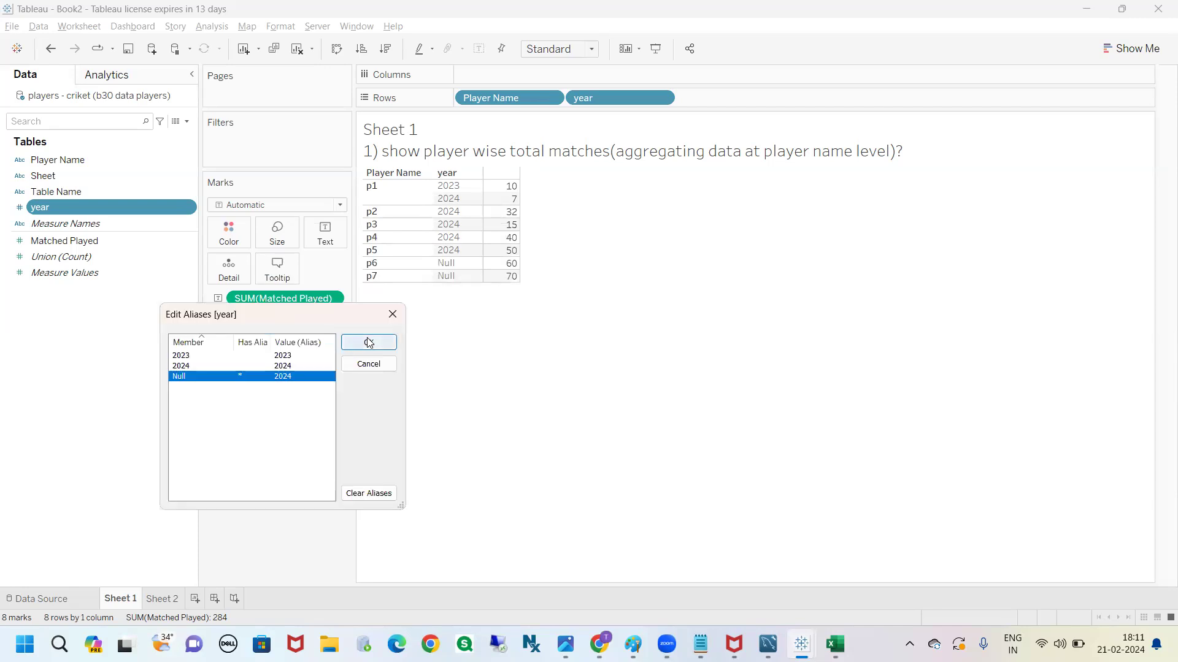
click(369, 342)
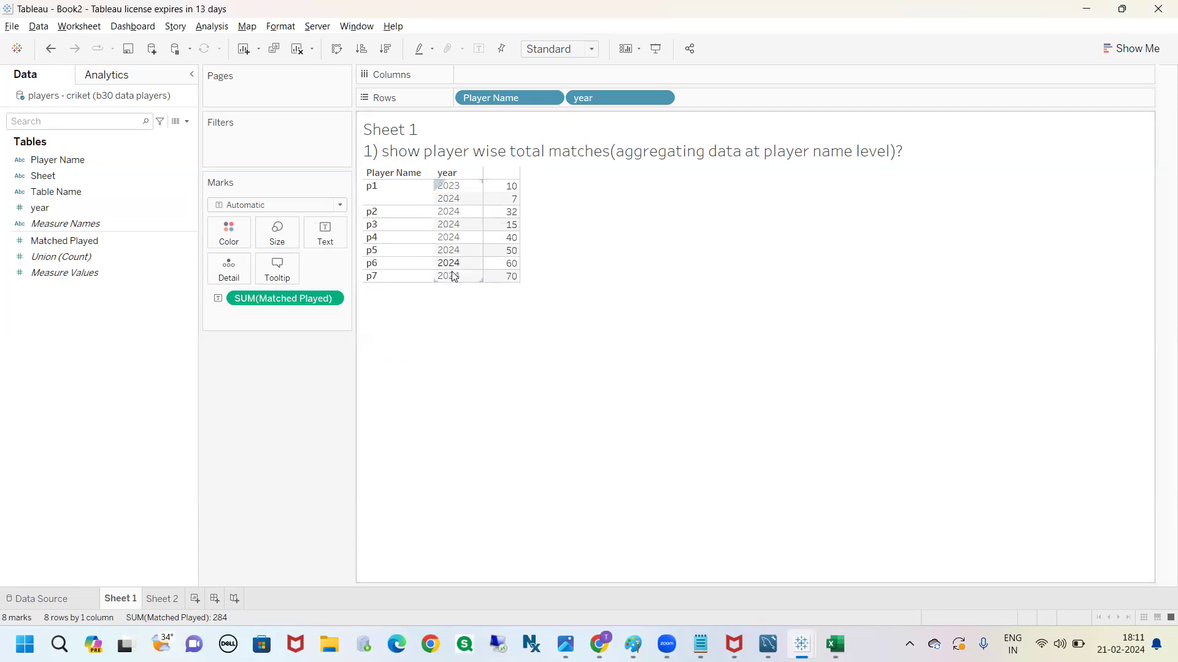
click(52, 59)
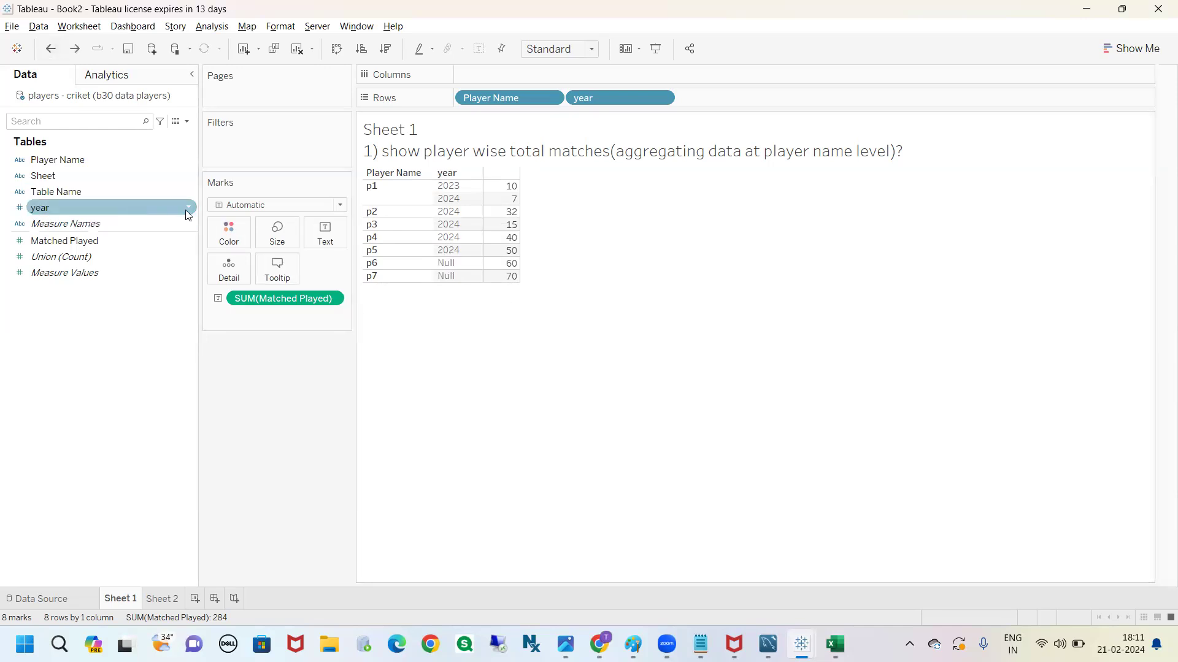
Start a calculated field from the year field and wrap [year] in the IFNULL function
click(187, 213)
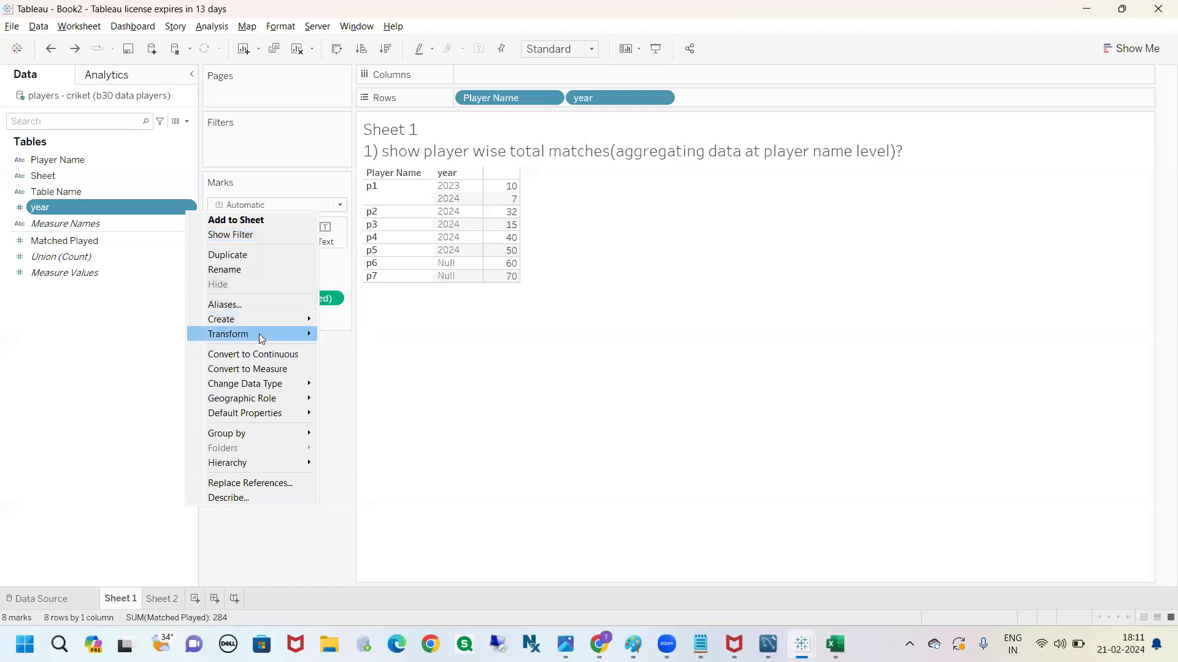
mouse_move(262, 338)
mouse_move(254, 319)
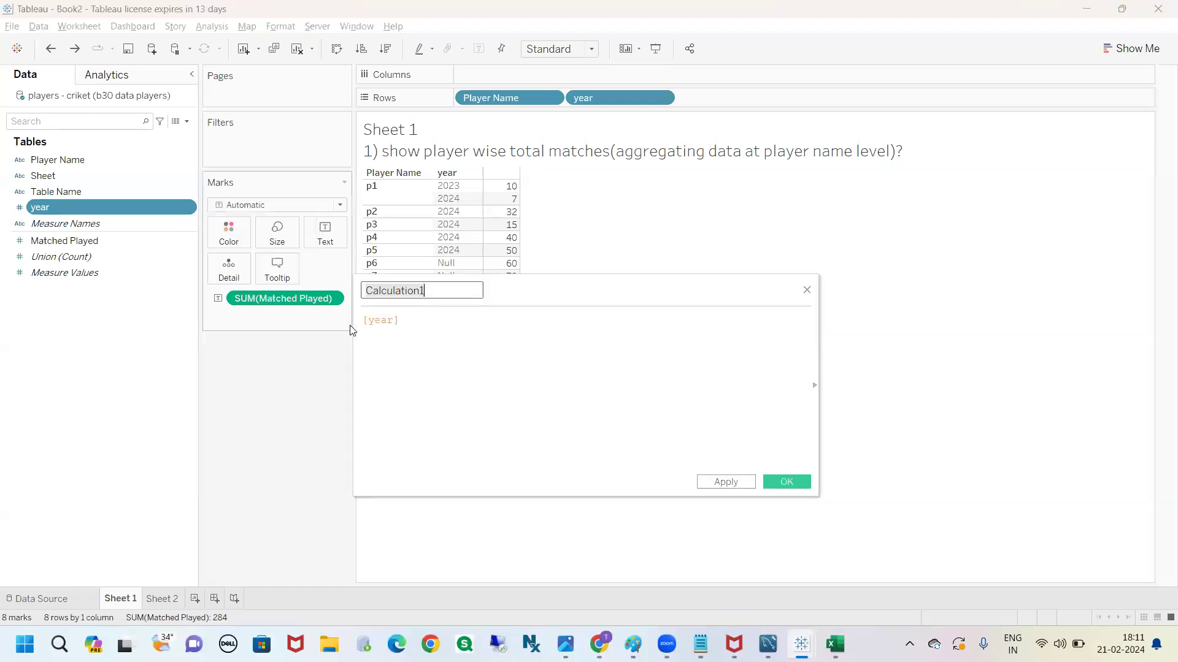
click(399, 321)
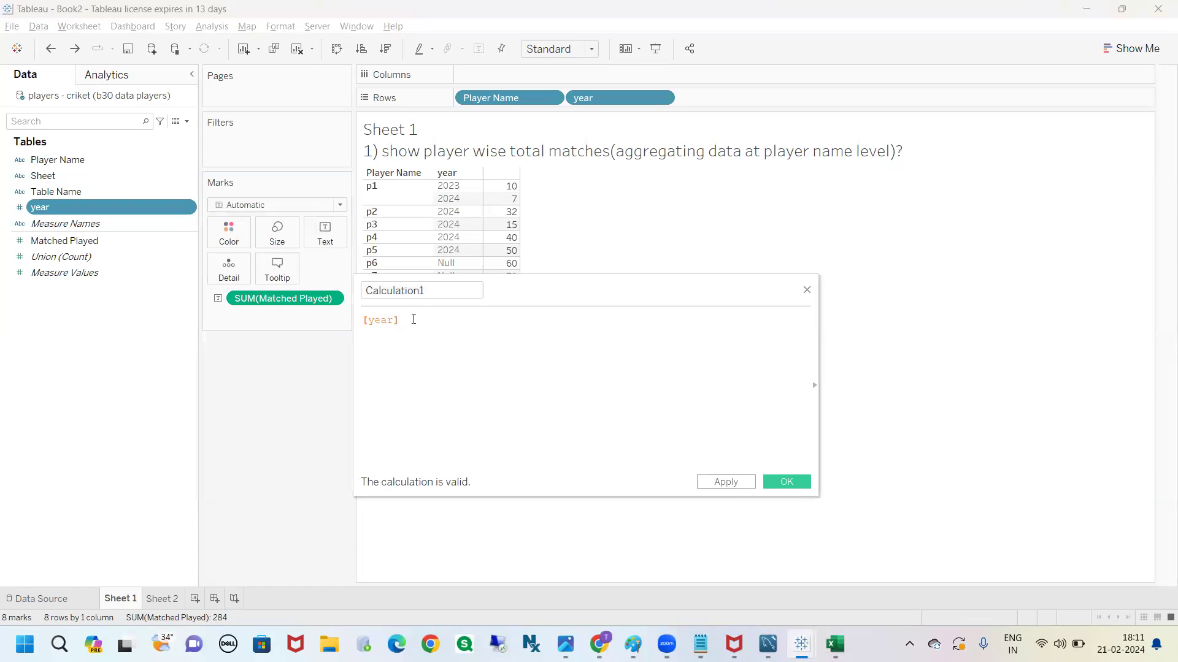
text())
key(Home)
text((IFNULL)
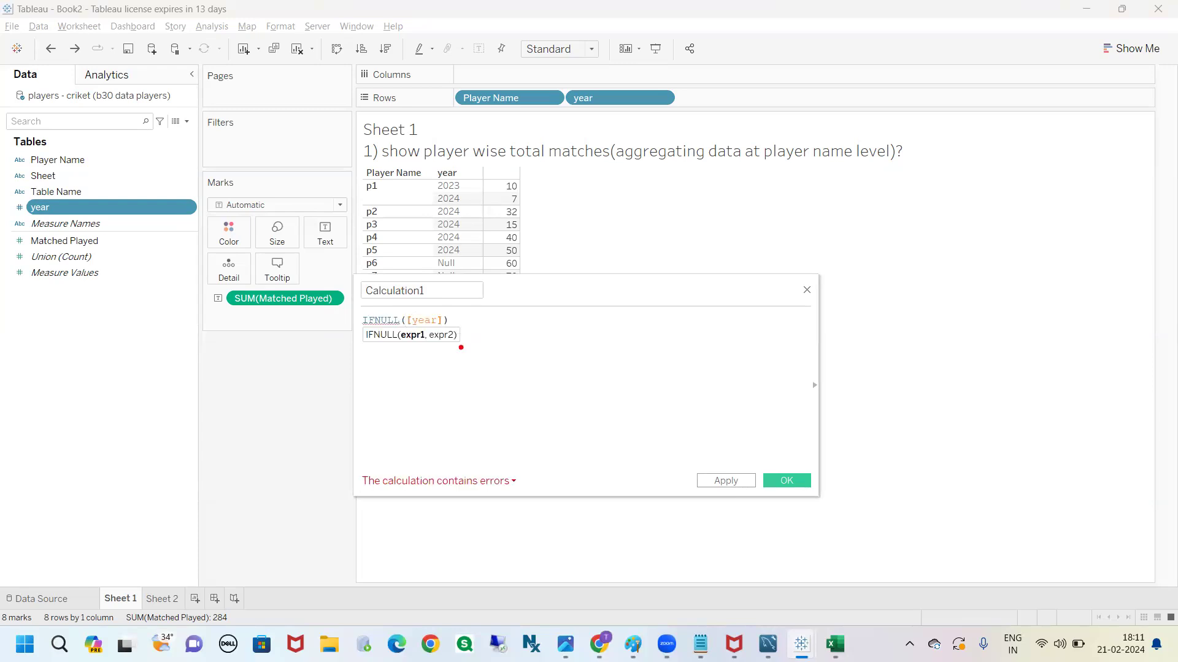
drag(417, 347, 411, 401)
drag(447, 350, 447, 389)
mouse_move(387, 345)
mouse_down()
mouse_move(384, 376)
mouse_move(386, 341)
mouse_move(400, 348)
mouse_up()
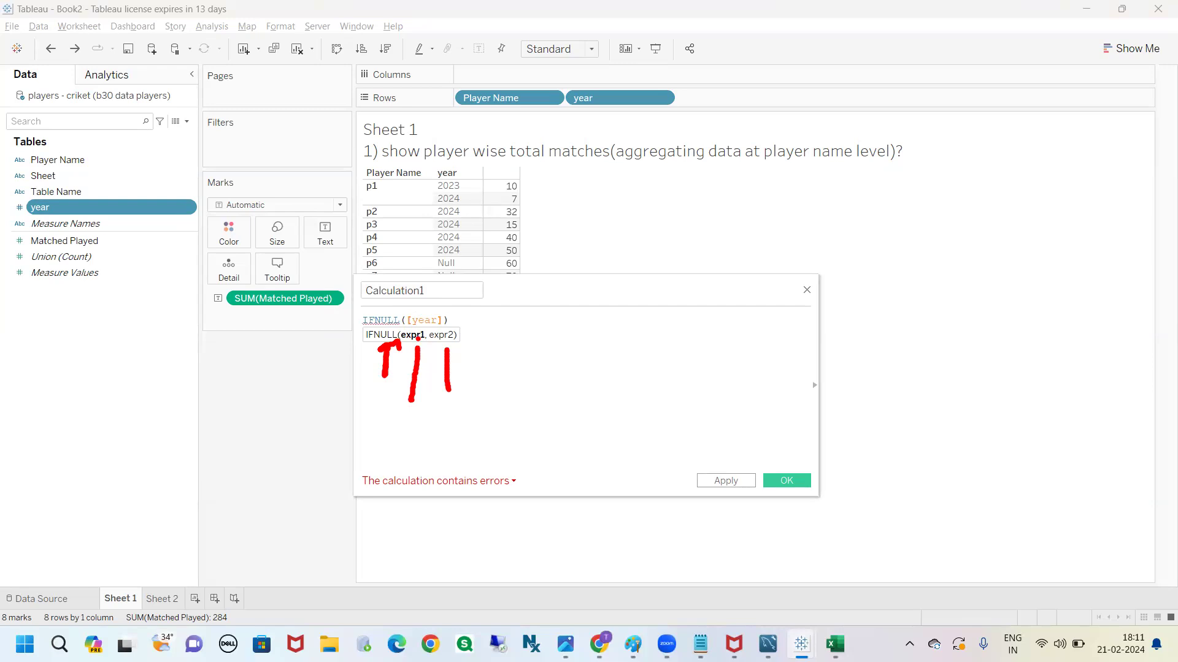
key(Escape)
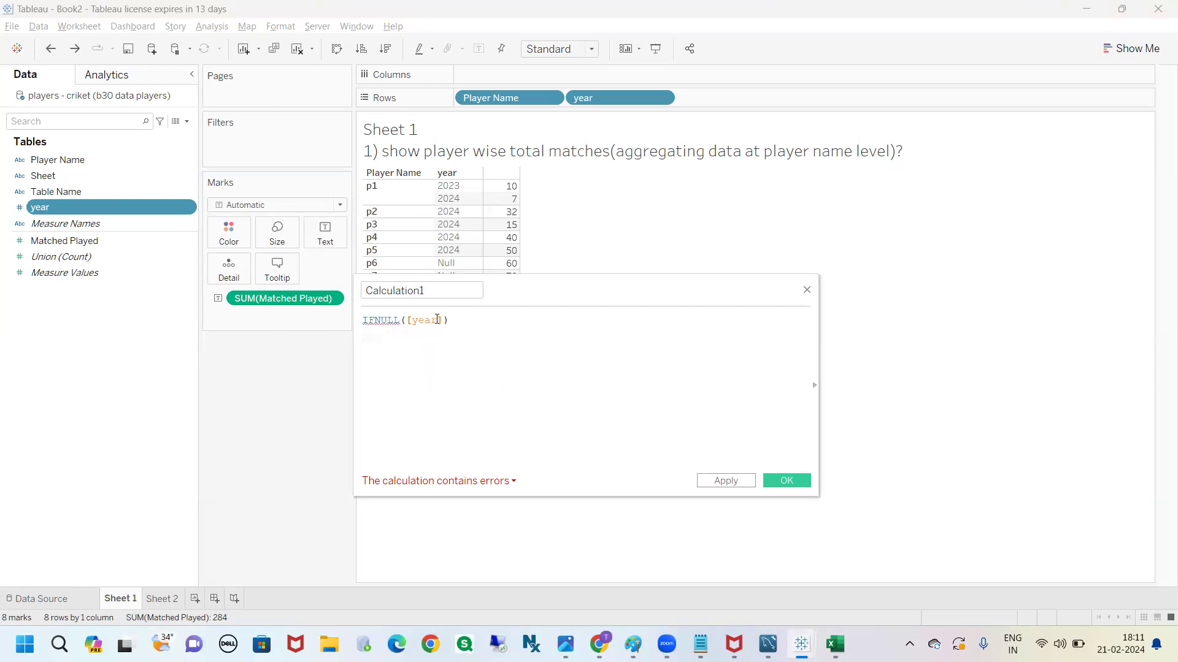
Add the number 2024 as the second argument so the formula reads IFNULL([year], 2024)
click(443, 321)
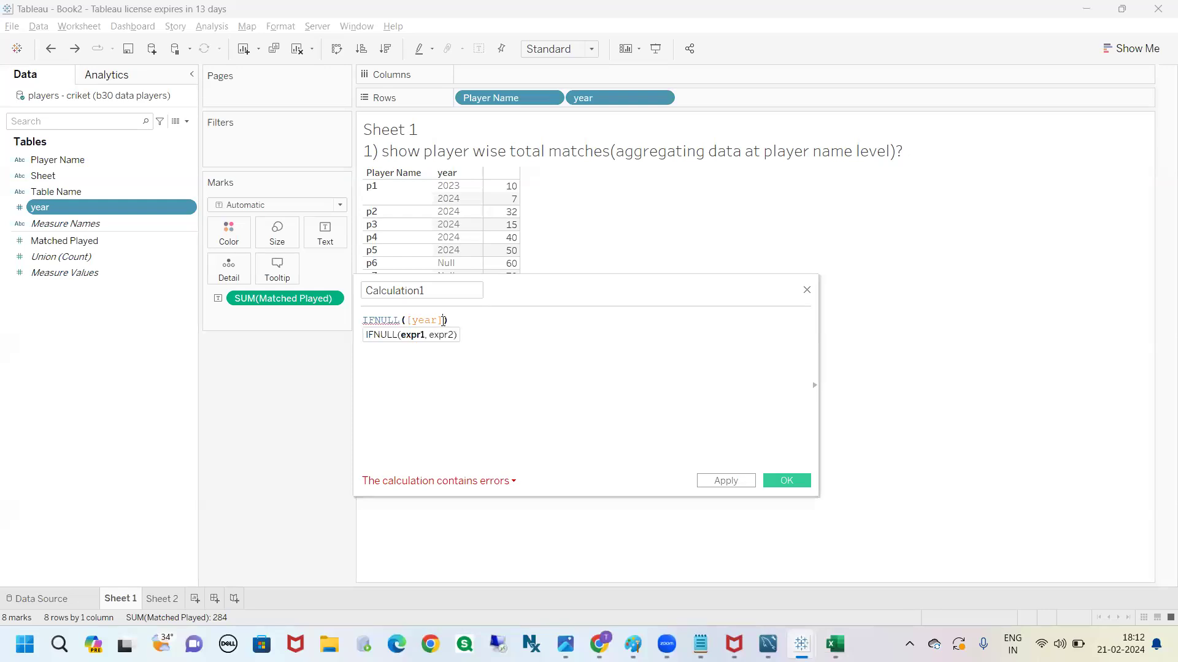
text(, '2024)
click(512, 481)
click(471, 390)
click(442, 320)
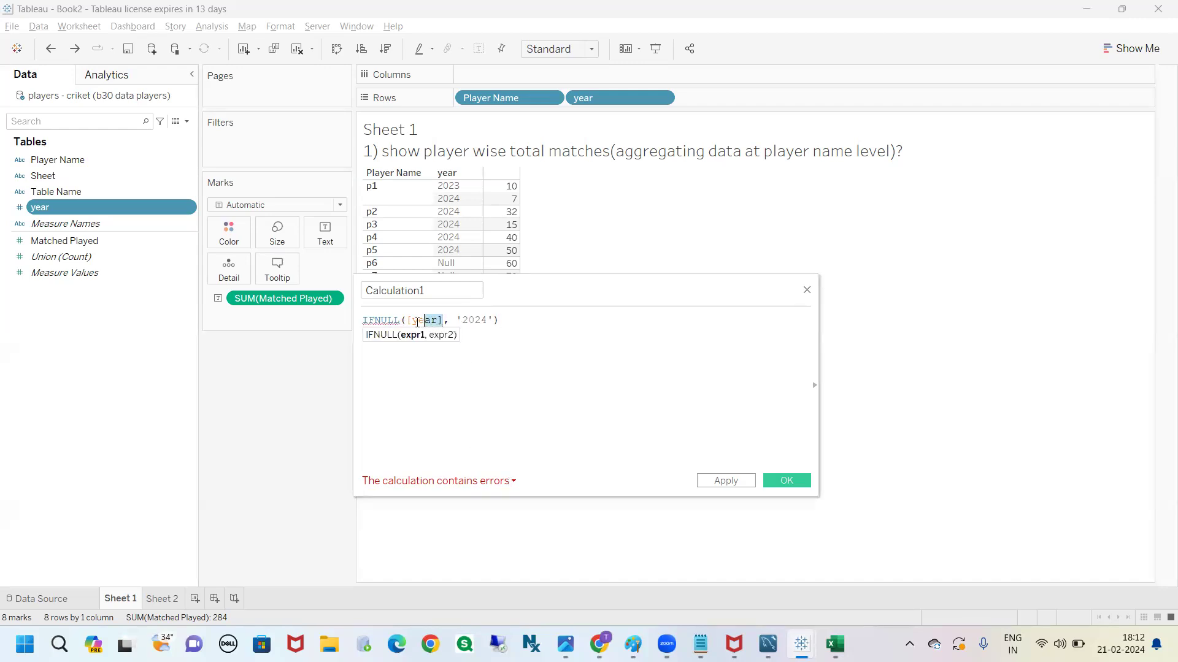
click(495, 320)
key(BackSpace)
key(Left)
key(Left)
key(Left)
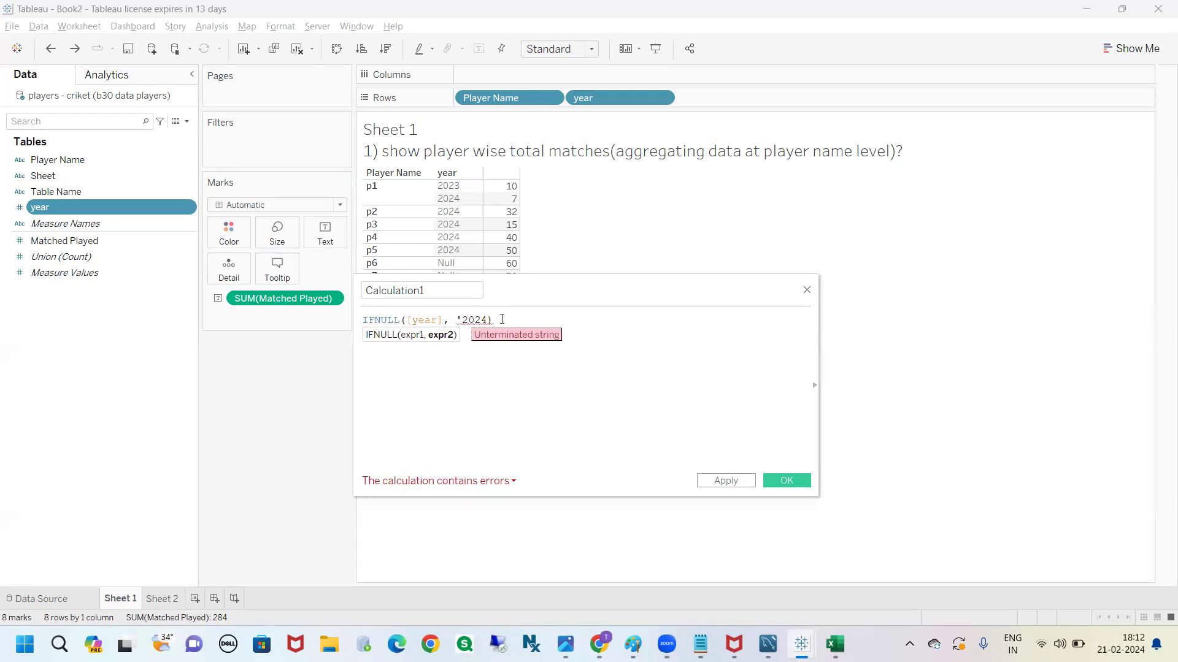
key(BackSpace)
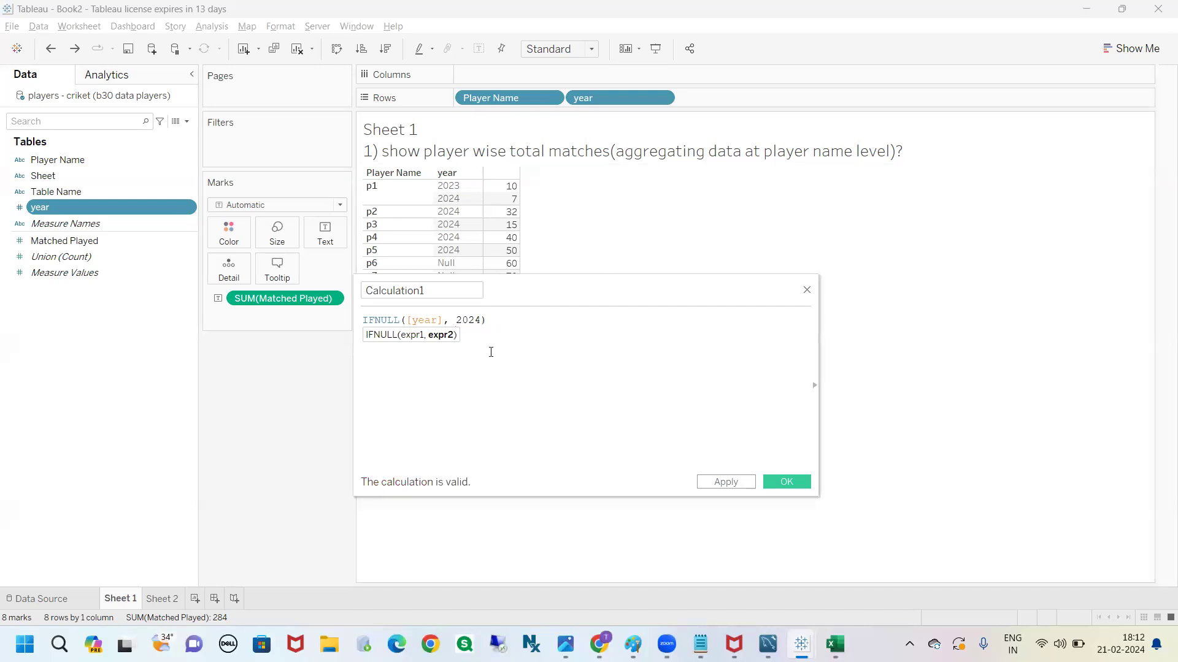
Examine the IFNULL formula's syntax hint and match its two expressions to the year field and the replacement value
click(489, 320)
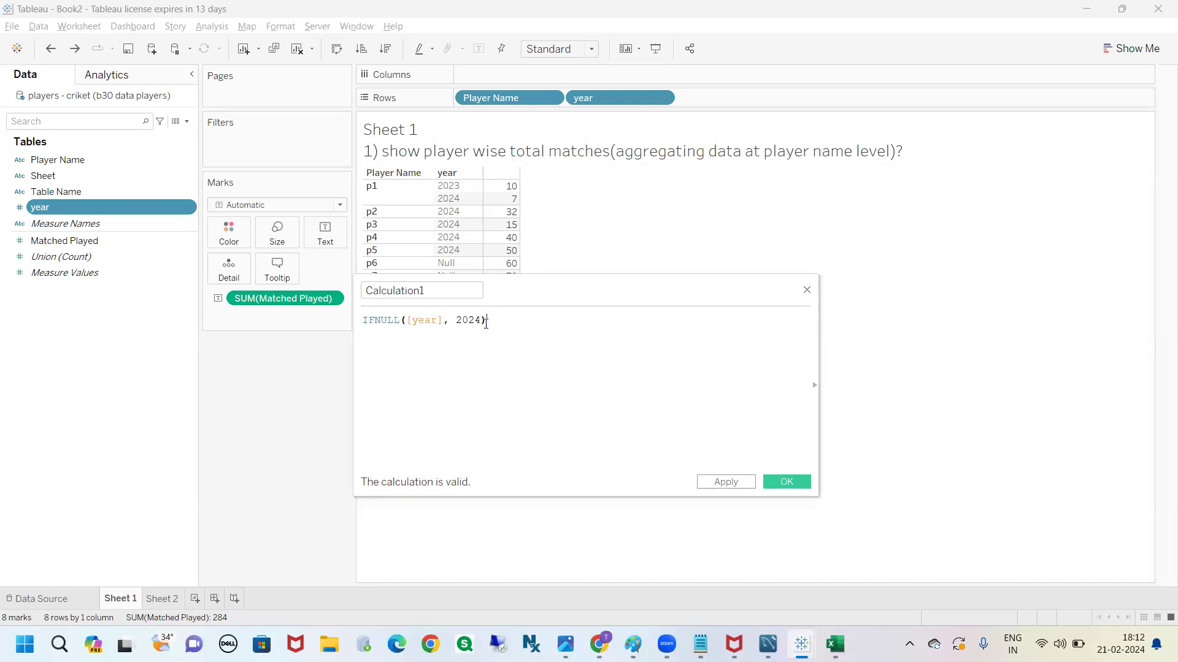
double_click(399, 320)
click(369, 337)
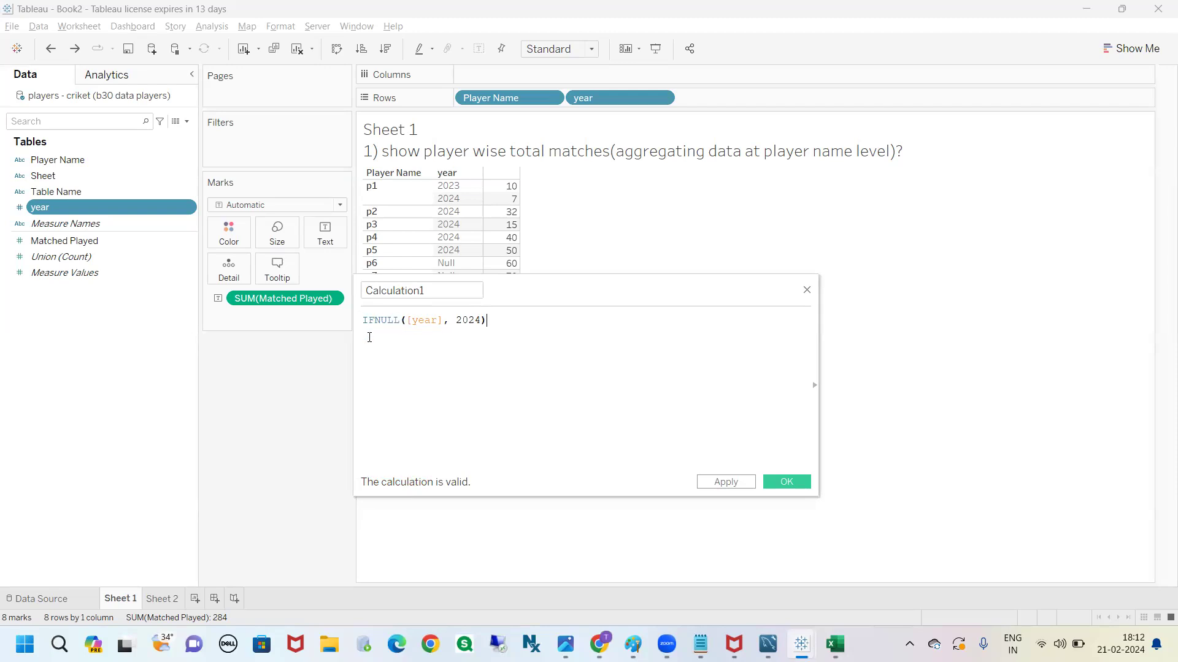
click(405, 320)
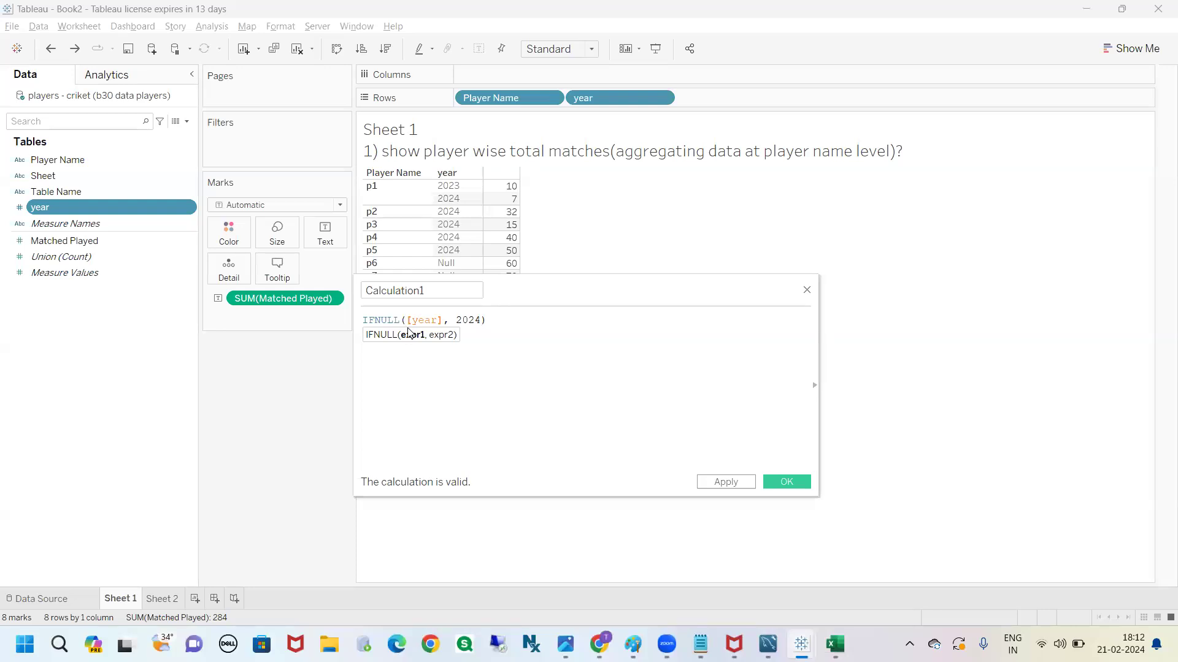
drag(411, 348, 419, 390)
mouse_move(446, 349)
mouse_down()
mouse_move(460, 383)
mouse_move(415, 346)
mouse_move(425, 361)
mouse_up()
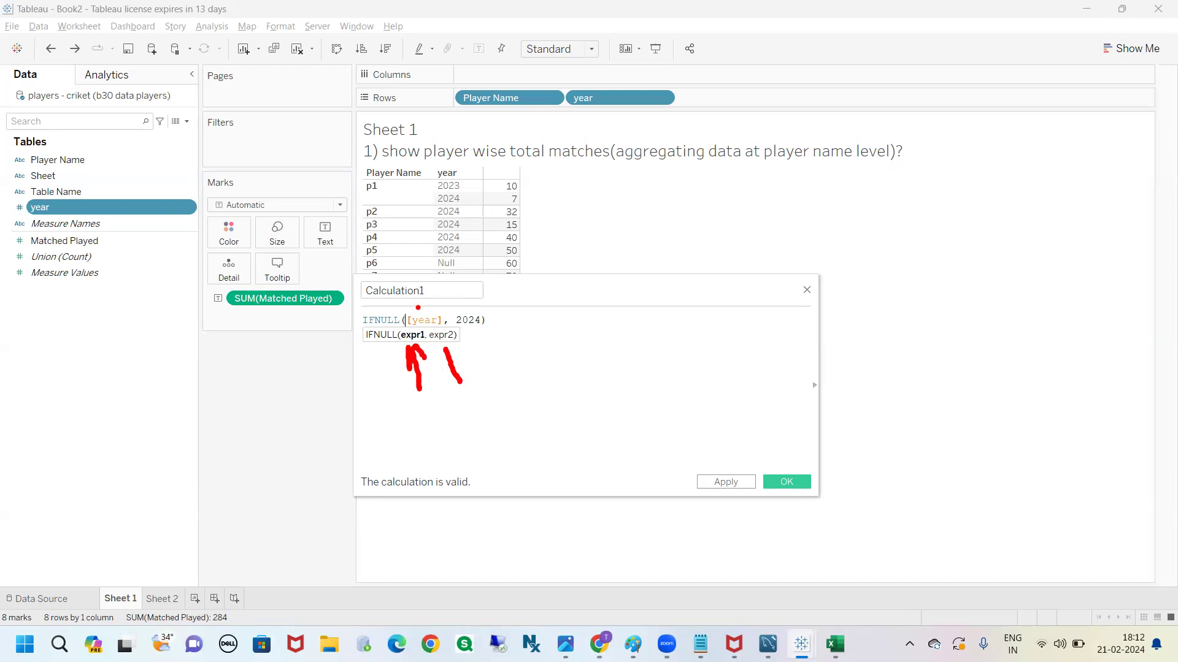
mouse_move(417, 311)
mouse_down()
mouse_move(318, 259)
mouse_move(153, 202)
mouse_move(165, 203)
mouse_up()
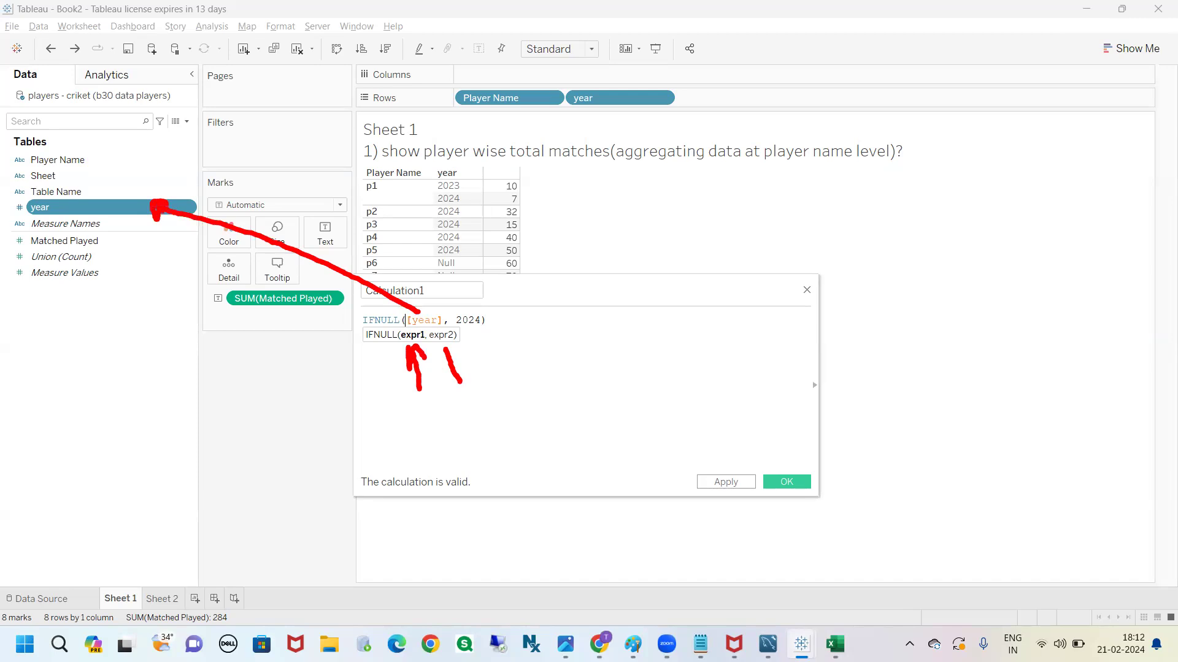
mouse_move(461, 312)
mouse_down()
mouse_move(514, 299)
mouse_move(536, 326)
mouse_up()
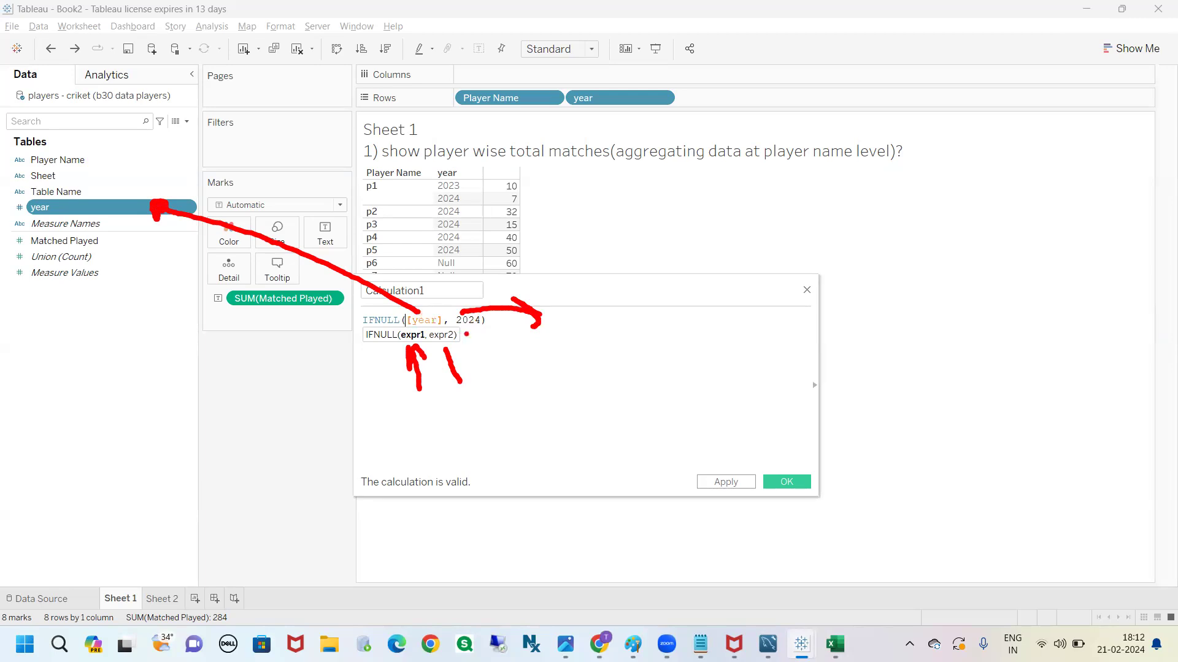
mouse_move(466, 334)
mouse_down()
mouse_move(484, 331)
mouse_move(521, 399)
mouse_move(498, 387)
mouse_move(525, 397)
mouse_up()
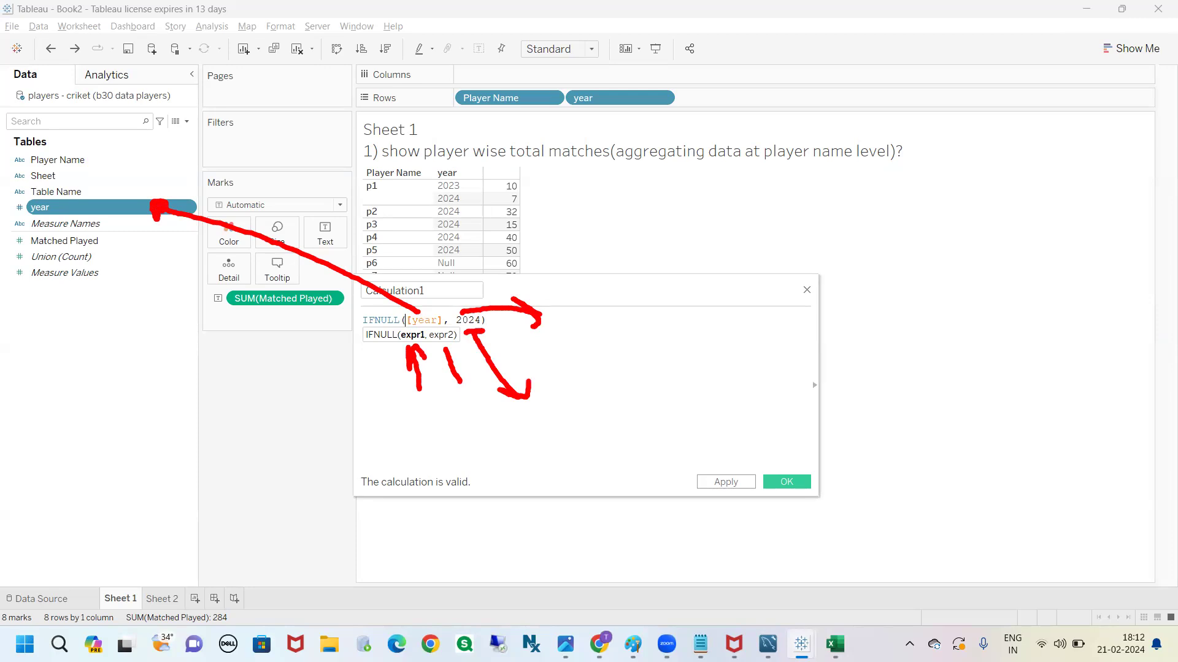
click(519, 382)
key(Escape)
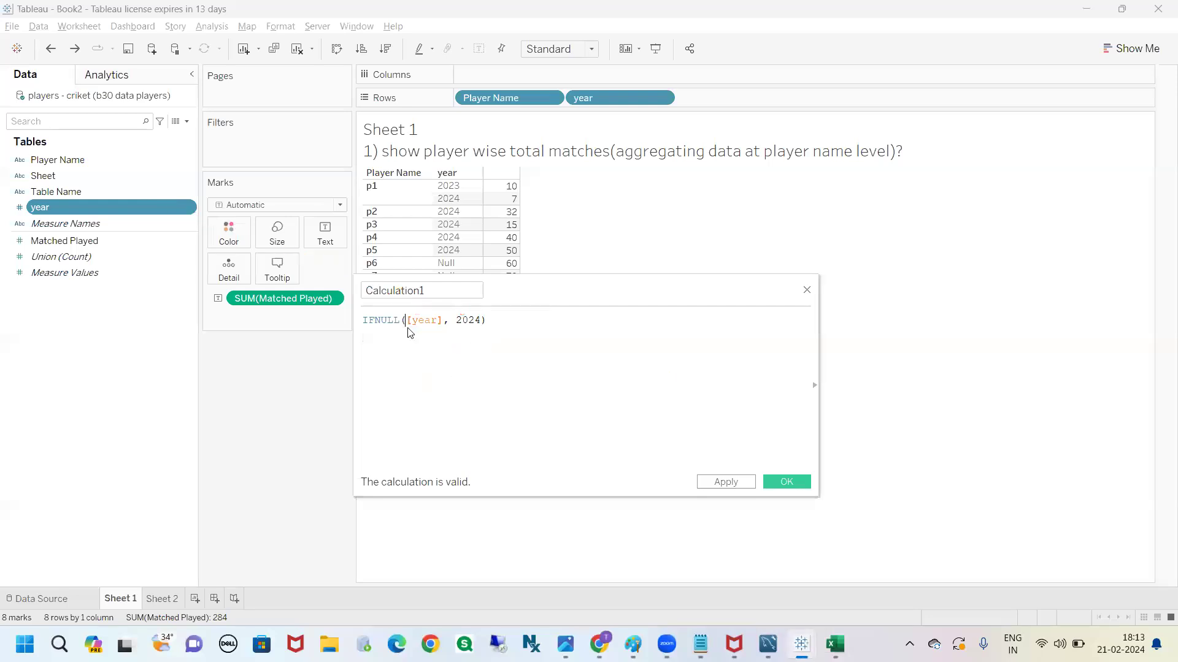
Save Calculation1 as a dimension and add it to Rows after year
click(772, 482)
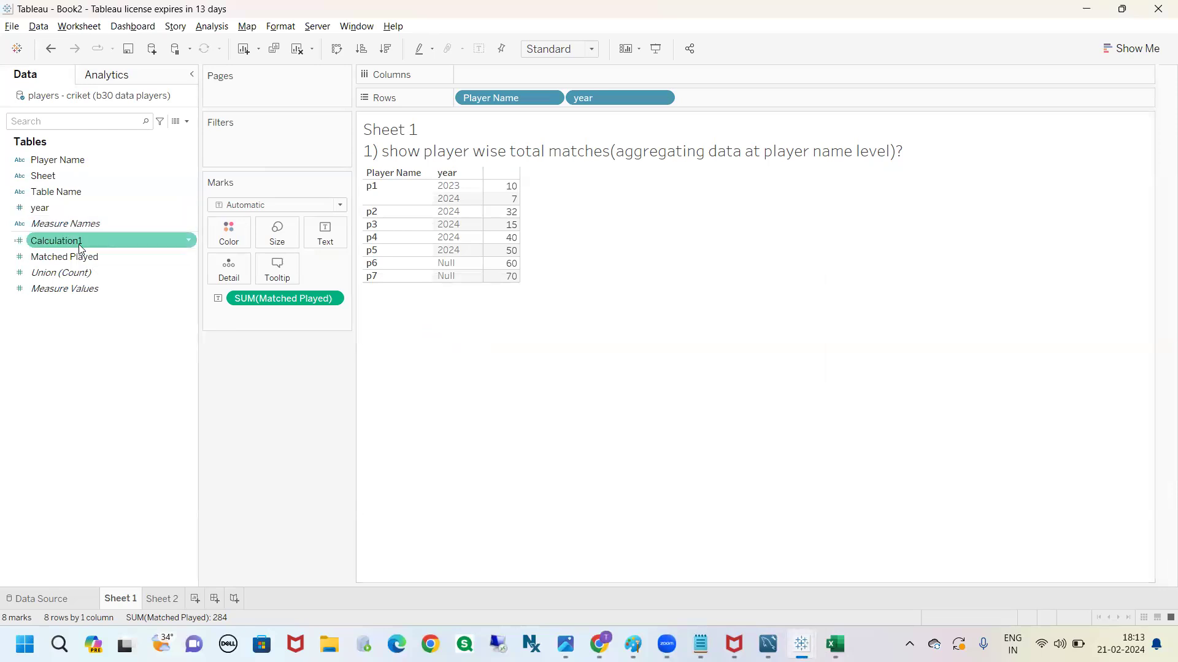
click(187, 241)
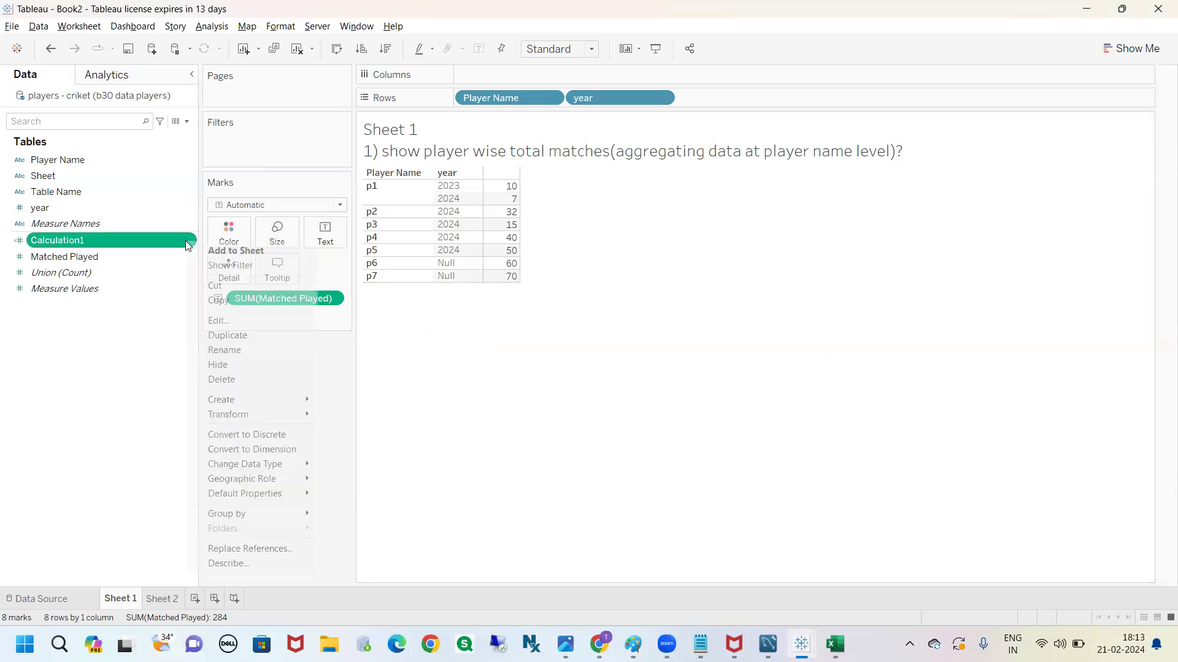
click(245, 450)
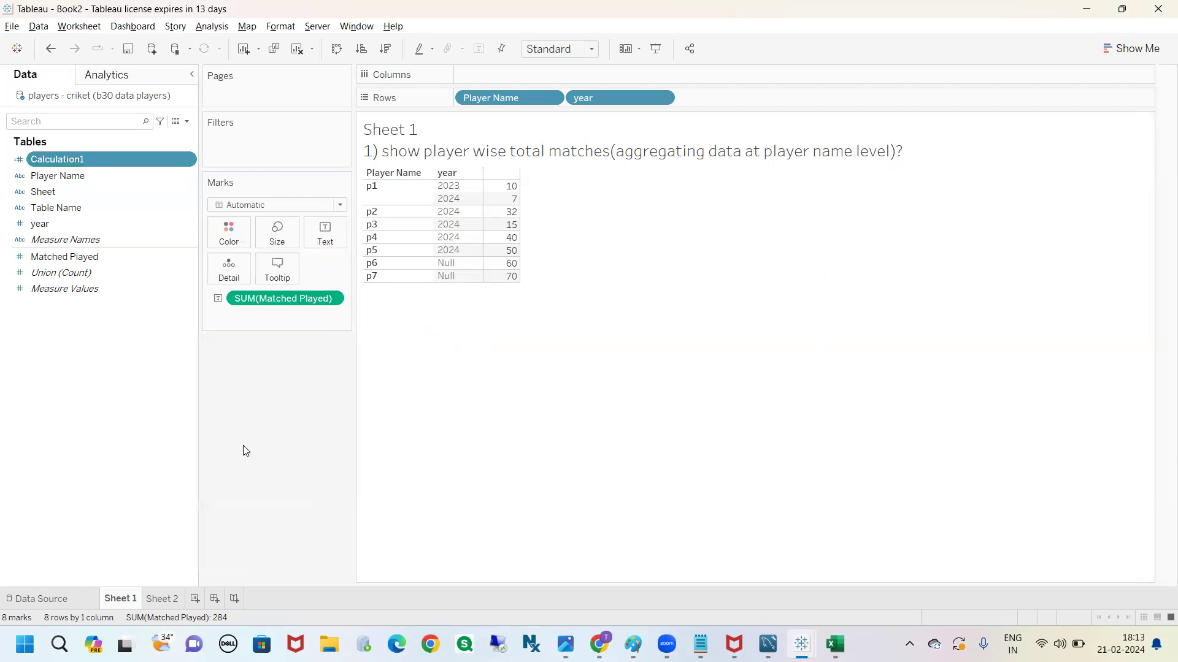
mouse_move(88, 159)
mouse_down()
mouse_move(315, 164)
mouse_move(598, 126)
mouse_move(637, 100)
mouse_move(710, 105)
mouse_up()
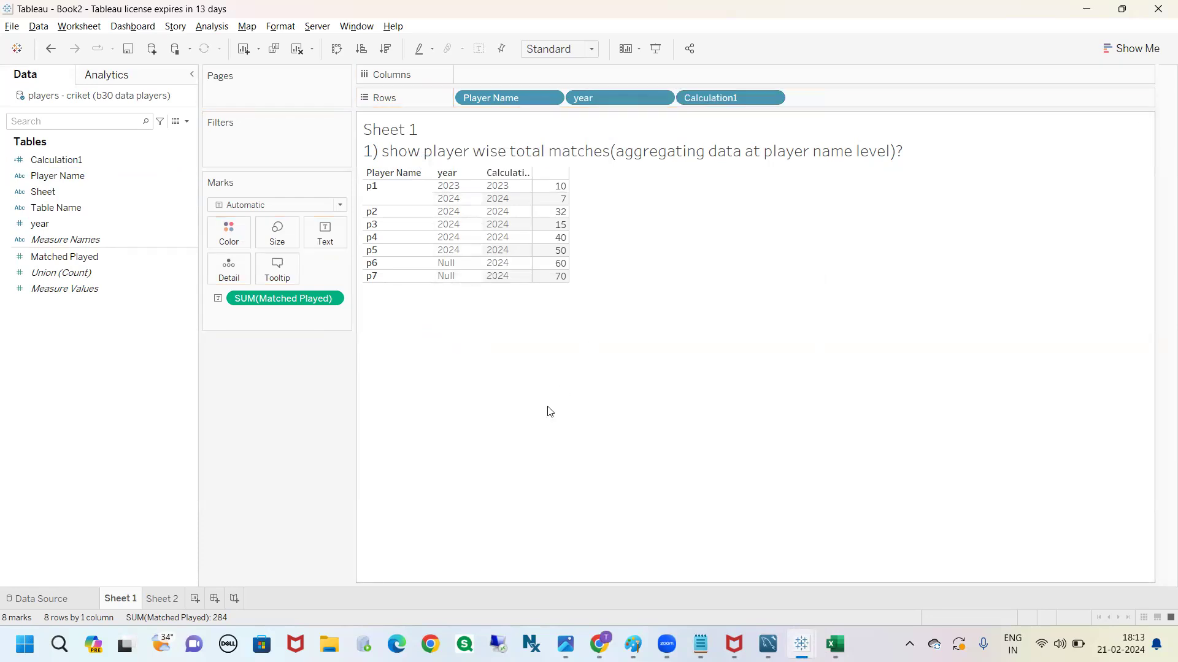
mouse_move(463, 265)
mouse_down()
mouse_move(477, 261)
mouse_move(486, 279)
mouse_up()
mouse_move(470, 182)
mouse_down()
mouse_move(488, 263)
mouse_move(487, 158)
mouse_move(477, 157)
mouse_up()
mouse_move(424, 194)
mouse_down()
mouse_move(484, 184)
mouse_move(470, 196)
mouse_move(486, 207)
mouse_up()
key(Escape)
Switch to Excel and inspect the year column header in the players - criket worksheet
click(835, 644)
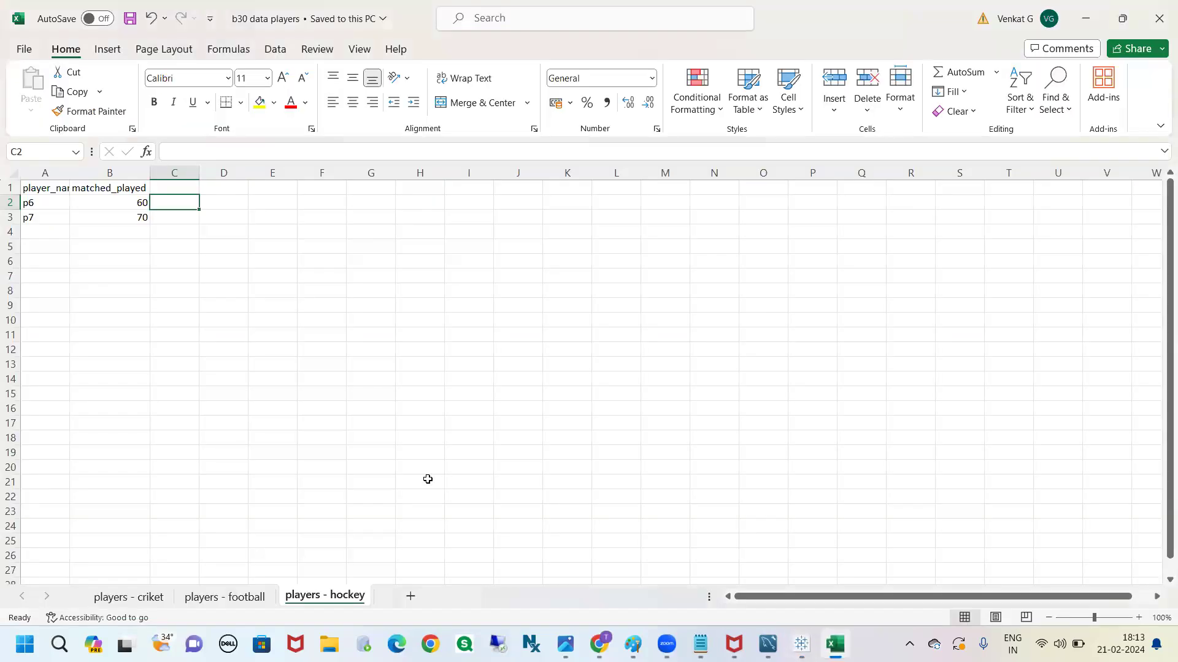
click(141, 600)
click(350, 409)
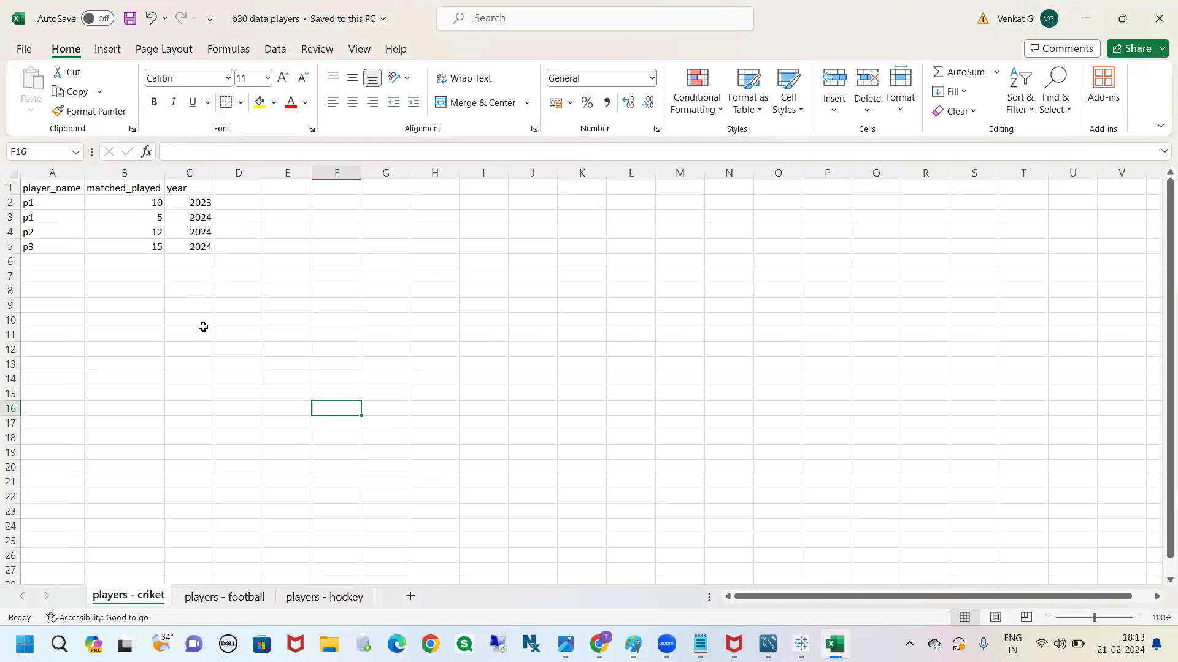
click(186, 190)
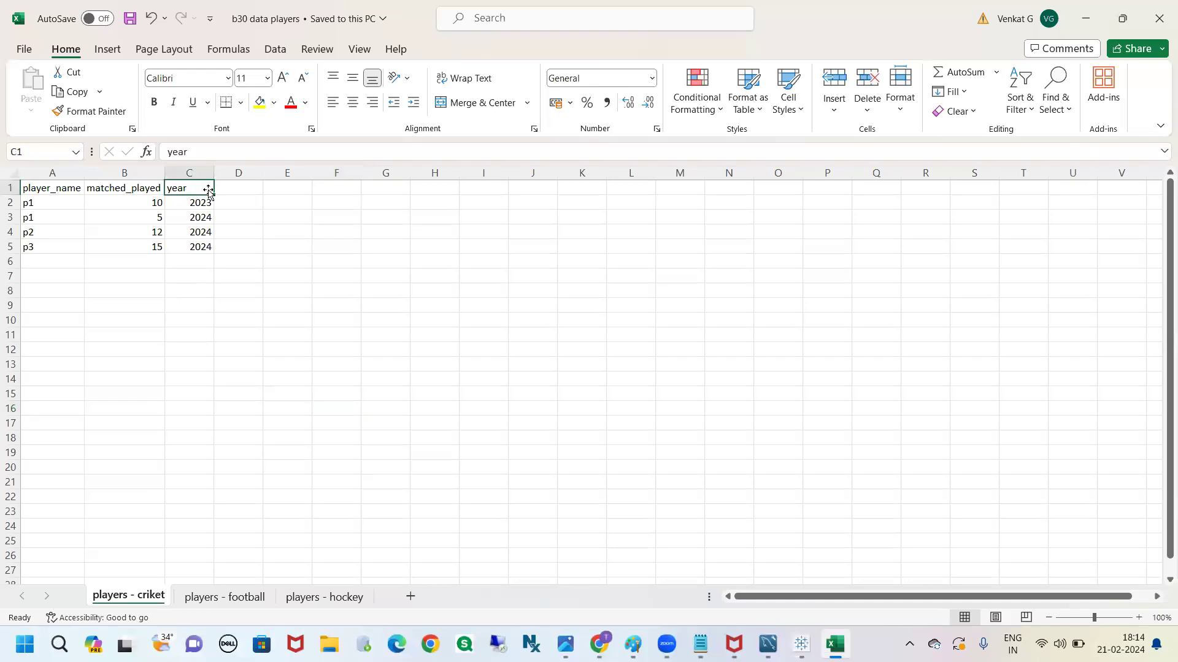
click(238, 196)
text(char)
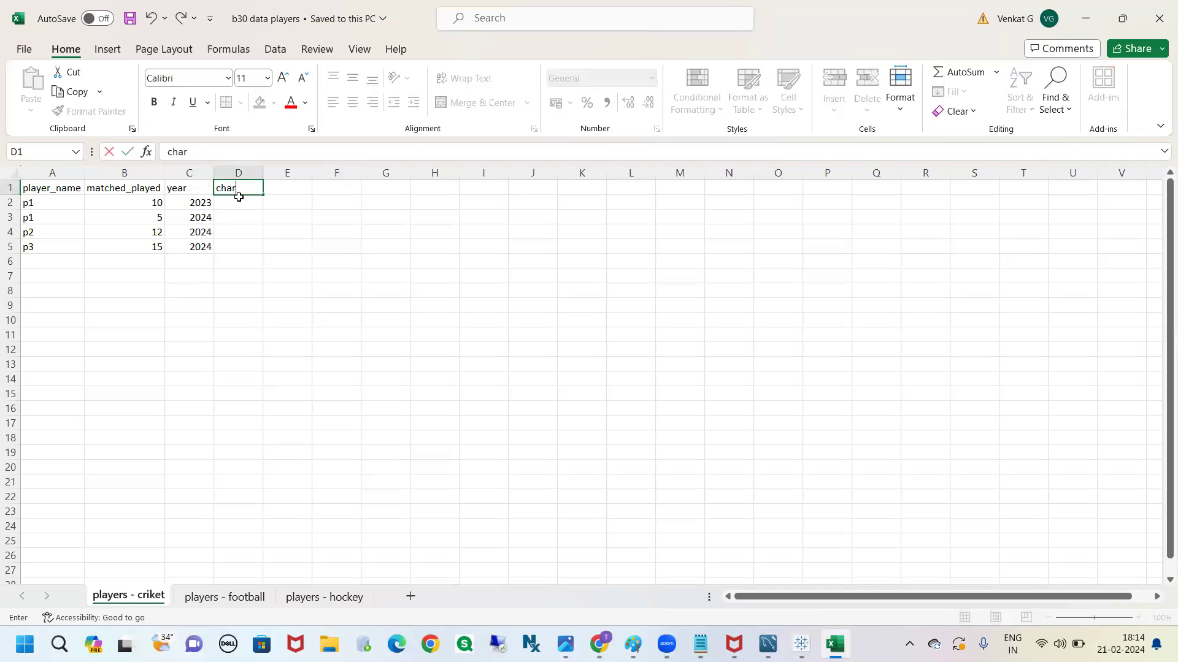
key(BackSpace)
key(BackSpace)
key(BackSpace)
click(240, 255)
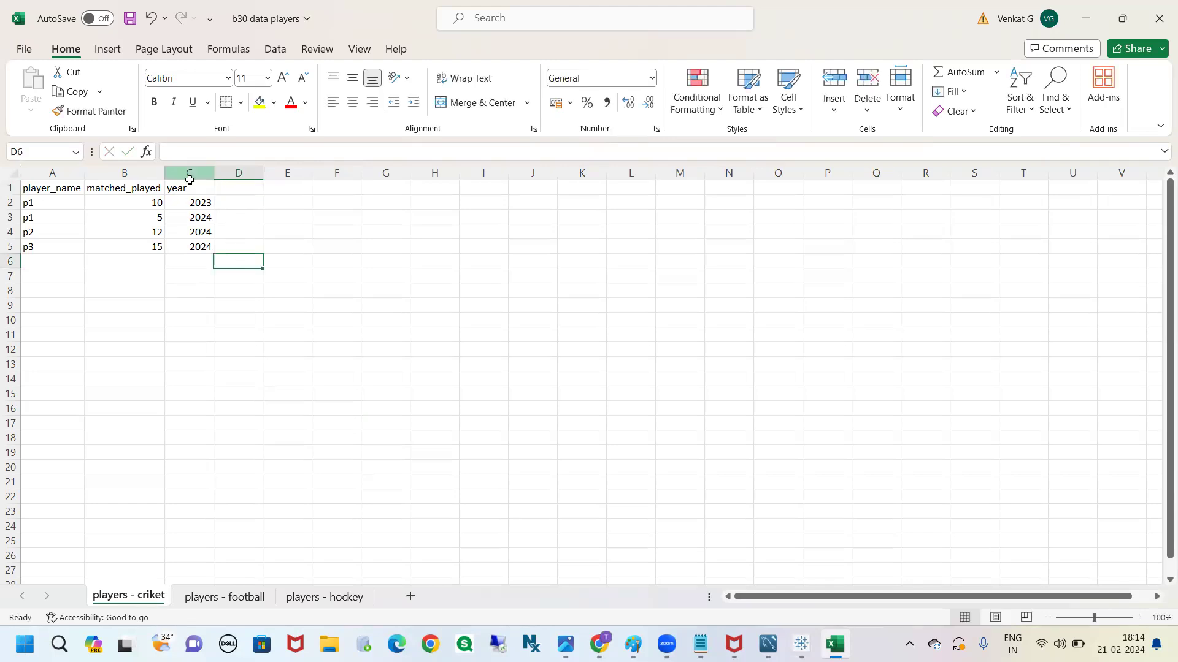
Review the number formats available for the year column and check its values in C2:C5
click(190, 176)
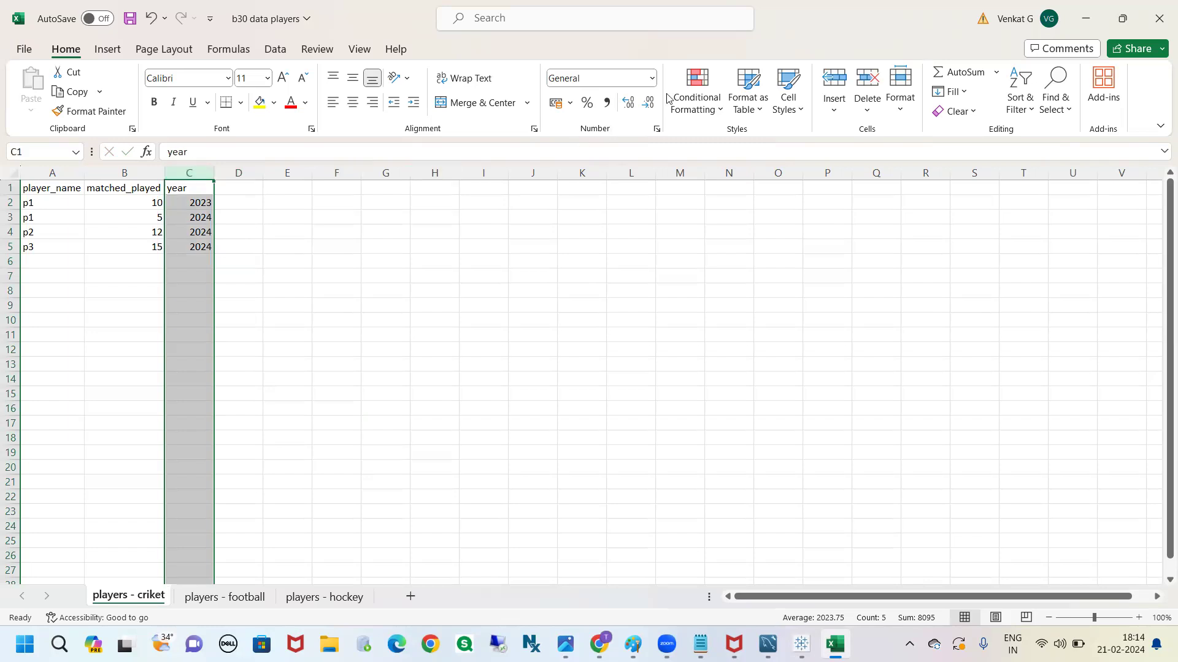
click(649, 82)
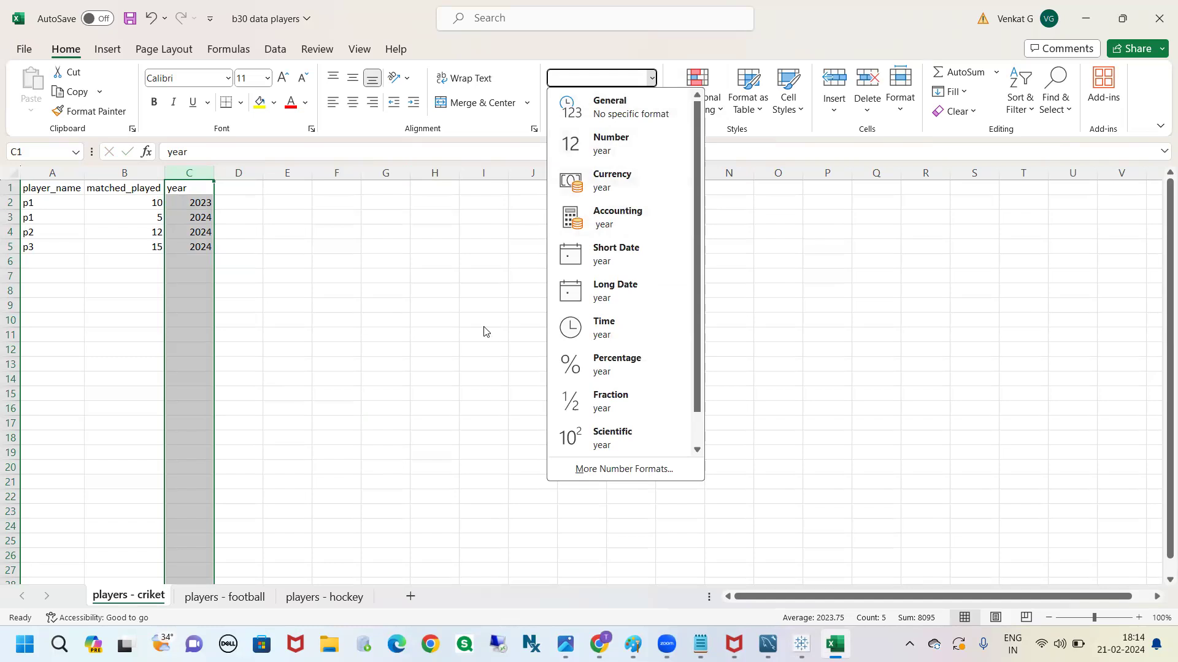
click(505, 316)
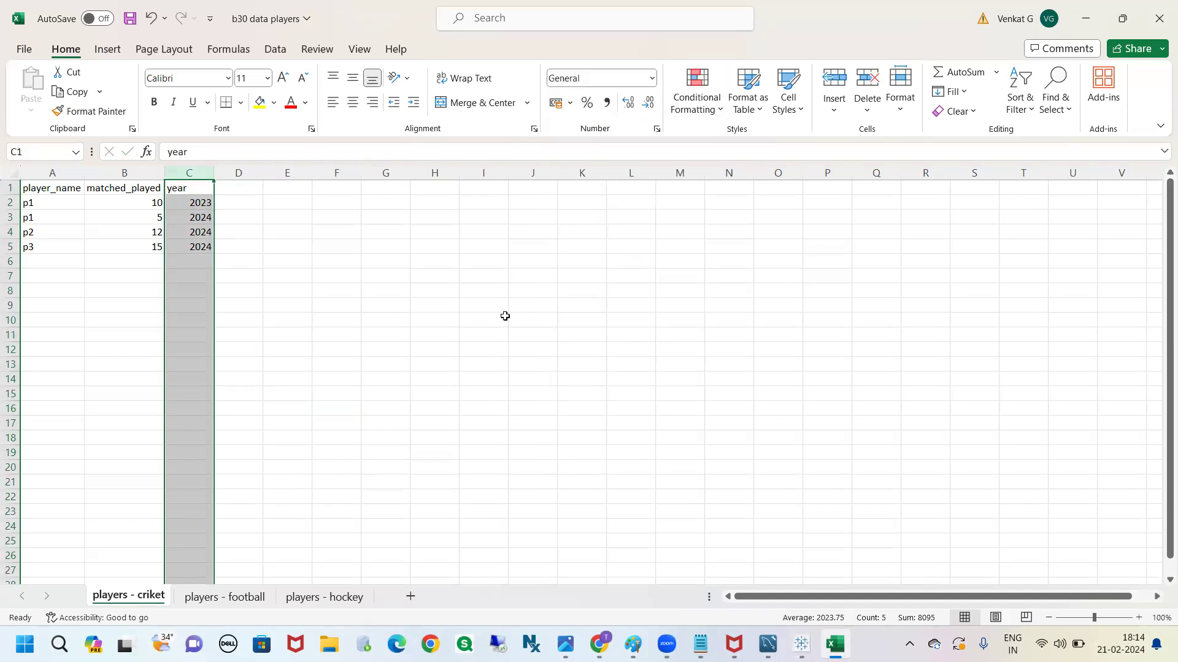
click(503, 318)
drag(193, 204, 200, 244)
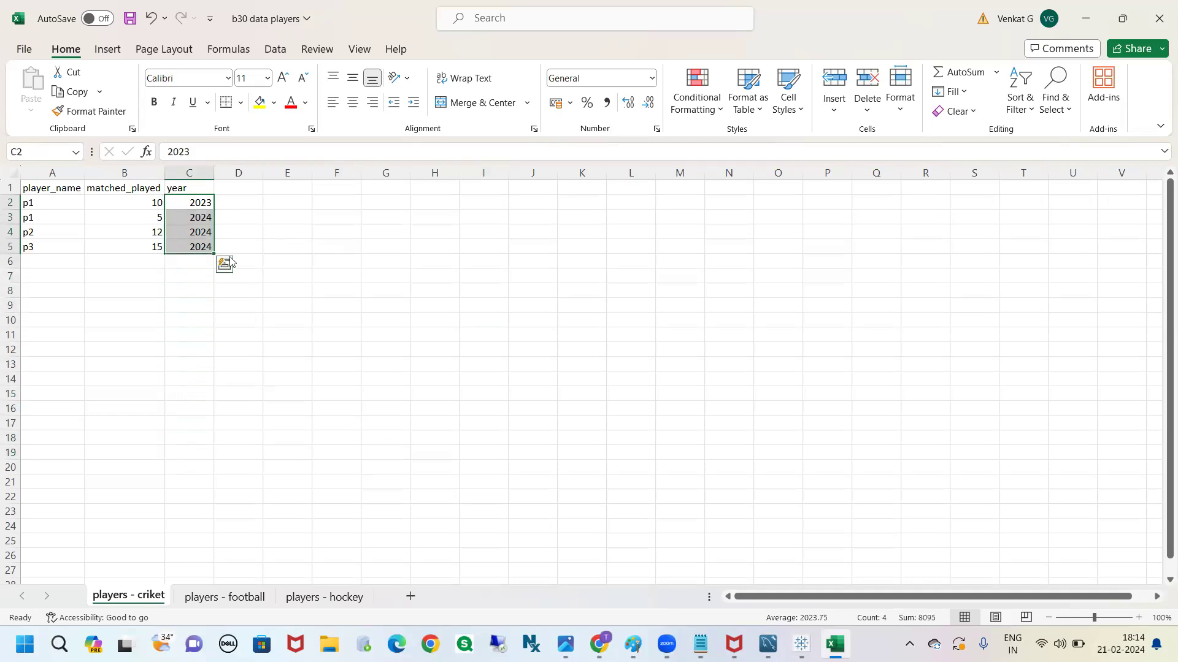
click(284, 232)
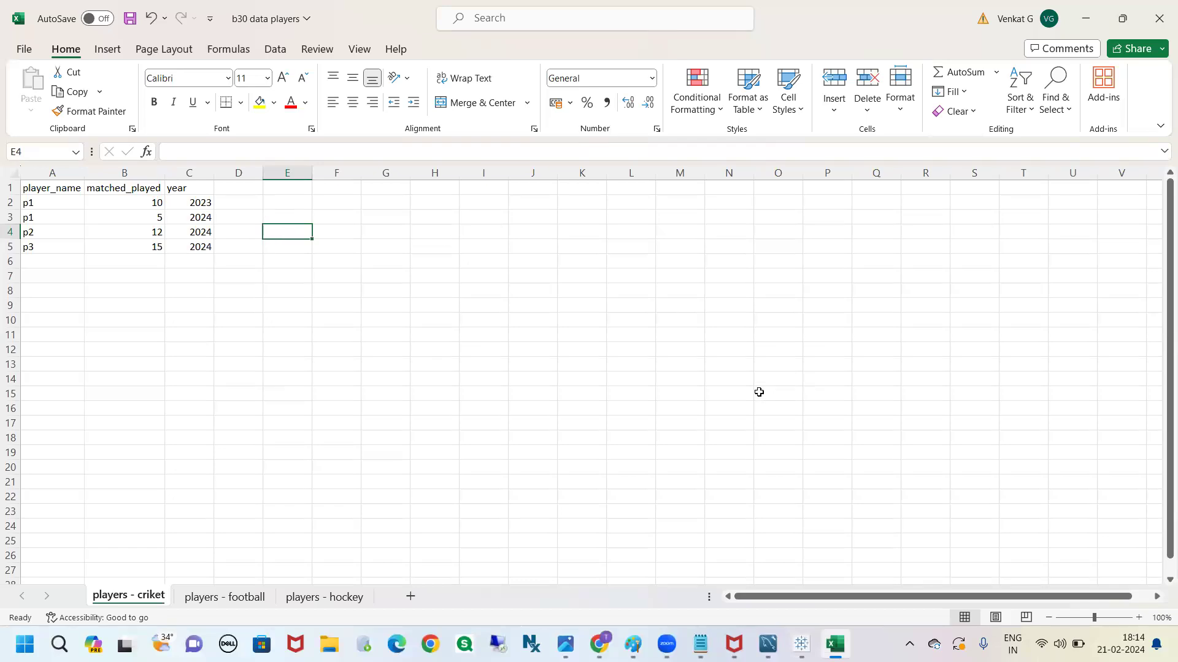
Switch to Tableau and change the data type of the year field to Date
key(alt+Tab)
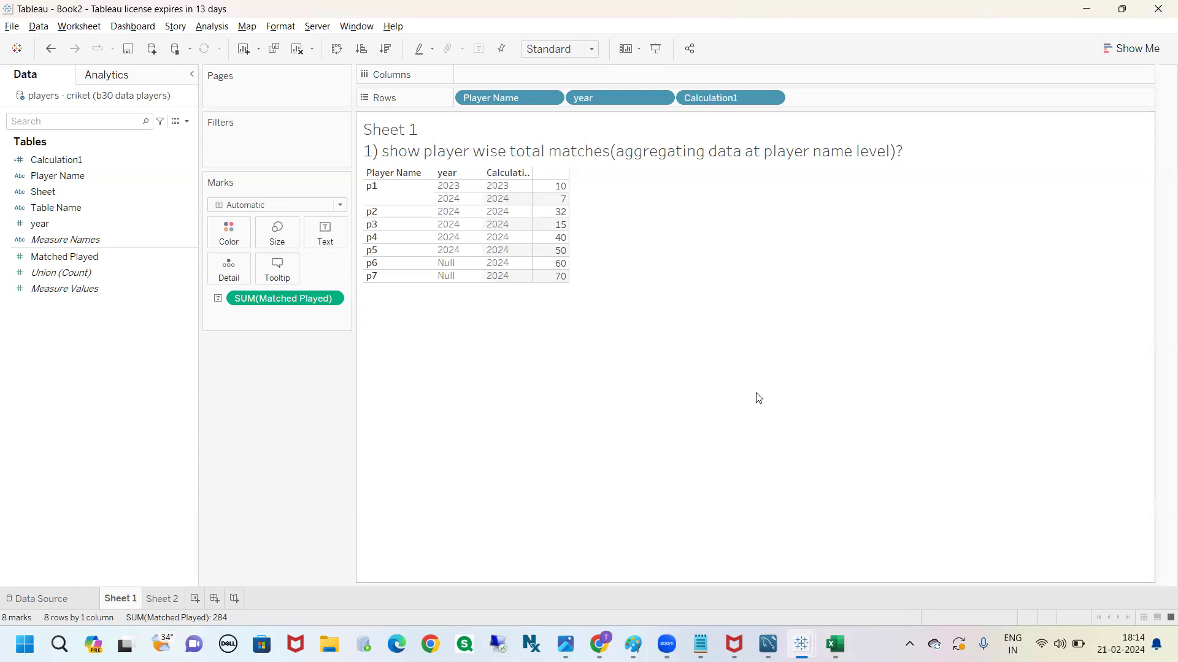
click(53, 227)
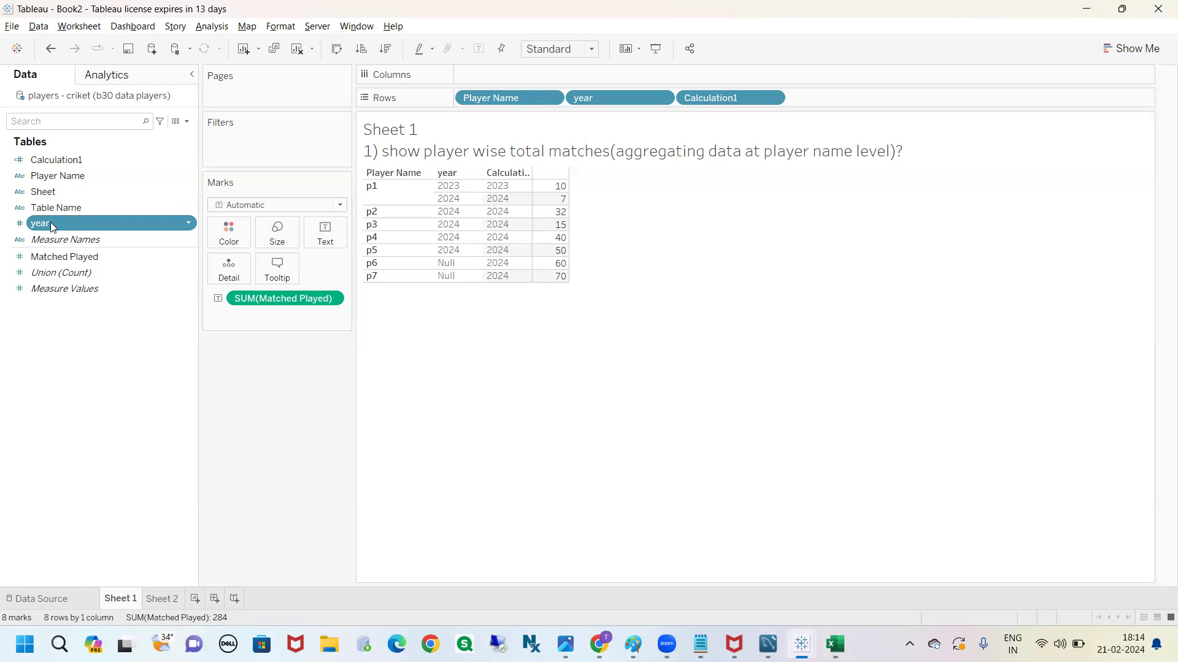
click(189, 224)
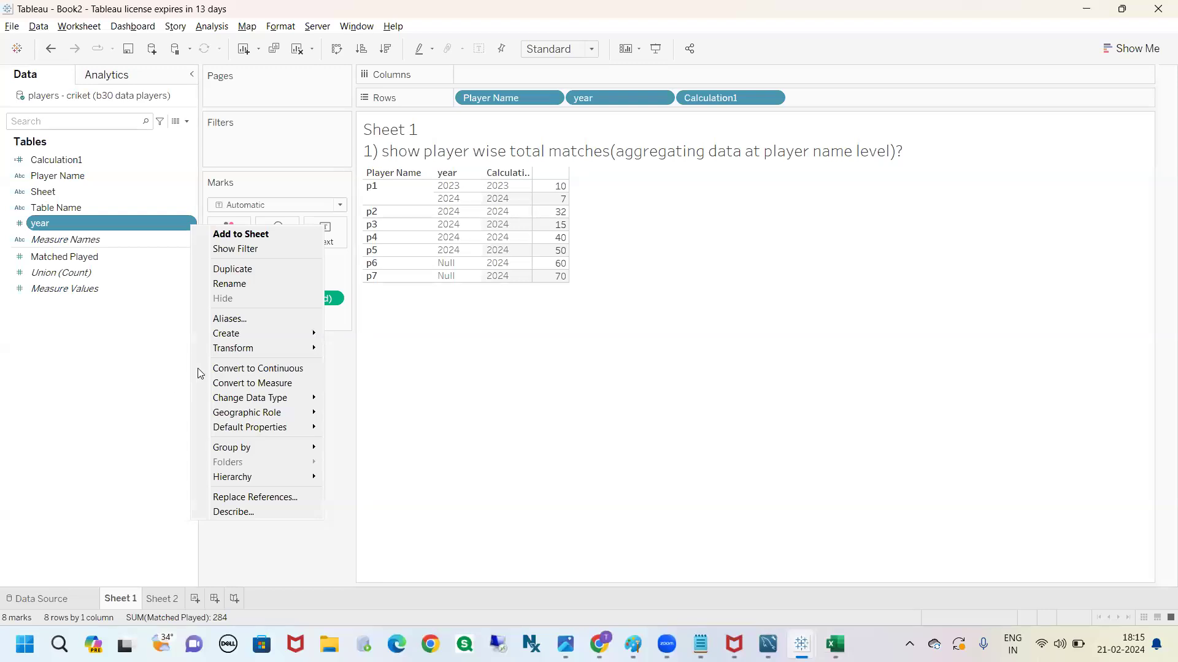
mouse_move(294, 398)
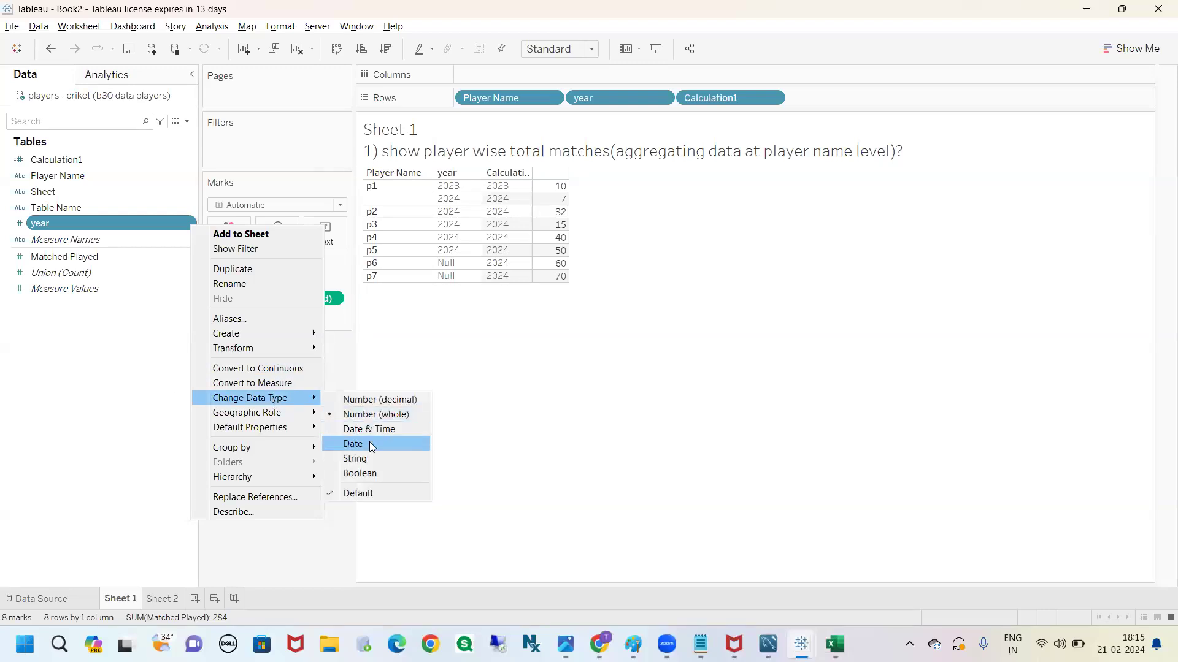
click(371, 444)
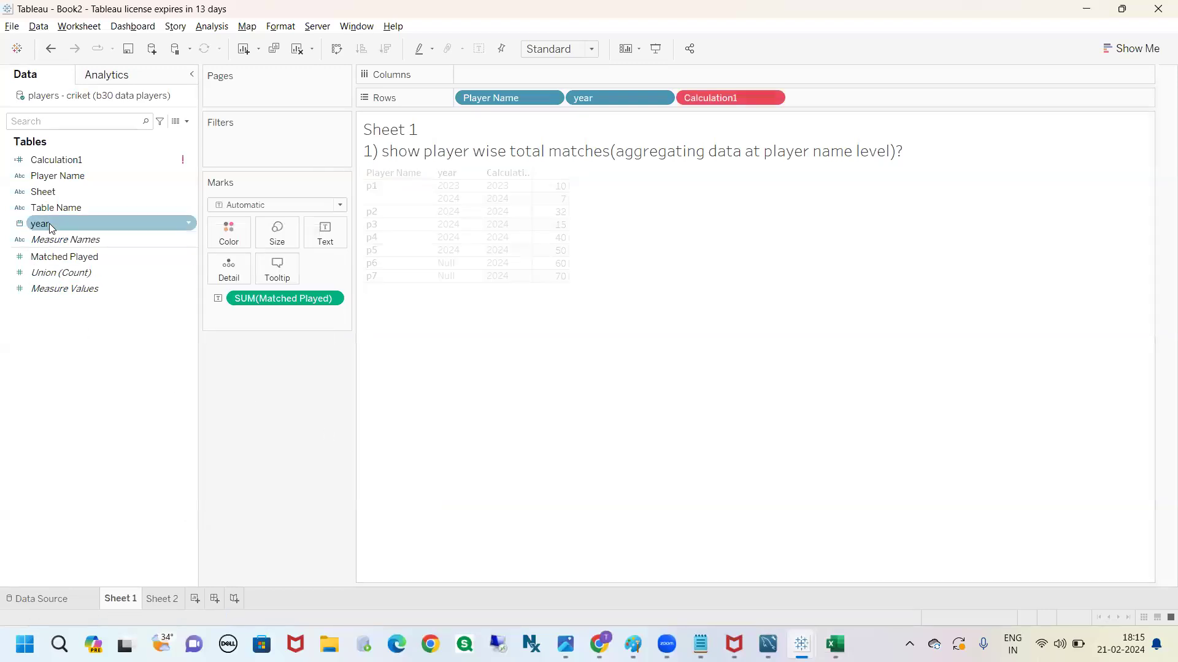
Remove Calculation1 from Rows on Sheet 1
drag(723, 99, 105, 312)
mouse_move(43, 224)
mouse_down()
mouse_move(123, 228)
mouse_move(2, 242)
mouse_move(16, 224)
mouse_move(402, 233)
mouse_move(708, 140)
mouse_move(163, 426)
mouse_up()
key(ctrl+2)
key(Escape)
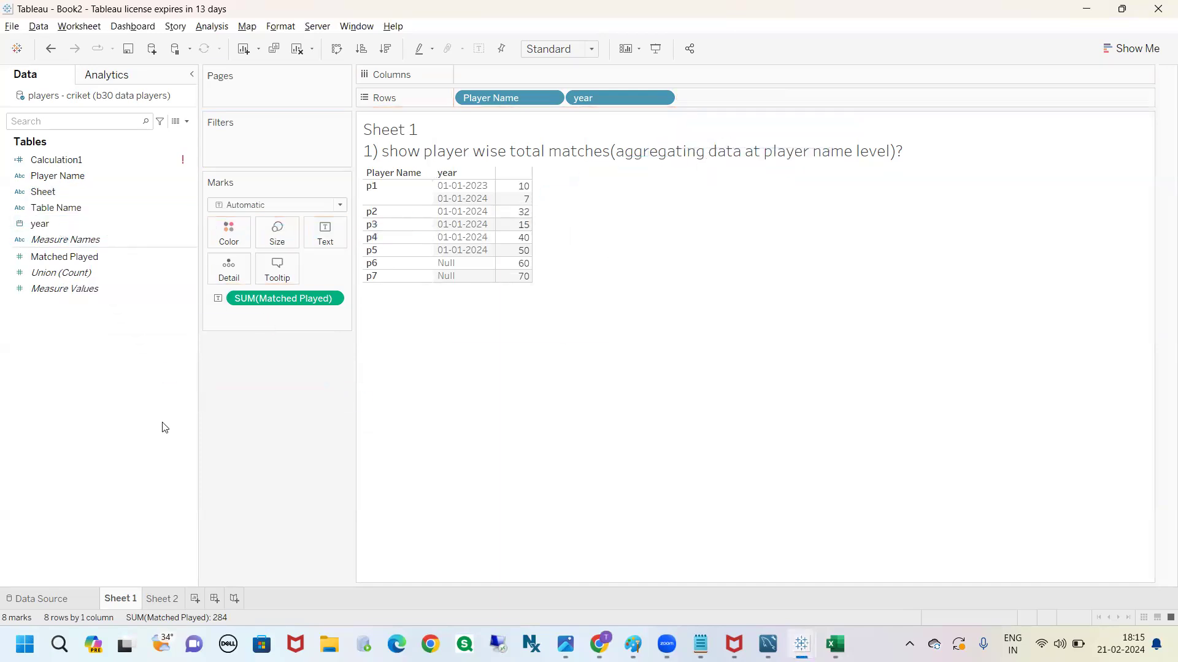
Add year to Rows on Sheet 2 and drill it down to quarter and month
click(166, 601)
drag(71, 223, 488, 101)
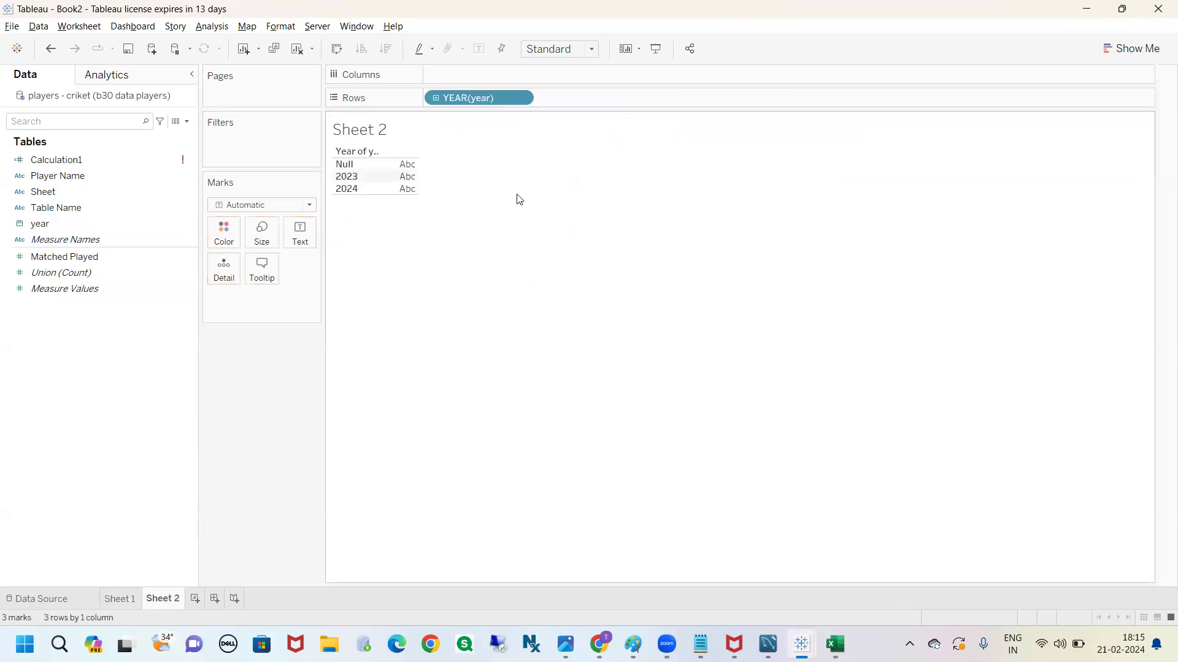
click(360, 153)
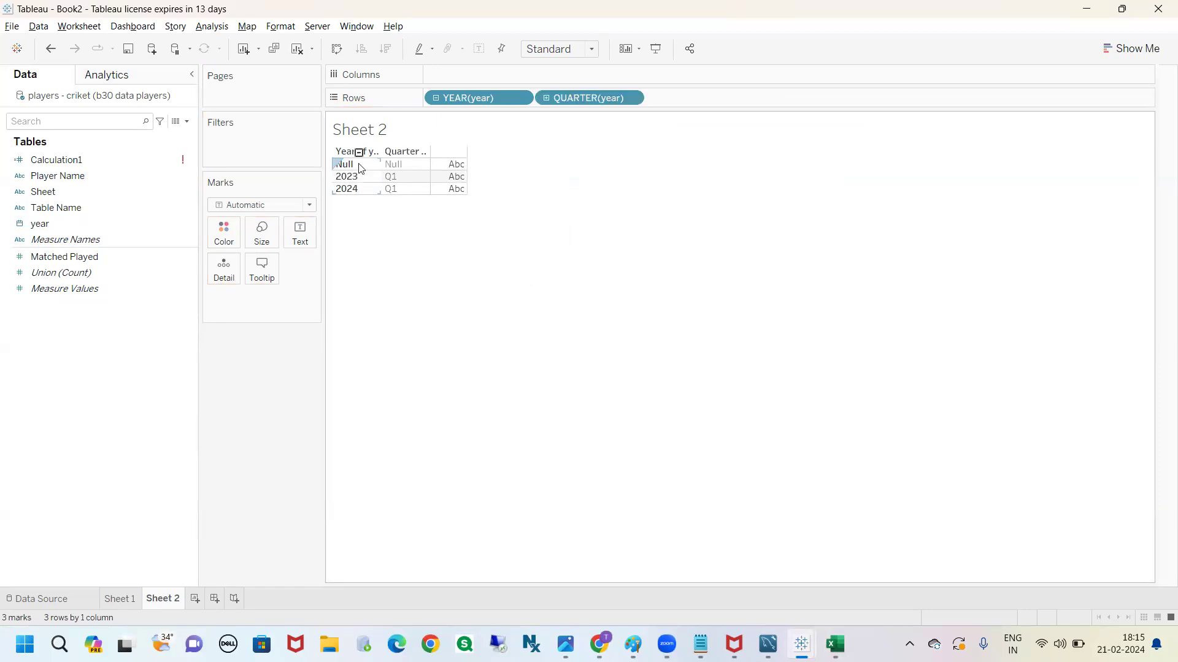
click(414, 153)
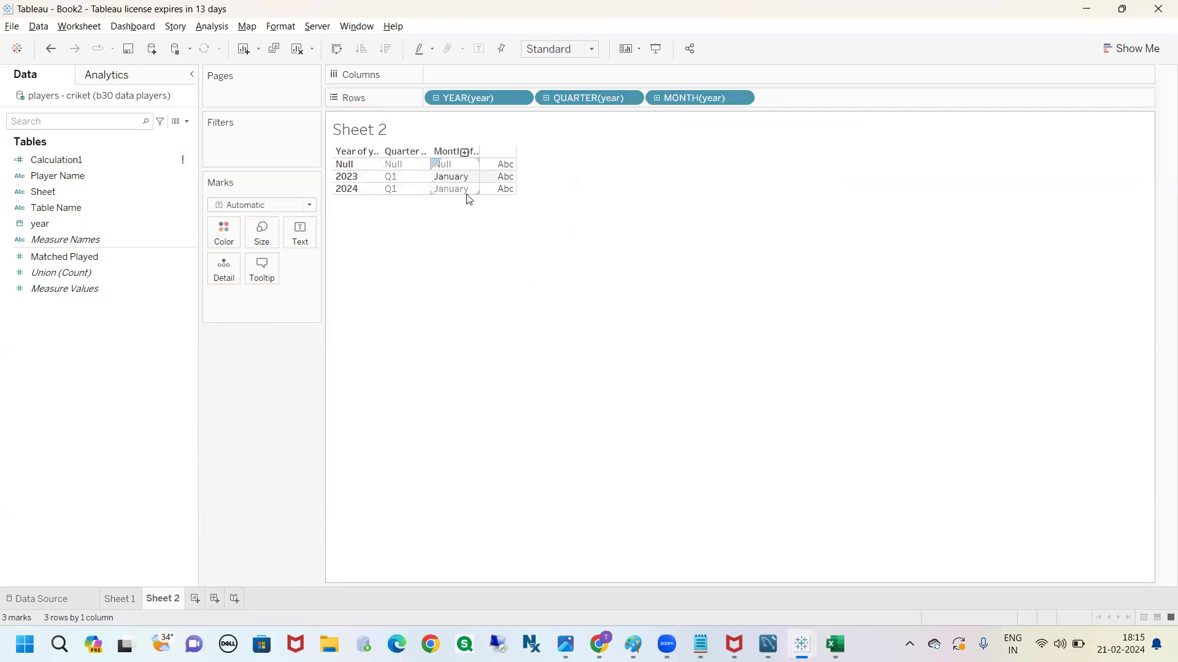
Clear Sheet 2, and undo the changes back to before the year field's conversion to Date
click(297, 48)
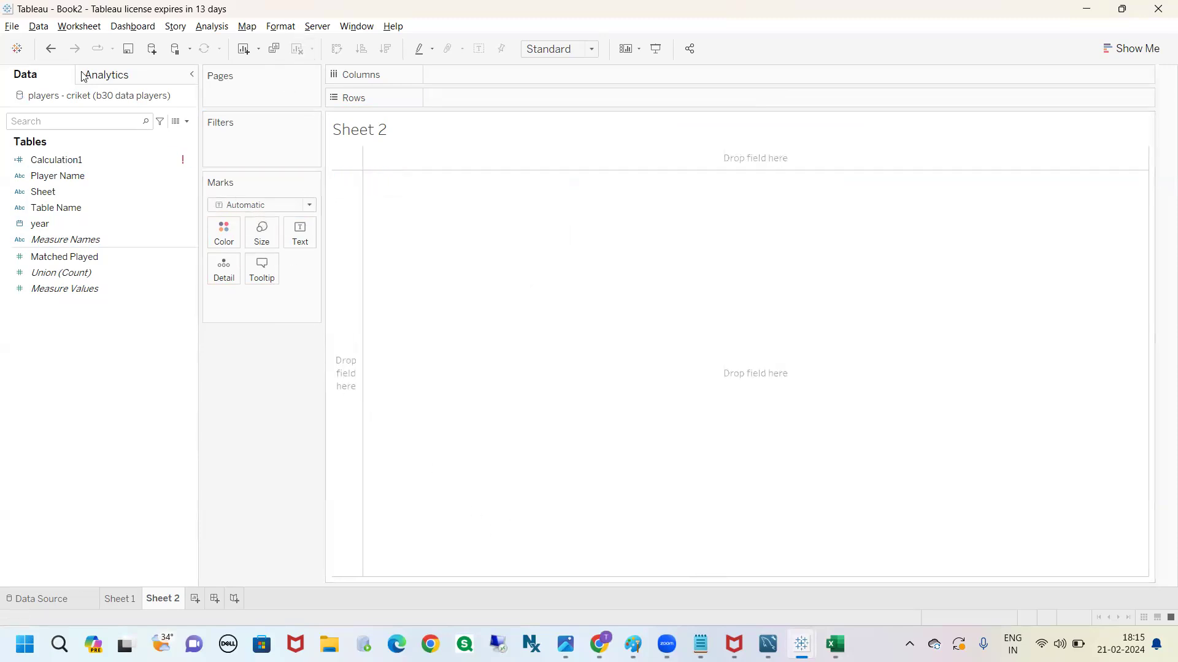
click(52, 49)
click(51, 48)
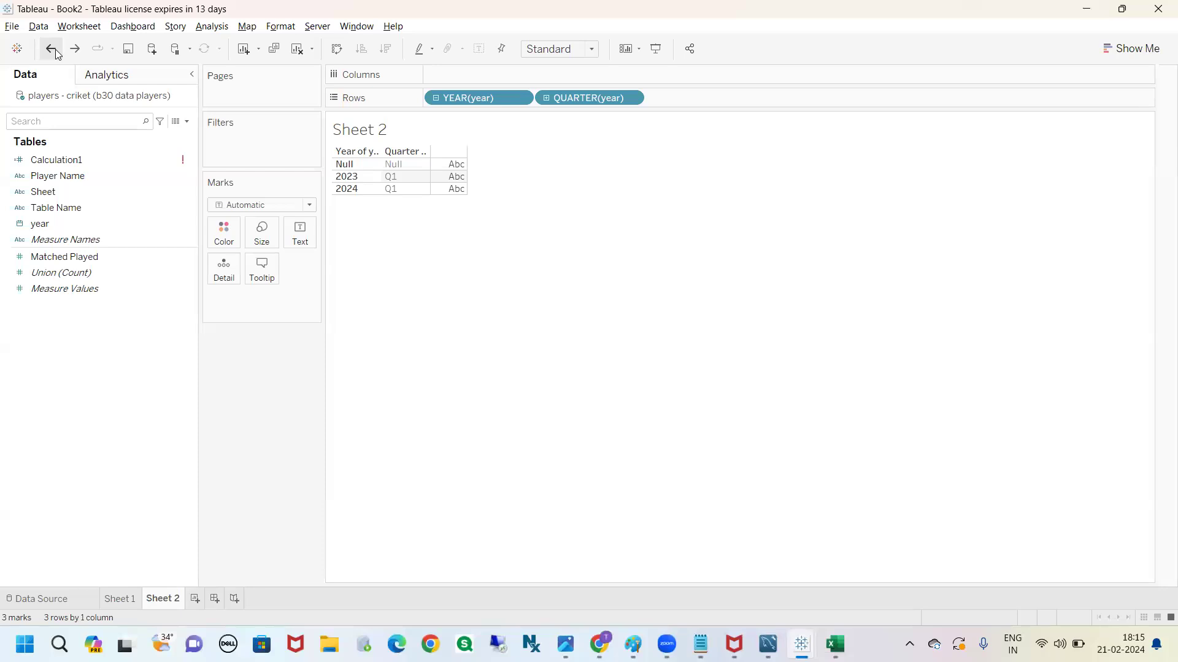
click(52, 48)
click(51, 49)
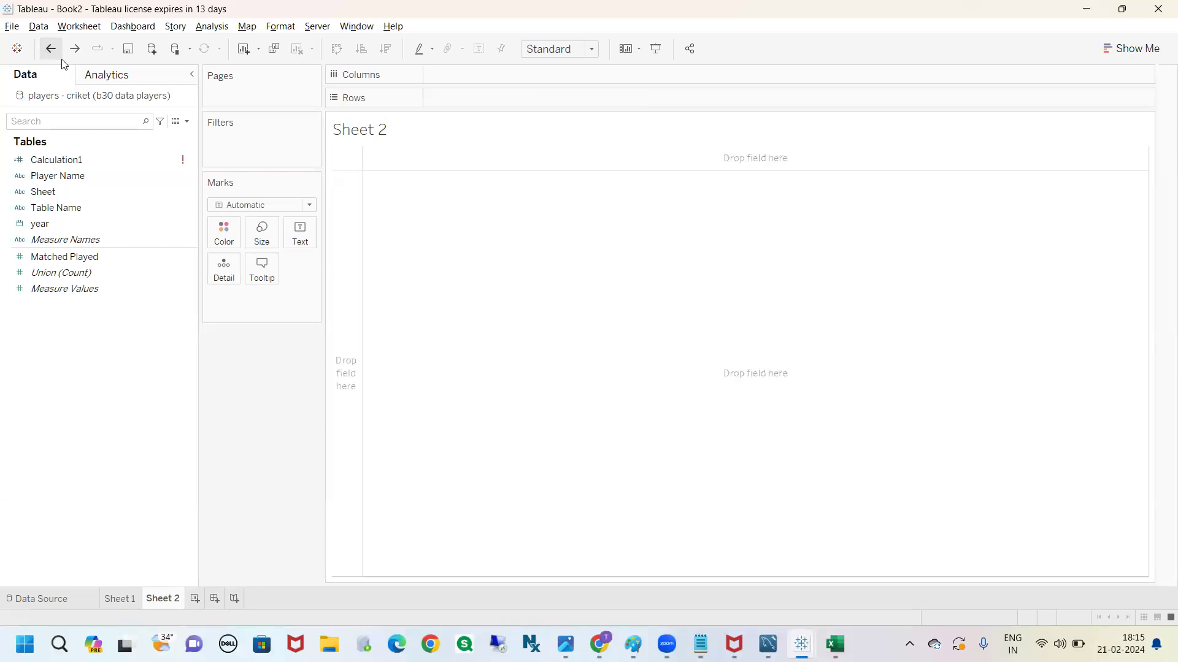
click(54, 52)
click(54, 51)
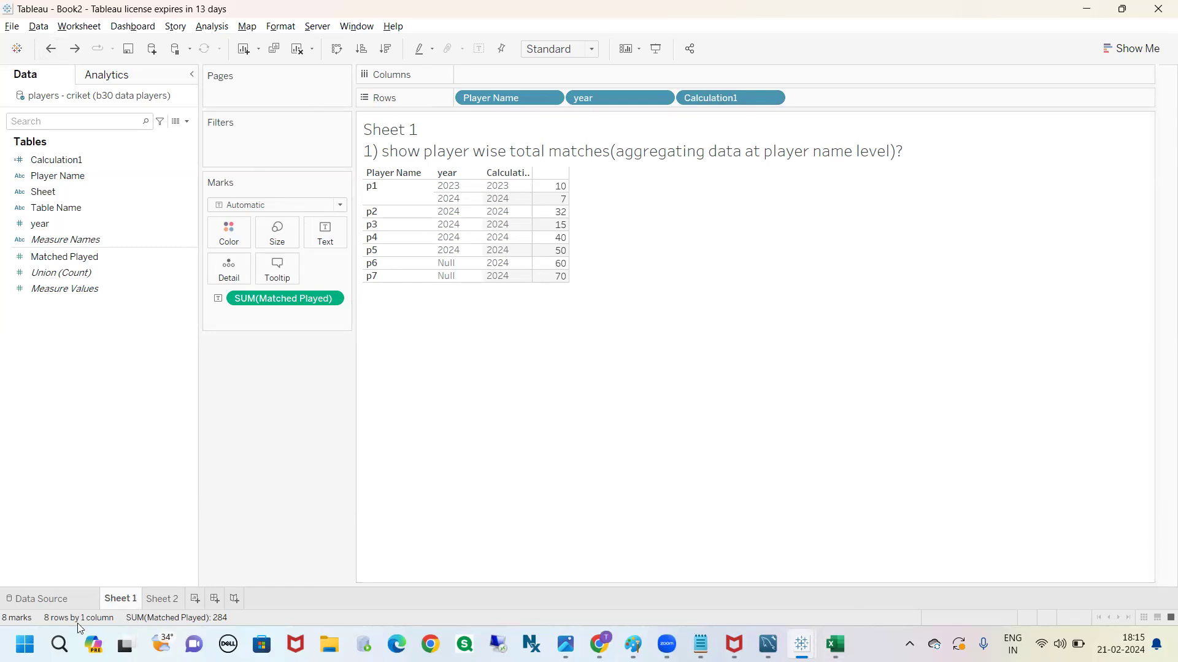
Search Windows for prep and open Tableau Prep Builder 2022.2
click(58, 644)
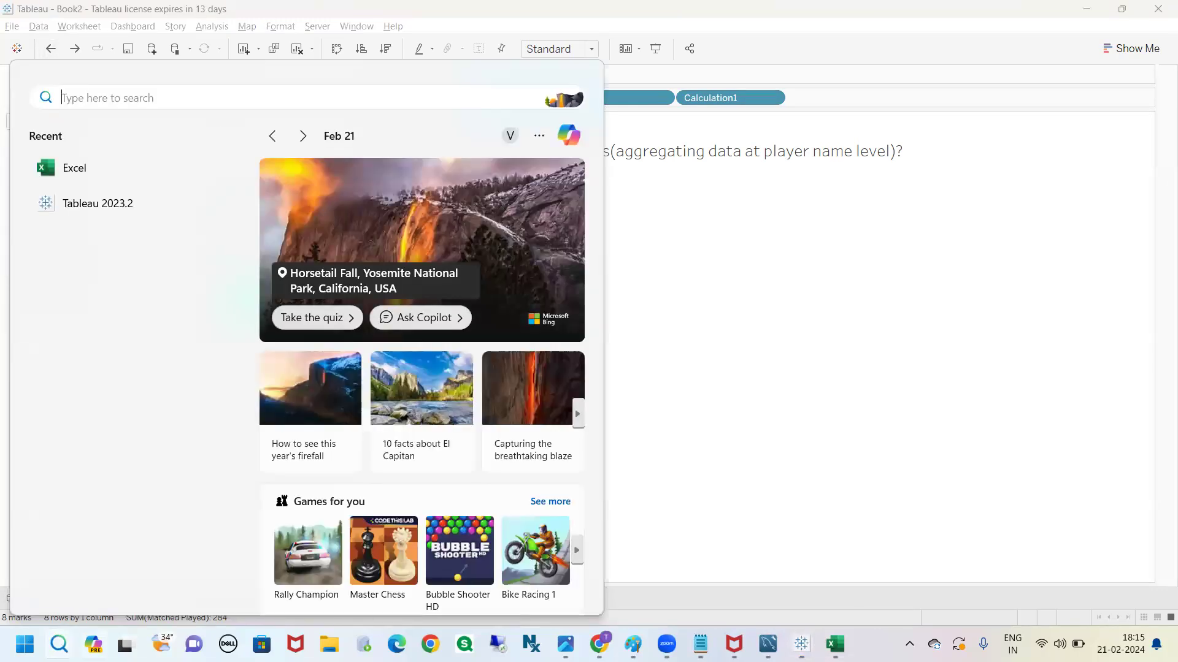
mouse_move(133, 626)
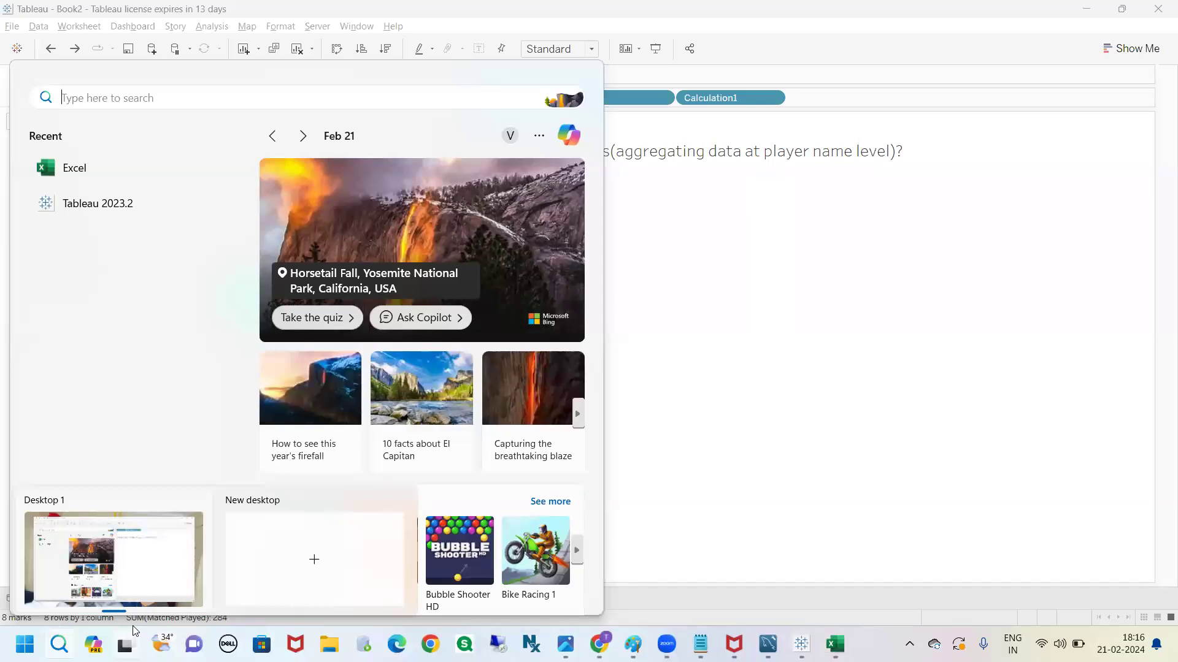
text(prep)
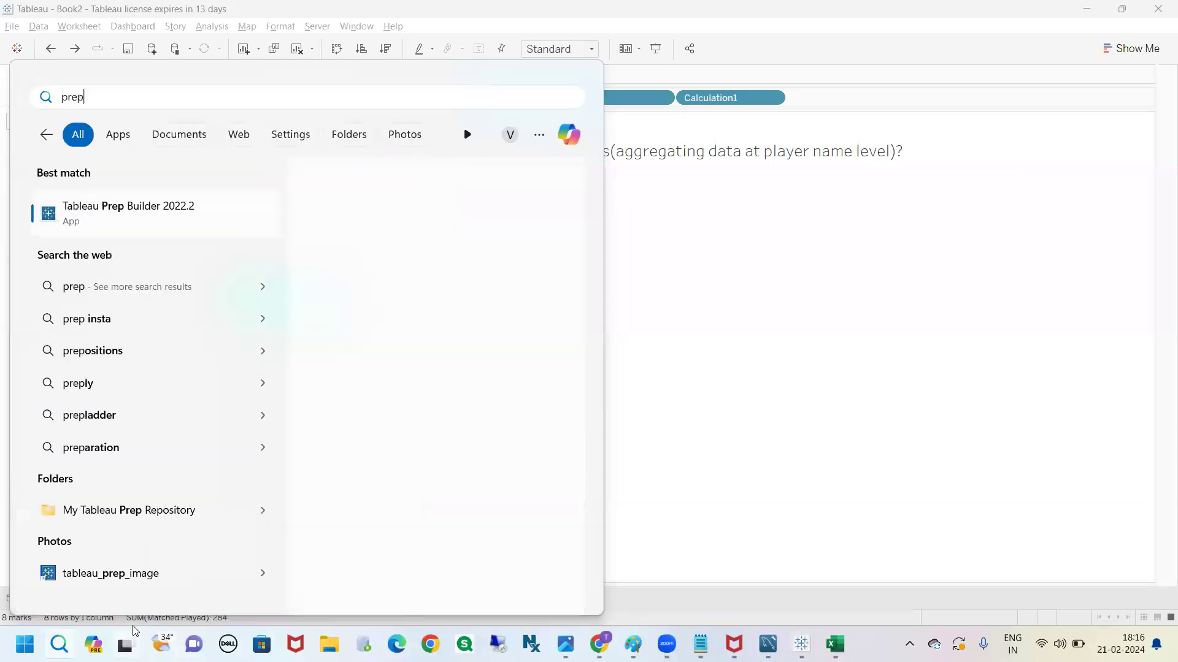
click(186, 226)
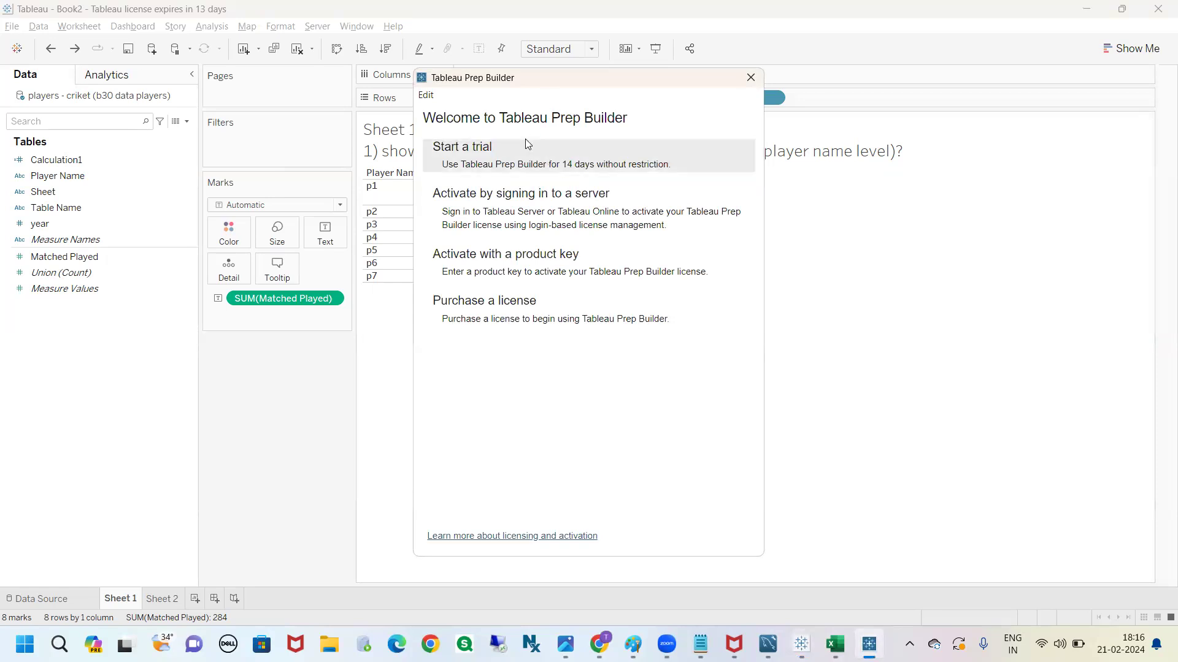
Start a trial registration and enter the first name, last name, business e-mail and organization abc
click(527, 146)
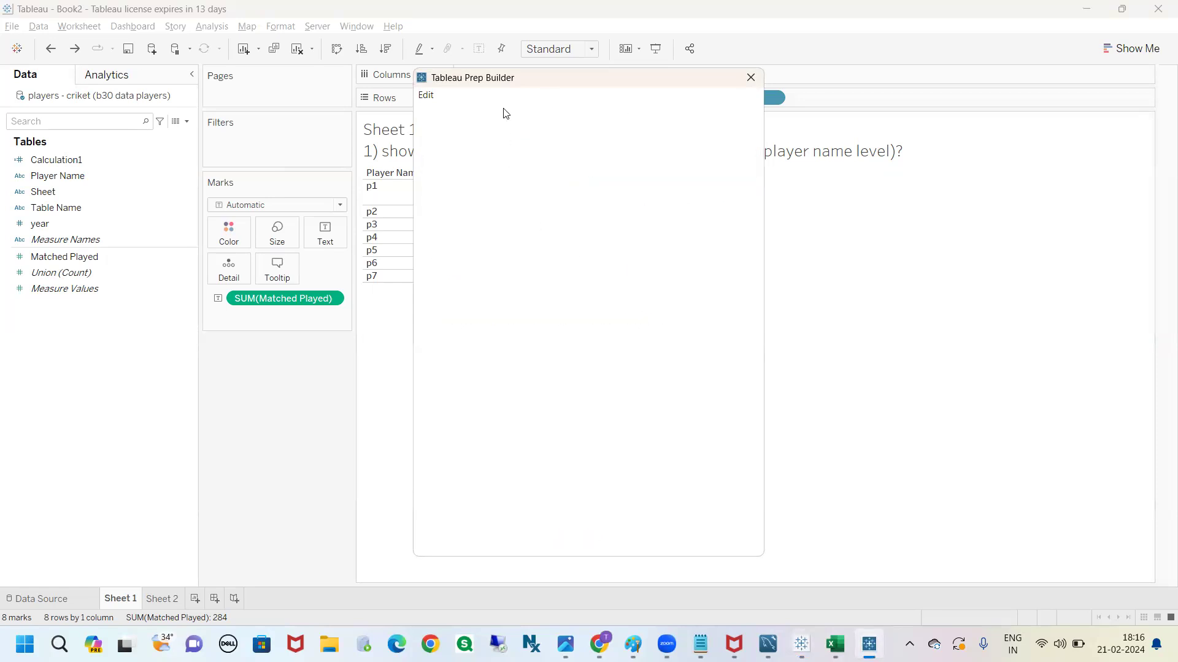
click(507, 183)
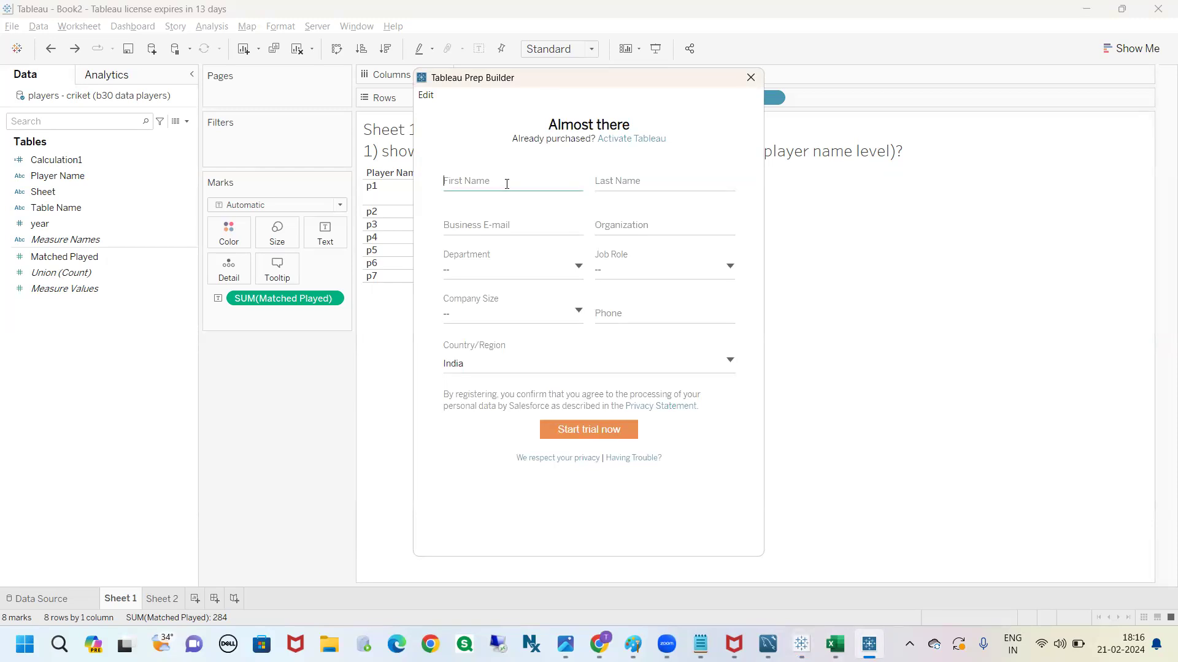
text(venkat)
click(641, 184)
text(ga)
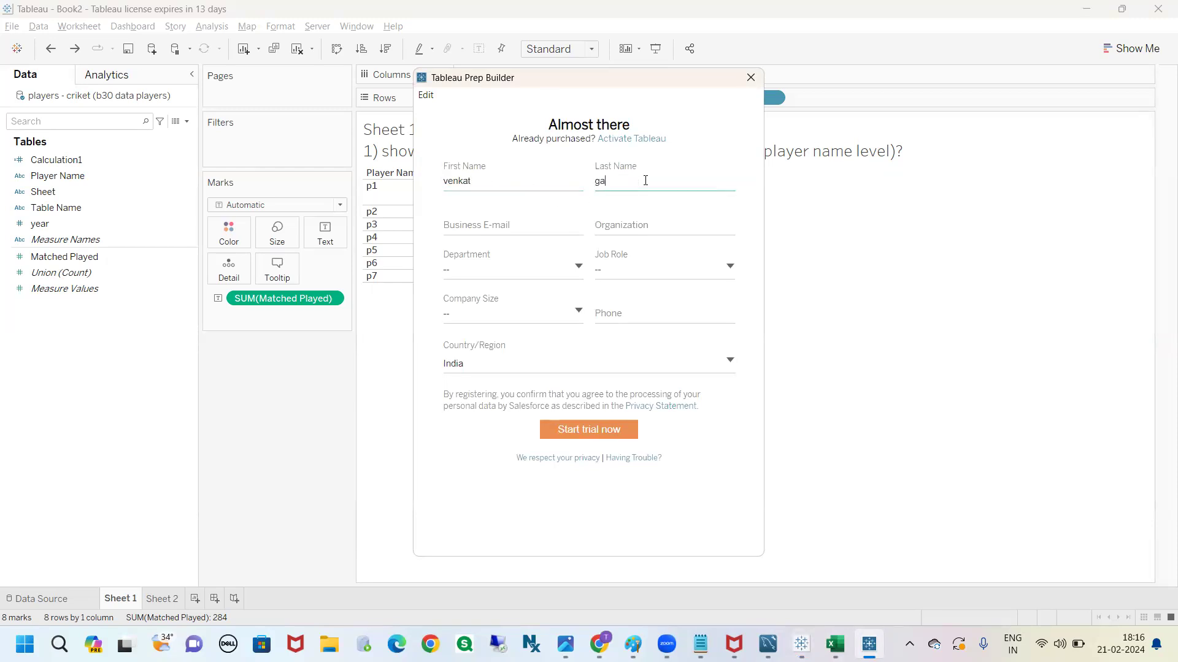
click(508, 222)
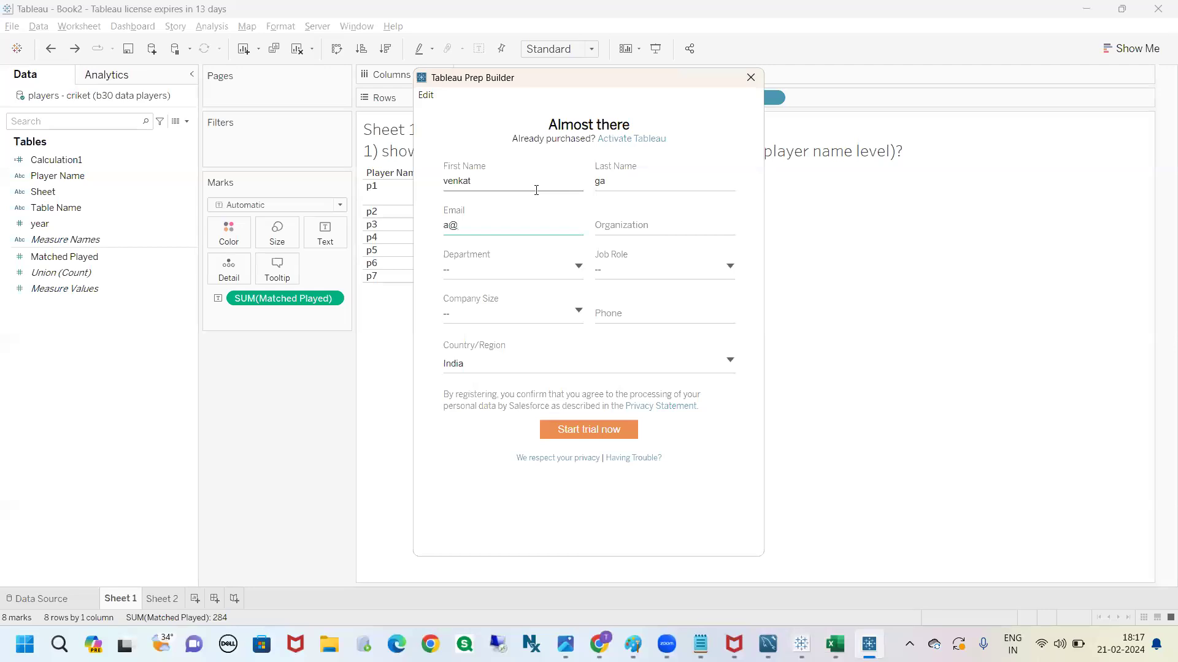
click(641, 239)
text(abc)
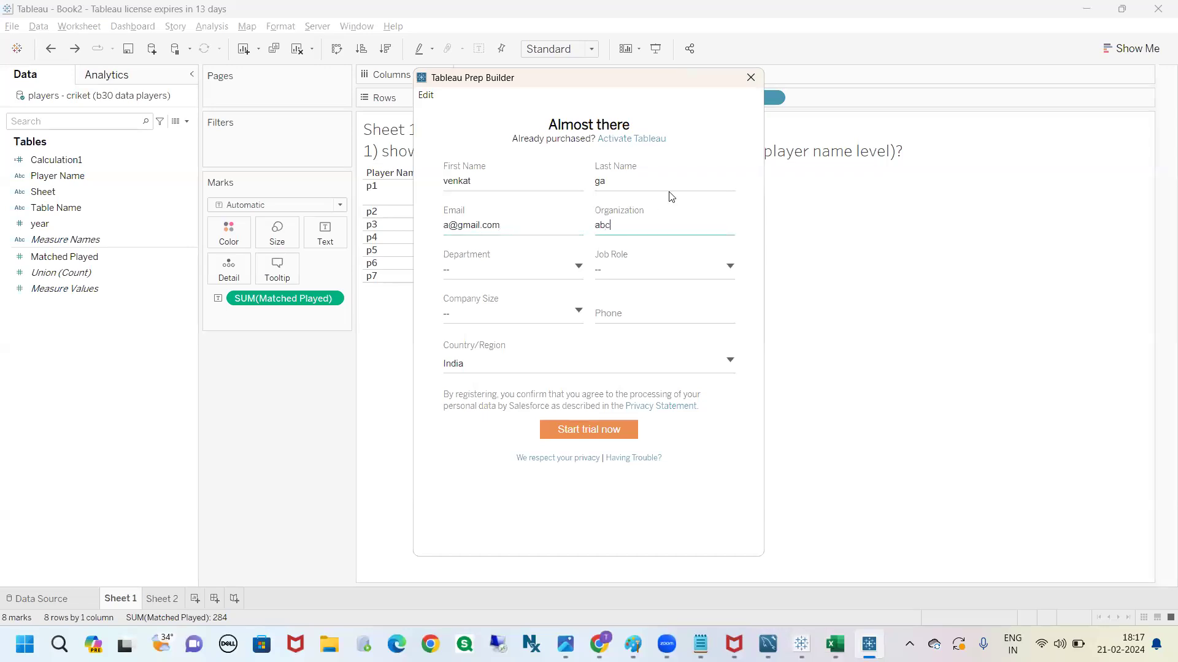
Set department Analytics, job role Architect and company size 1 - 20 employees, enter the phone number and submit the trial registration
click(537, 267)
click(501, 305)
click(654, 271)
click(649, 304)
click(549, 311)
click(537, 332)
click(532, 314)
click(522, 338)
click(640, 316)
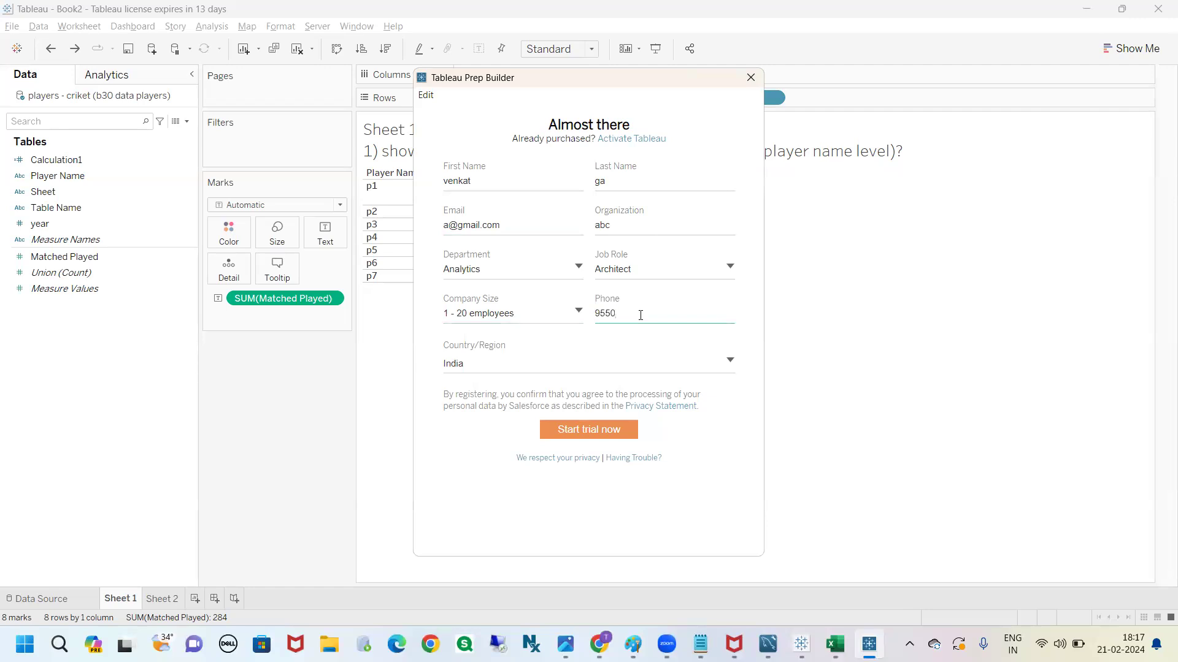
click(605, 431)
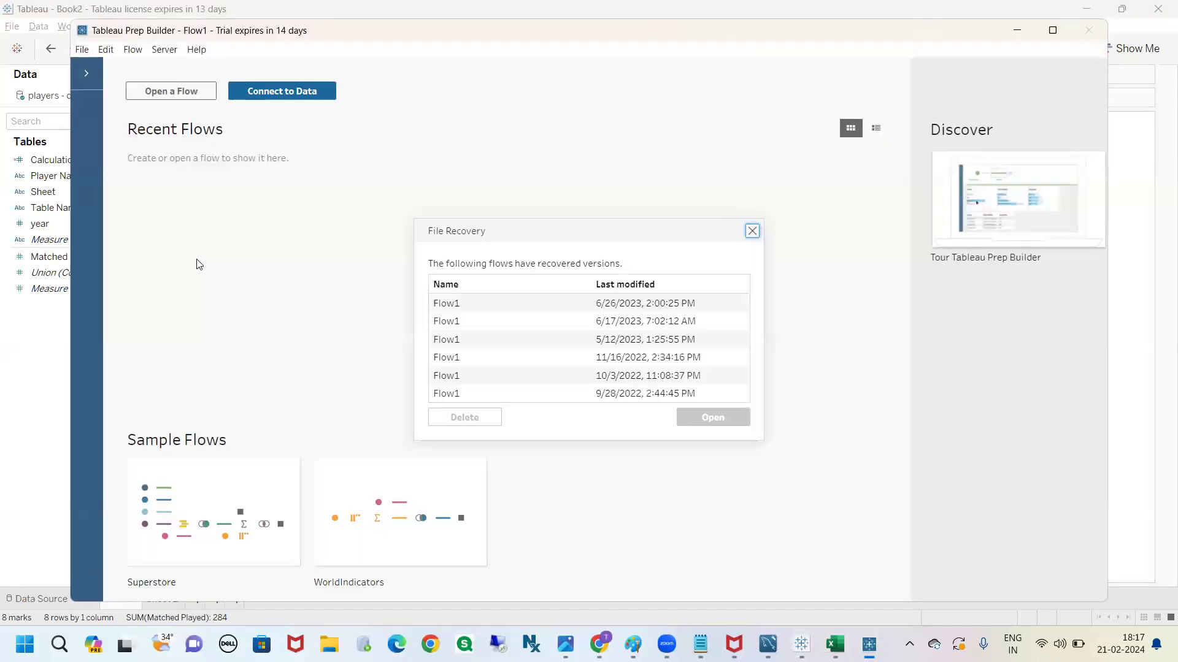
Dismiss the recovered flows and connect to the Excel file b30 data players on the Desktop
click(752, 231)
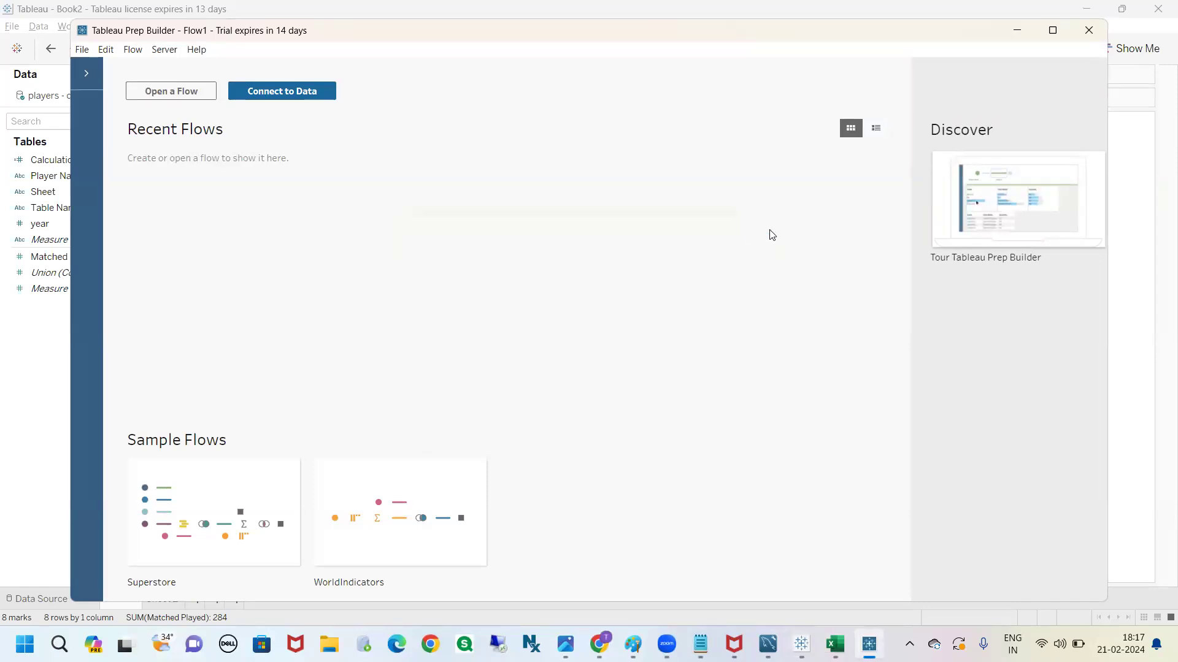
click(1053, 30)
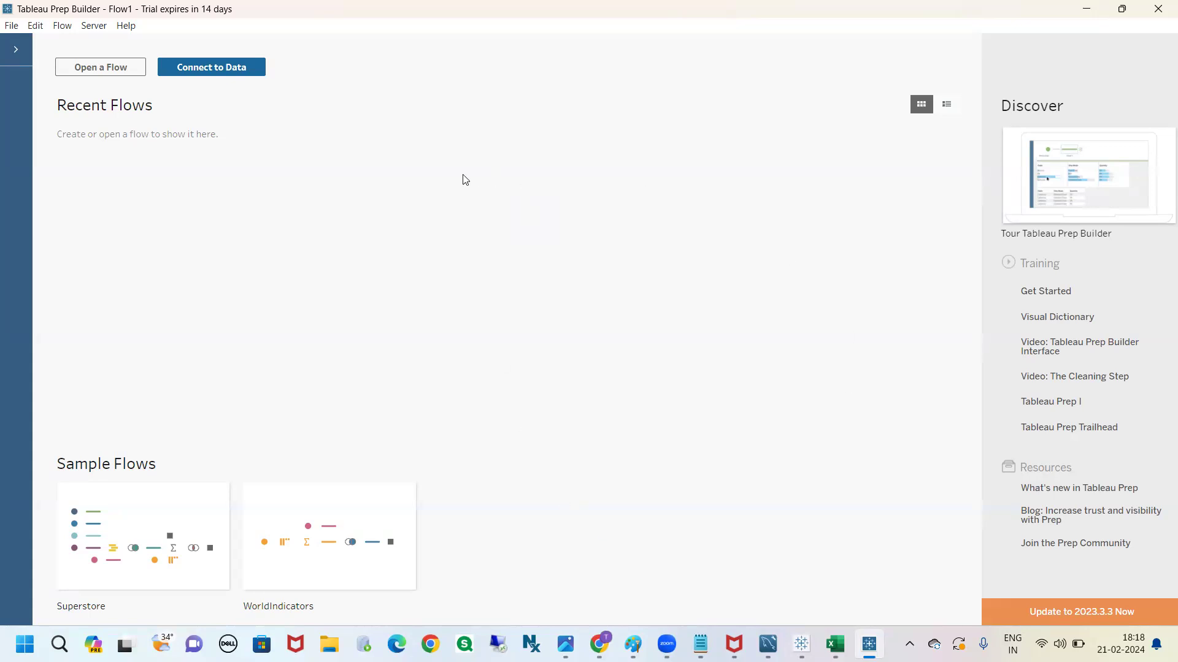
click(203, 72)
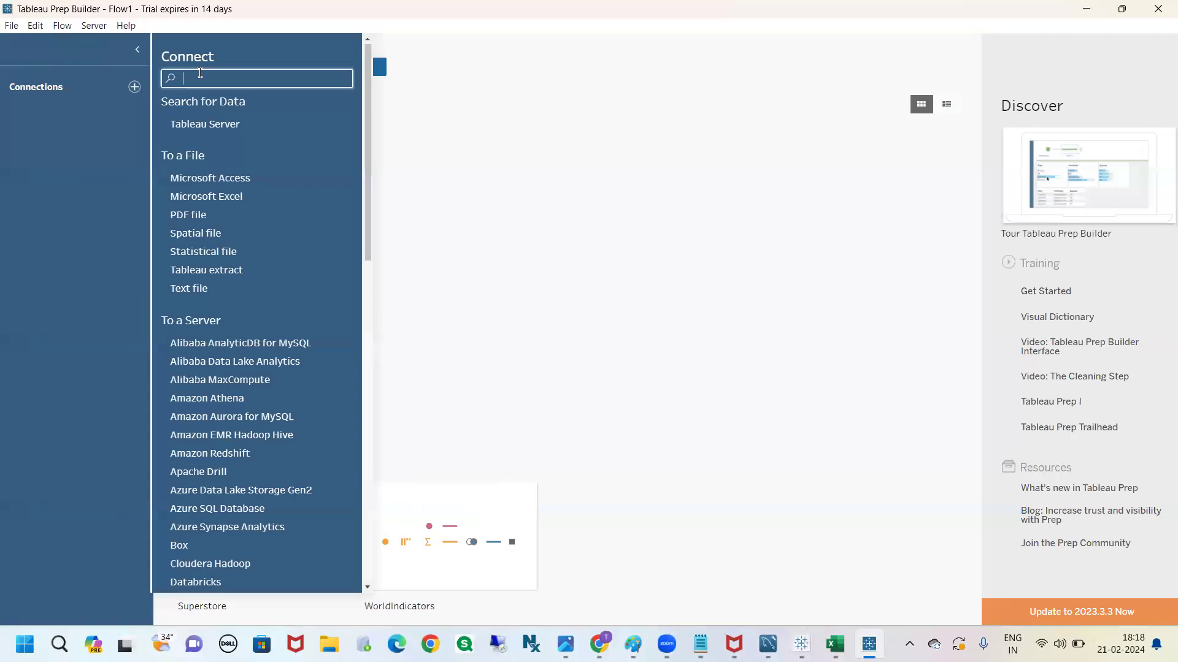
click(230, 196)
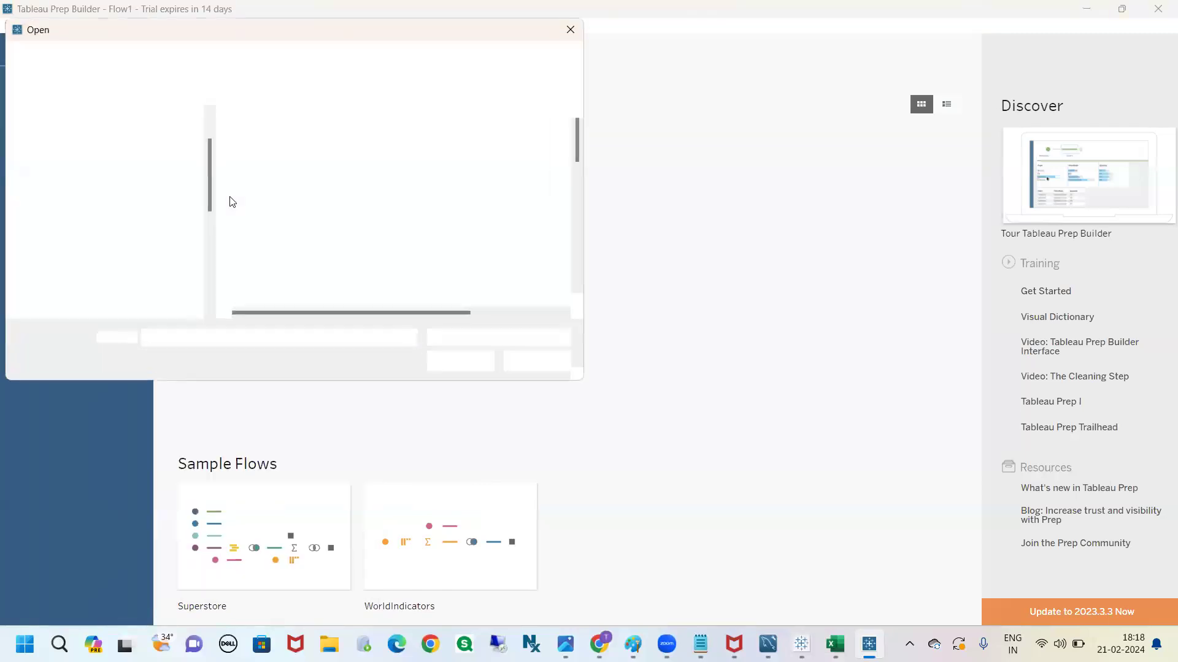
click(125, 175)
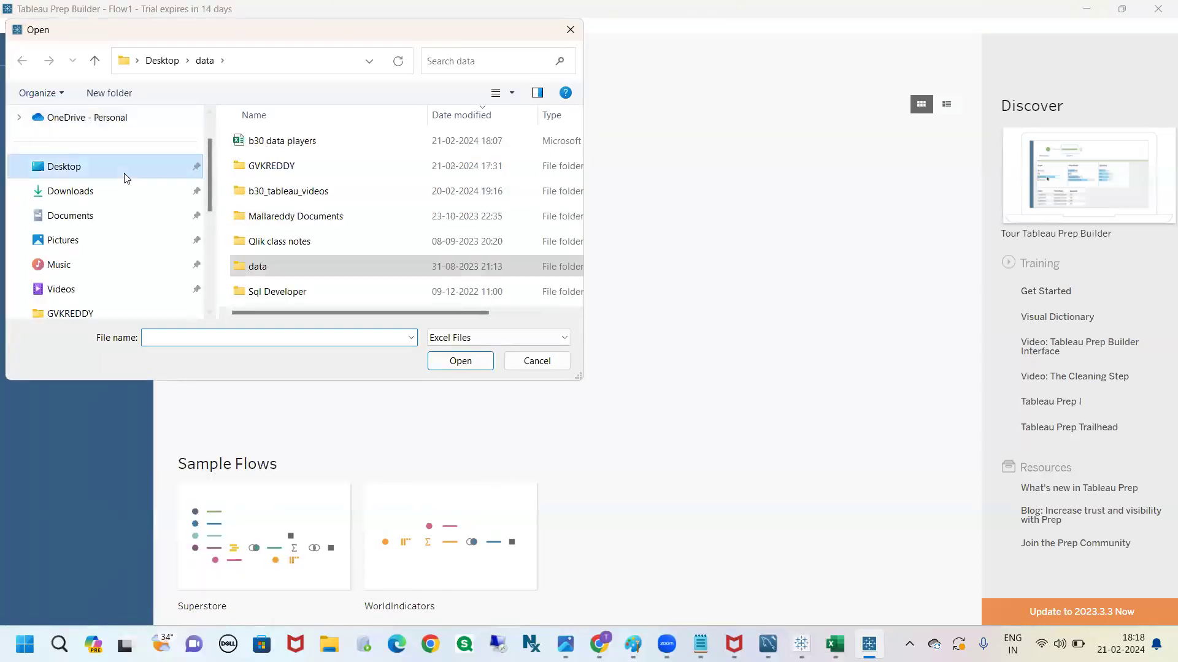
click(268, 147)
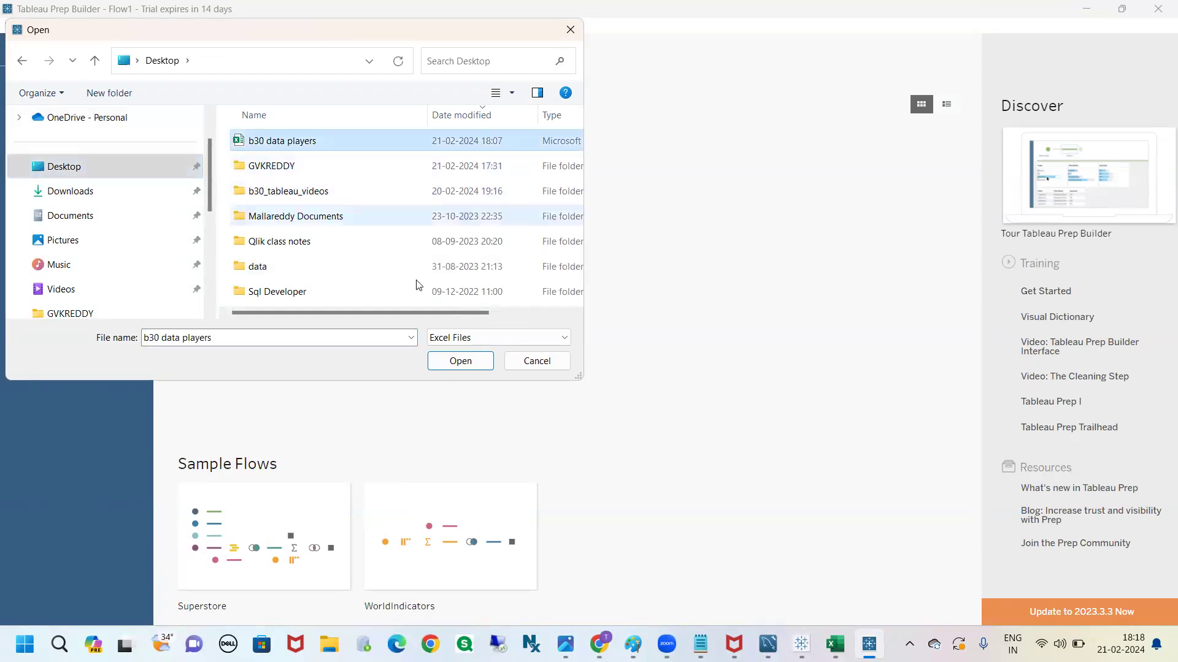
click(456, 363)
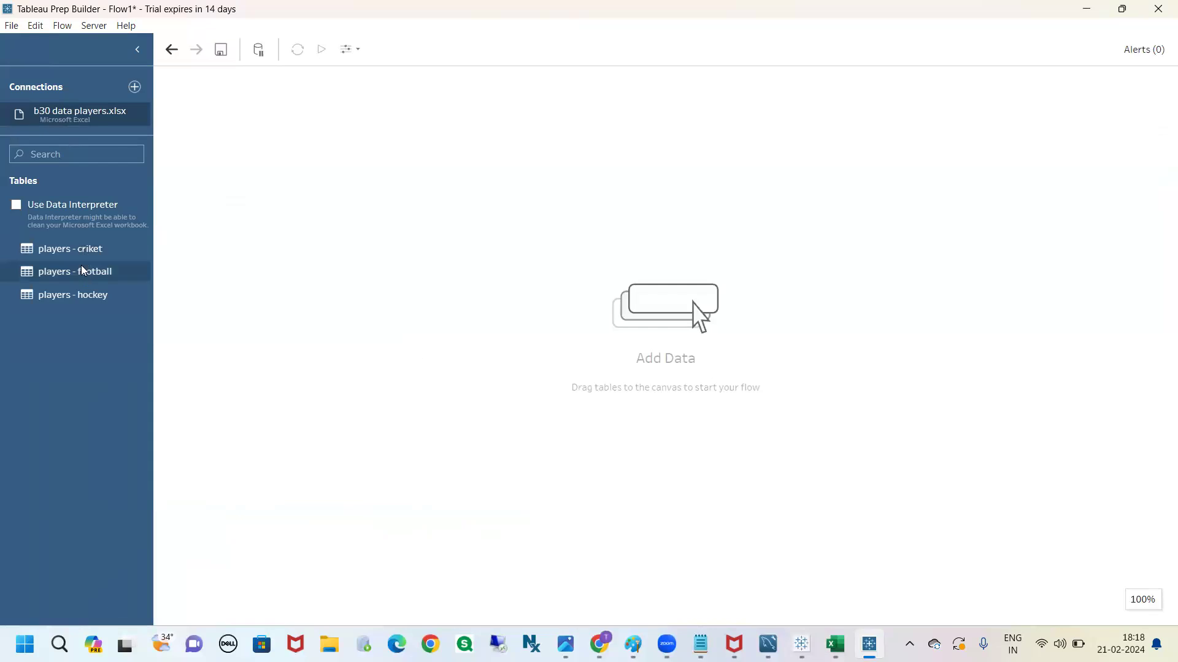
Add the players - criket table to the flow and attach an Output step to it
drag(78, 249, 362, 156)
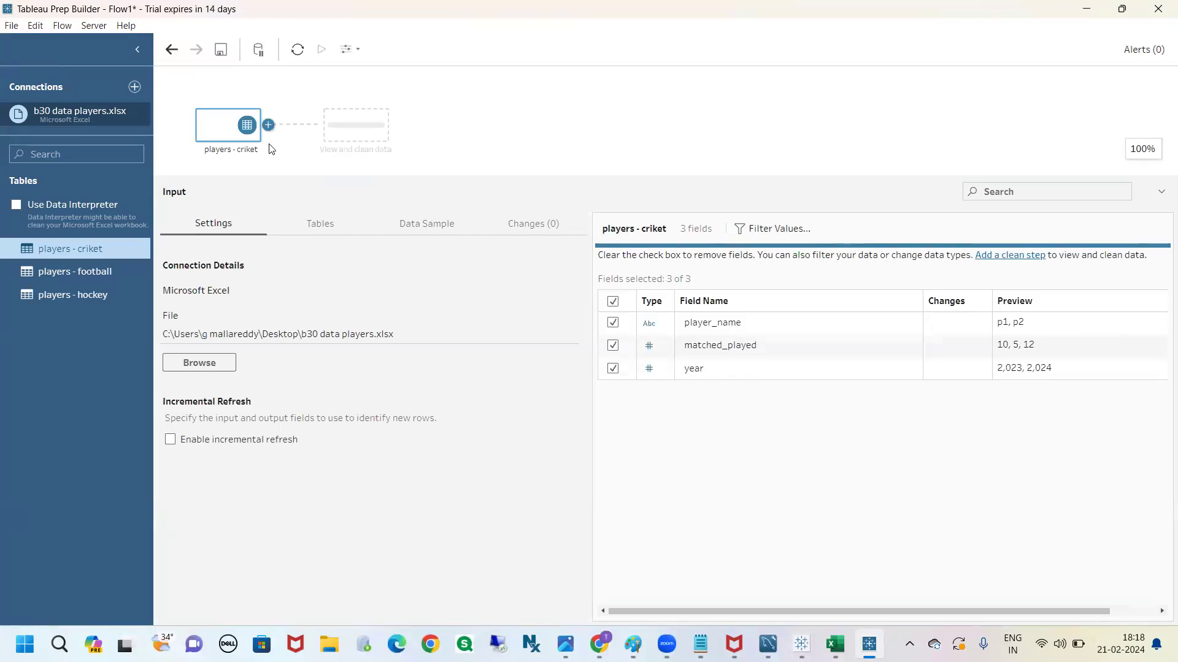
mouse_move(214, 114)
mouse_down()
mouse_move(172, 165)
mouse_move(223, 96)
mouse_up()
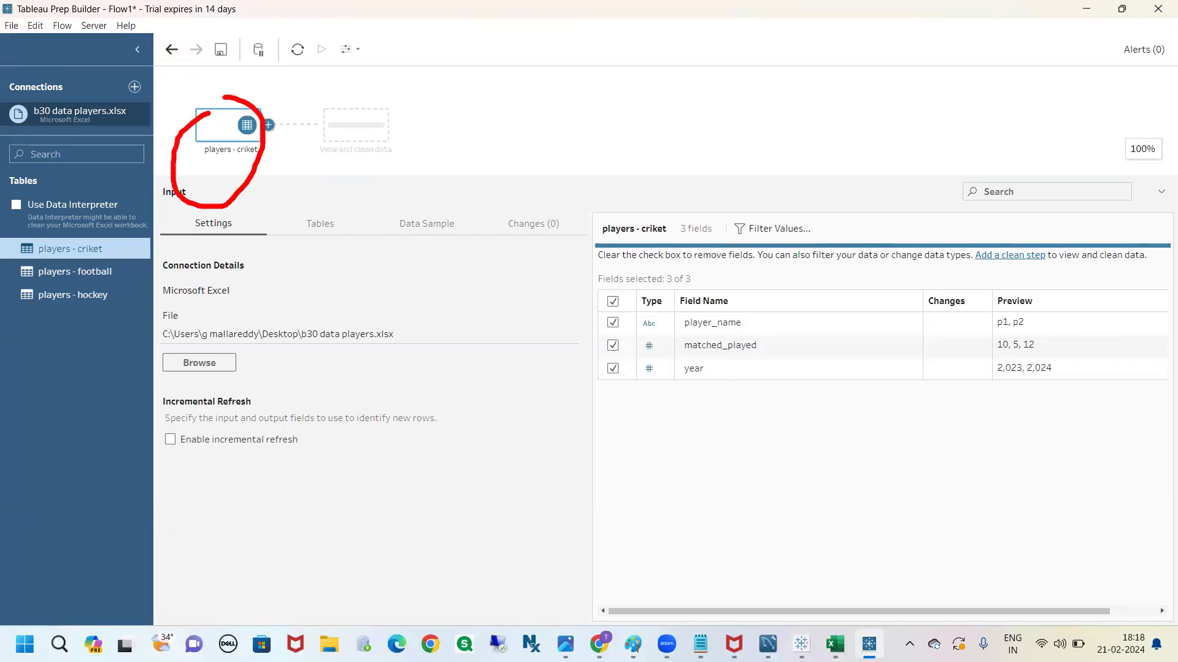
right_click(268, 127)
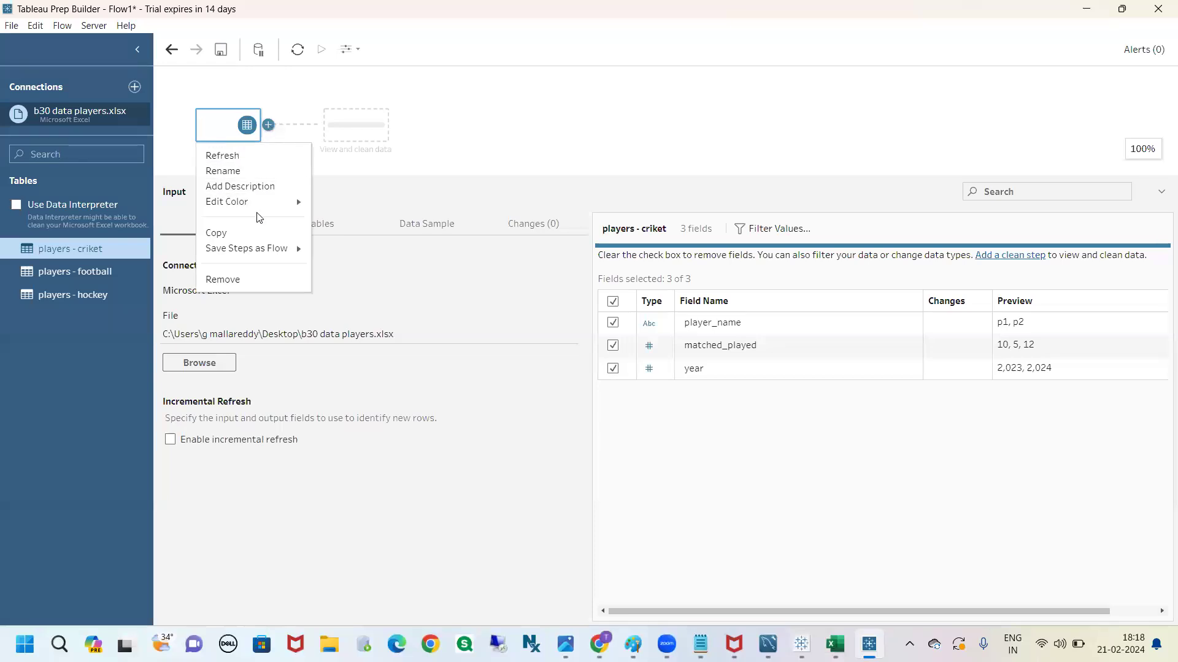
click(395, 167)
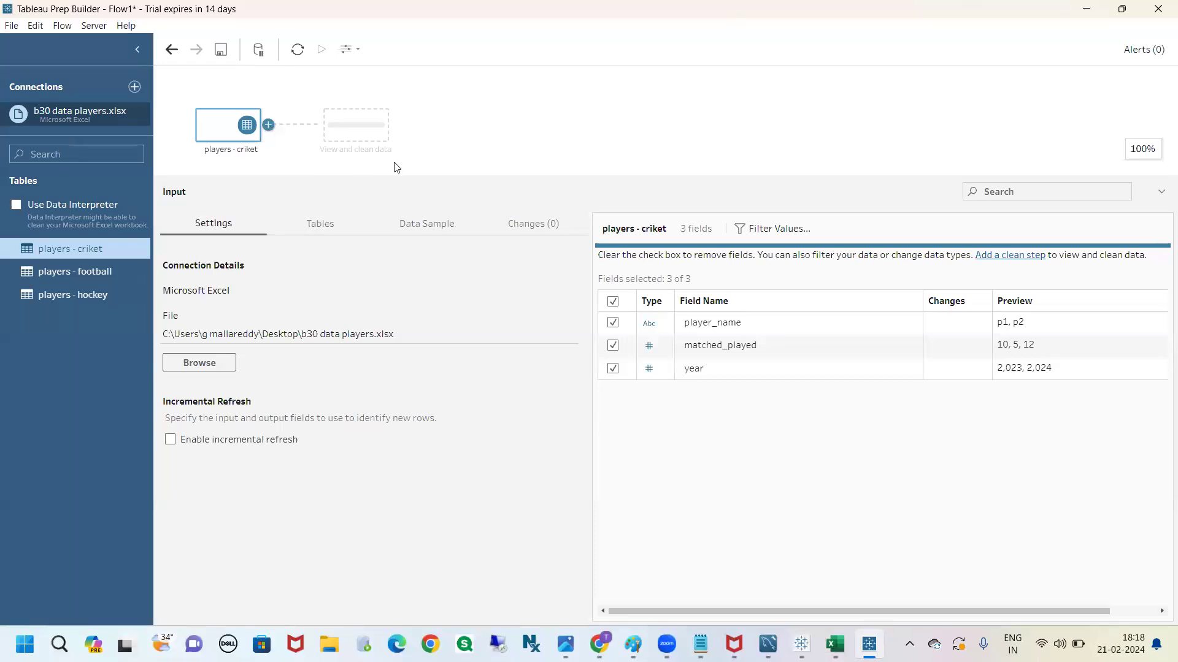
click(269, 126)
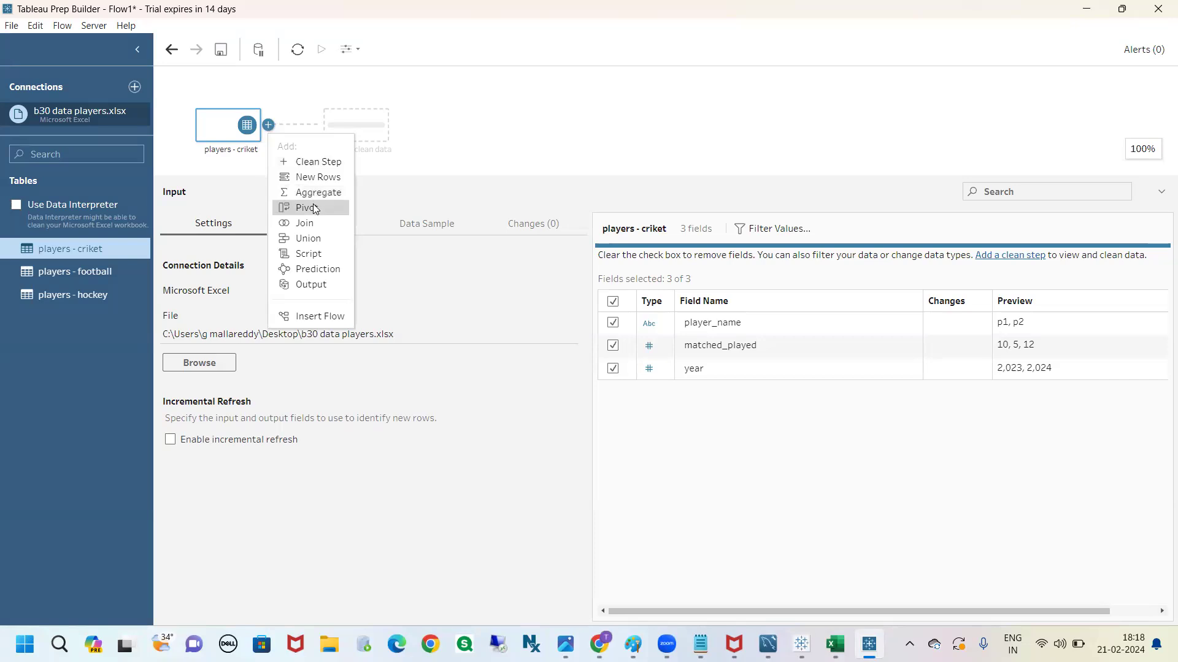
click(320, 286)
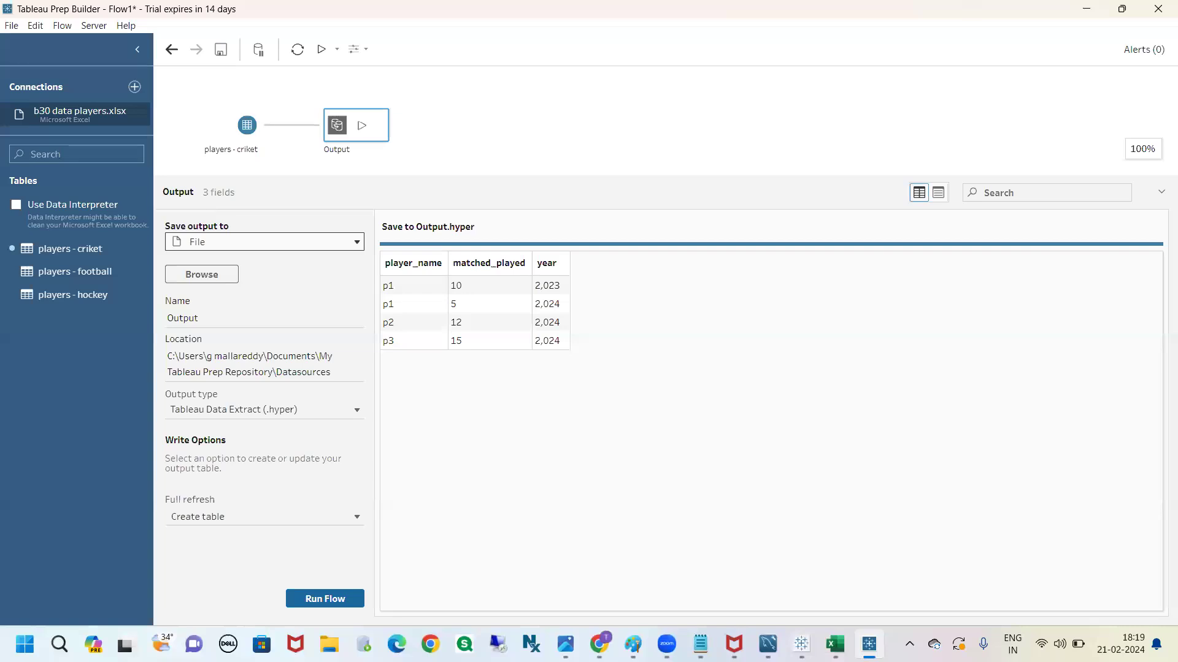
Set the output to save to a database table and open a new MySQL connection for it
mouse_move(175, 187)
mouse_down()
mouse_move(152, 198)
mouse_move(197, 194)
mouse_move(183, 186)
mouse_move(235, 233)
mouse_move(197, 215)
mouse_up()
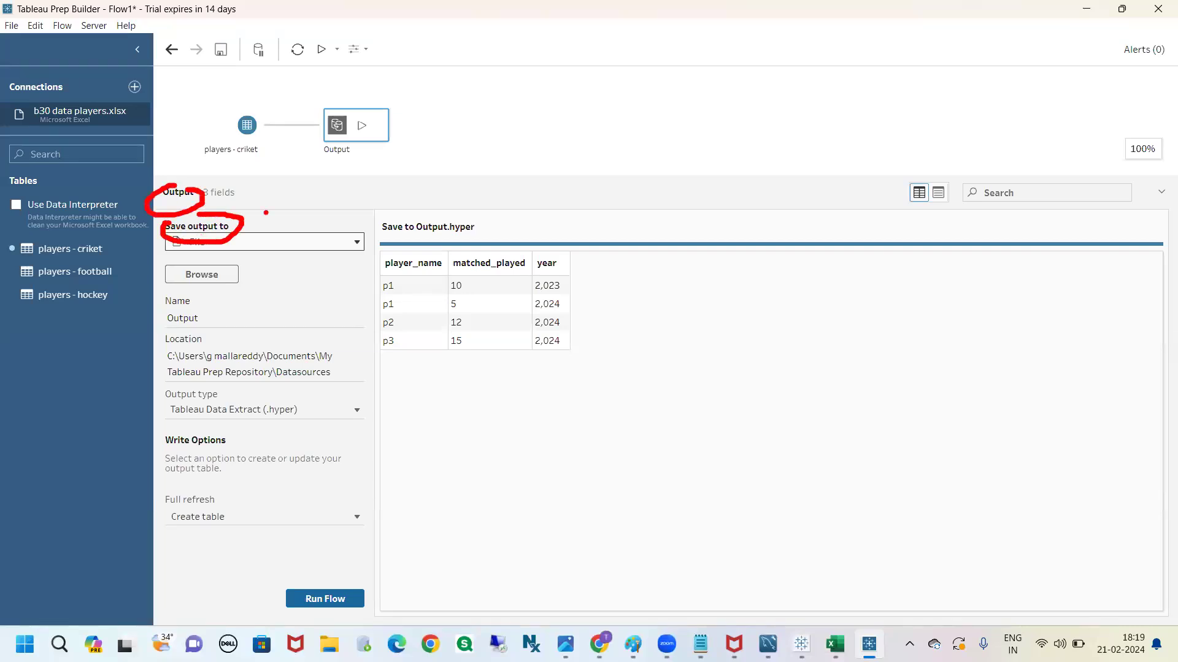
key(Escape)
click(274, 243)
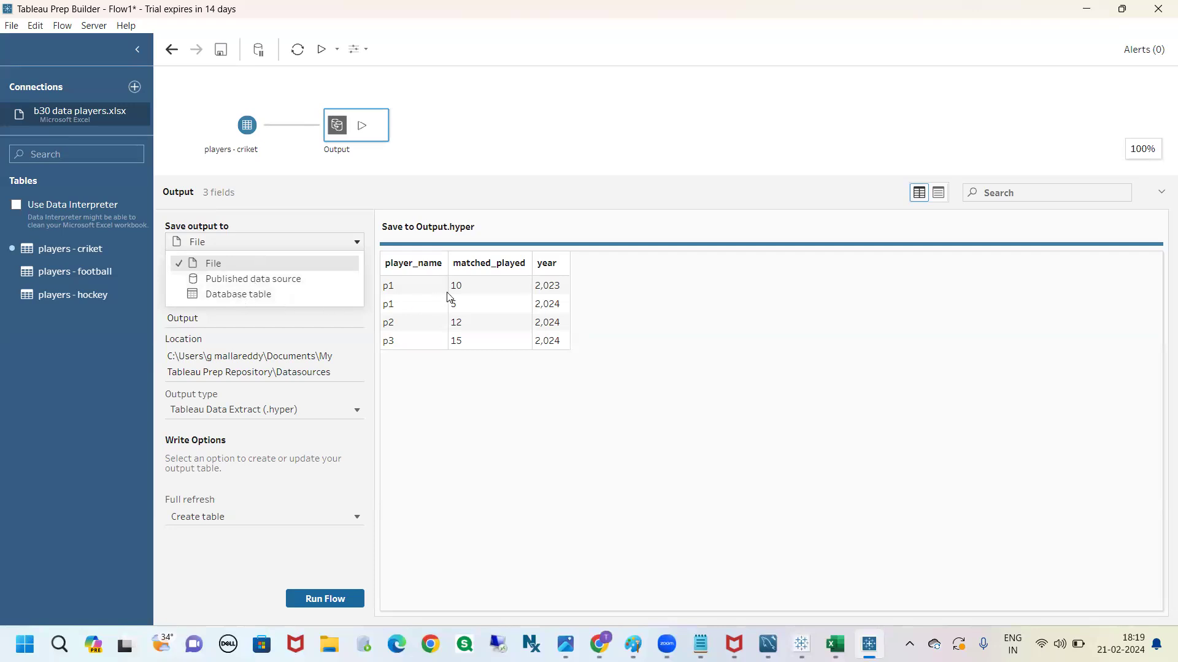
click(255, 296)
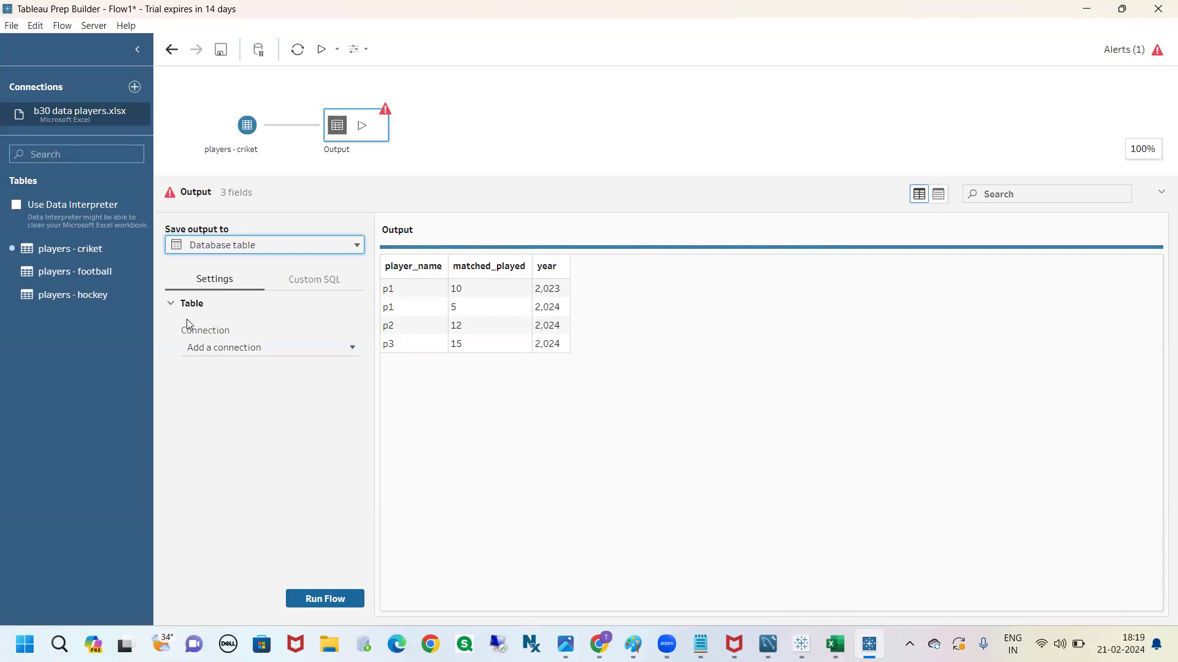
click(334, 351)
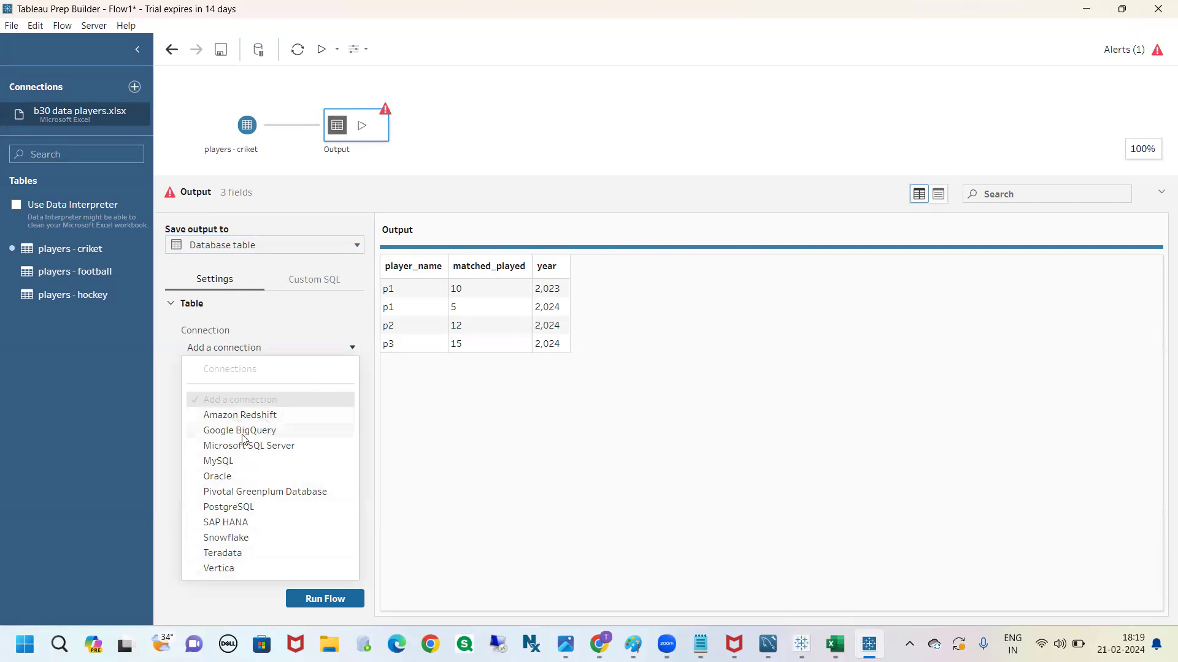
click(226, 464)
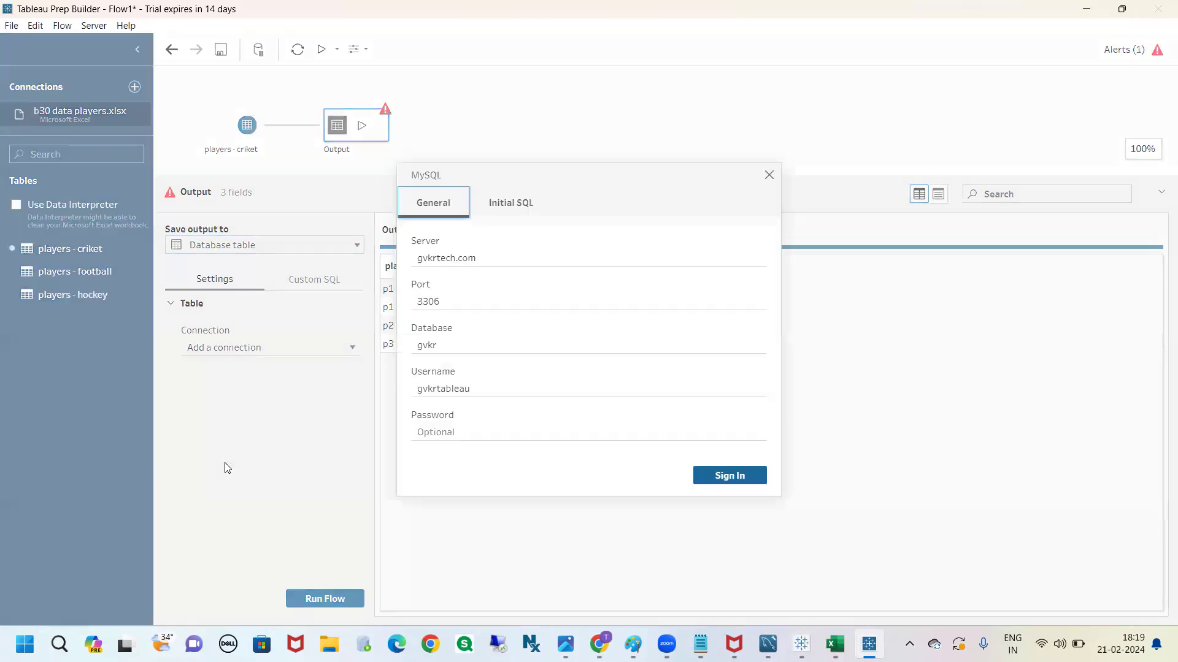
Enter the MySQL account password for gvkrtech.com and try to sign in, correcting the password for a second attempt
click(480, 433)
text(•••••••)
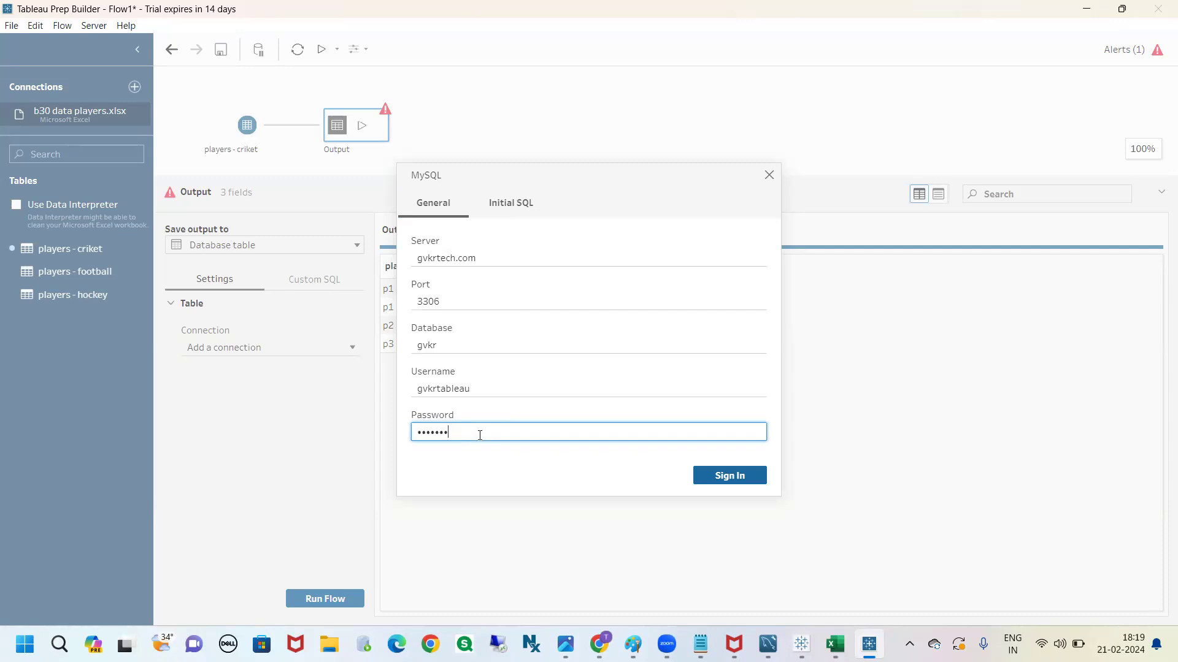
text(••••)
key(Return)
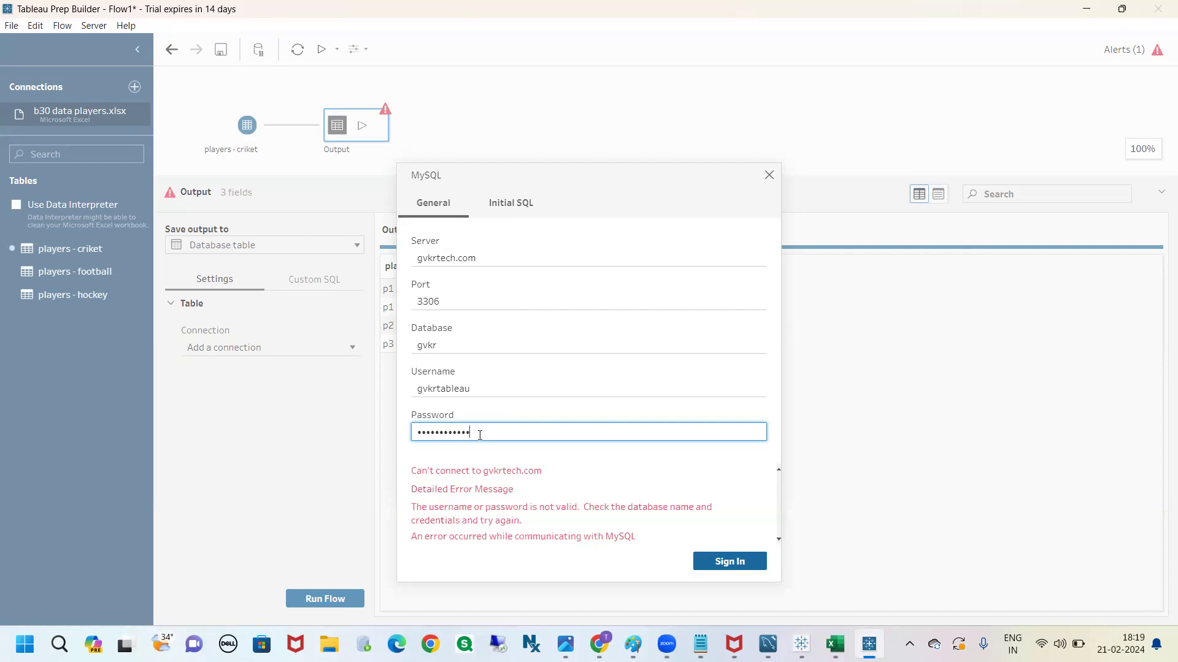
key(BackSpace)
text(•••)
key(Return)
Replace the MySQL password, check the server, port, database and username fields, retry the sign-in and read the detailed error
key(BackSpace)
key(BackSpace)
key(BackSpace)
key(BackSpace)
key(BackSpace)
key(BackSpace)
key(BackSpace)
key(BackSpace)
key(BackSpace)
key(BackSpace)
key(BackSpace)
key(BackSpace)
key(BackSpace)
text(••••••••••)
click(488, 251)
click(500, 294)
click(487, 345)
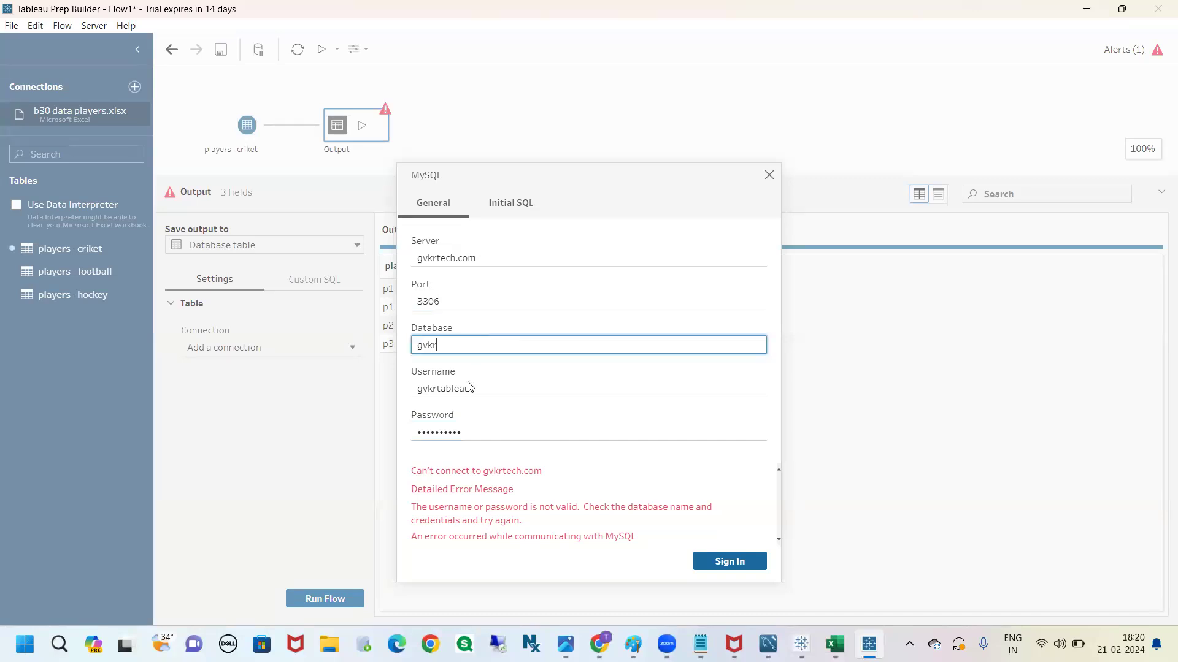
click(478, 390)
click(476, 427)
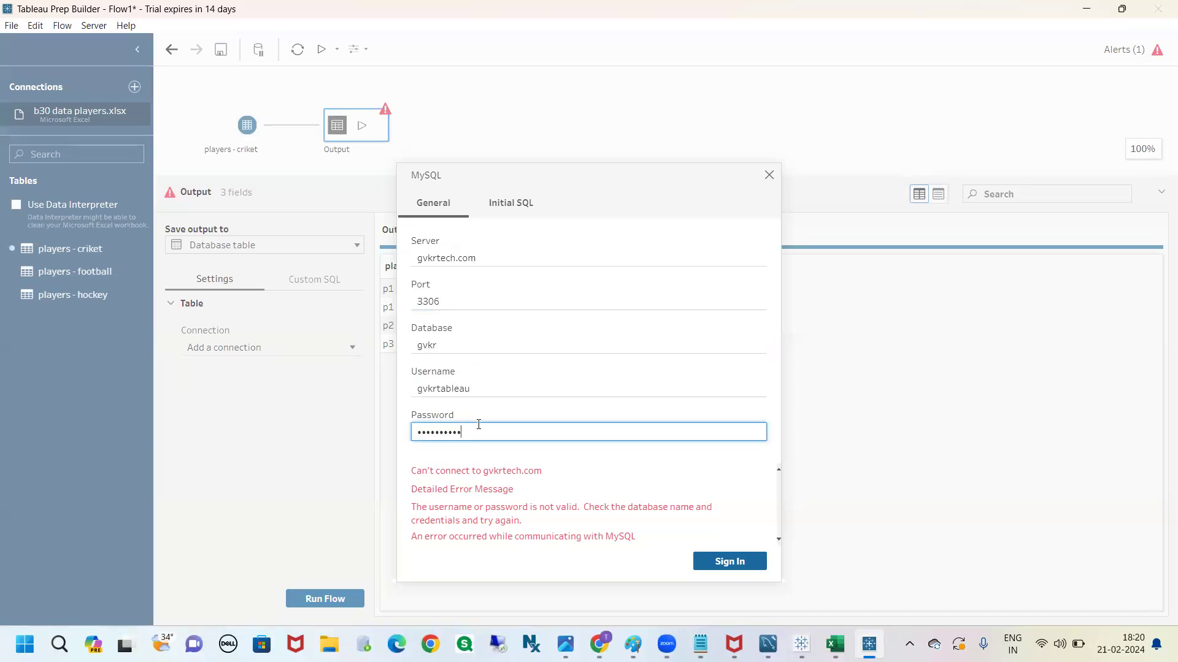
click(726, 562)
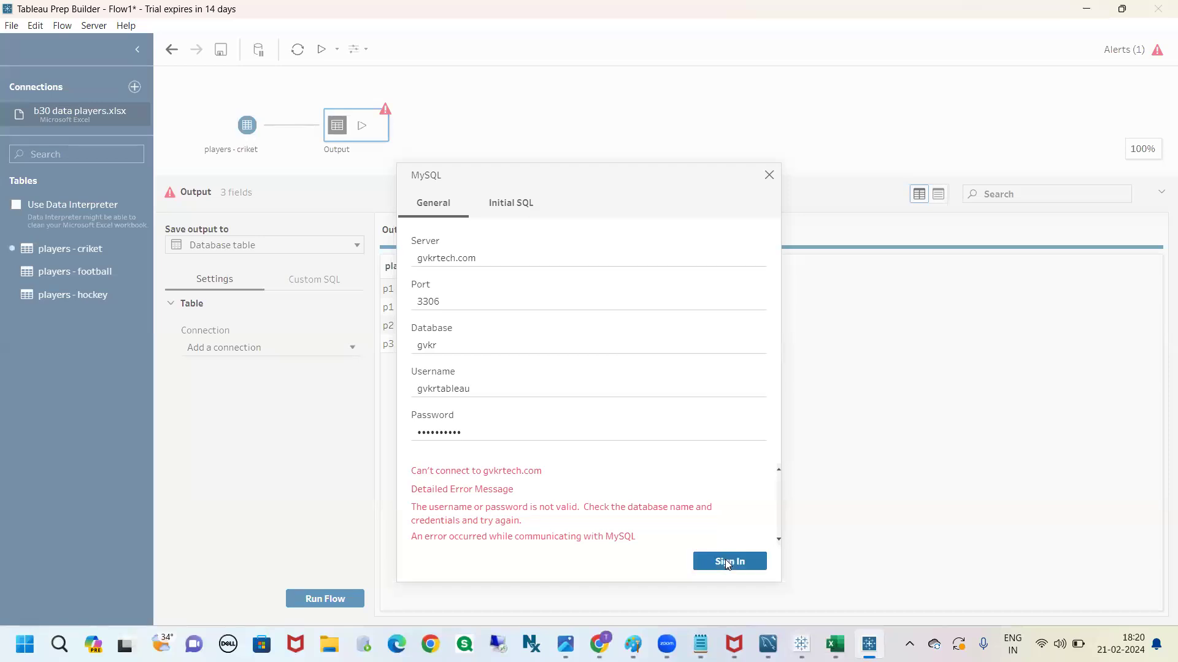
scroll(675, 508, down, 1)
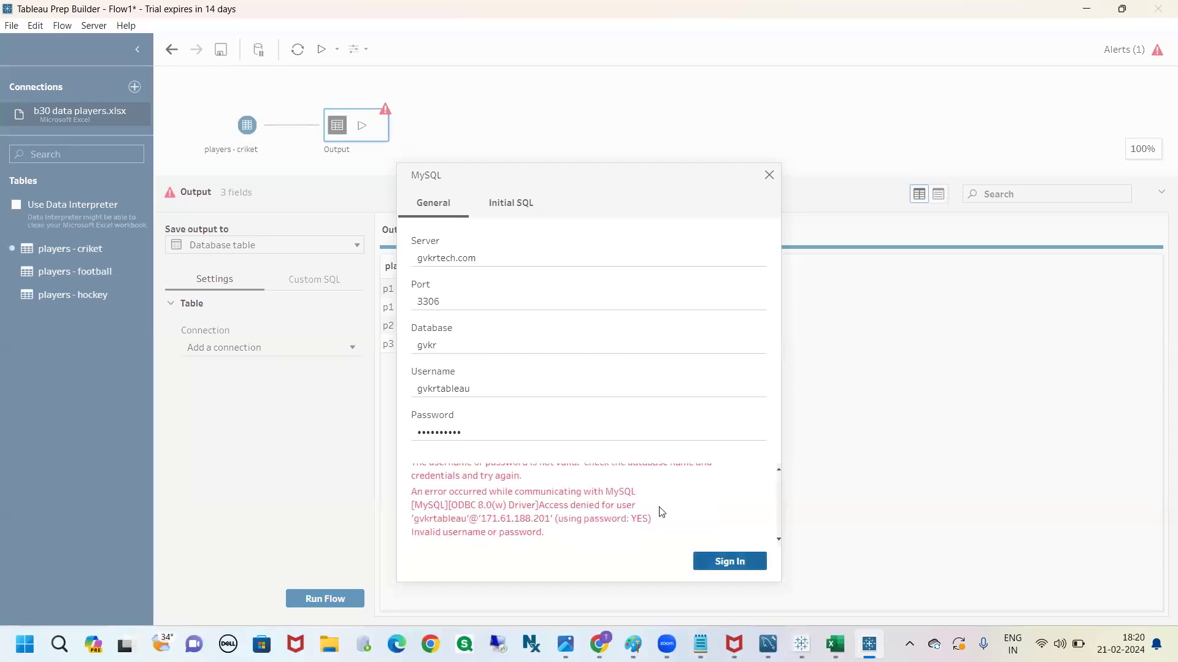
scroll(661, 511, up, 1)
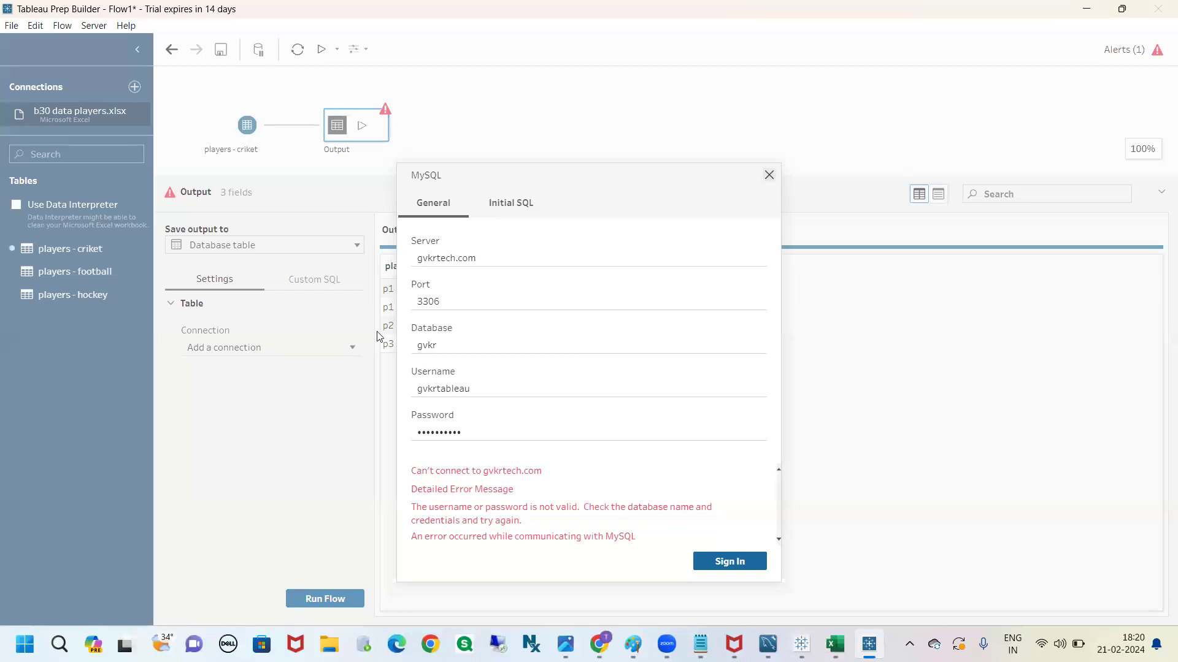
Close the MySQL sign-in, reopen a MySQL connection for the output, enter the account password and try to sign in
click(276, 347)
click(275, 347)
click(245, 461)
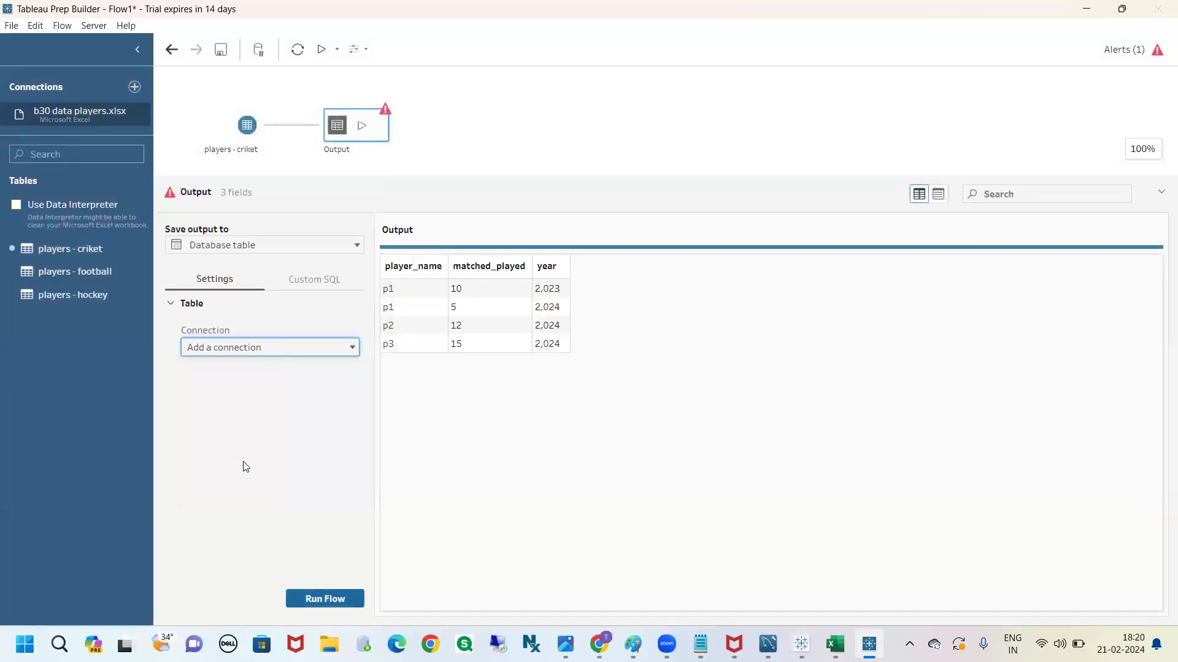
click(491, 435)
text(••••••••••)
click(710, 481)
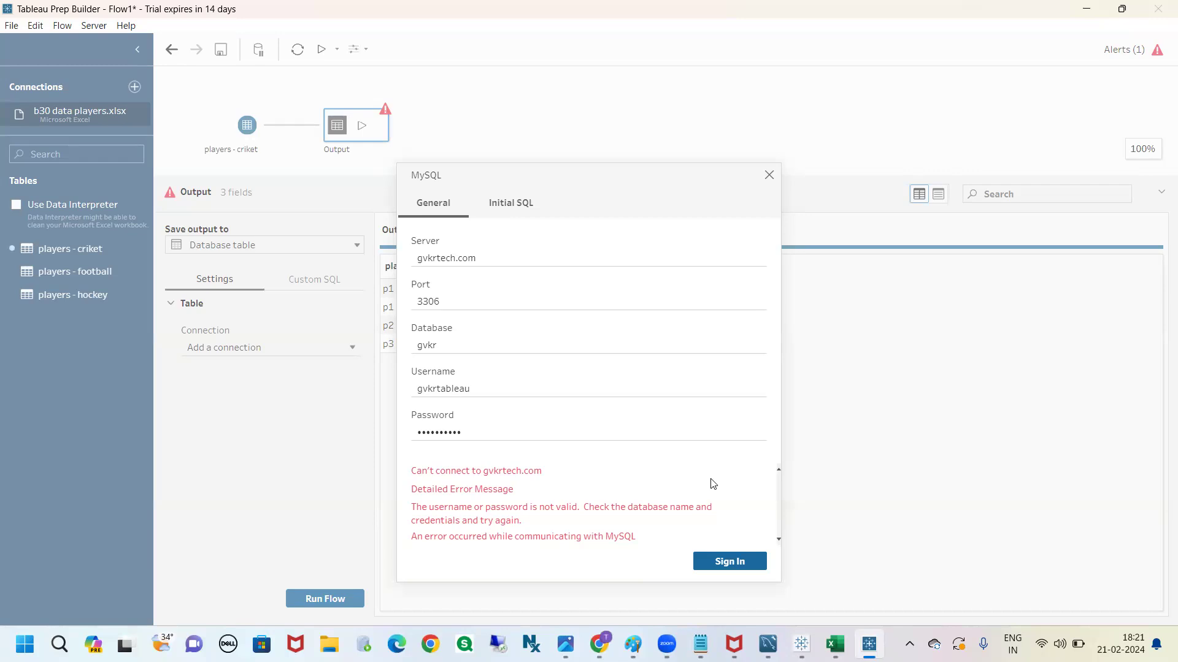
Retype the whole MySQL password, attempt the sign-in again and review the full error message
double_click(550, 431)
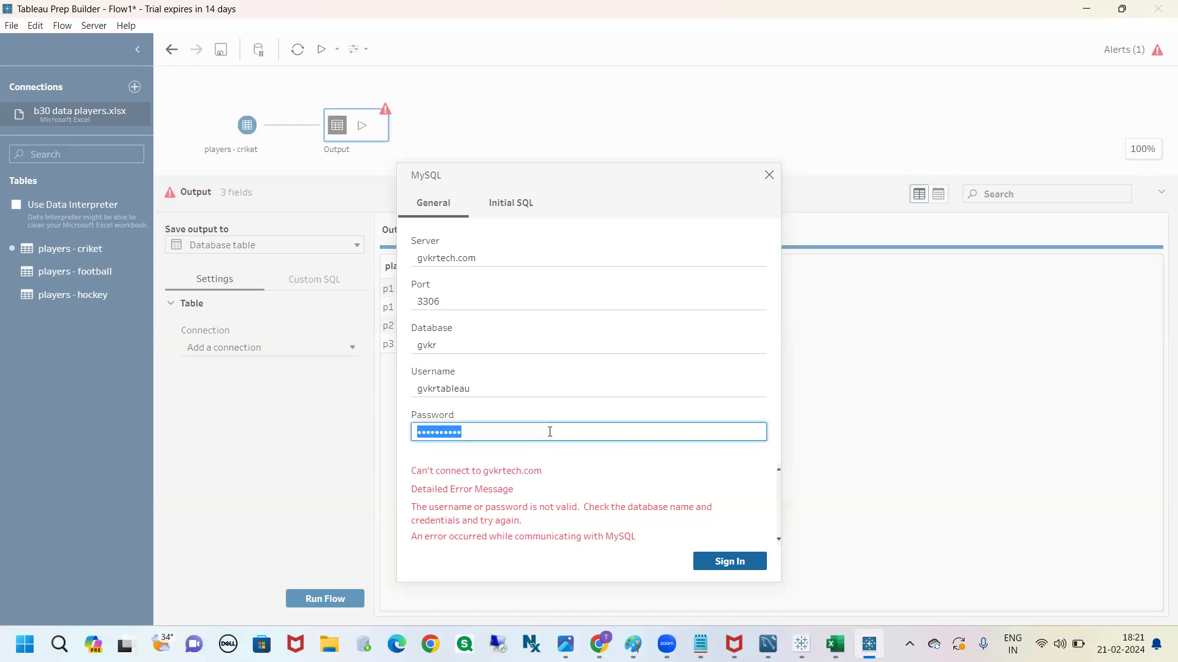
text(••••••••••)
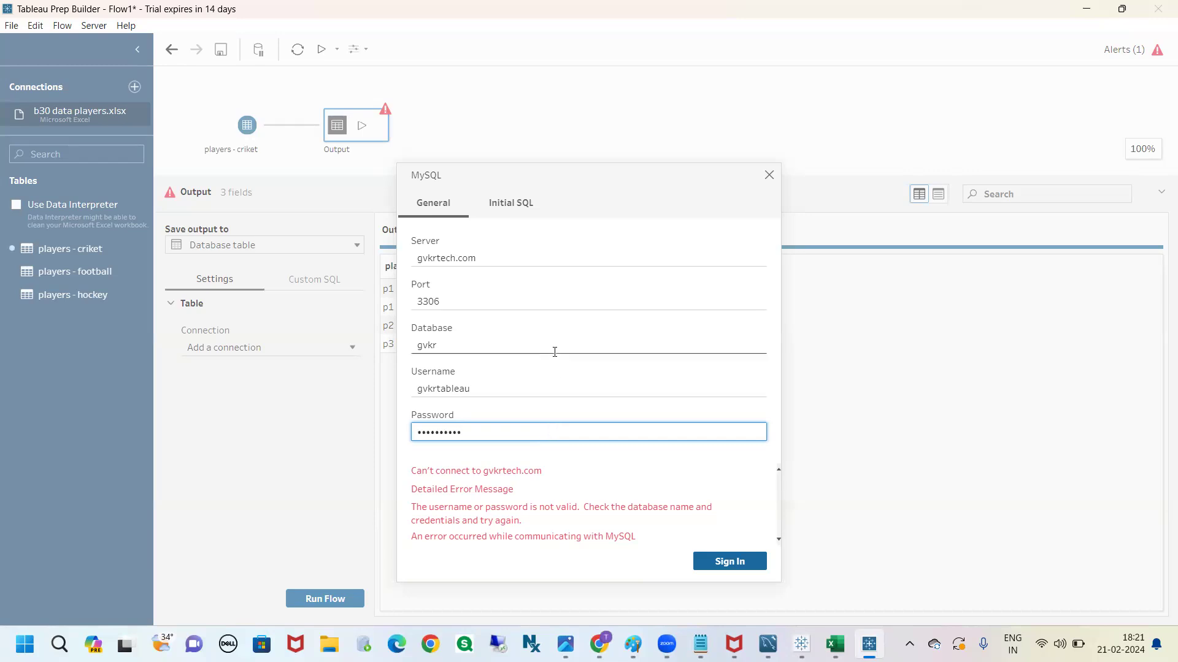
click(718, 562)
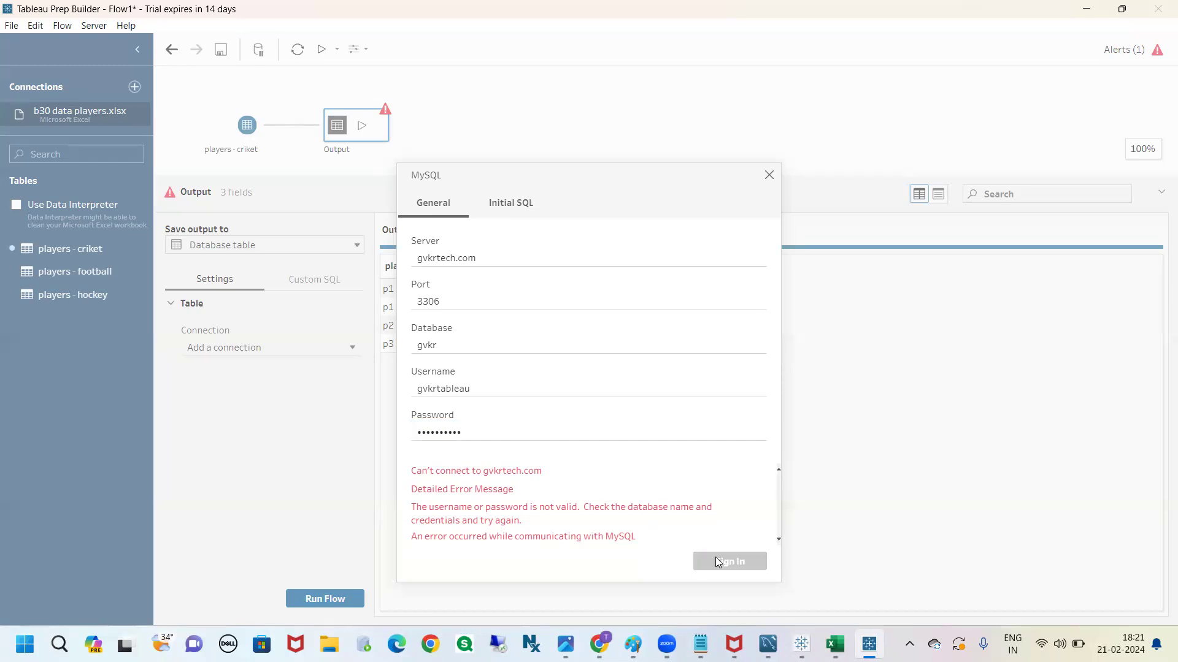
click(717, 562)
scroll(655, 520, down, 2)
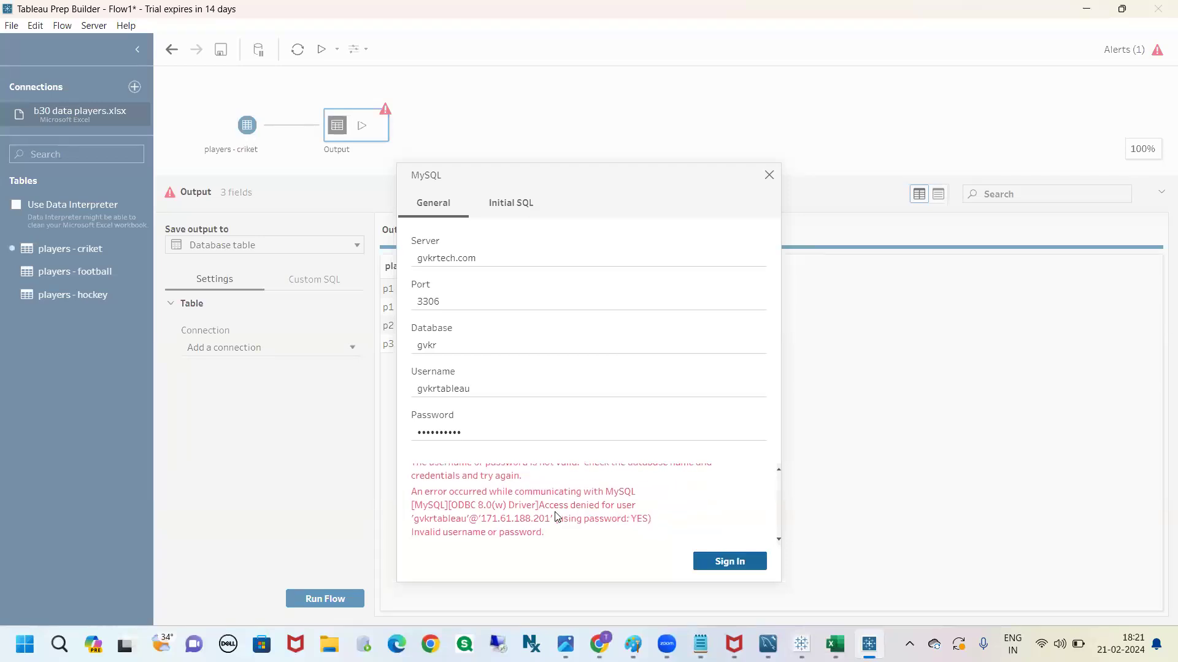
scroll(551, 512, up, 3)
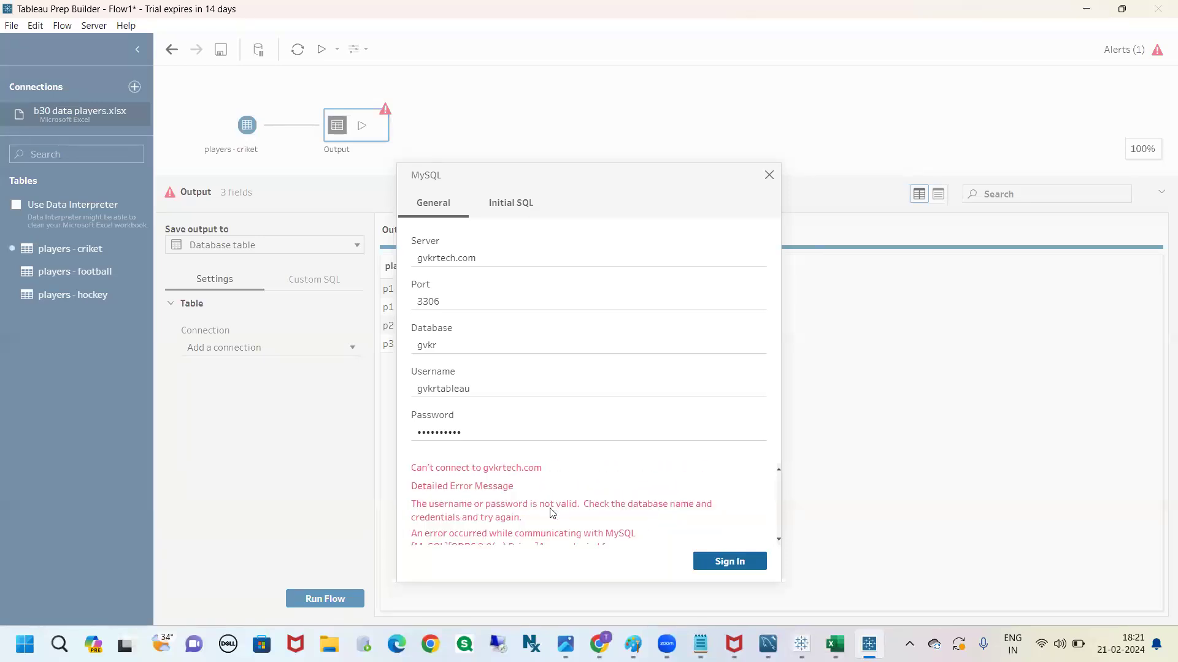
scroll(552, 513, down, 3)
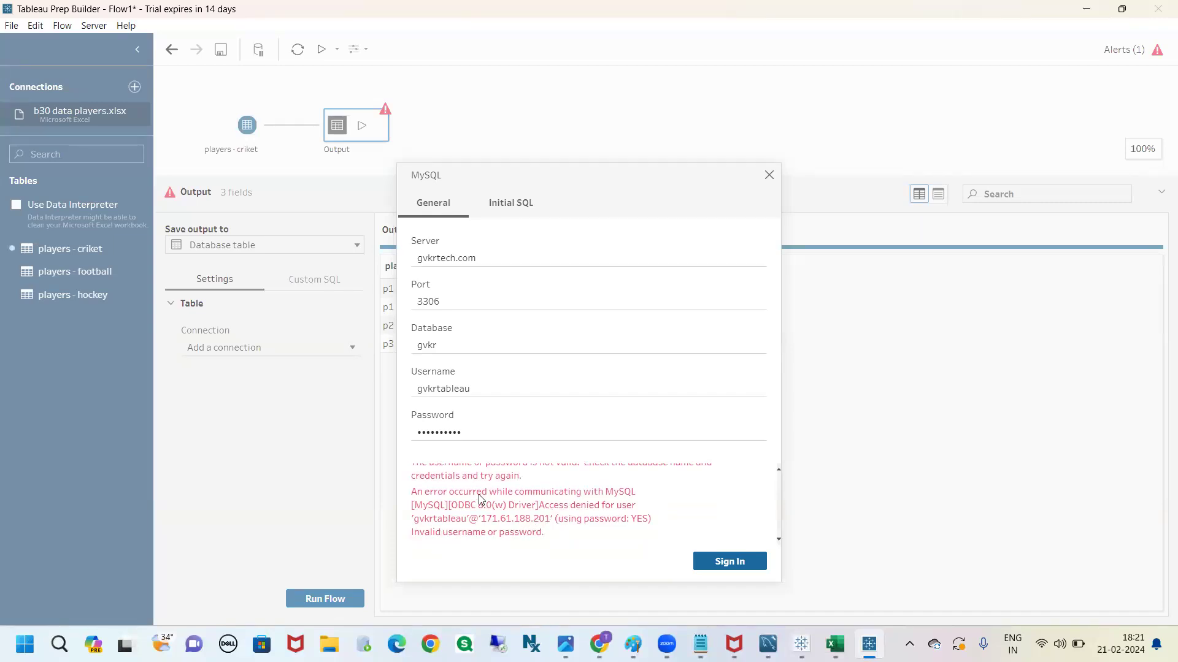
Switch to the Tableau workbook Book2, check its MySQL connection form for stored sign-in details and close it
click(801, 644)
mouse_move(801, 644)
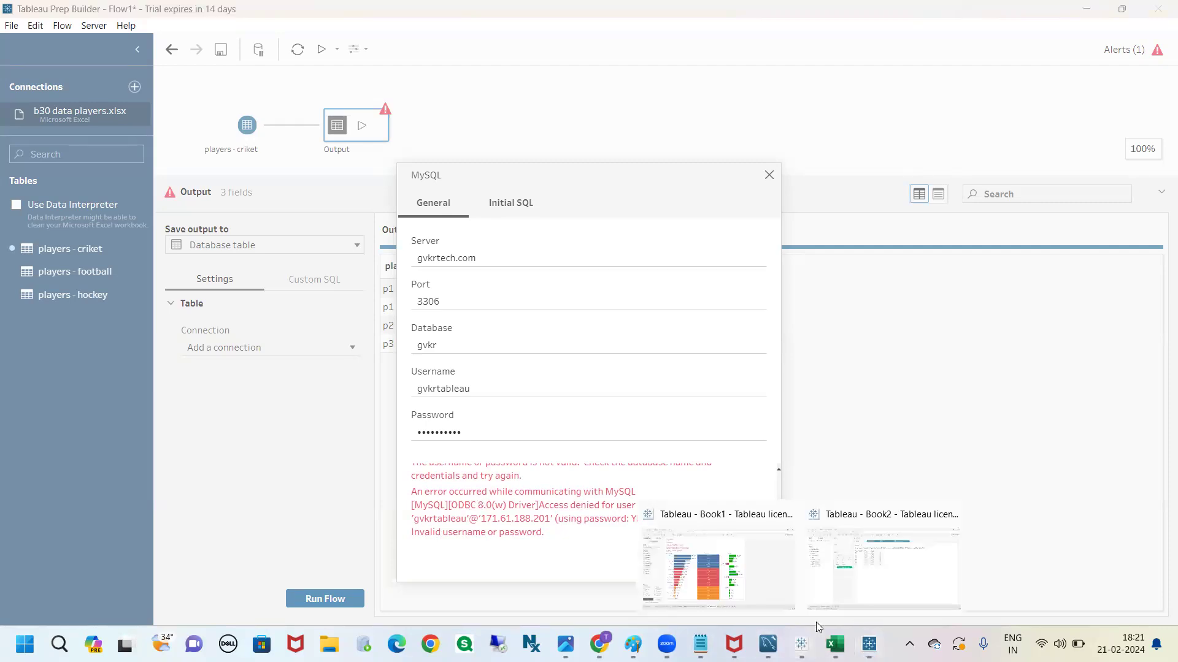
click(879, 590)
click(38, 25)
click(62, 44)
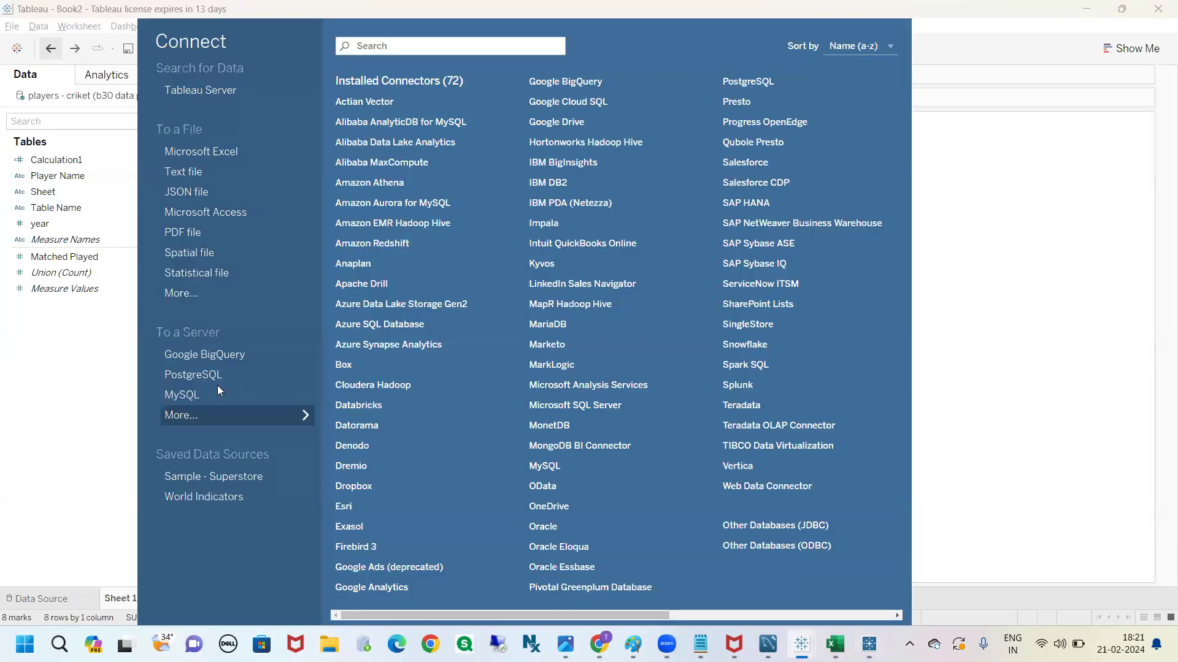
click(216, 394)
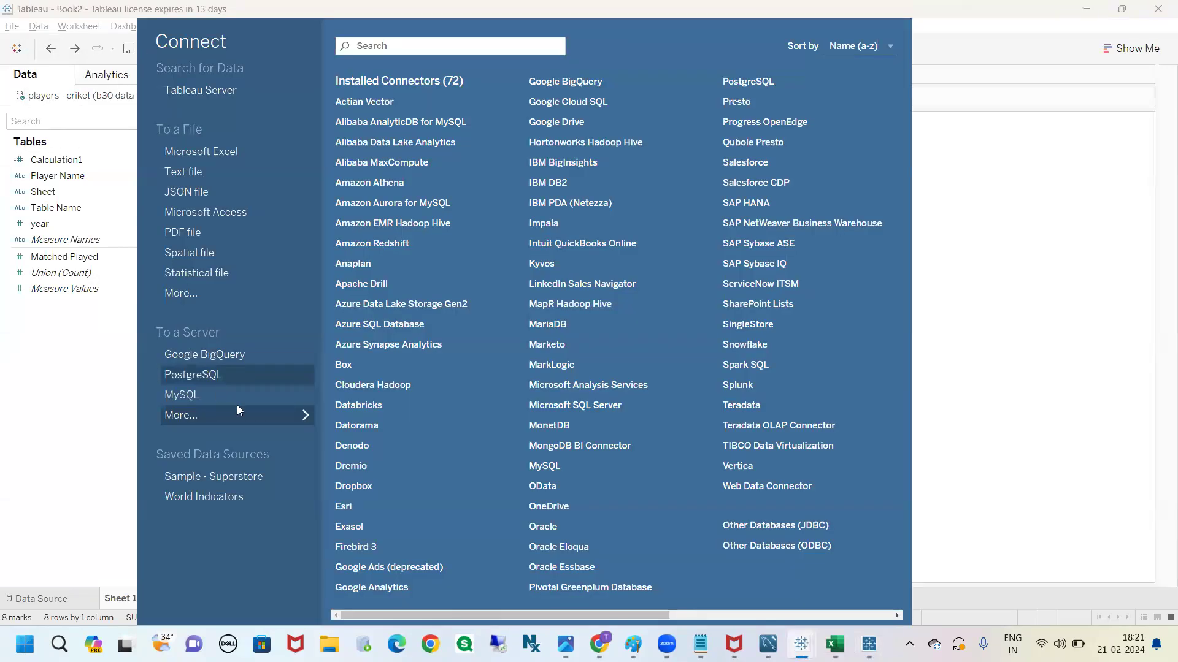
click(460, 348)
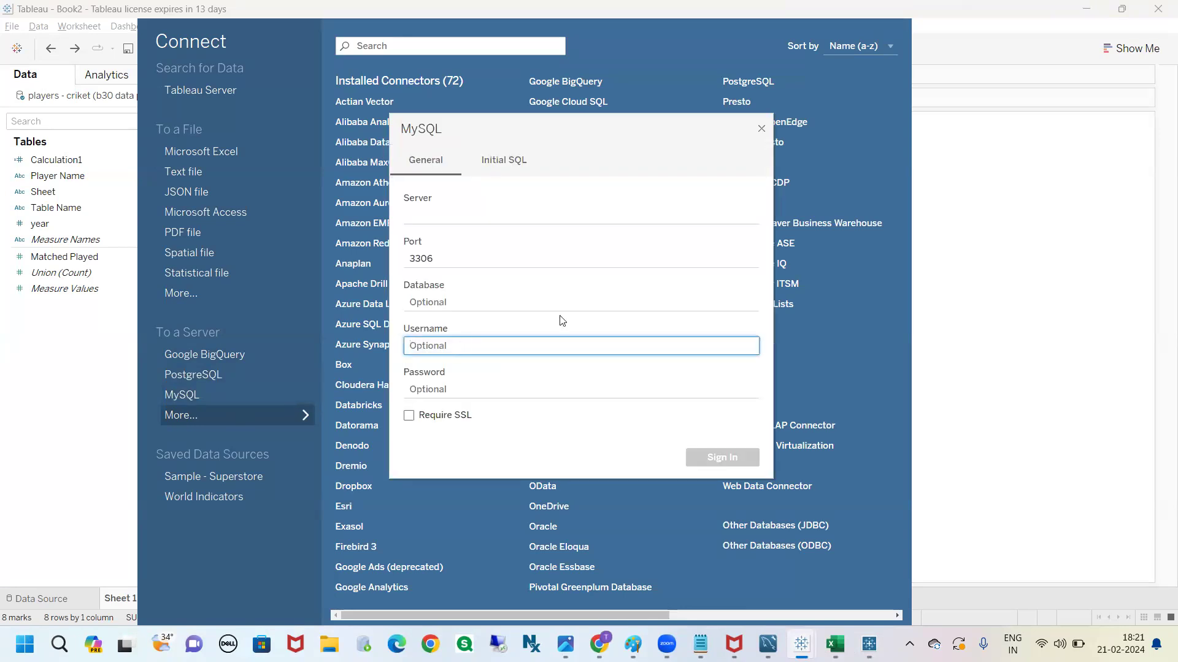
click(761, 128)
click(982, 293)
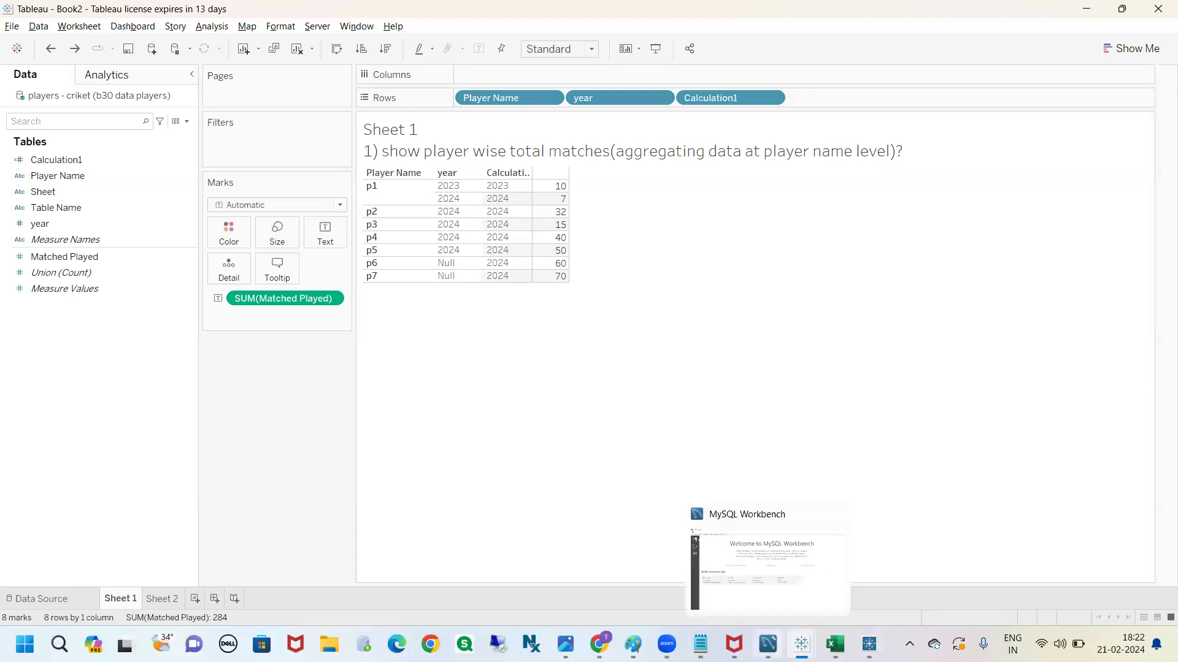
Switch to MySQL Workbench, try to open the gvketech_dev connection with the account password and dismiss the resulting dialog
click(767, 644)
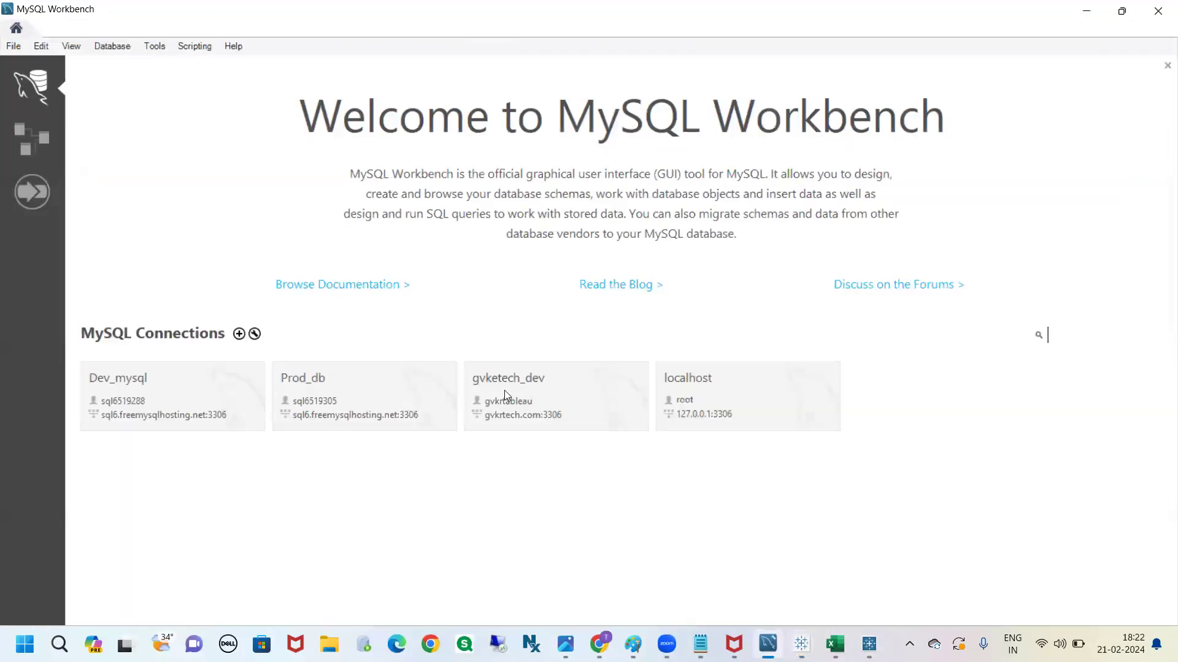
click(504, 390)
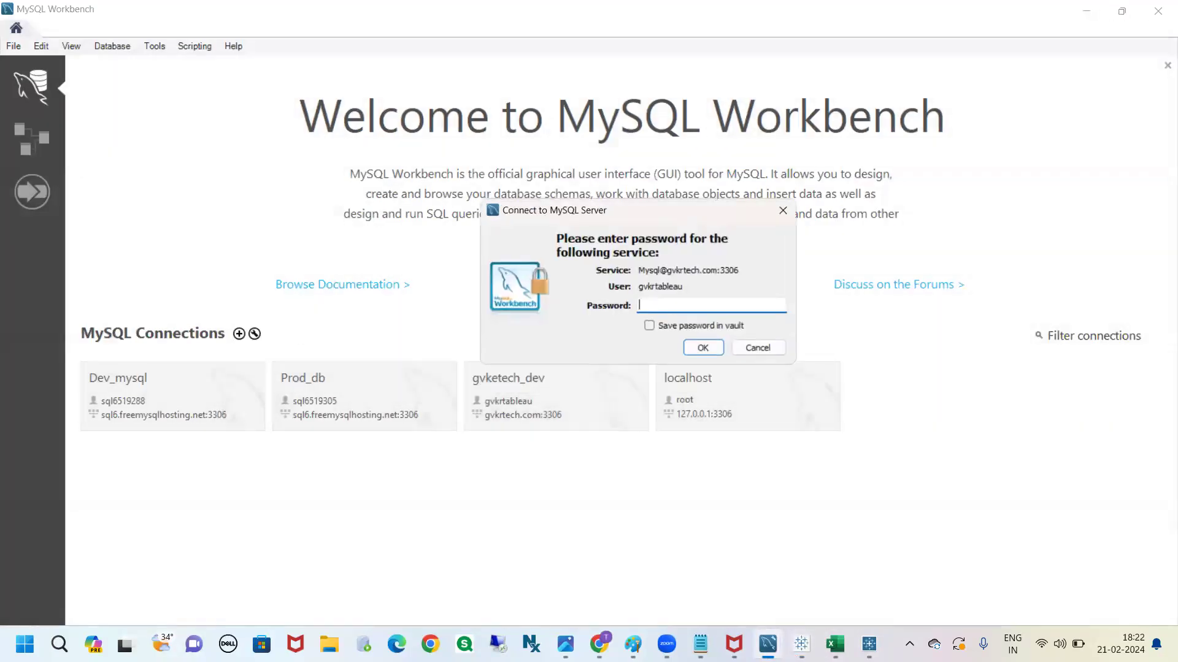
text(***********)
click(703, 348)
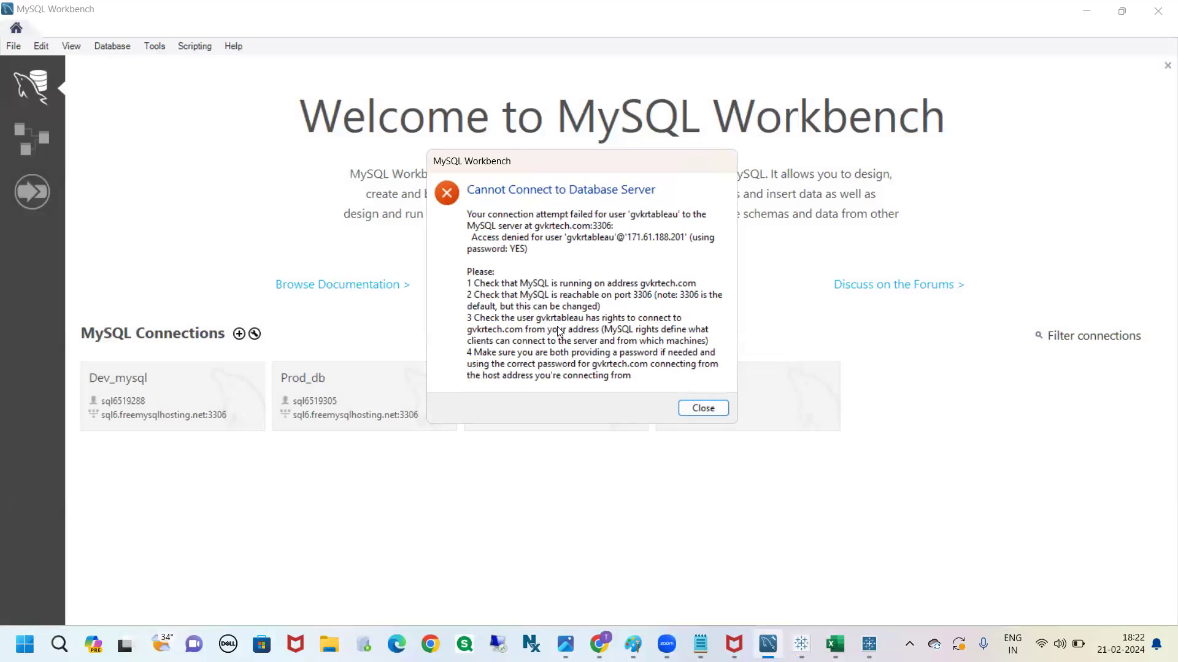
click(712, 404)
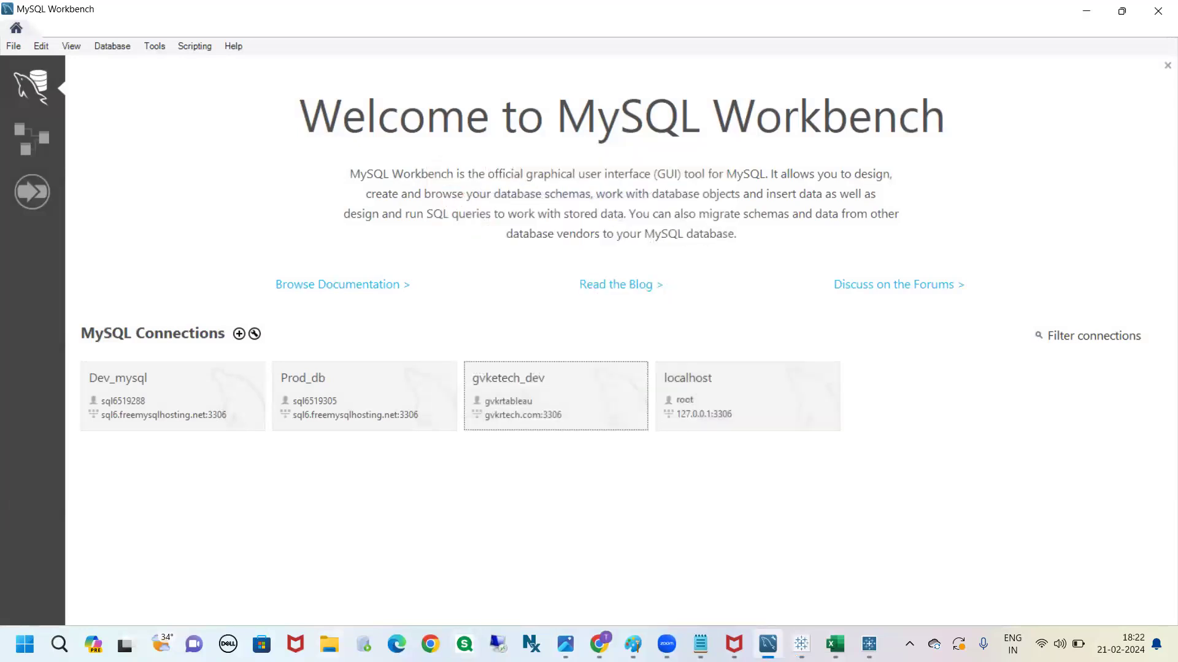
Switch to Chrome, maximize it and open the GoDaddy web-security page in a new tab
click(587, 642)
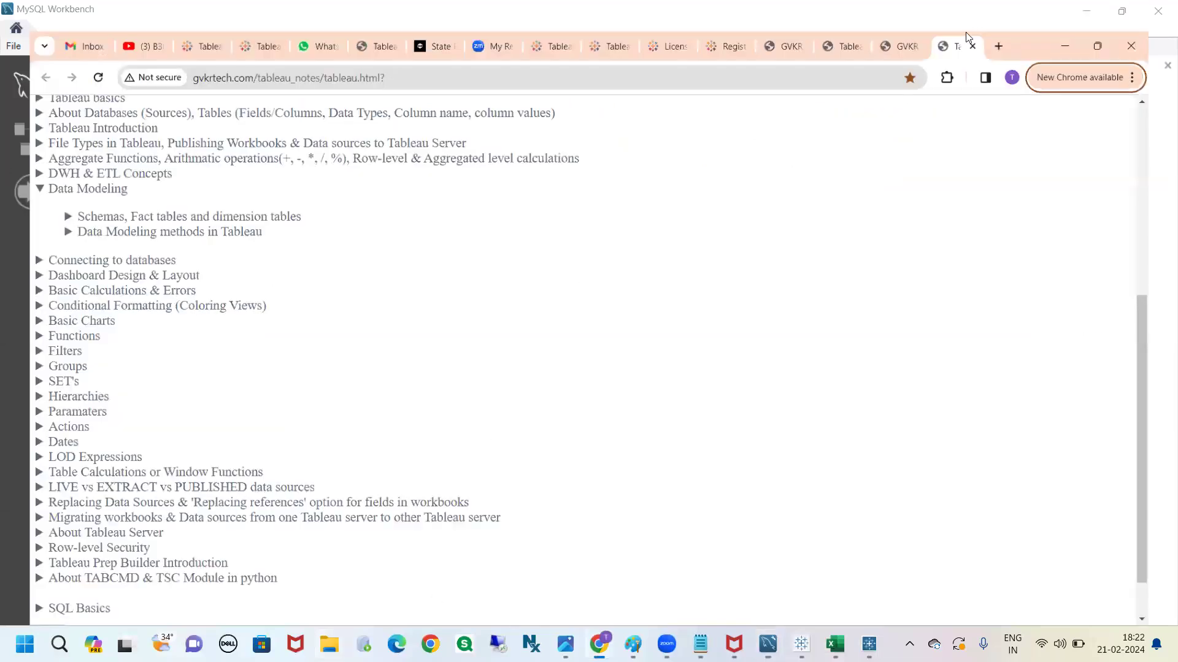
double_click(965, 32)
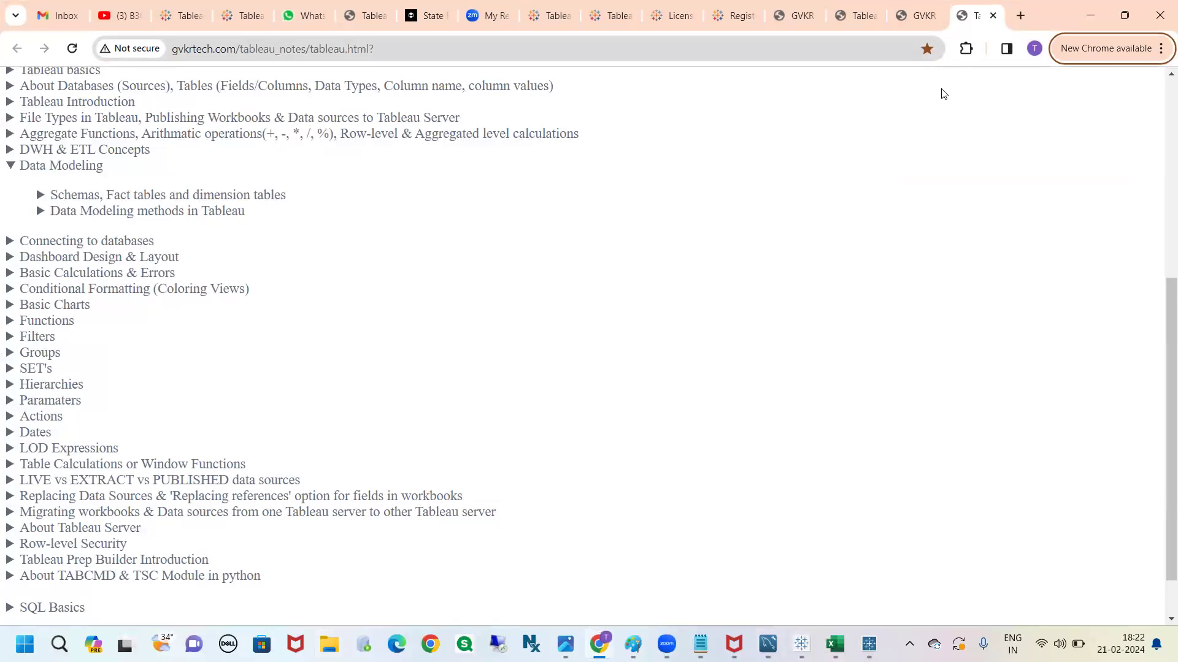
key(ctrl+t)
text(g)
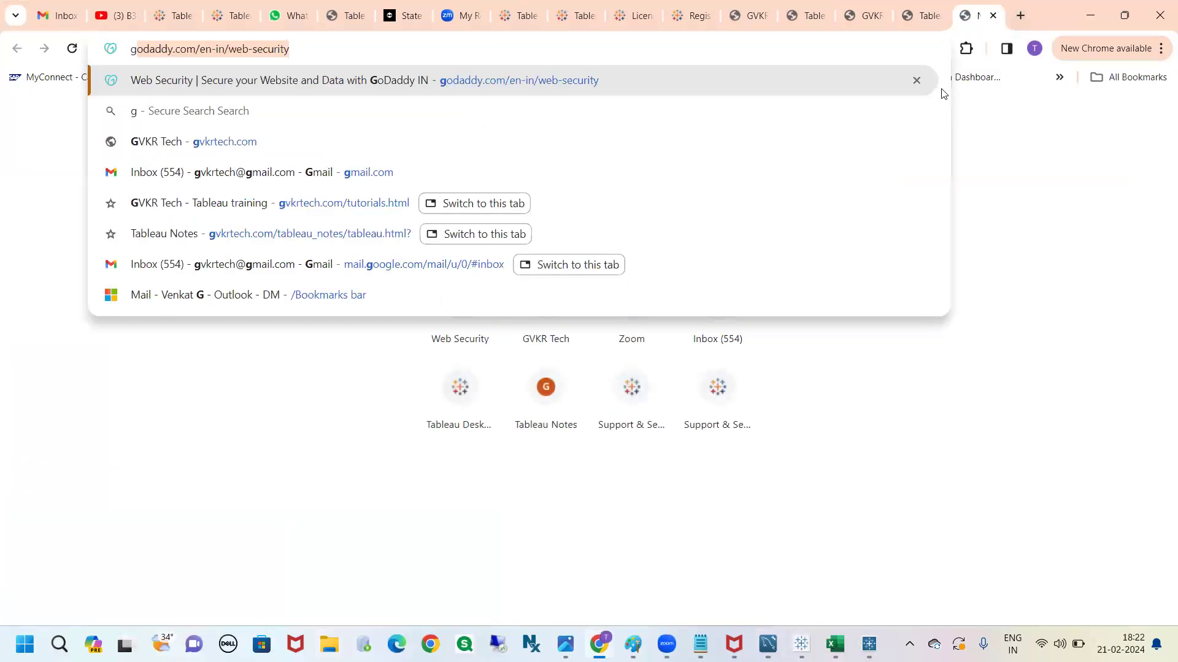
text(odaddy.com/en-in/web-security)
key(Return)
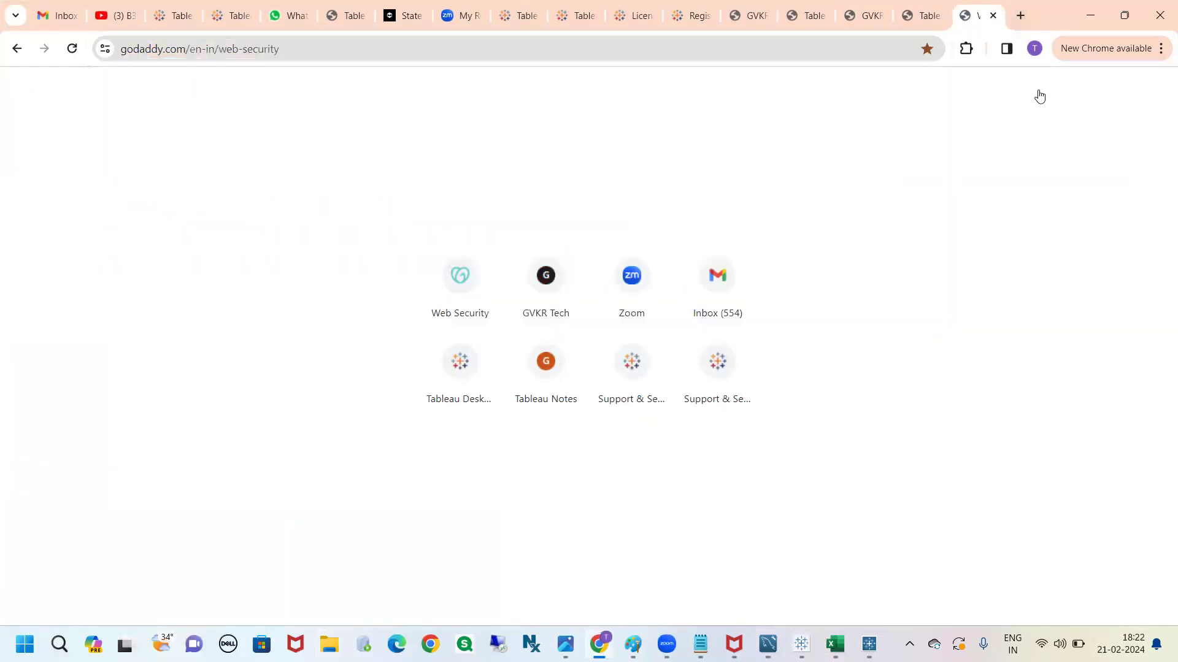
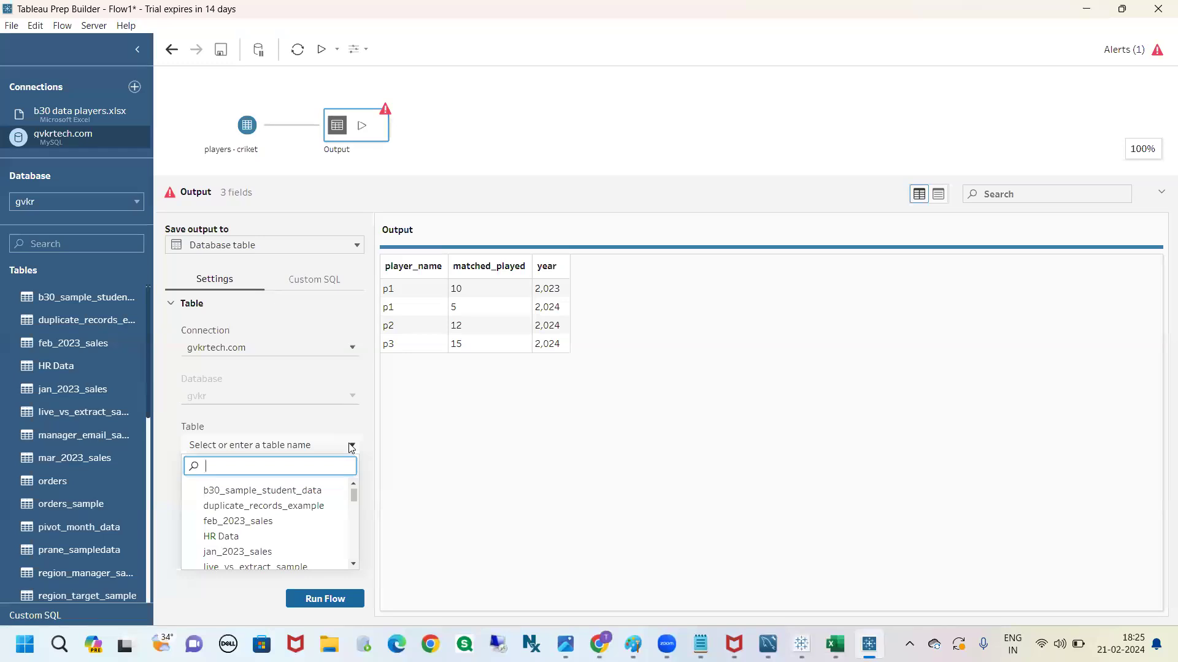
Set the output to write to a new database table called b30_tb_cricket
text(b3)
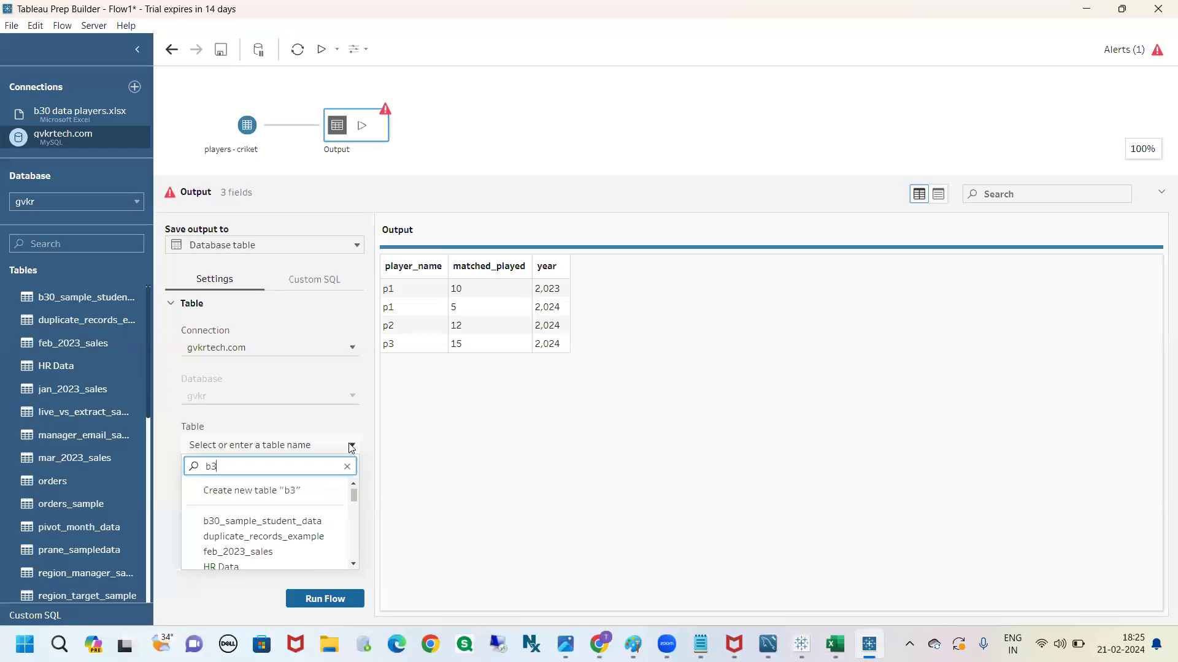
text(0_tb)
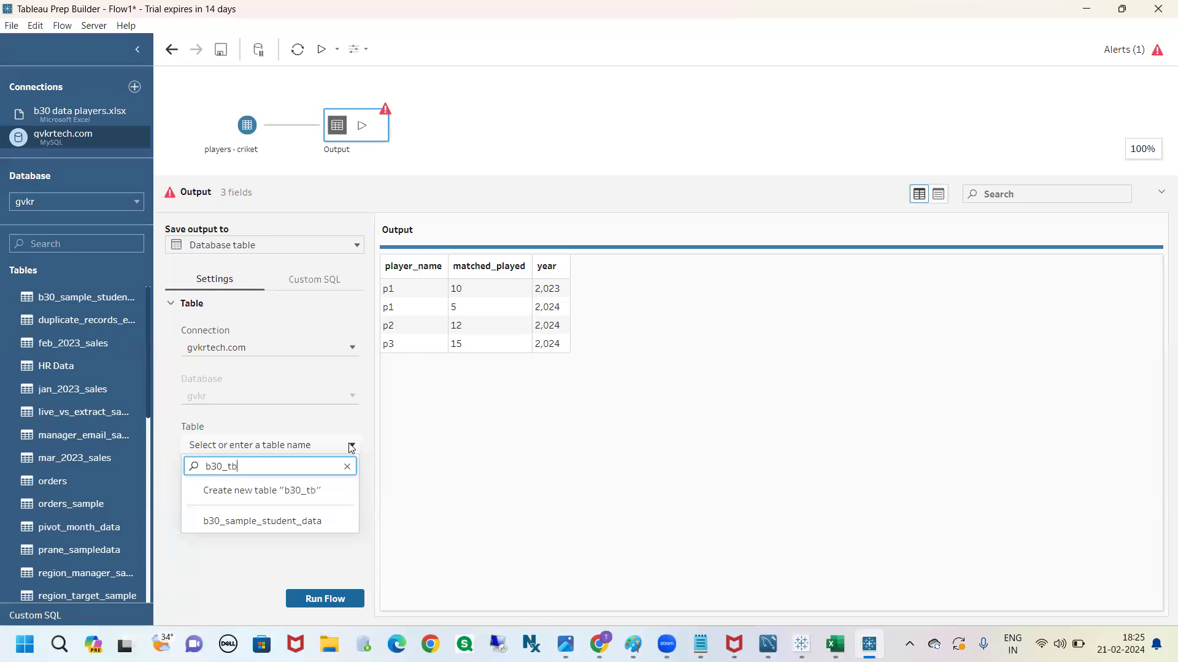
text(_cricket)
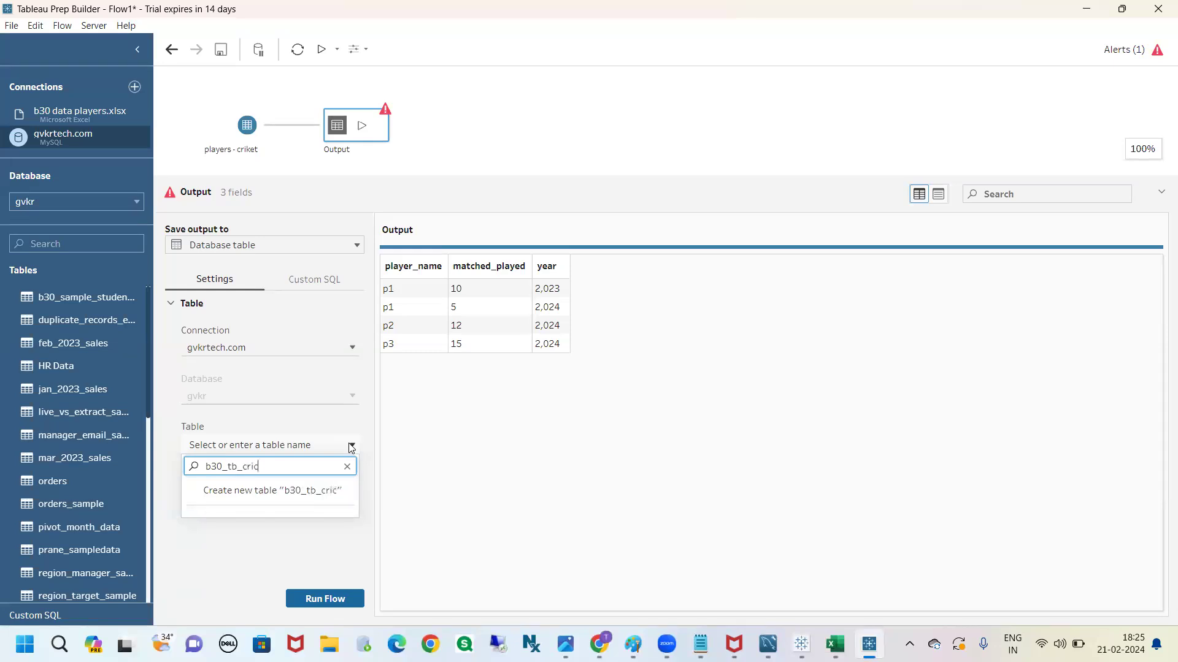
click(325, 491)
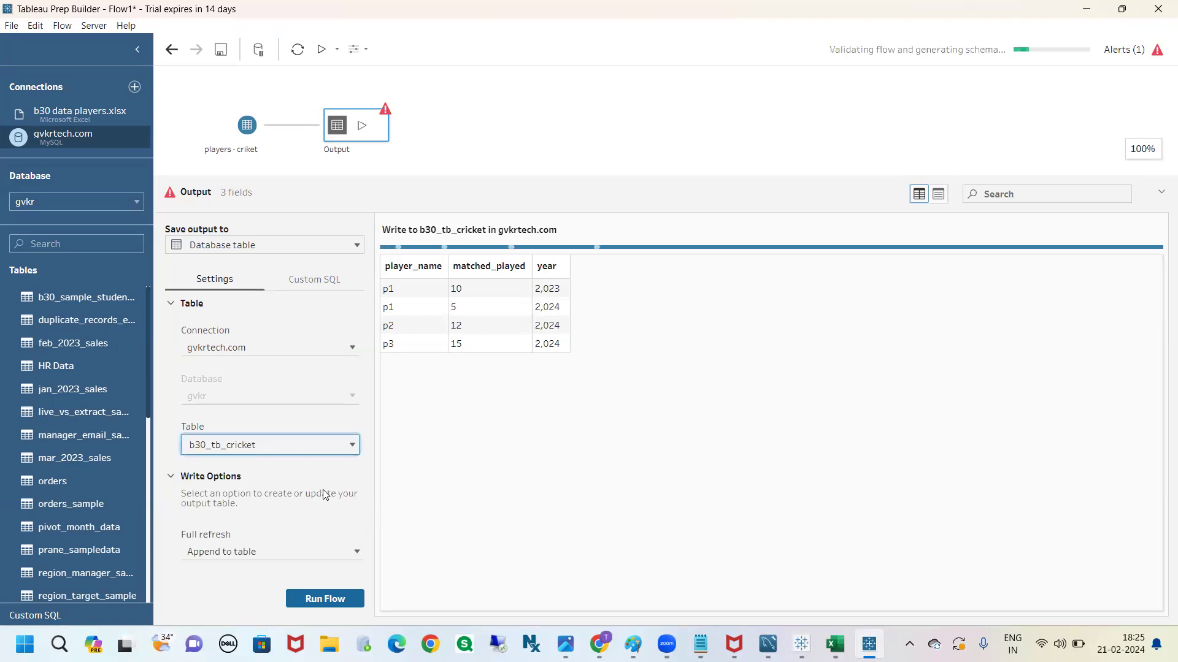
Set the full refresh option to Create table, run the flow and dismiss the completion dialog
click(355, 551)
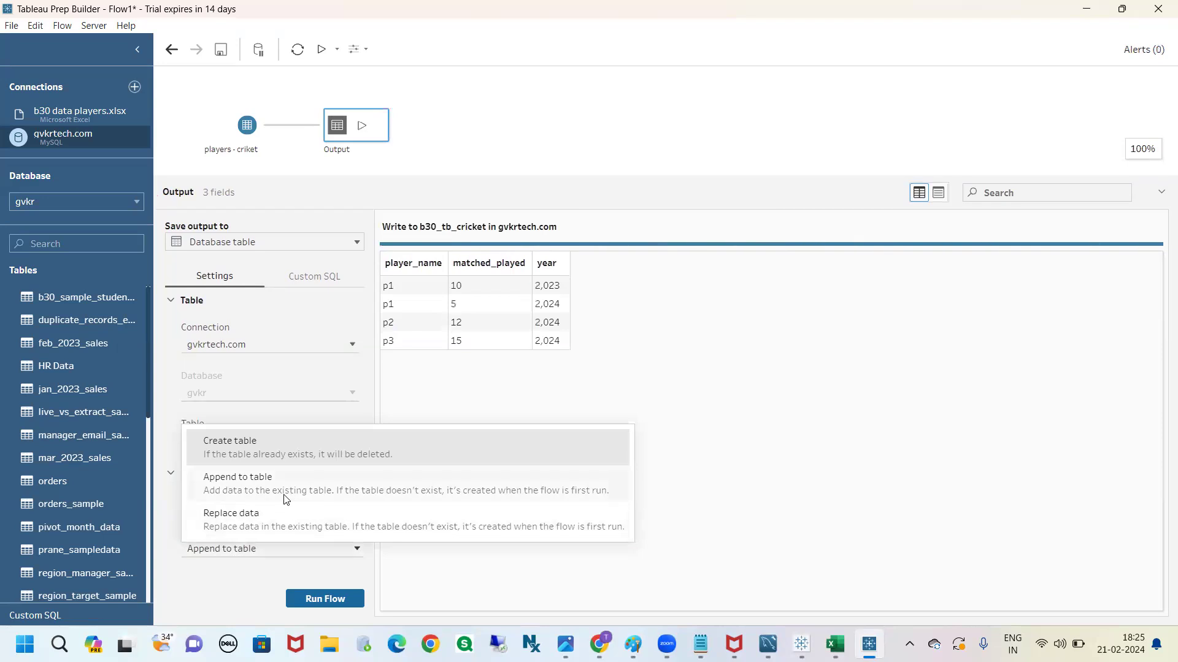
click(259, 450)
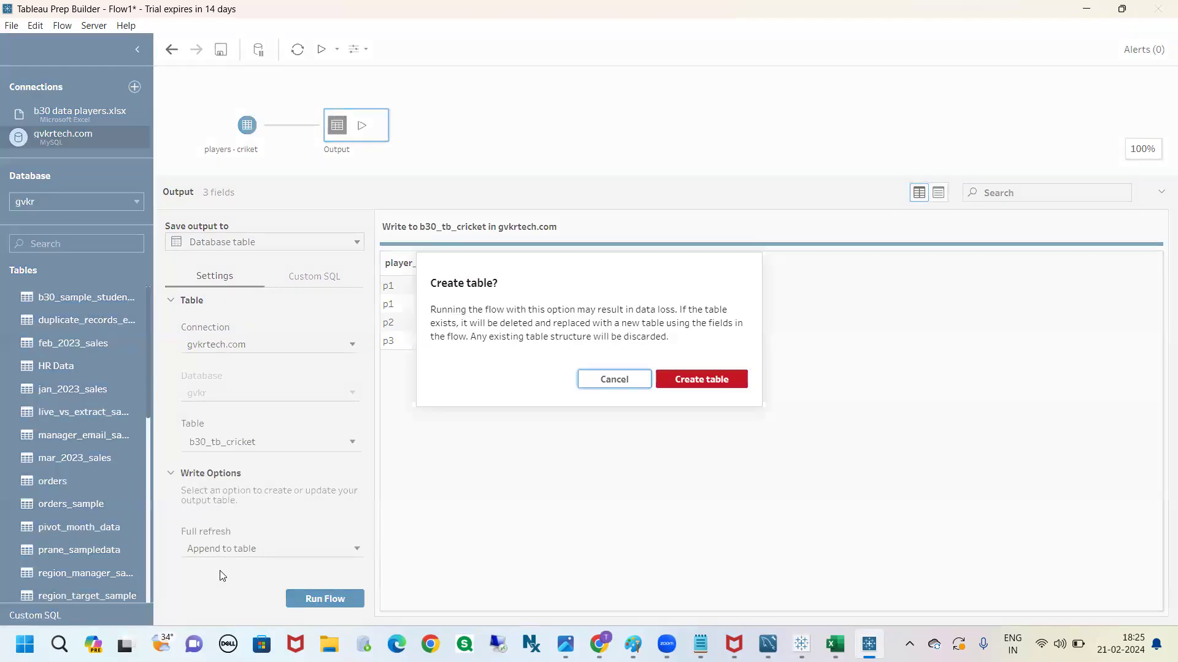
click(677, 379)
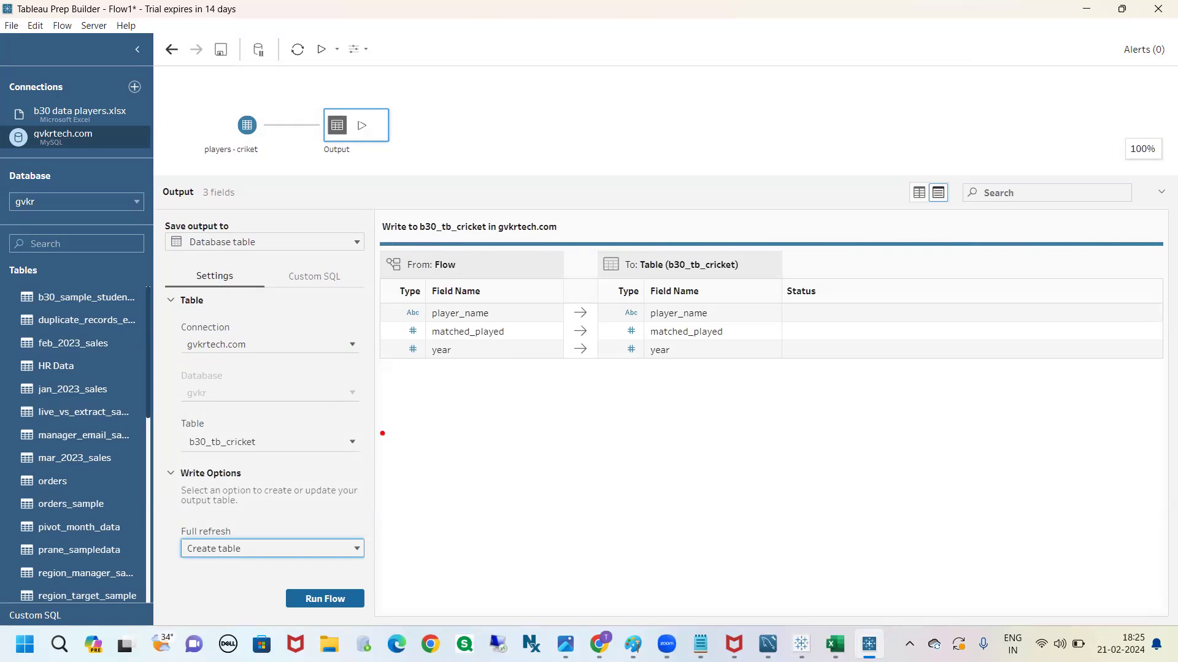
mouse_move(404, 307)
mouse_down()
mouse_move(390, 334)
mouse_move(432, 383)
mouse_move(400, 300)
mouse_up()
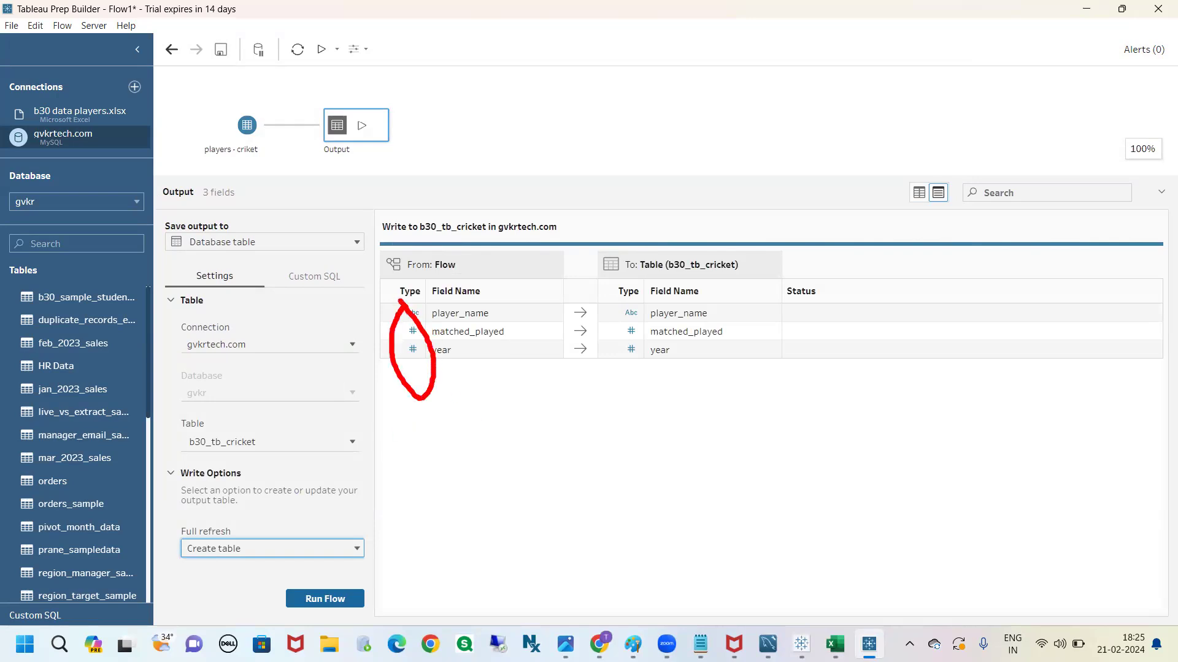
key(Escape)
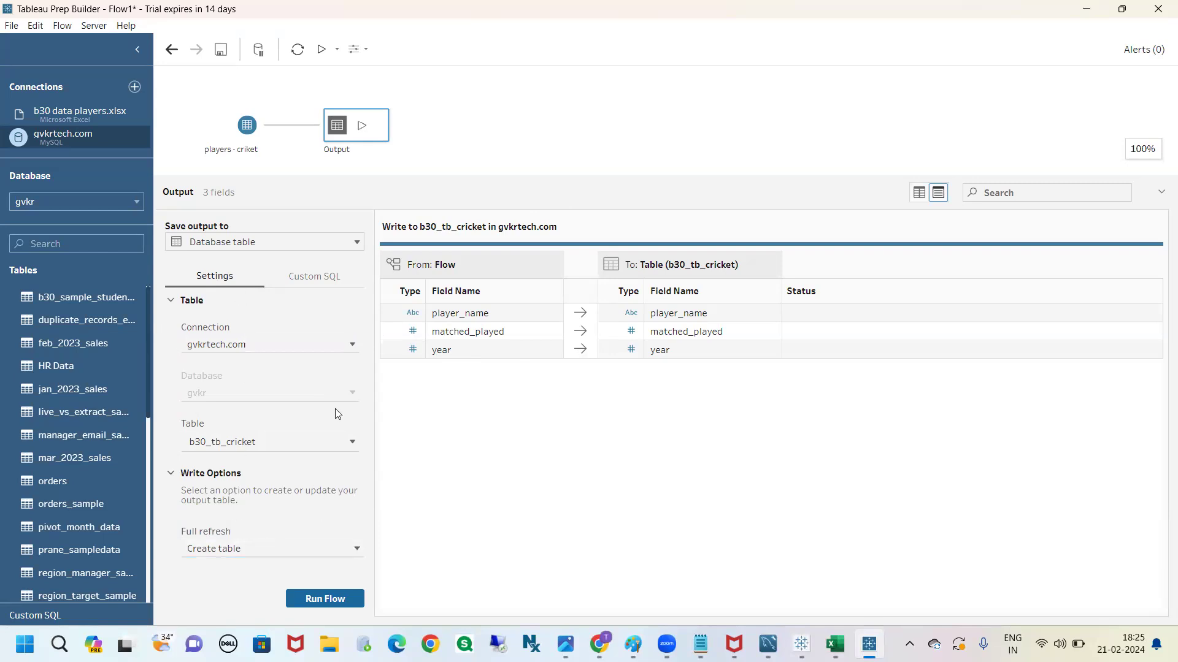
click(341, 601)
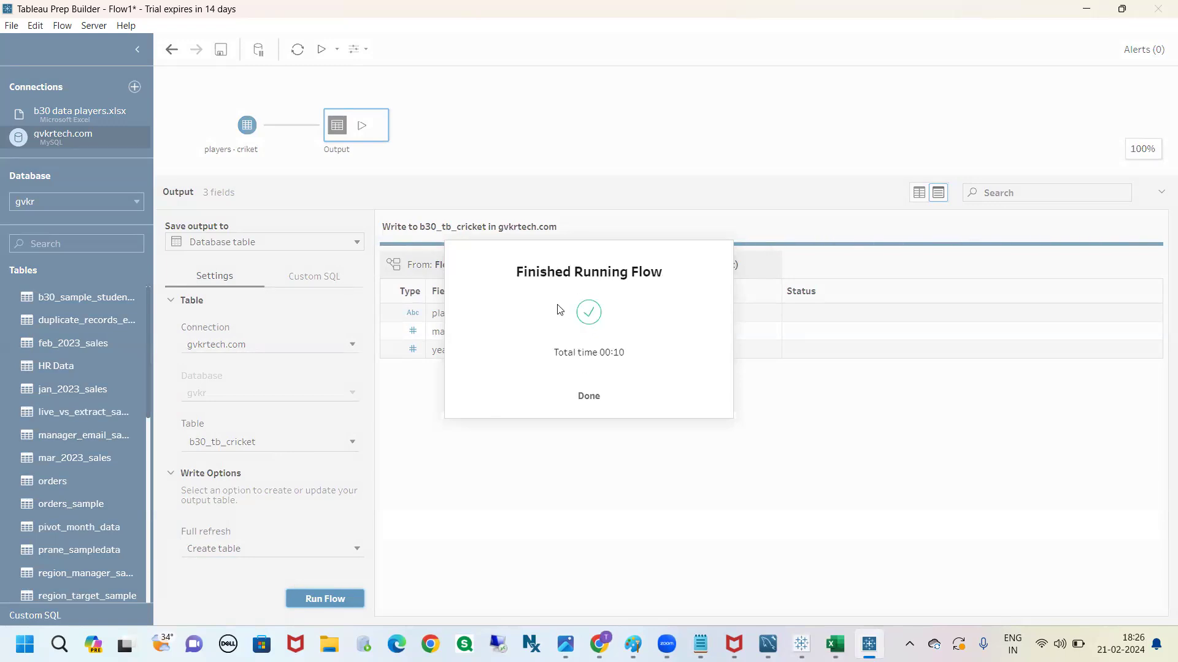
click(589, 395)
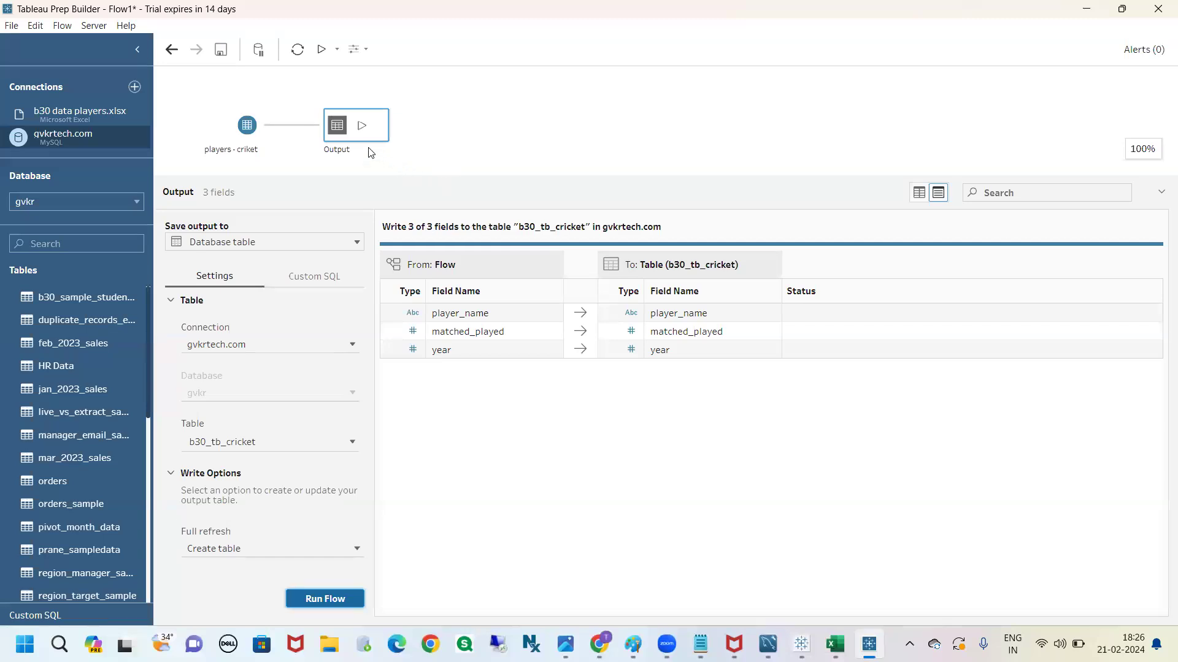
Remove the players - criket input and its Output step from the flow
right_click(251, 130)
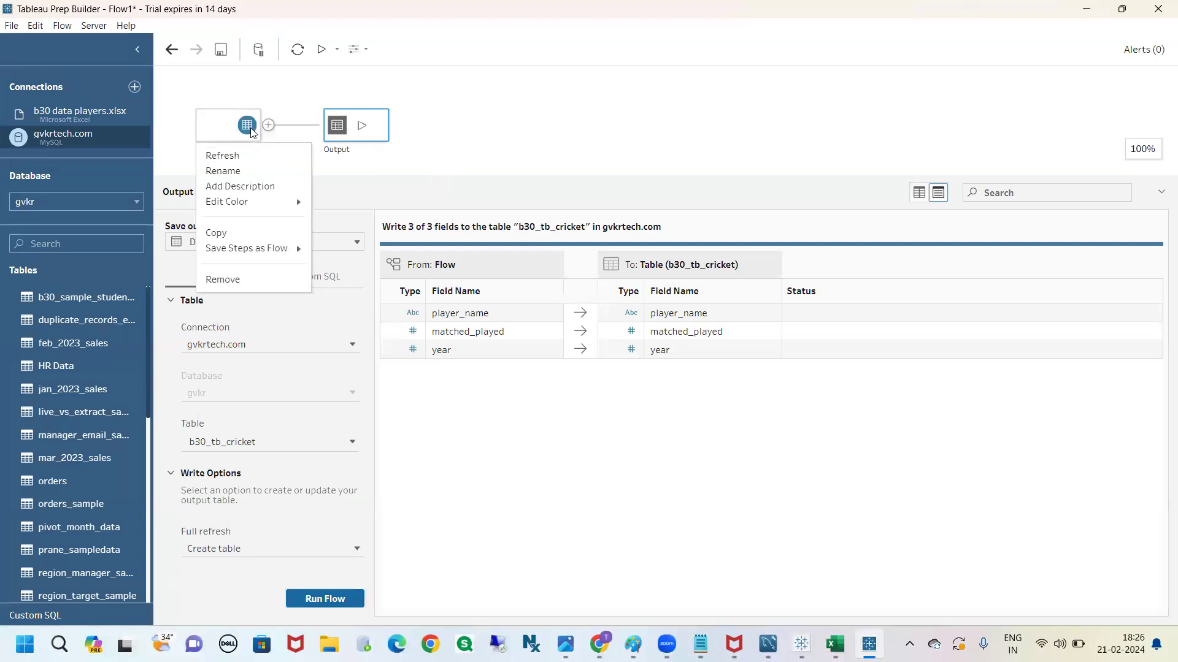
click(255, 278)
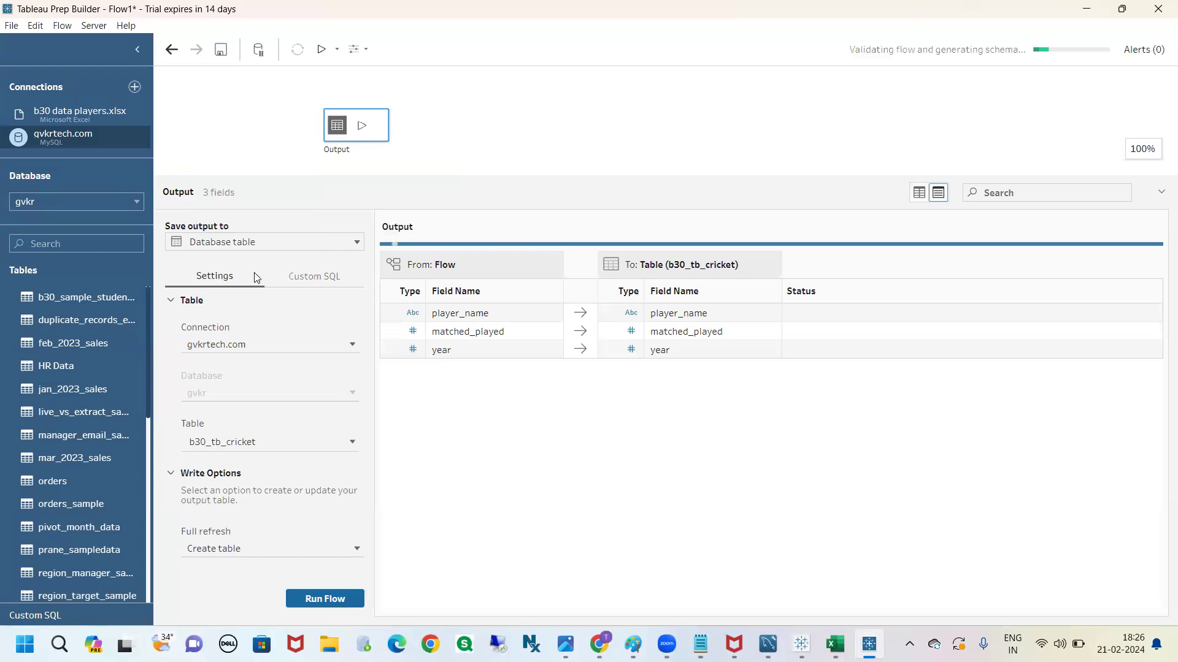
right_click(370, 127)
click(371, 250)
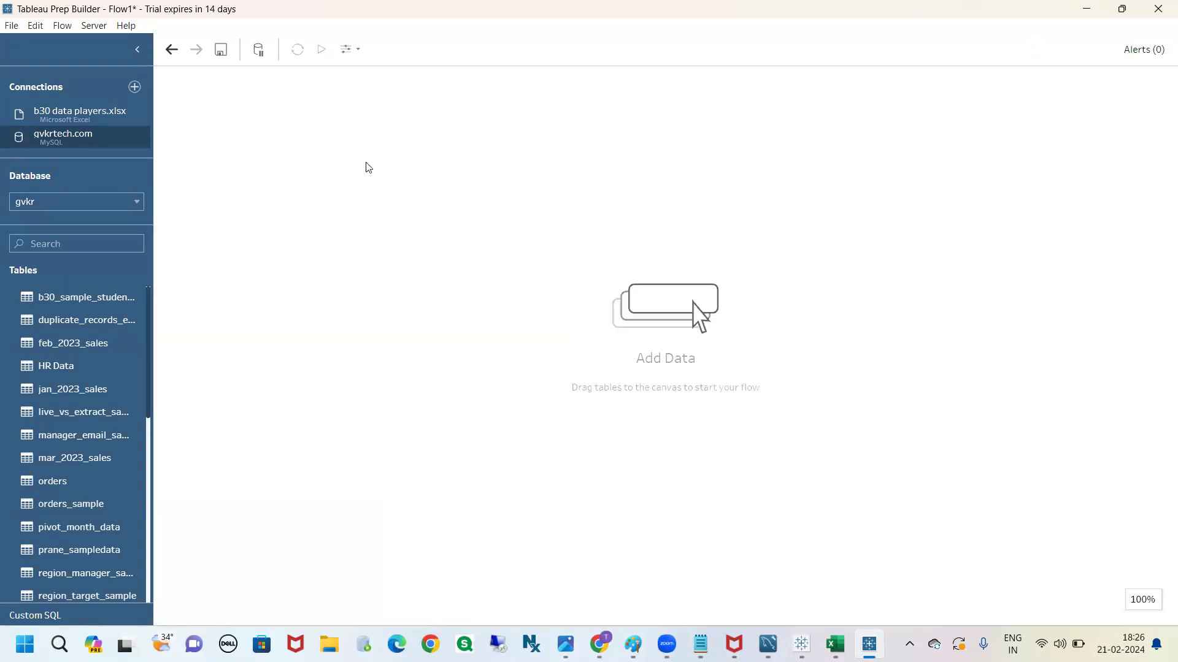
Add the players - football sheet from b30 data players.xlsx to the flow and attach an Output step to it
click(93, 115)
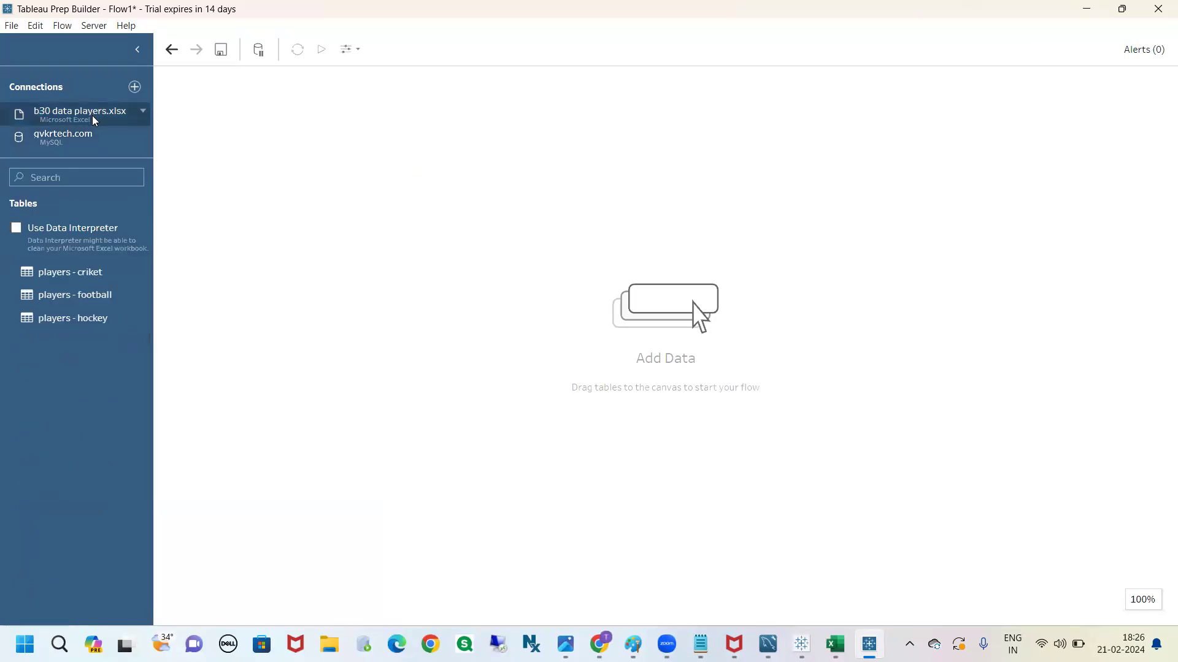
key(ctrl+2)
drag(95, 103, 119, 113)
key(Escape)
drag(110, 289, 310, 158)
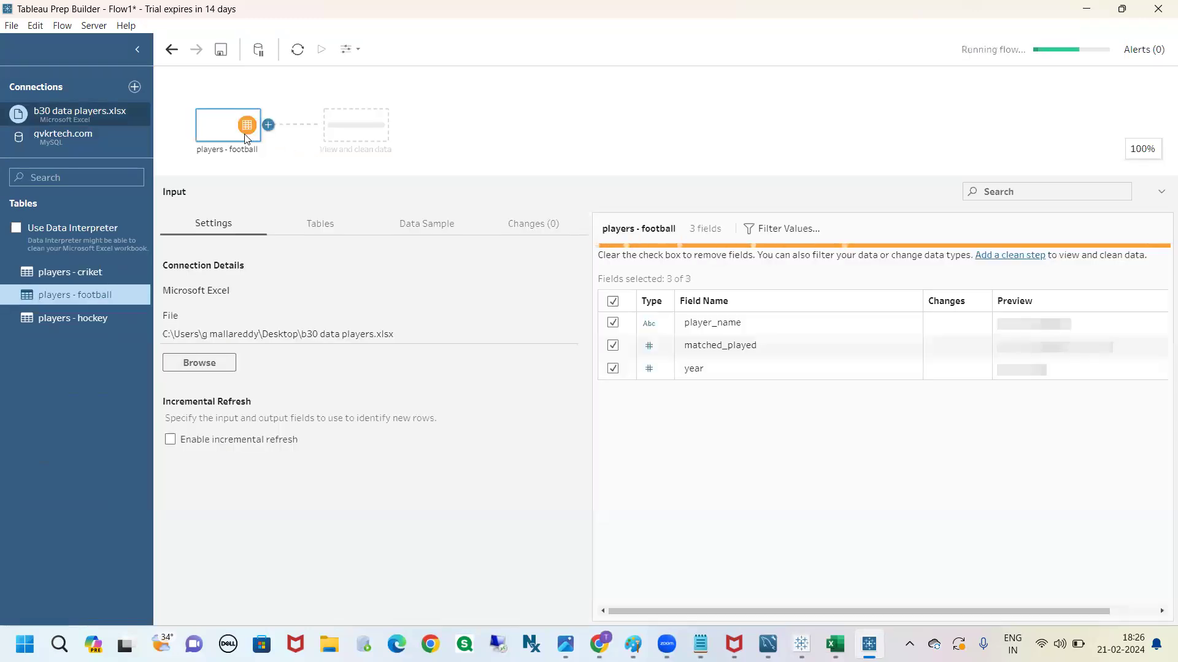
click(268, 125)
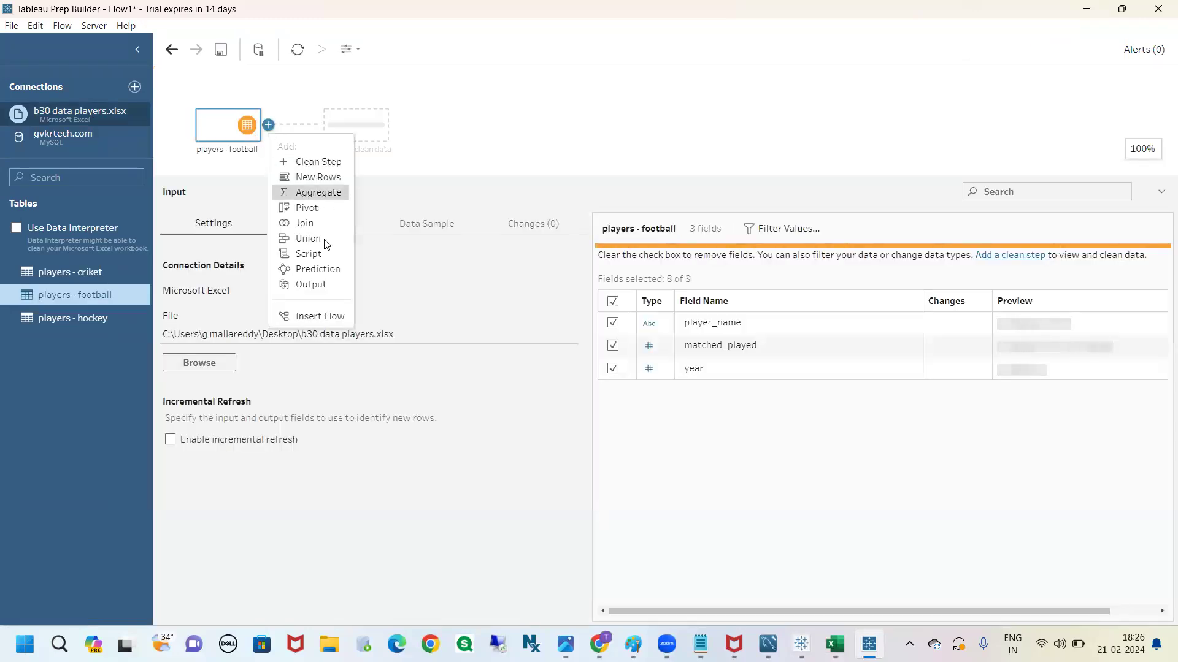
click(319, 282)
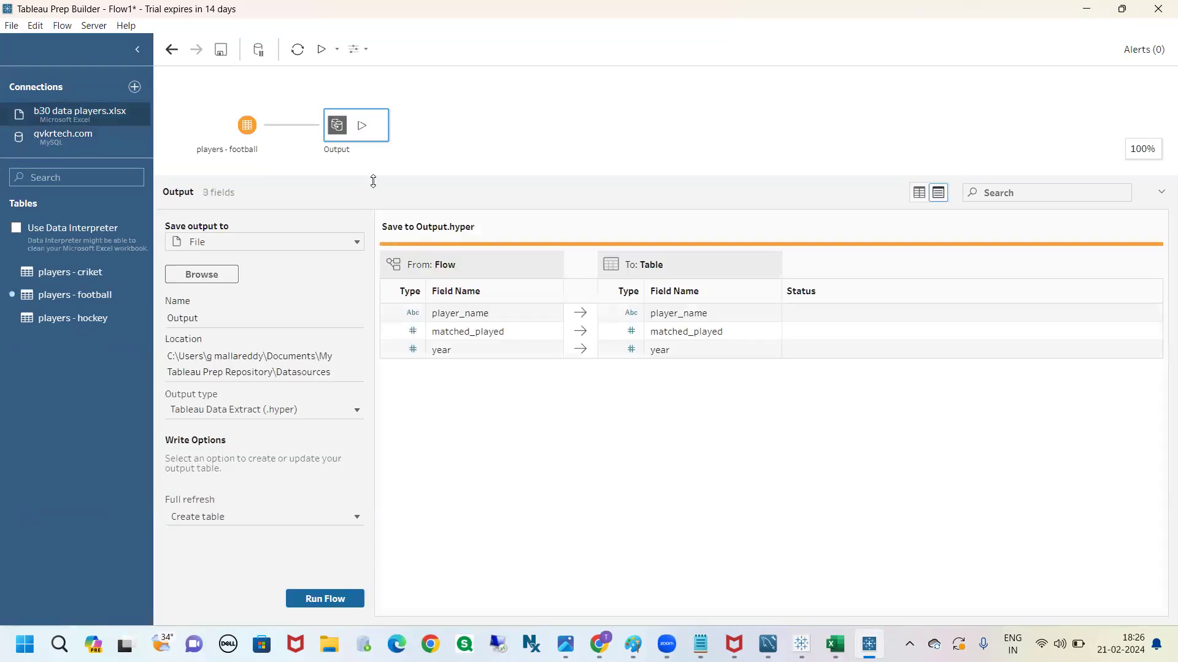
Save the football output to a database table through the existing gvkrtech.com connection
click(233, 247)
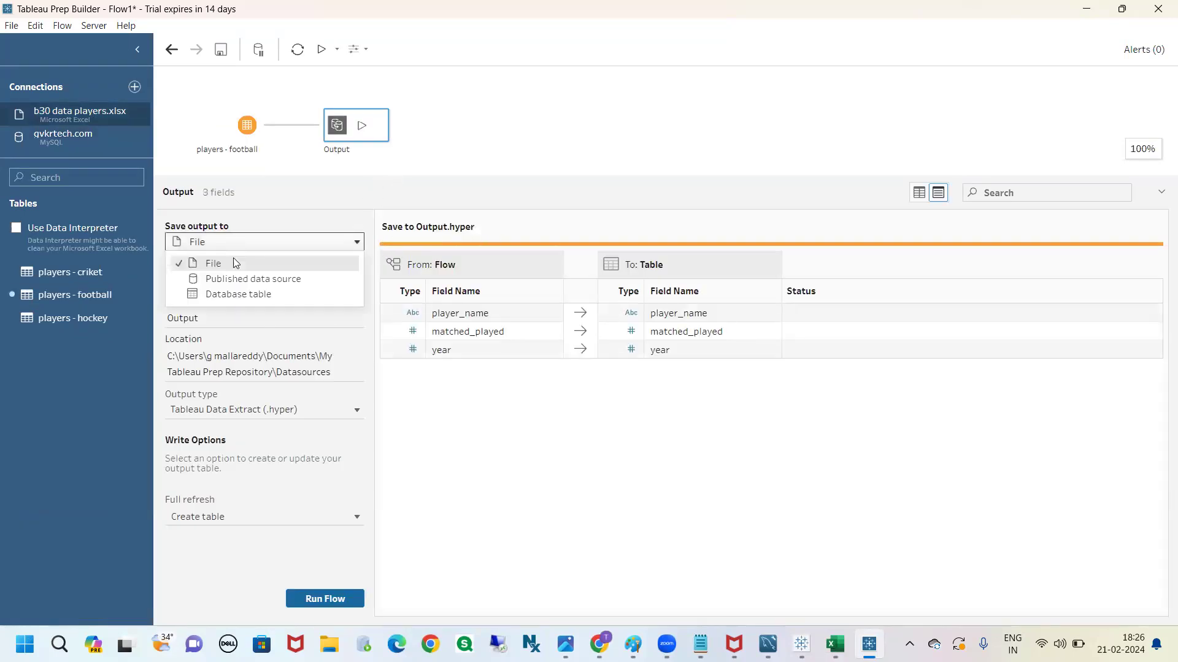
click(238, 296)
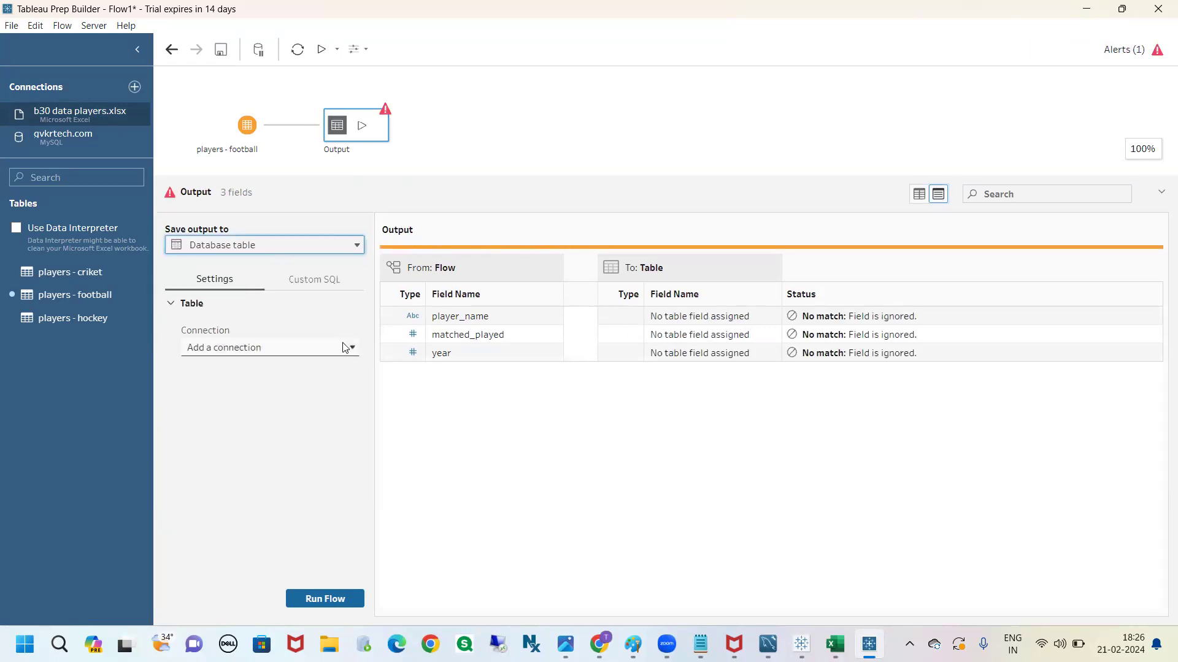
click(348, 249)
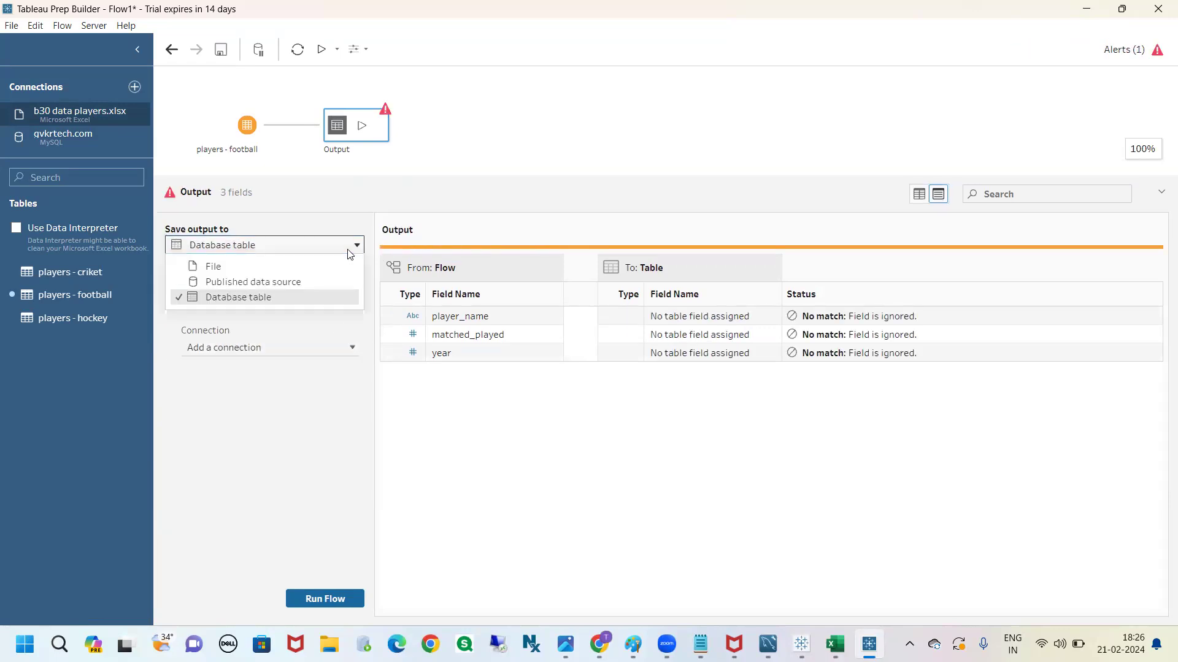
click(349, 249)
click(344, 348)
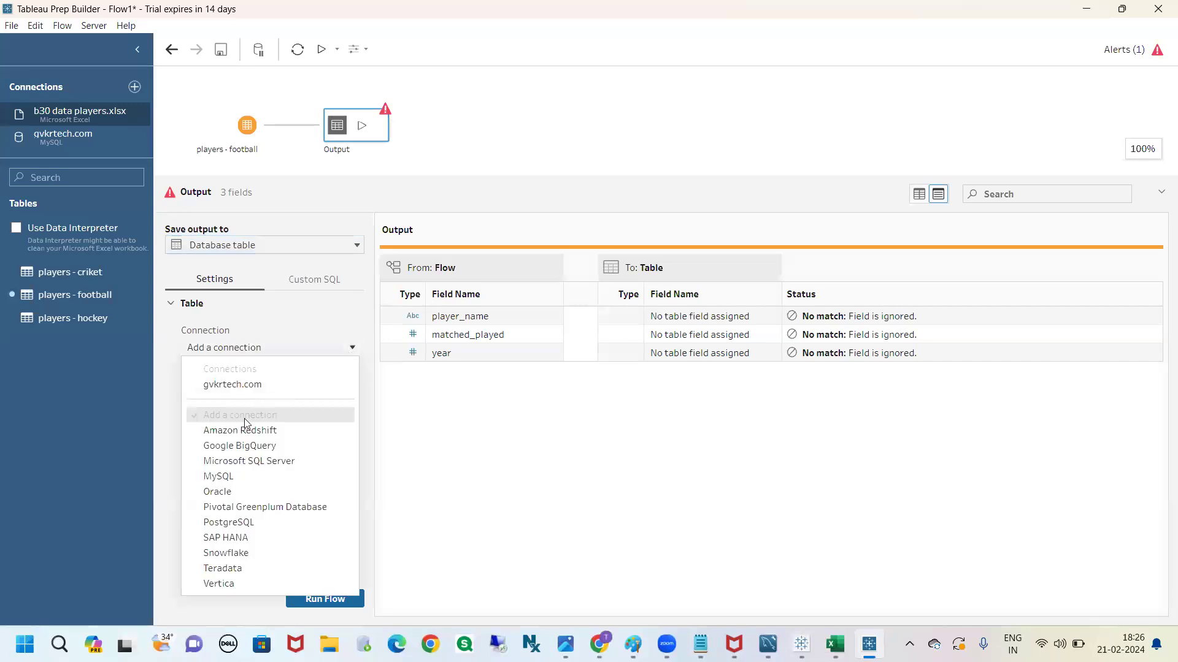
click(248, 385)
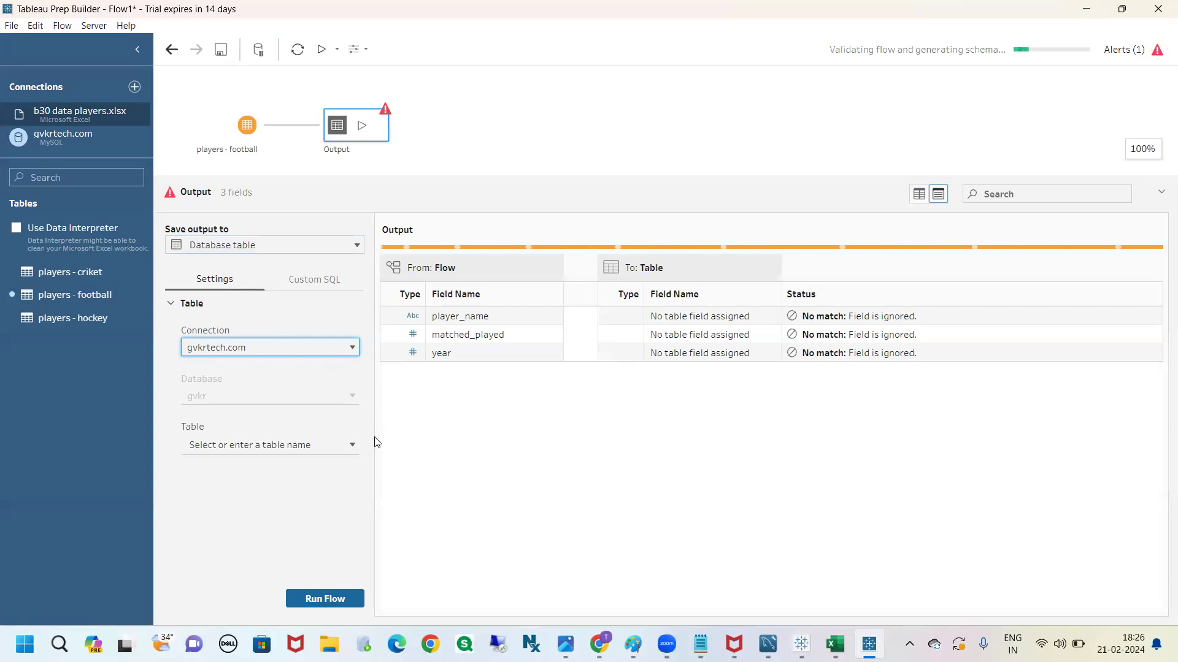
Set the output to a new table called b30_tb_football, run the flow and dismiss the completion dialog
click(319, 445)
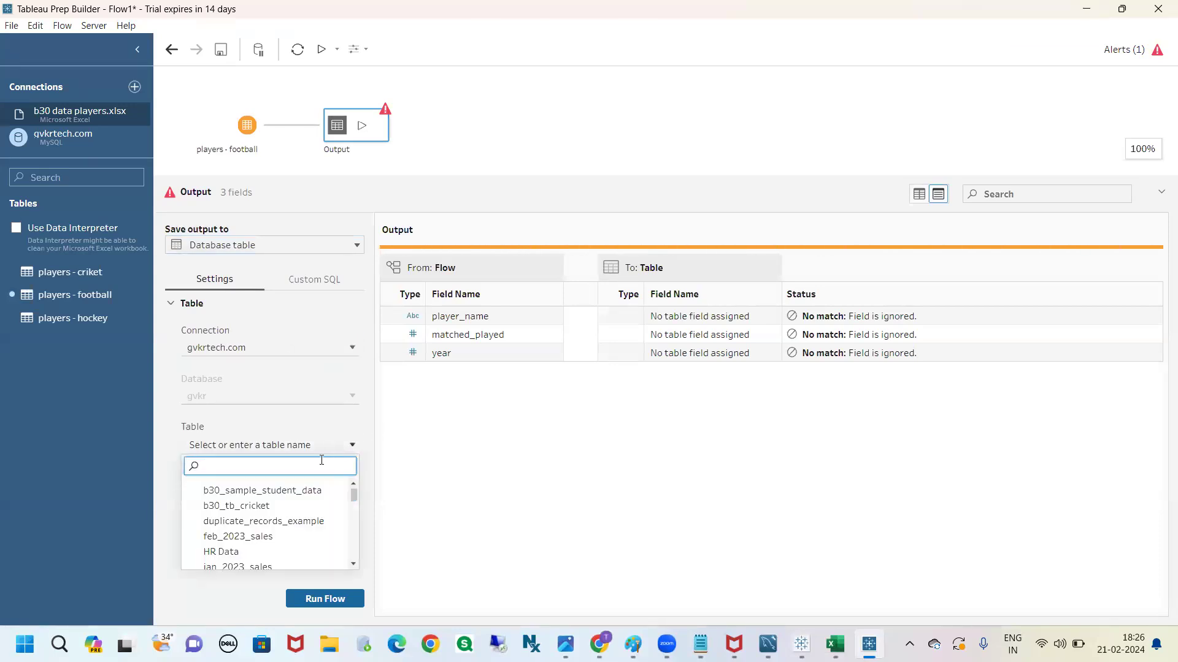
text(b30)
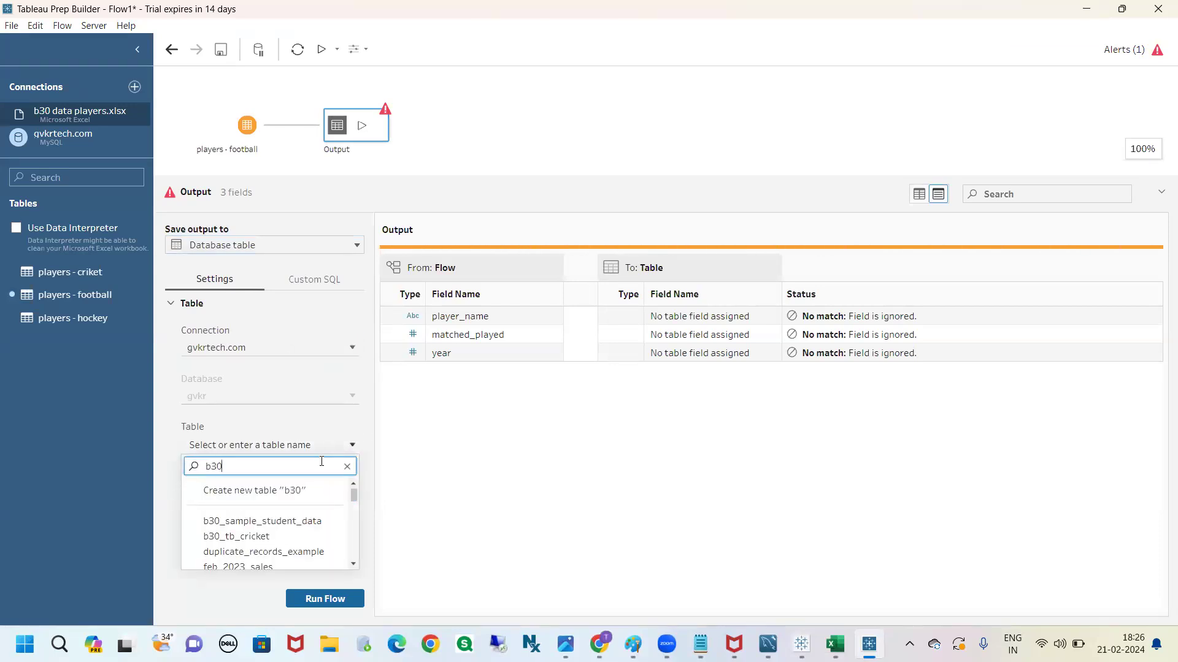
text(_f)
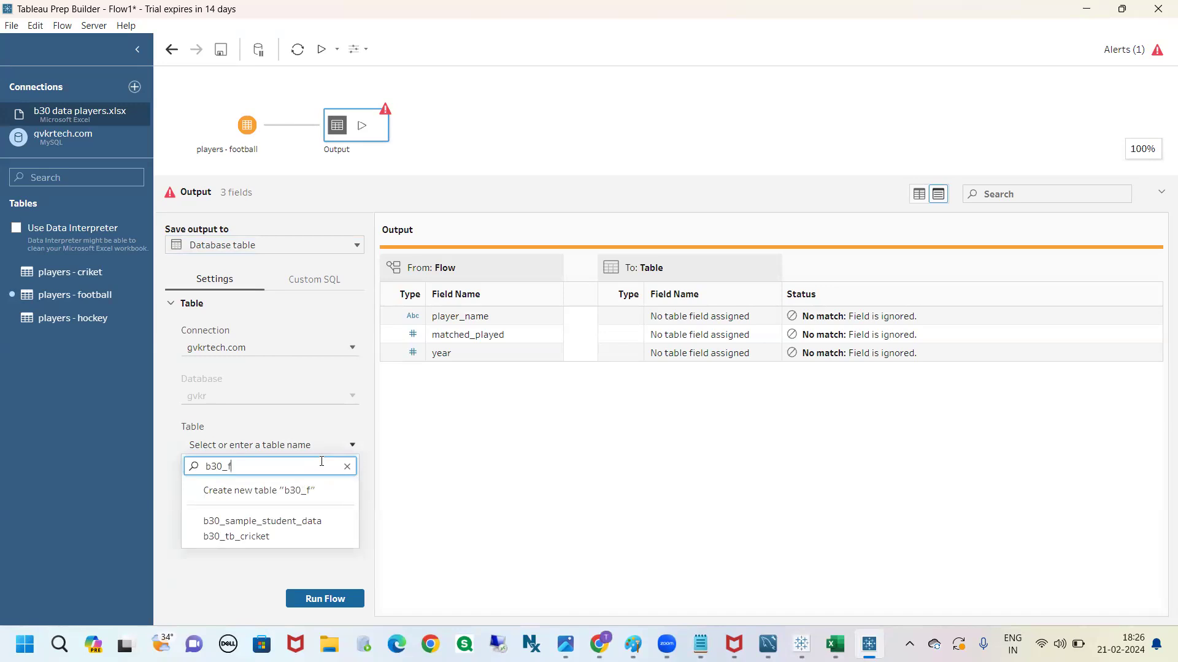
text(ootball)
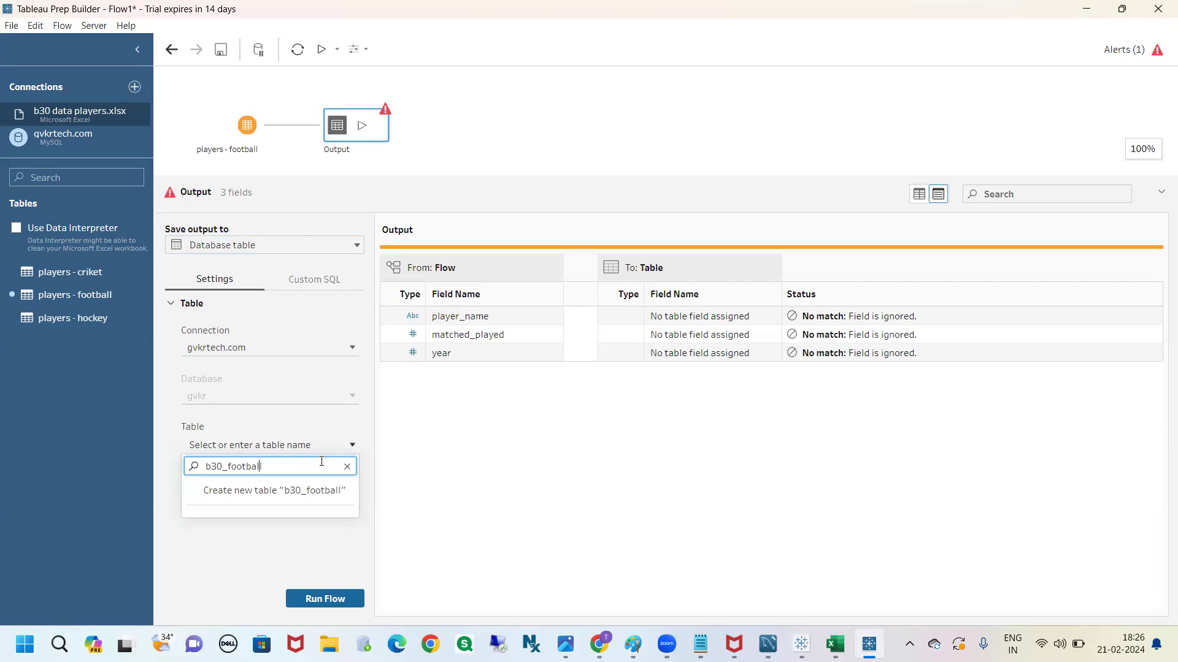
text(tb_)
click(321, 489)
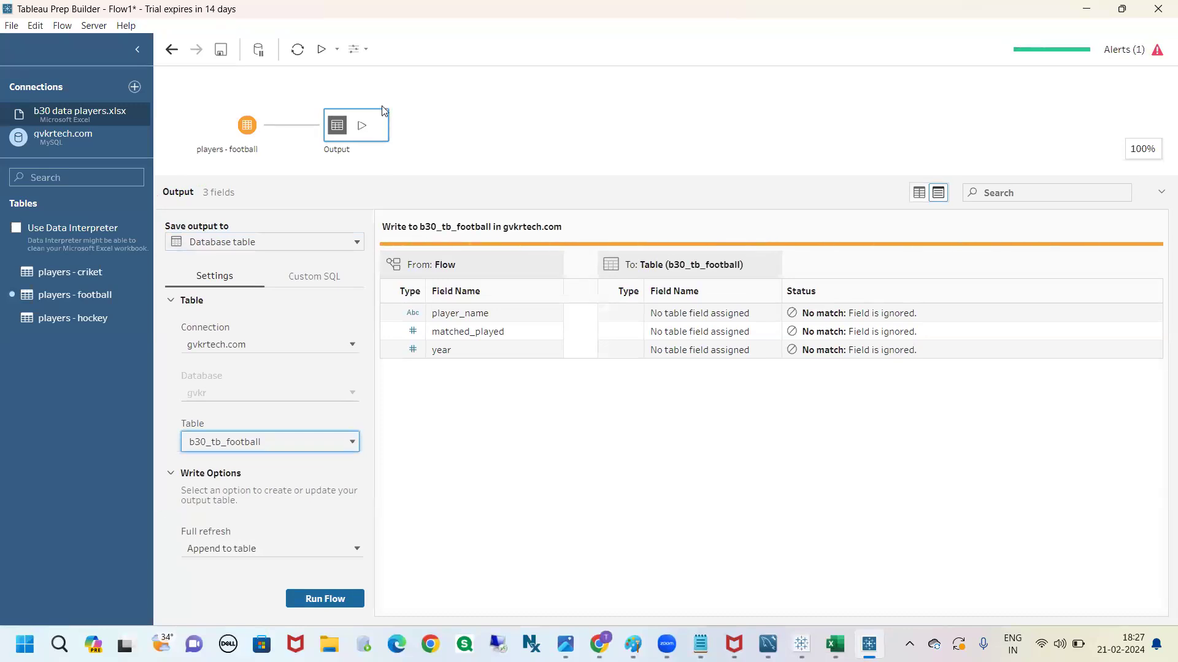
click(342, 599)
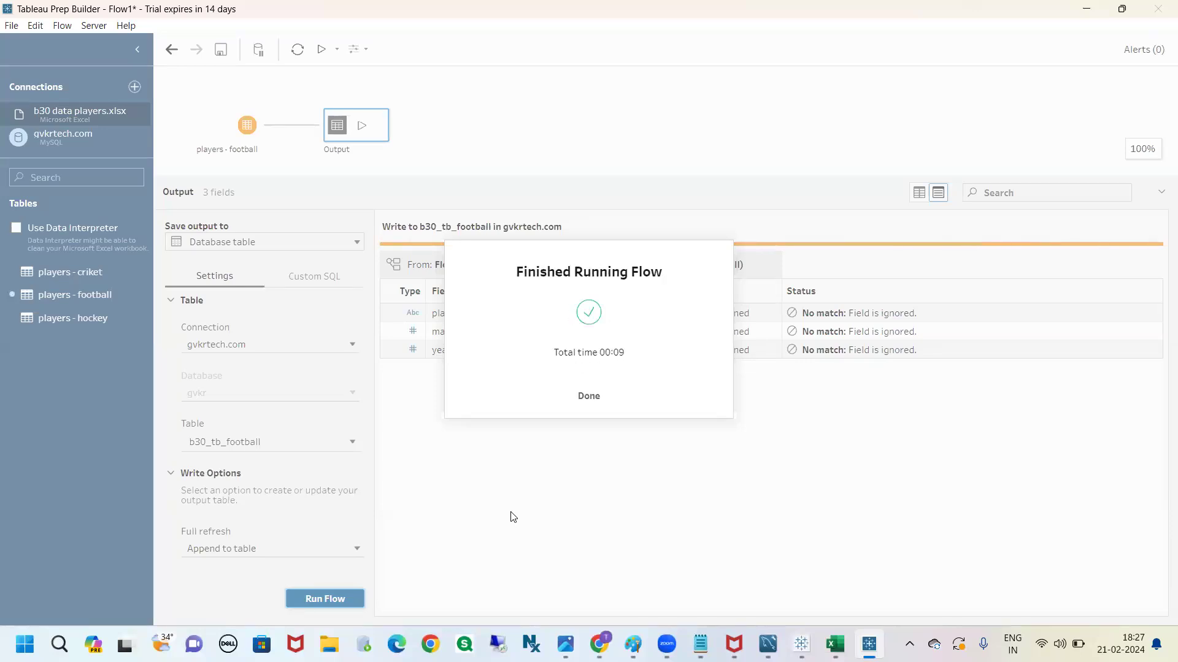
click(588, 396)
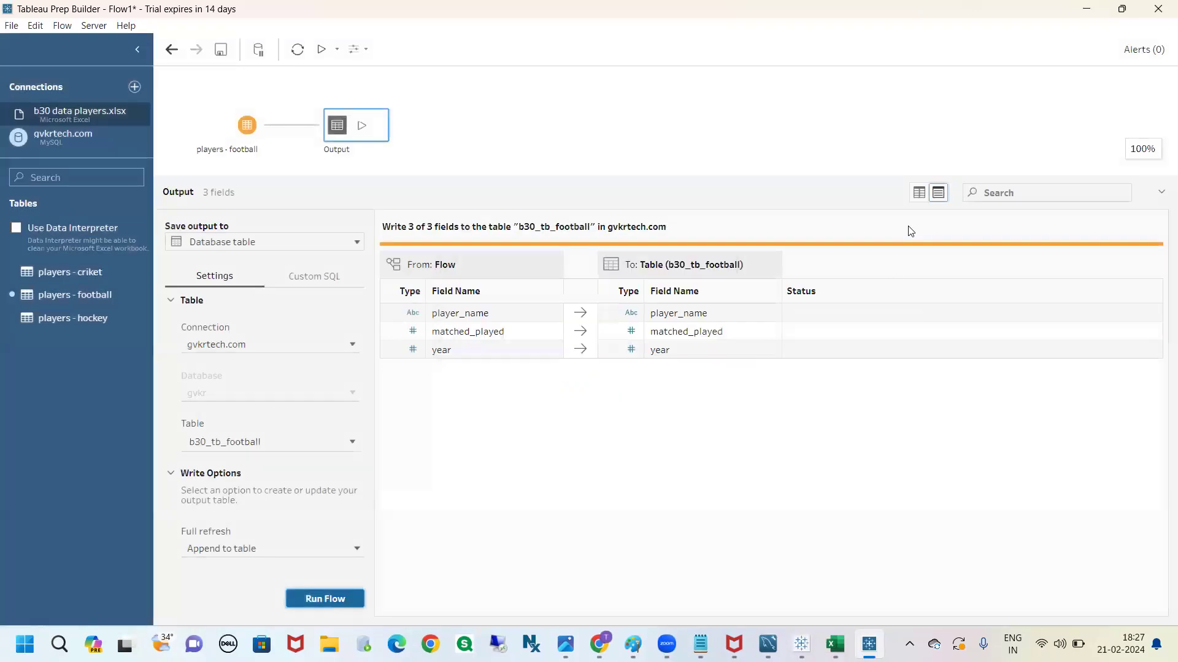
Remove the Output step and the players - football input from the flow
right_click(329, 136)
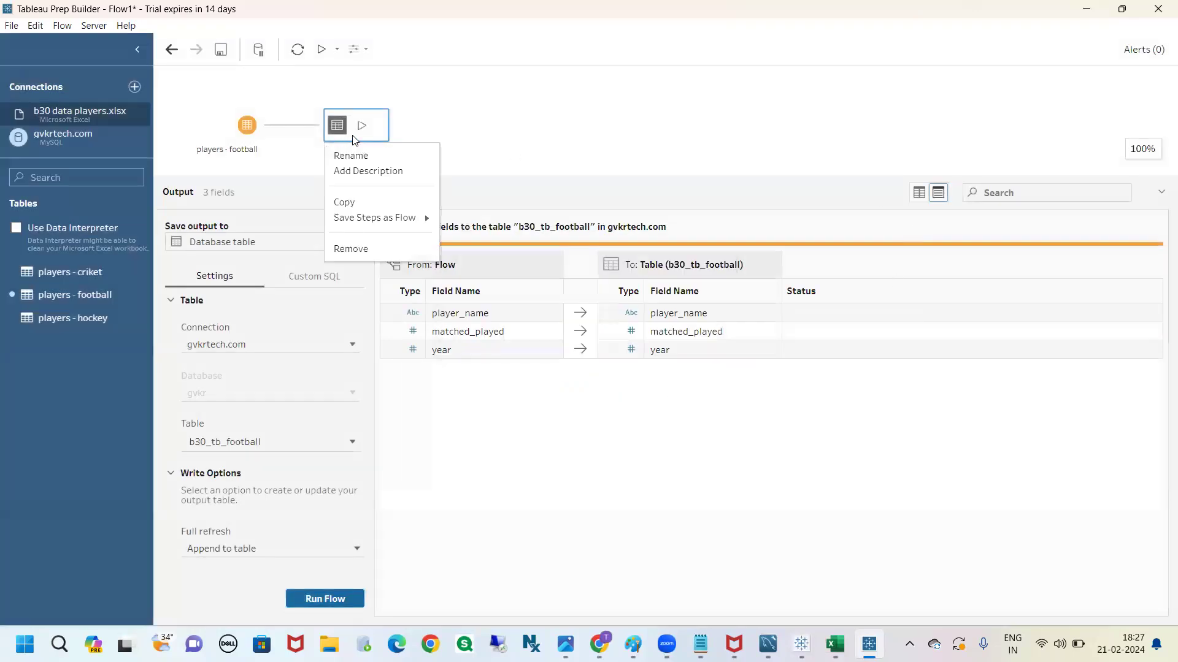
click(368, 249)
right_click(252, 126)
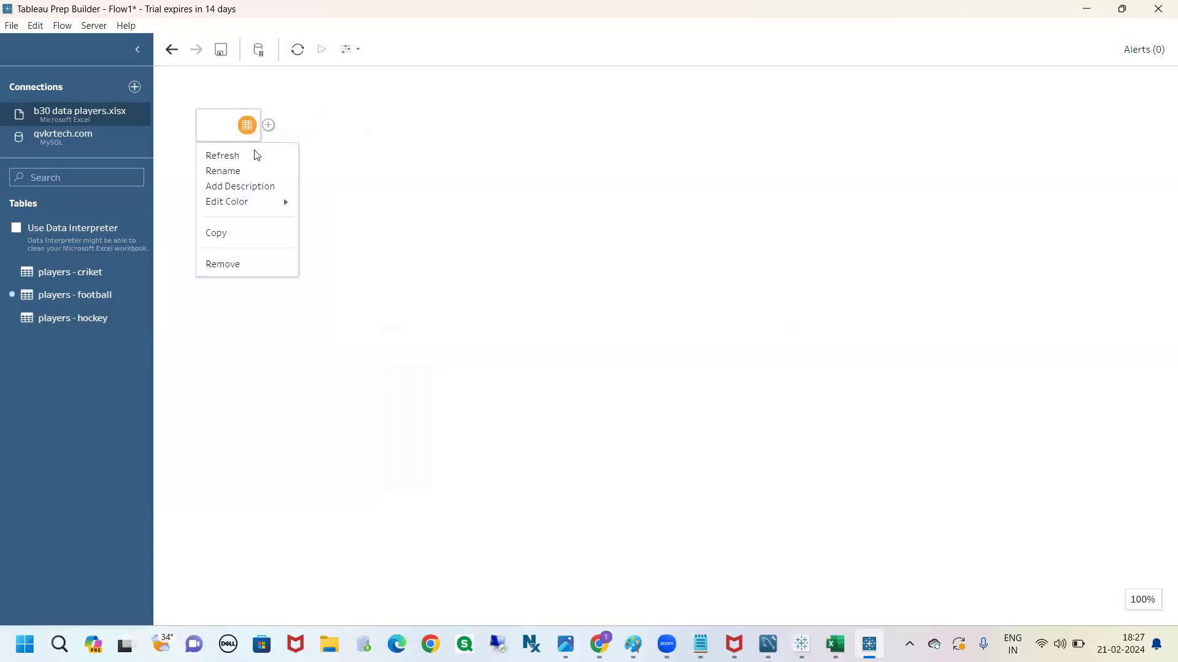
click(243, 264)
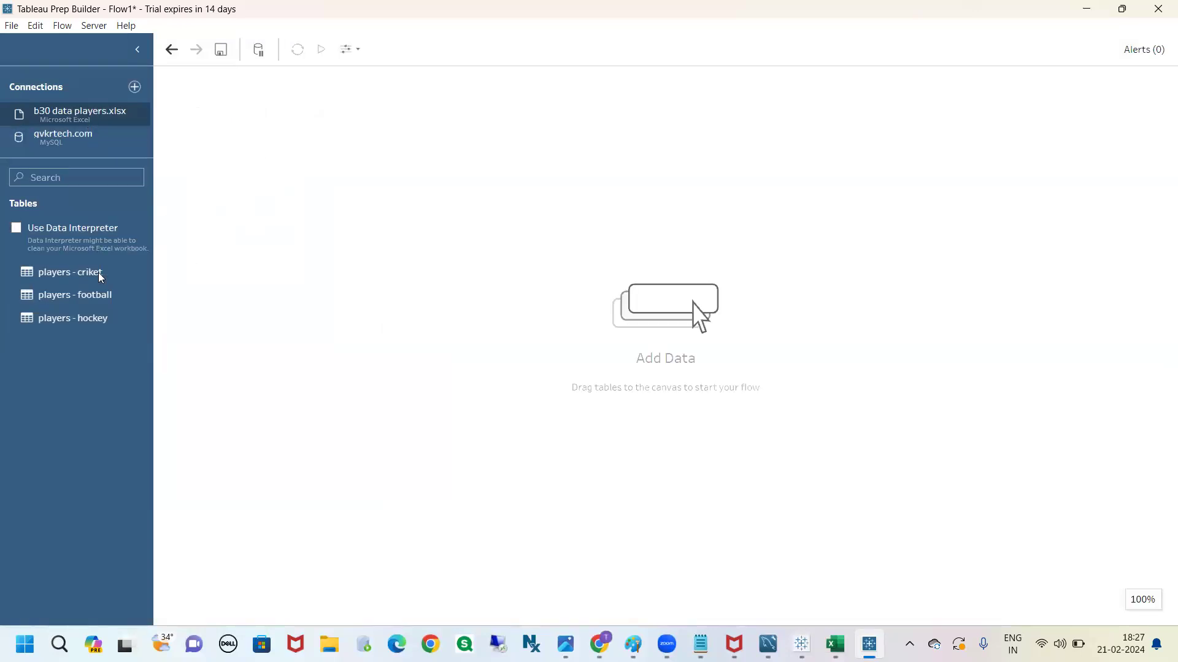
Add the players - hockey sheet to the flow and attach an Output step to it
drag(86, 319, 289, 158)
click(268, 124)
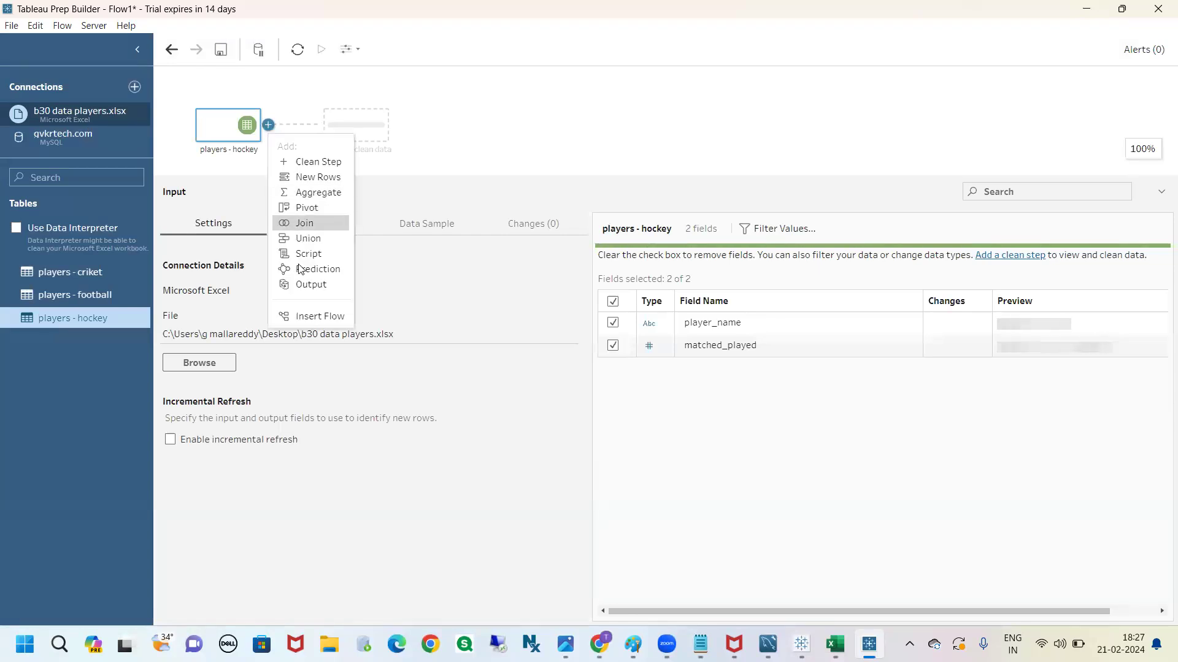
click(310, 284)
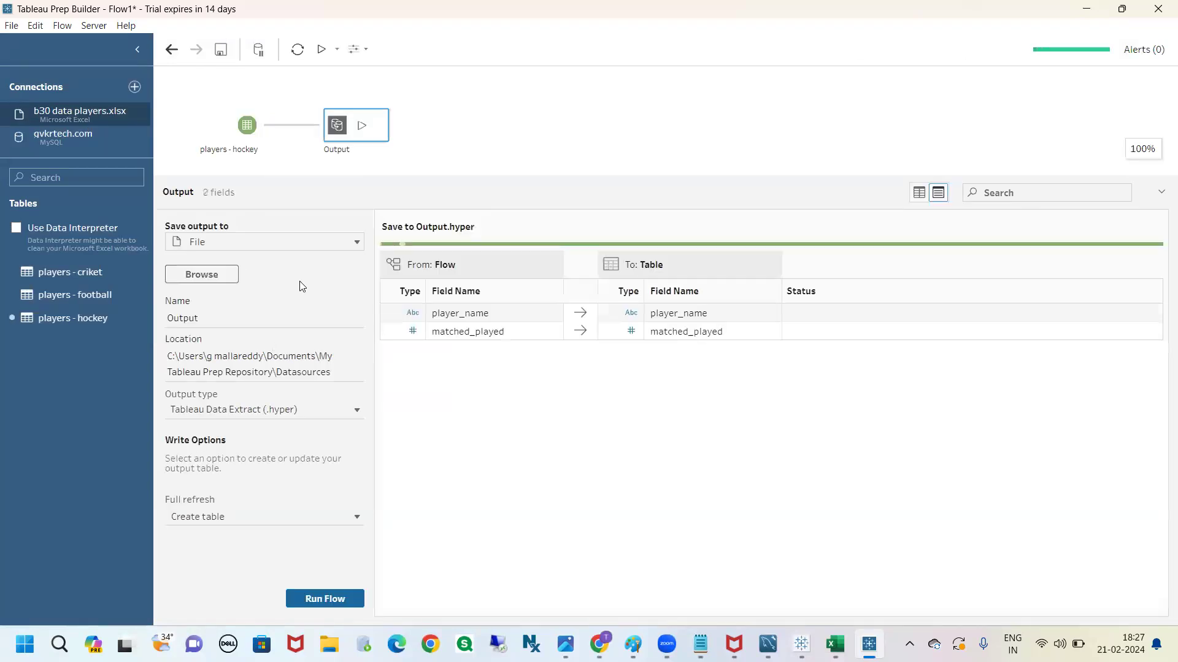
Set the hockey output to save to a database table through the existing gvkrtech.com connection
click(235, 245)
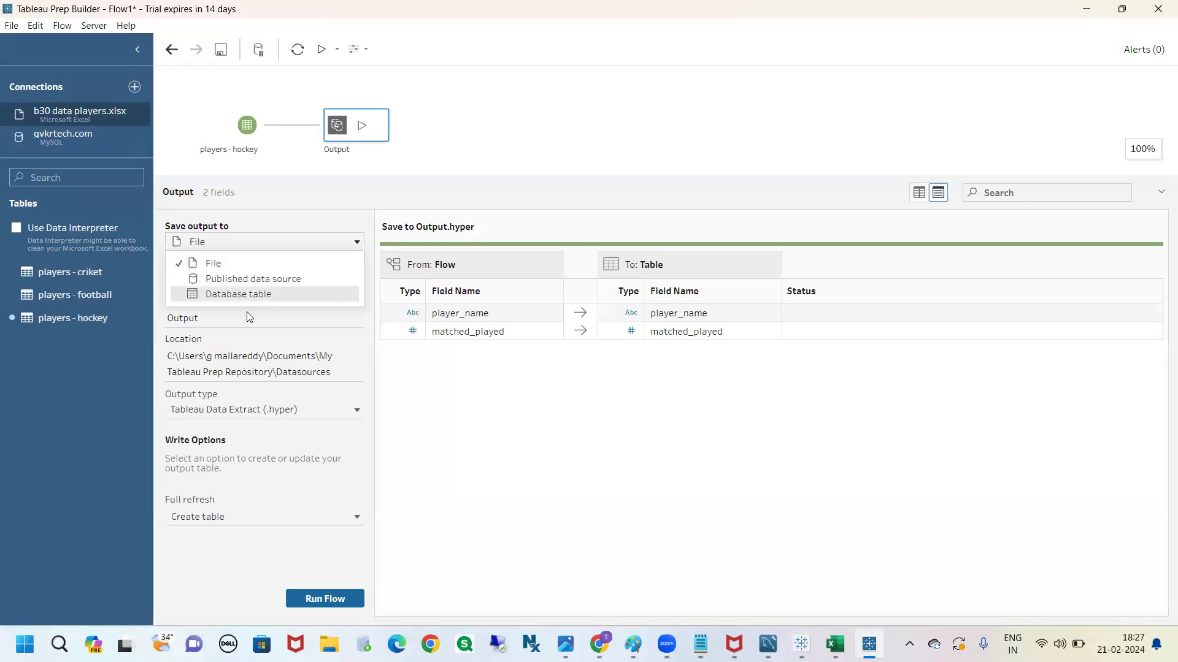
click(242, 293)
click(258, 347)
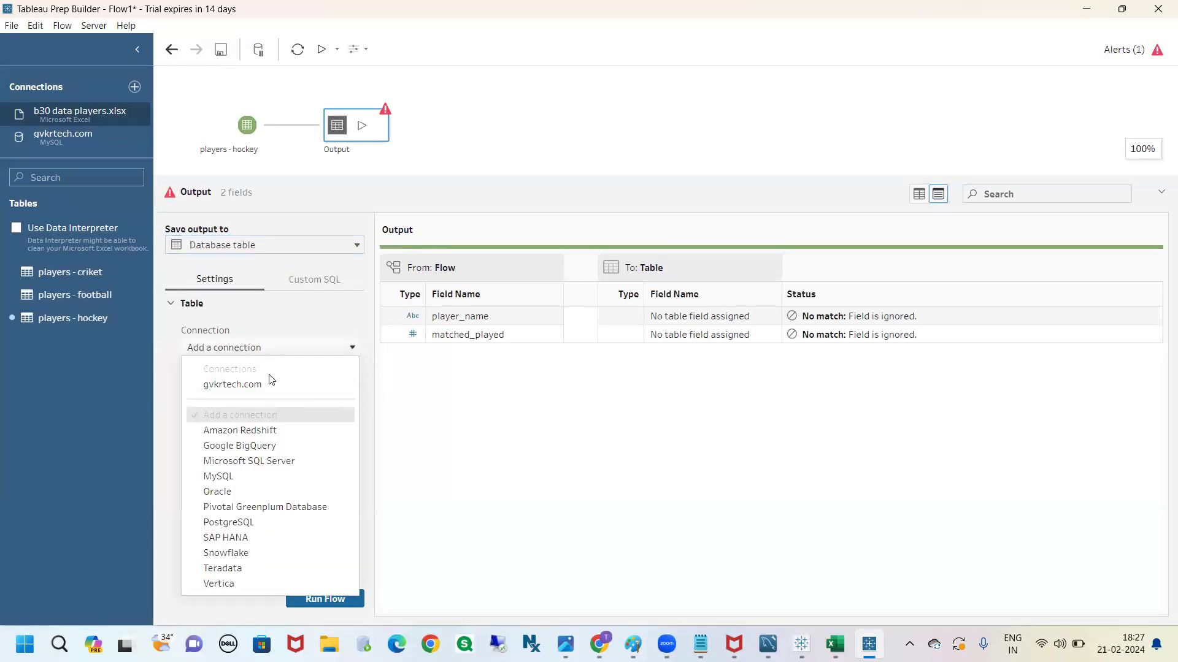
click(238, 384)
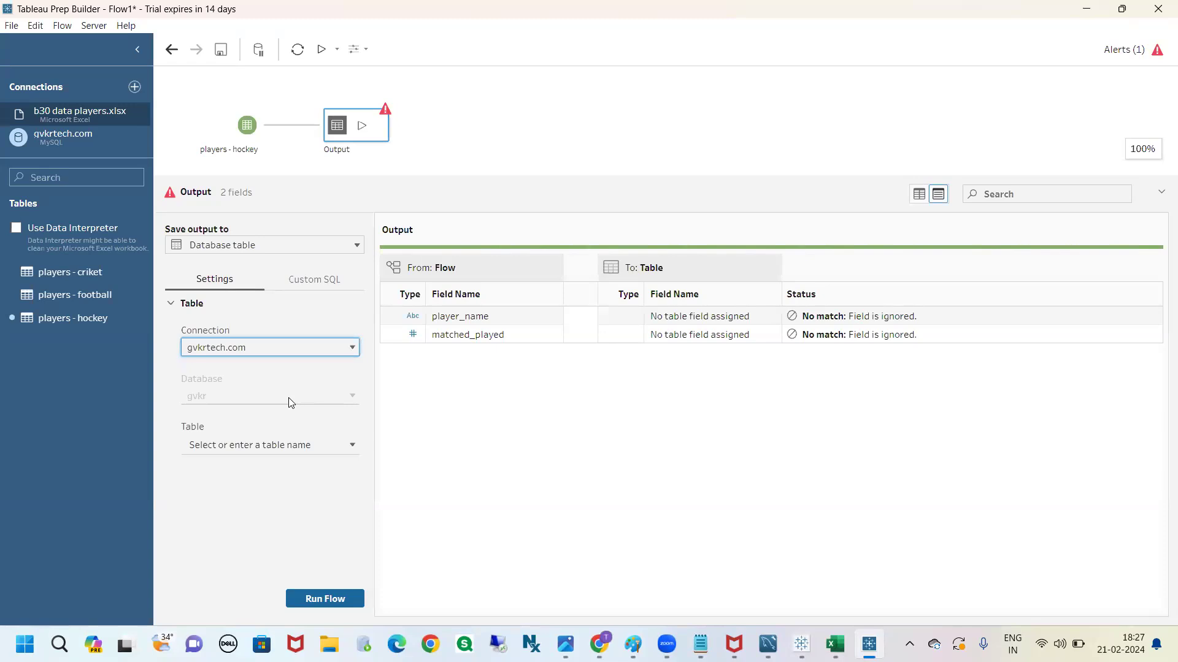
Direct the hockey output to a new table named b30_tb_hockey
click(336, 448)
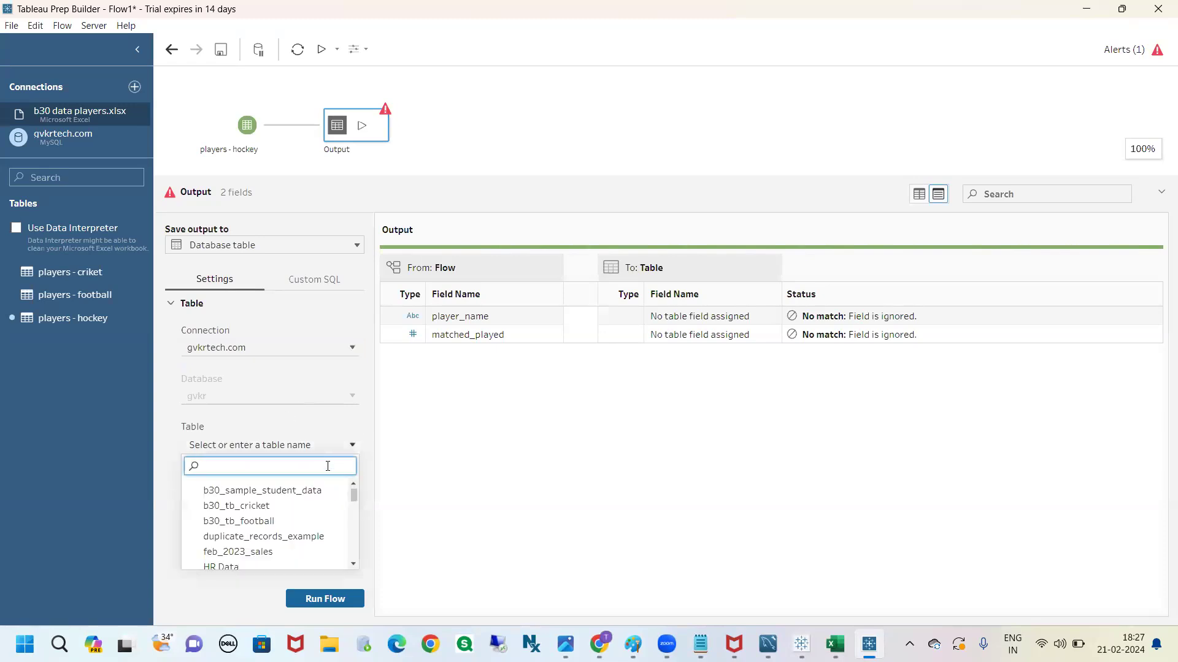
text(b30_h)
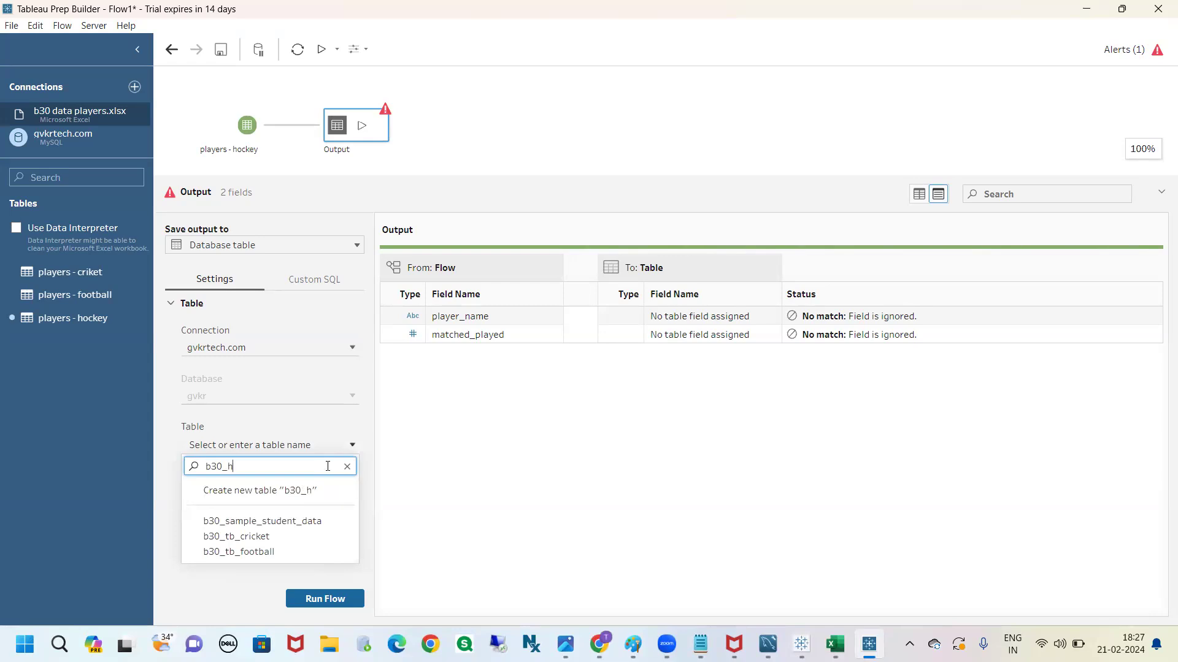
key(BackSpace)
text(tb_hockey)
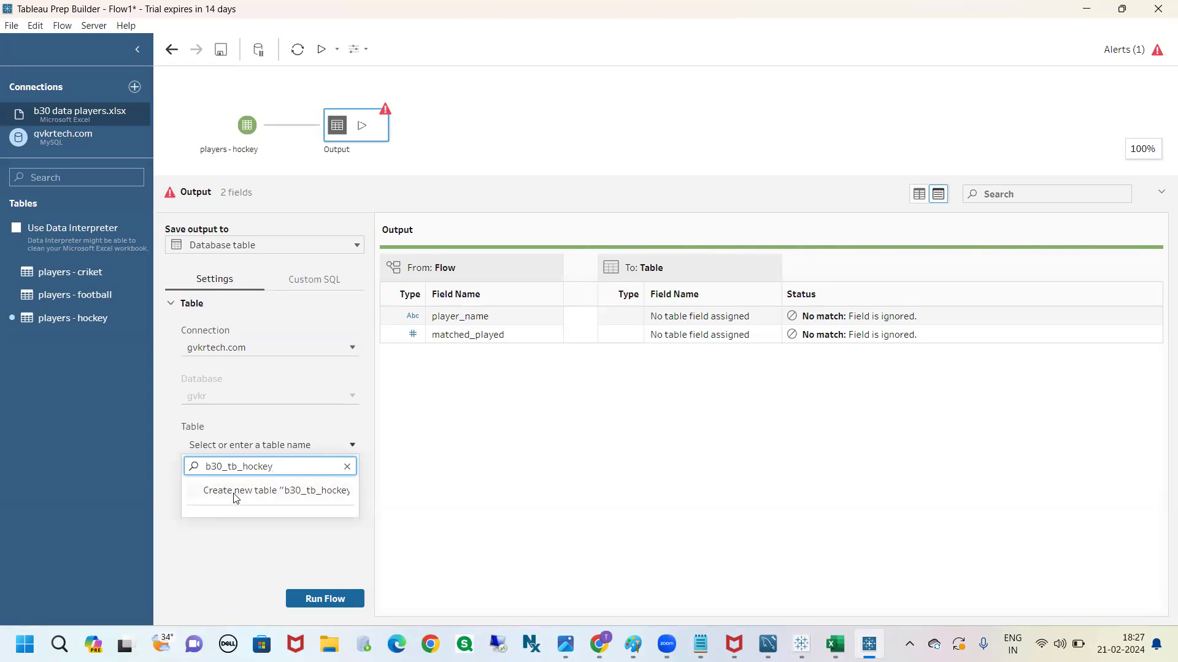
click(301, 496)
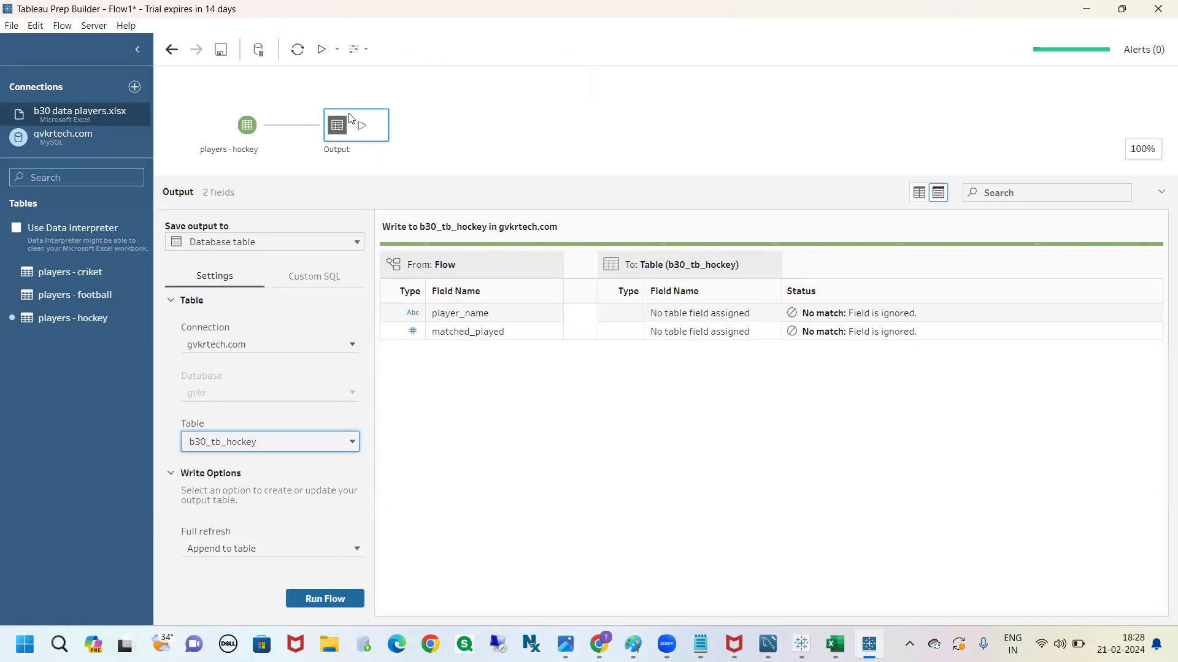
Run the hockey flow, dismiss the completion dialog and review the available full refresh write options
click(319, 599)
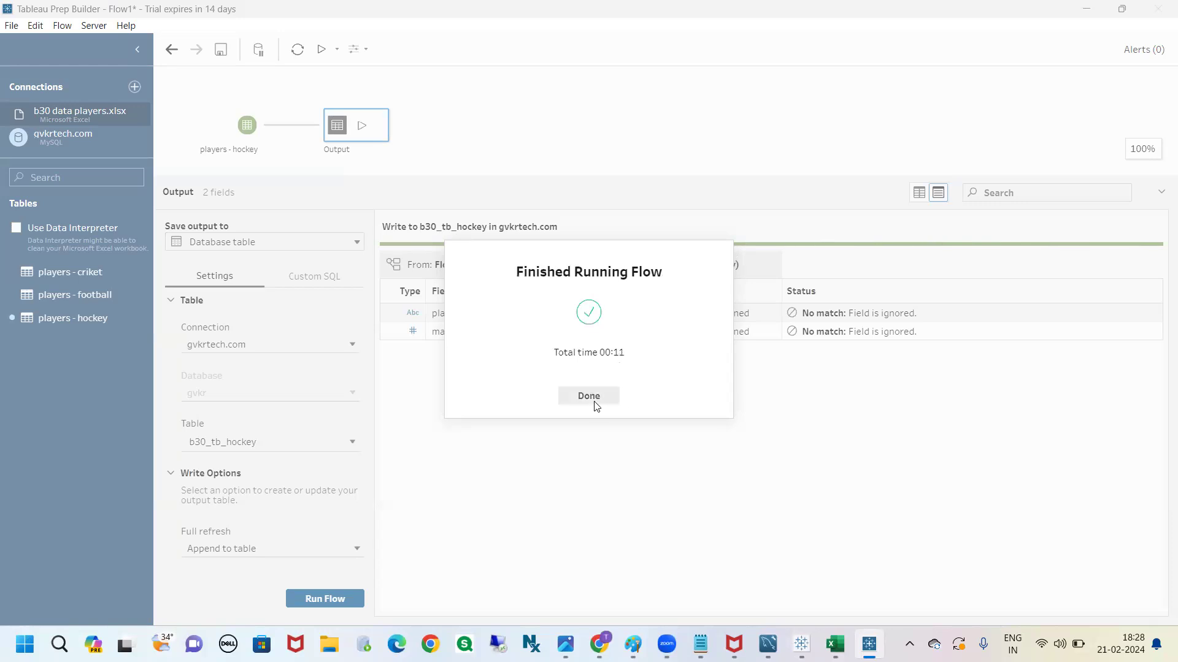
click(589, 397)
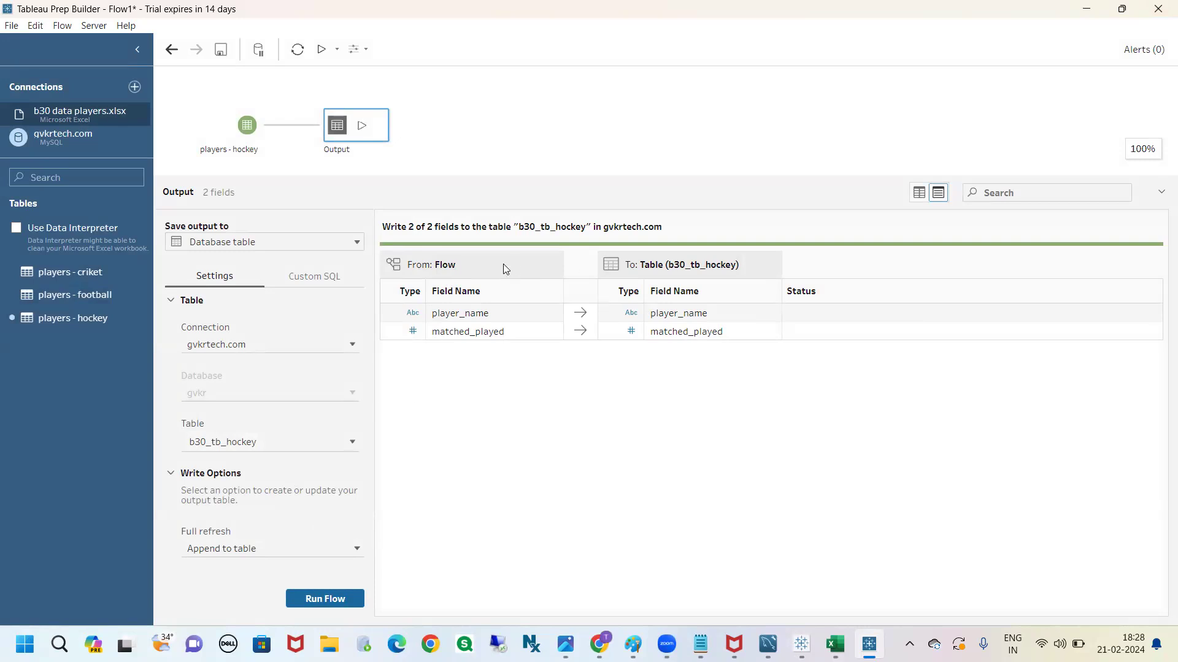
click(356, 551)
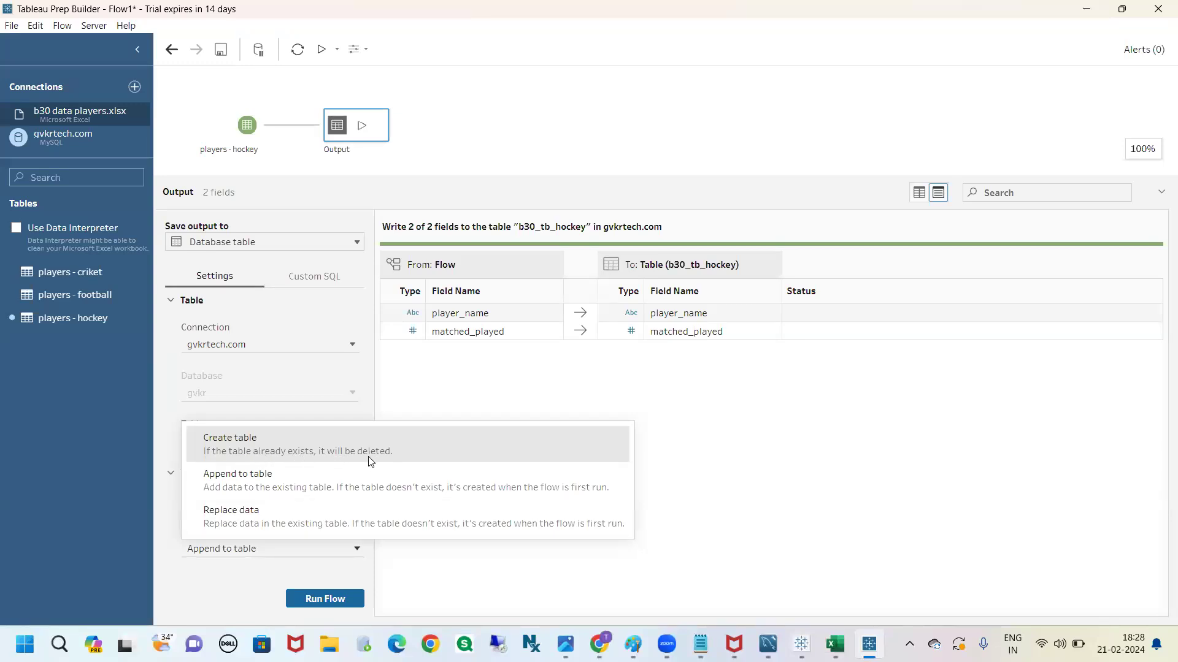
click(254, 585)
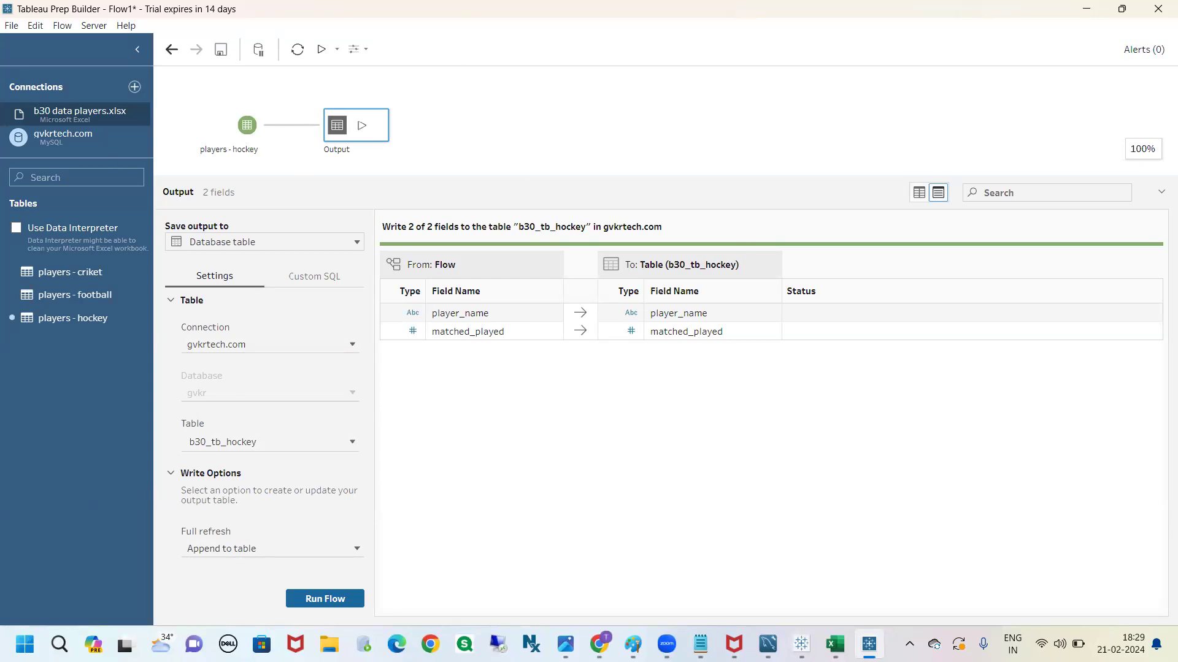
Switch to the Book2 workbook in Tableau, add a new worksheet and start a new MySQL data source
mouse_move(801, 644)
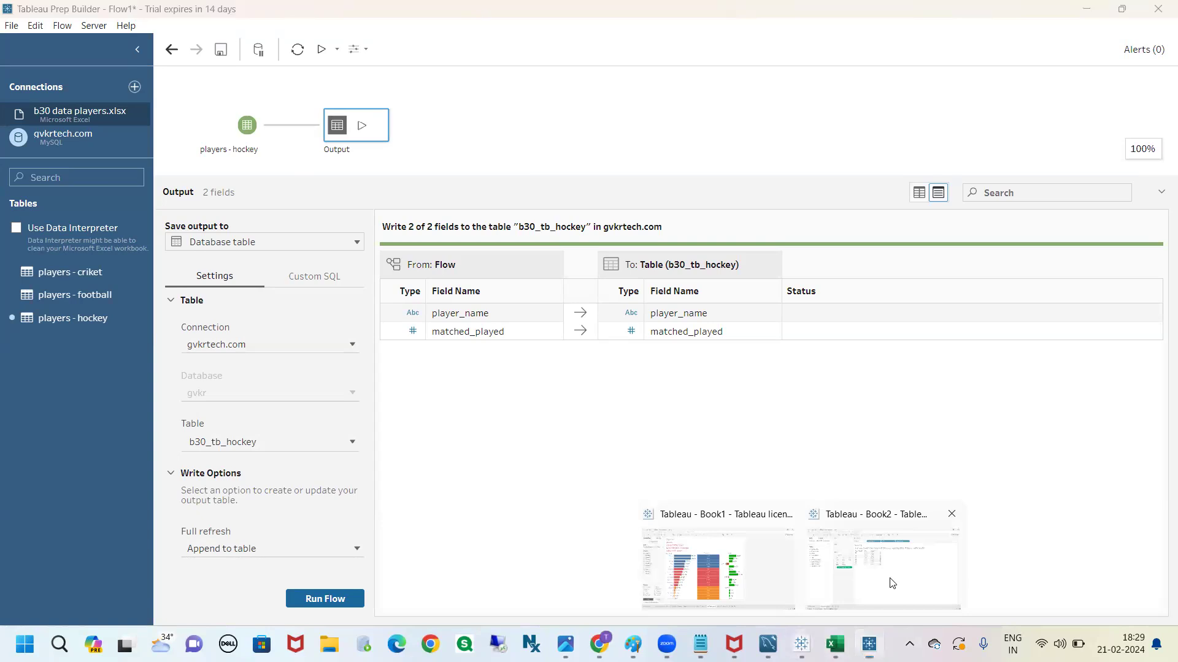
click(891, 583)
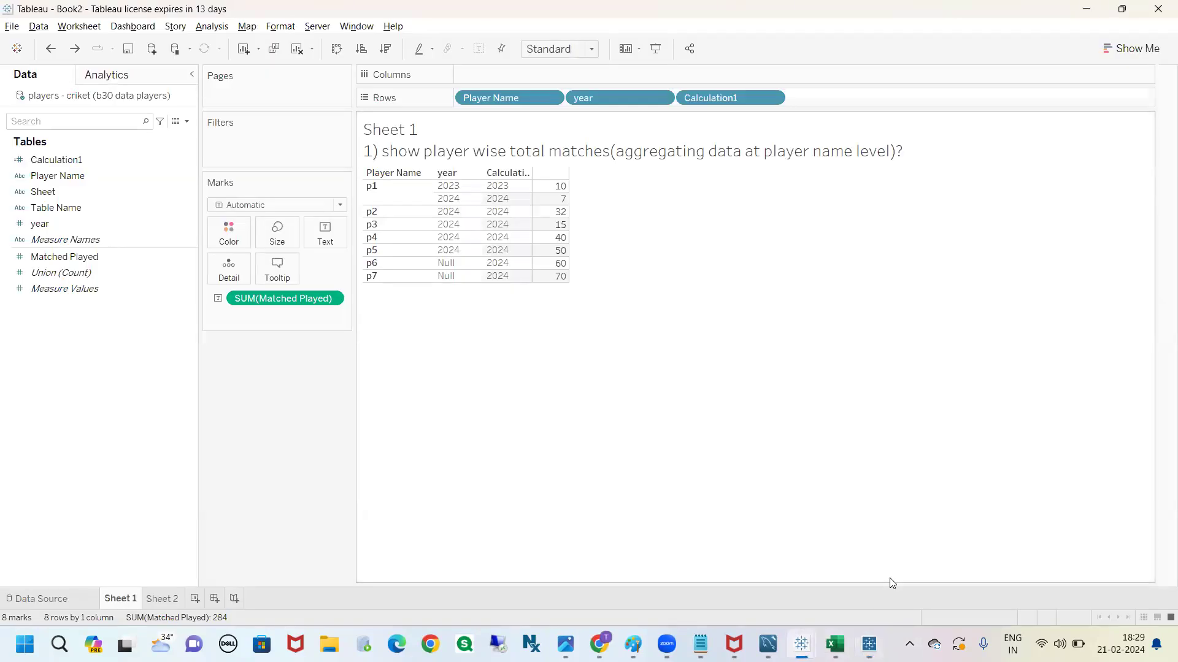
click(194, 599)
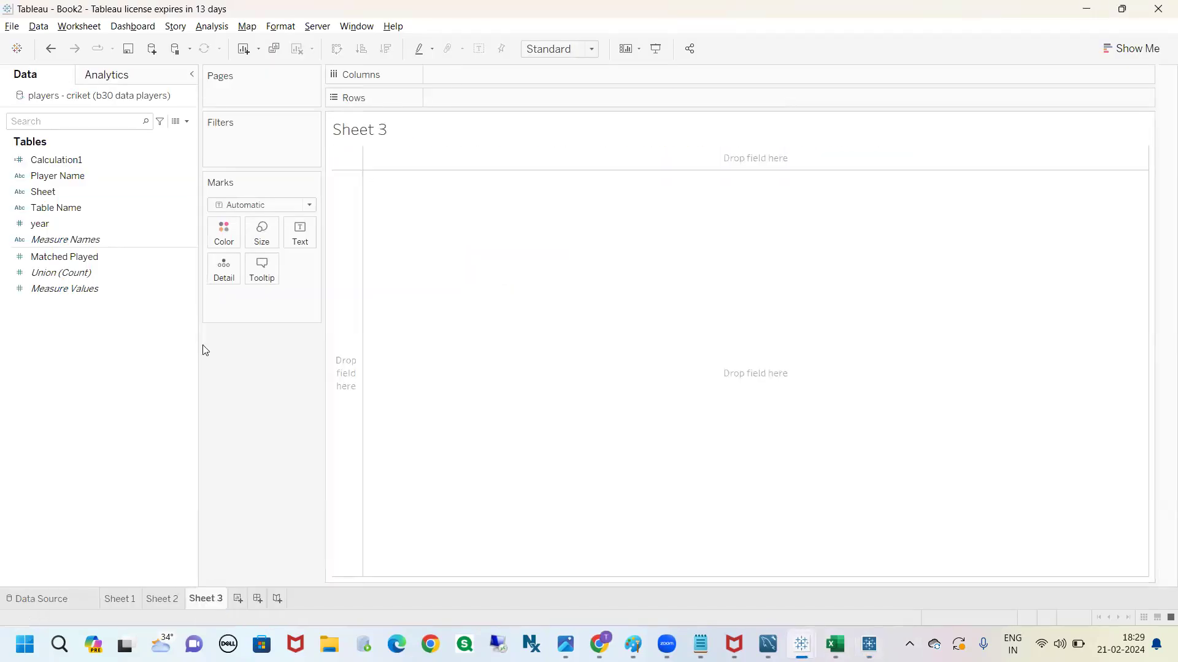
click(34, 27)
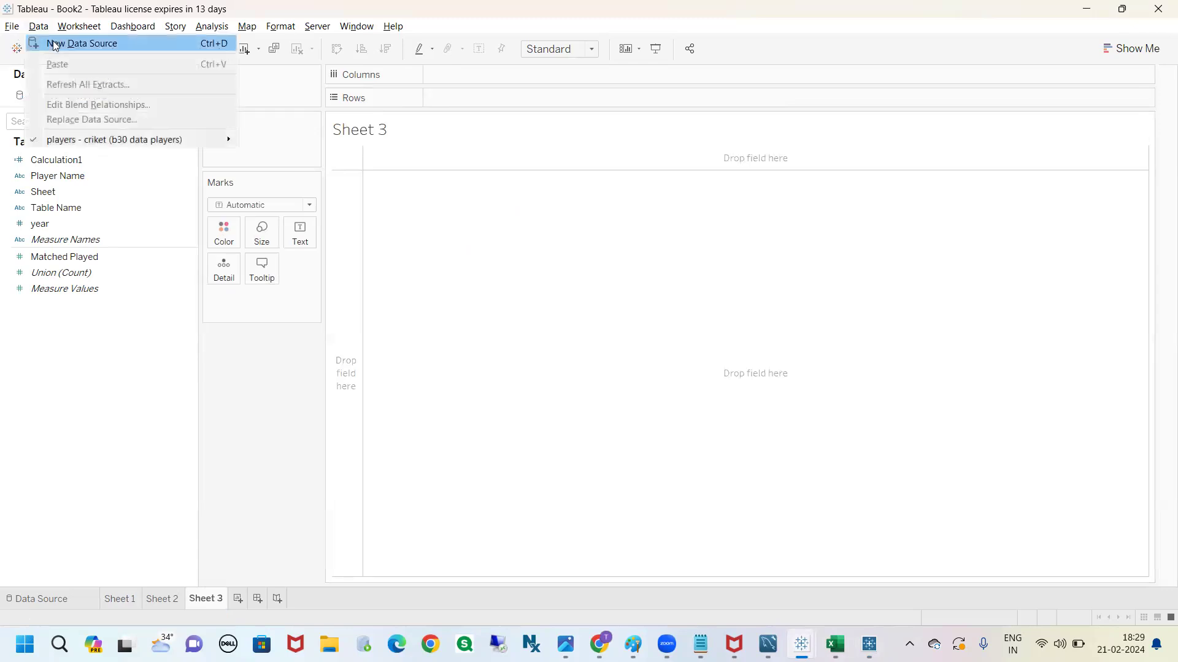
click(54, 44)
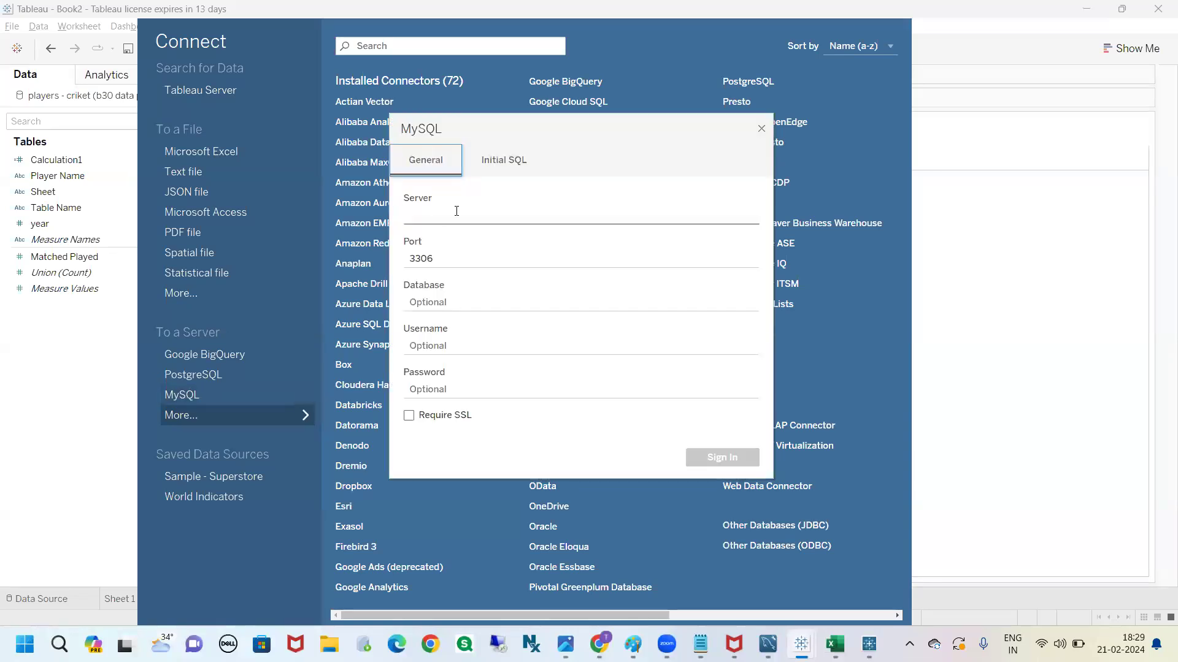
Enter gvkrtech.com as the MySQL server and gvkr as the database
click(457, 212)
text(gvkrtech)
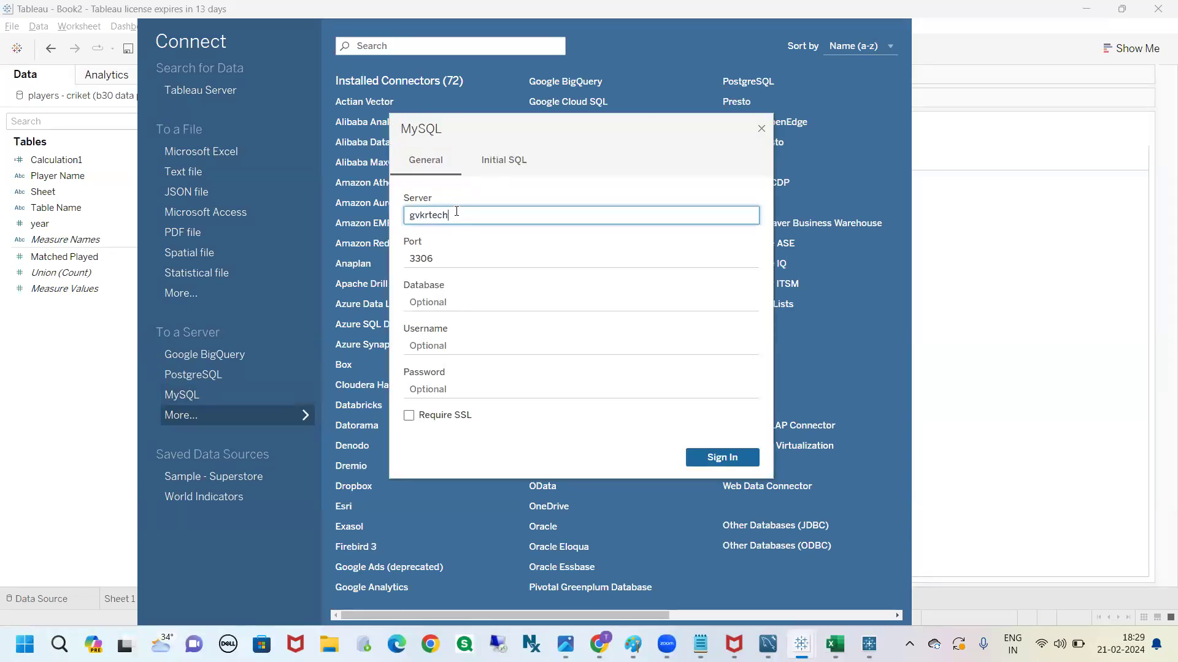
text(.com)
click(461, 303)
text(gvkr)
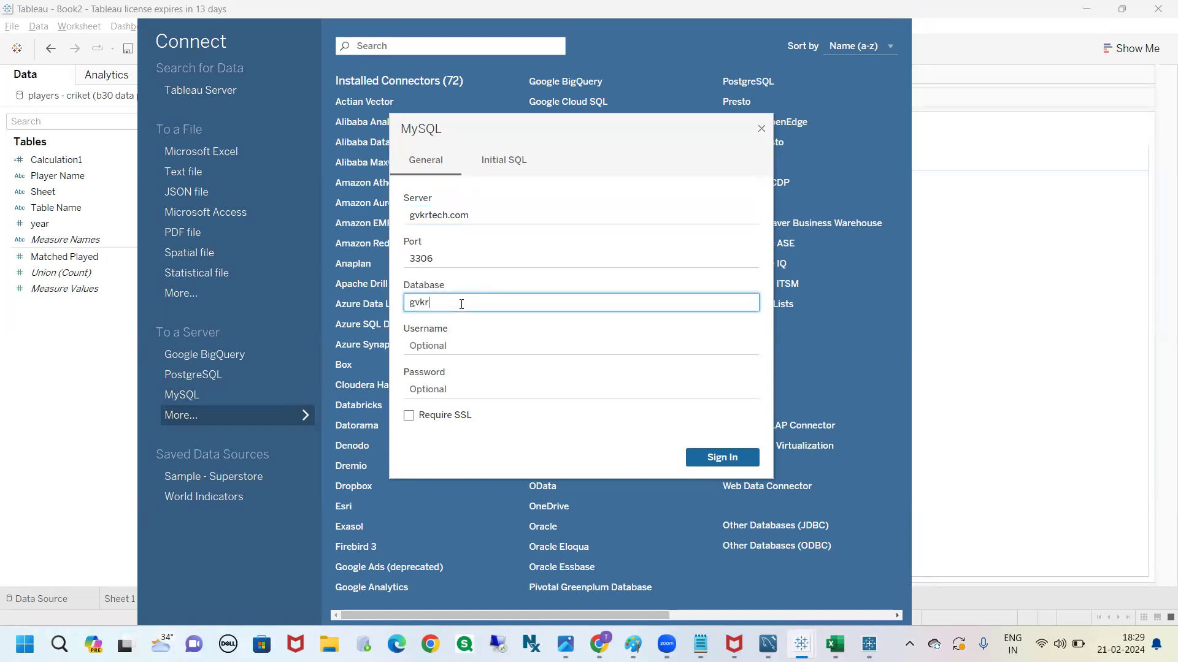
Enter the MySQL account's username and password and sign in to the server
click(461, 340)
text(gvk)
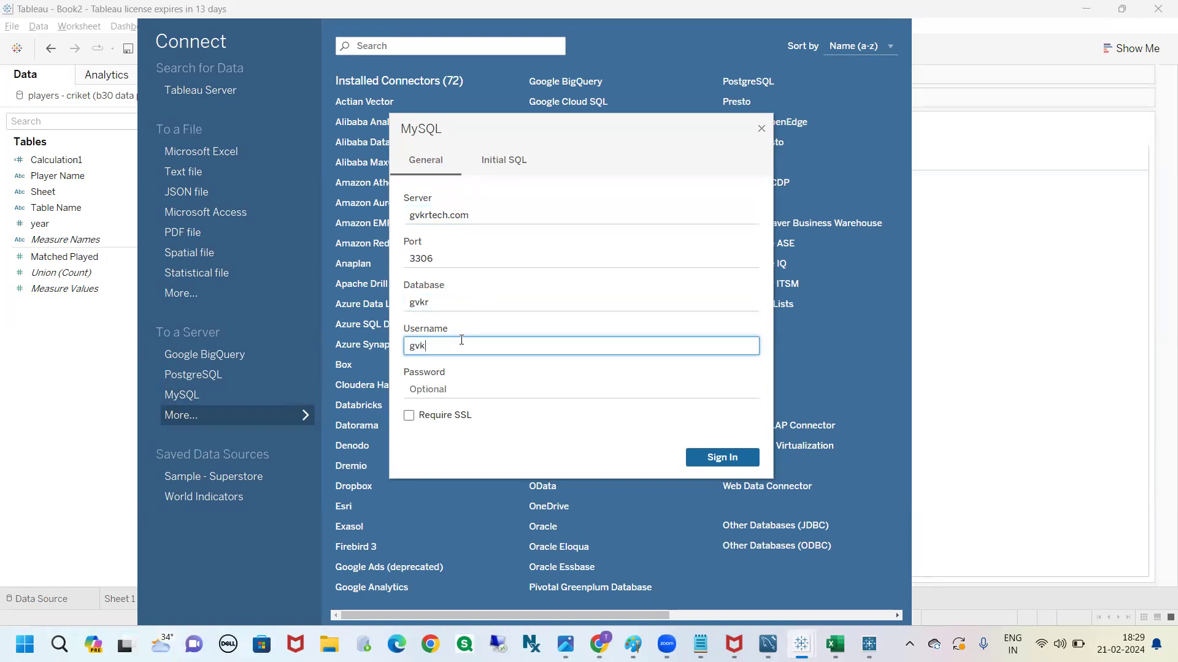
text(rtableau)
click(469, 392)
text(•••)
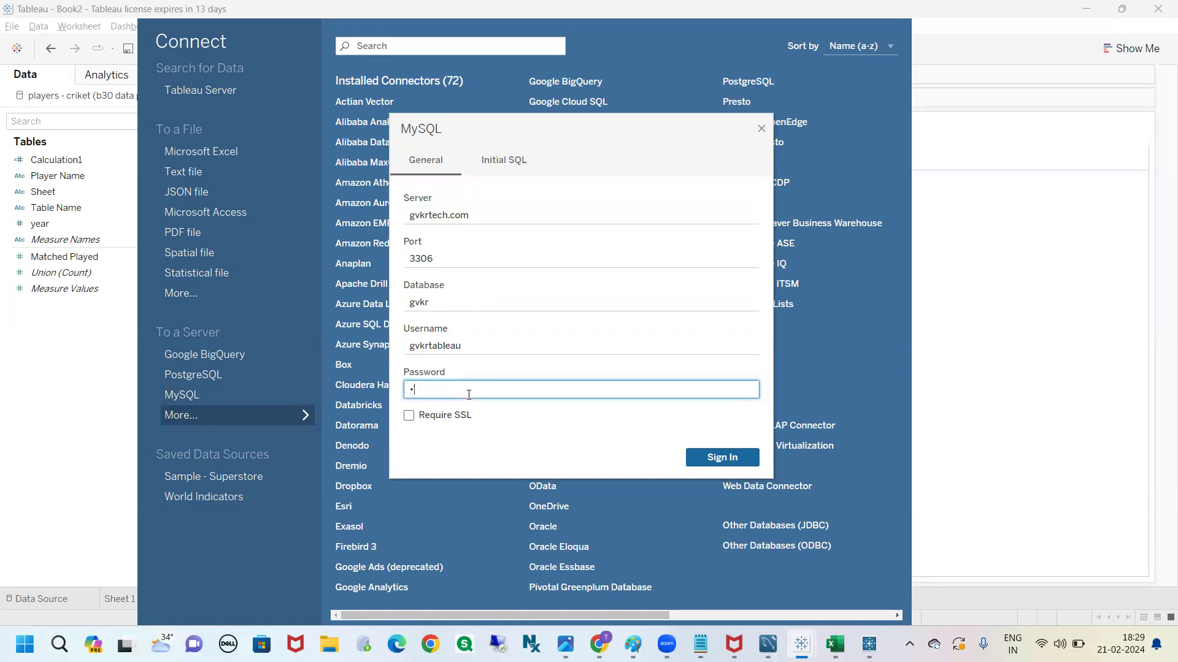
text(•••••••••)
click(716, 460)
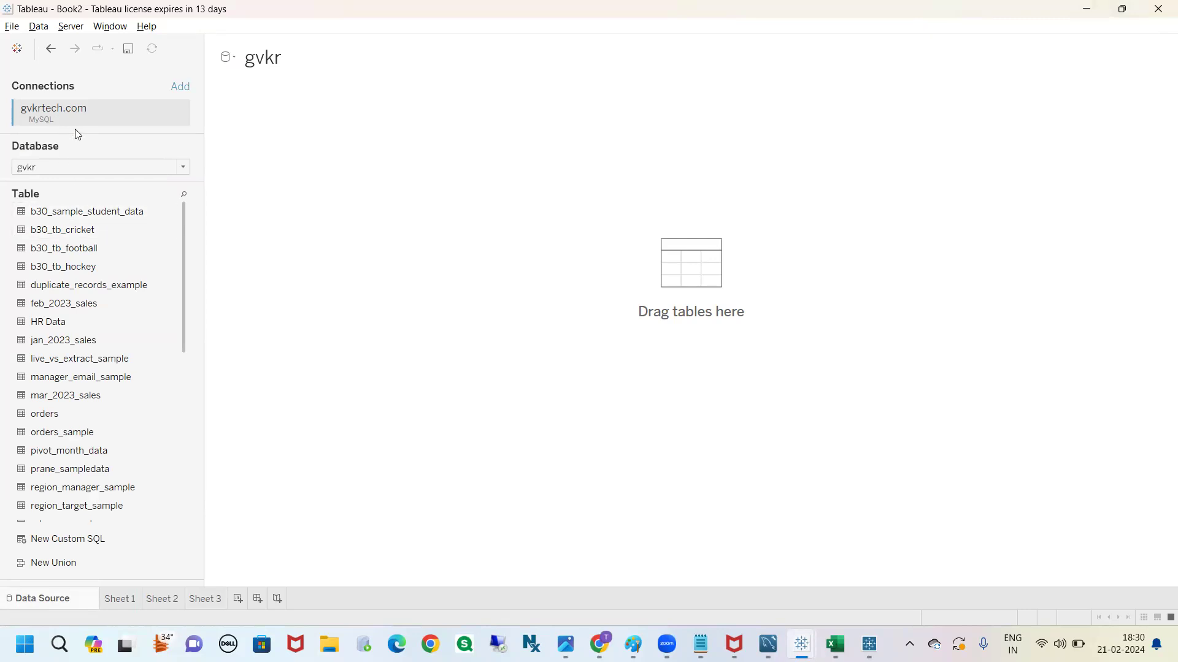
mouse_move(58, 125)
mouse_down()
mouse_move(94, 129)
mouse_move(3, 93)
mouse_move(100, 103)
mouse_up()
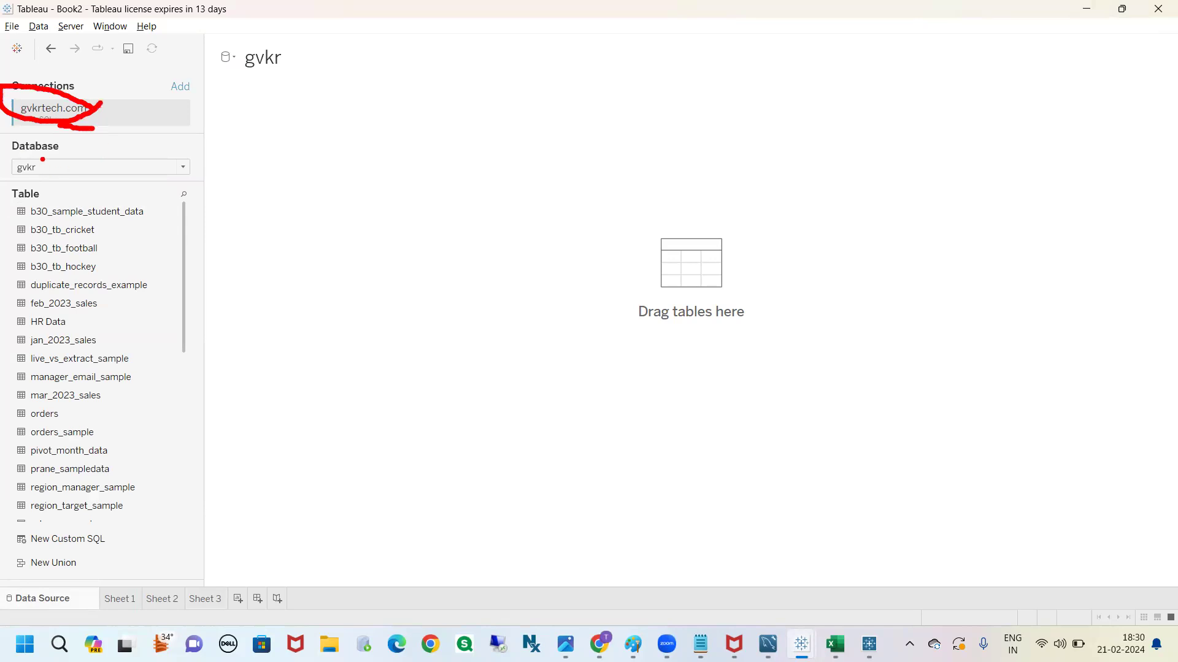
drag(52, 173, 93, 166)
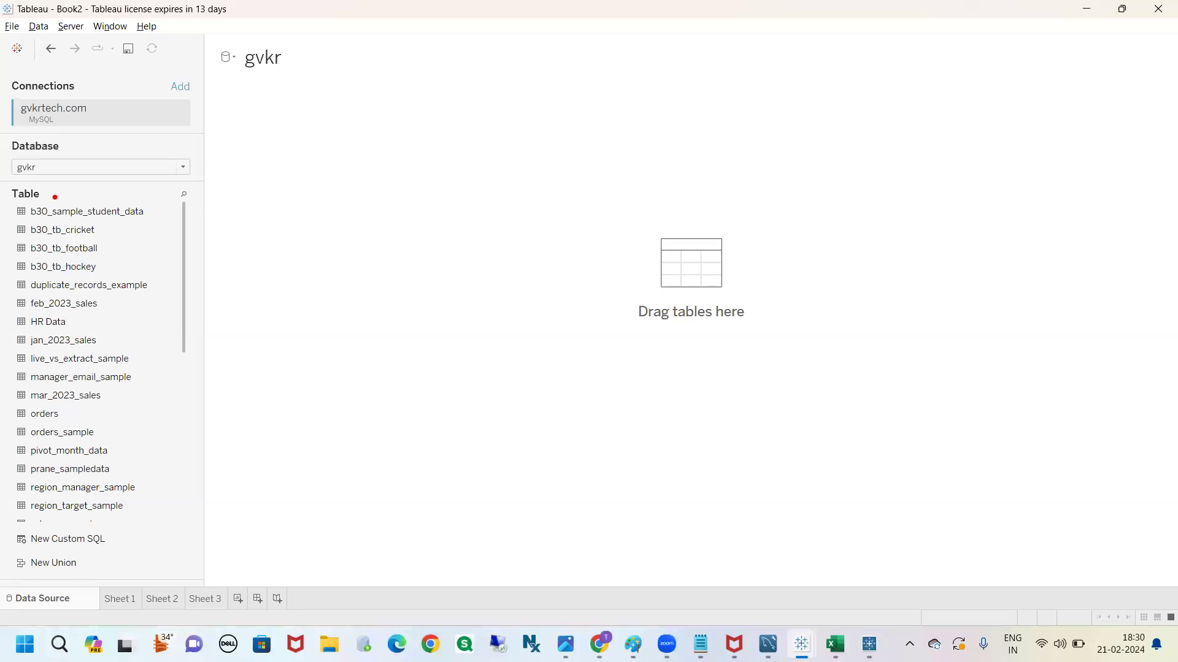
mouse_move(100, 228)
mouse_down()
mouse_move(126, 227)
mouse_move(118, 261)
mouse_up()
drag(108, 542, 133, 518)
drag(78, 560, 123, 562)
drag(47, 557, 103, 574)
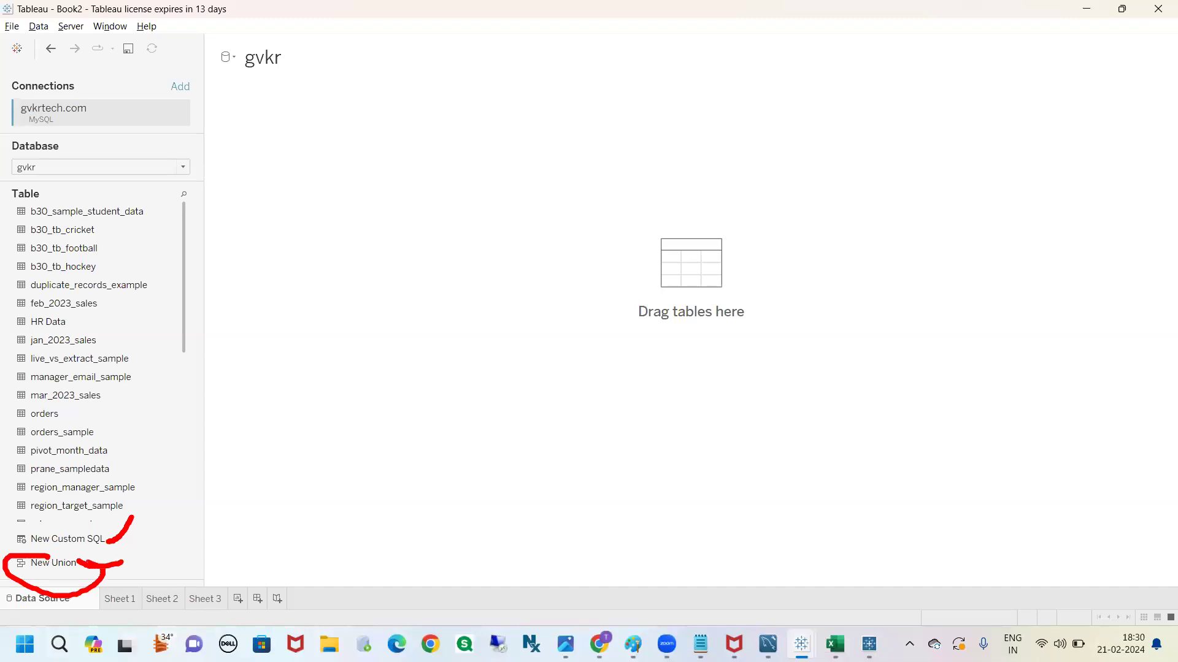
key(Escape)
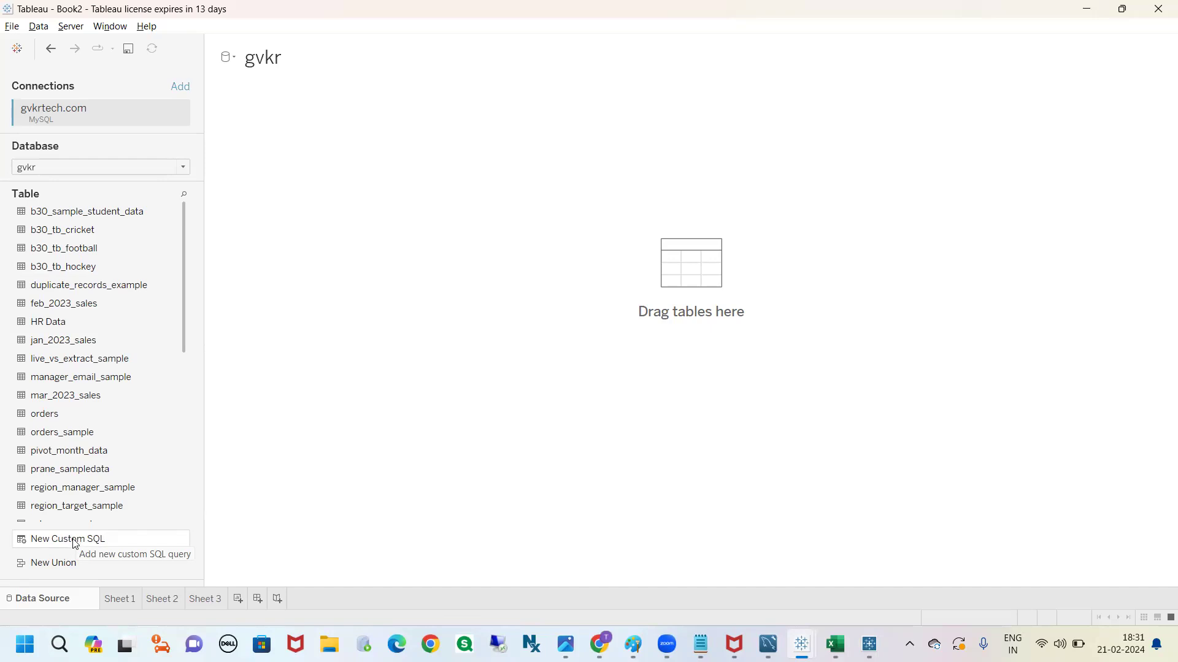
Try a manual union of the b30_tb_cricket, b30_tb_football and b30_tb_hockey tables and close it without applying
click(60, 565)
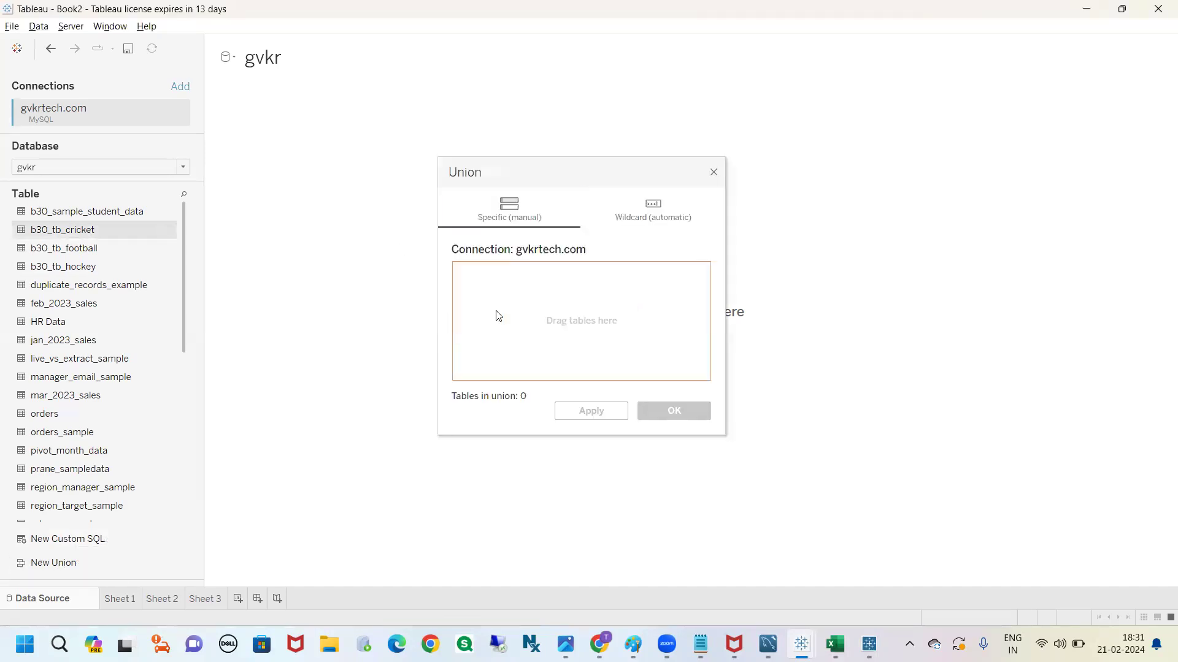
drag(498, 316, 498, 316)
drag(95, 250, 482, 310)
drag(126, 271, 616, 293)
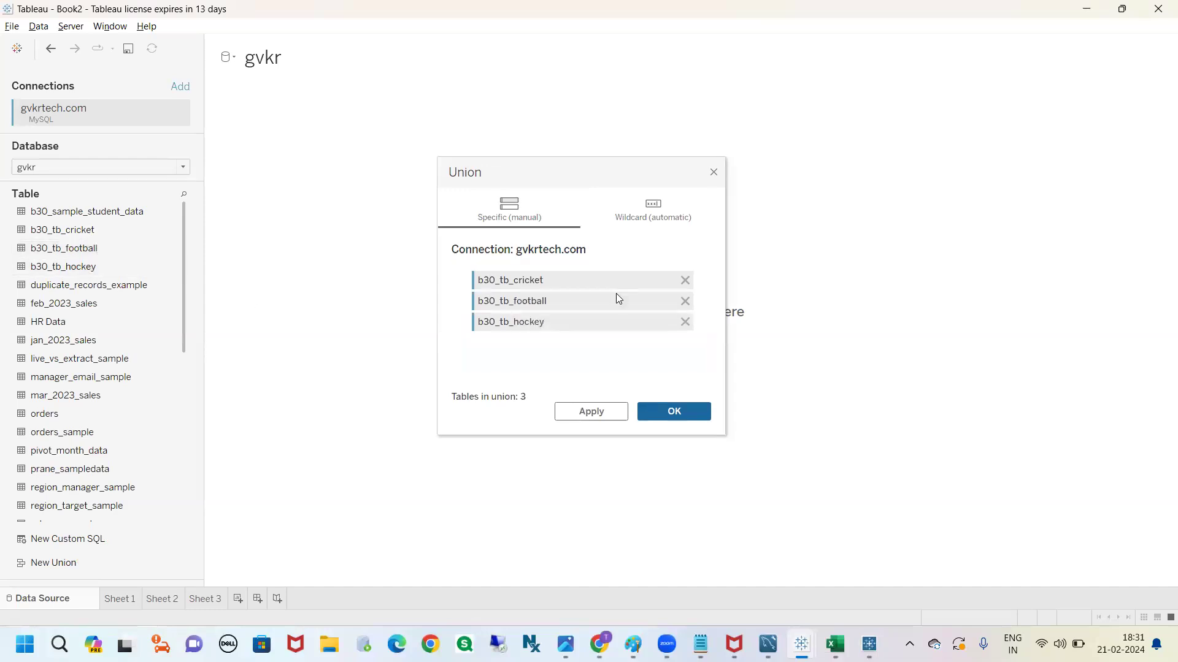
click(715, 174)
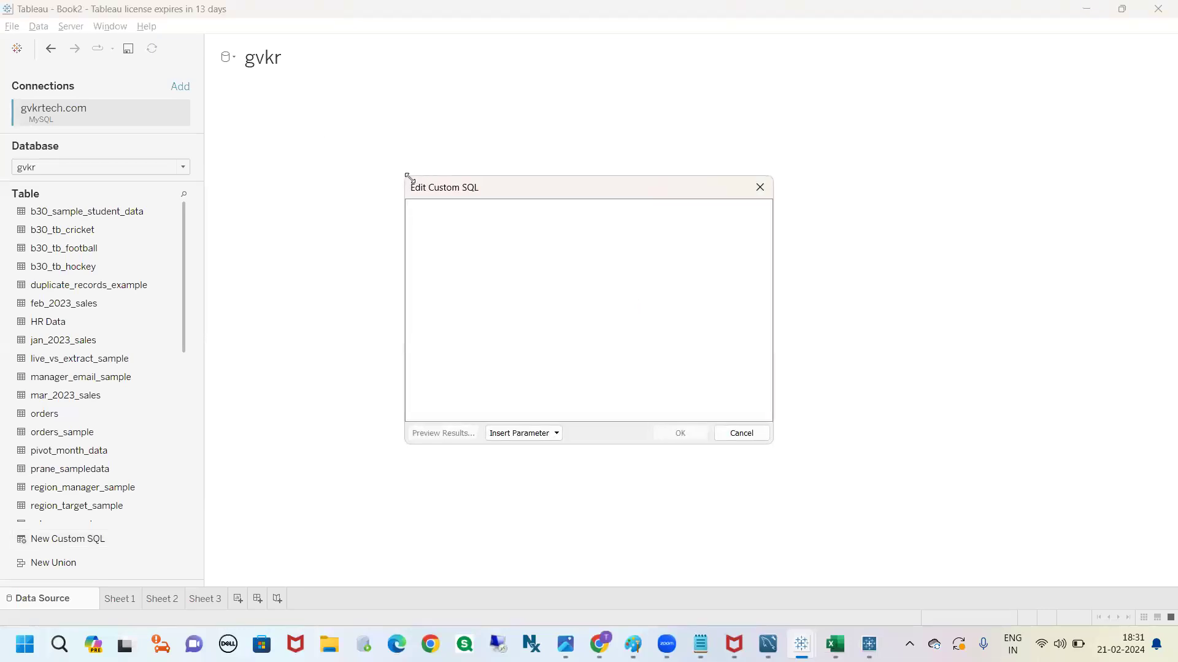
Open a new custom SQL query, enlarge its editor and write a select line followed by "from gvkr"
drag(409, 177, 311, 125)
text(s)
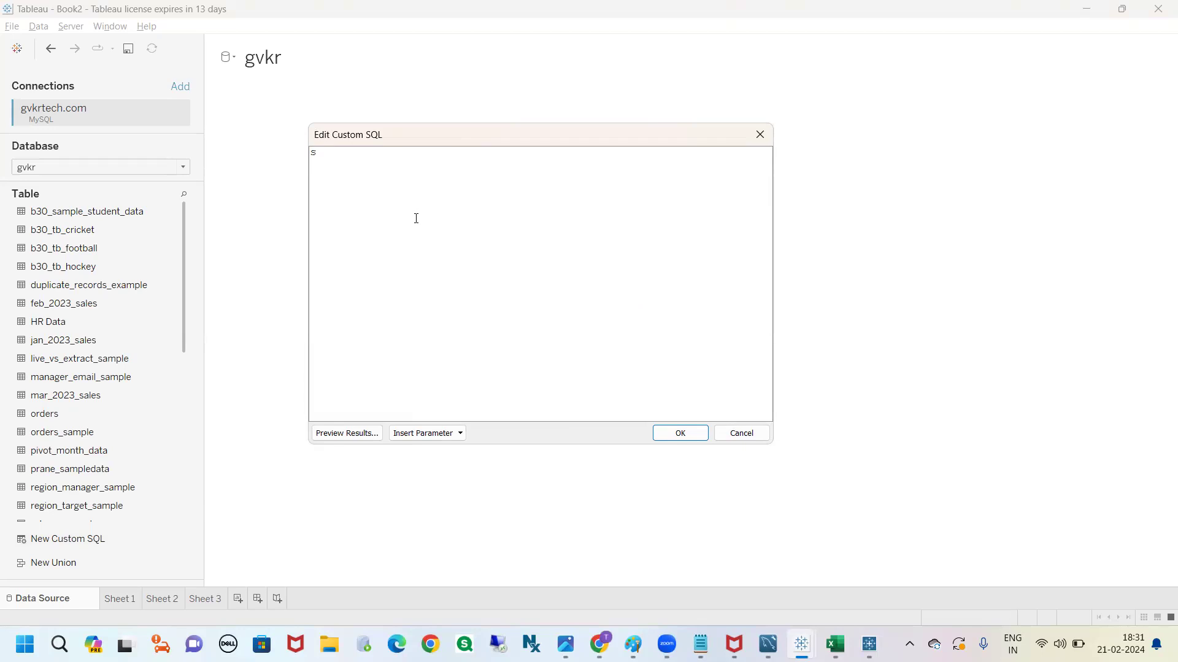
click(418, 224)
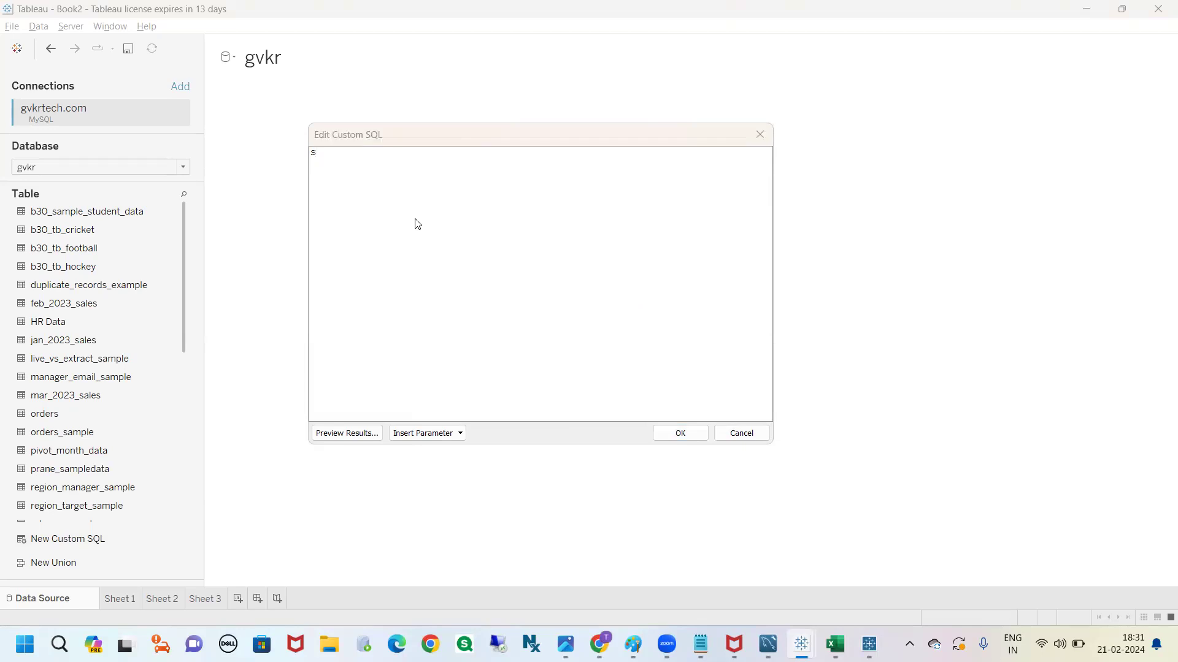
click(889, 240)
text(elect)
drag(357, 153, 311, 151)
click(368, 151)
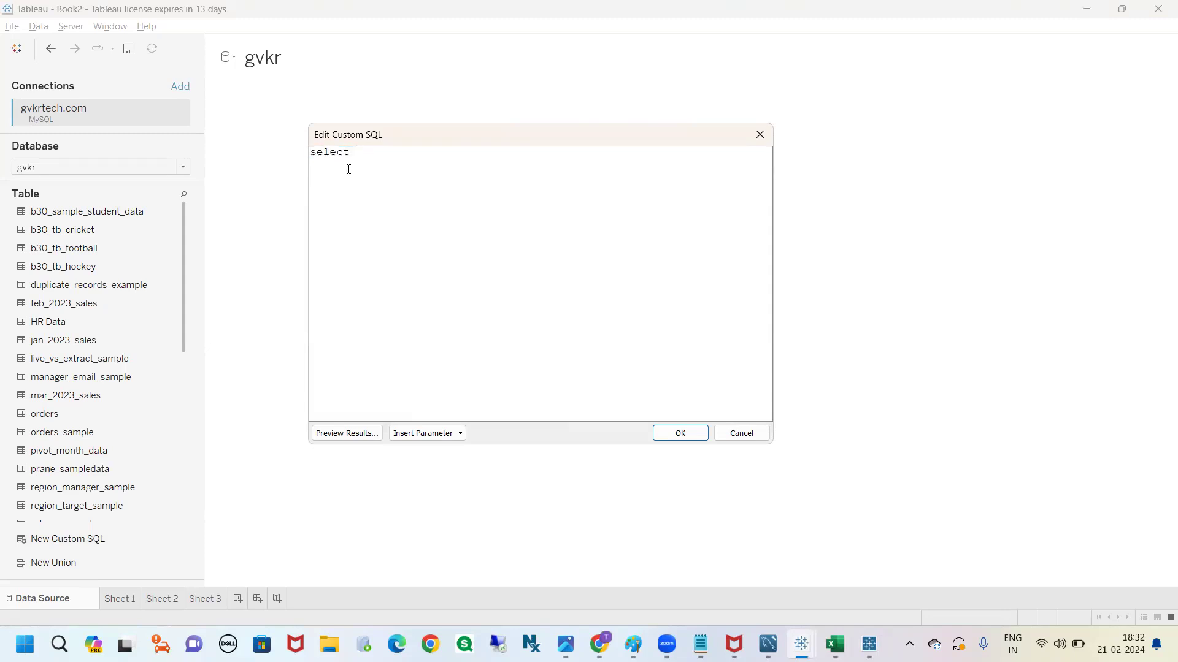
key(Return)
text(from)
drag(341, 165, 303, 152)
click(371, 168)
text(gvkr)
drag(95, 232, 106, 231)
drag(17, 155, 19, 152)
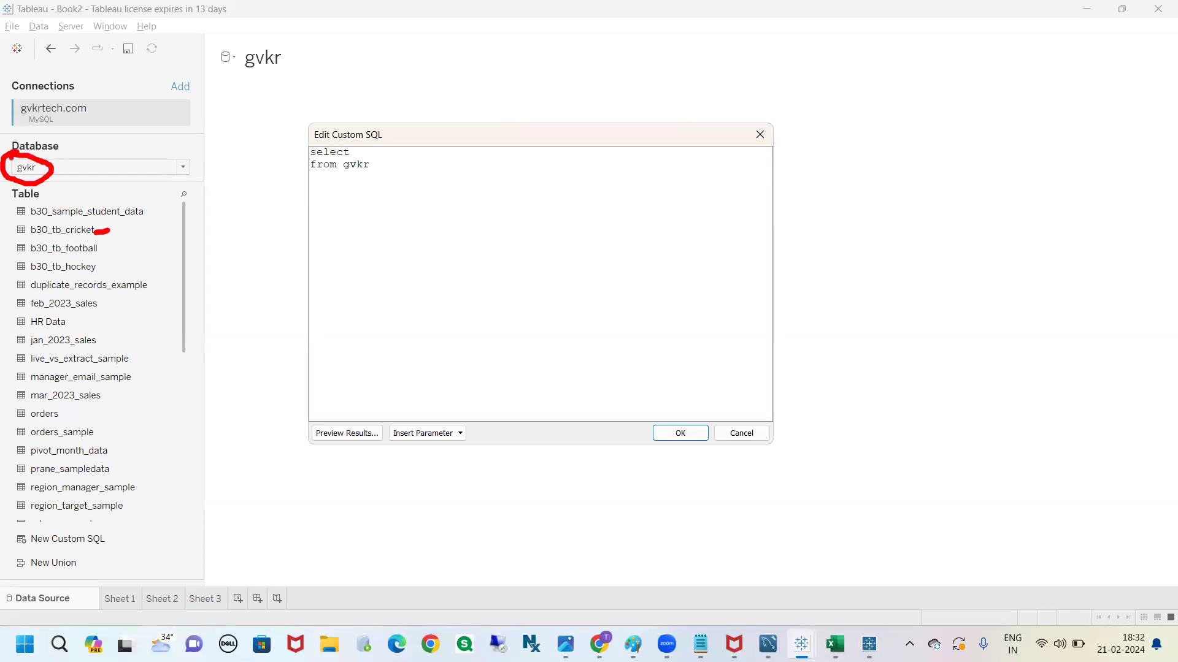
mouse_move(355, 170)
mouse_down()
mouse_move(356, 223)
mouse_move(344, 182)
mouse_move(359, 194)
mouse_up()
key(Escape)
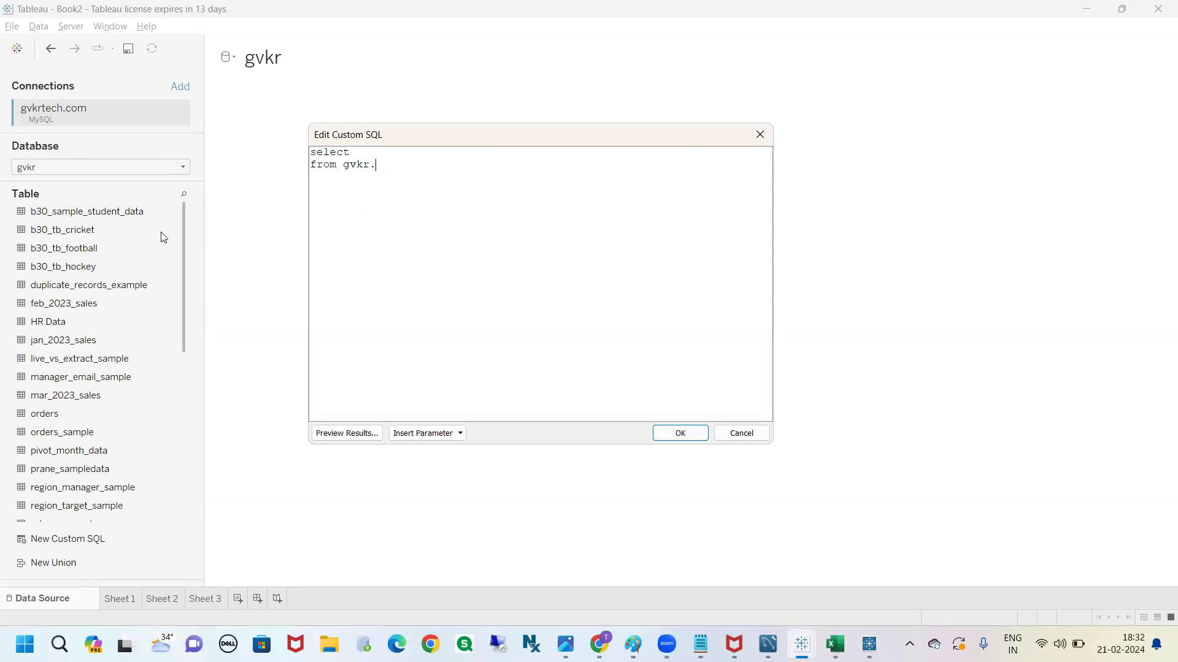
Complete the from clause as gvkr.b30_tb_cricket and add UNION ALL below it, separated by a blank line
text(b30_tb_cricket)
key(Return)
text(UNION ALL)
drag(471, 165, 310, 164)
click(359, 152)
drag(470, 163, 346, 171)
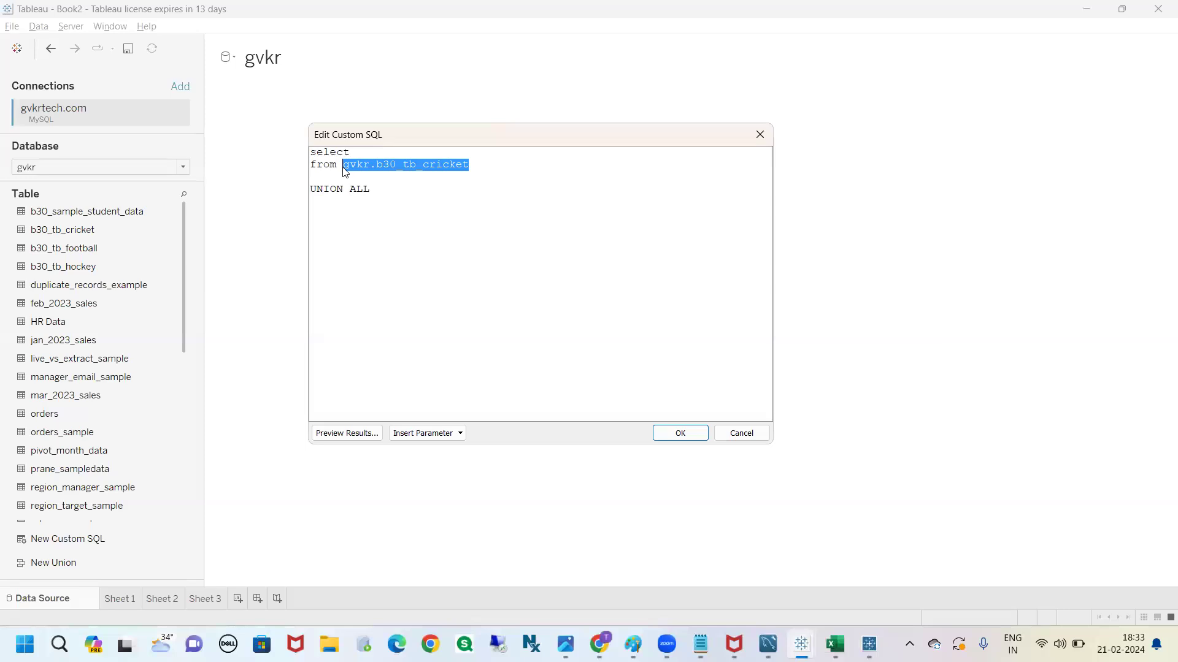
click(376, 151)
text(coumns)
key(BackSpace)
key(BackSpace)
key(BackSpace)
key(BackSpace)
key(BackSpace)
key(BackSpace)
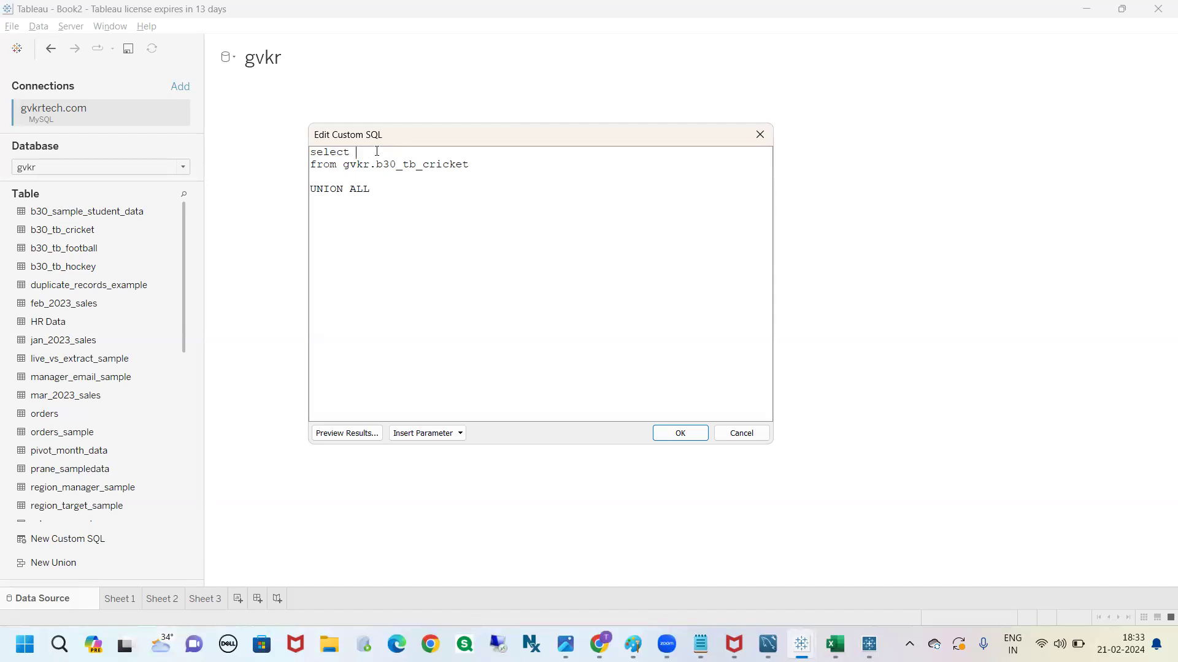
Make the cricket query select all columns with * from gvkr.b30_tb_cricket
drag(503, 168, 382, 164)
click(375, 148)
text(*)
drag(349, 152, 362, 152)
drag(470, 164, 347, 170)
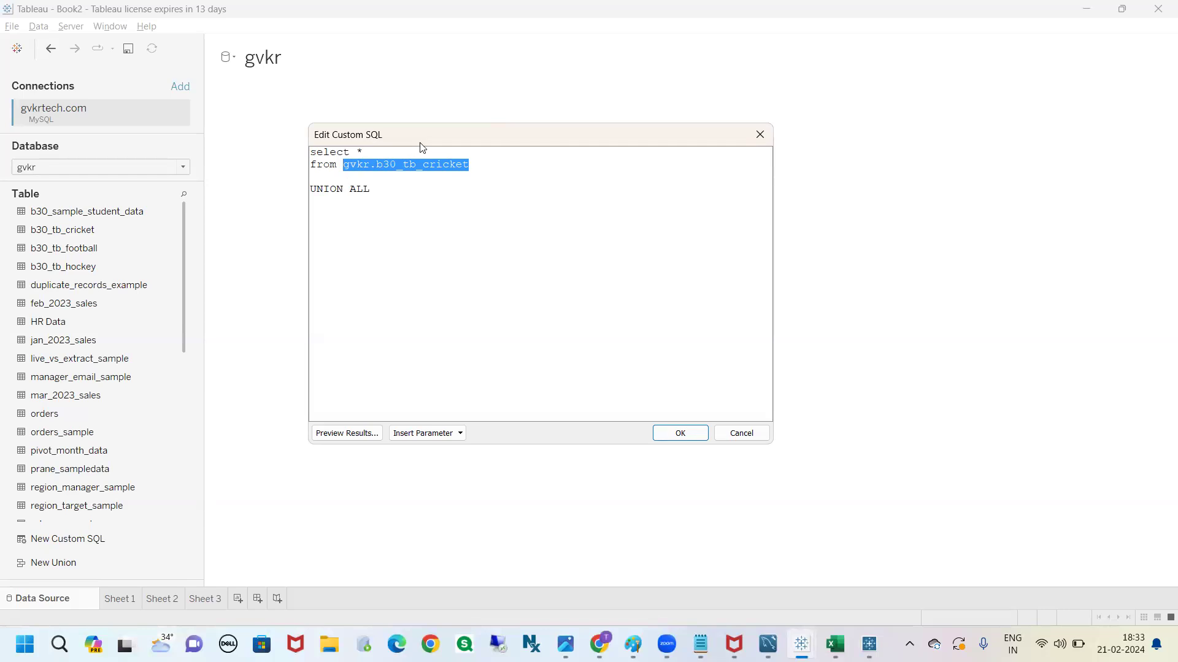
click(384, 149)
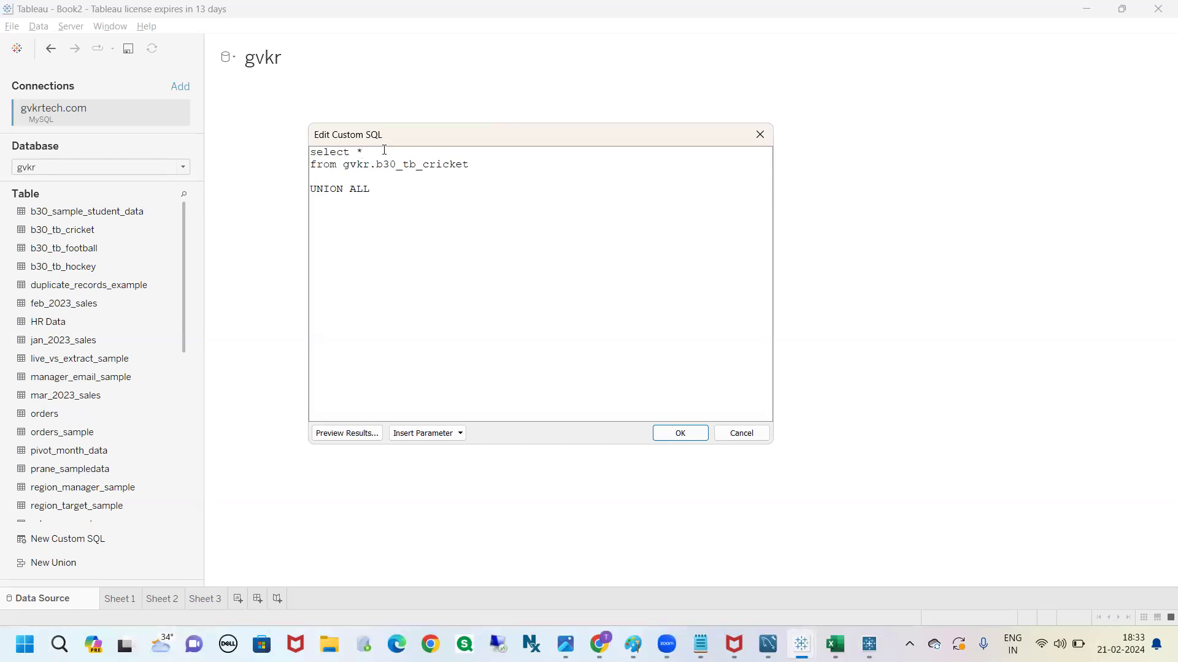
drag(469, 164, 310, 164)
click(374, 174)
drag(367, 152, 357, 152)
click(471, 165)
click(379, 151)
click(374, 190)
Duplicate the cricket query below UNION ALL and change the copy's table to gvkr.b30_tb_football
drag(475, 170, 300, 150)
key(ctrl+c)
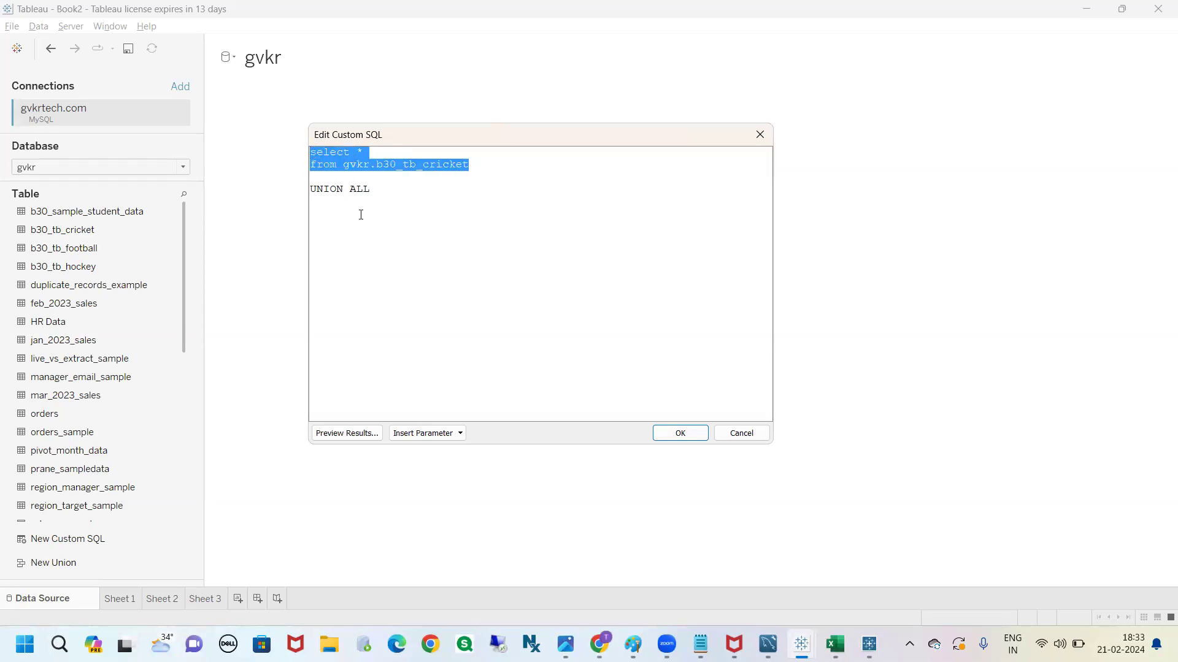
click(340, 222)
key(ctrl+v)
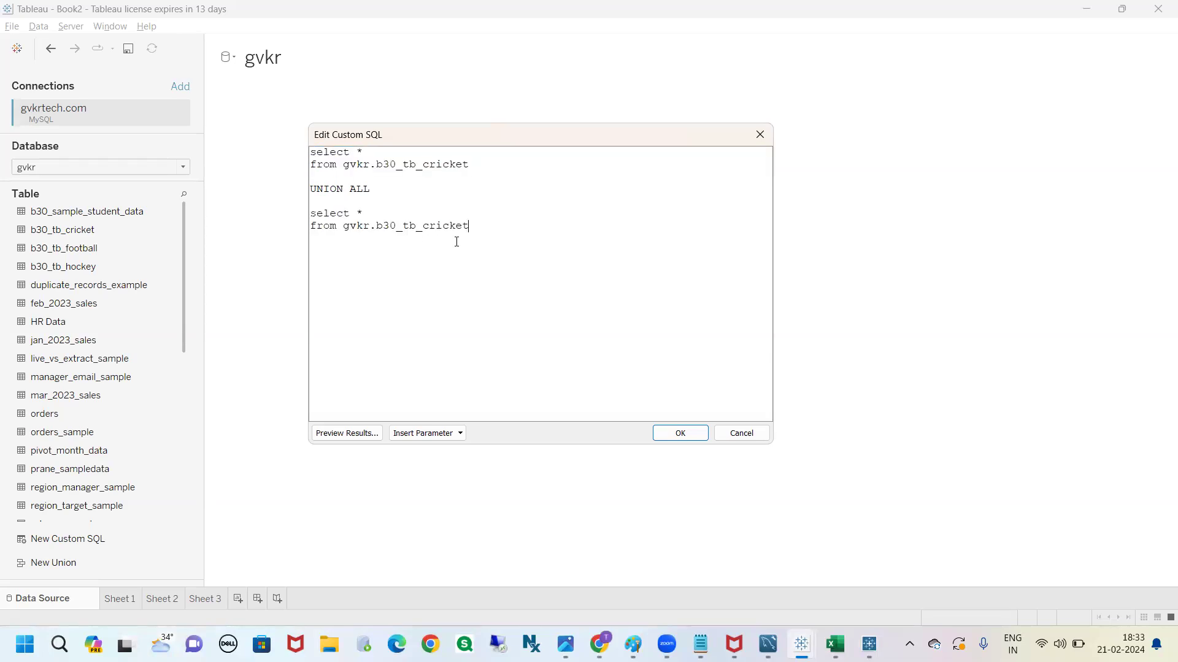
shift+click(424, 225)
text(football)
drag(481, 229, 310, 152)
click(490, 222)
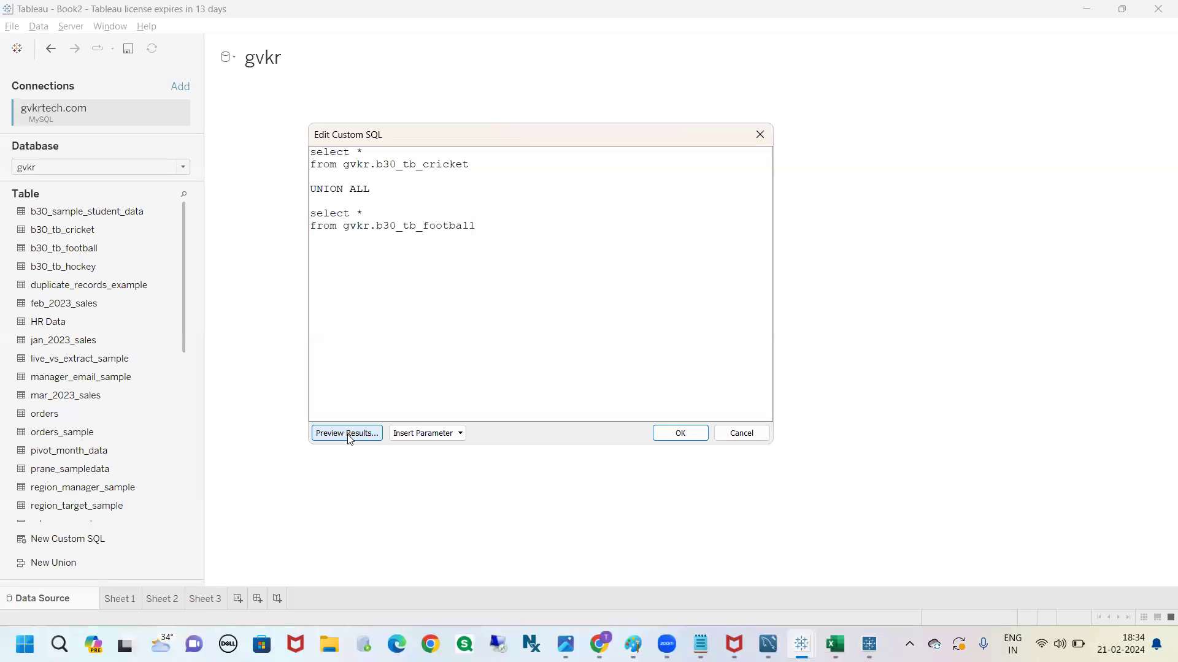
mouse_move(408, 422)
mouse_down()
mouse_move(376, 445)
mouse_move(471, 464)
mouse_move(384, 416)
mouse_up()
mouse_move(445, 440)
mouse_down()
mouse_move(538, 433)
mouse_move(529, 425)
mouse_move(532, 447)
mouse_move(508, 428)
mouse_up()
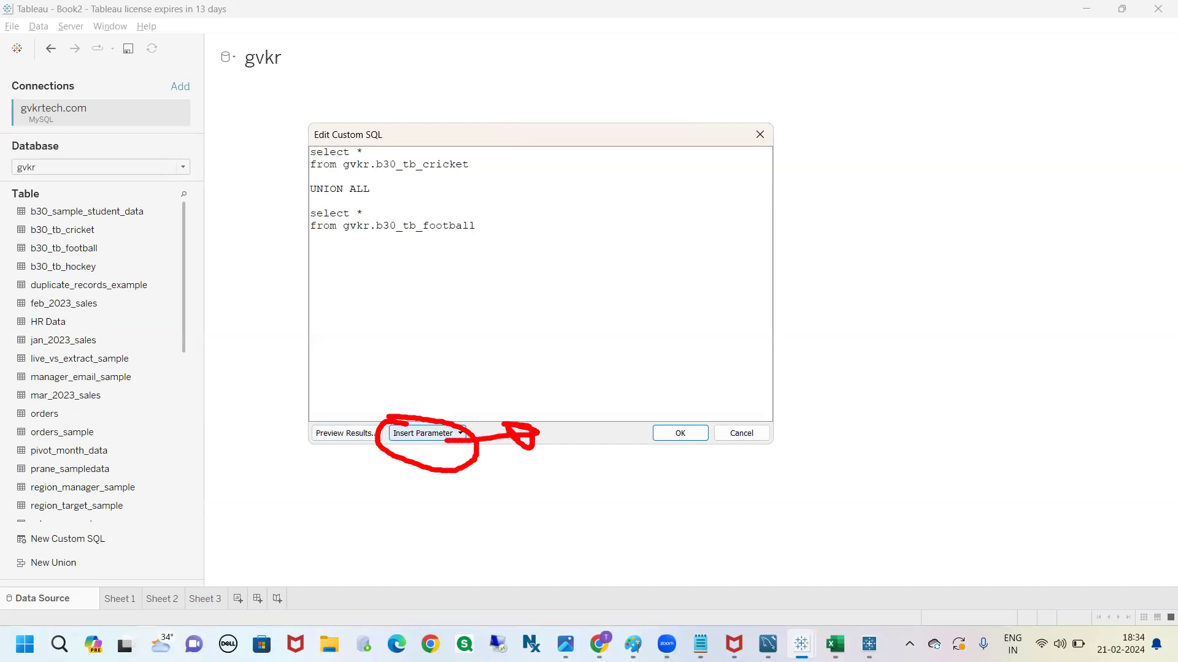
key(Escape)
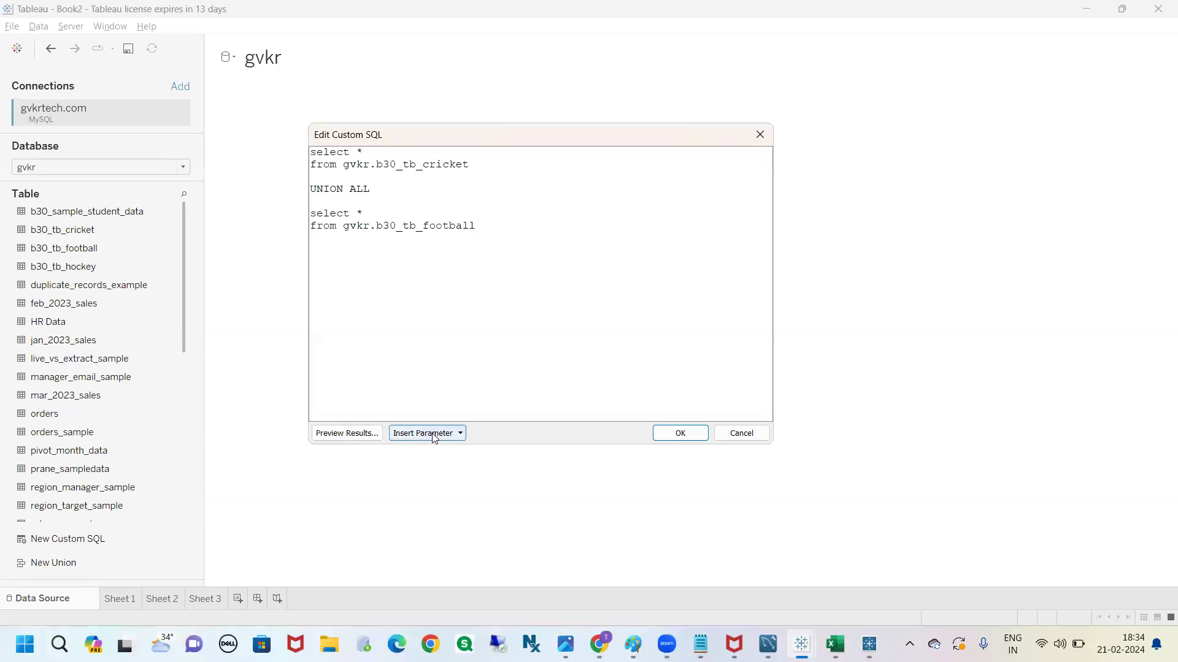
drag(476, 225, 310, 151)
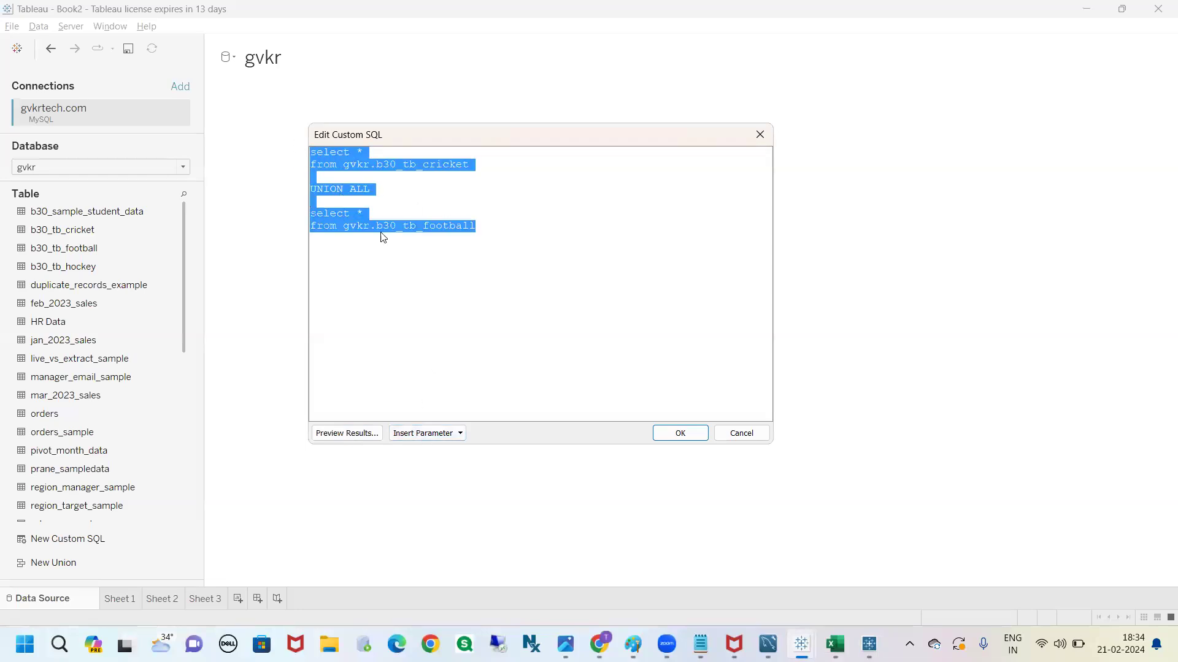
click(468, 344)
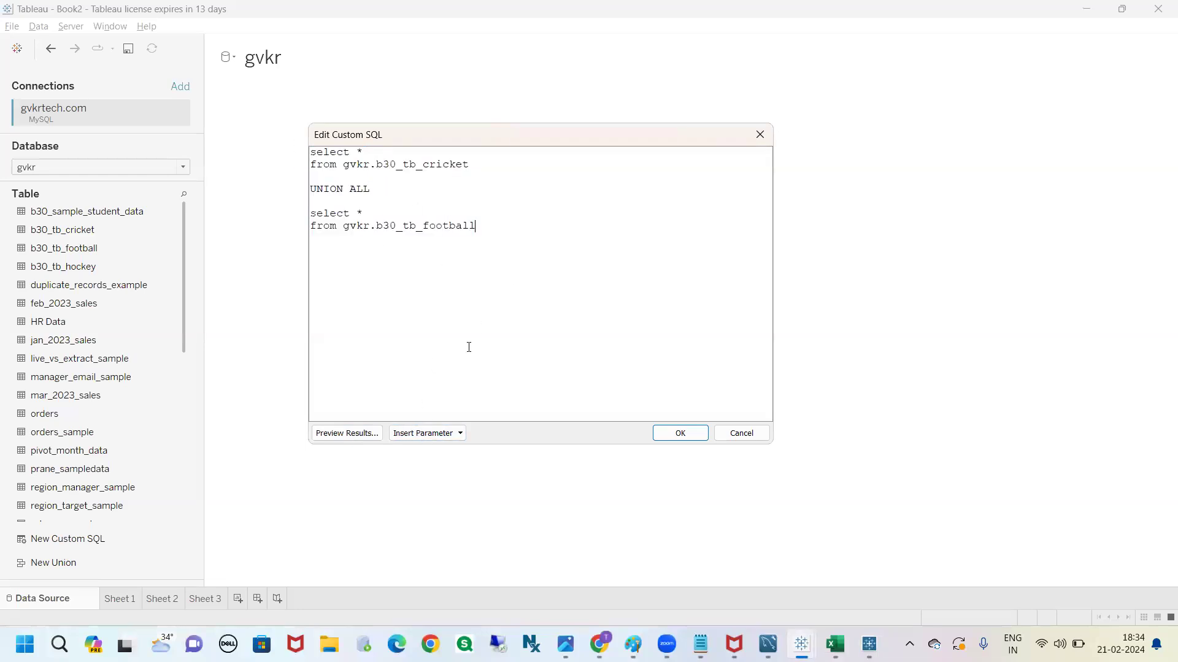
click(457, 434)
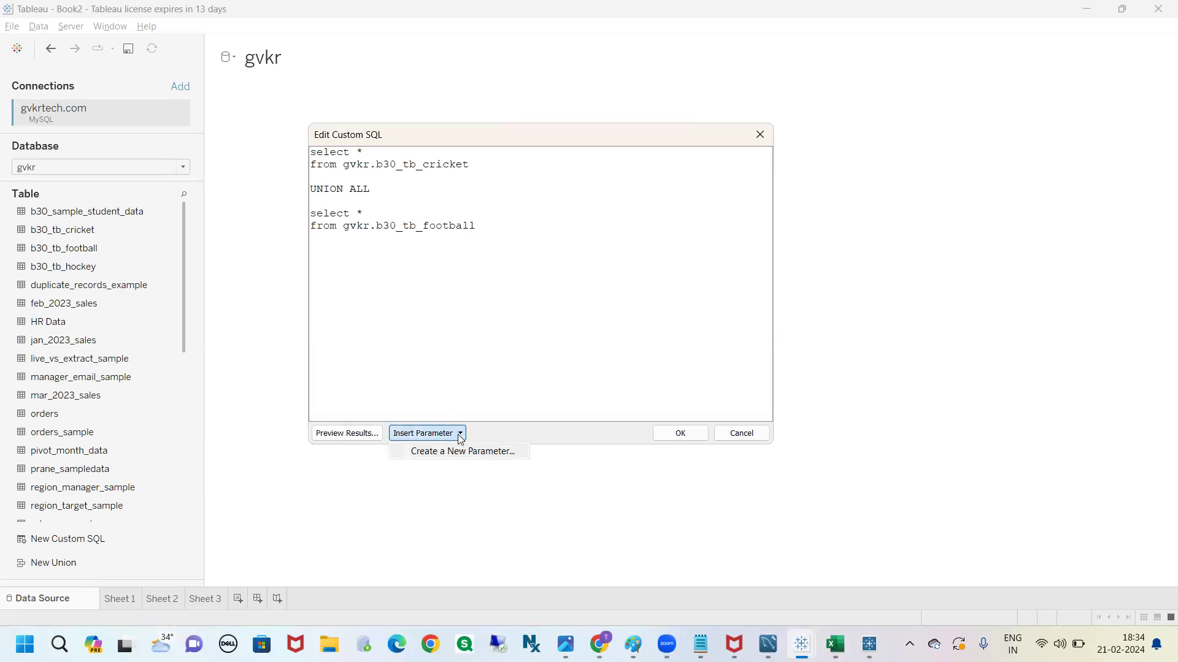
click(426, 354)
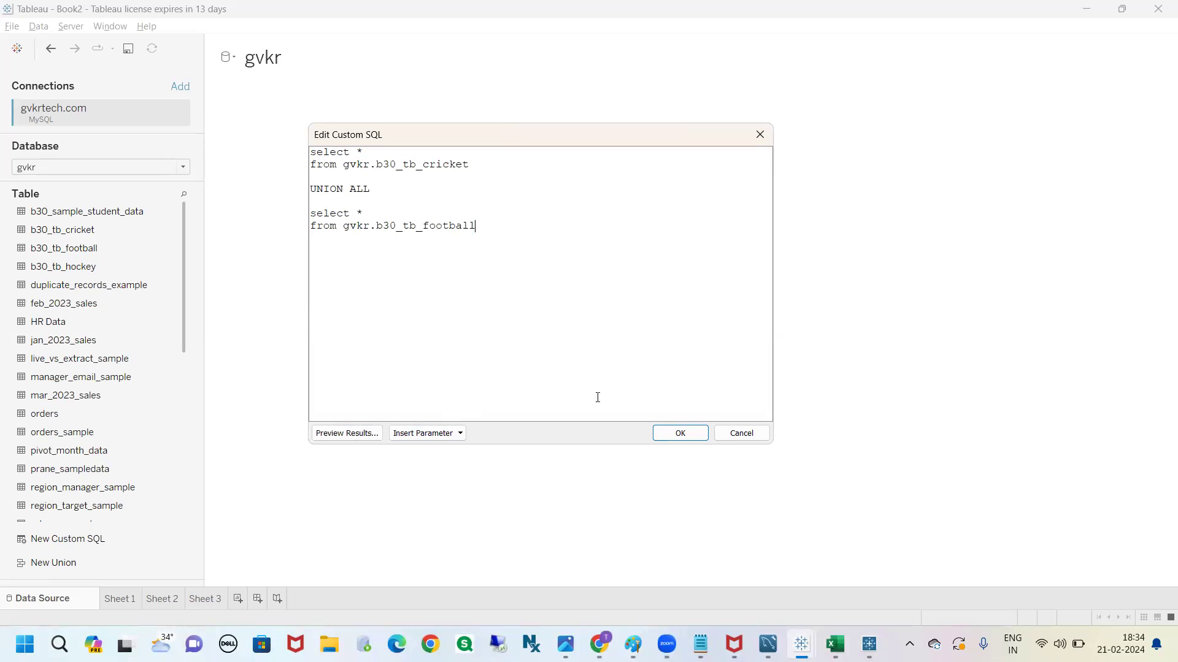
Apply the cricket and football union query, enlarge the data preview area and load its rows
click(676, 435)
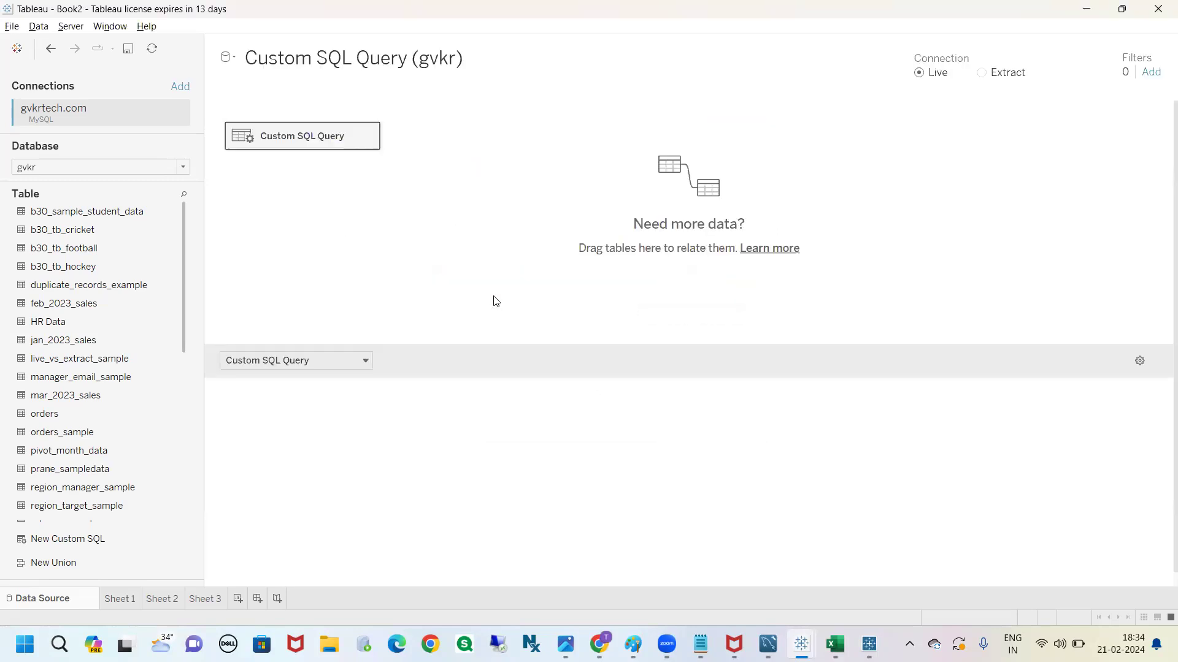
click(534, 396)
drag(441, 341, 410, 229)
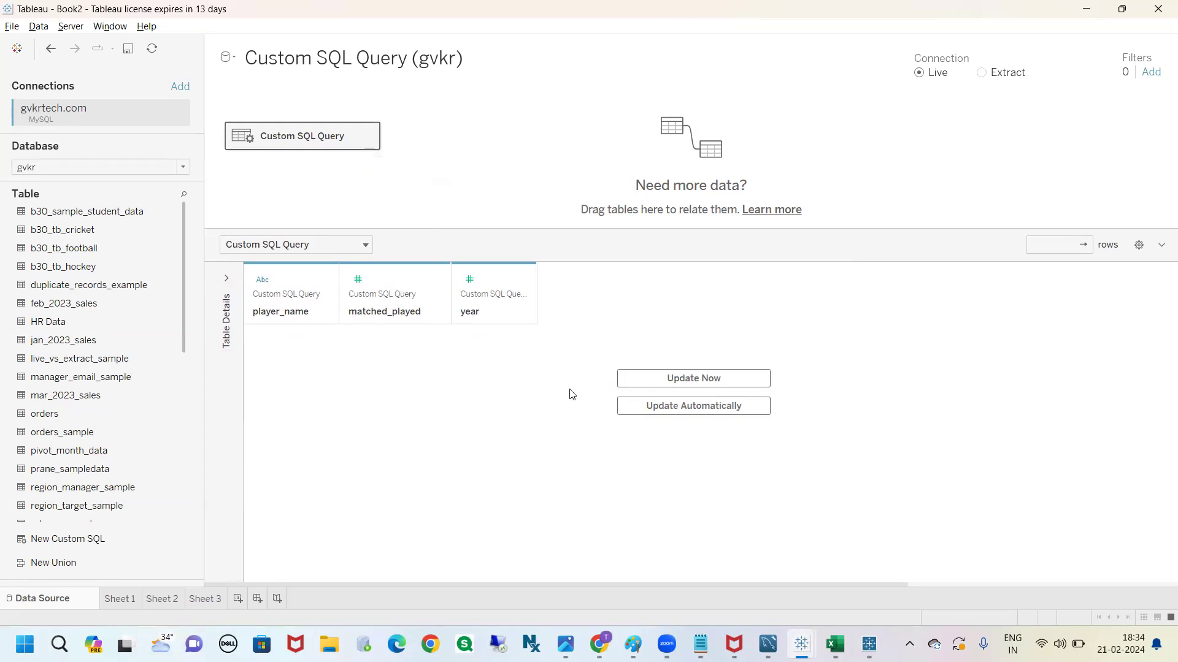
click(692, 378)
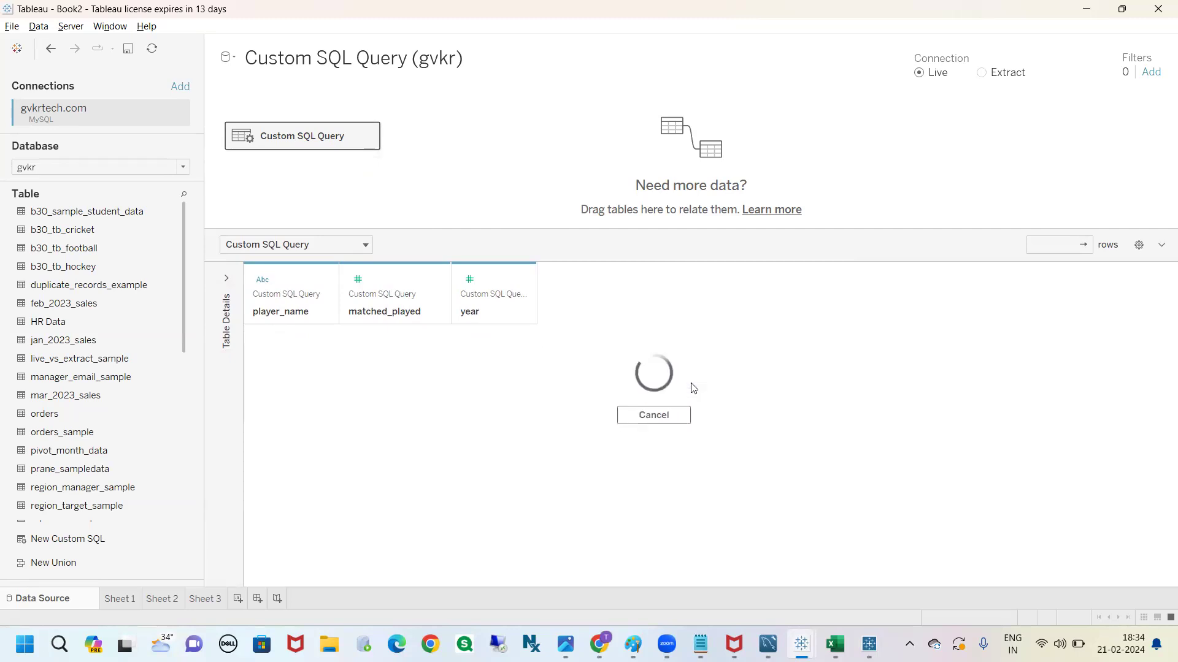
Examine the combined rows and the player_name, matched_played and year fields in the query preview
drag(298, 351, 482, 495)
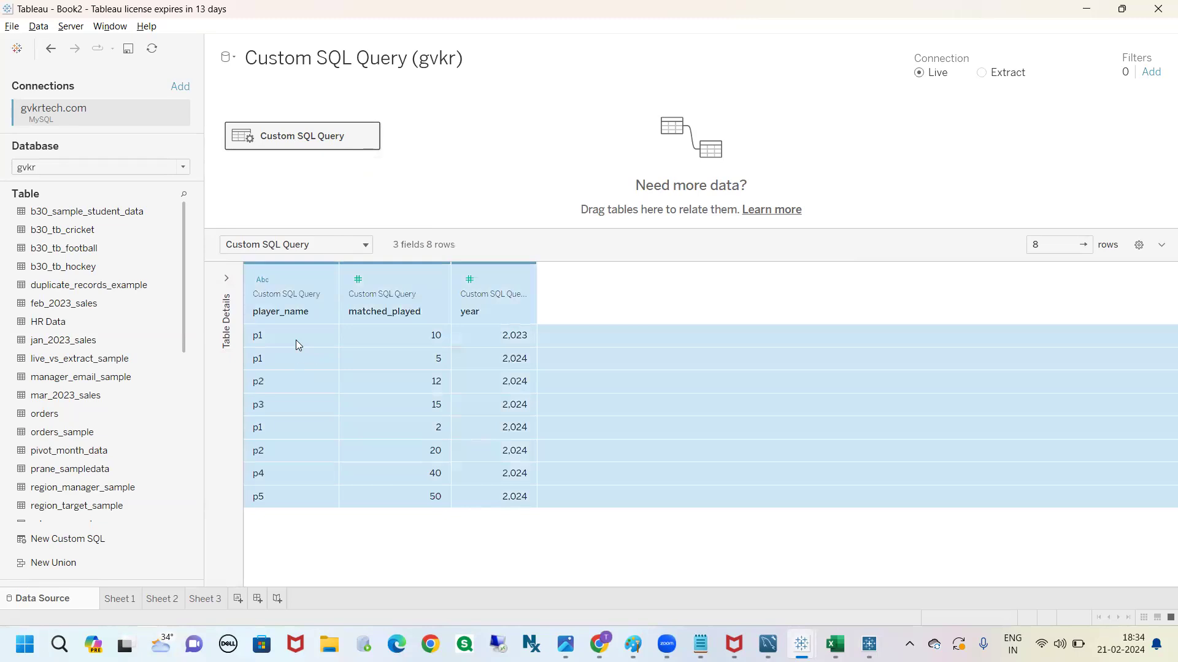
drag(287, 339, 394, 505)
mouse_move(266, 231)
mouse_down()
mouse_move(290, 296)
mouse_move(310, 293)
mouse_up()
mouse_move(360, 261)
mouse_down()
mouse_move(372, 297)
mouse_move(355, 294)
mouse_up()
mouse_move(455, 268)
mouse_down()
mouse_move(469, 287)
mouse_move(451, 294)
mouse_move(481, 284)
mouse_up()
mouse_move(572, 262)
mouse_down()
mouse_move(540, 268)
mouse_move(561, 312)
mouse_move(611, 283)
mouse_move(569, 262)
mouse_up()
mouse_move(675, 266)
mouse_down()
mouse_move(632, 320)
mouse_move(650, 252)
mouse_up()
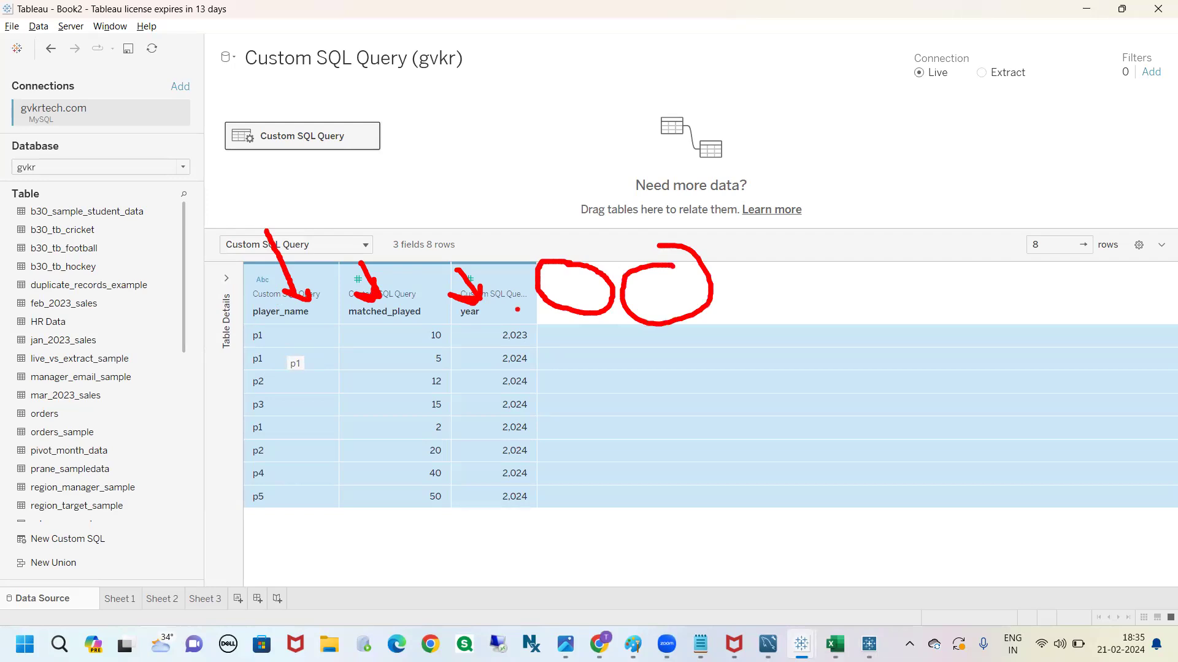
mouse_move(552, 309)
mouse_down()
mouse_move(307, 454)
mouse_move(74, 560)
mouse_move(92, 552)
mouse_move(101, 567)
mouse_up()
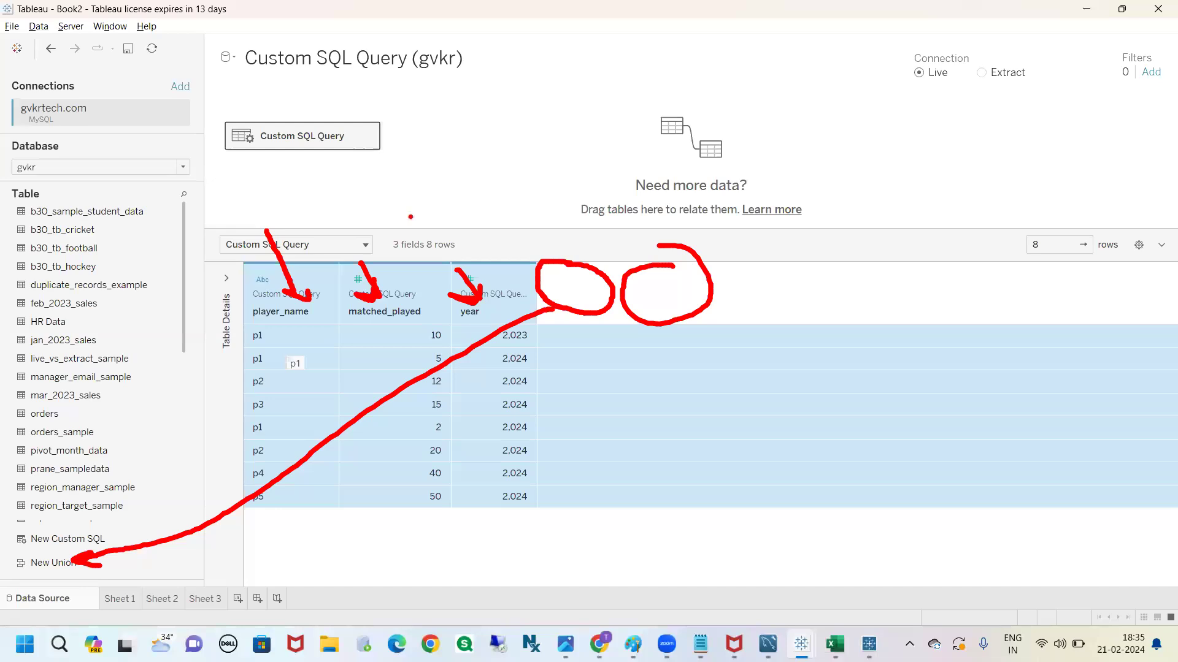
key(Escape)
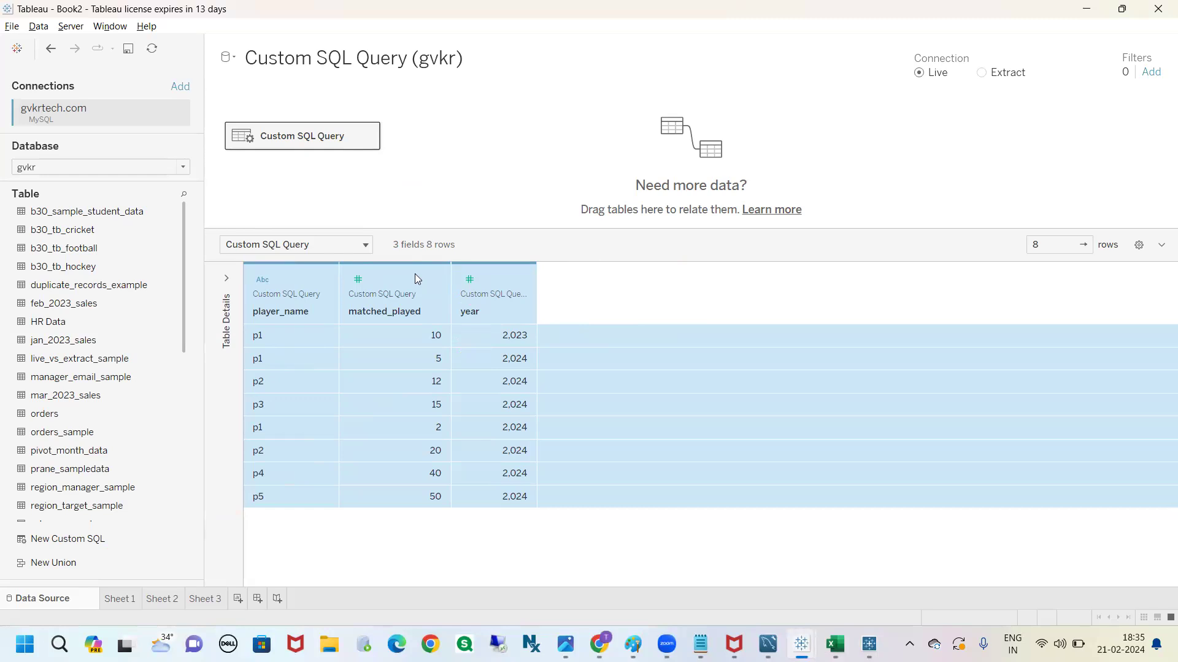
Reopen the custom SQL query for editing and add a second UNION ALL below the football query
click(368, 135)
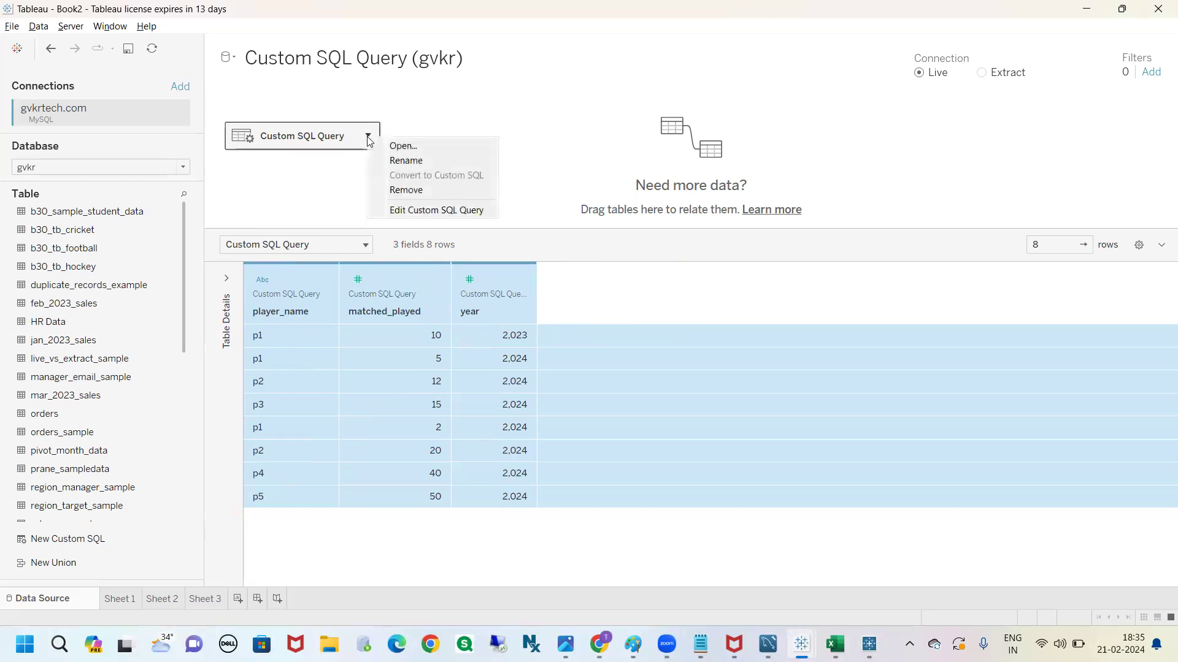
click(402, 211)
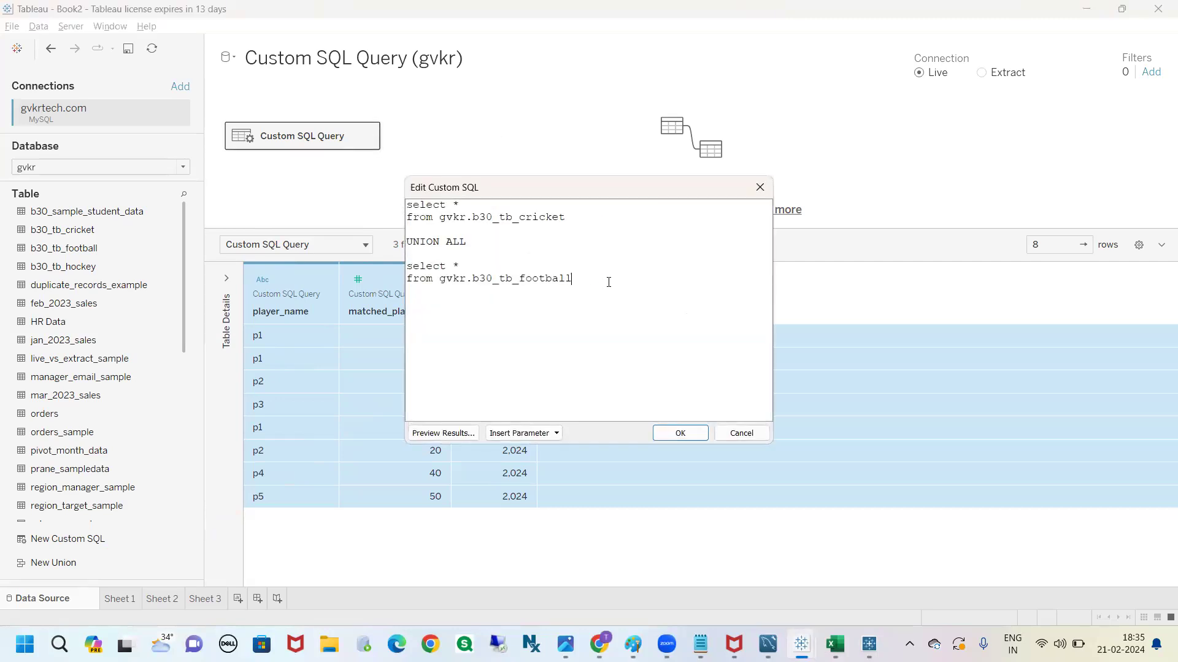
key(Return)
drag(467, 243, 386, 230)
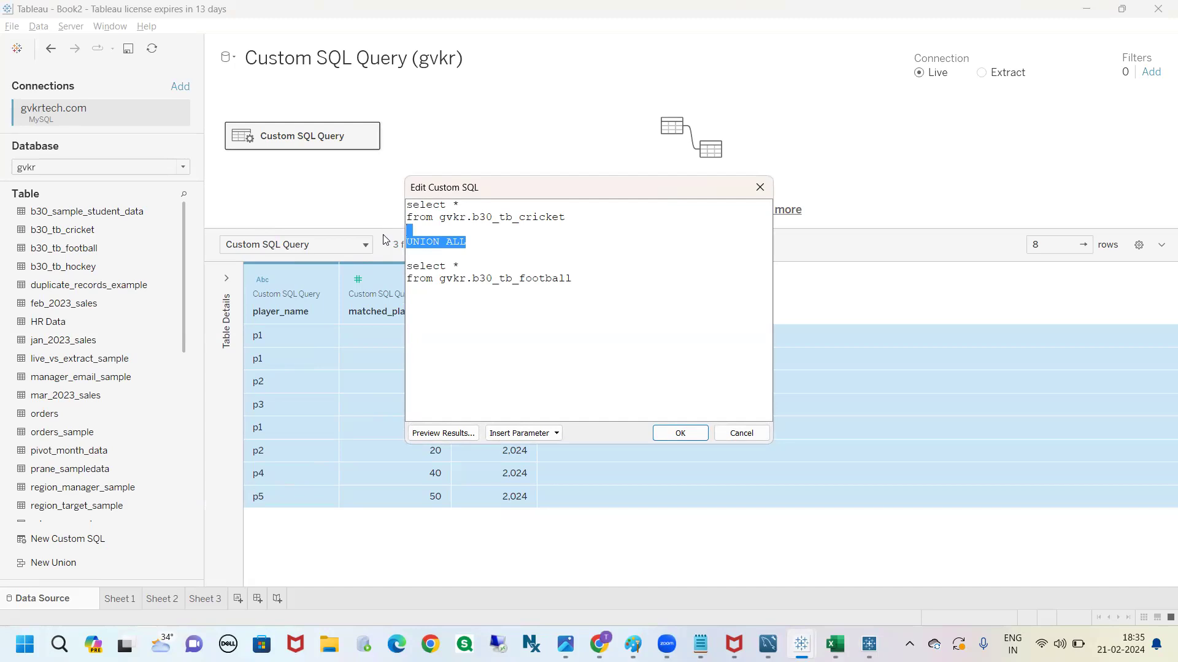
key(ctrl+c)
click(456, 322)
key(ctrl+v)
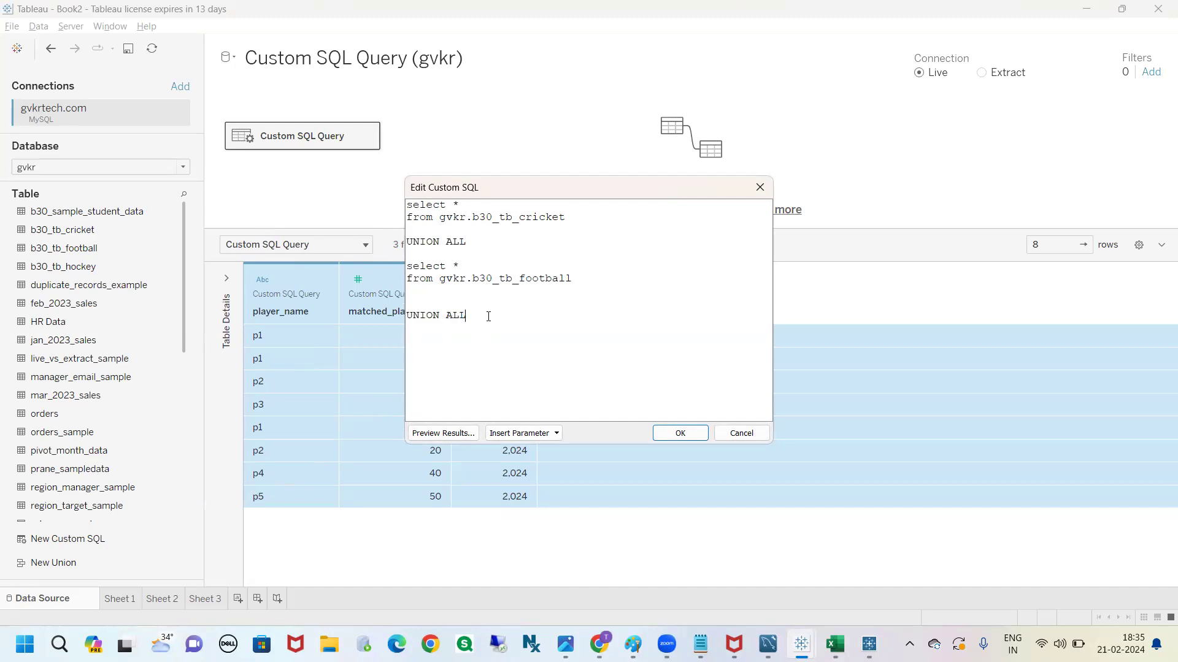
Copy the football query below the second UNION ALL and change its table to gvkr.b30_tb_hockey
drag(594, 278, 409, 266)
key(ctrl+c)
click(420, 357)
key(ctrl+v)
drag(572, 352, 520, 354)
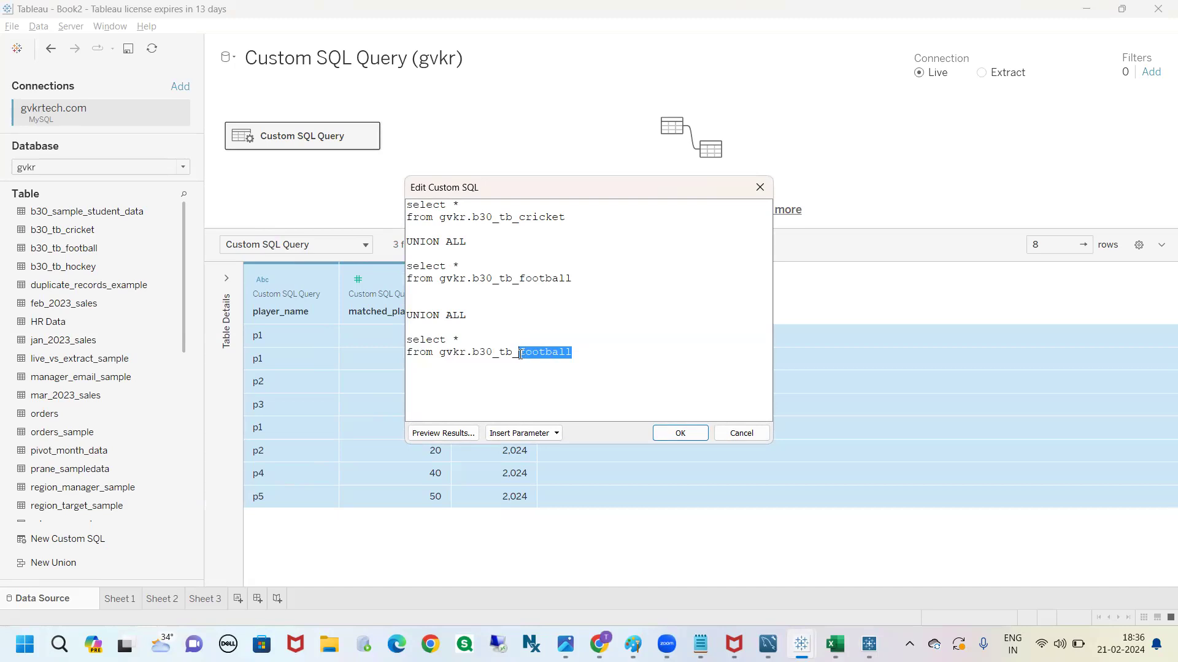
text(hockey)
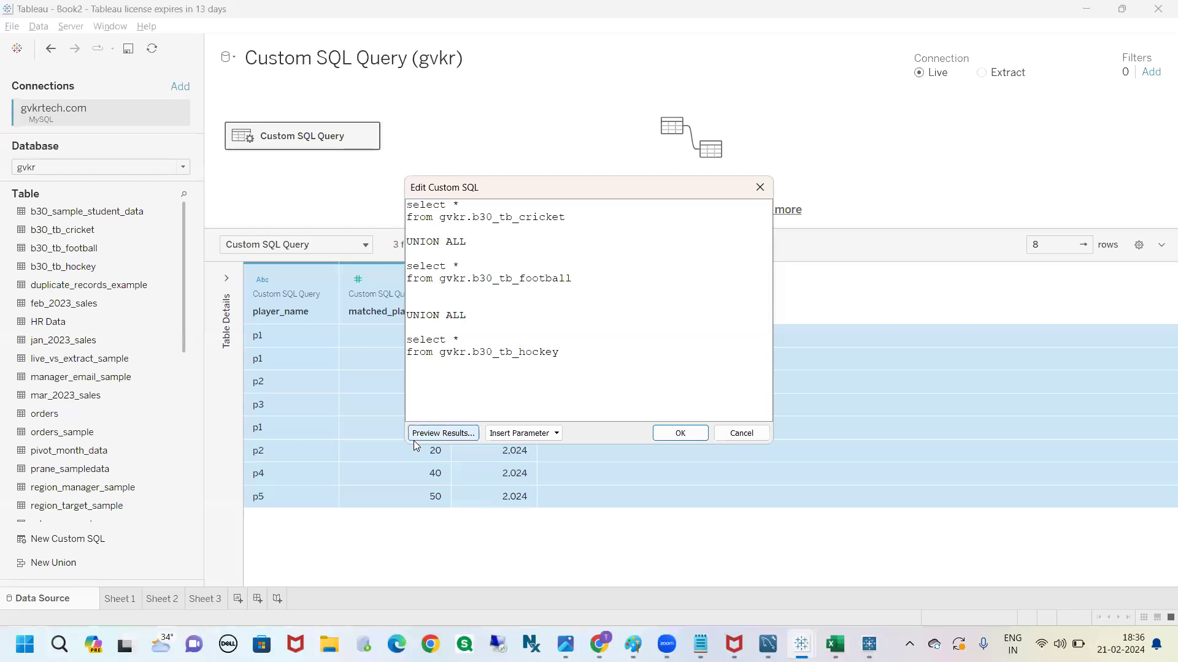
Try to apply the three-table union query of the cricket, football and hockey tables
click(680, 433)
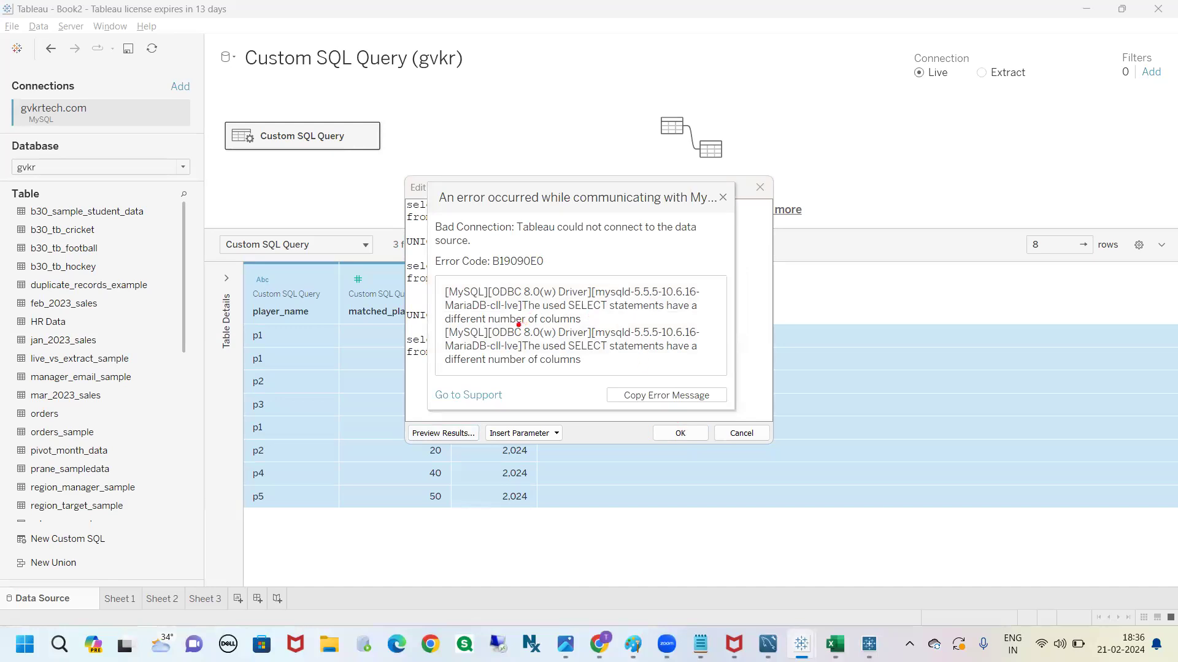
drag(659, 316, 699, 313)
drag(475, 328, 604, 333)
key(Escape)
click(724, 199)
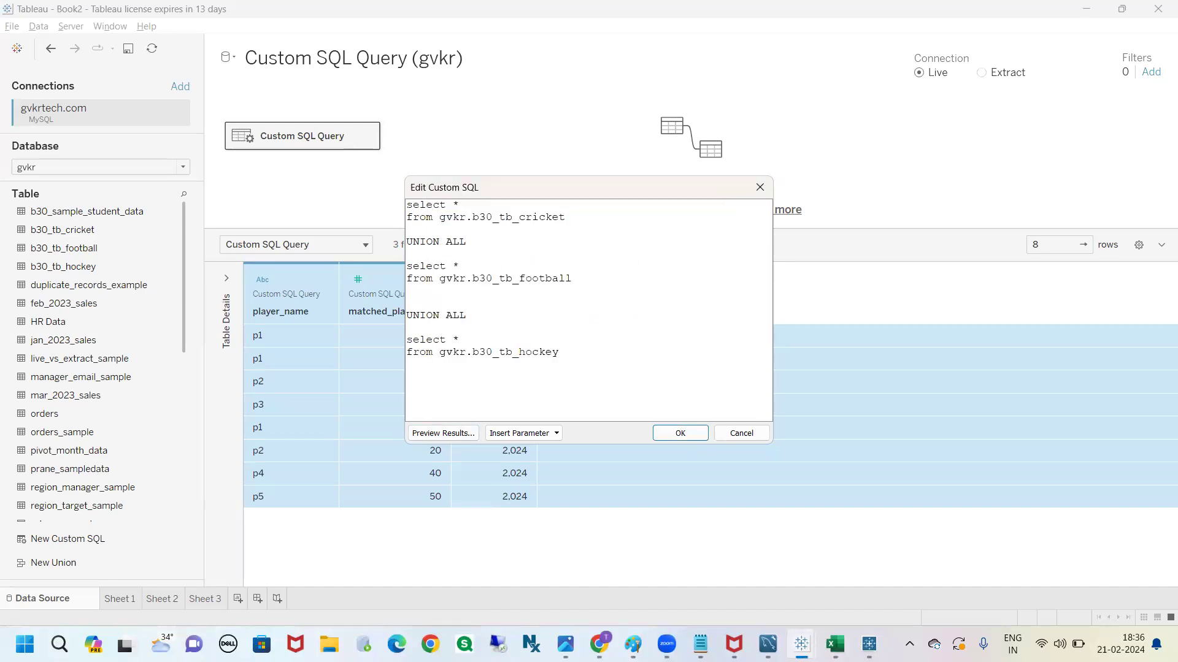
Switch to the b30 data players workbook in Excel and compare the year column across the criket, football and hockey sheets
click(834, 644)
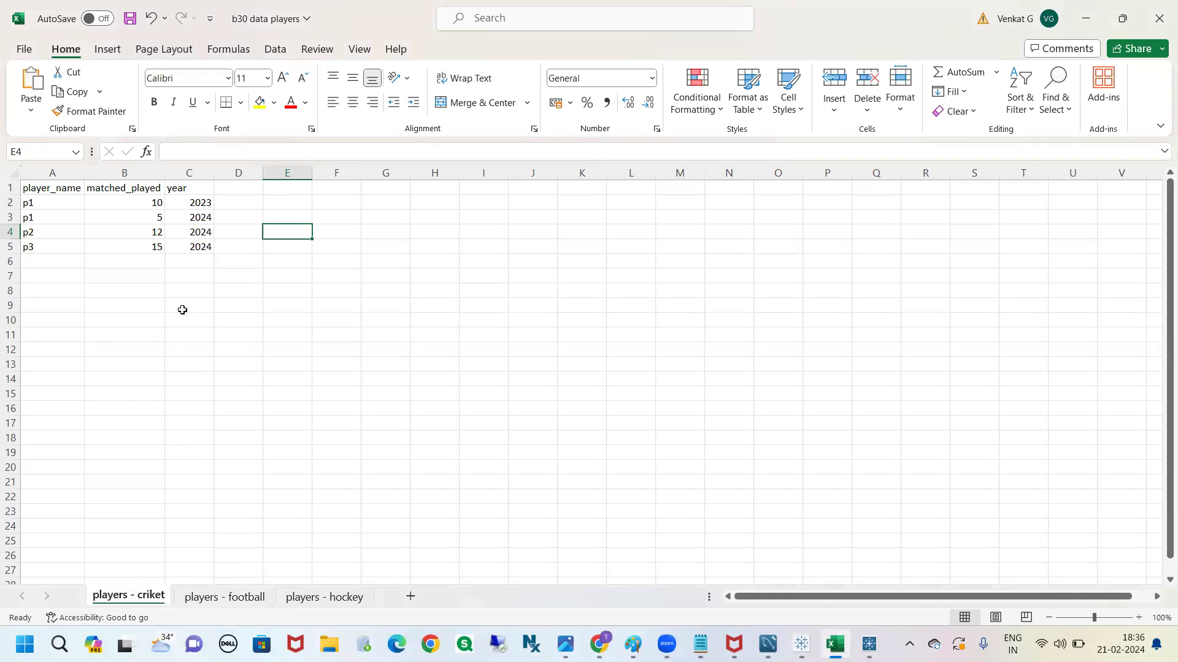
click(175, 175)
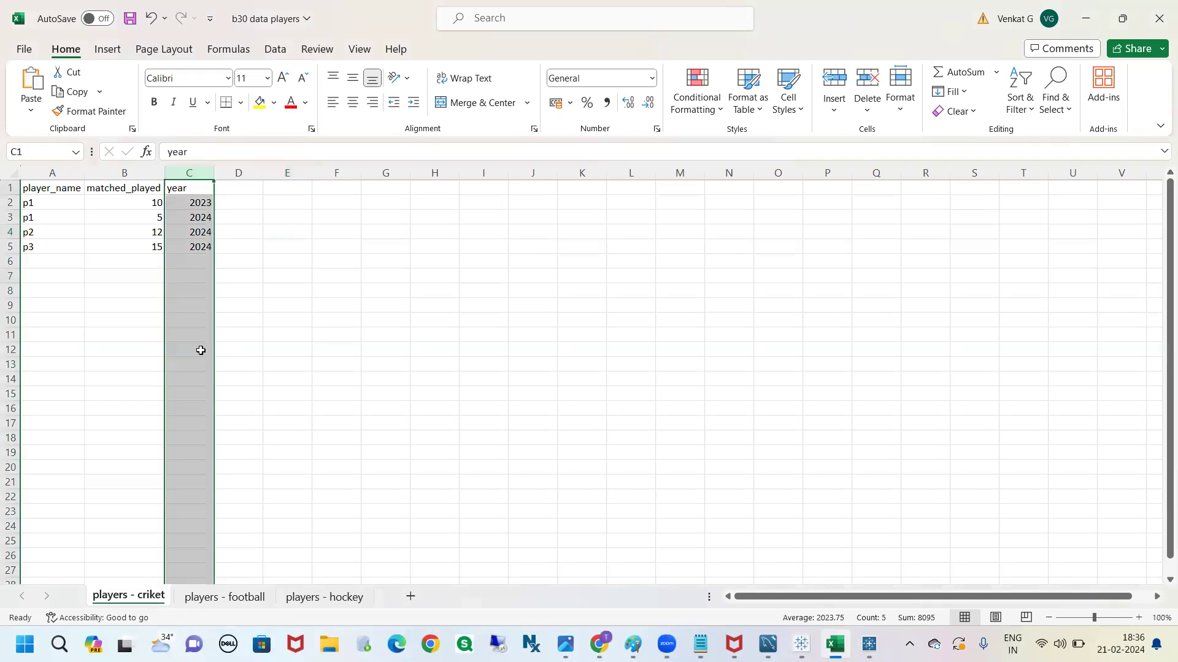
click(227, 596)
click(179, 173)
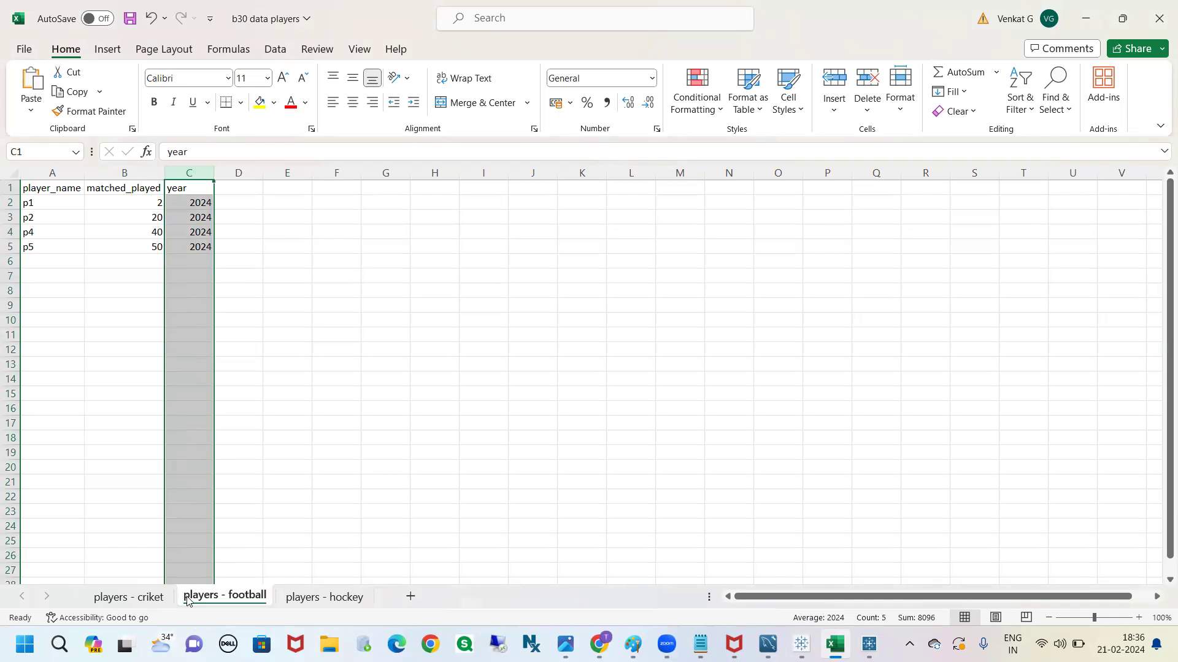
click(306, 598)
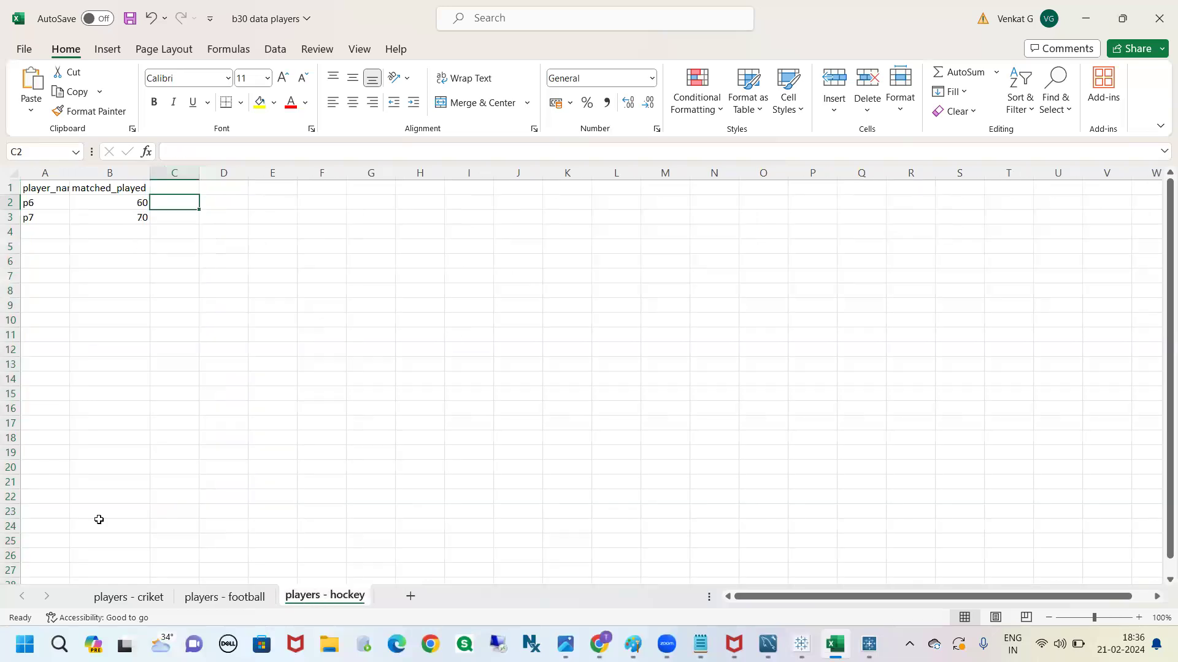
click(172, 187)
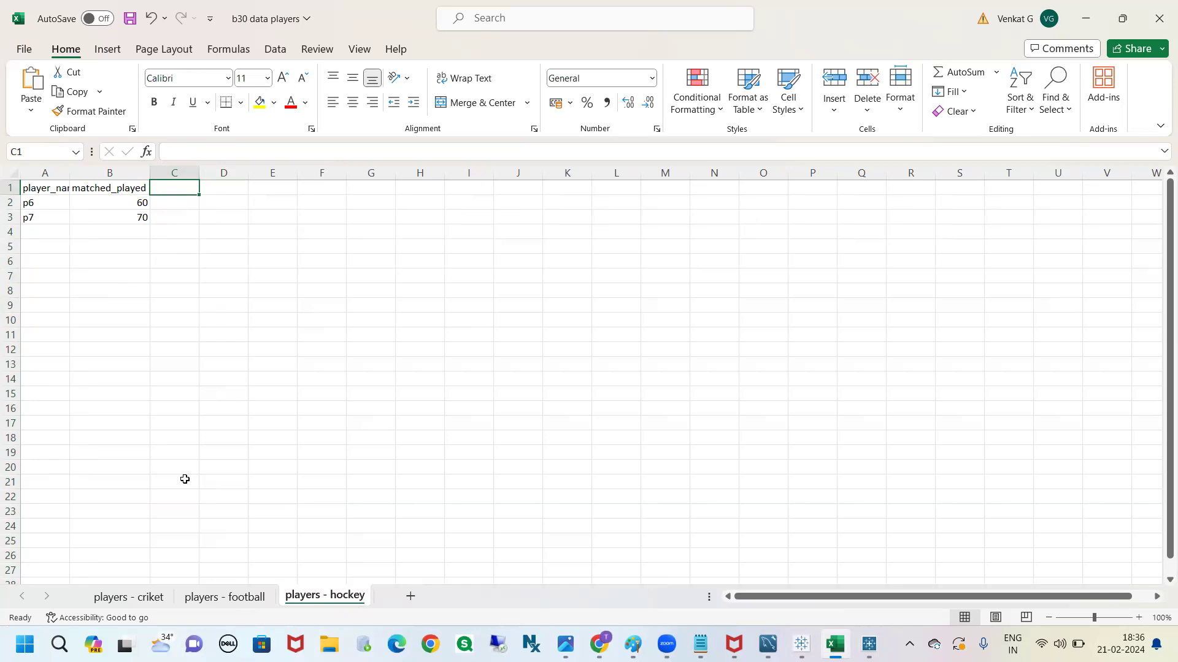
Switch back to Tableau and replace the * in the cricket query's select line with player_name
key(alt+Tab)
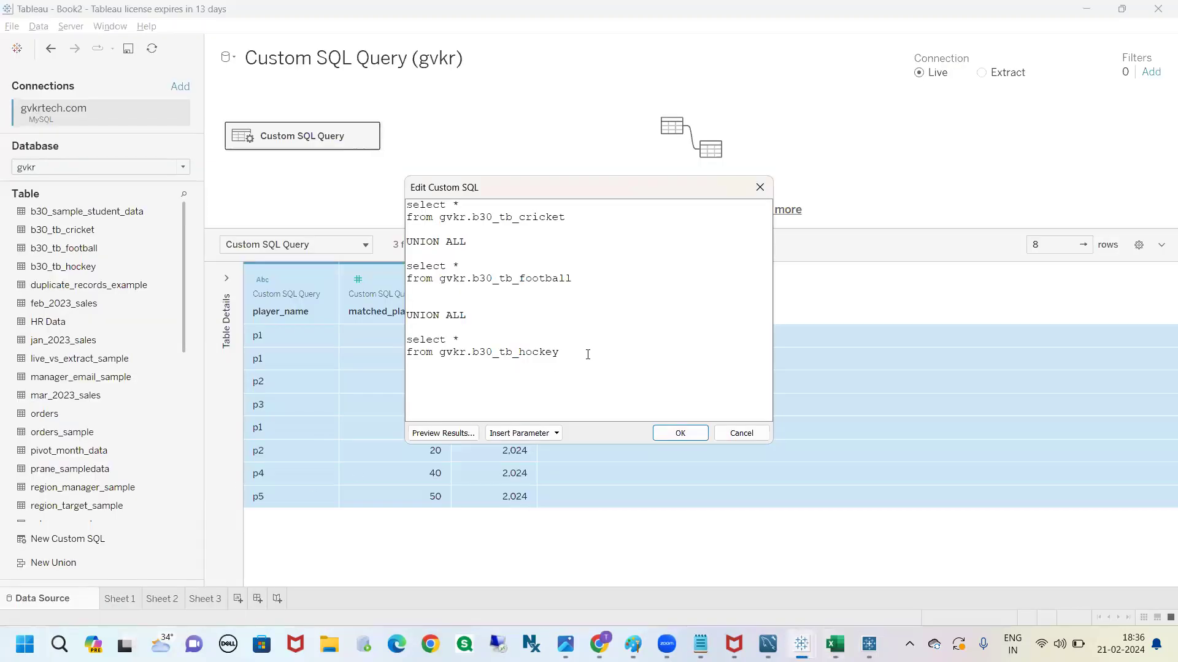
drag(586, 354, 397, 323)
click(560, 349)
drag(559, 351, 402, 213)
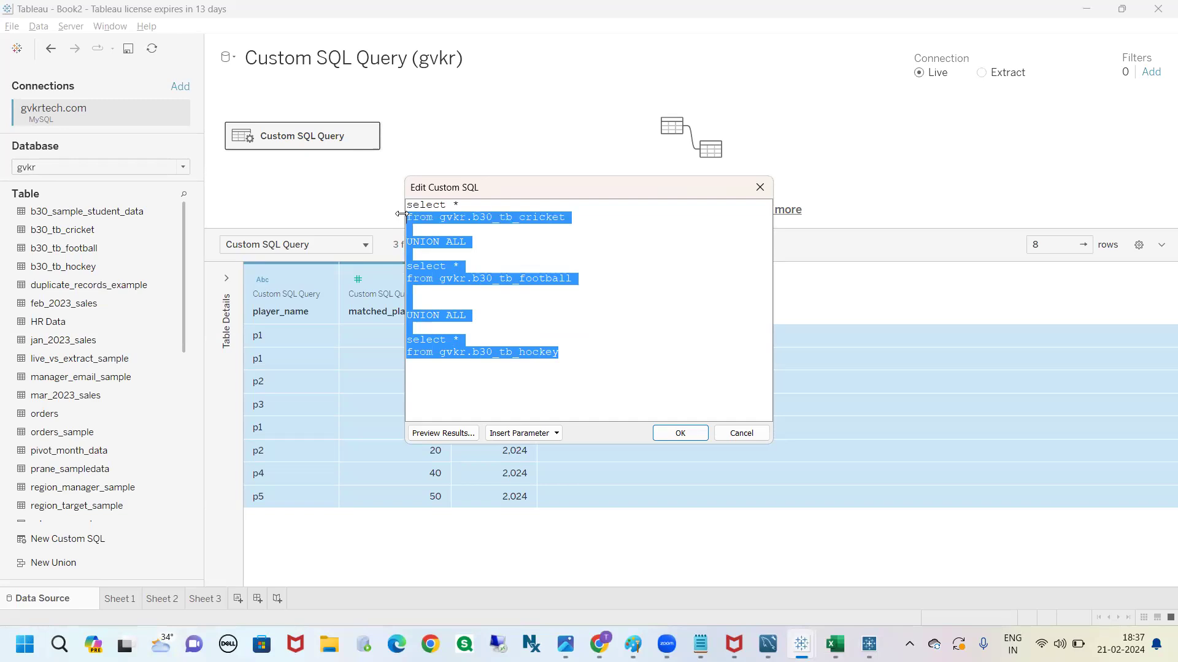
click(467, 205)
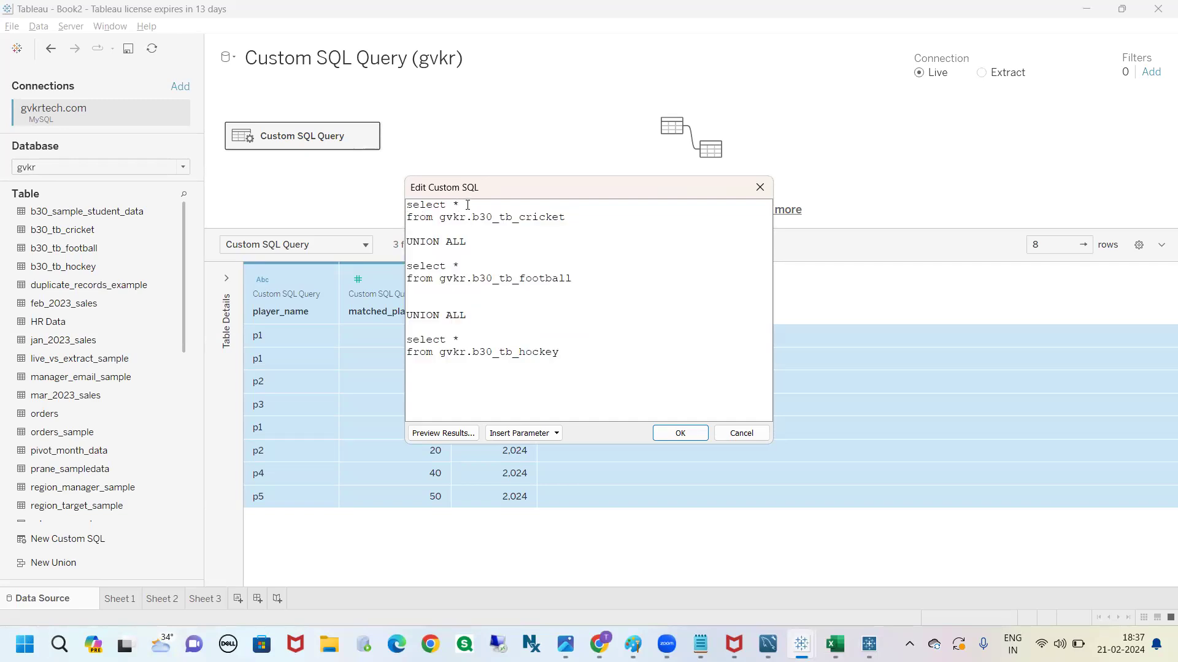
key(BackSpace)
text(player_name,)
Copy the matched_played header from the players - hockey sheet in Excel and add it after player_name in Tableau's cricket select list
key(alt+Tab)
click(107, 196)
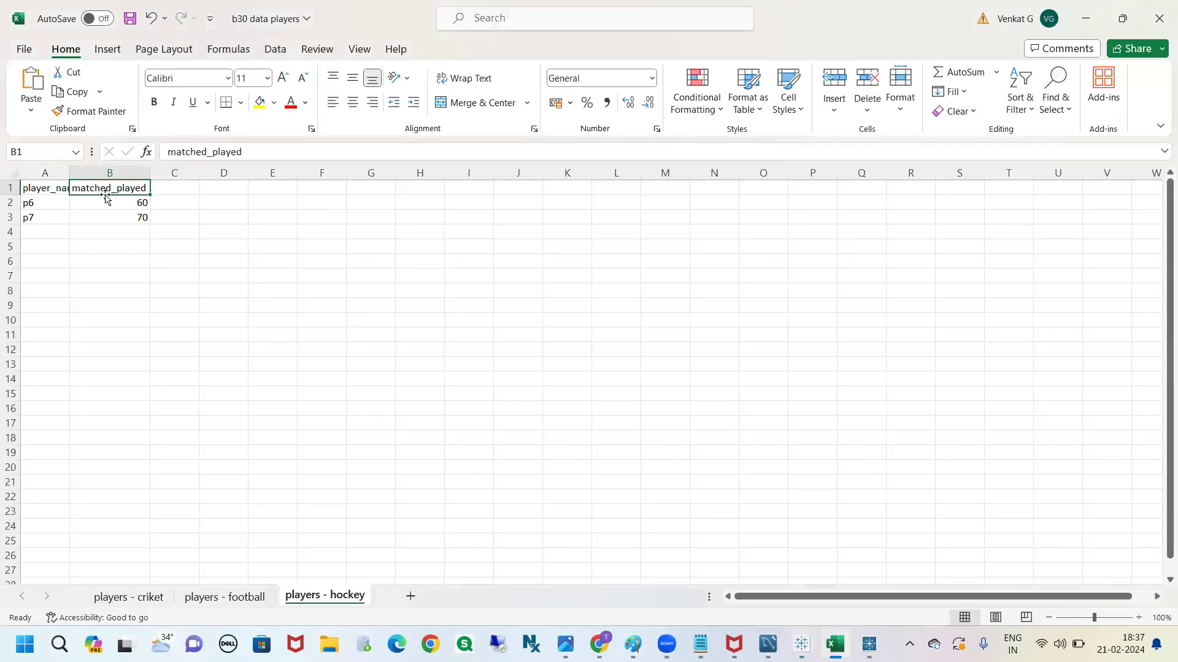
key(ctrl+c)
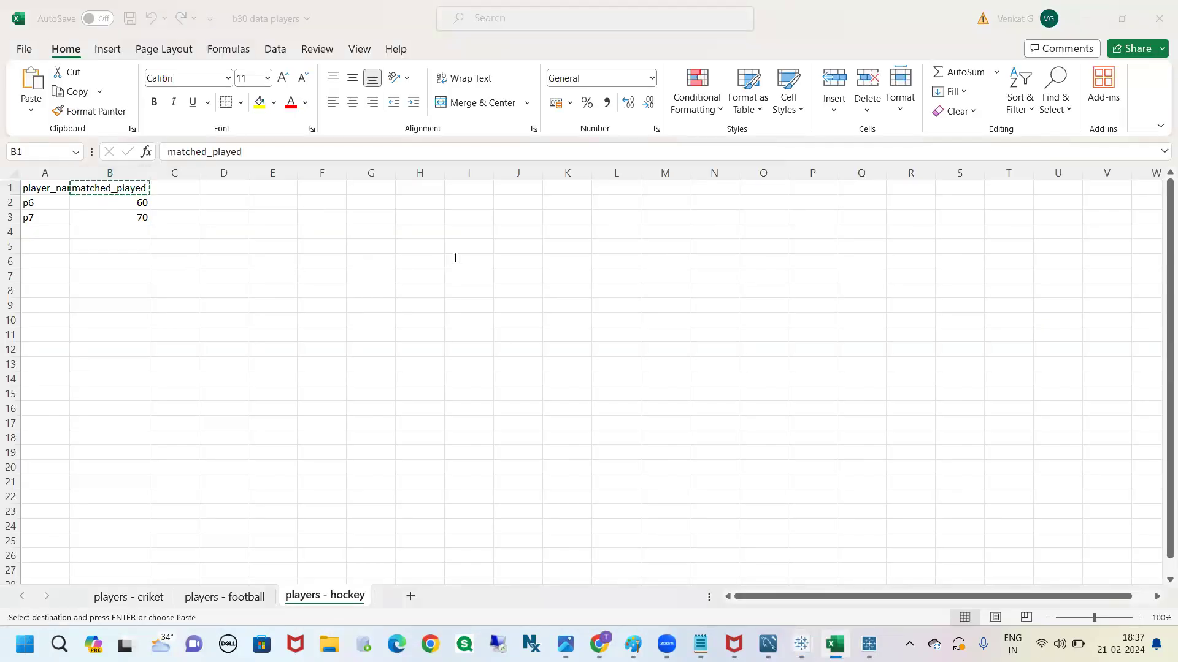
key(alt+Tab)
key(ctrl+v)
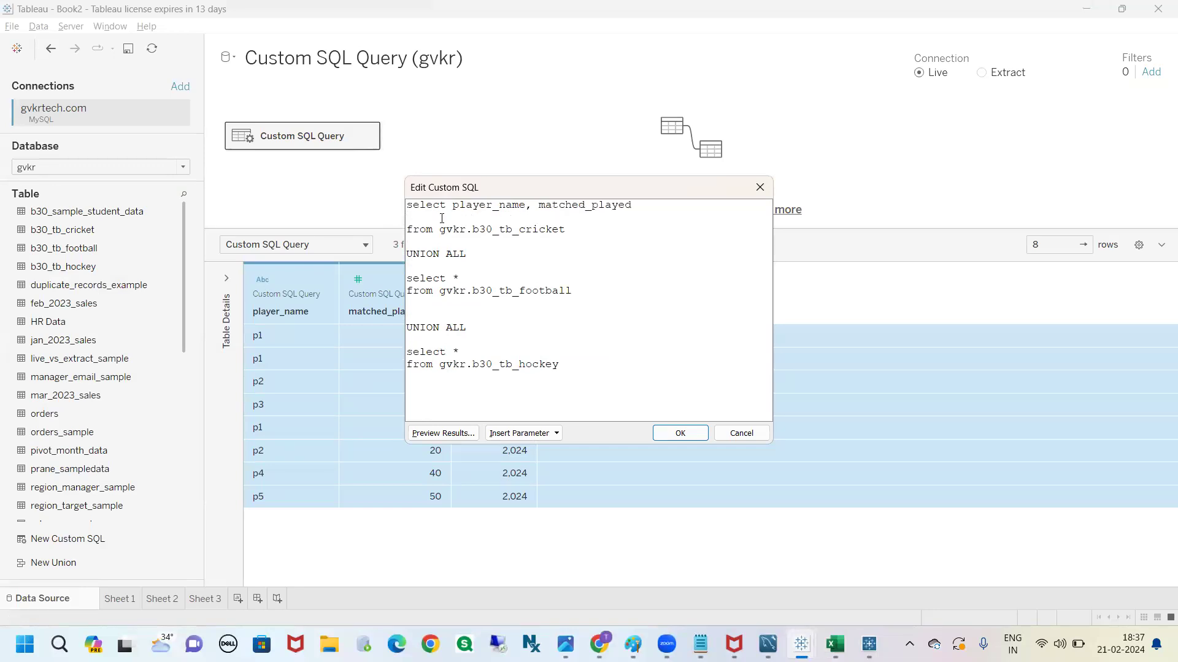
key(BackSpace)
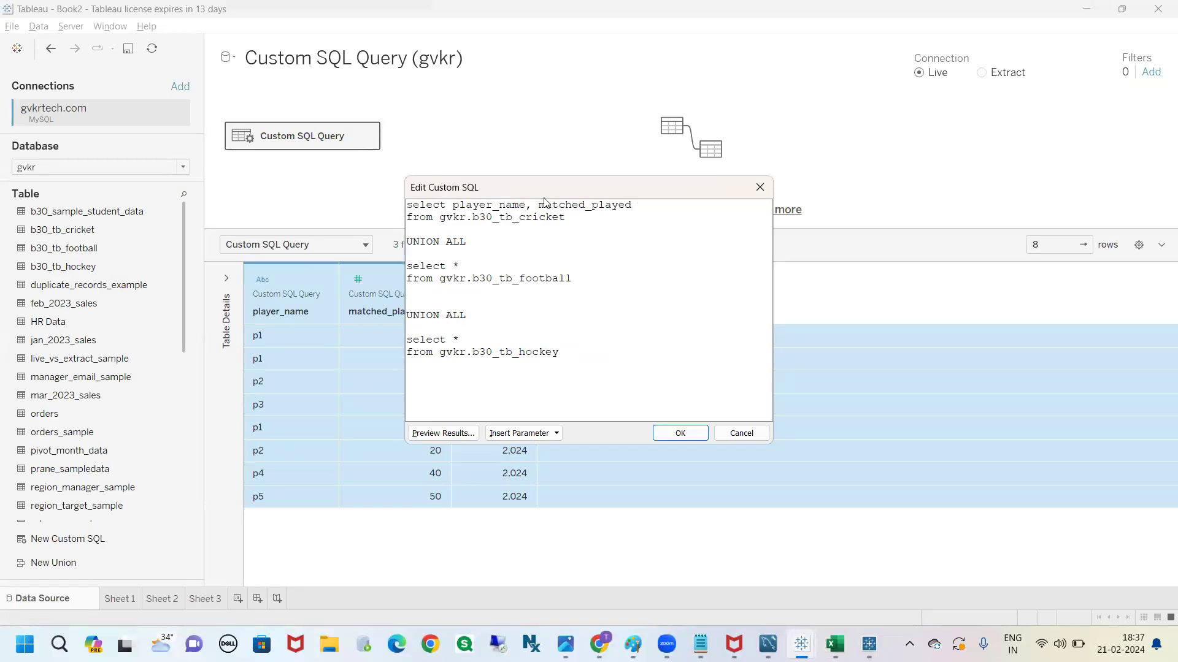
Replace the * in the football and hockey queries with player_name, matched_played and apply the custom SQL
drag(631, 205, 448, 204)
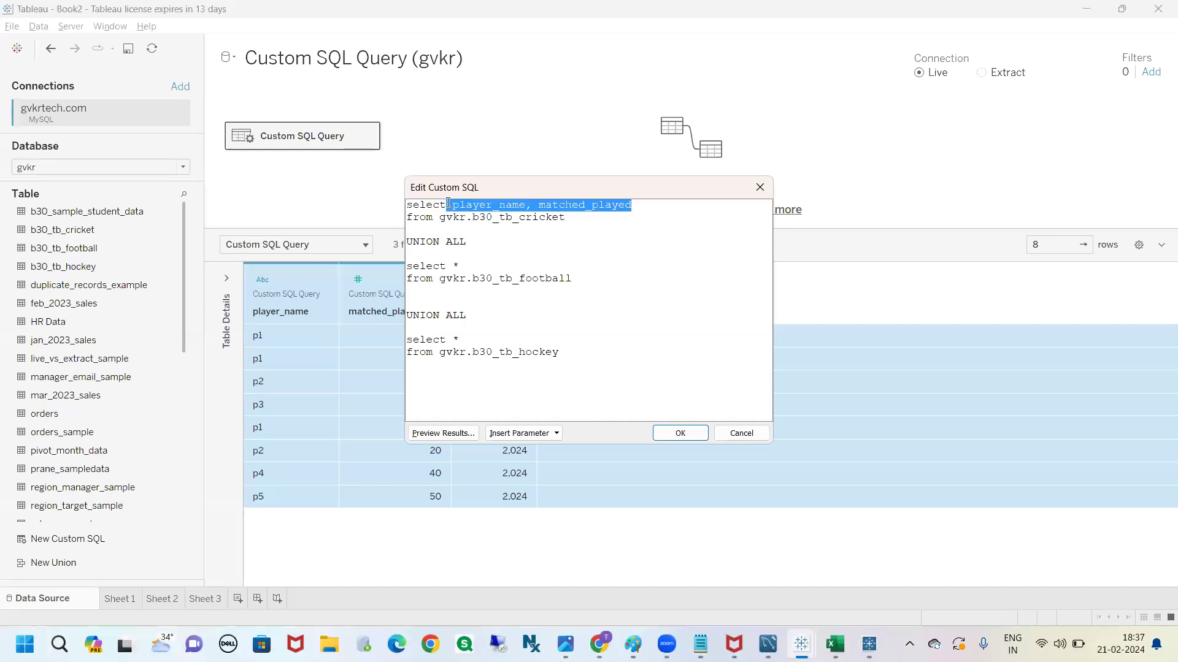
double_click(455, 265)
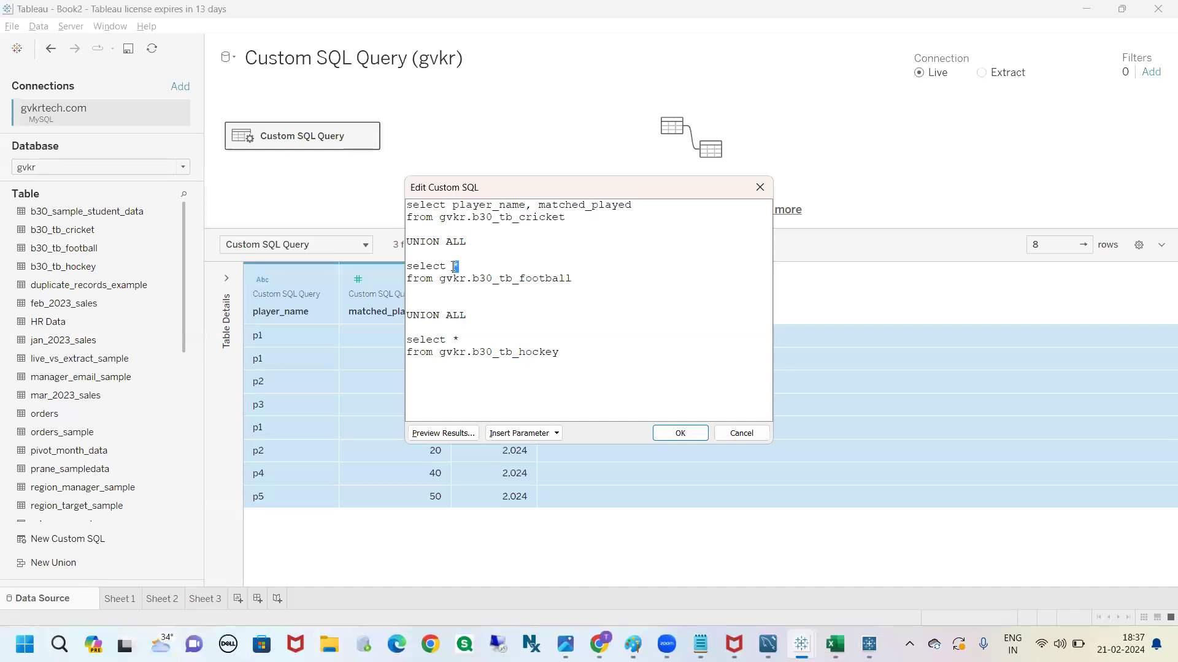
key(ctrl+v)
double_click(455, 339)
key(ctrl+v)
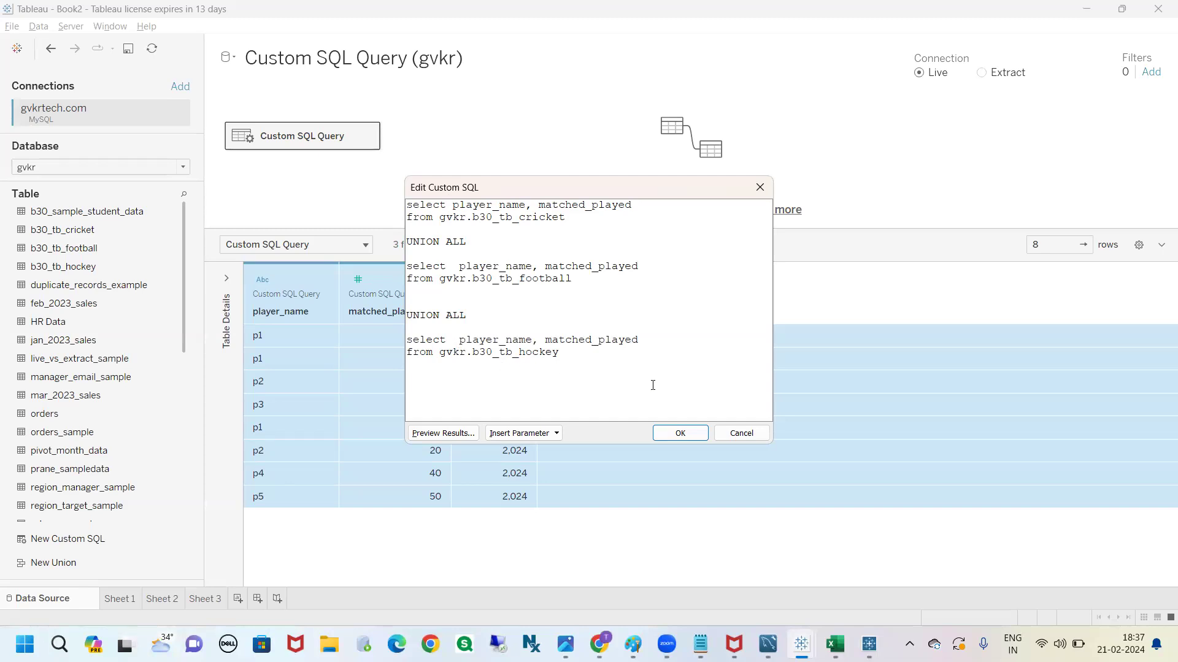
click(668, 433)
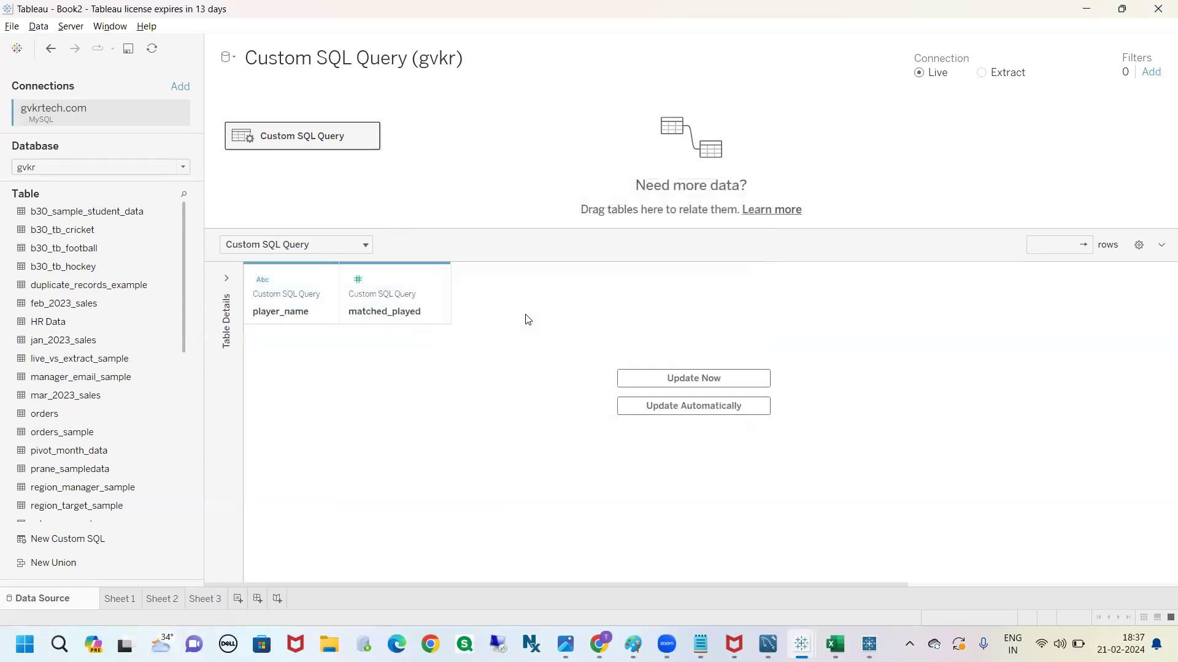
Reopen the custom SQL query in an enlarged editor and compare the column lists of the three select statements
click(368, 138)
click(404, 208)
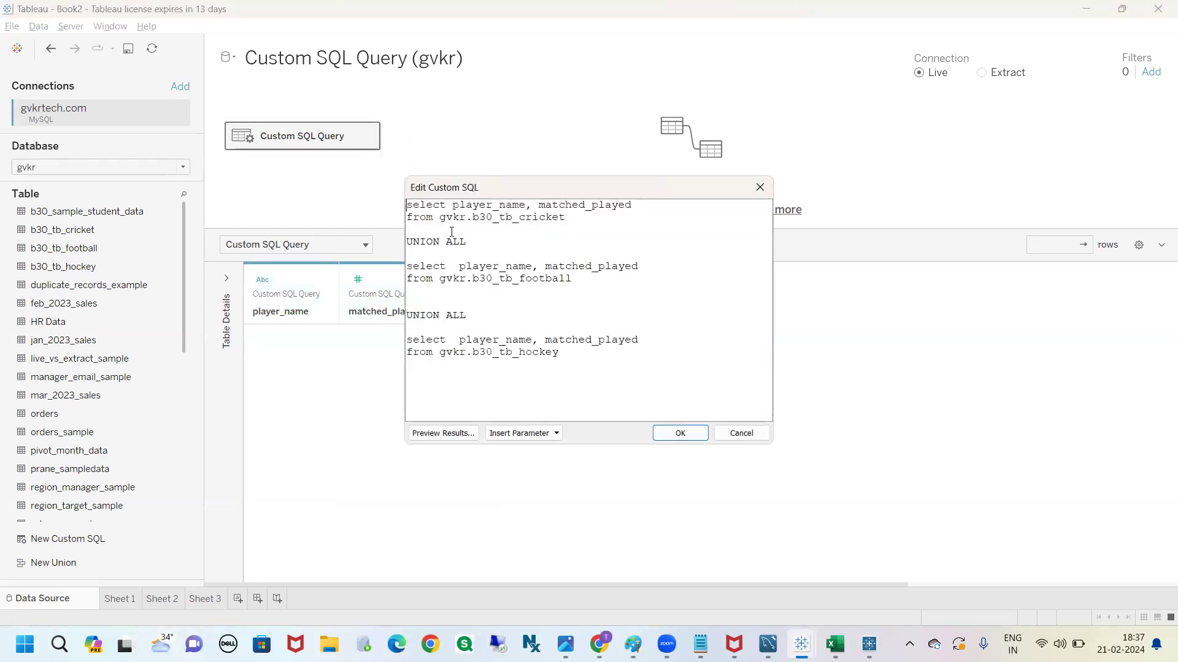
drag(770, 443, 871, 492)
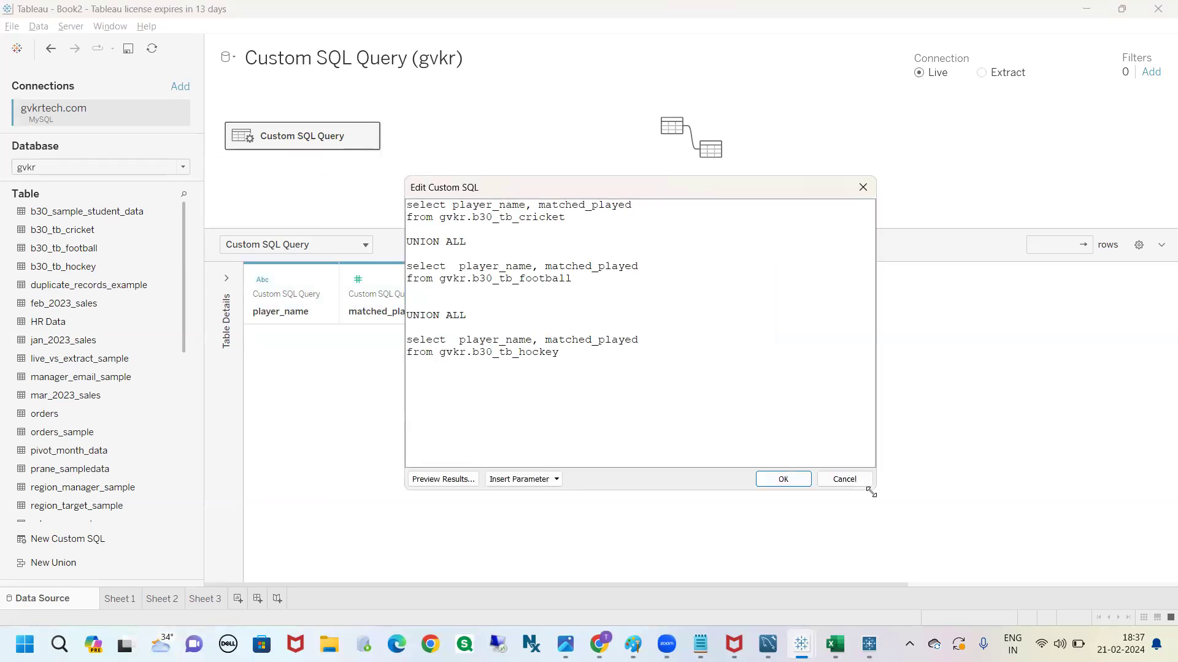
drag(559, 353, 517, 356)
click(570, 367)
drag(638, 340, 461, 341)
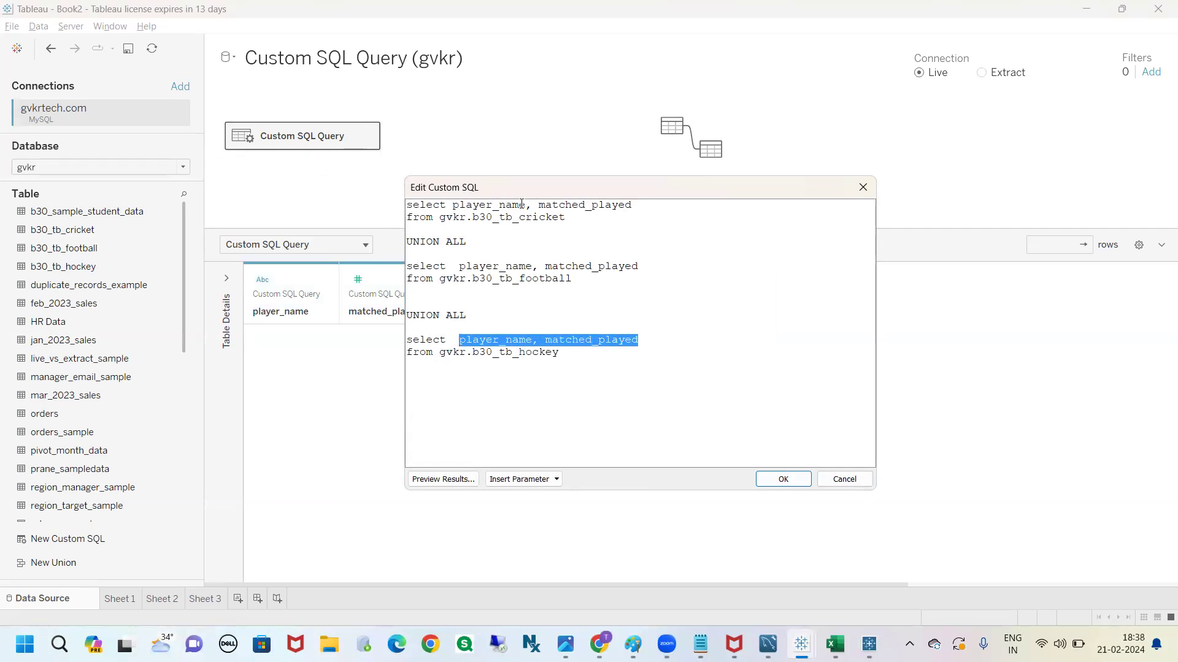
click(478, 205)
drag(519, 205, 465, 205)
drag(631, 205, 538, 204)
drag(631, 205, 455, 204)
drag(639, 265, 465, 265)
drag(639, 339, 406, 339)
click(615, 312)
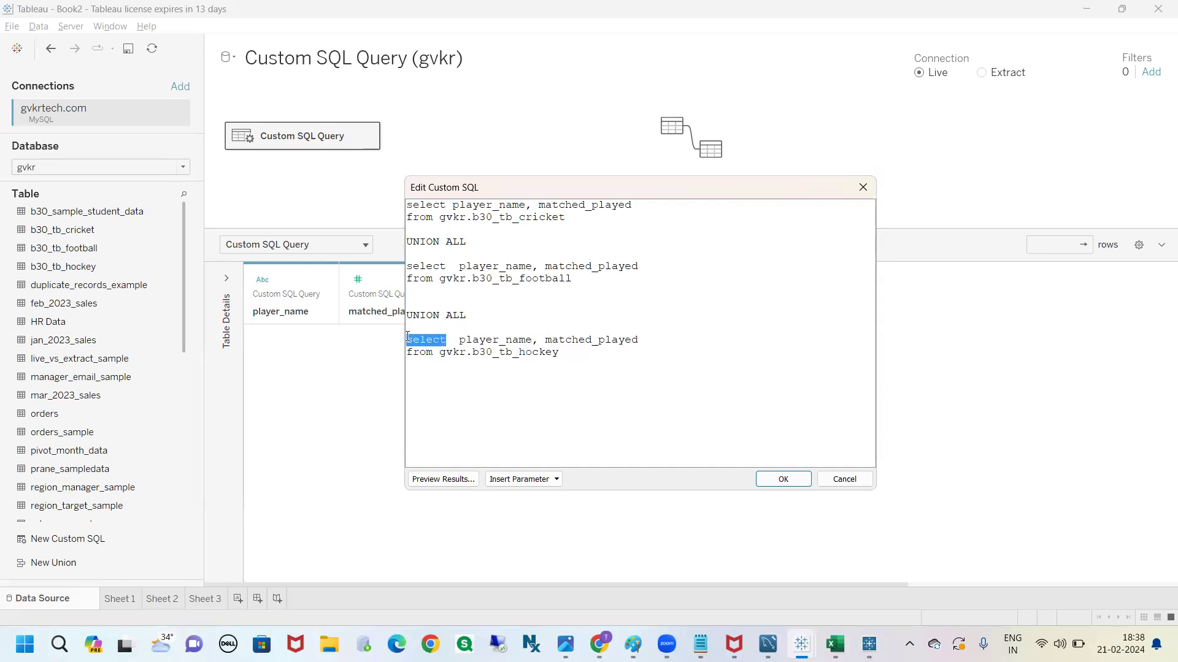
Add year to the cricket and football select lists and the constant 2024 to the hockey select list
click(512, 340)
text(yearyear)
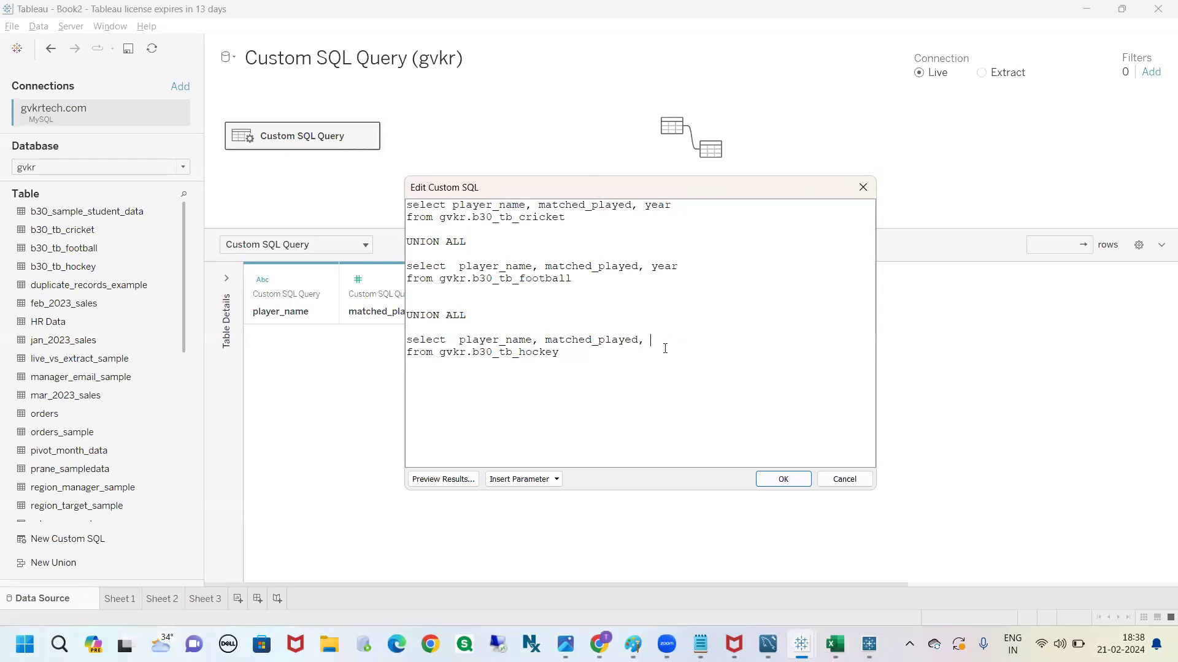
text(2024)
double_click(665, 341)
click(682, 340)
drag(561, 353, 536, 359)
click(551, 354)
key(shift+Left)
key(shift+Left)
key(shift+Left)
key(shift+Left)
key(shift+Left)
key(shift+Left)
key(shift+Left)
key(shift+Left)
key(shift+Left)
key(shift+Left)
key(shift+Left)
key(shift+Left)
key(shift+Left)
key(shift+Left)
key(shift+Left)
key(shift+Left)
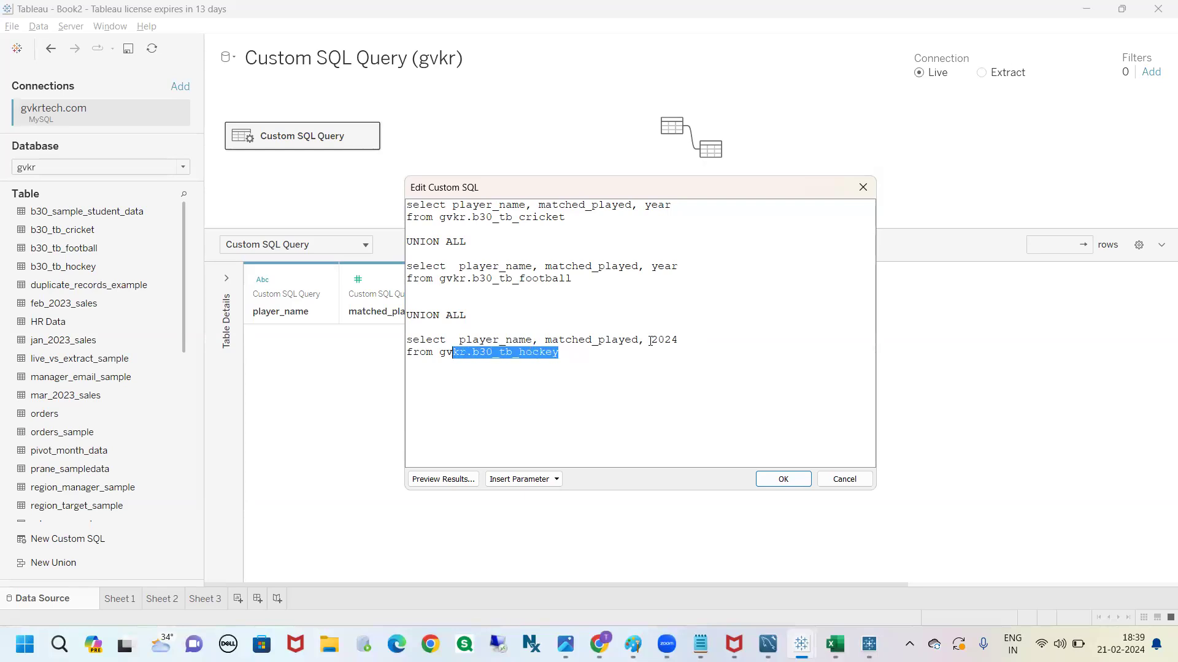
double_click(667, 340)
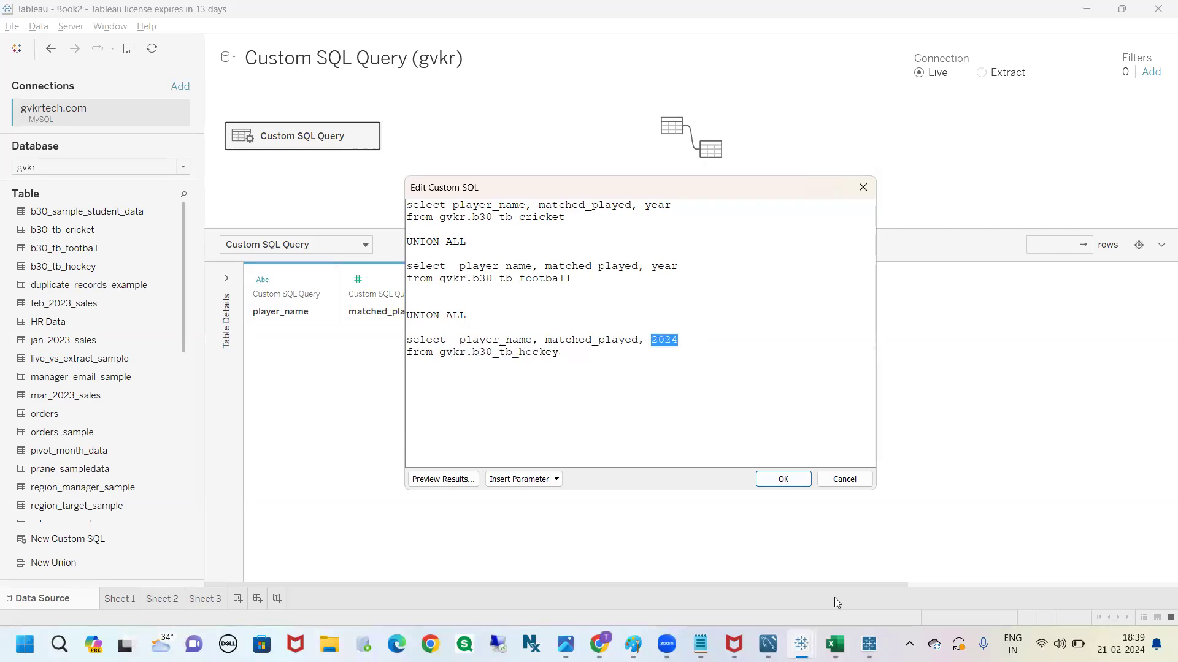
Switch to Excel and add a year column with 2024 for both players in the players - hockey sheet
click(836, 644)
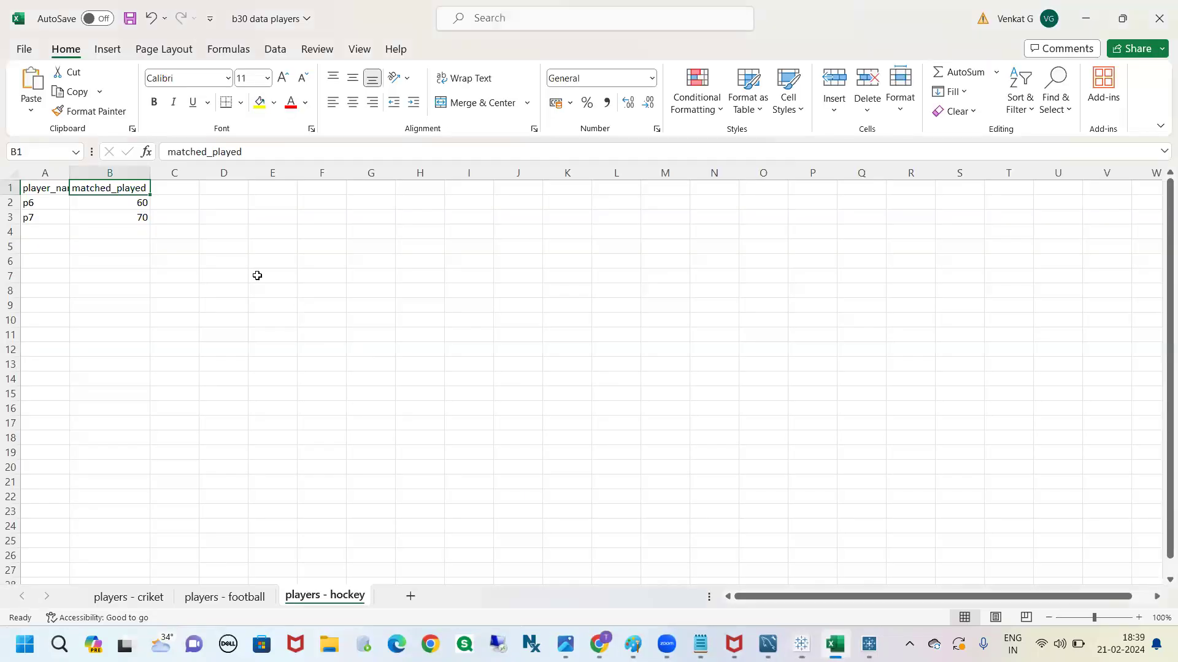
click(181, 204)
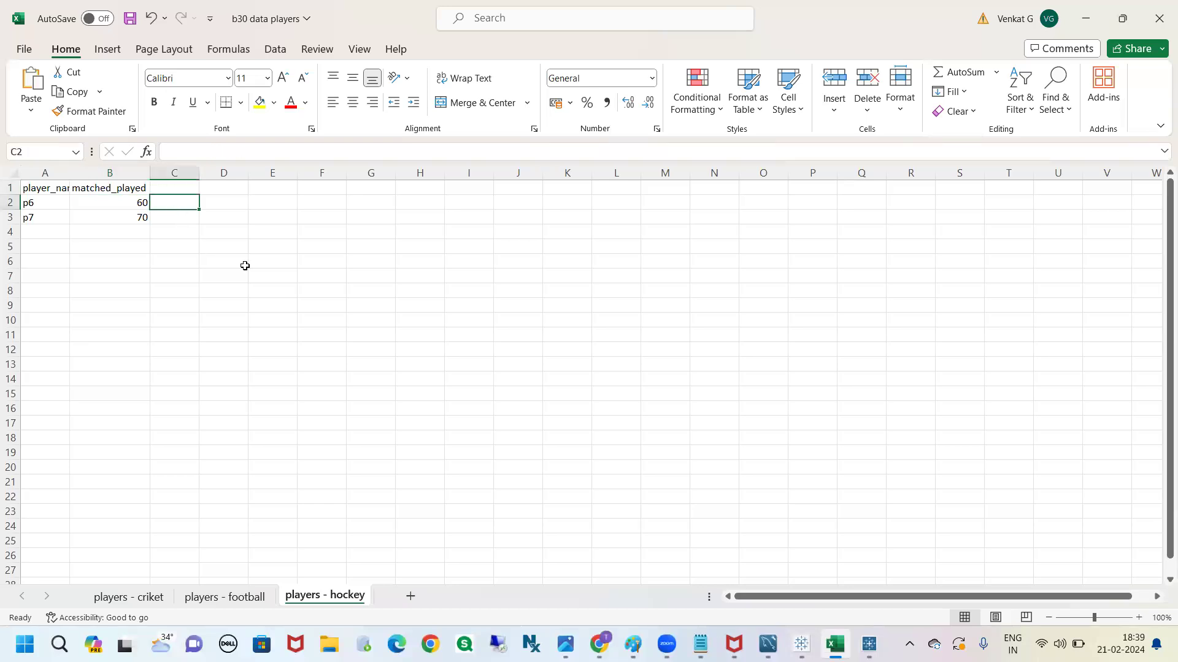
text(2024)
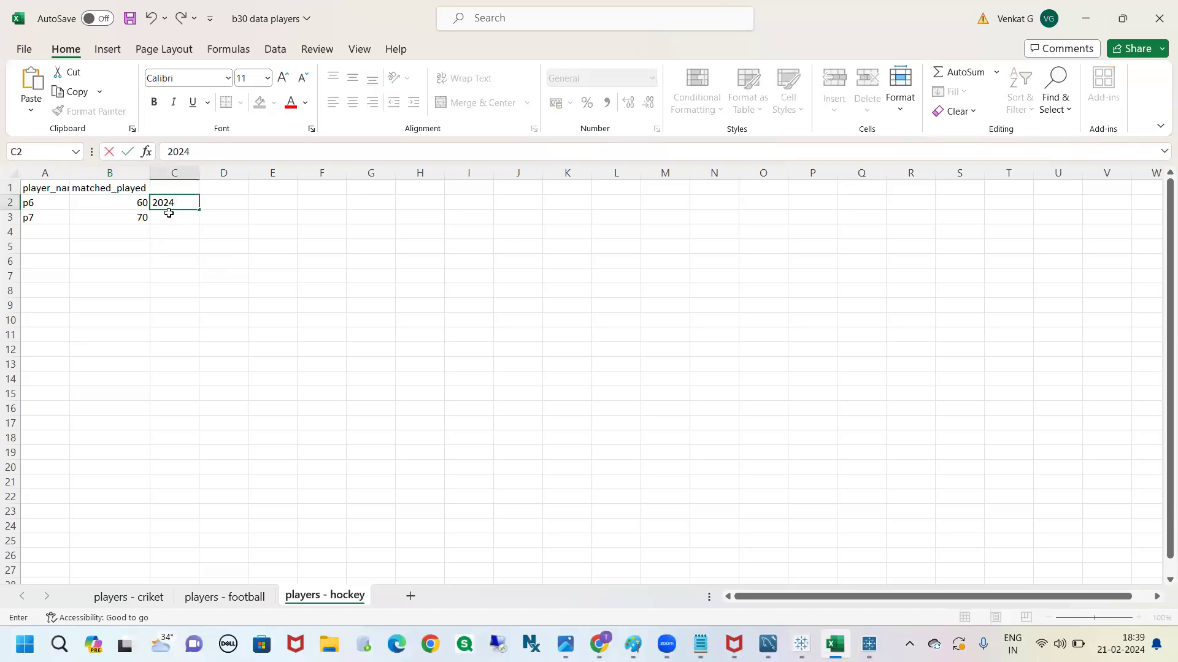
click(168, 213)
text(2024)
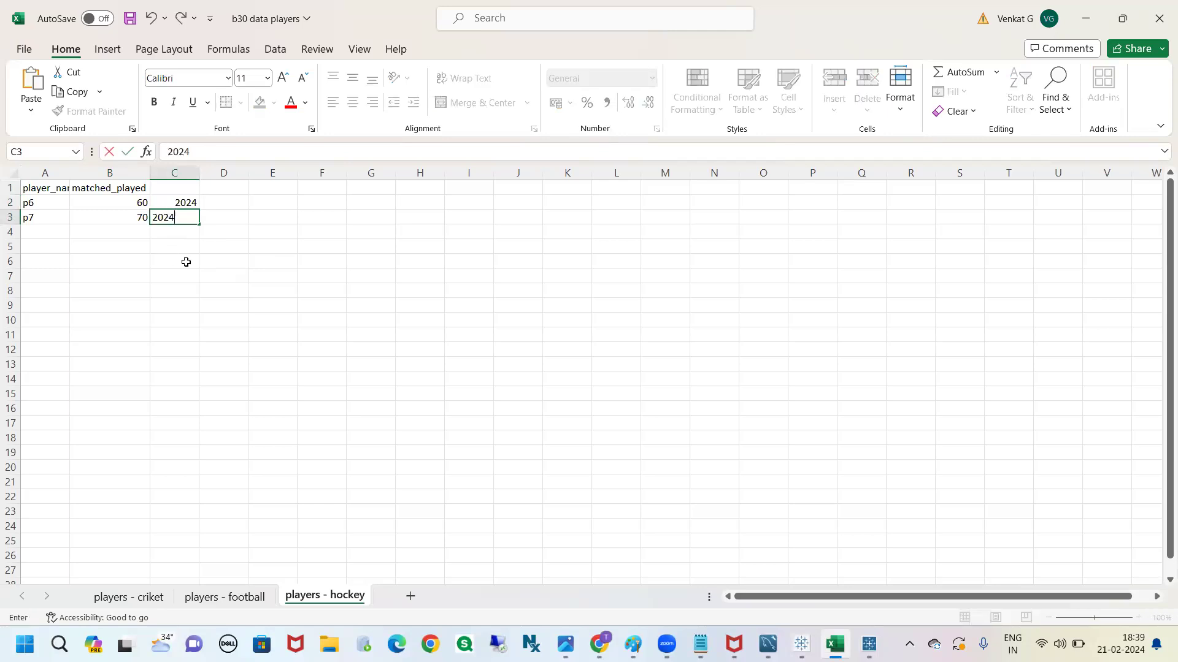
click(200, 263)
click(174, 191)
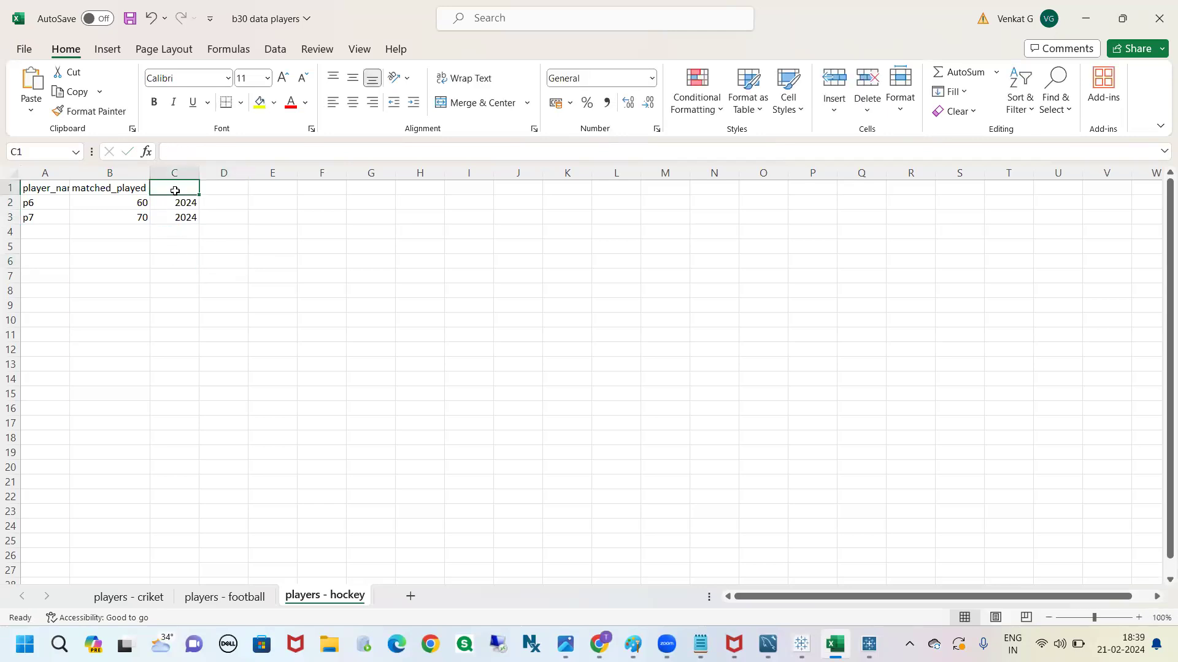
text(year)
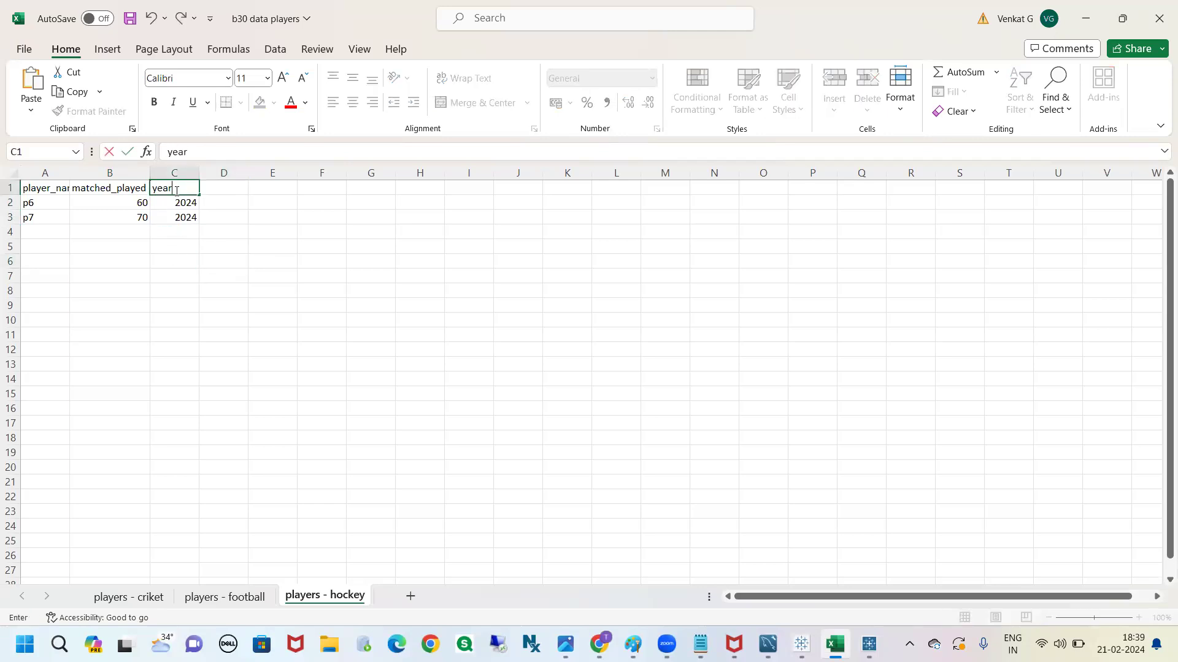
click(222, 246)
Switch back to Tableau, alias the constant 2024 in the hockey query as year, and apply the union query
key(alt+Tab)
click(692, 339)
text(as year)
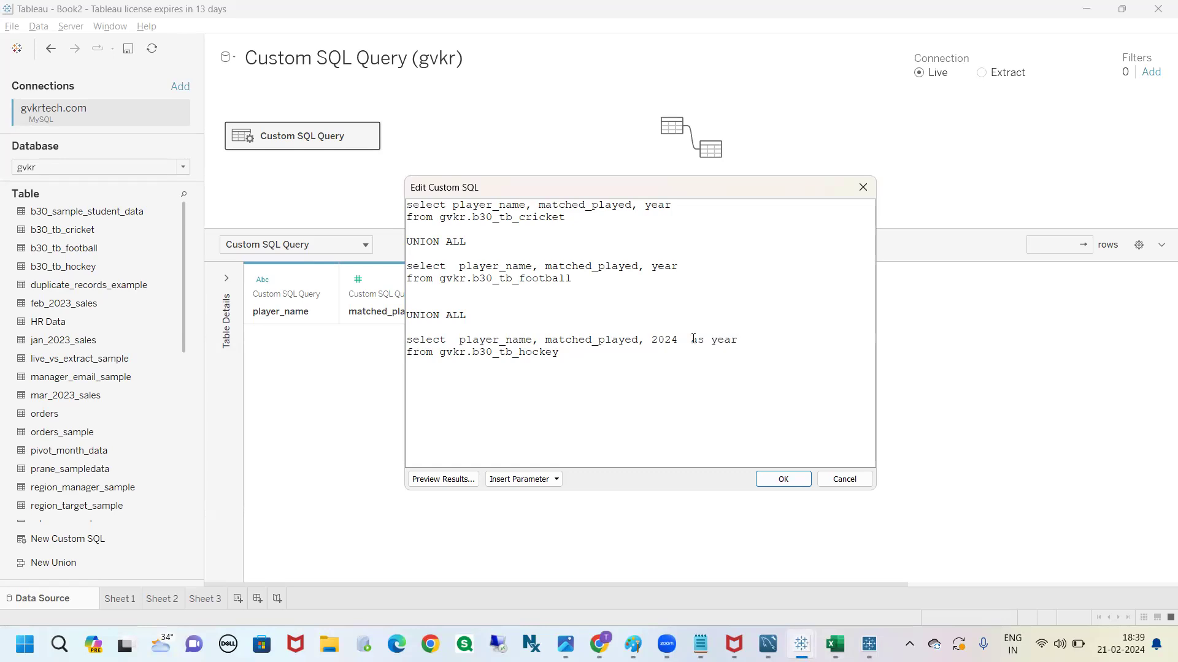
double_click(658, 204)
drag(672, 205, 644, 206)
double_click(724, 340)
click(724, 340)
click(695, 340)
key(BackSpace)
key(BackSpace)
drag(731, 339, 632, 339)
click(788, 482)
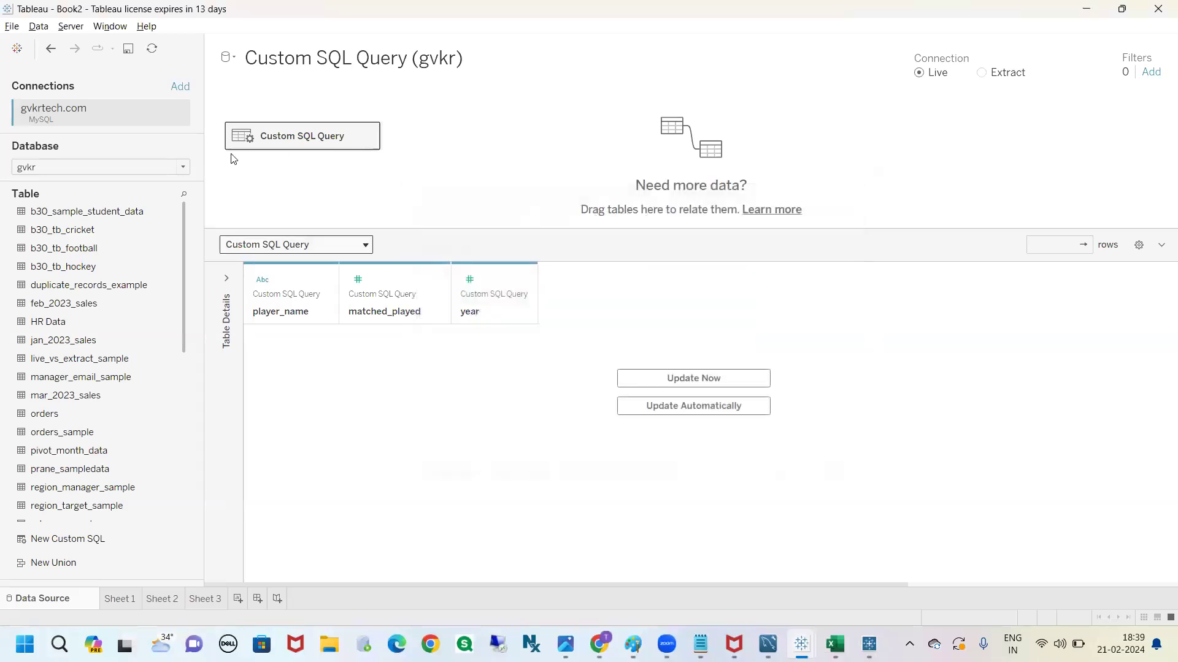
Reopen the custom SQL, change the hockey query's 2024 alias to years, and apply the query
click(369, 138)
click(408, 210)
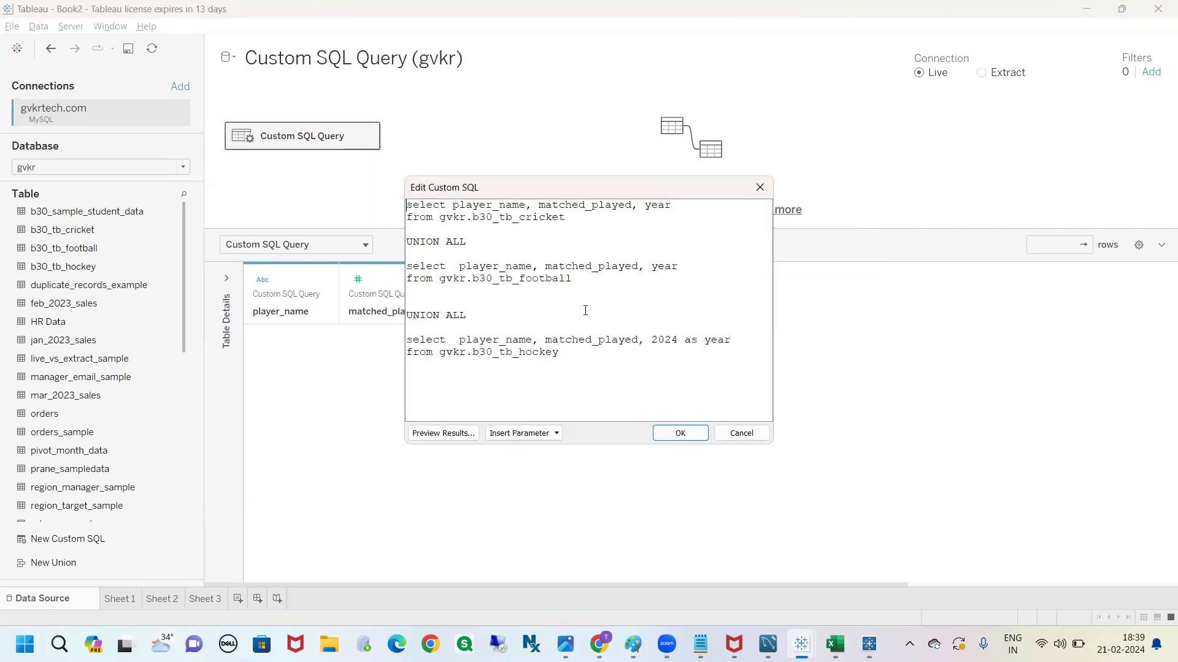
drag(771, 443, 905, 519)
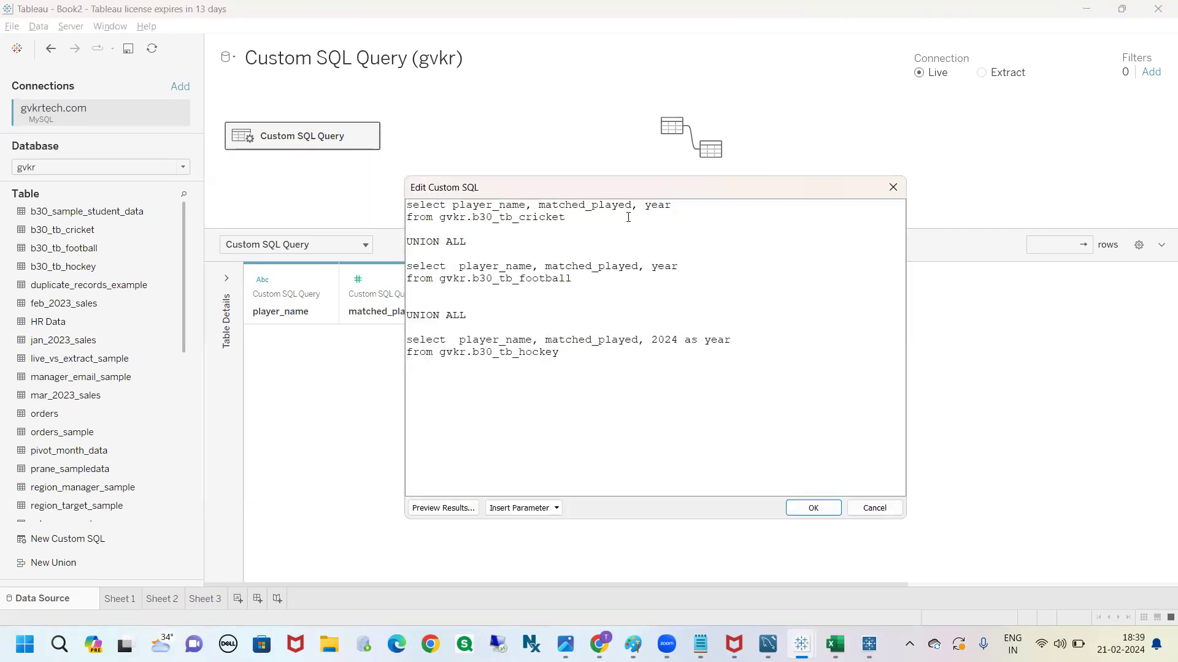
click(673, 205)
click(666, 271)
text(s)
click(803, 509)
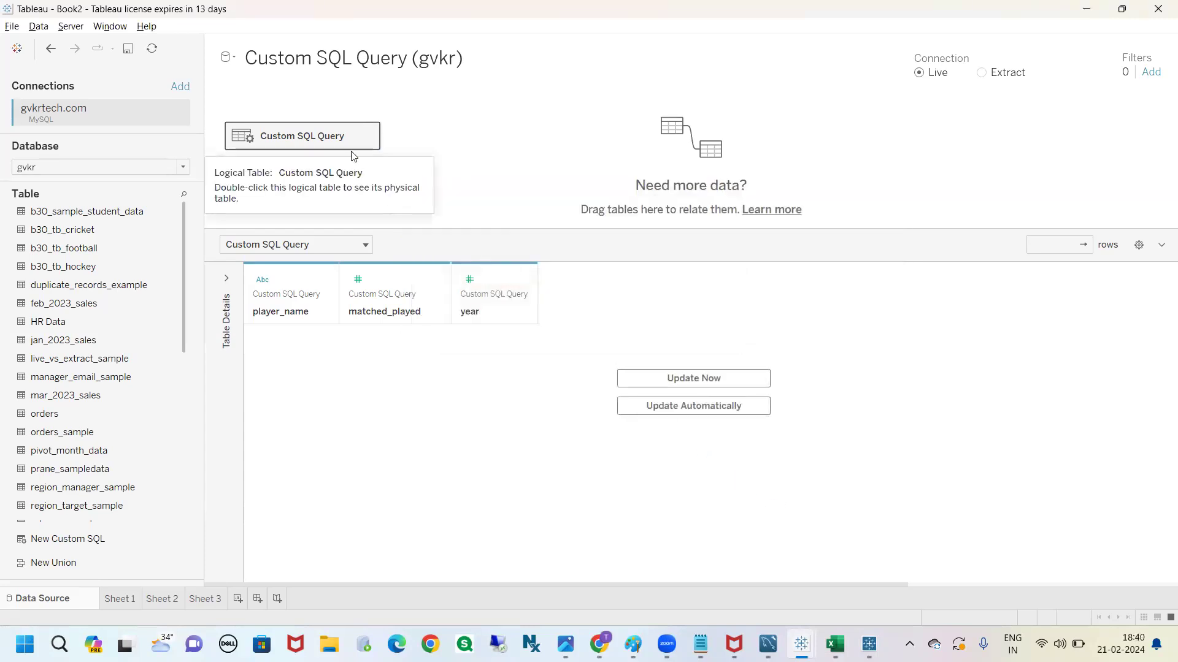
Recheck the hockey alias in the custom SQL and examine the resulting field names in Sheet 3
click(367, 136)
click(408, 206)
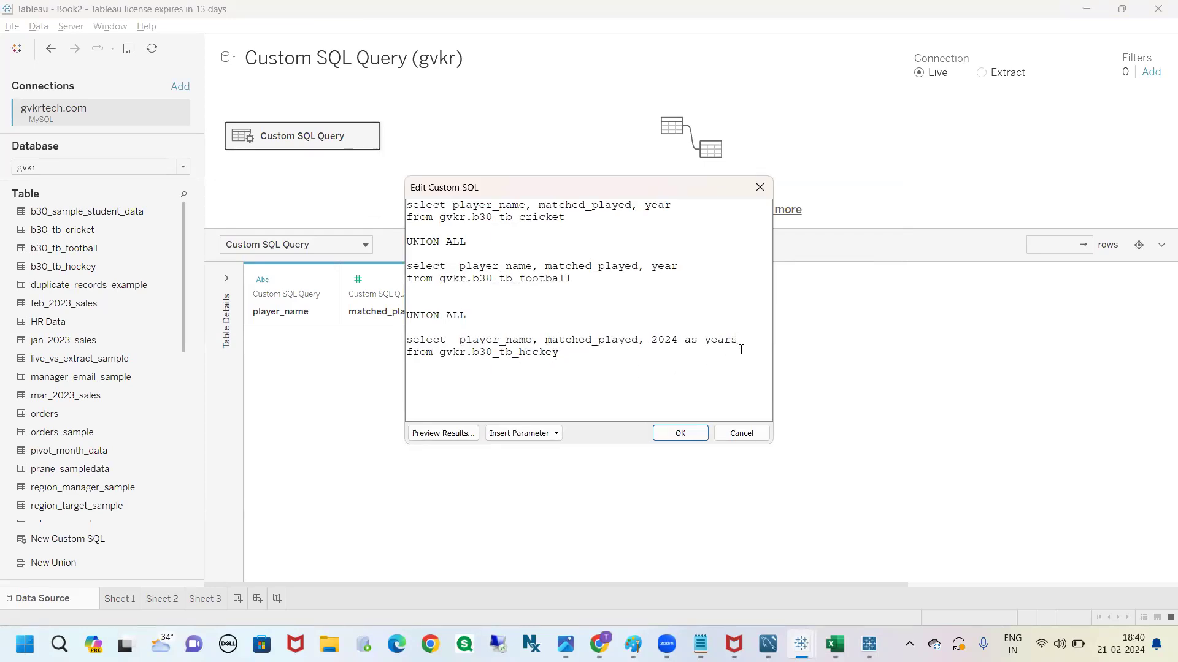
click(679, 433)
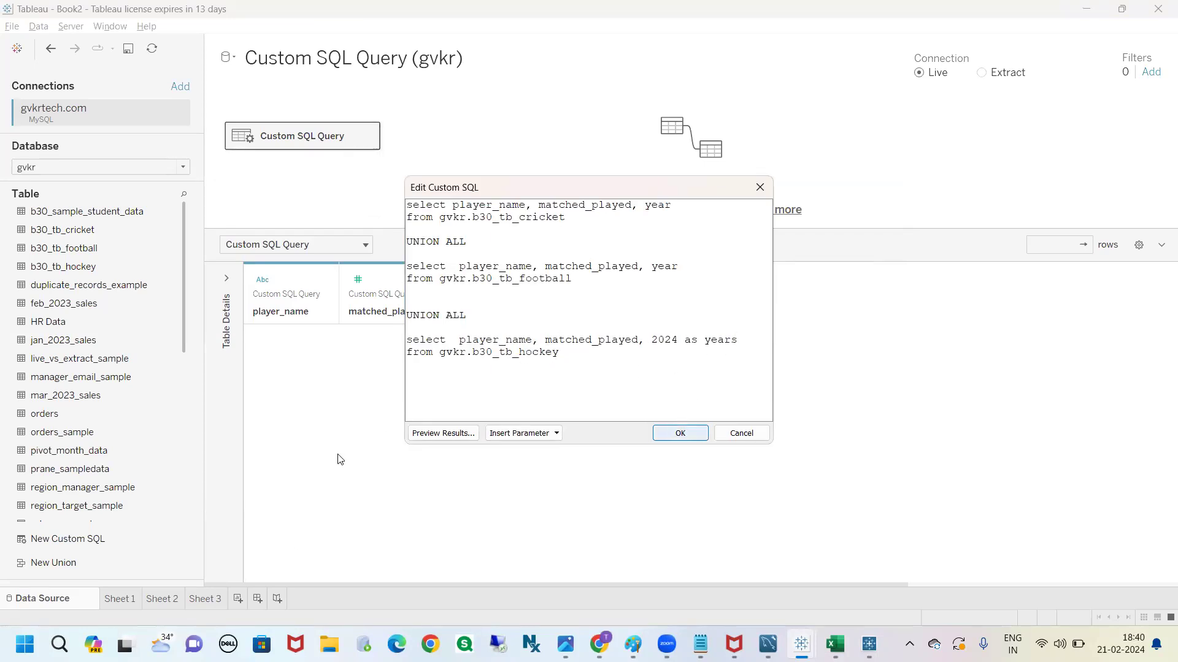
click(219, 600)
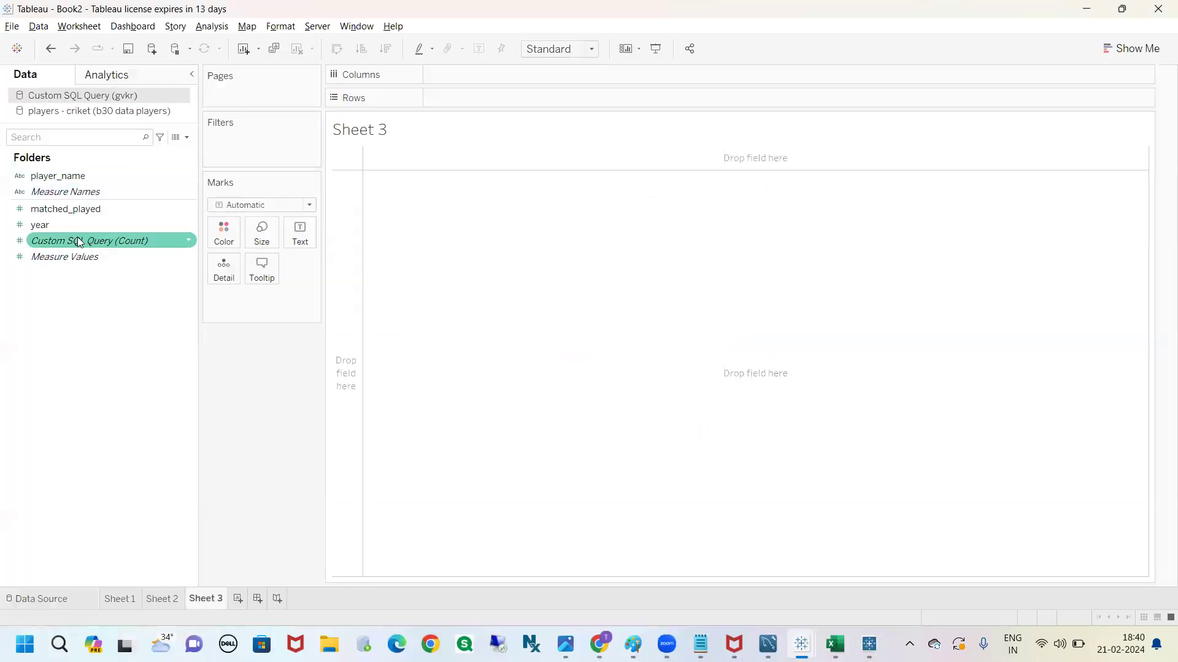
Return to the data source, change the hockey query's 2024 alias to abc, and preview the query results
click(77, 592)
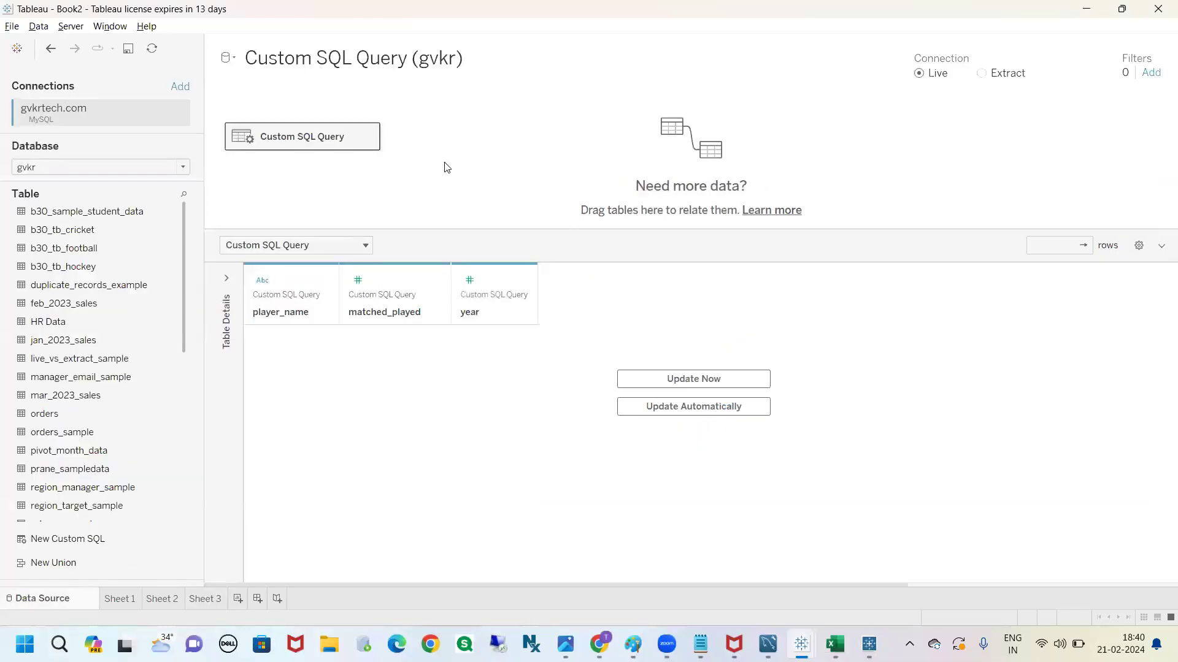
click(369, 140)
click(390, 209)
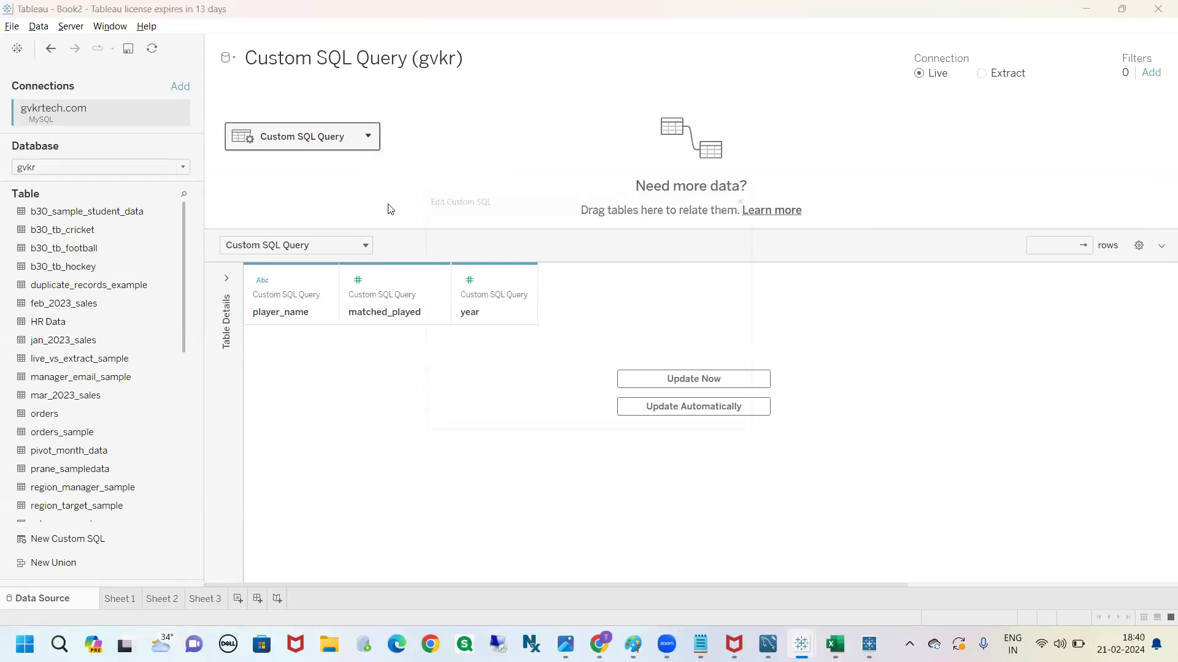
double_click(716, 340)
text(abc)
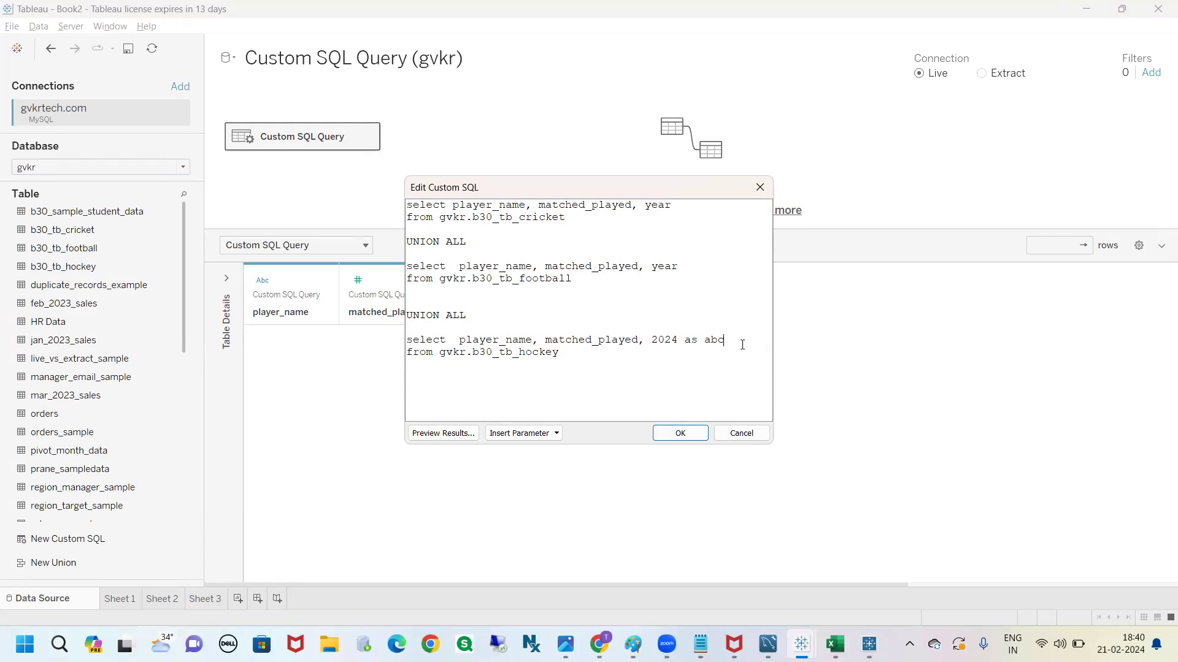
key(BackSpace)
key(BackSpace)
key(BackSpace)
key(BackSpace)
key(BackSpace)
key(BackSpace)
text(as abc)
click(443, 433)
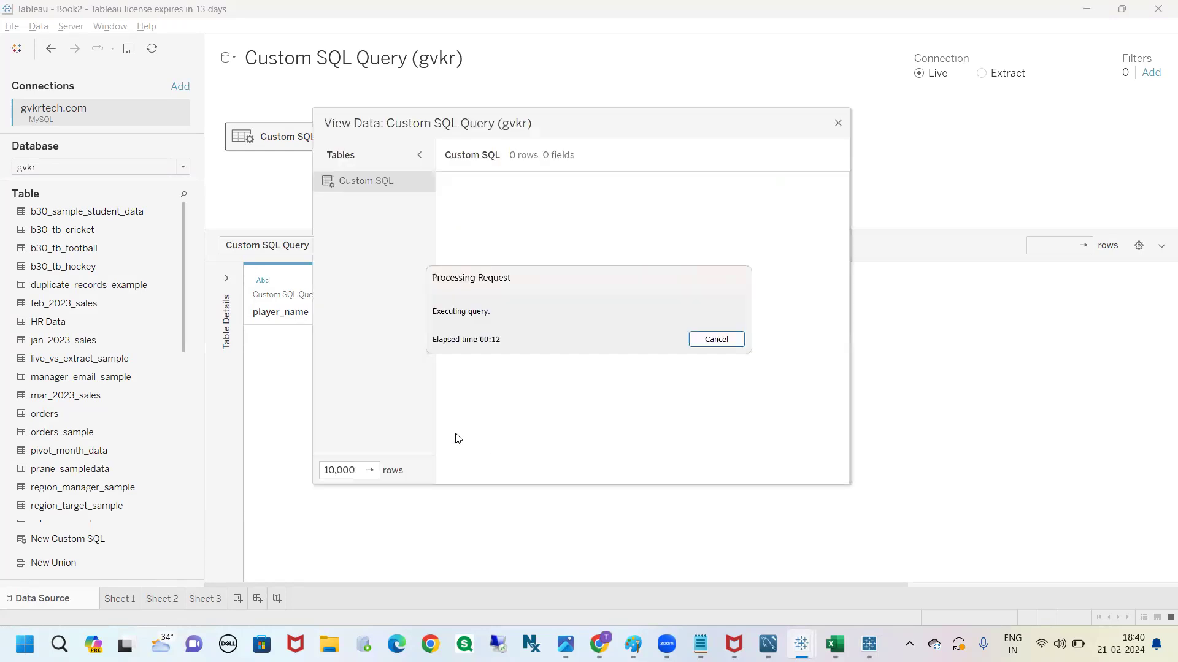
Close the data preview and change the hockey query's 2024 alias to year in the custom SQL
click(837, 122)
drag(723, 341, 707, 342)
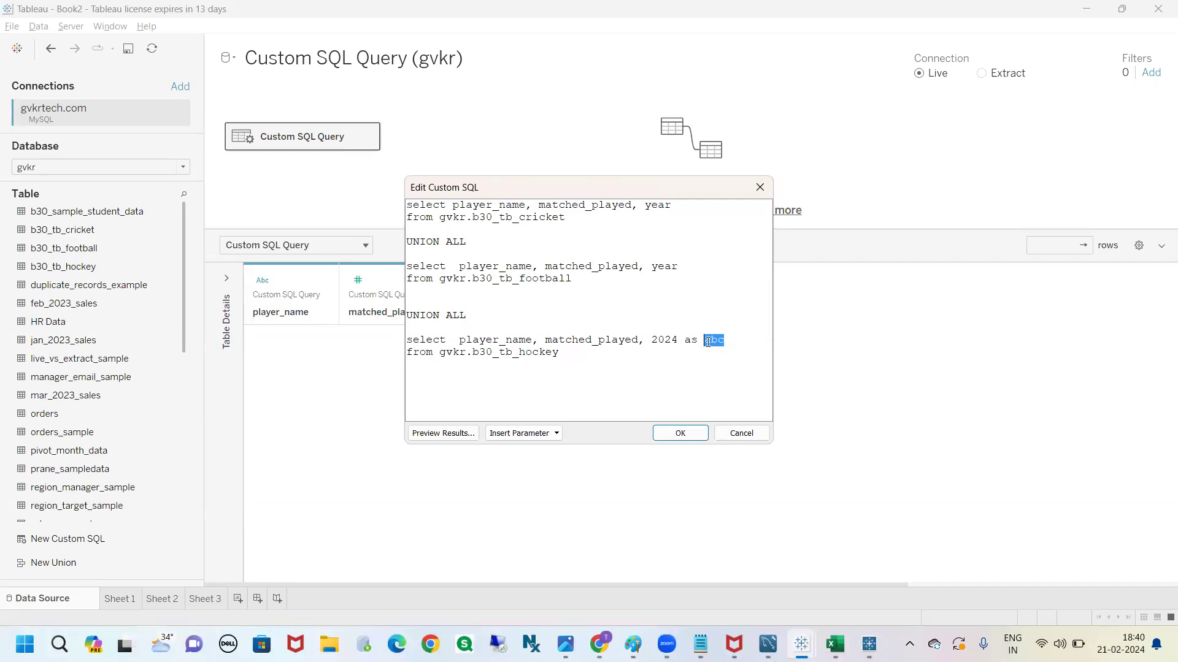
text(year)
drag(771, 448, 967, 498)
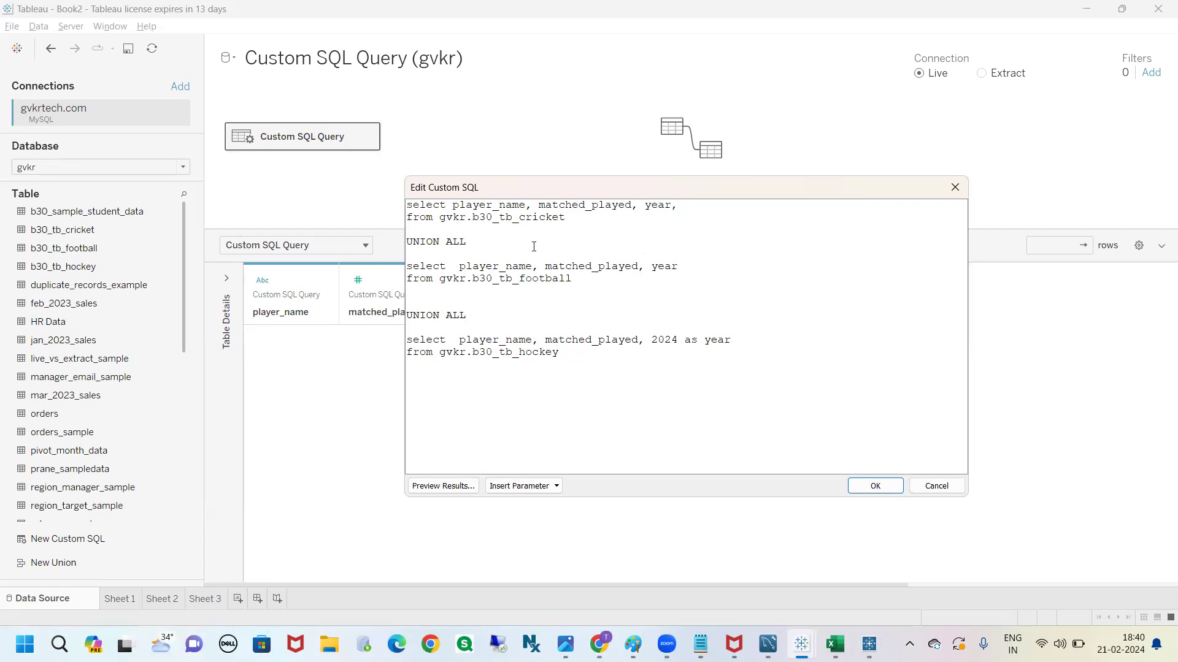
Examine the existing output fields in the data grid behind the custom SQL editor
drag(712, 185, 701, 453)
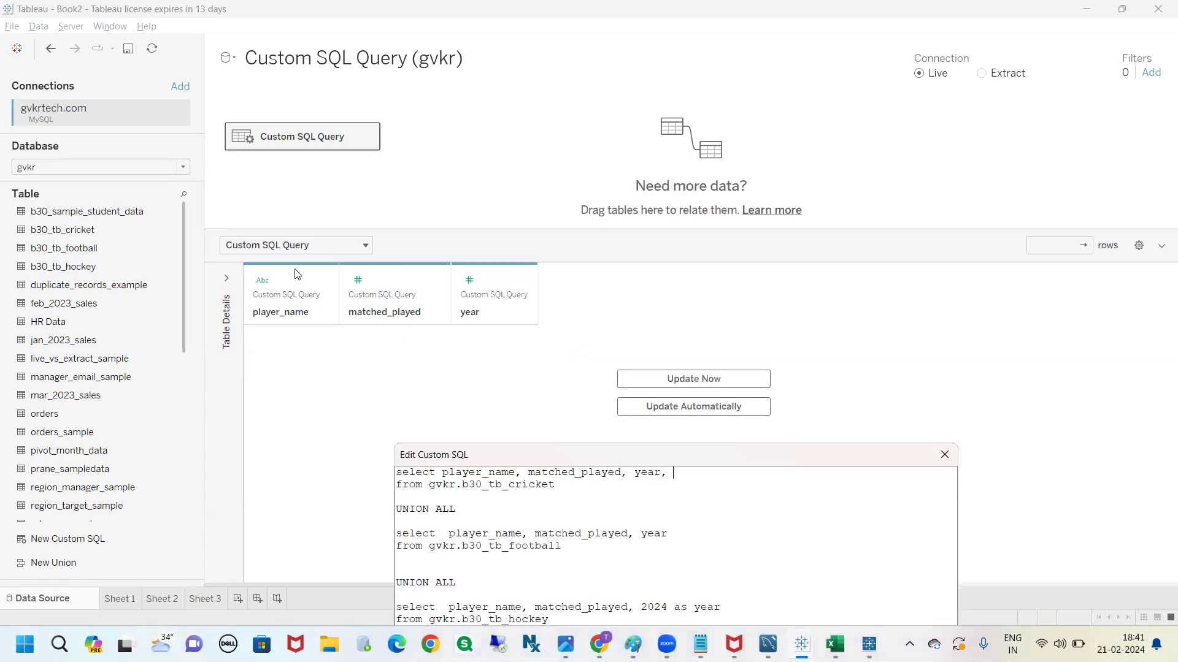
drag(292, 258, 299, 299)
drag(365, 246, 388, 275)
drag(440, 249, 461, 301)
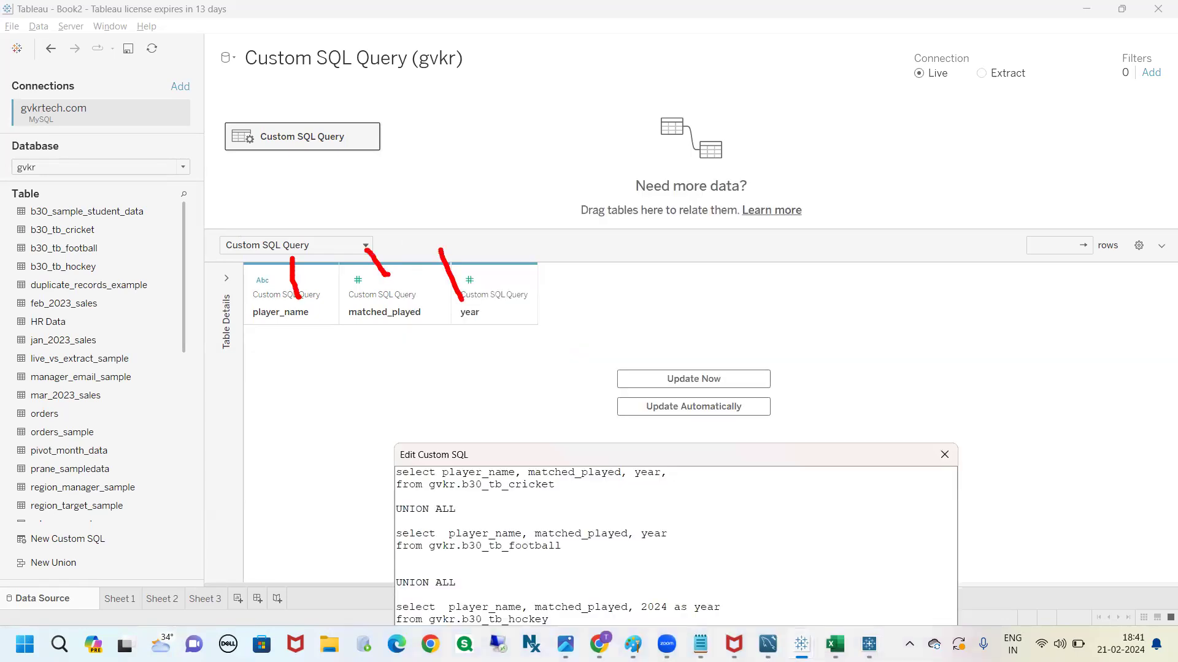
mouse_move(277, 337)
mouse_down()
mouse_move(346, 382)
mouse_move(472, 324)
mouse_move(246, 325)
mouse_up()
key(Escape)
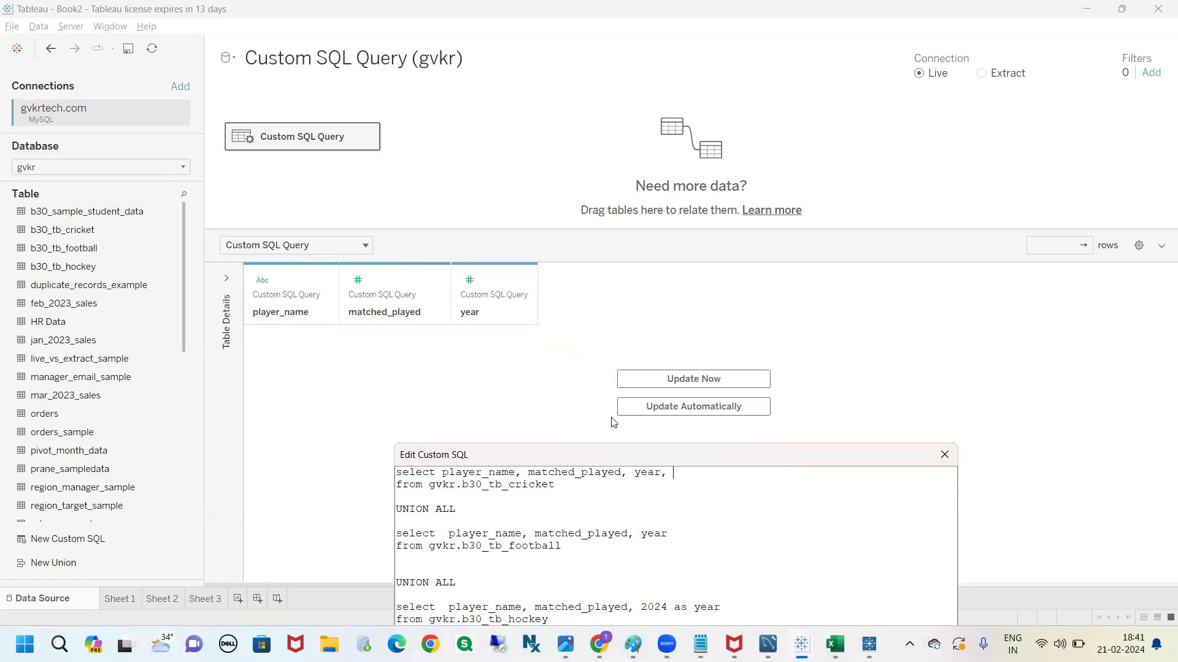
drag(647, 446, 657, 111)
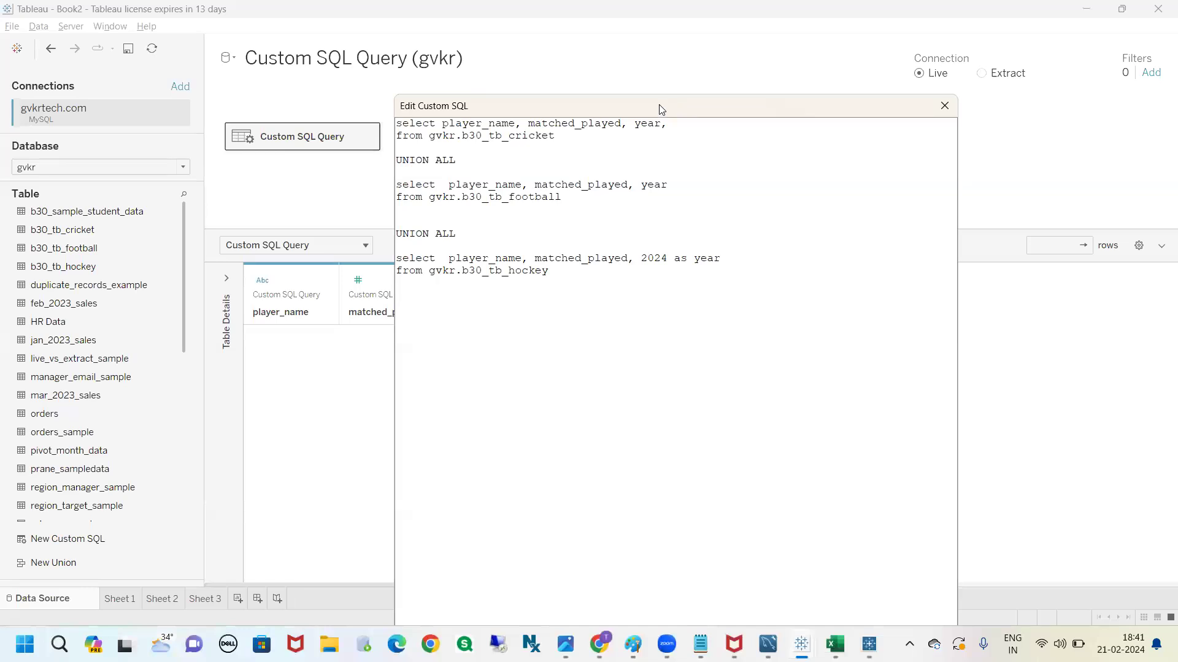
Add the constant 'b30_tb_cricket' as tablea_name to the cricket query's select list
text(tableau)
key(BackSpace)
text(_name,)
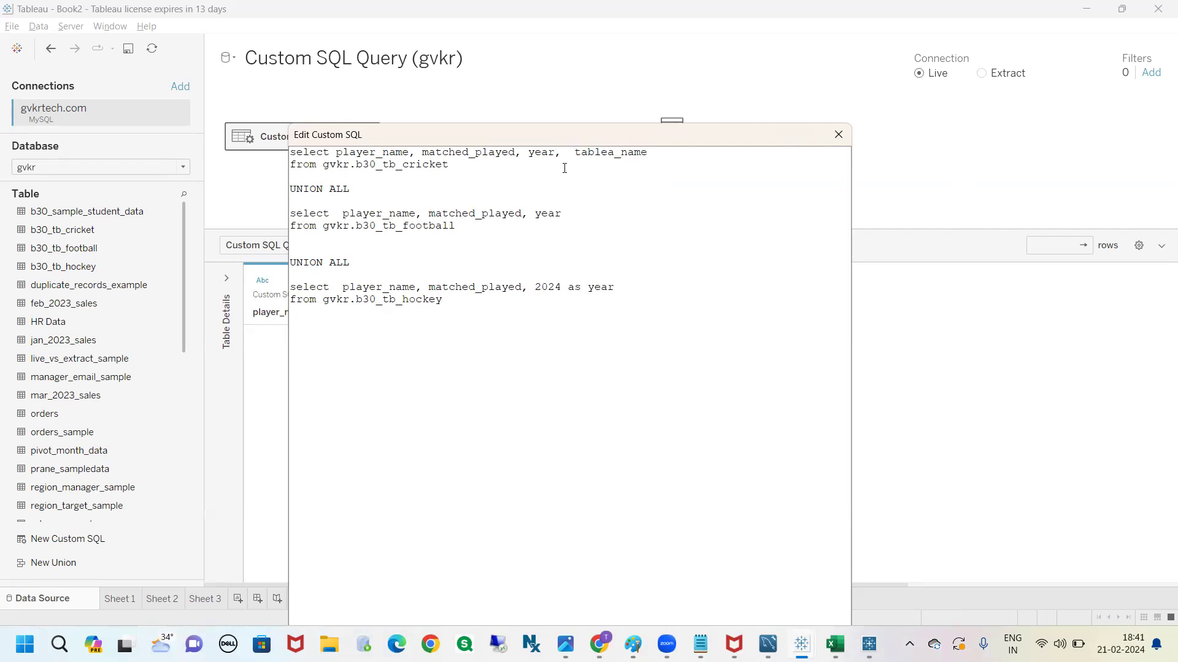
drag(448, 165, 356, 166)
key(ctrl+c)
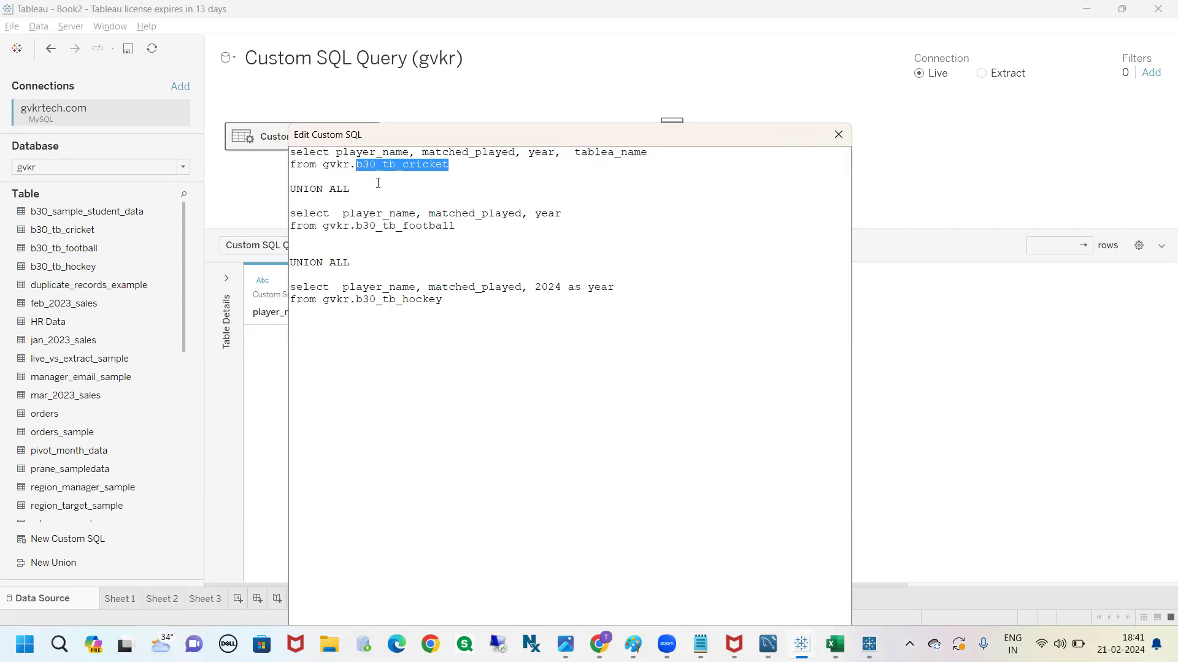
click(556, 153)
text(,)
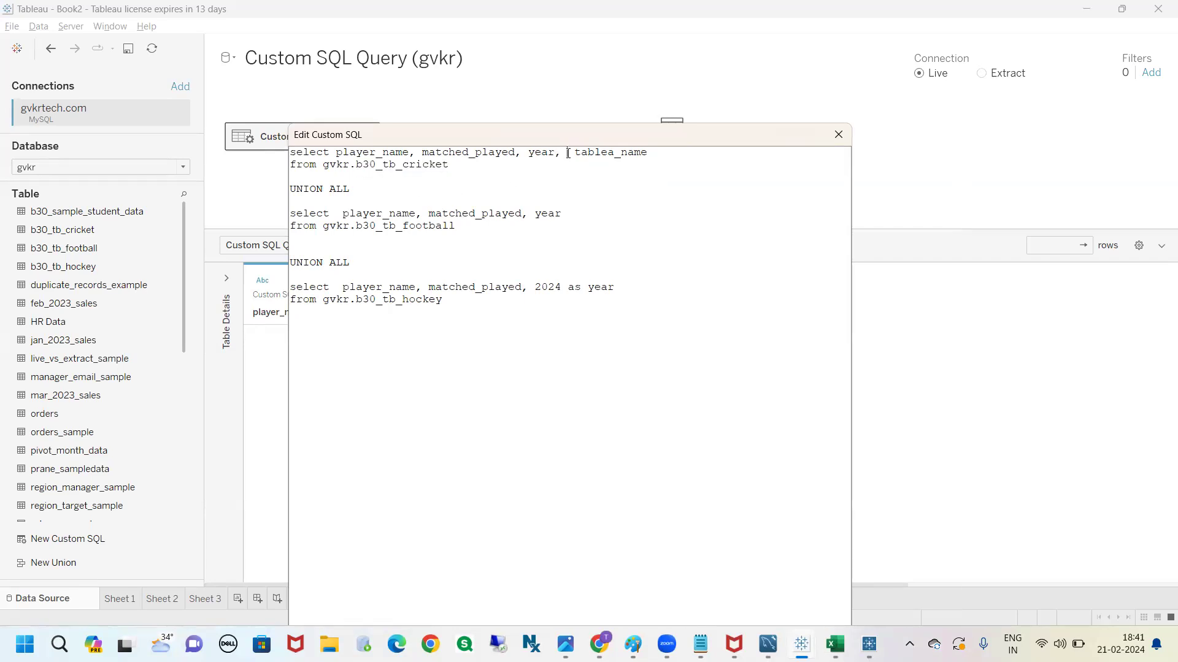
click(567, 153)
text('')
key(ctrl+v)
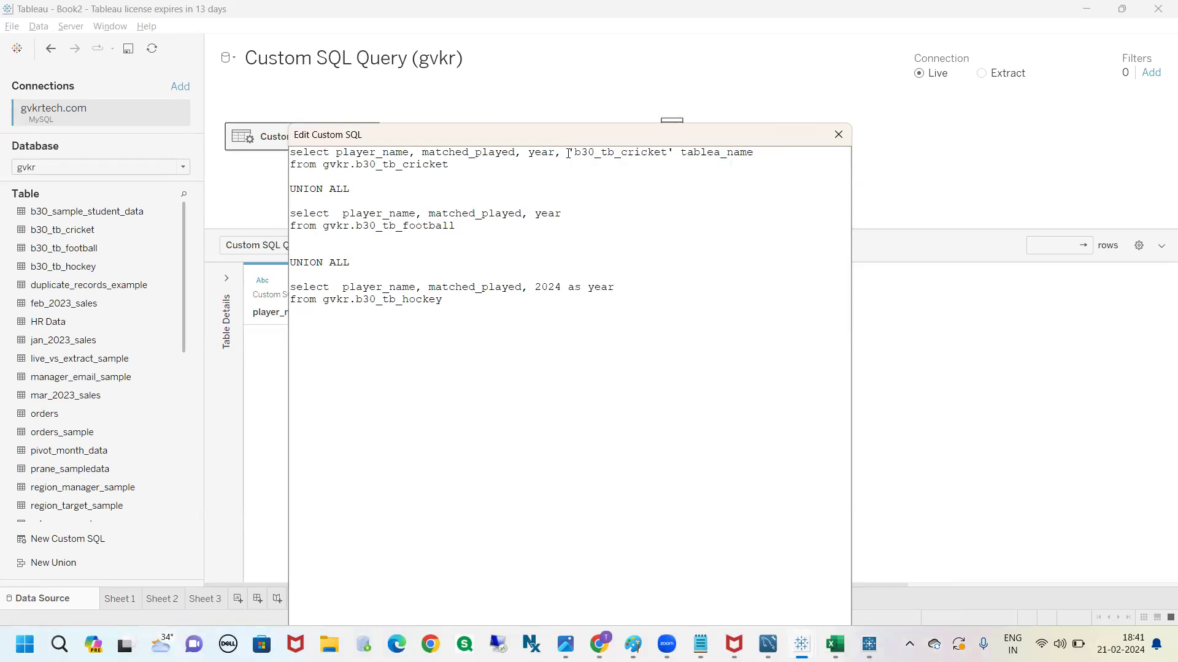
click(679, 152)
text(a s)
drag(787, 152, 555, 152)
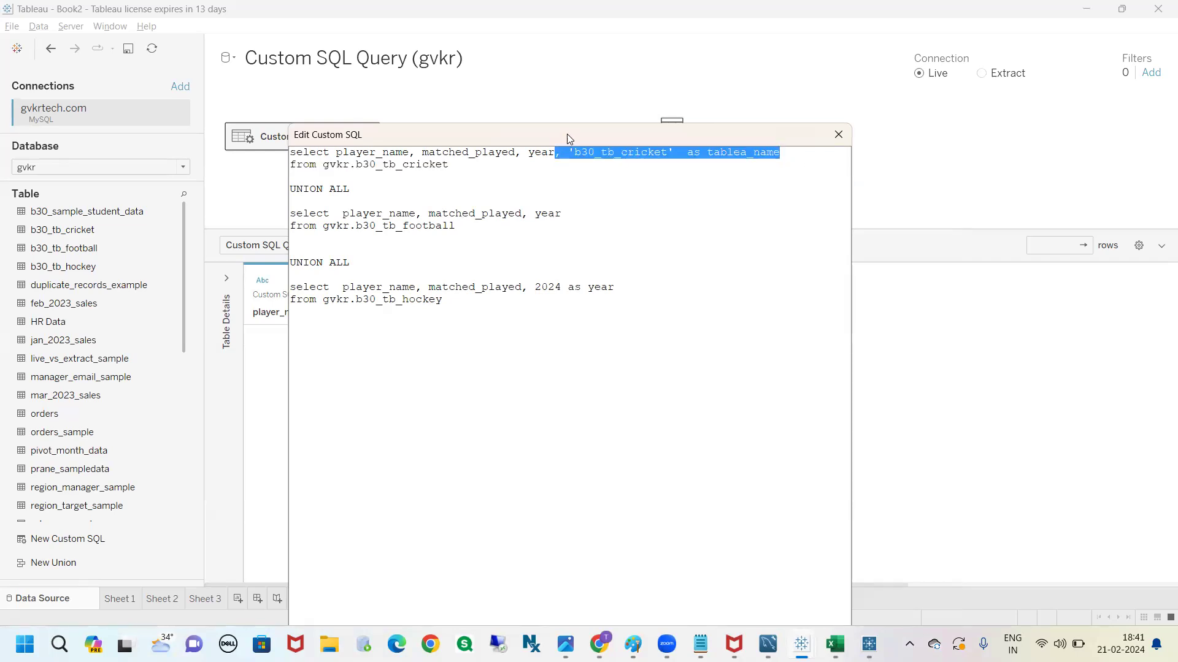
Try to apply the union query with the tablea_name column present only in the cricket query
drag(554, 50, 546, 80)
mouse_move(542, 69)
mouse_down()
mouse_move(591, 258)
mouse_move(581, 105)
mouse_move(531, 78)
mouse_up()
click(660, 455)
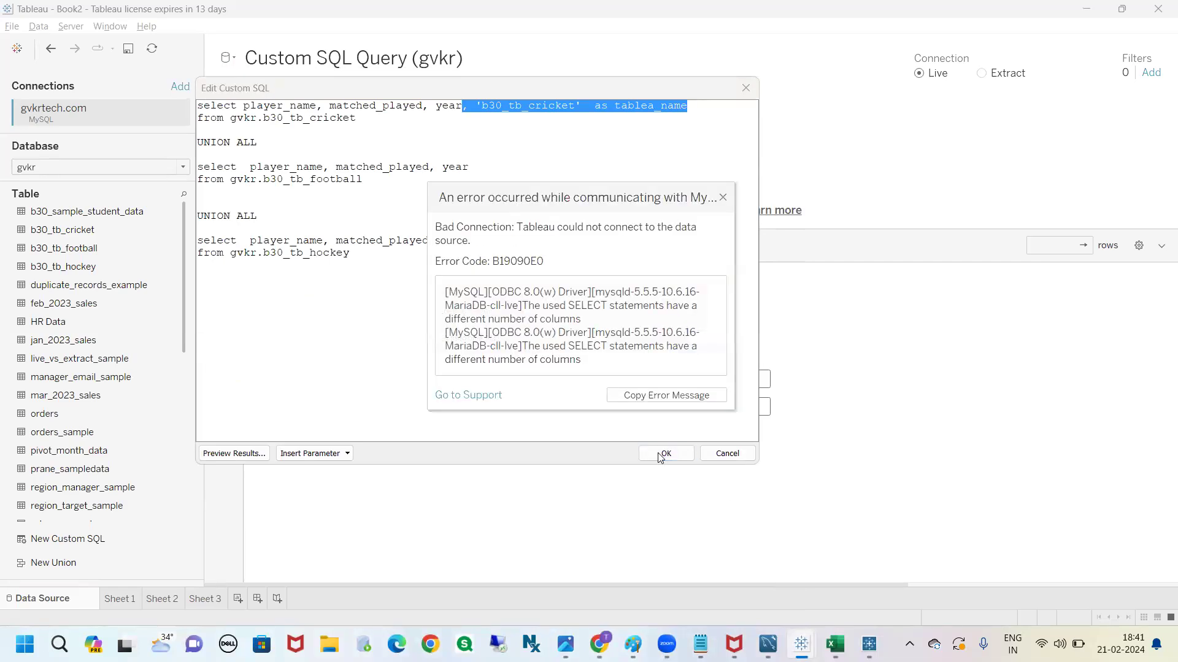
drag(580, 320, 500, 320)
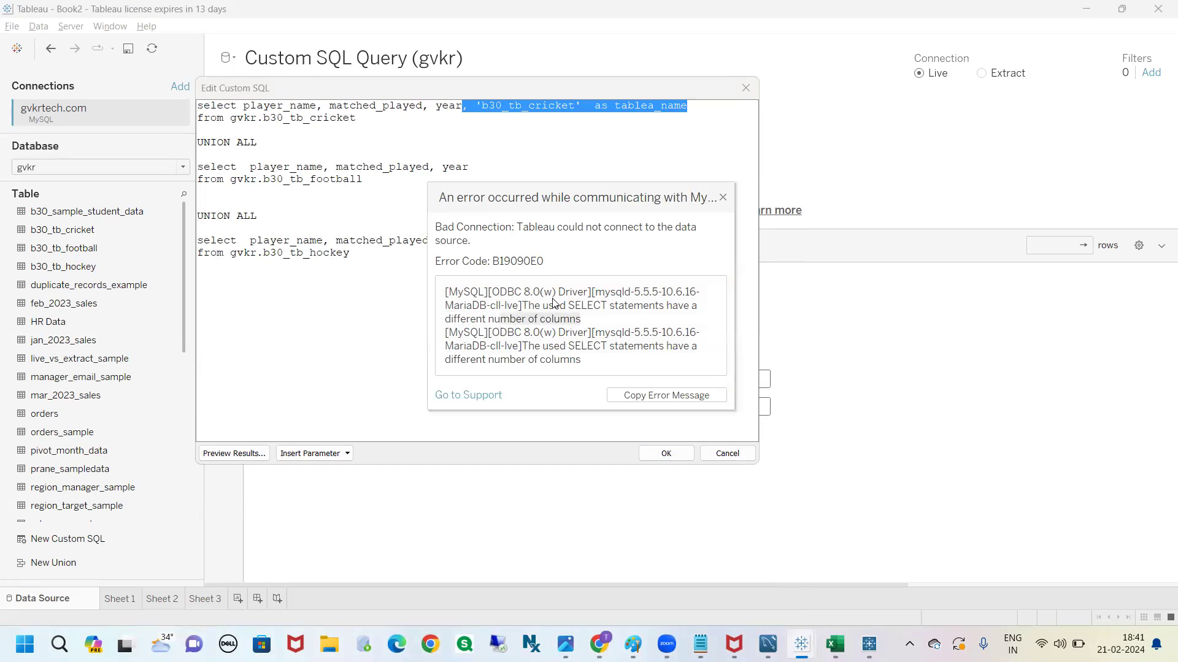
click(723, 198)
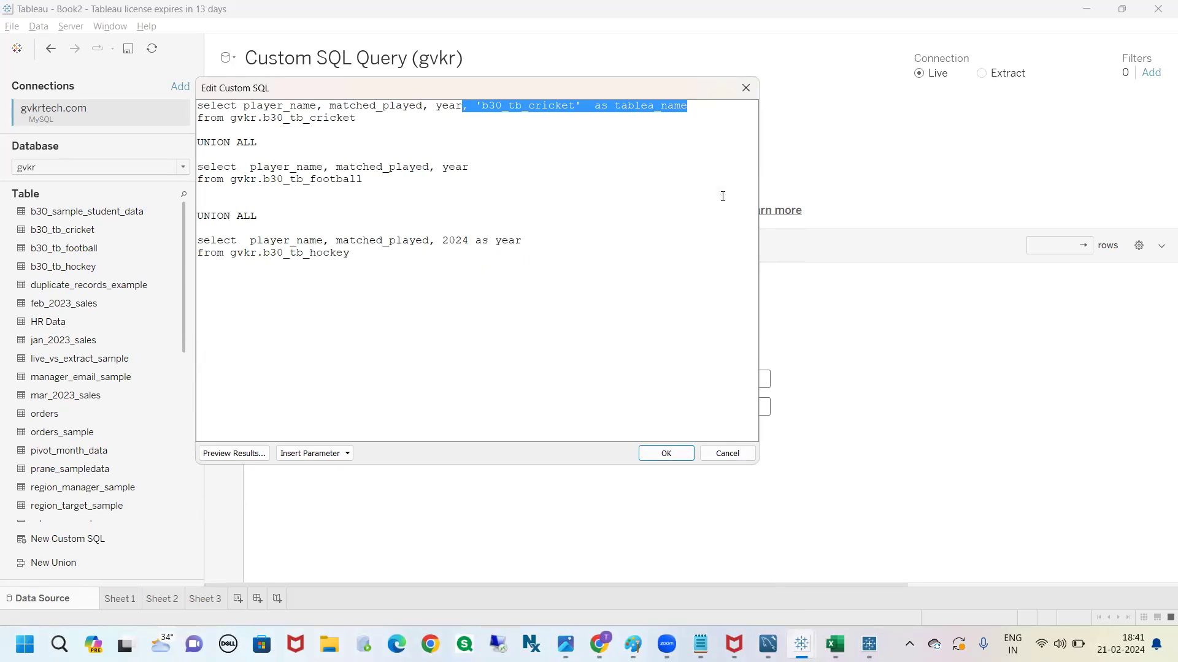
Copy the cricket query's constant with its tablea_name alias into the football and hockey queries' select lists
click(679, 198)
drag(692, 105, 463, 107)
key(ctrl+c)
click(476, 167)
key(ctrl+v)
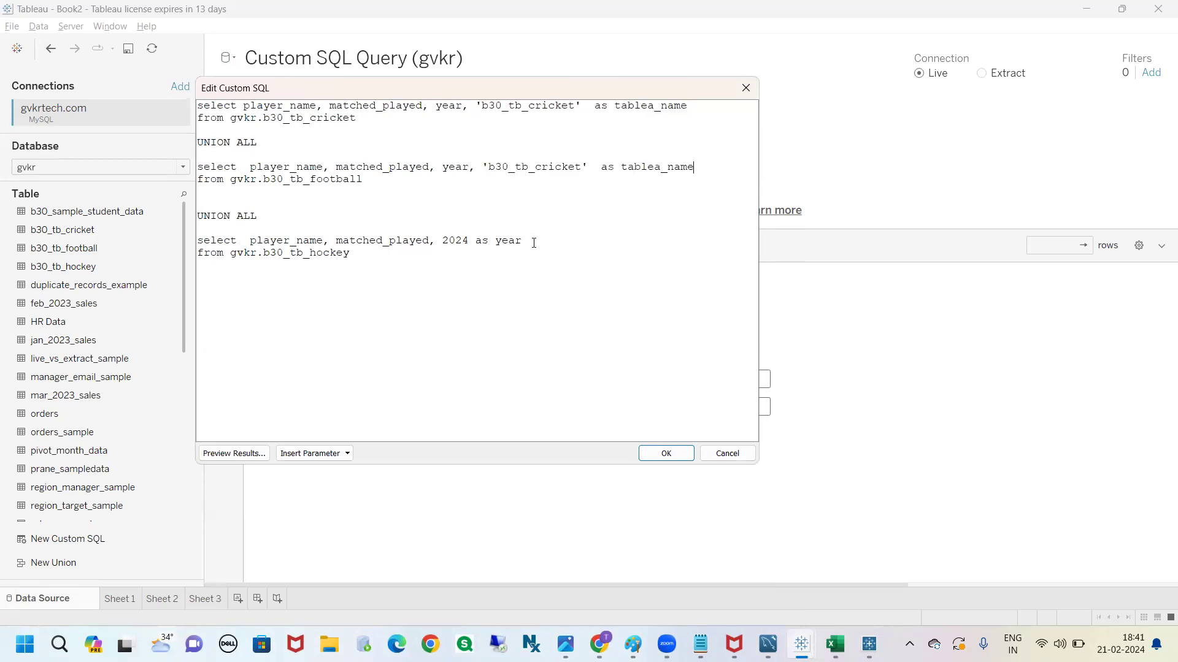
key(ctrl+v)
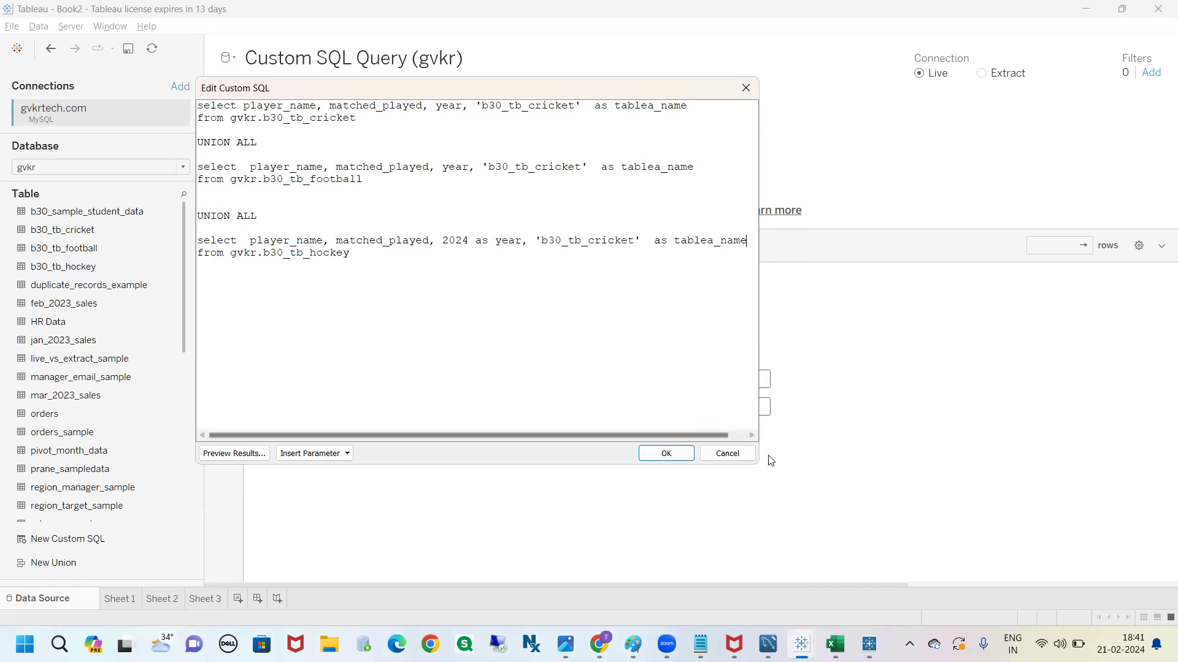
drag(759, 467, 871, 506)
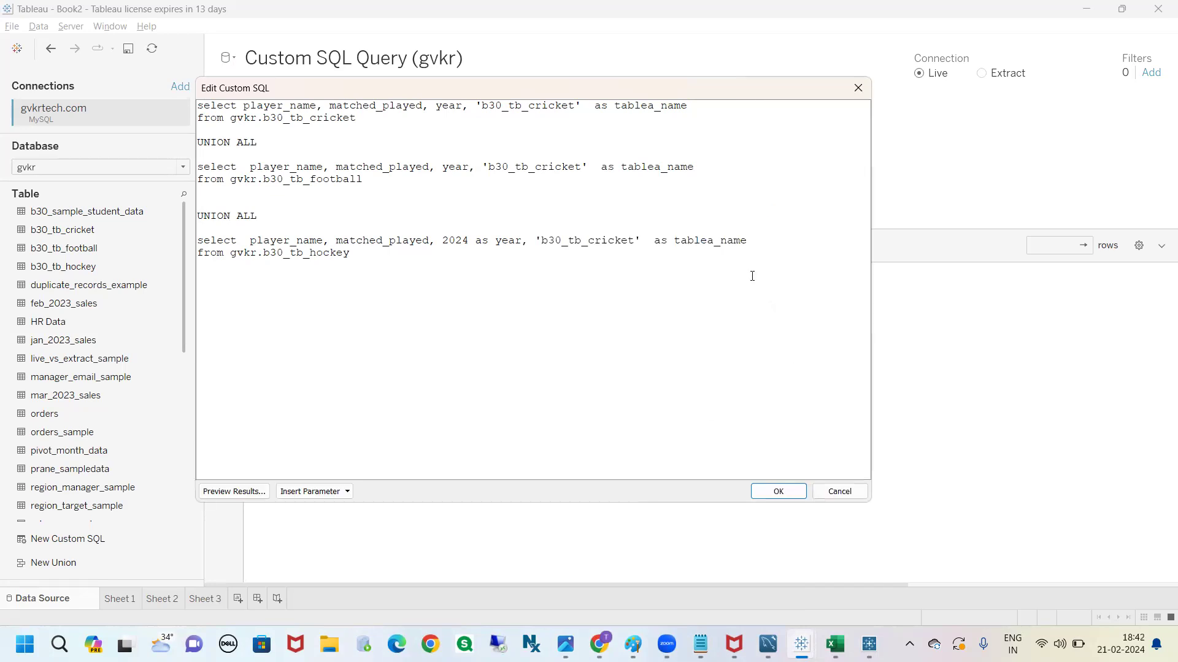
Change the football query's constant to 'b30_tb_football'
double_click(560, 166)
click(581, 167)
key(BackSpace)
key(BackSpace)
key(BackSpace)
key(BackSpace)
key(BackSpace)
key(BackSpace)
key(BackSpace)
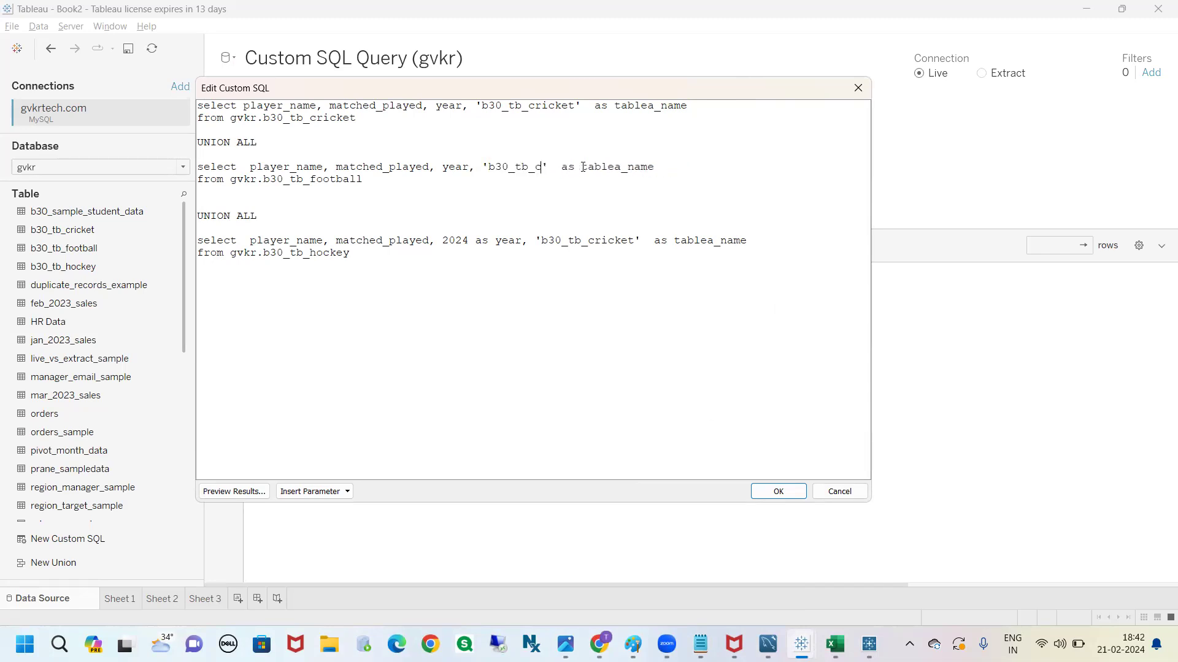
text(football)
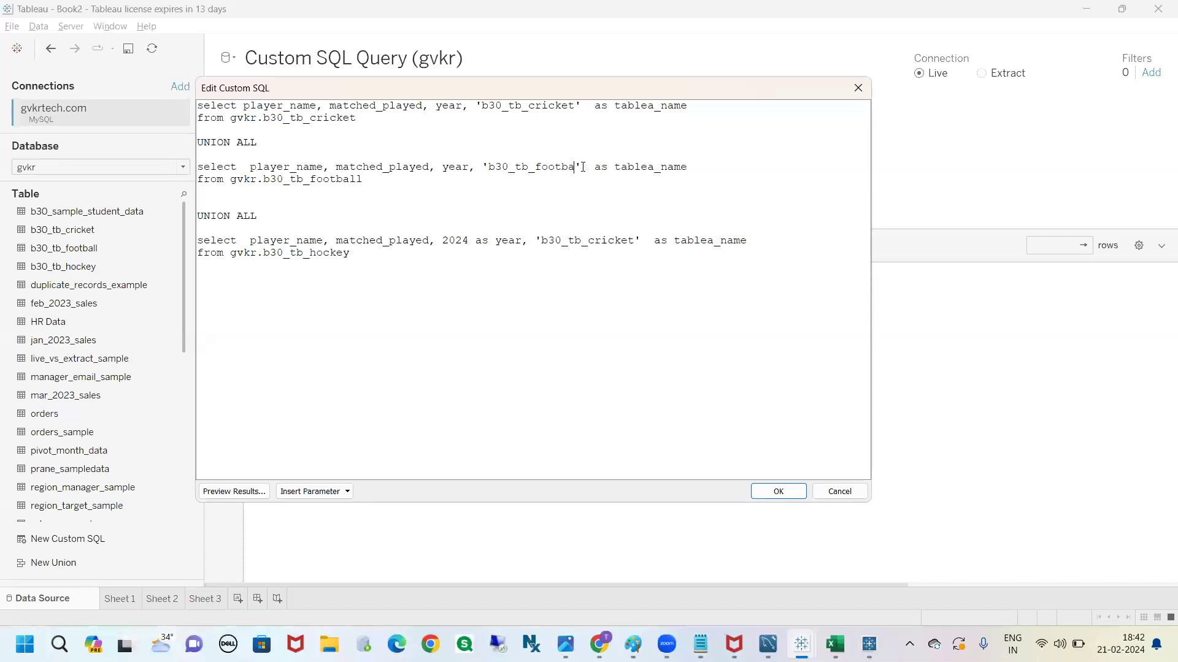
drag(356, 183, 309, 183)
Set the hockey query's constant to 'hockey' and shorten the other two constants to 'football' and 'cricket'
drag(588, 240, 544, 243)
key(BackSpace)
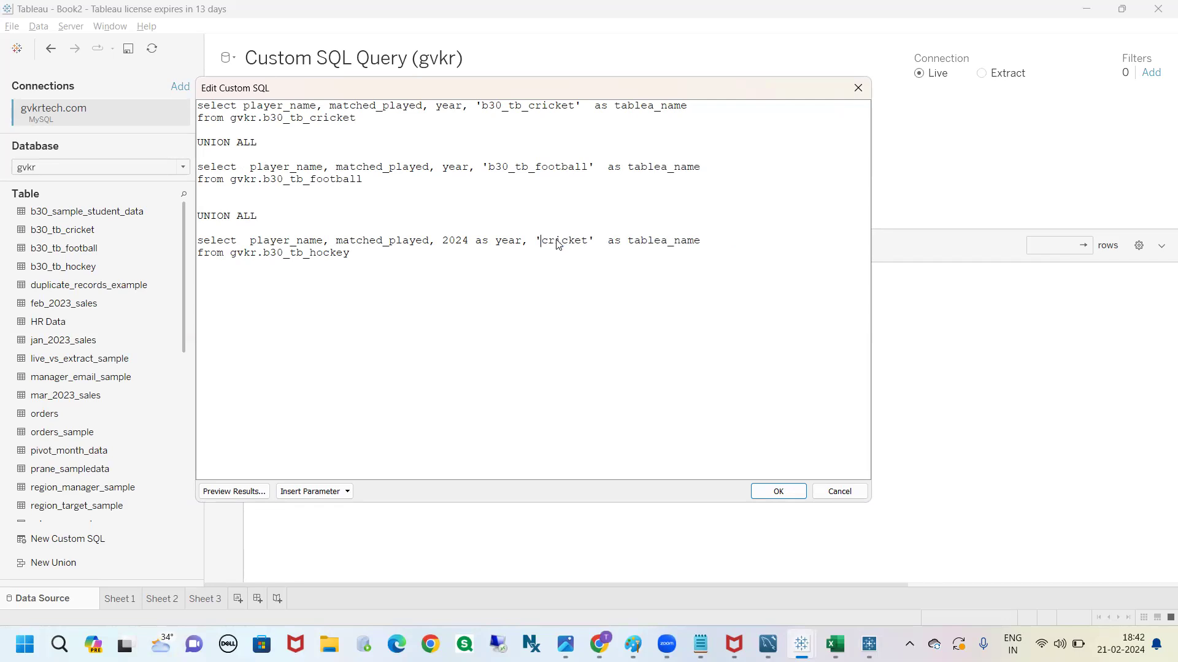
double_click(581, 242)
text(hockey)
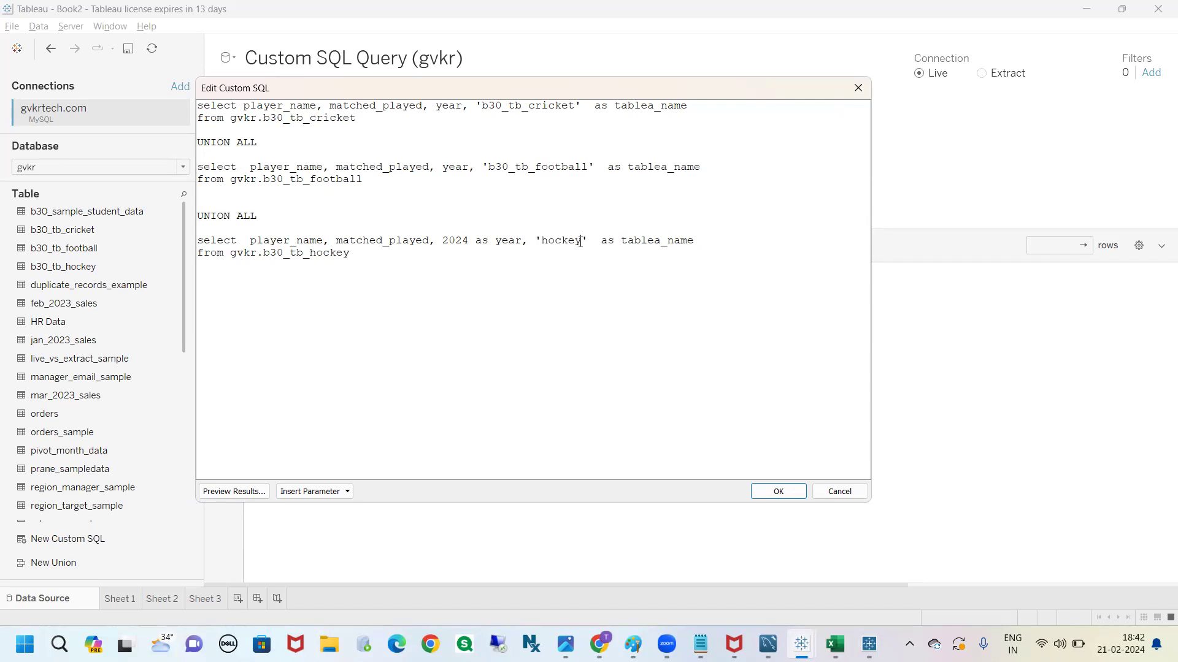
drag(534, 168, 492, 170)
key(BackSpace)
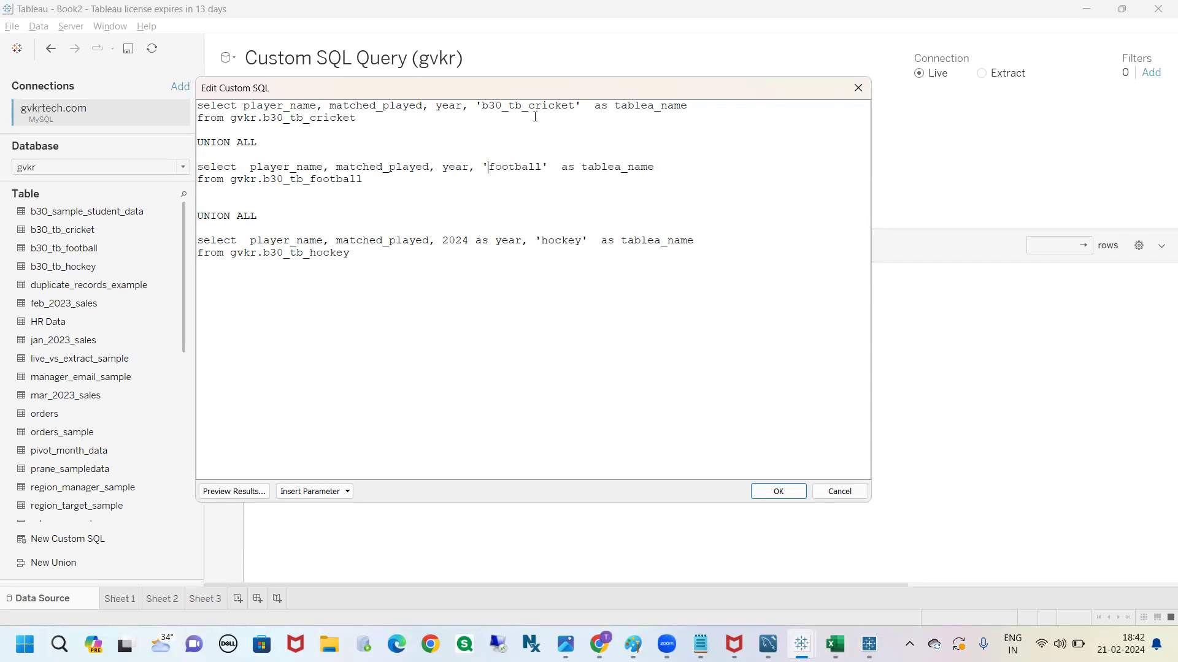
drag(528, 107, 482, 105)
key(BackSpace)
double_click(526, 105)
Change the hockey constant's alias to tablea_names, then apply the union query and update the data grid
drag(524, 92, 546, 96)
click(543, 120)
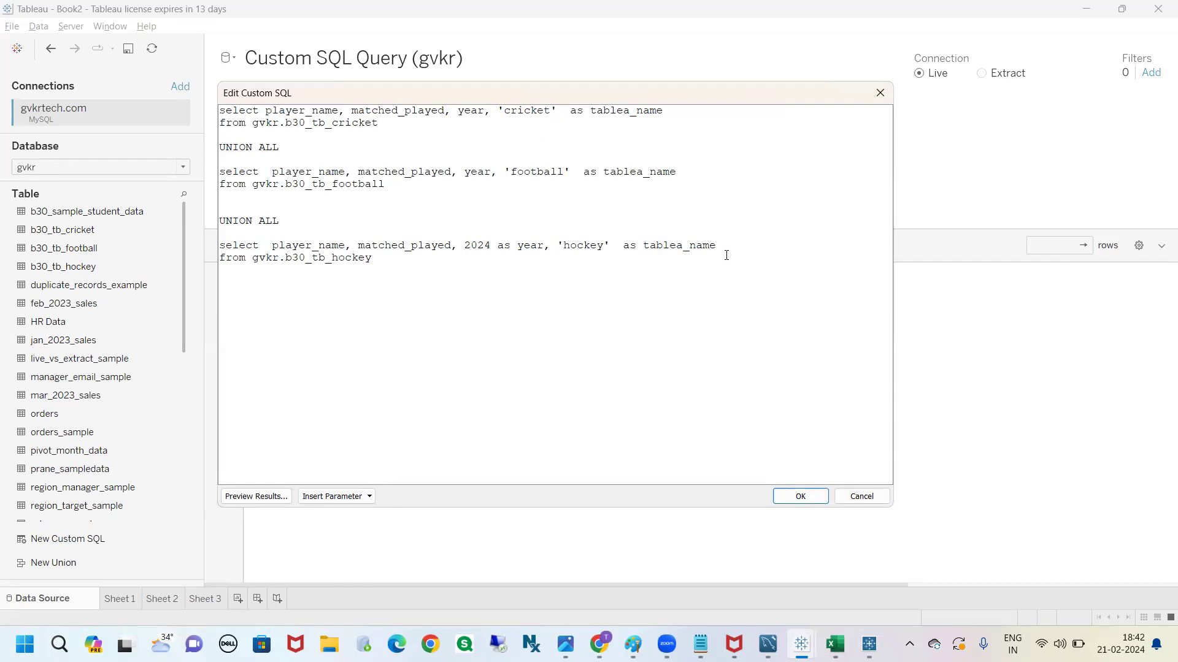
click(798, 497)
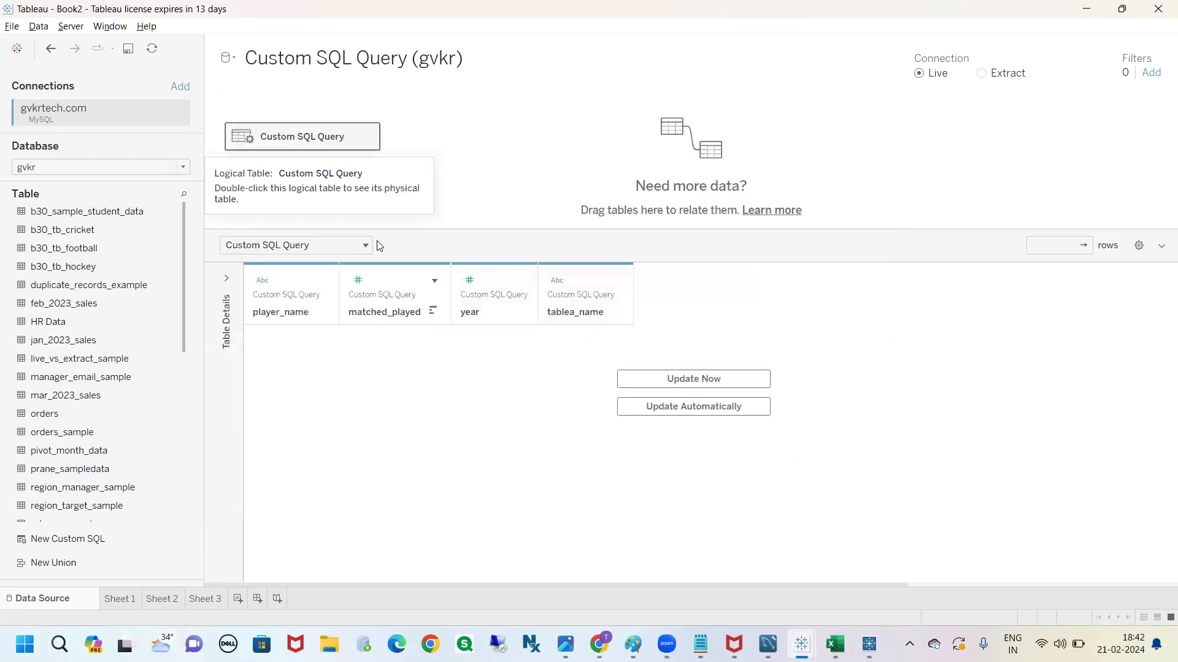
click(669, 380)
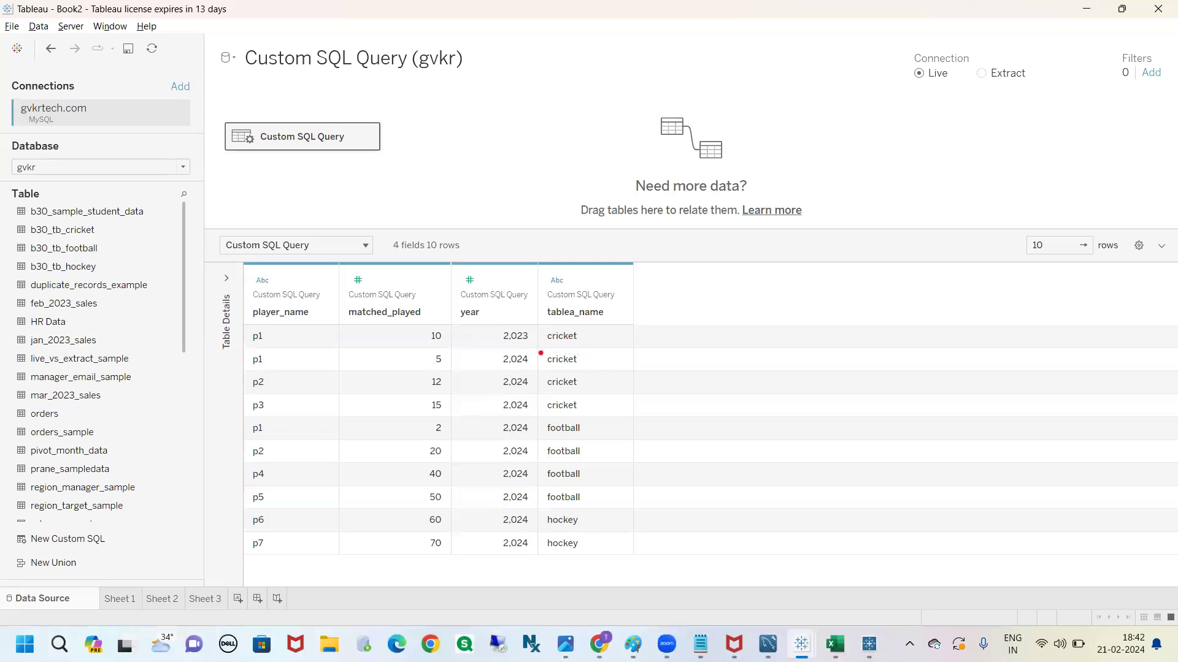
Examine which source each row is labelled with in the tablea_name column
mouse_move(588, 337)
mouse_down()
mouse_move(591, 413)
mouse_move(531, 413)
mouse_move(523, 341)
mouse_move(581, 337)
mouse_up()
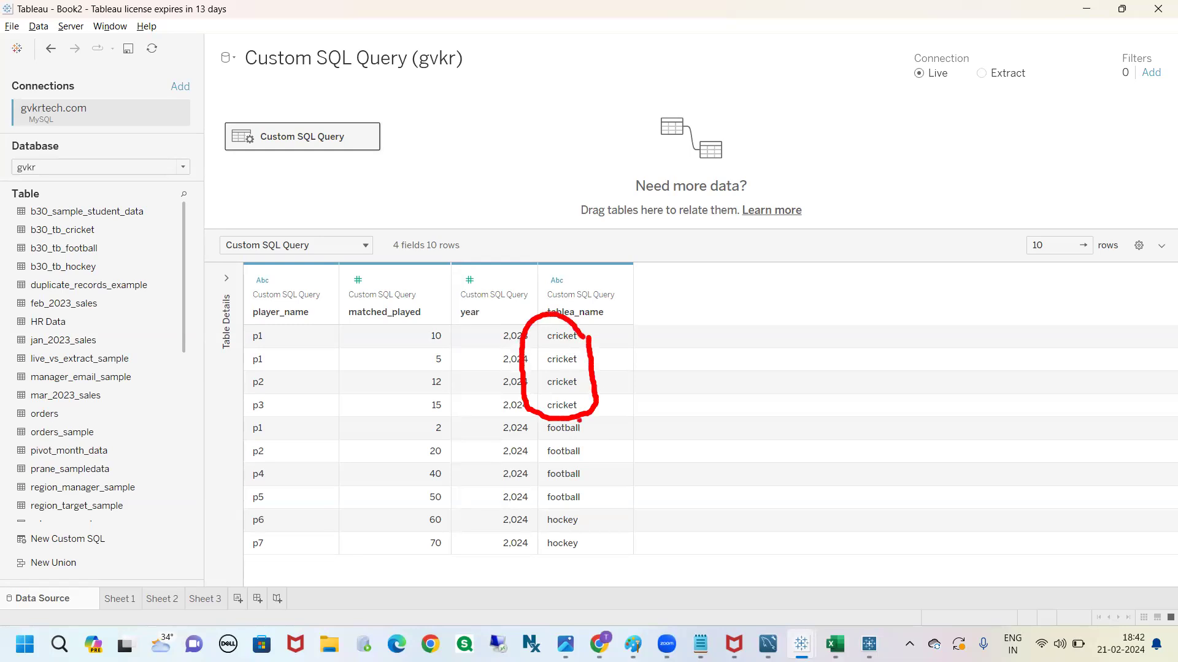
mouse_move(549, 418)
mouse_down()
mouse_move(508, 479)
mouse_move(610, 472)
mouse_move(531, 410)
mouse_up()
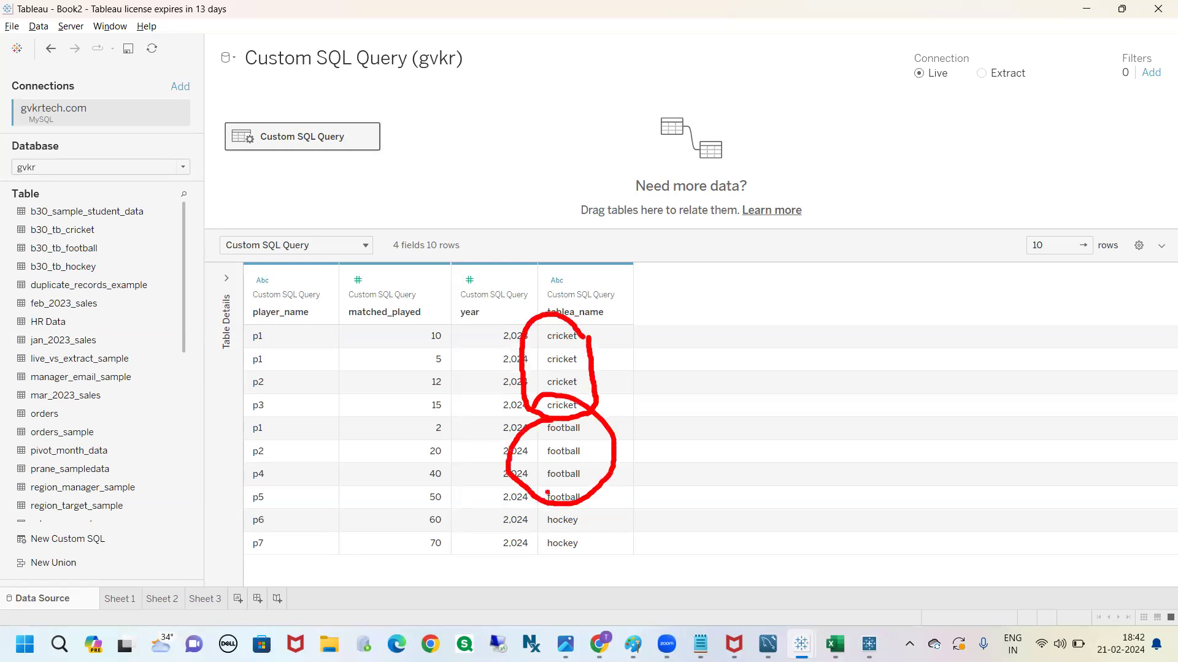
mouse_move(555, 521)
mouse_down()
mouse_move(567, 568)
mouse_move(577, 526)
mouse_move(633, 527)
mouse_up()
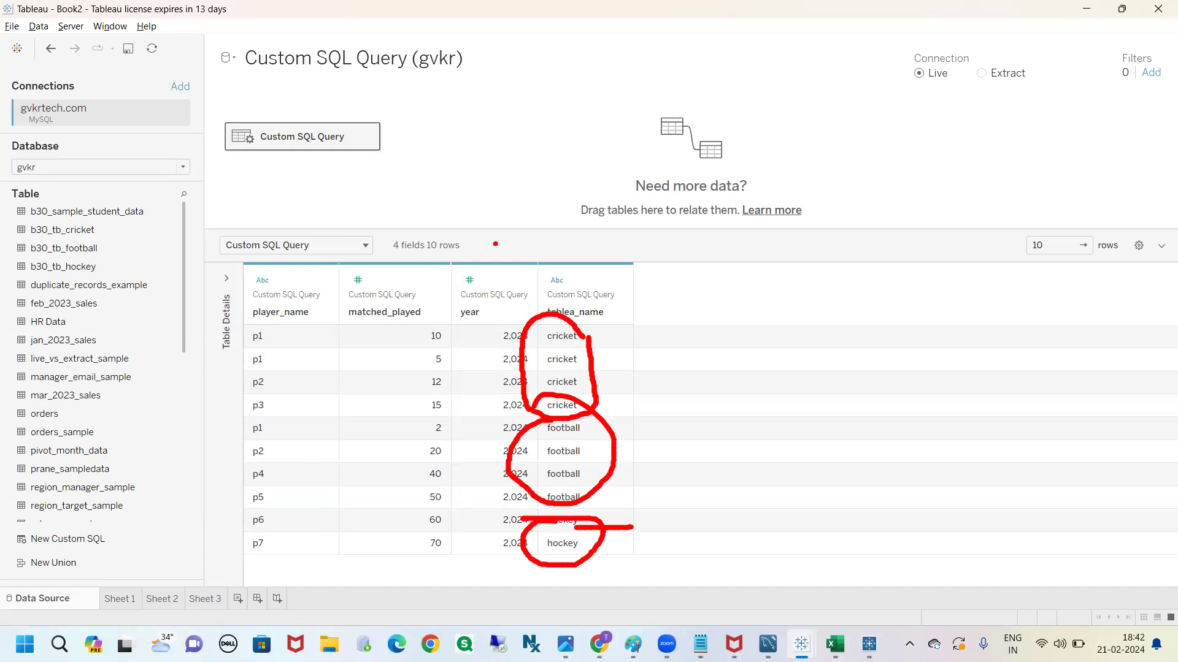
key(Escape)
click(569, 342)
Reopen the custom SQL and replace the cricket query's 'cricket' constant with a person's first name
click(368, 136)
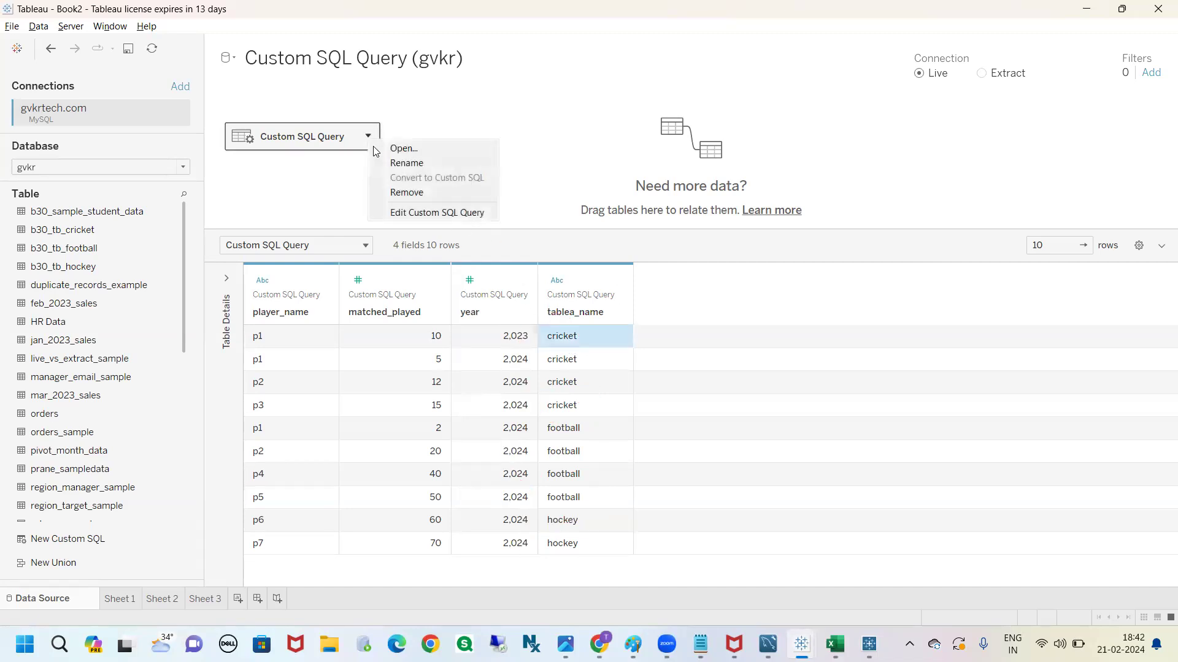
click(402, 215)
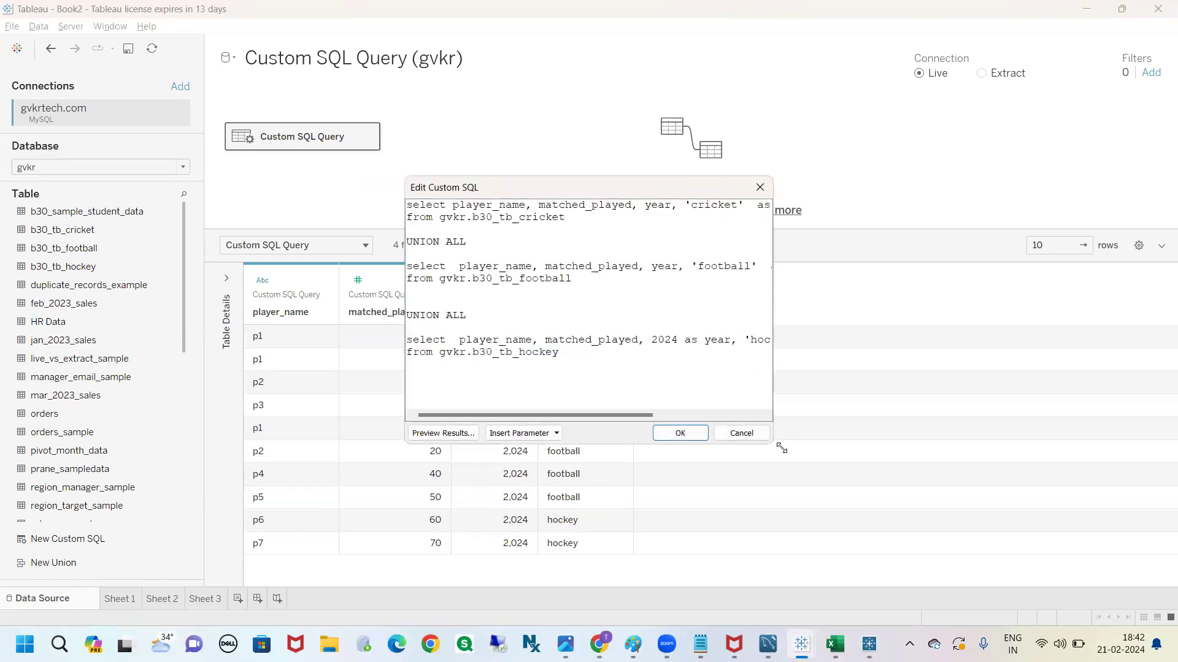
drag(771, 442, 961, 524)
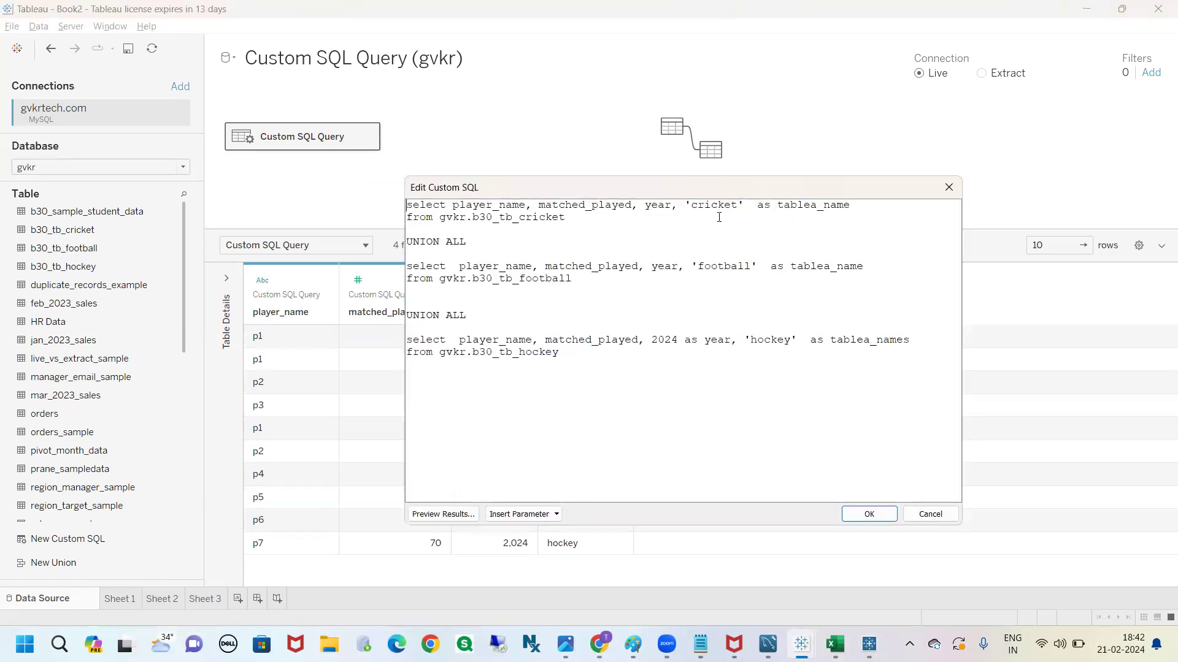
double_click(720, 207)
text(Venkat)
drag(559, 218, 459, 216)
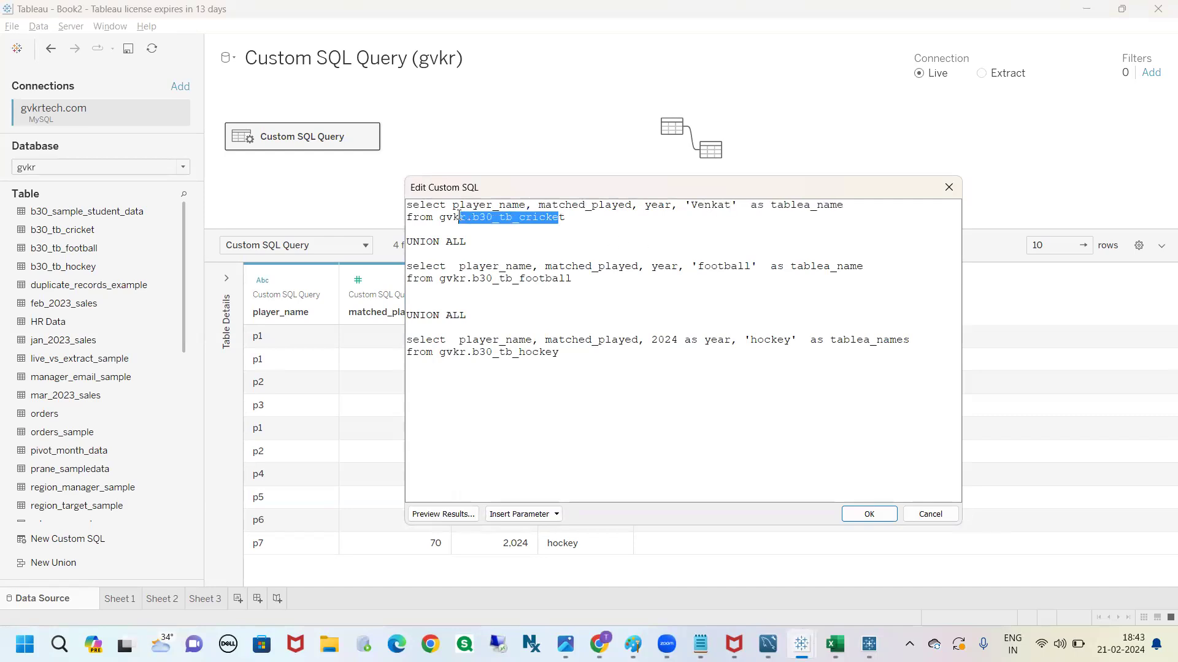
double_click(717, 206)
click(842, 208)
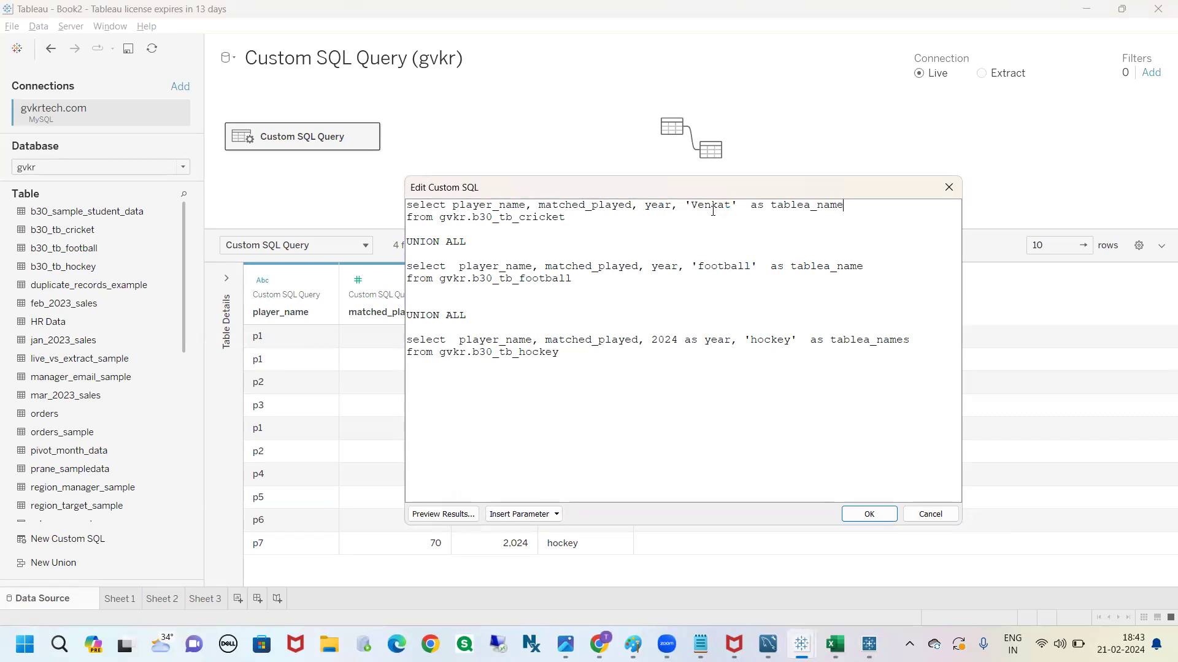
Review the cricket query's constant and alias, and change the hockey constant's alias to tablea_name
drag(731, 206, 691, 202)
drag(856, 211, 772, 209)
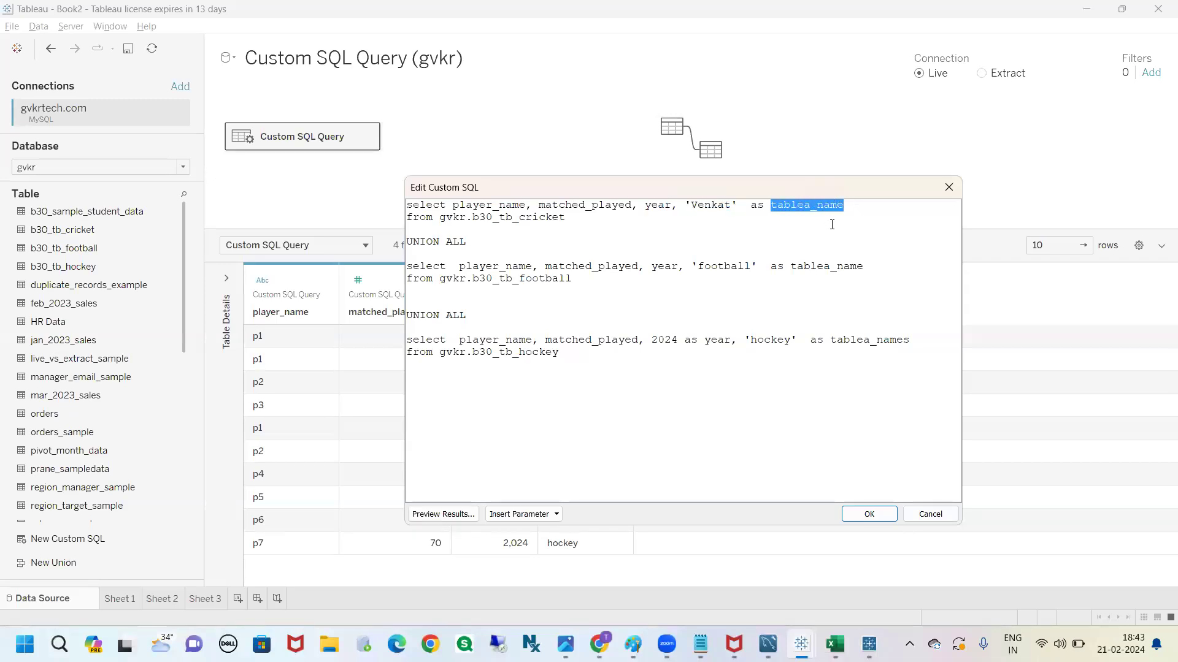
click(846, 212)
click(917, 342)
key(BackSpace)
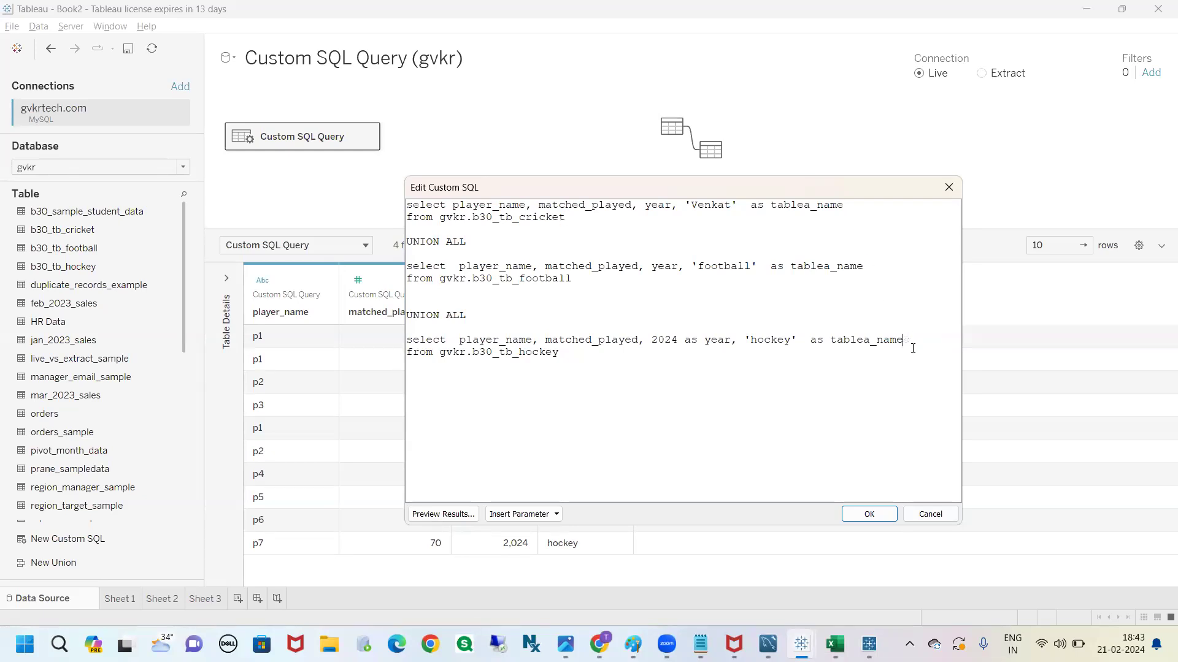
Apply the edited union query, refresh the data grid and select the cricket rows' tablea_name values
click(869, 514)
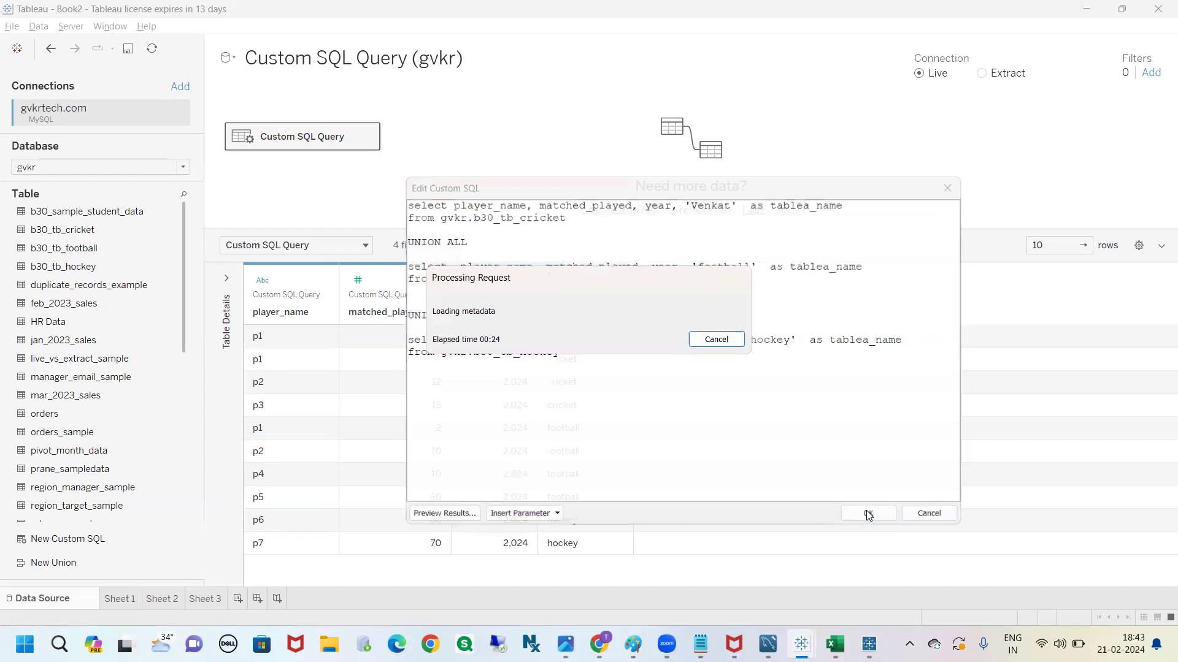
click(686, 377)
drag(578, 337, 584, 405)
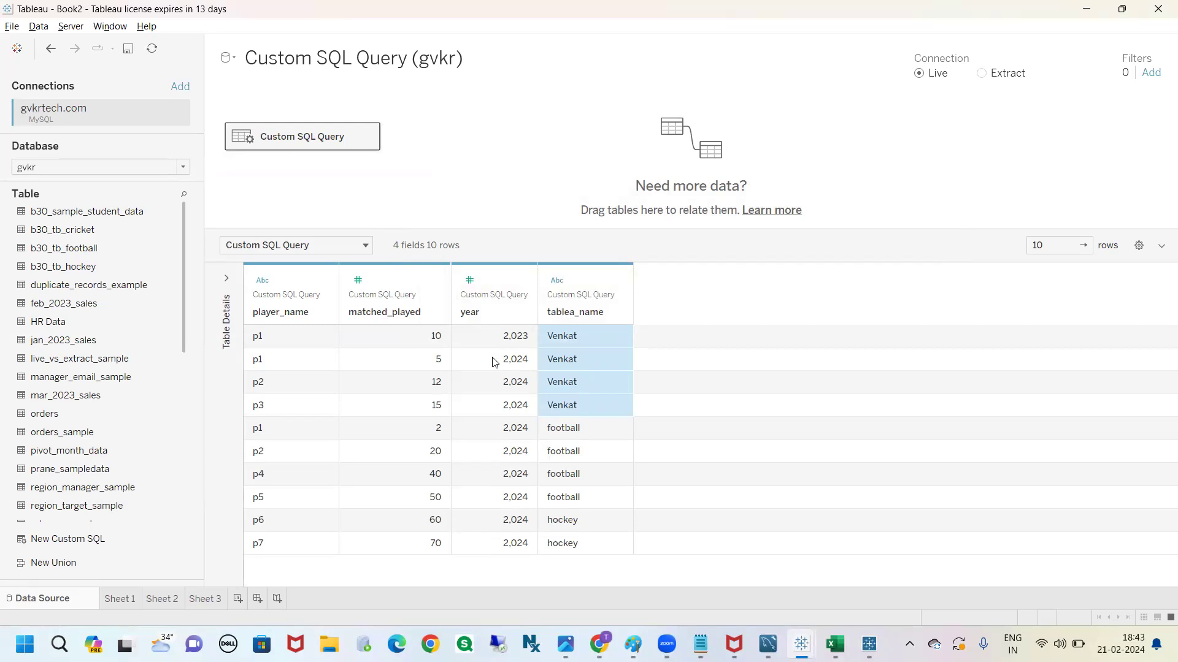
On Sheet 3, build a row listing with tablea_name placed before player_name
click(204, 598)
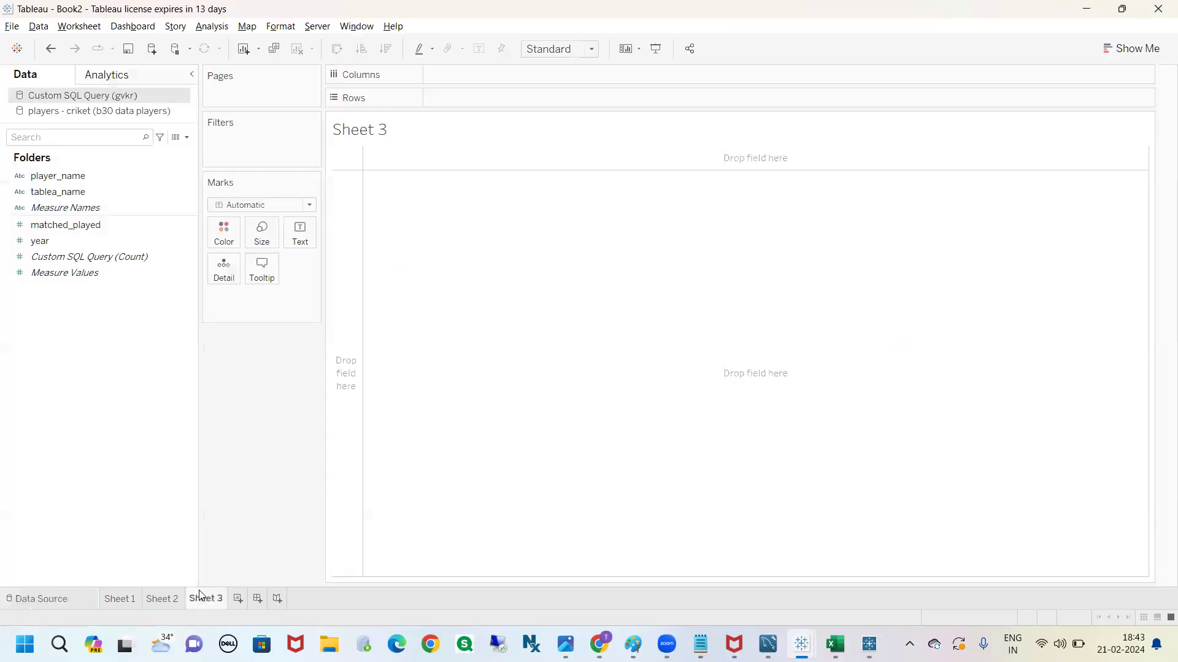
drag(78, 176, 486, 111)
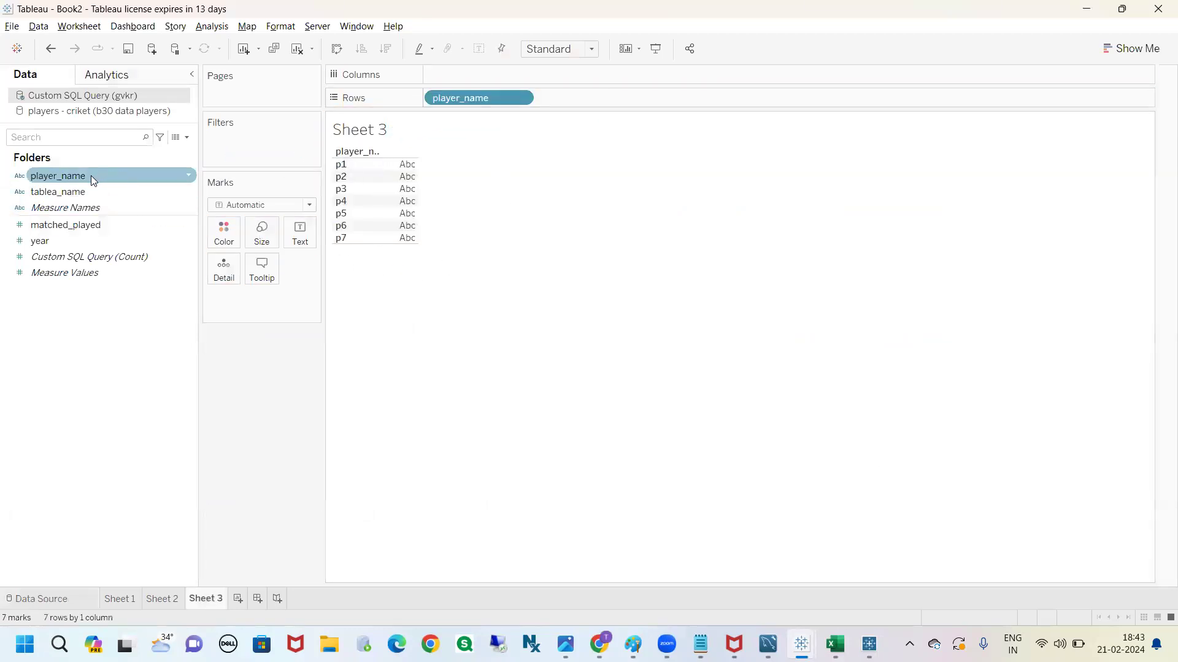
drag(79, 192, 433, 105)
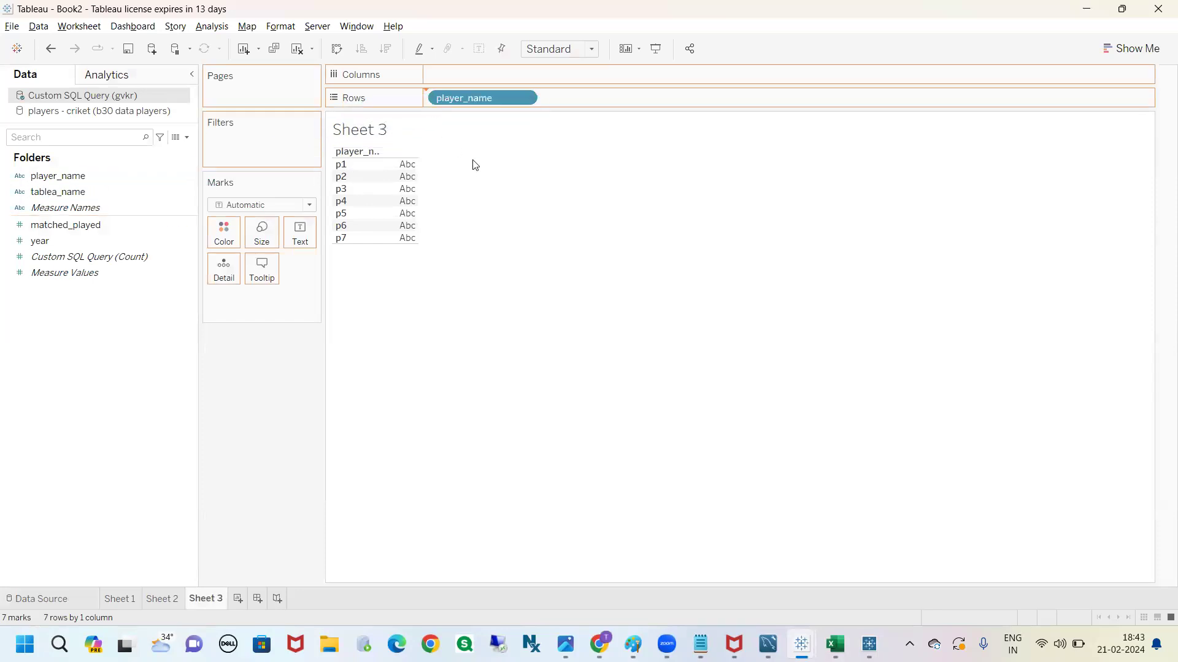
click(148, 240)
drag(140, 232, 44, 246)
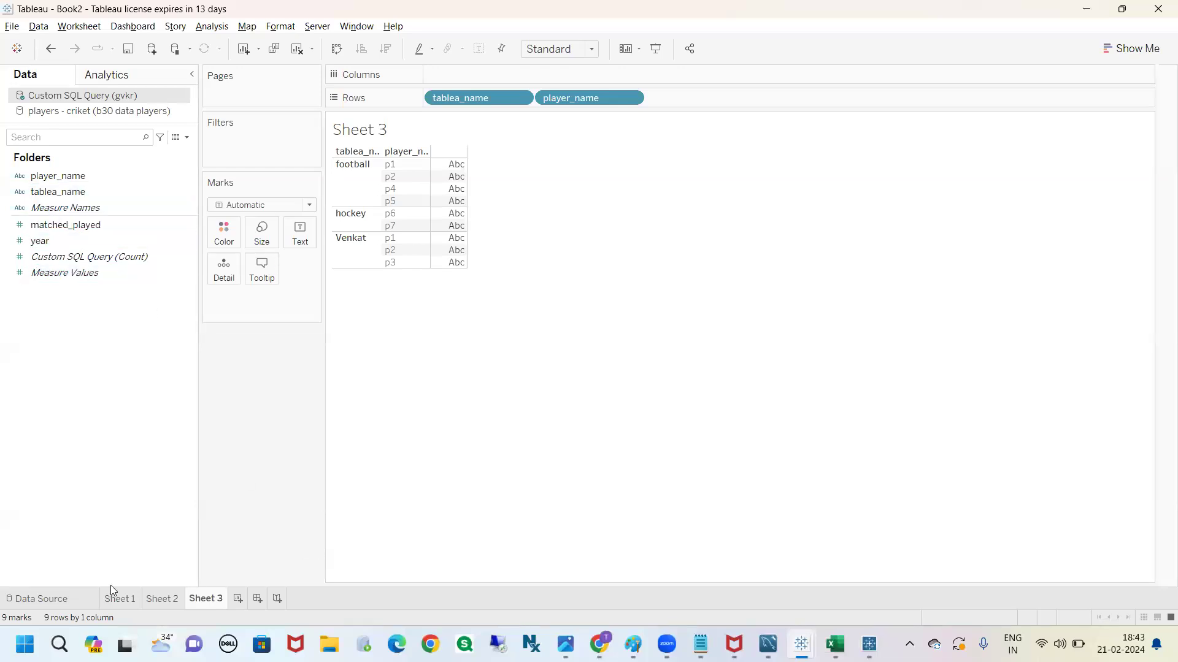
Reopen the custom SQL for editing and wrap the cricket query's year as cast(year as string)
click(76, 596)
click(368, 137)
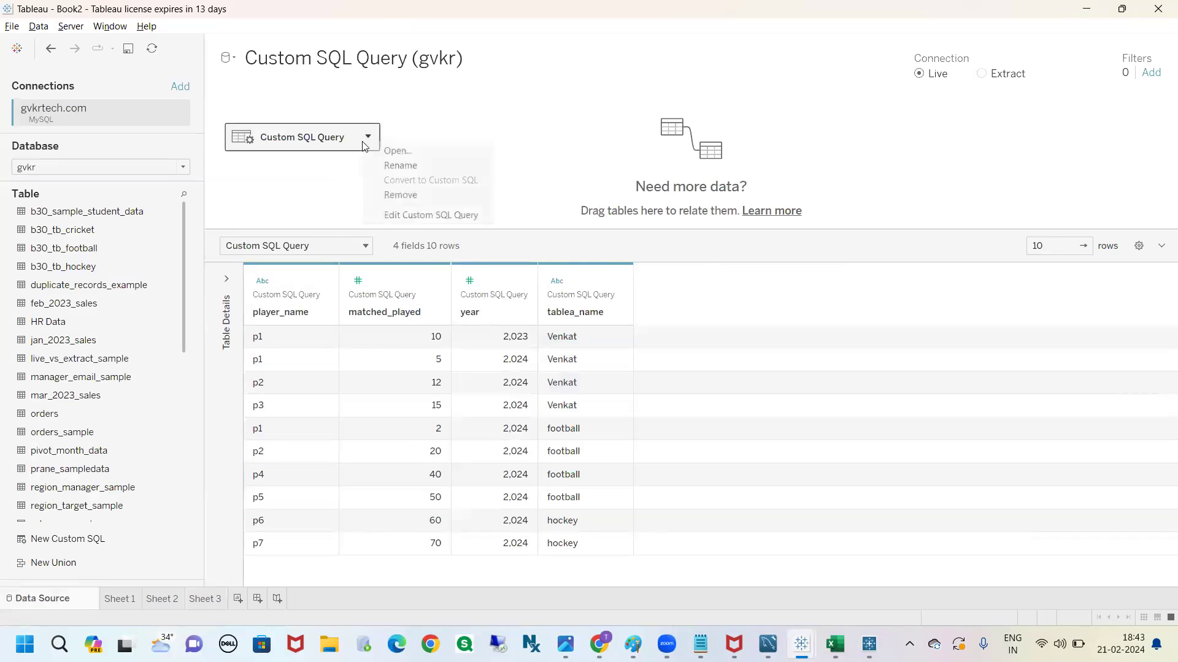
click(408, 213)
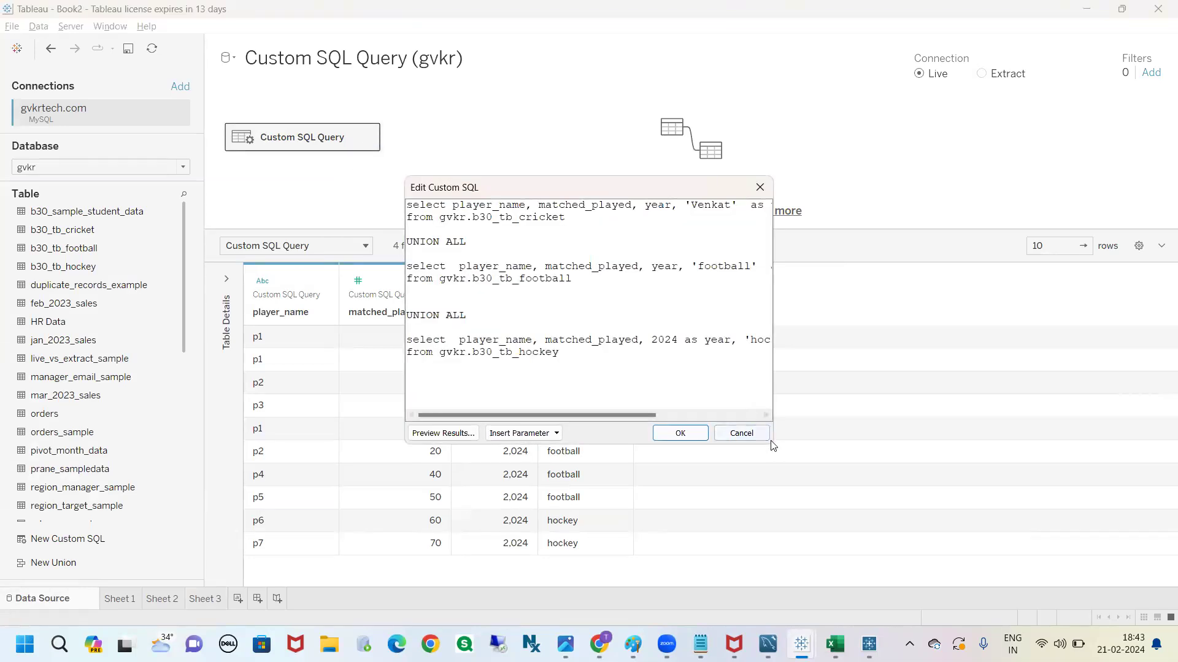
drag(769, 448, 1021, 538)
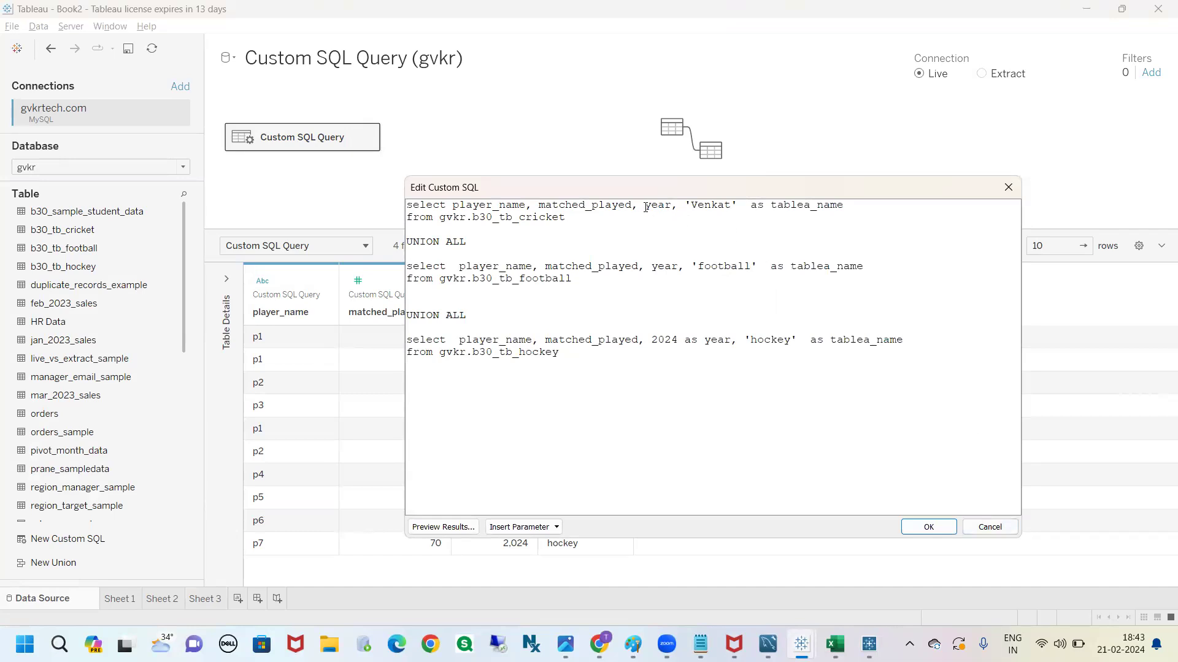
text(cast()
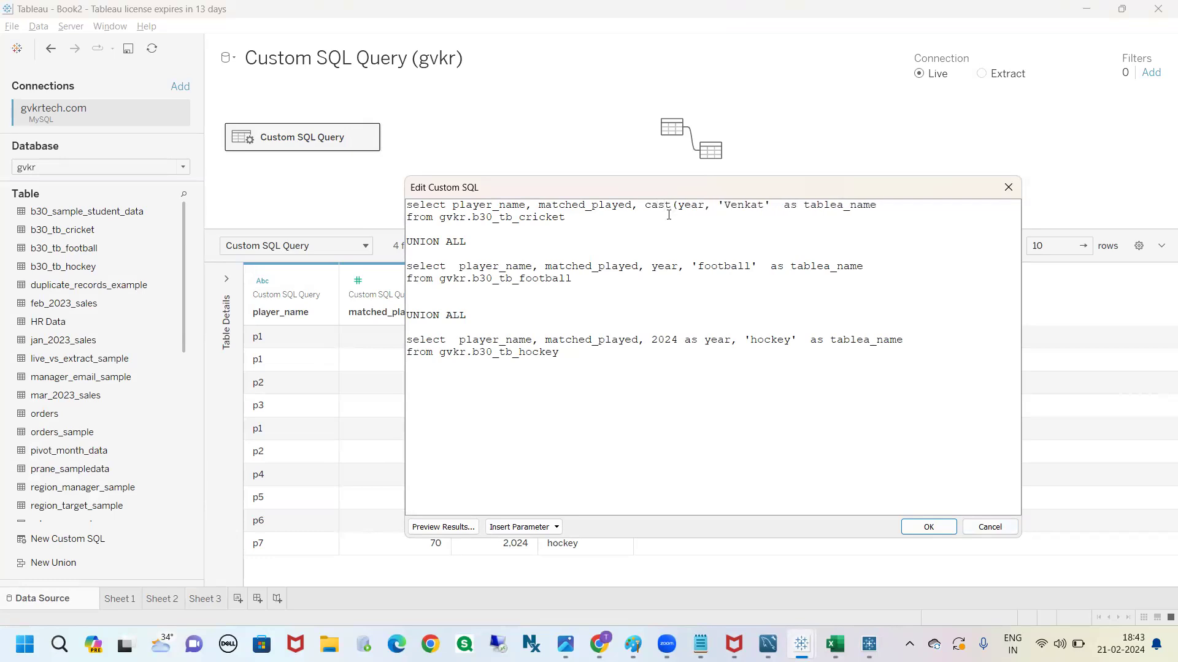
click(704, 208)
text(as string))
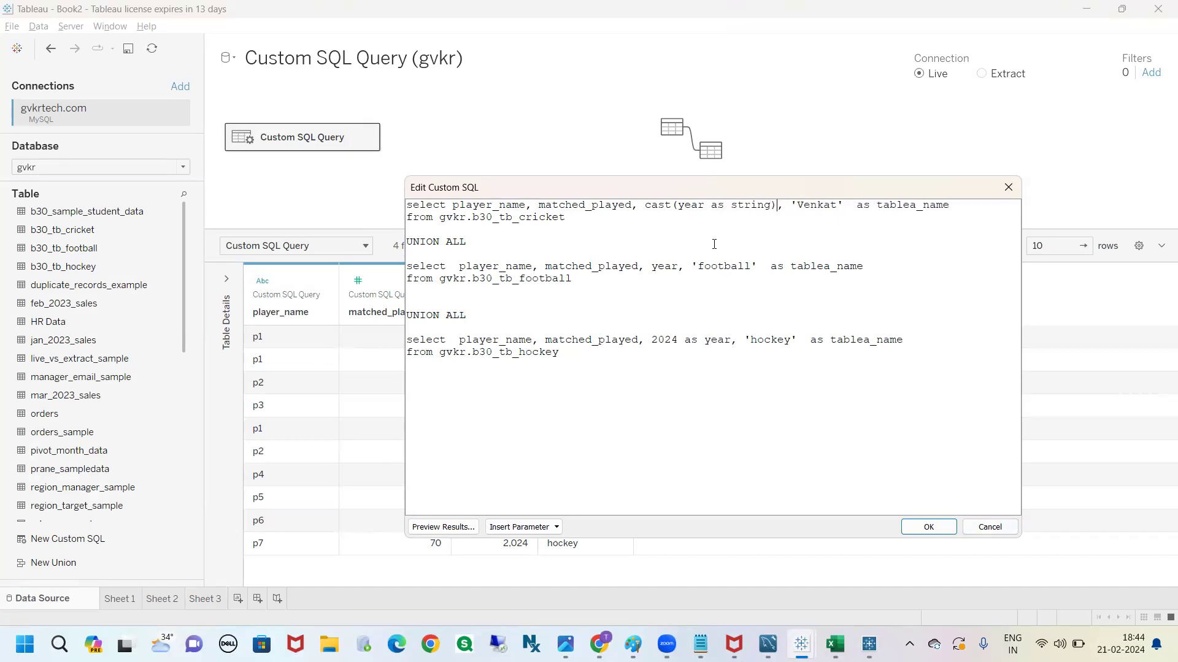
Replace football's year with cast(year as string) and hockey's 2024 with cast(2024 as string), then try to apply the query
drag(777, 208, 648, 206)
key(ctrl+c)
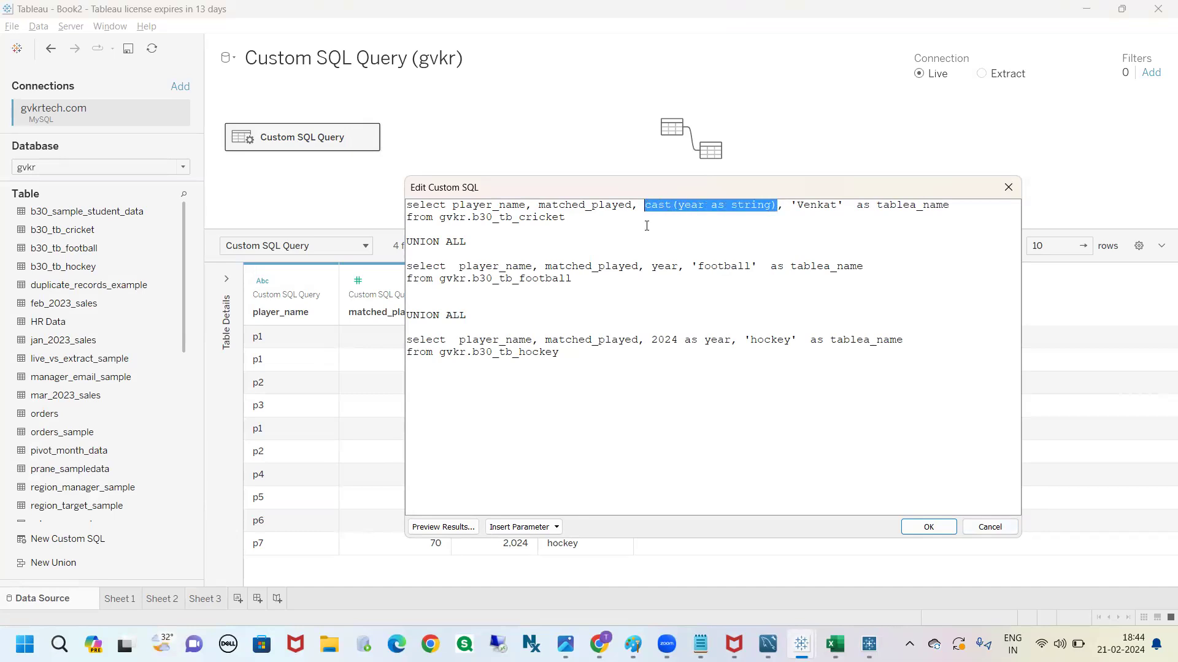
double_click(662, 266)
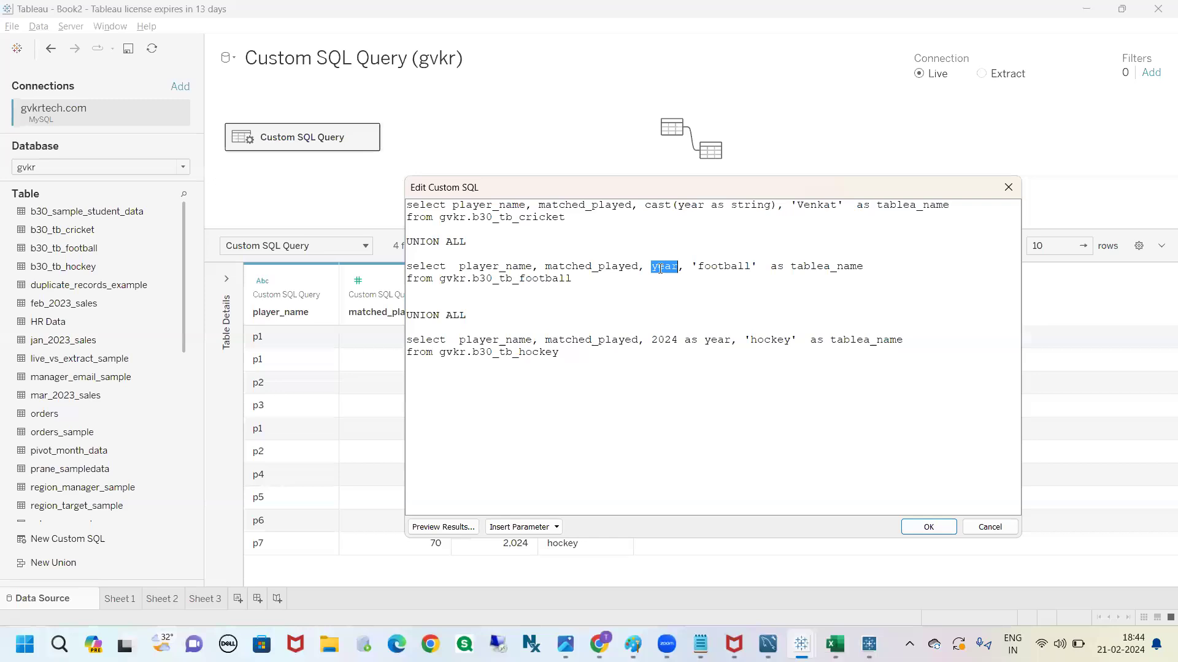
key(ctrl+v)
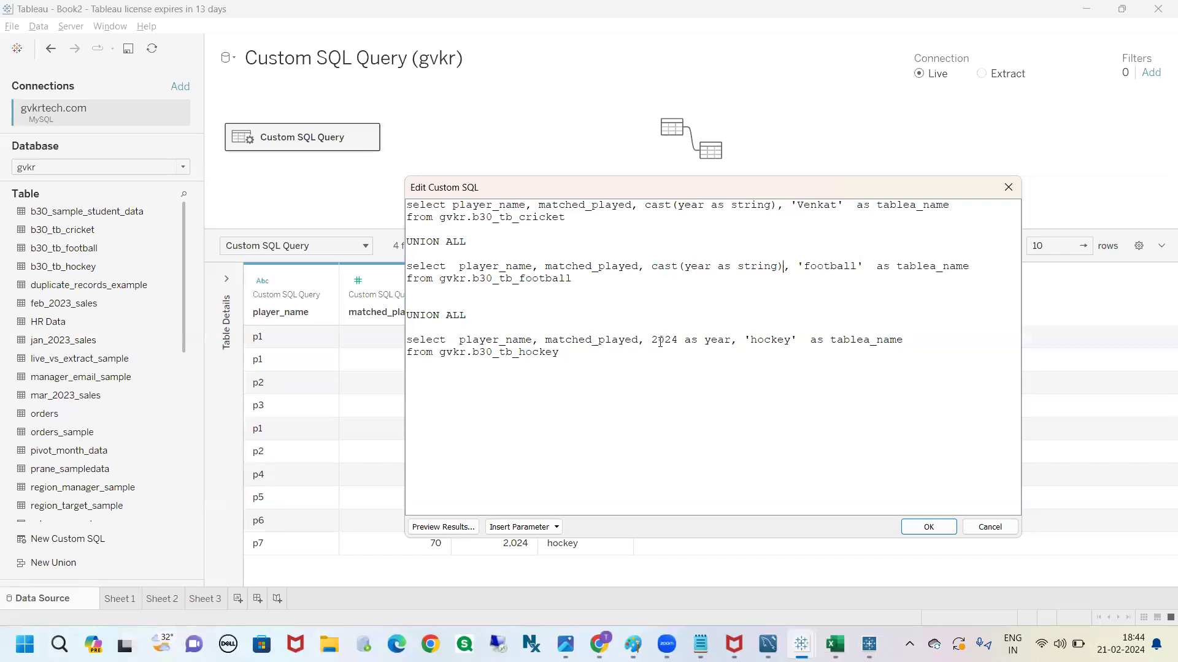
double_click(660, 340)
key(ctrl+v)
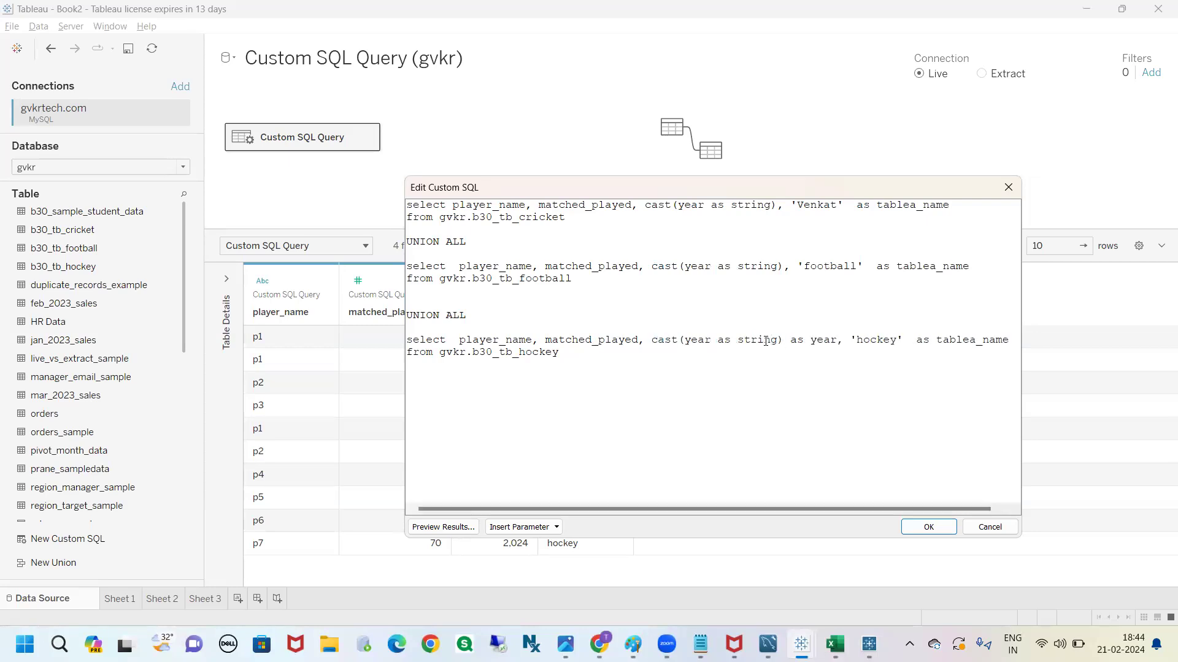
double_click(698, 340)
text(2024)
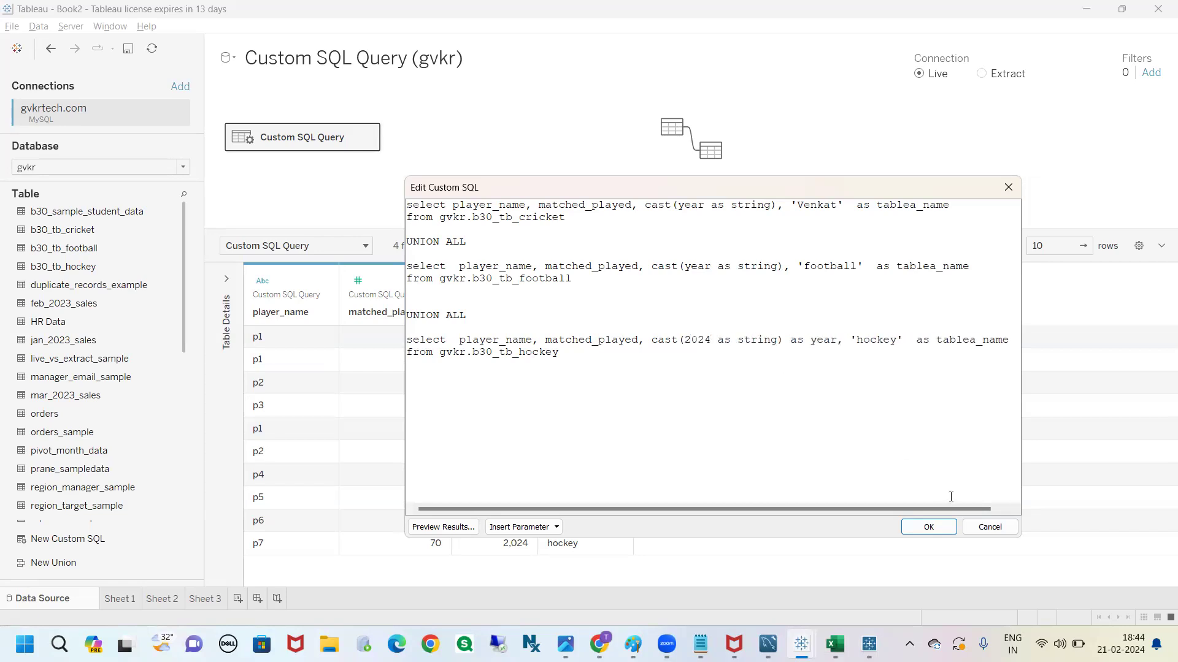
click(935, 530)
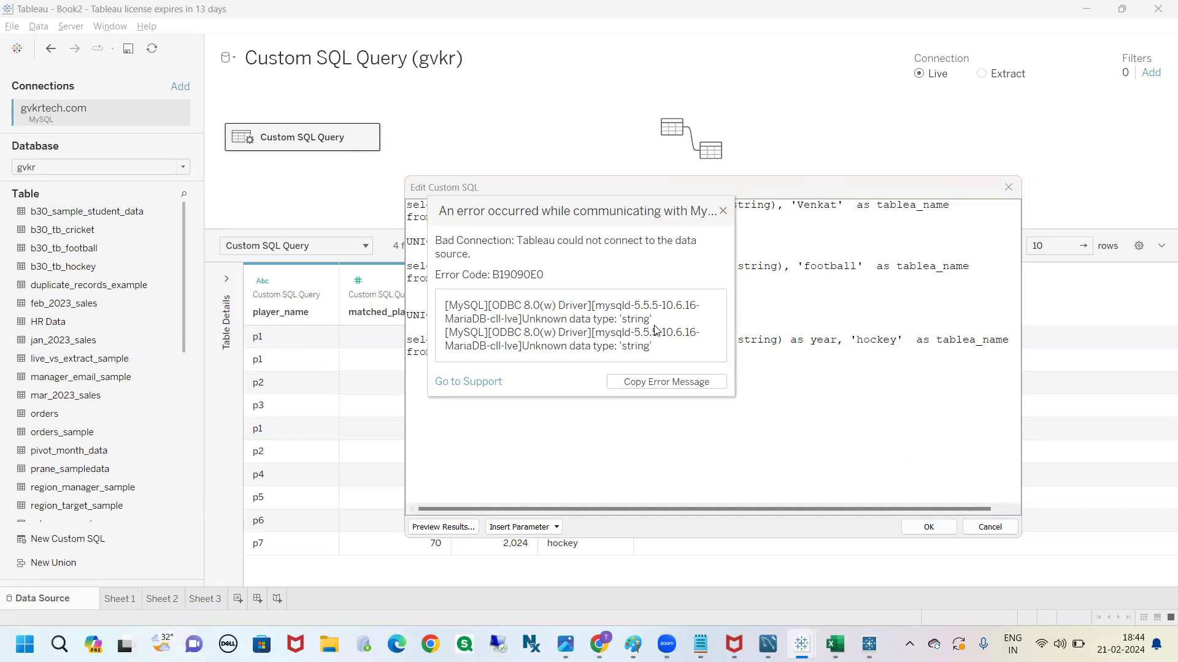
Change the cast type to text in the cricket, football and hockey queries and try to apply the union
click(722, 211)
double_click(748, 205)
text(text)
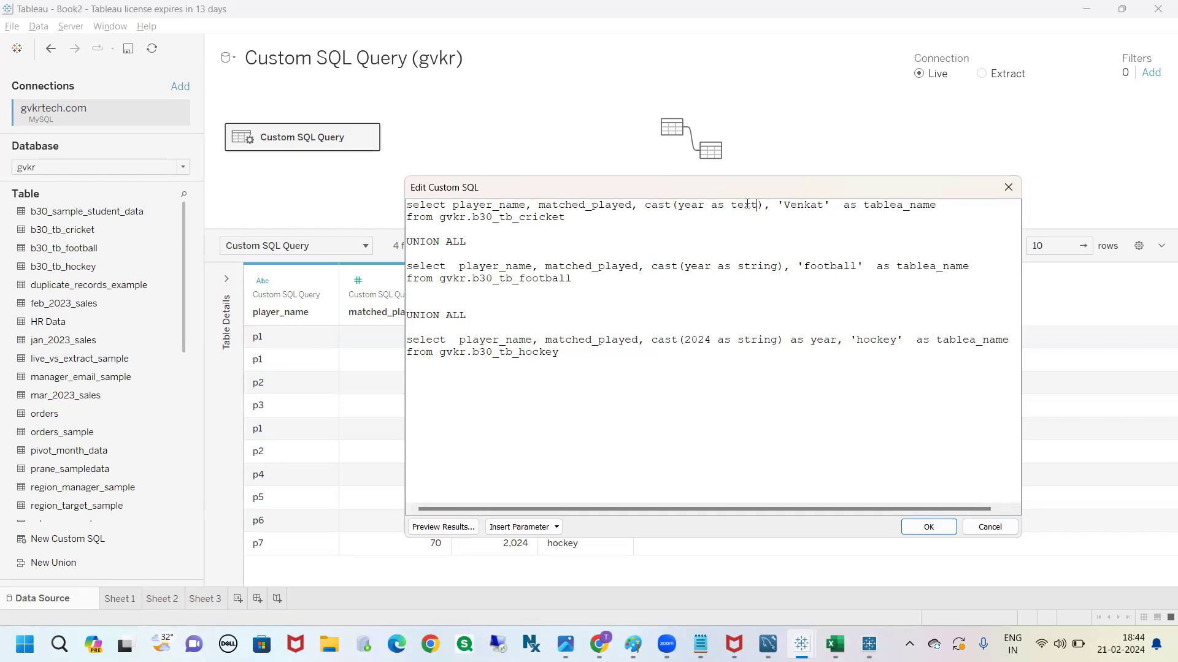
double_click(755, 266)
text(text)
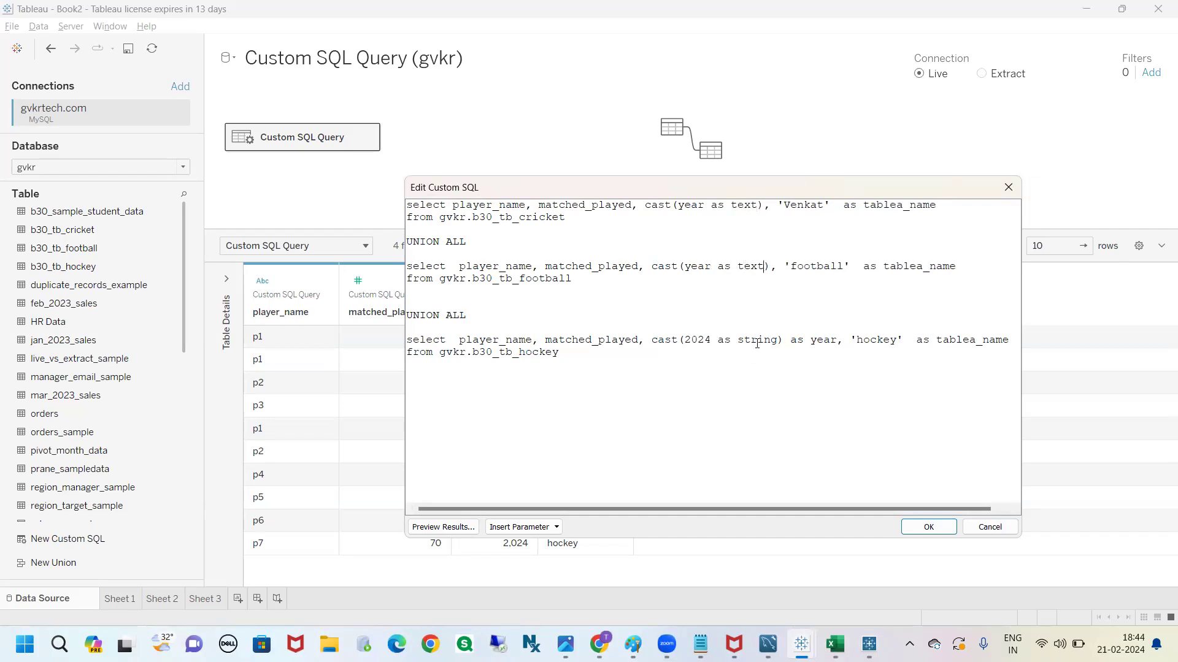
double_click(757, 341)
text(text)
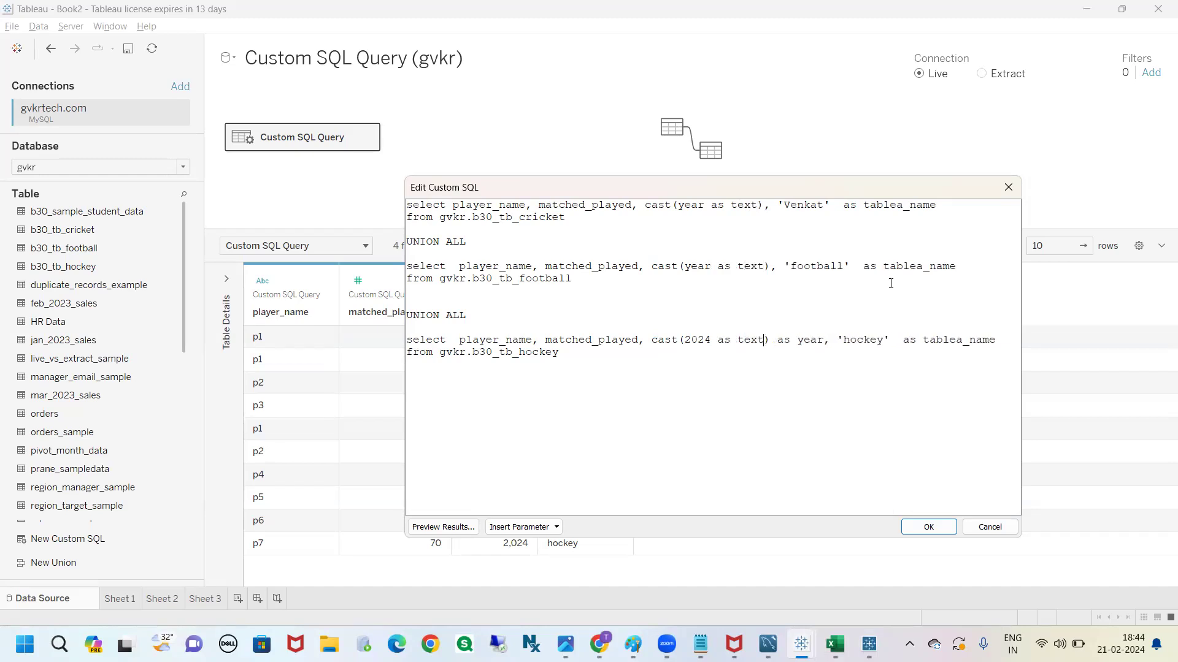
click(928, 527)
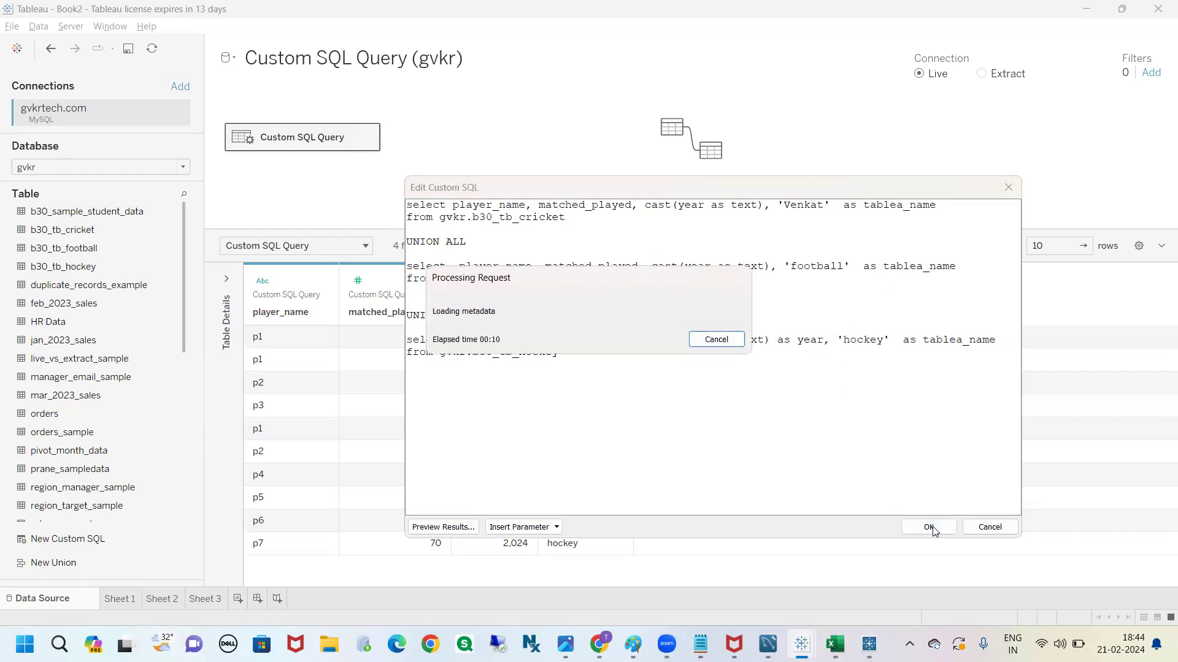
click(723, 164)
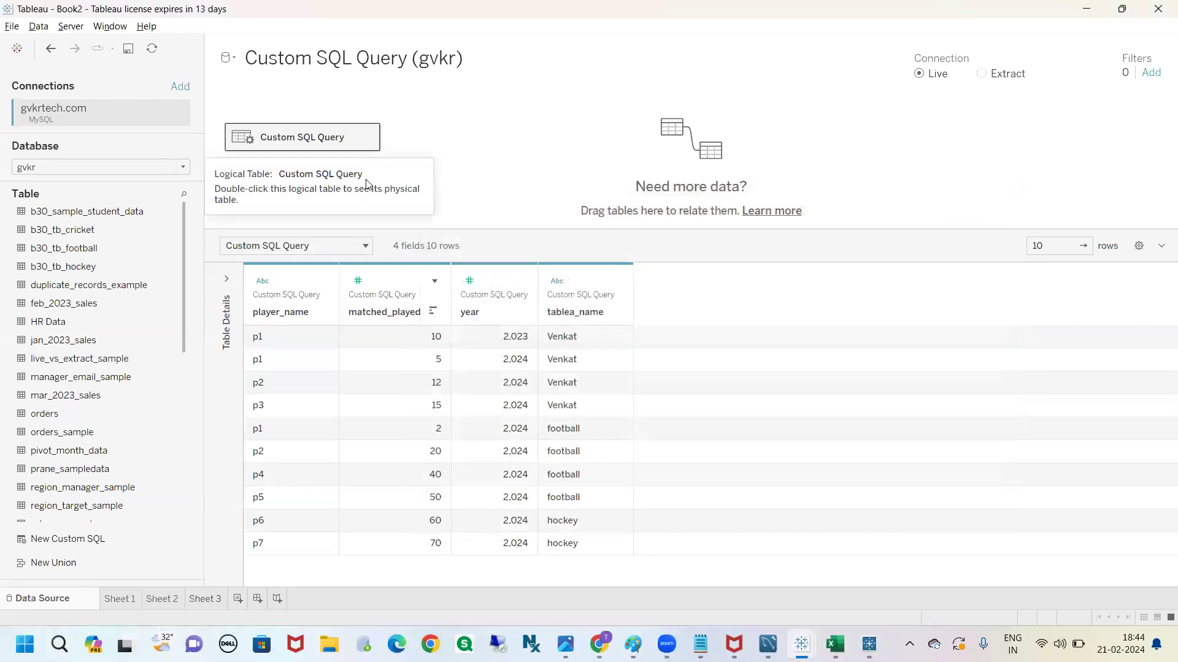
Reopen the custom SQL, review the complete three-table union query and close it without changes
click(367, 138)
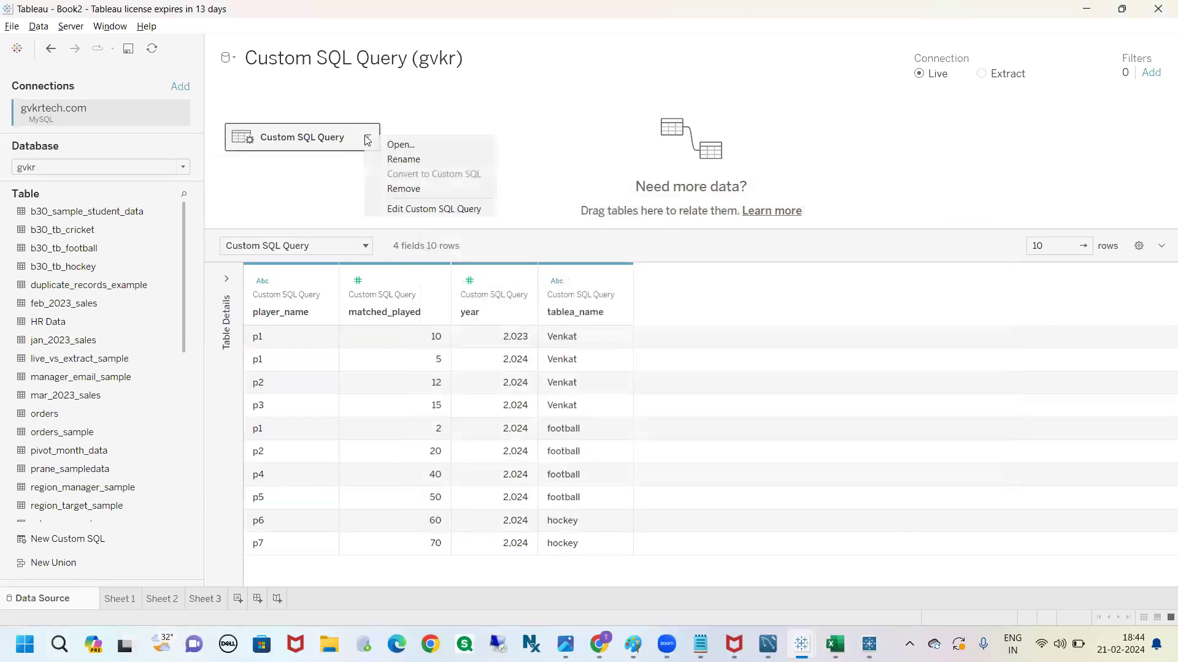
click(389, 209)
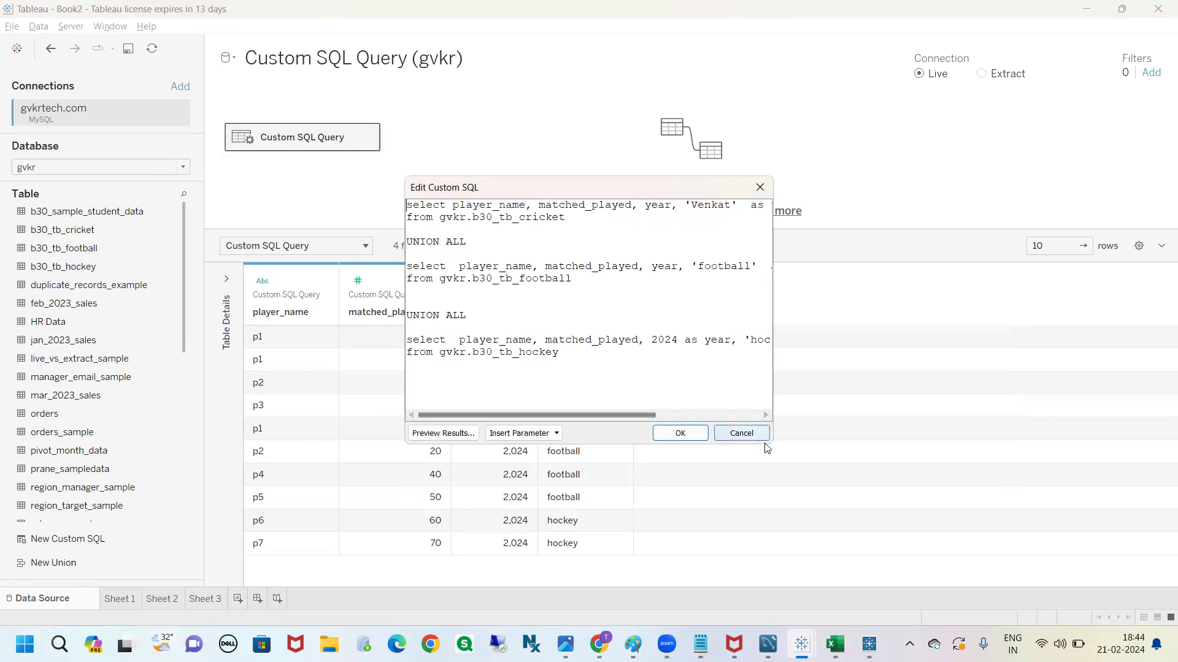
drag(770, 443, 1039, 502)
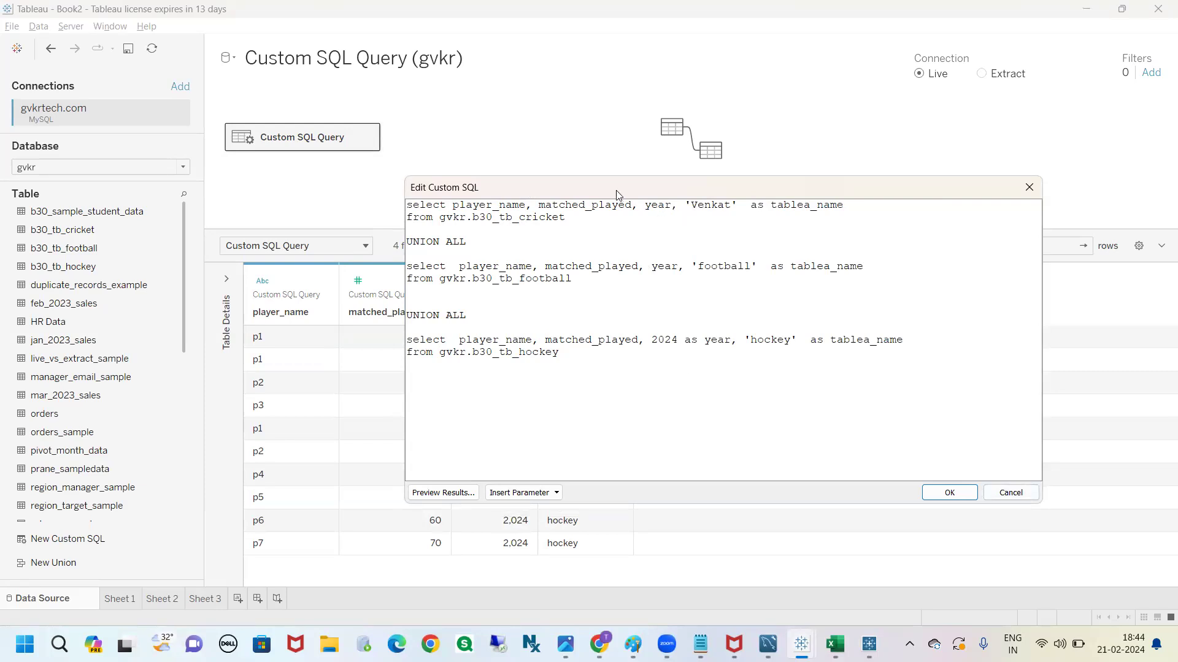
drag(567, 359, 404, 204)
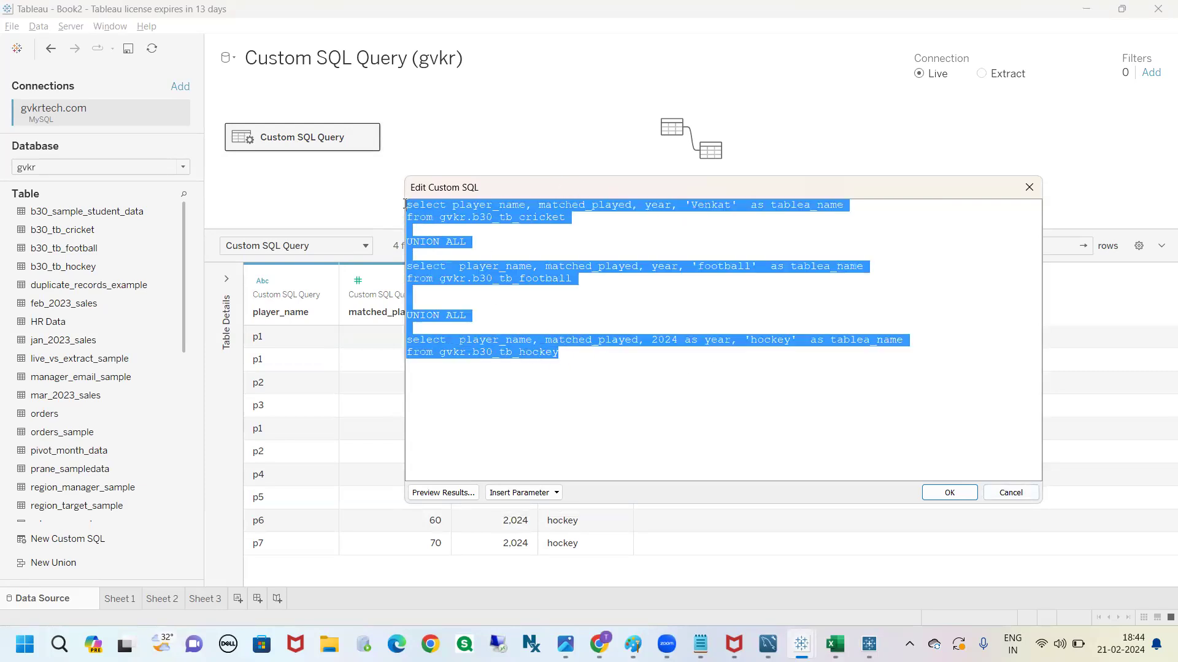
click(567, 357)
drag(566, 357, 401, 187)
click(574, 382)
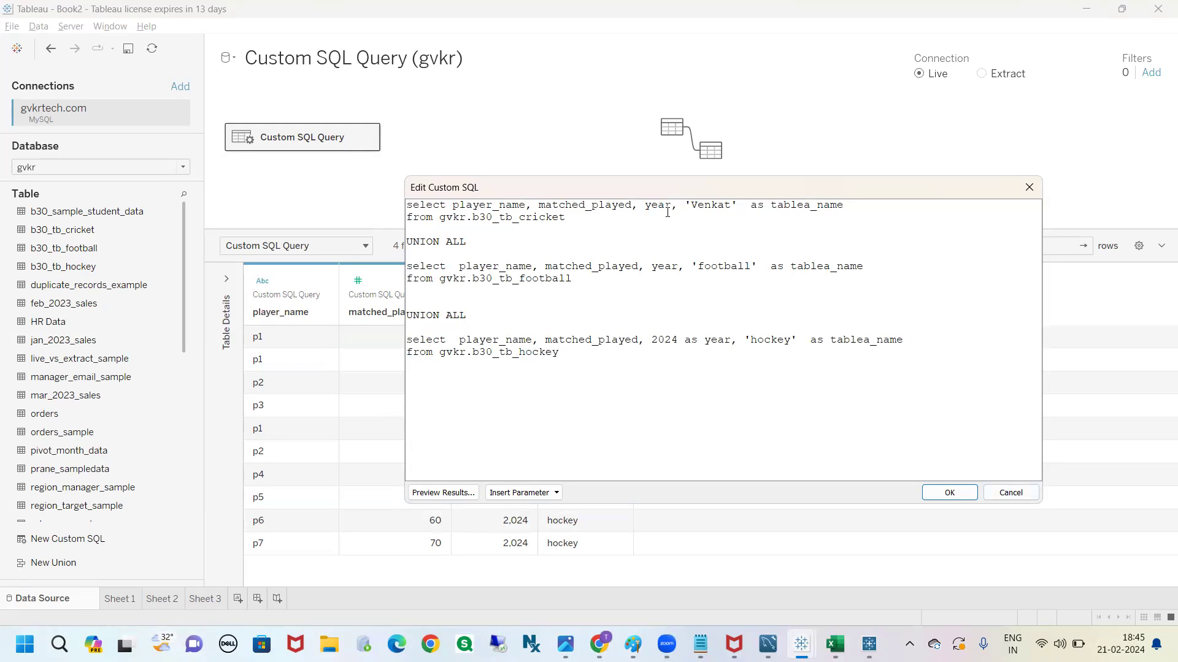
drag(560, 353, 402, 204)
click(607, 413)
click(1029, 188)
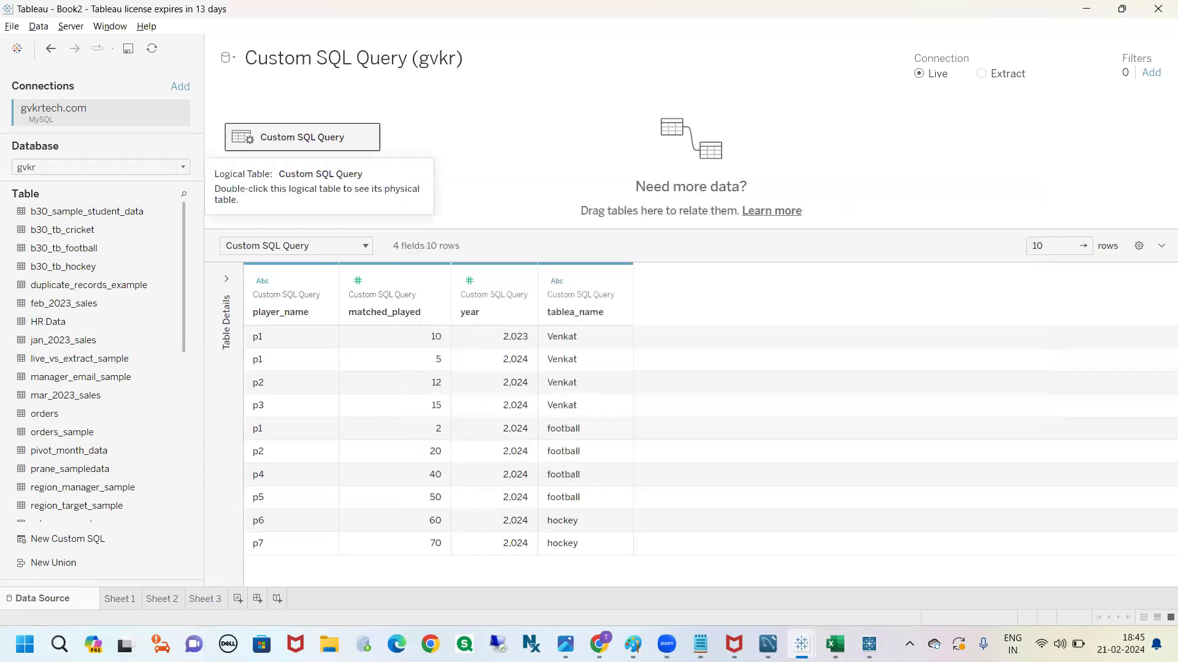
Switch to Chrome, close the cPanel MySQL Databases page and open a new blank tab
click(599, 644)
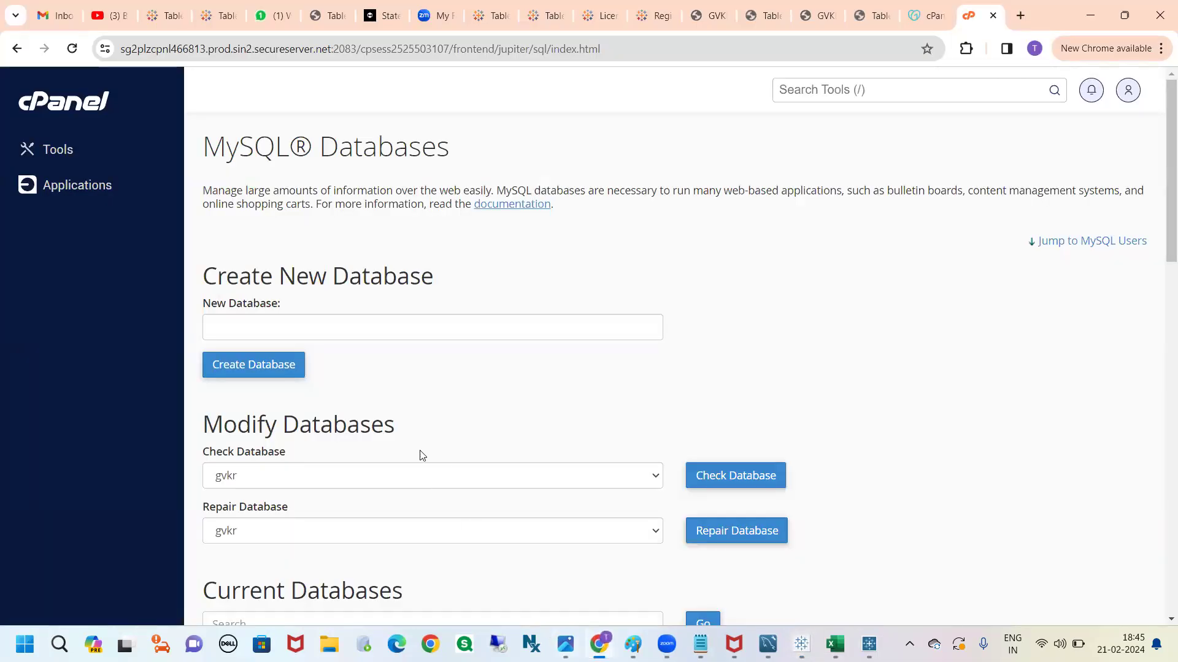
click(993, 18)
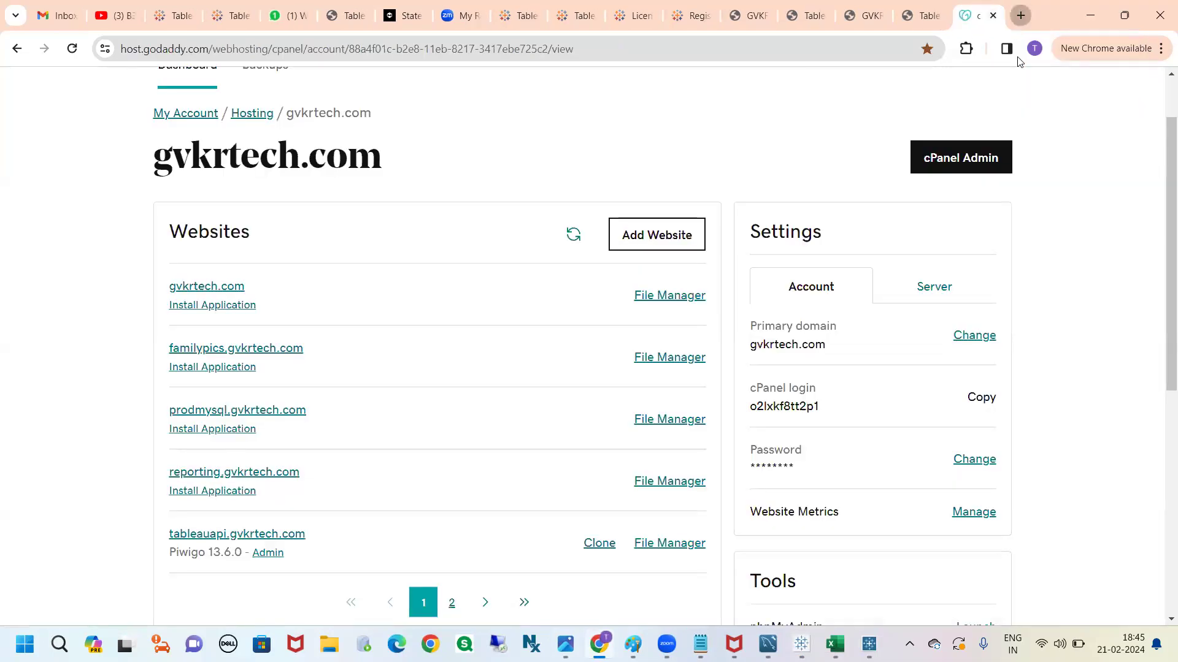
click(1020, 16)
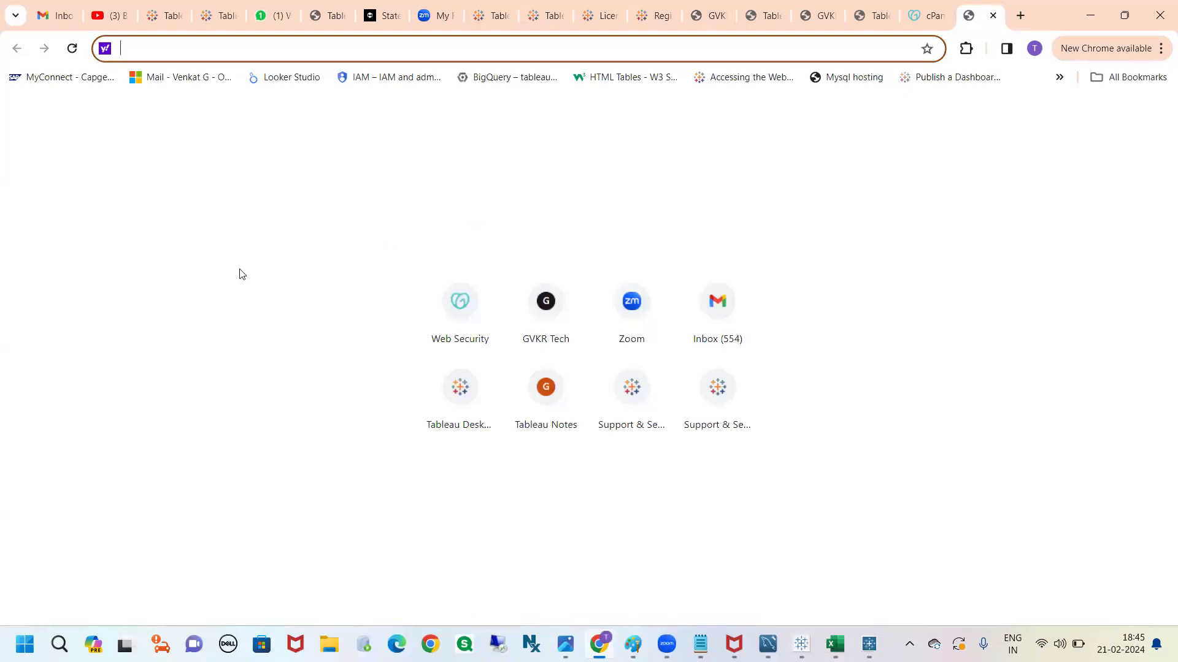
Switch to Tableau, review the union's data preview and the Sheet 3 table of players, and return to the data source
key(alt+Tab)
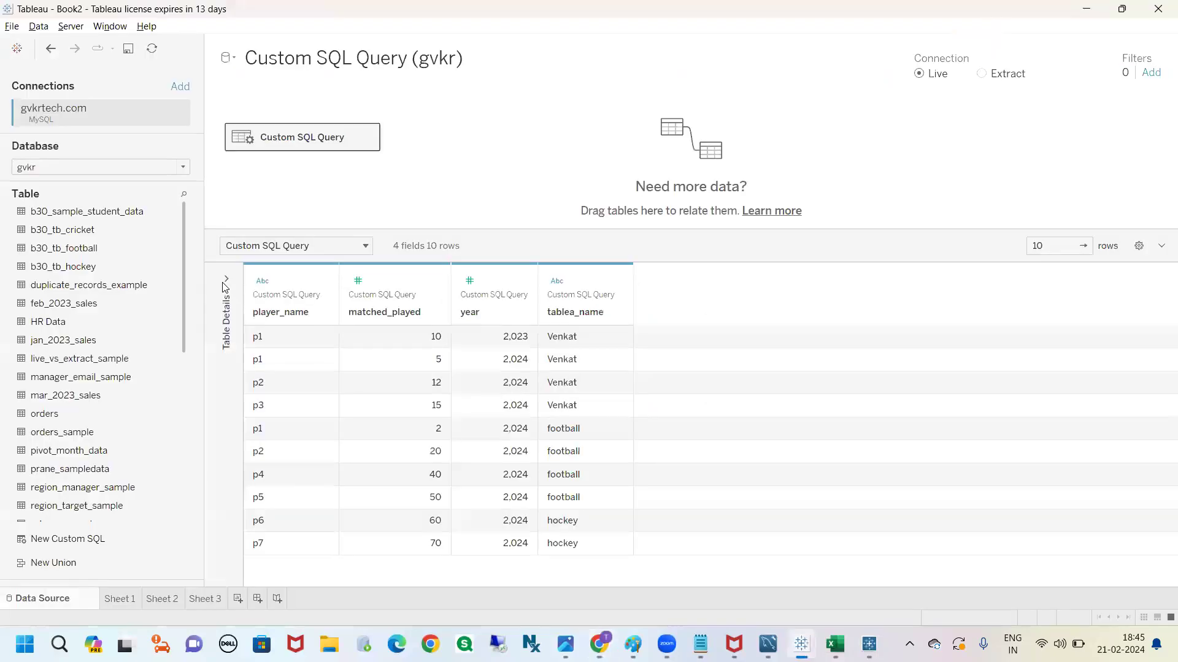
drag(664, 232, 669, 268)
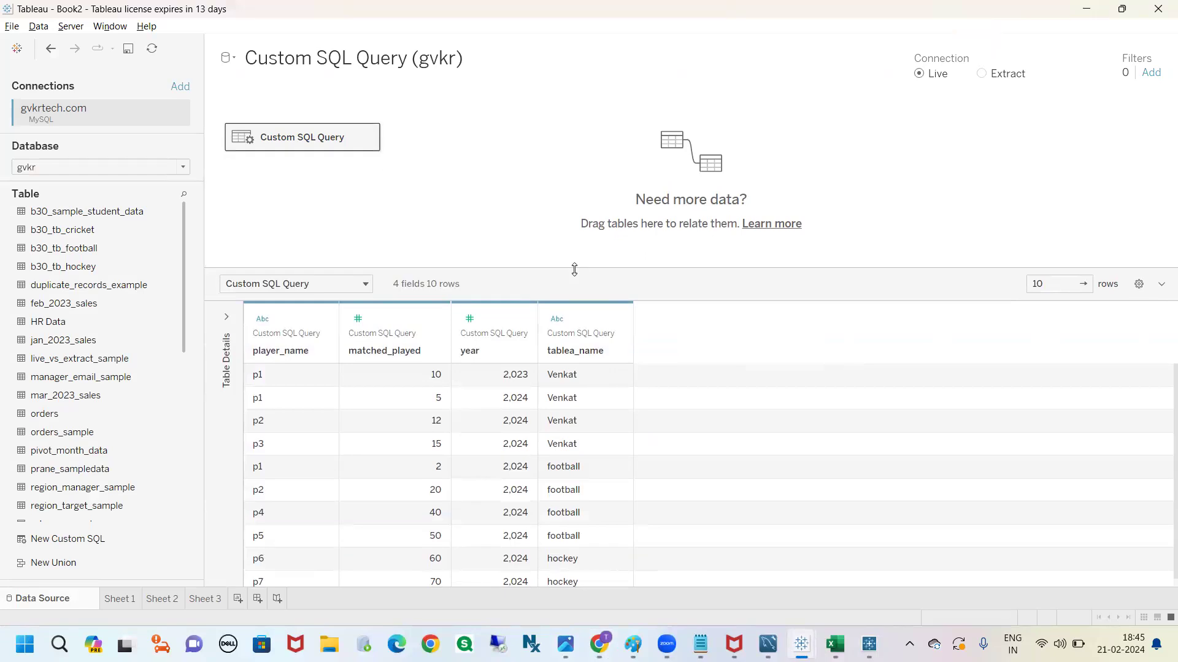
drag(573, 268, 543, 241)
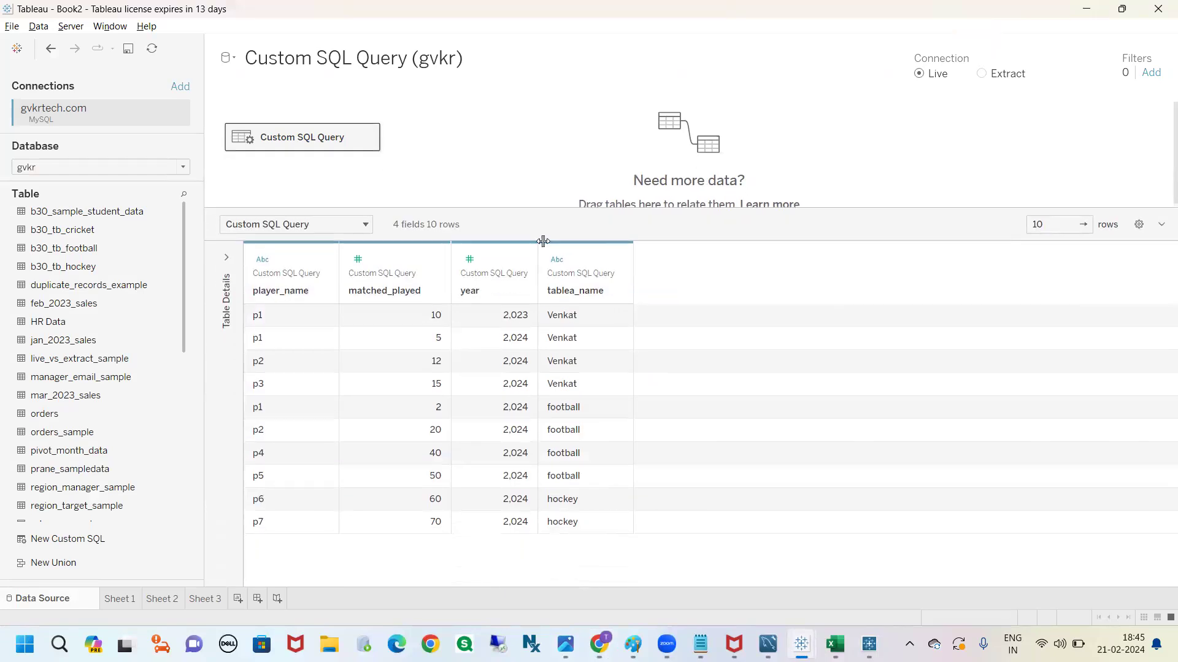
click(214, 600)
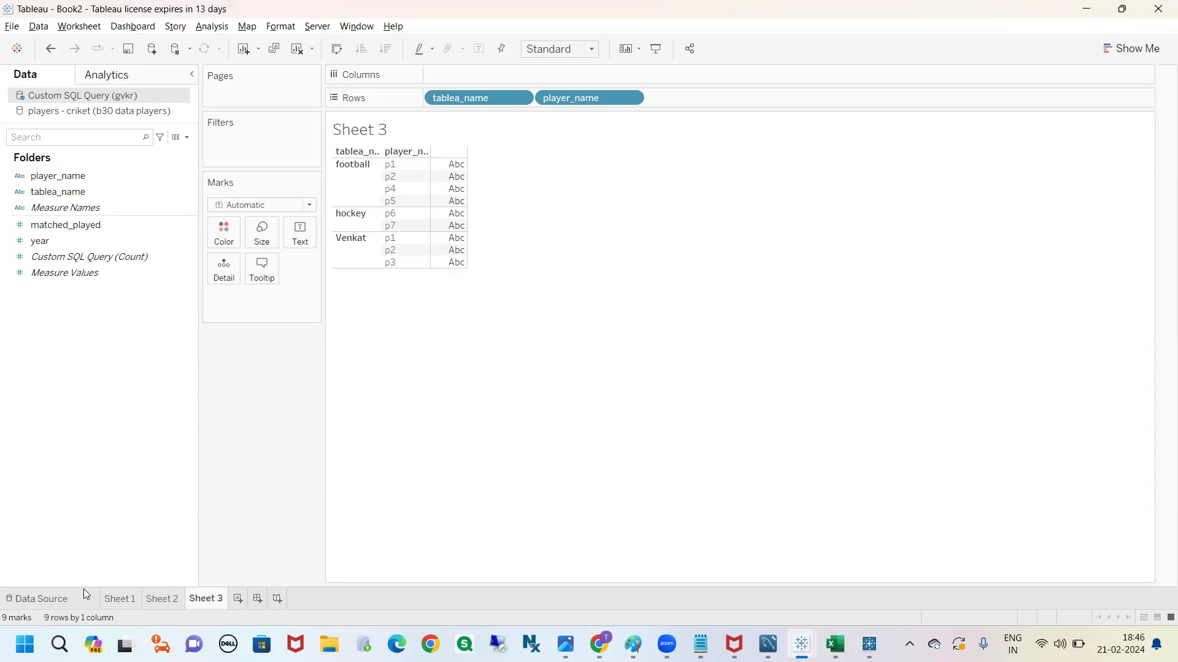
click(61, 599)
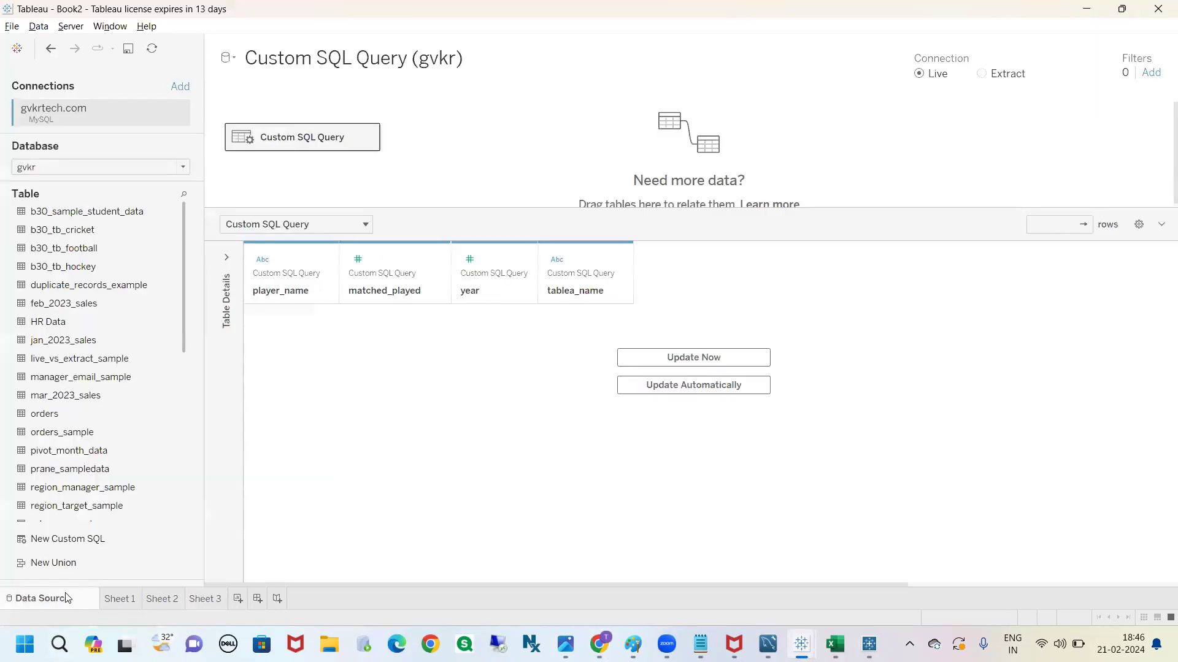
Reopen the custom SQL, try removing ALL from the first UNION ALL, and close the query without applying it
click(368, 137)
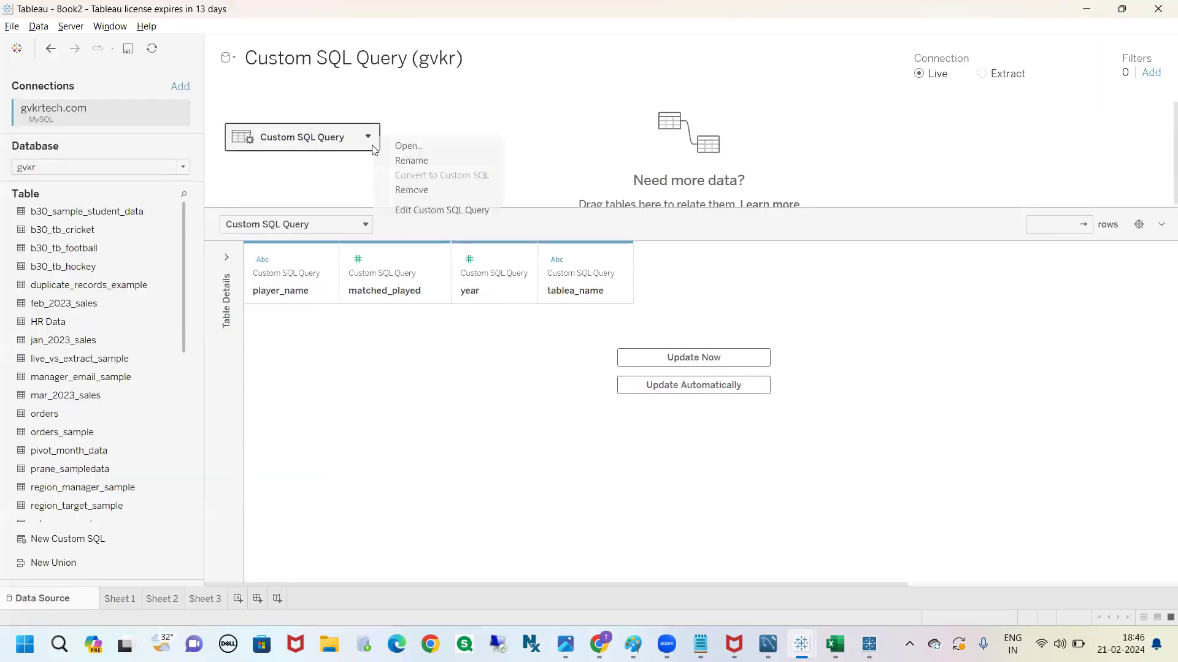
click(423, 209)
drag(466, 241, 442, 243)
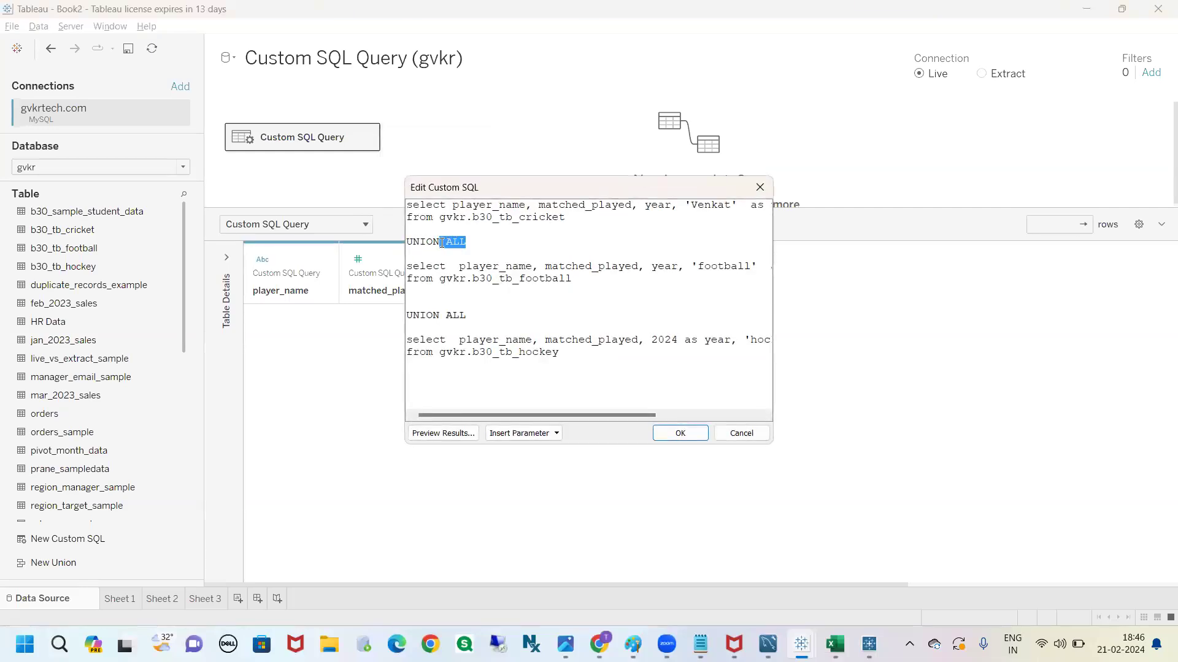
key(BackSpace)
drag(442, 243, 413, 251)
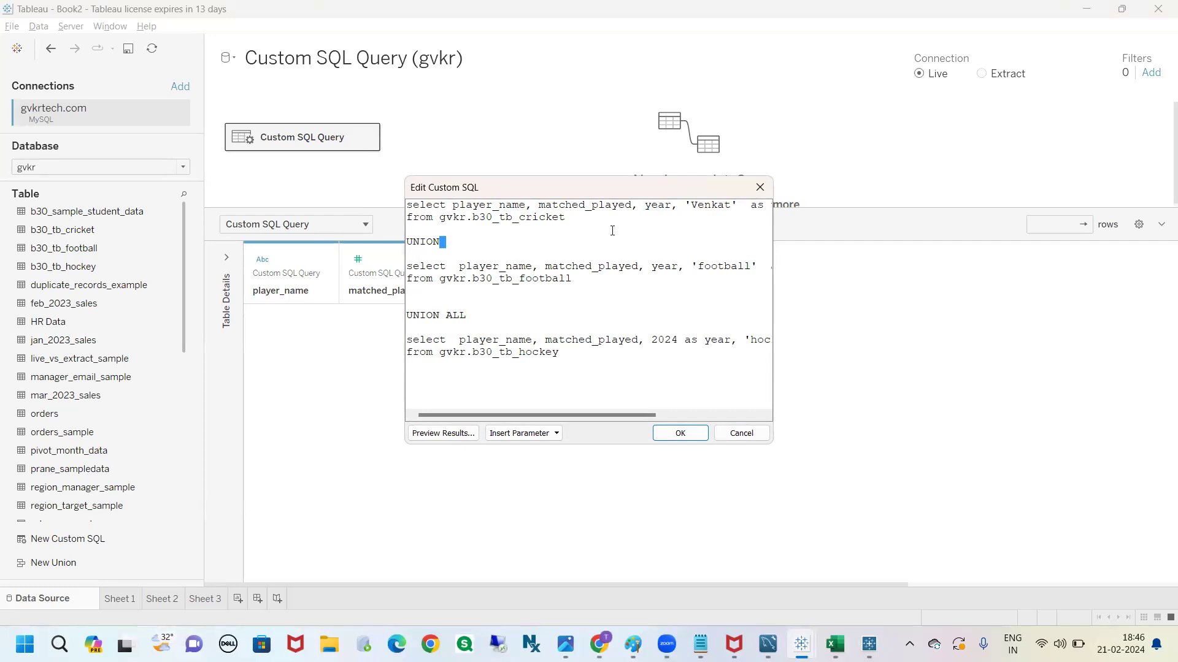
click(760, 188)
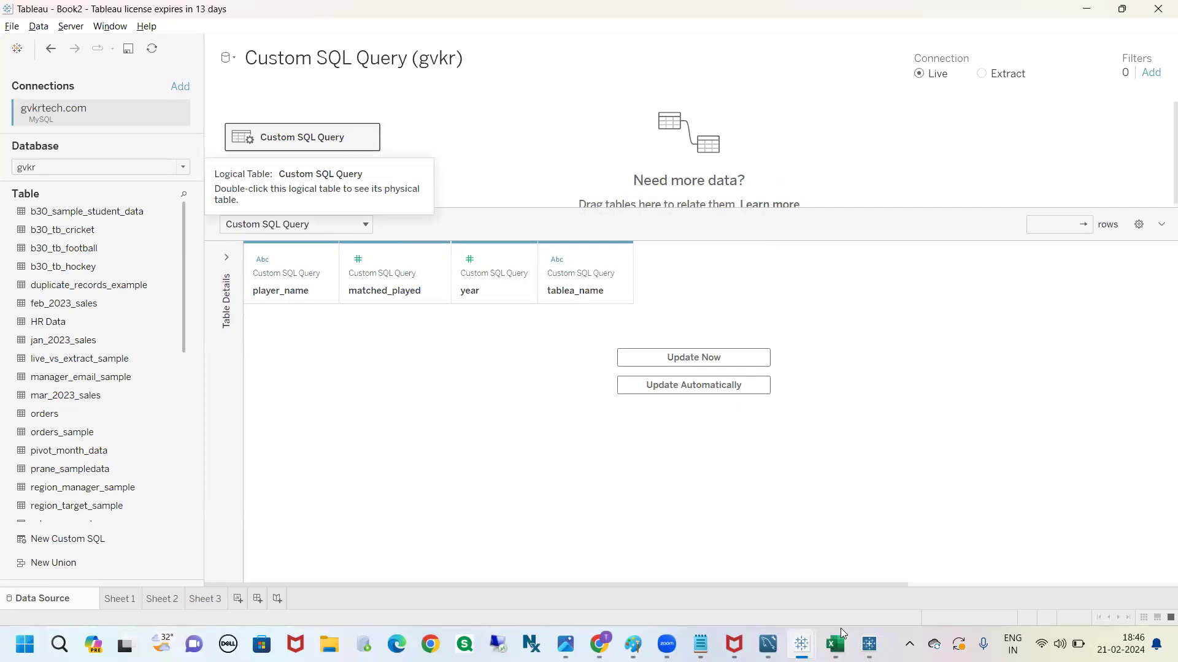
Switch to the b30 data players workbook in Excel and enter p1 in cell A4 of the hockey sheet
key(alt+Tab)
click(33, 235)
text(p1)
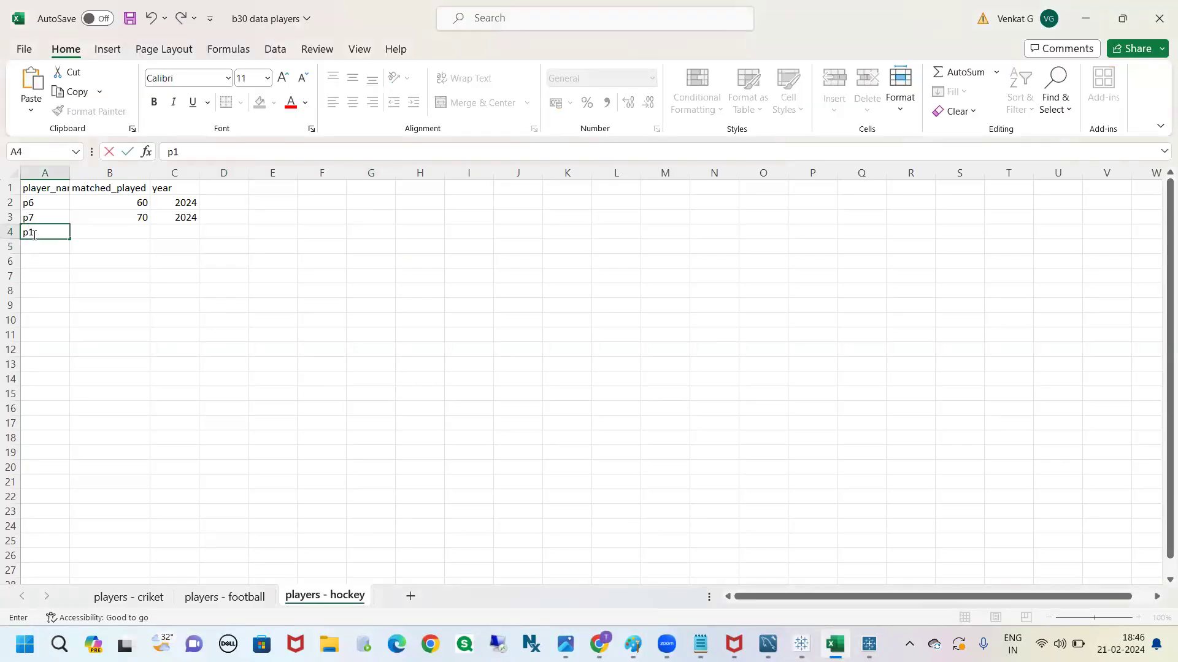
click(133, 234)
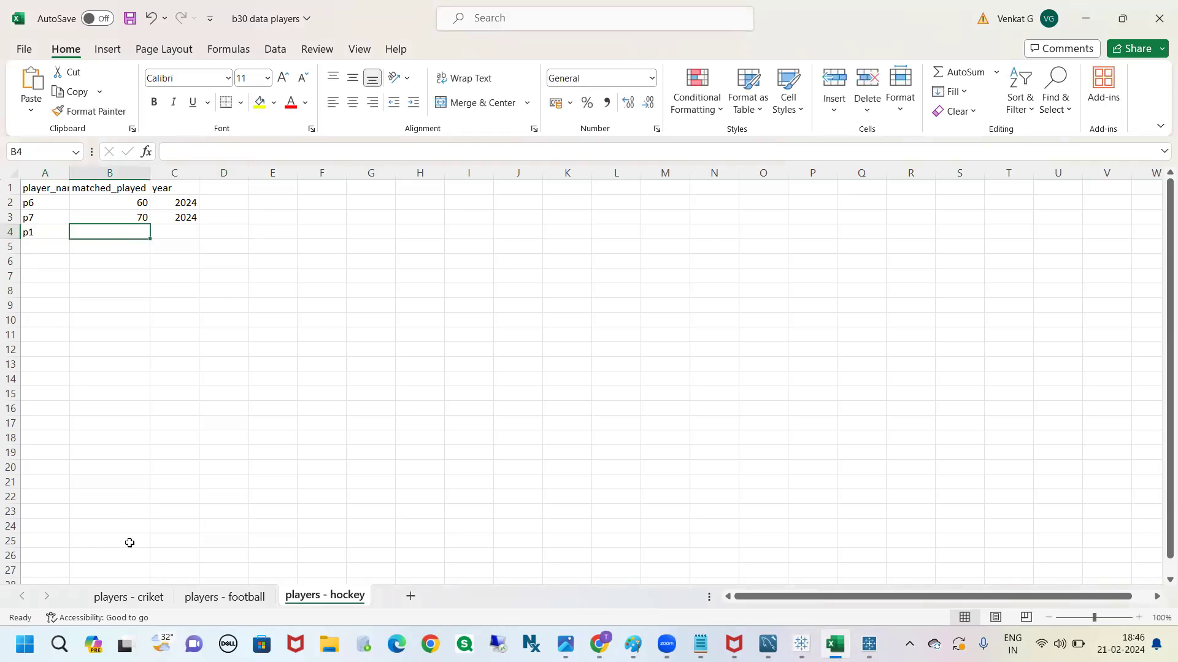
Copy the criket sheet's first data row (p1, 10, 2023) into row 4 of the hockey sheet
click(135, 597)
drag(51, 204, 191, 203)
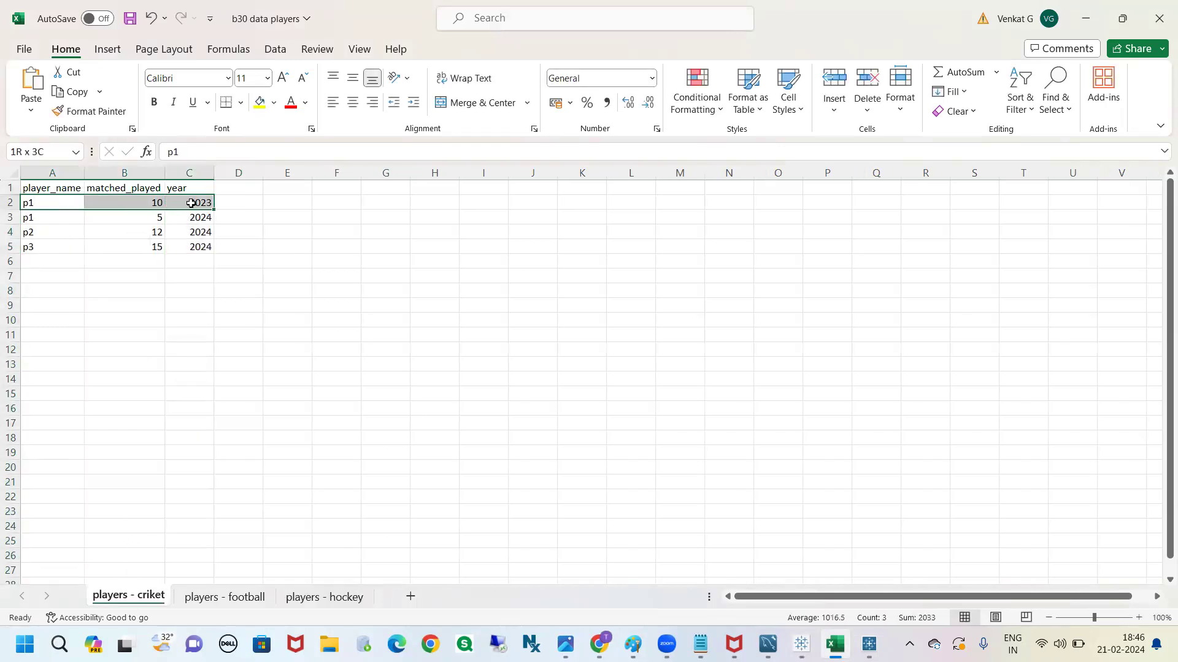
key(ctrl+c)
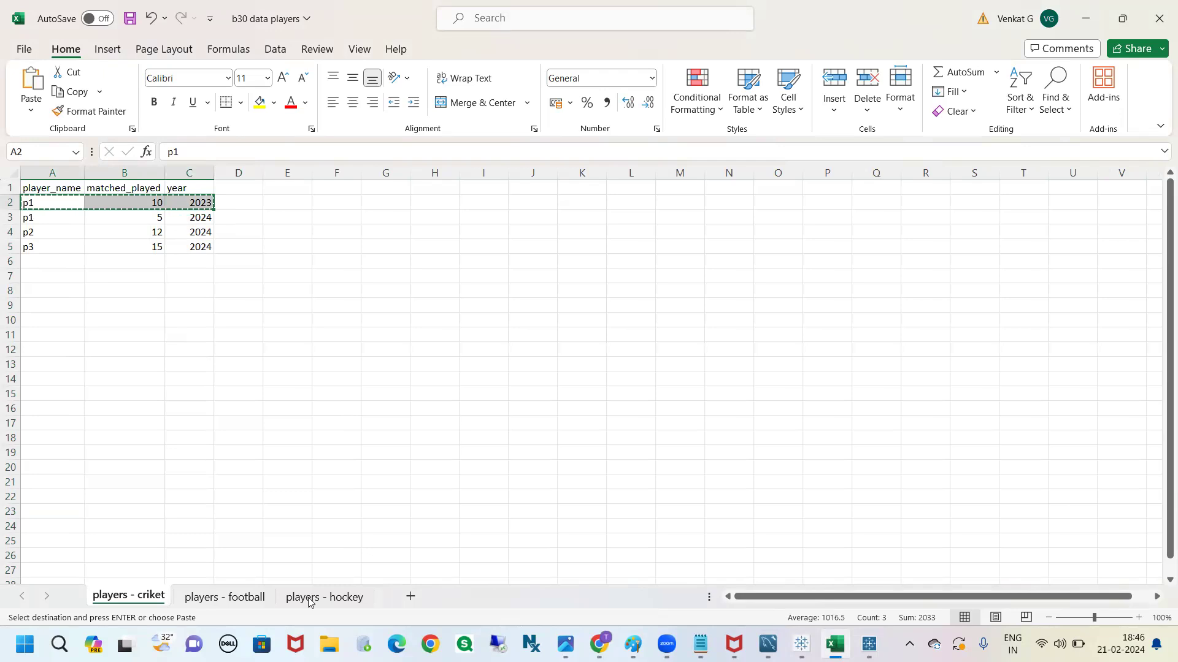
click(330, 598)
click(31, 233)
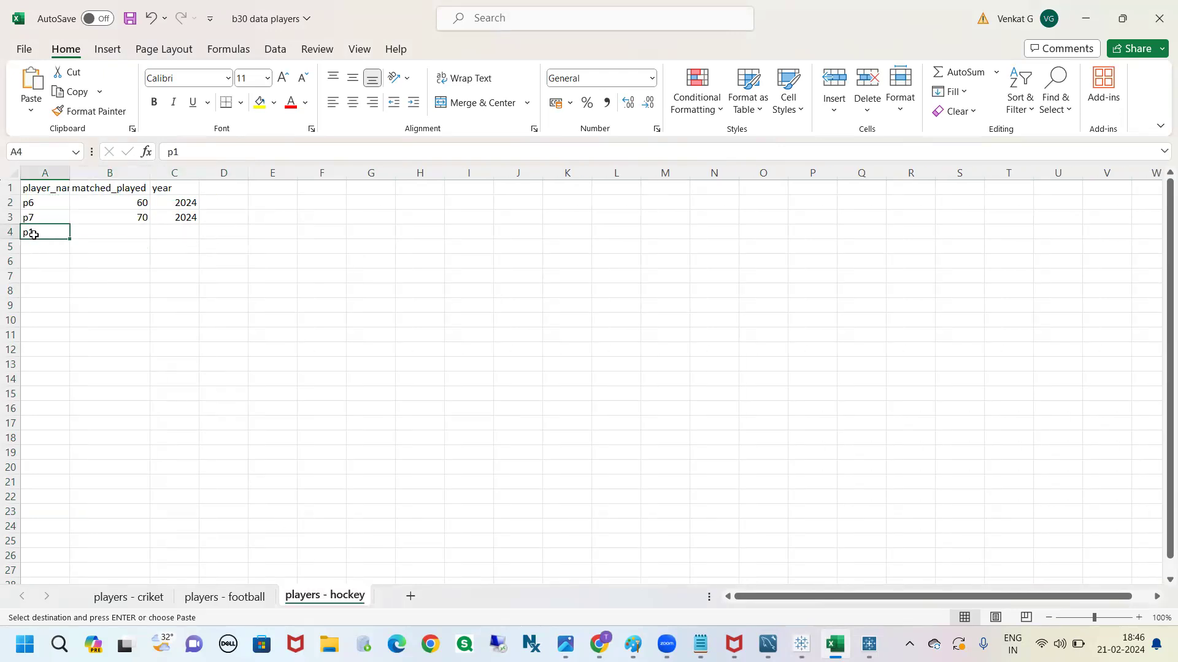
key(ctrl+v)
click(160, 342)
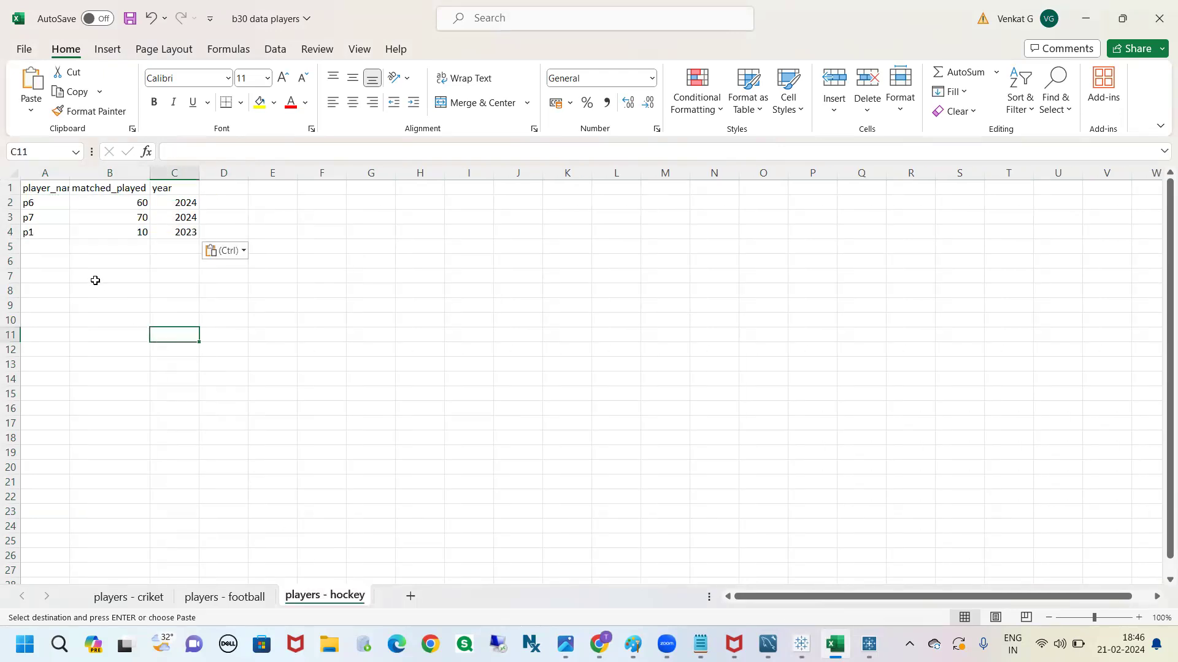
Check the copied p1 row against the criket sheet, clear it from the hockey sheet and undo the deletion
drag(36, 236, 179, 245)
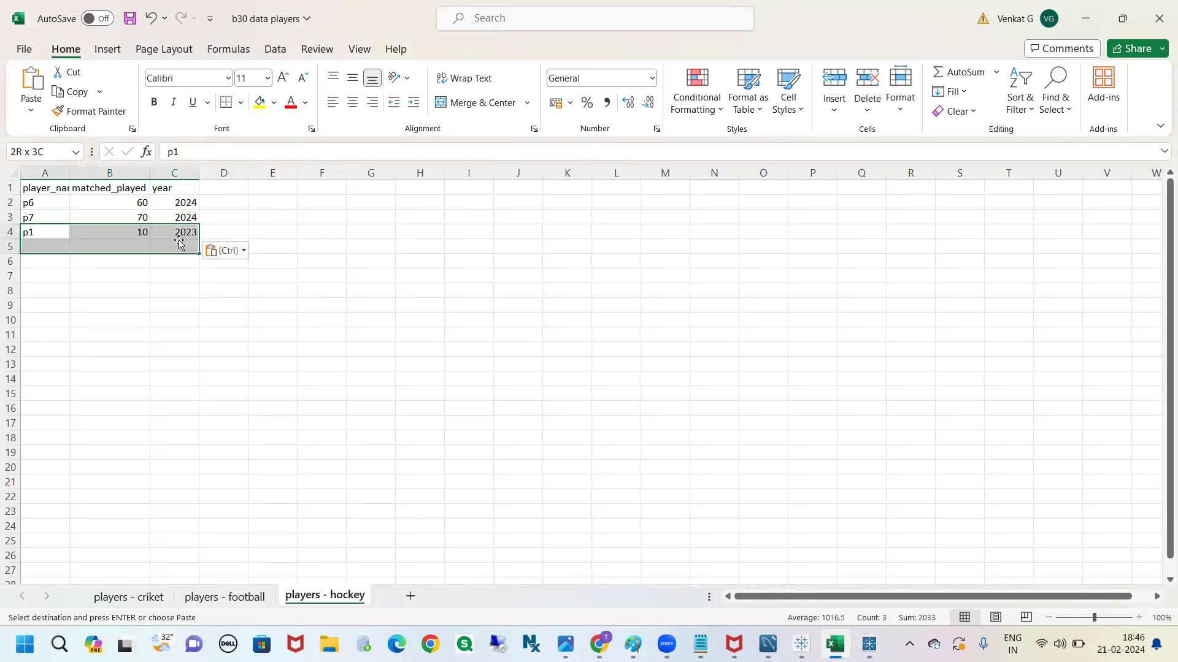
click(175, 231)
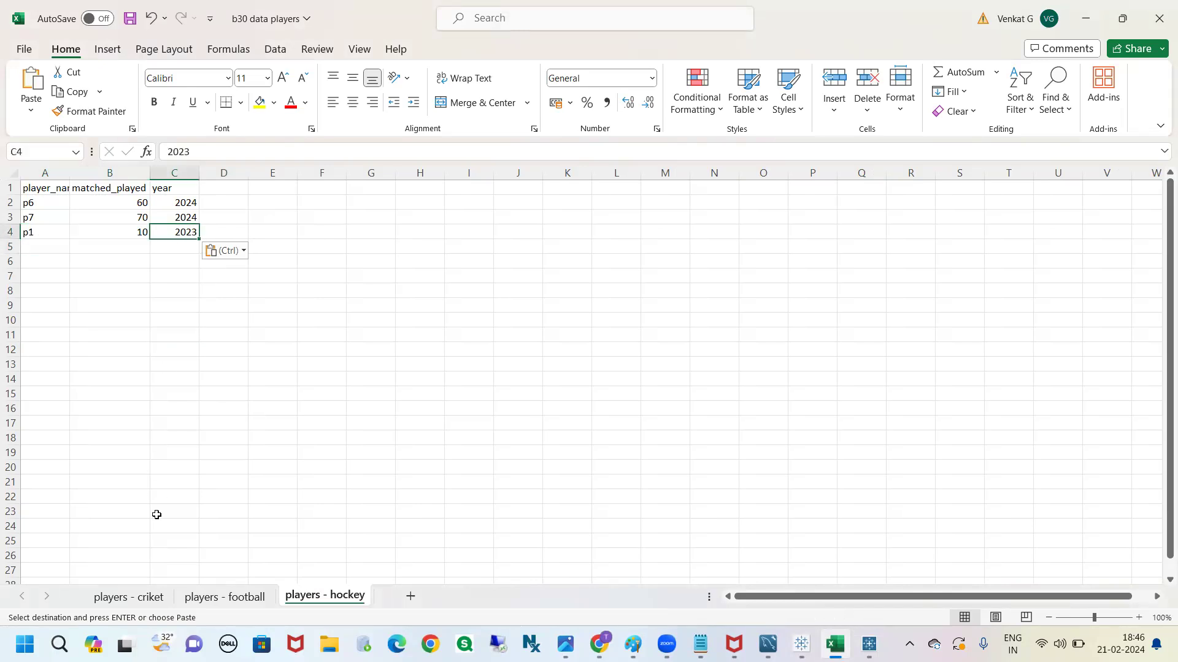
click(141, 597)
click(329, 598)
drag(38, 231, 173, 242)
key(Delete)
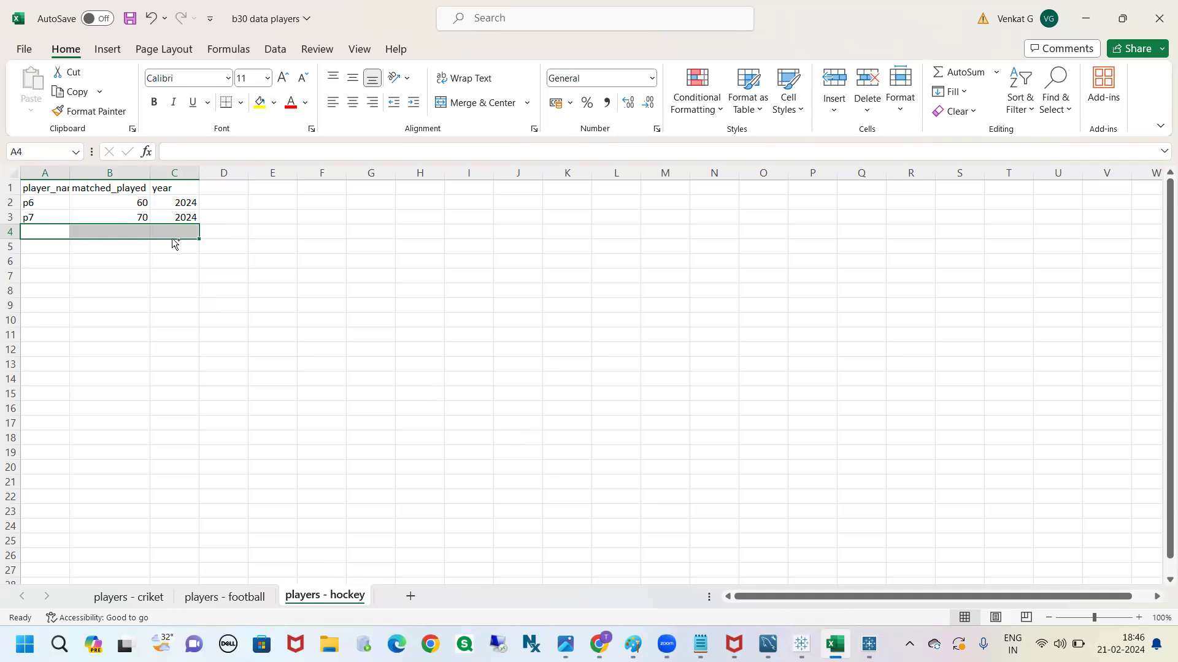
key(ctrl+z)
click(40, 230)
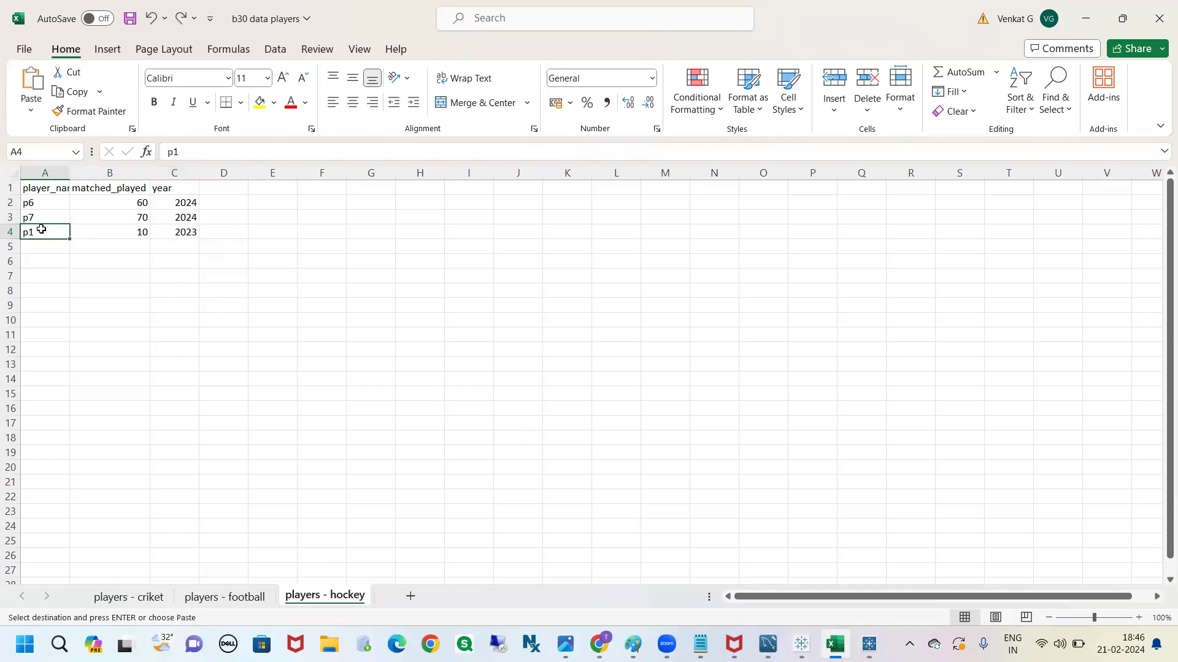
Compare the p1 2023 row on the criket sheet with its duplicate in row 4 of the hockey sheet
click(108, 594)
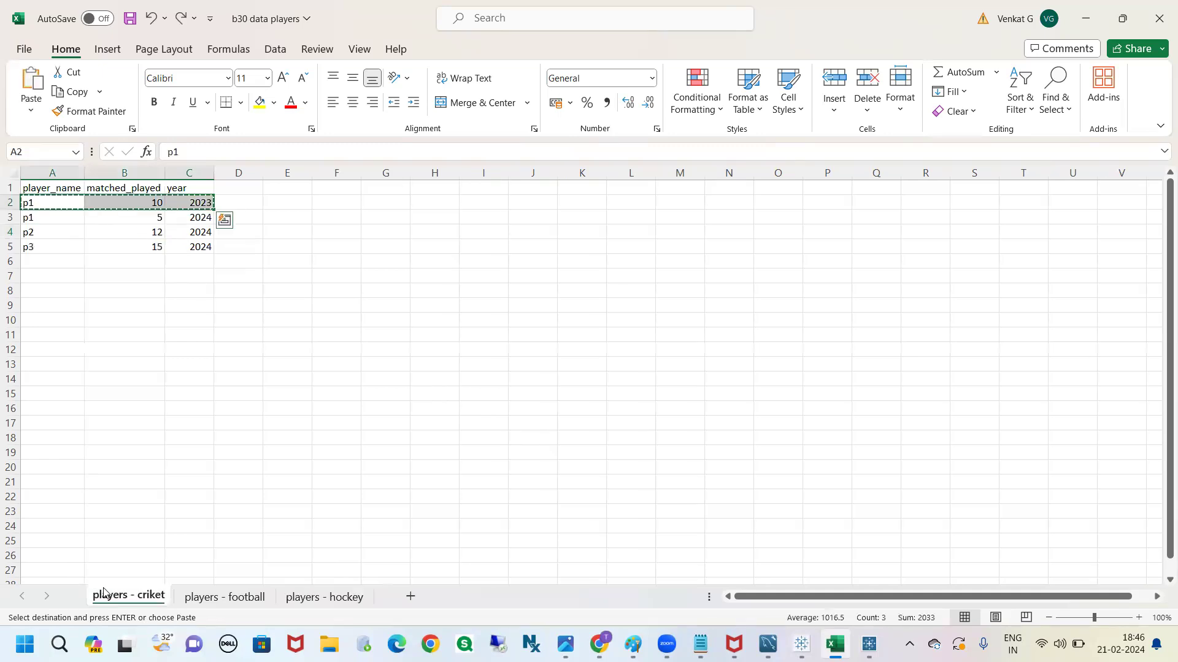
click(299, 452)
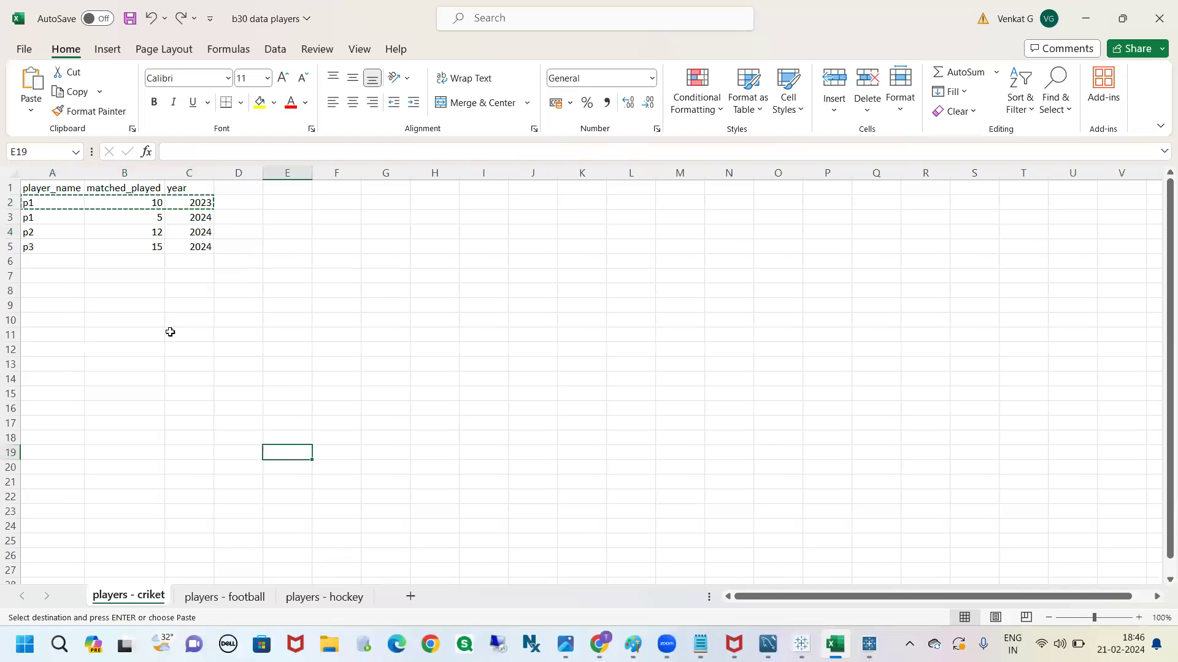
click(345, 595)
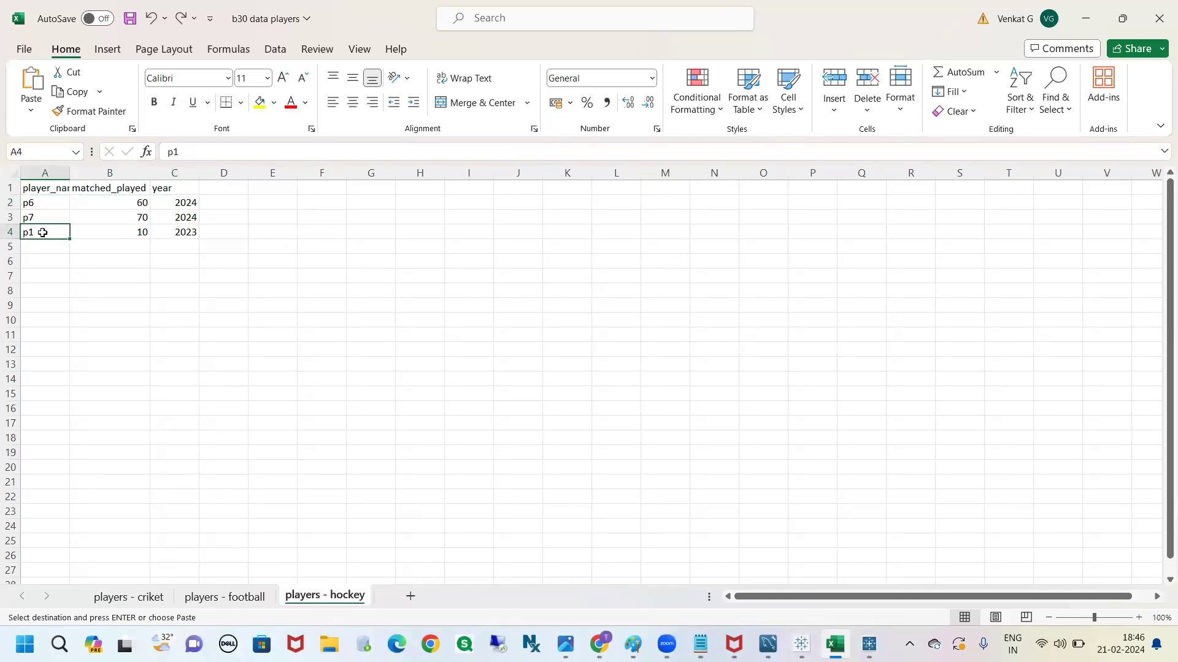
drag(41, 231, 172, 239)
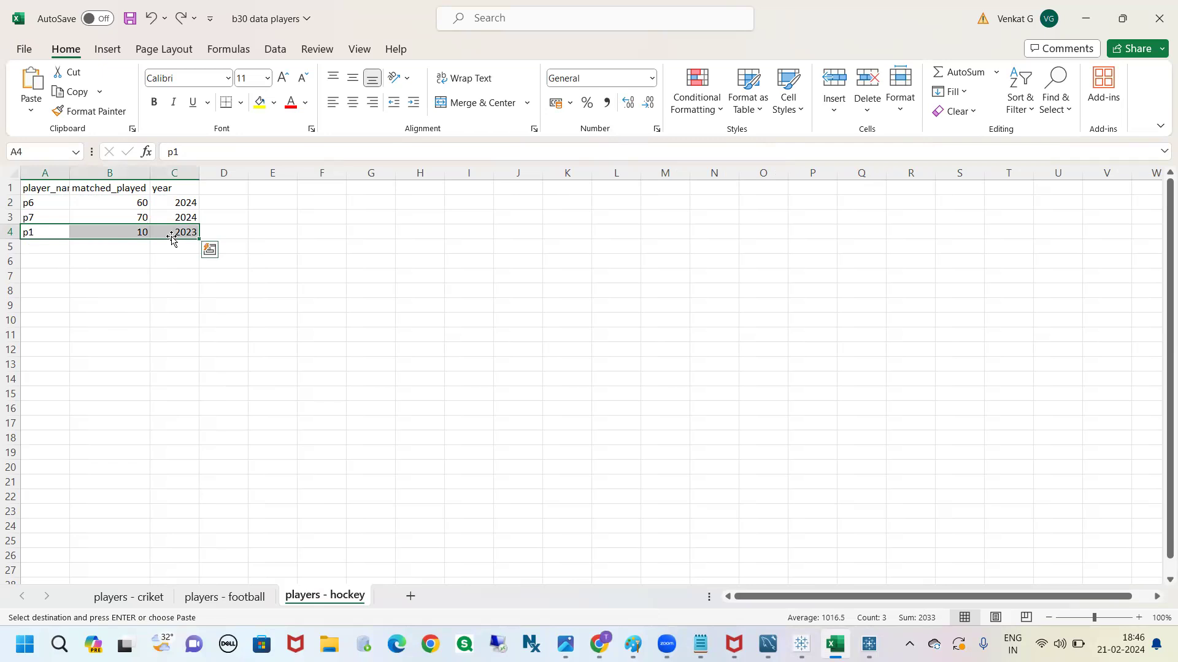
click(64, 232)
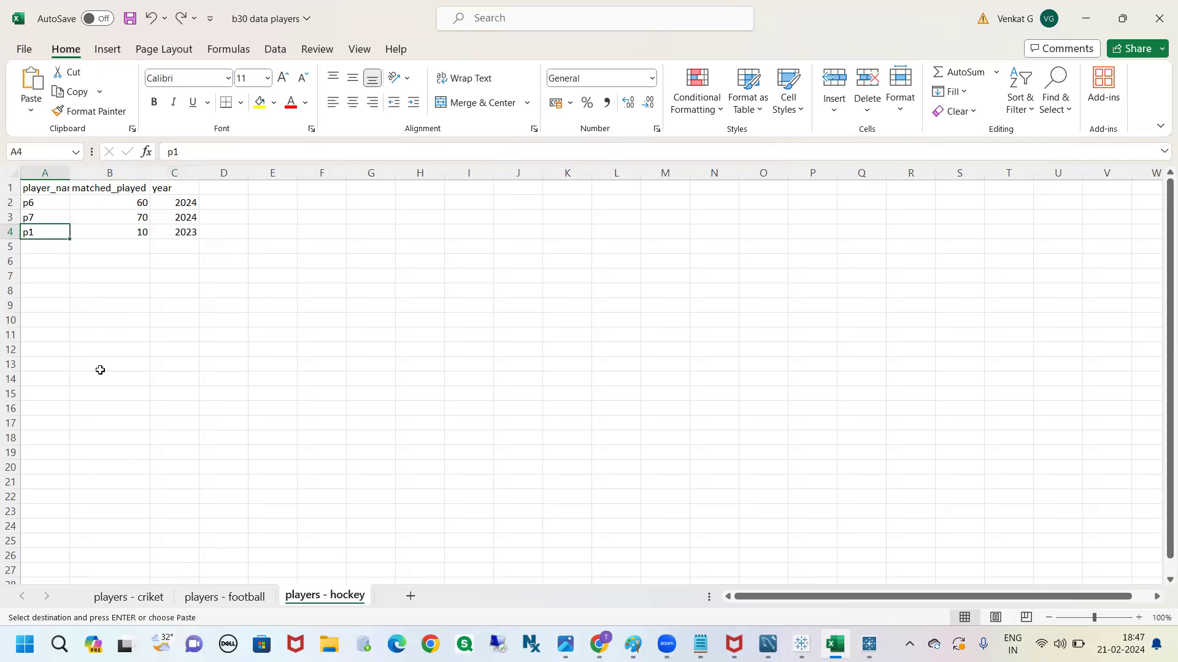
Paste the copied p1 row at K9 on the criket sheet and clear it again
click(114, 599)
click(584, 307)
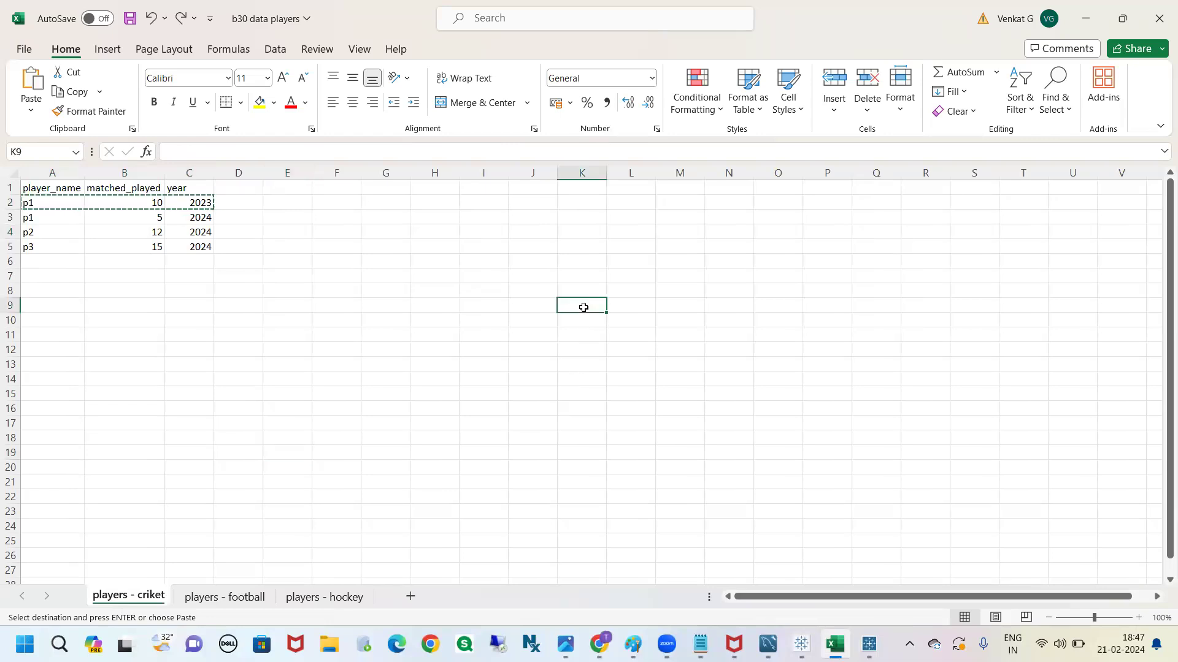
key(ctrl+v)
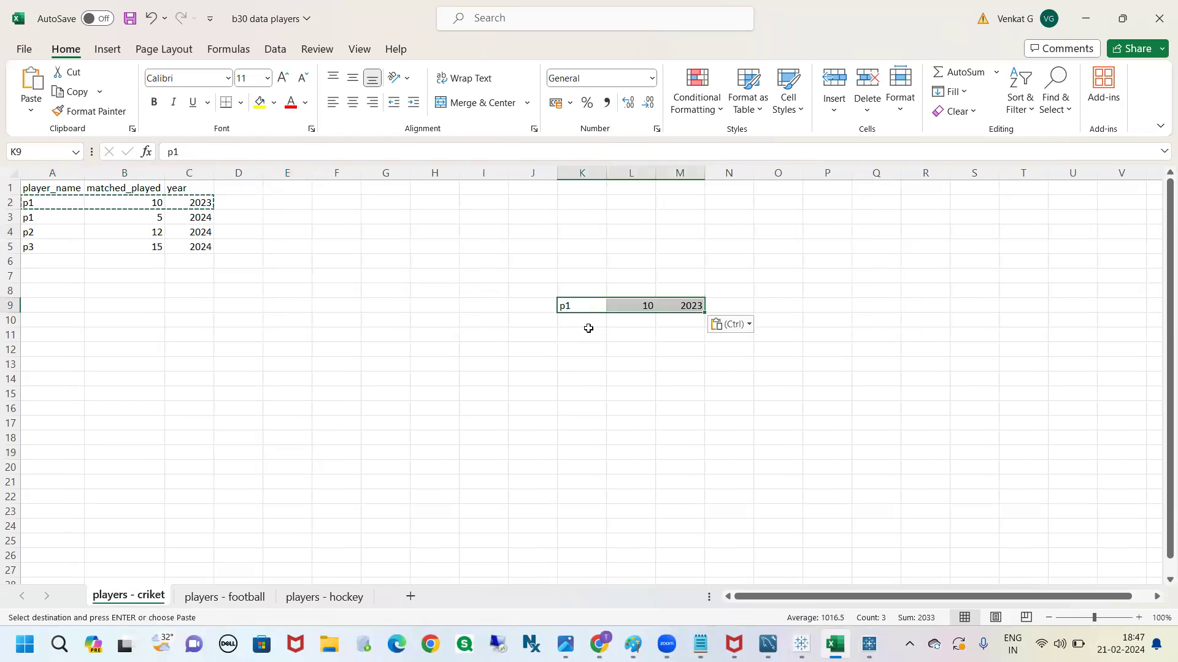
click(587, 322)
click(574, 305)
drag(592, 305, 671, 305)
key(Delete)
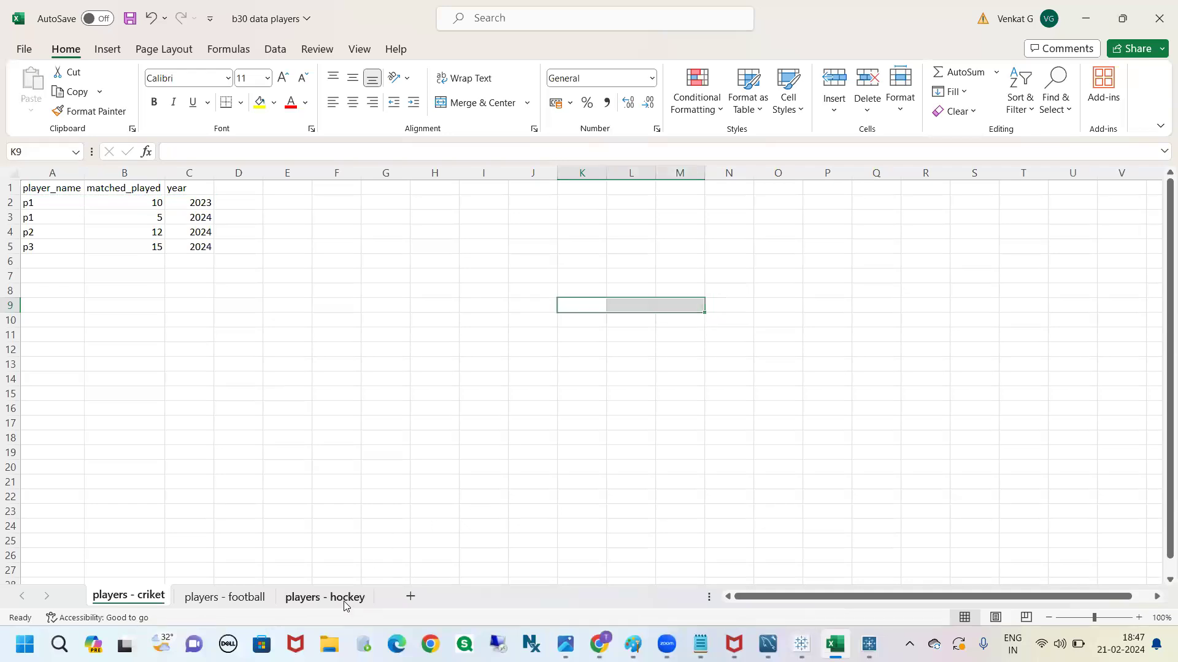
Clear the duplicated p1 row from row 4 of the hockey sheet
click(325, 597)
drag(42, 233, 169, 232)
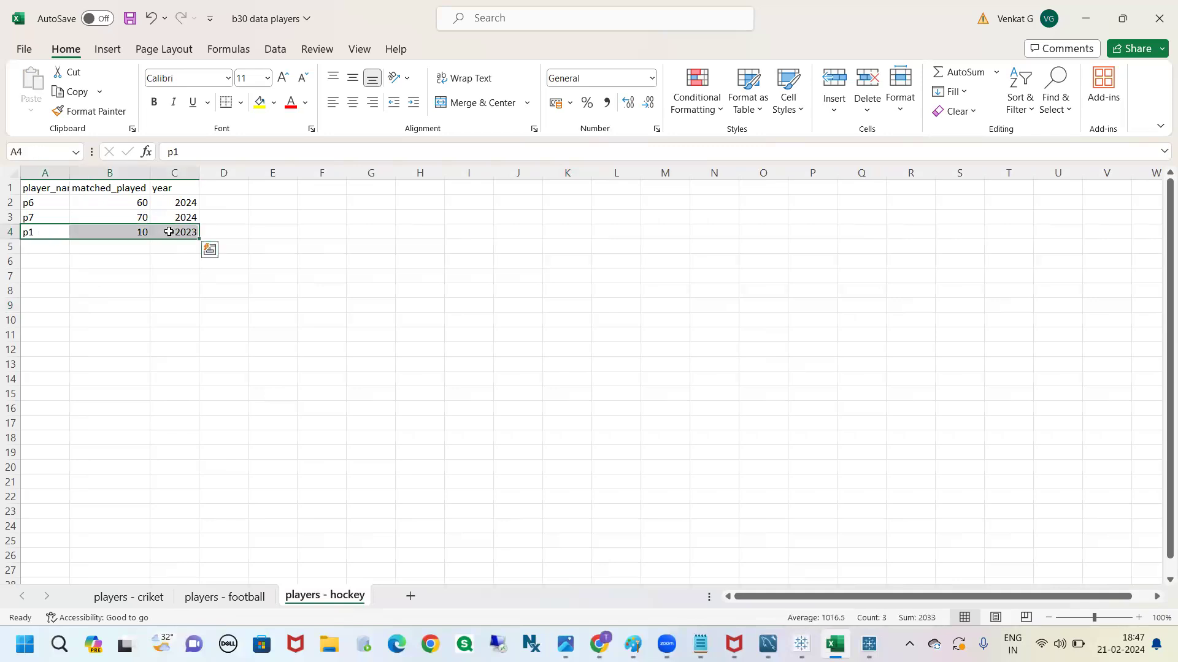
key(Delete)
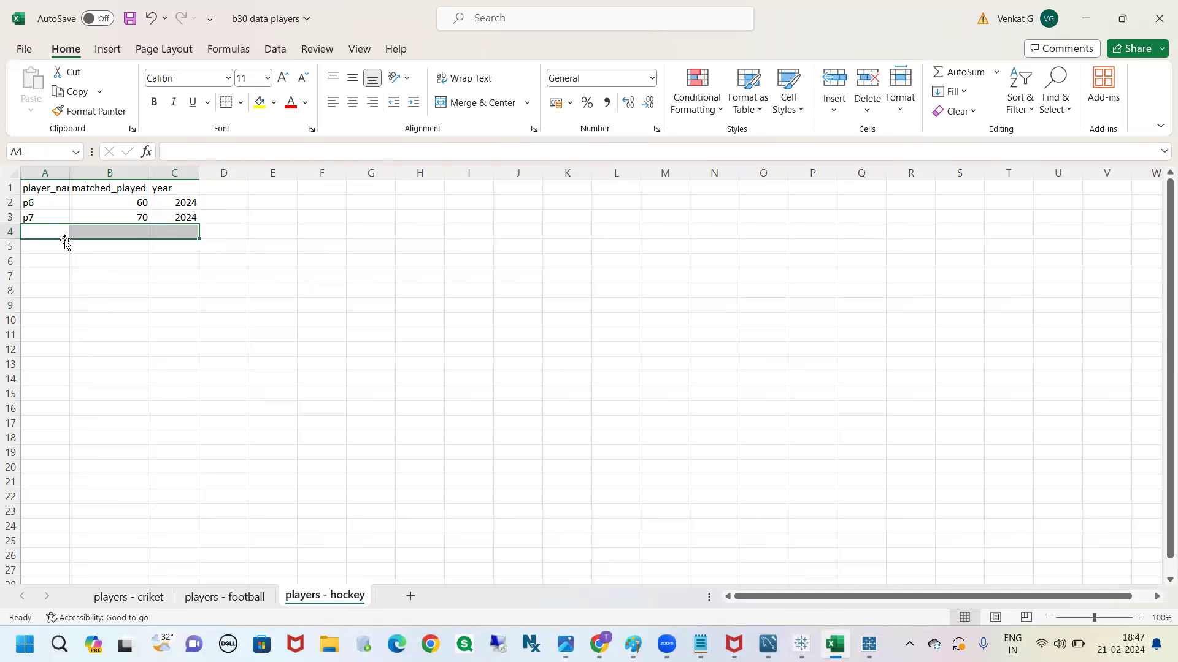
click(285, 235)
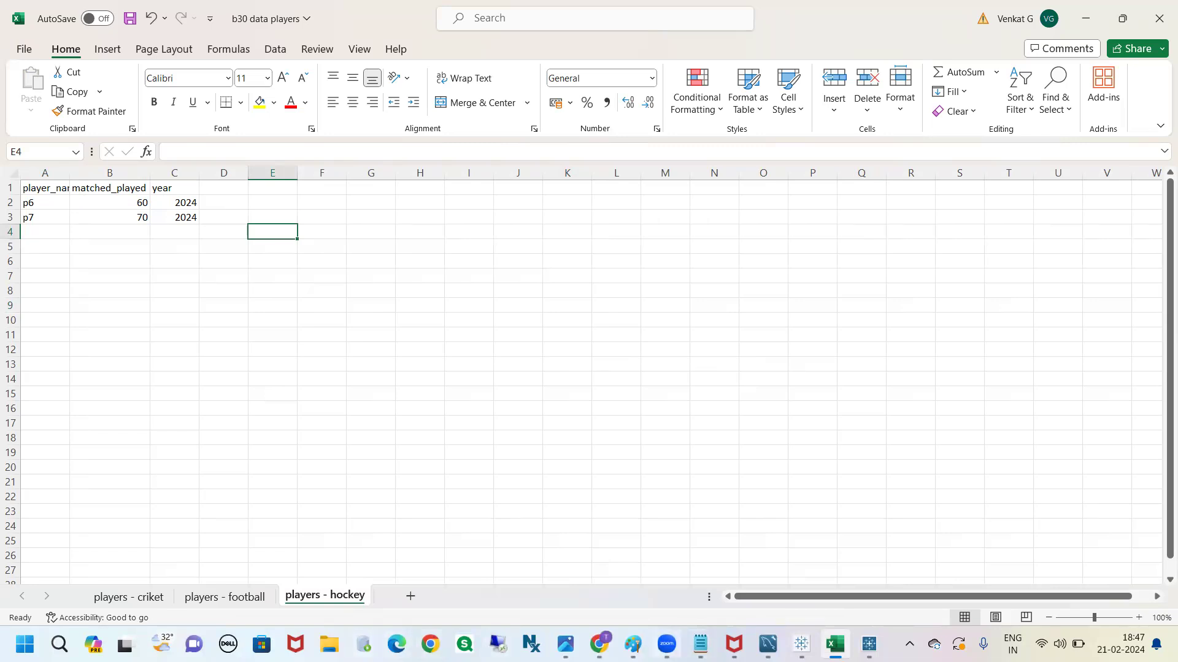
mouse_move(599, 644)
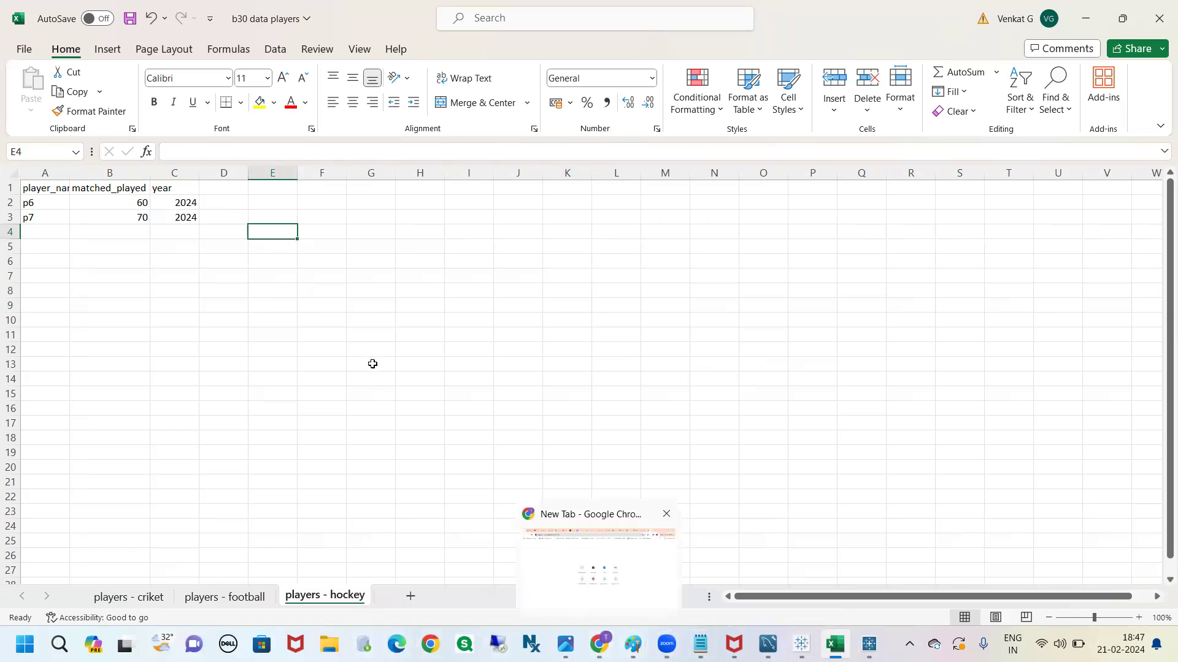
click(321, 231)
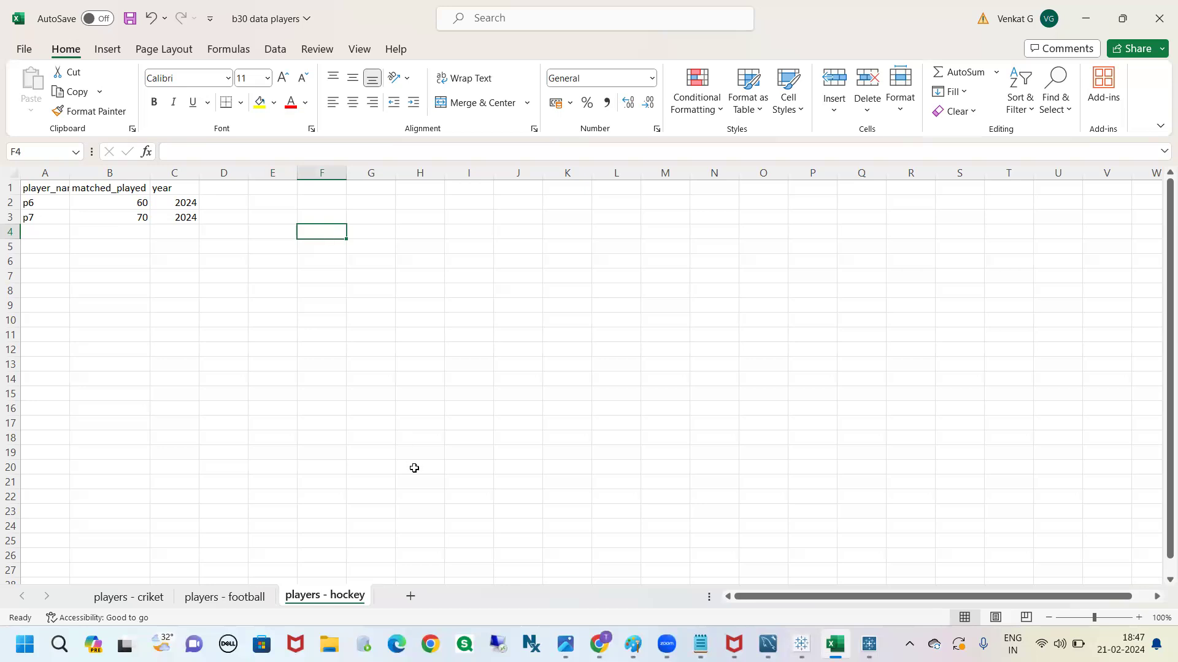
Add a new worksheet after the hockey sheet and name it "players - region"
click(411, 597)
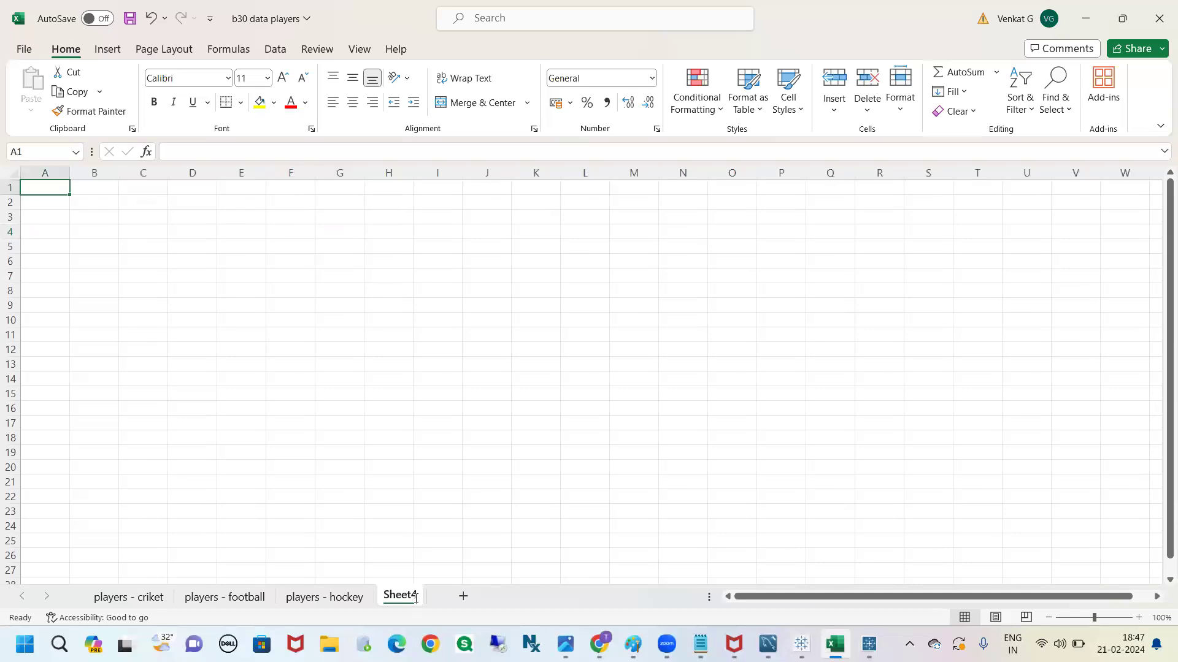
double_click(415, 601)
text(playe)
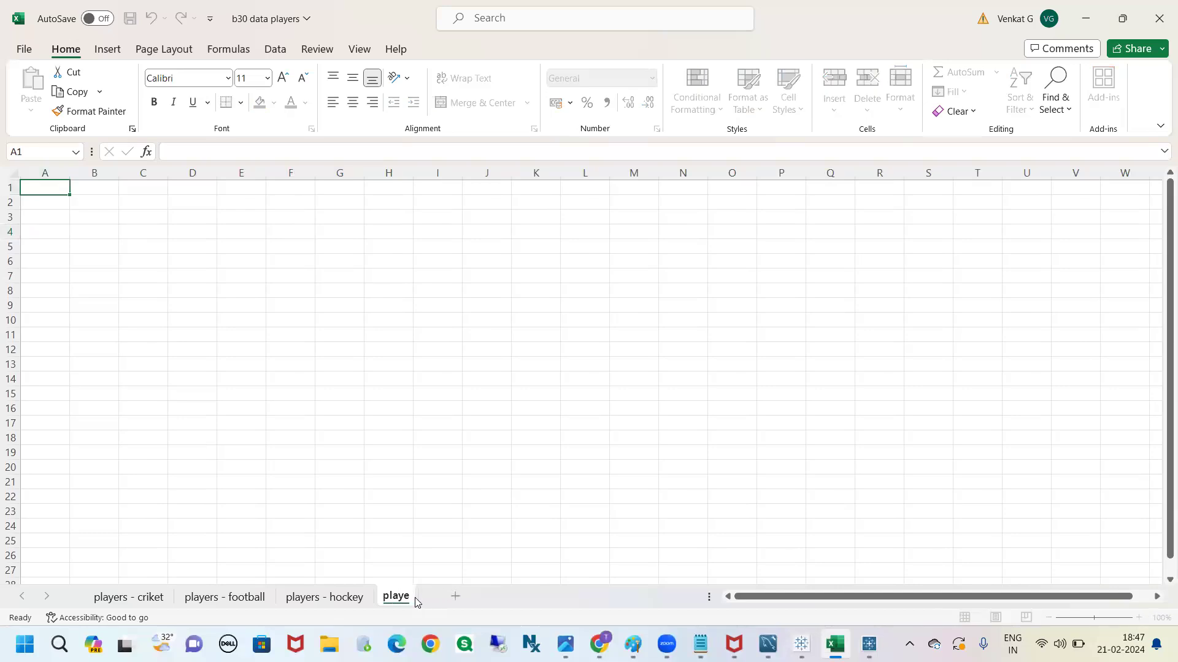
text(rs - ad)
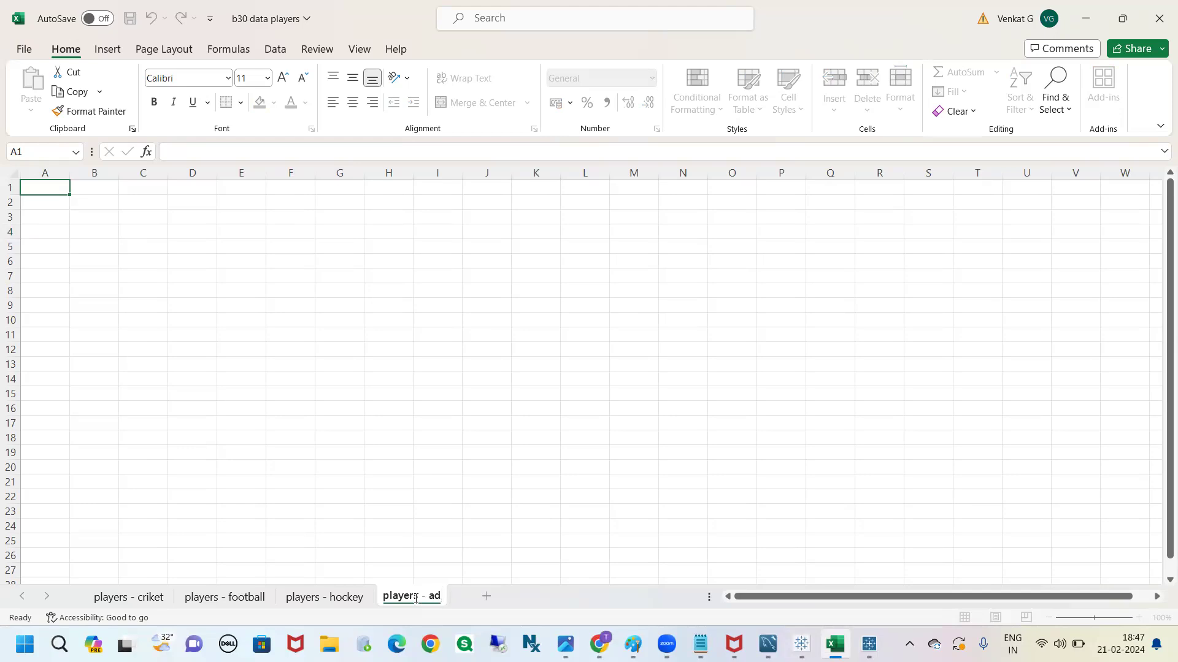
key(BackSpace)
key(BackSpace)
text(region)
key(Return)
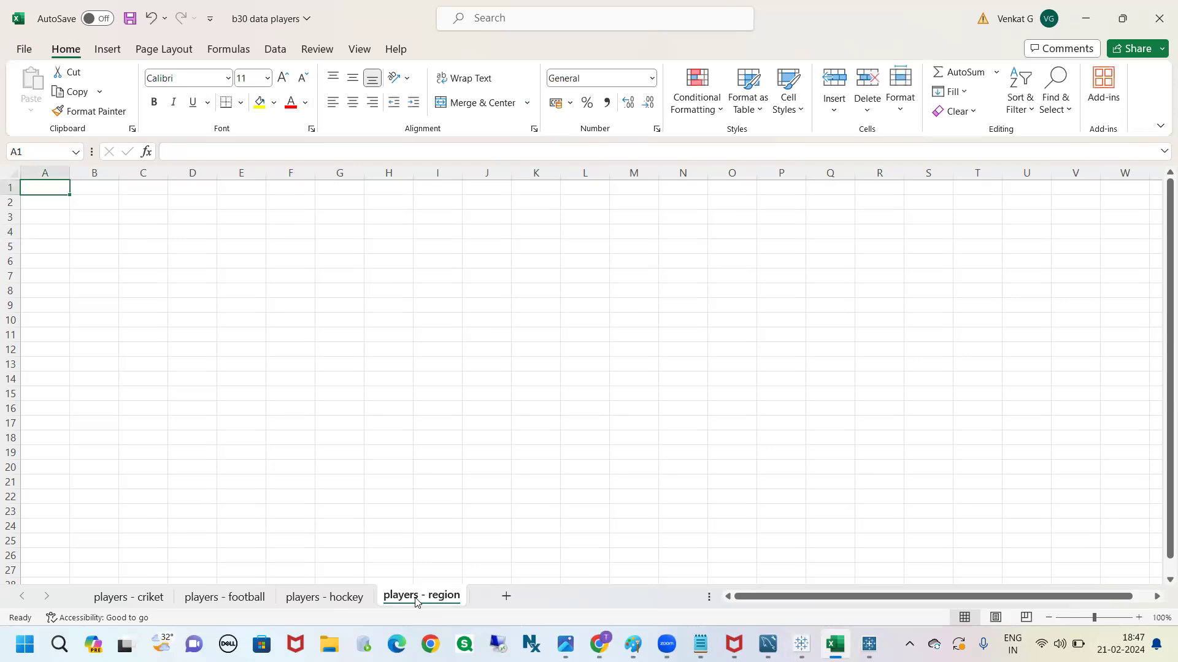
Enter the headers player_name in A1 and region in B1 of the players - region sheet, and autofit column A
text(player_name)
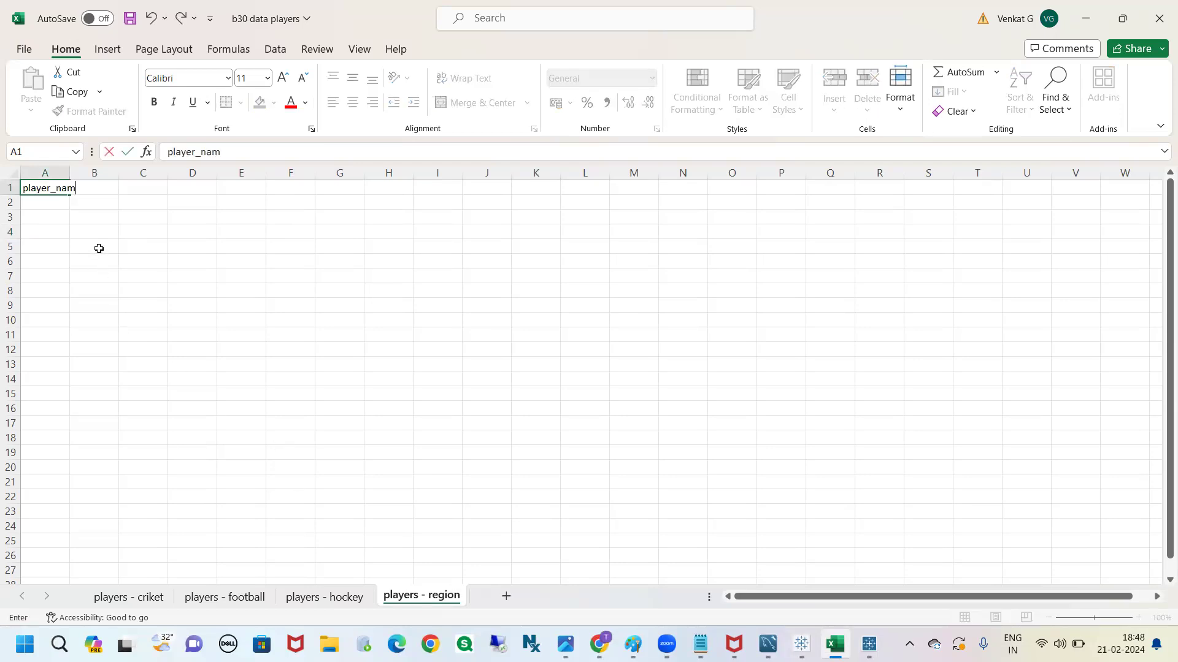
click(99, 248)
double_click(70, 172)
click(104, 187)
text(region)
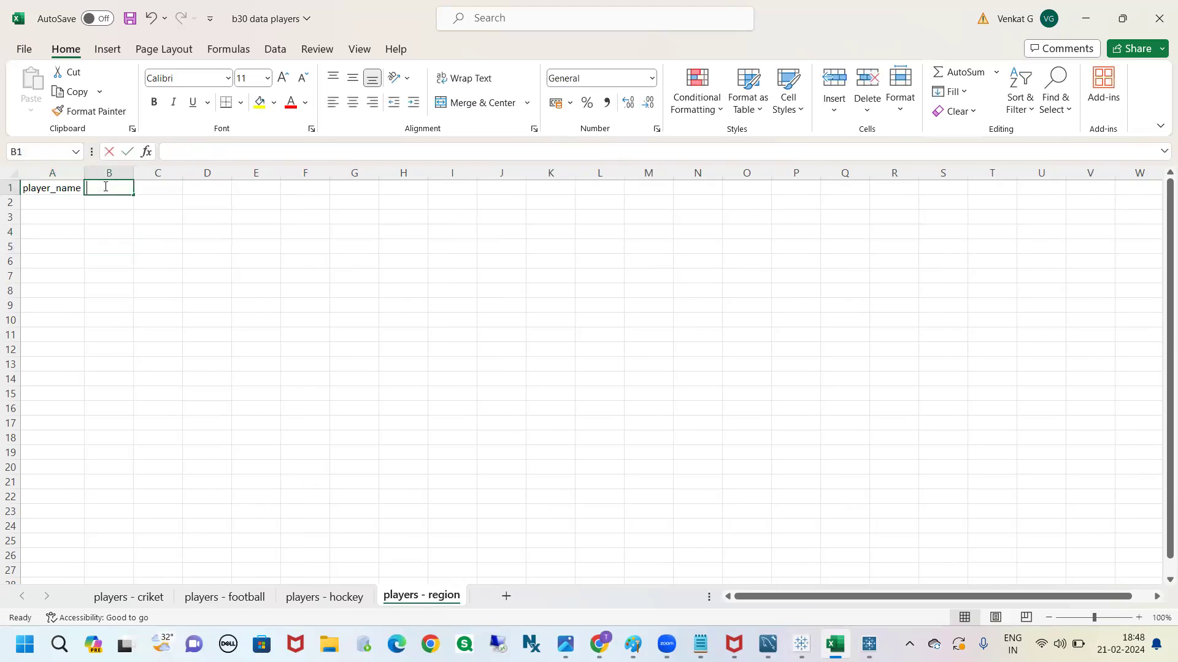
Fill the player_name column from A2 to A8 with p1, p2, p3, p4, p5, p6 and p7
click(62, 209)
text(p1)
key(Return)
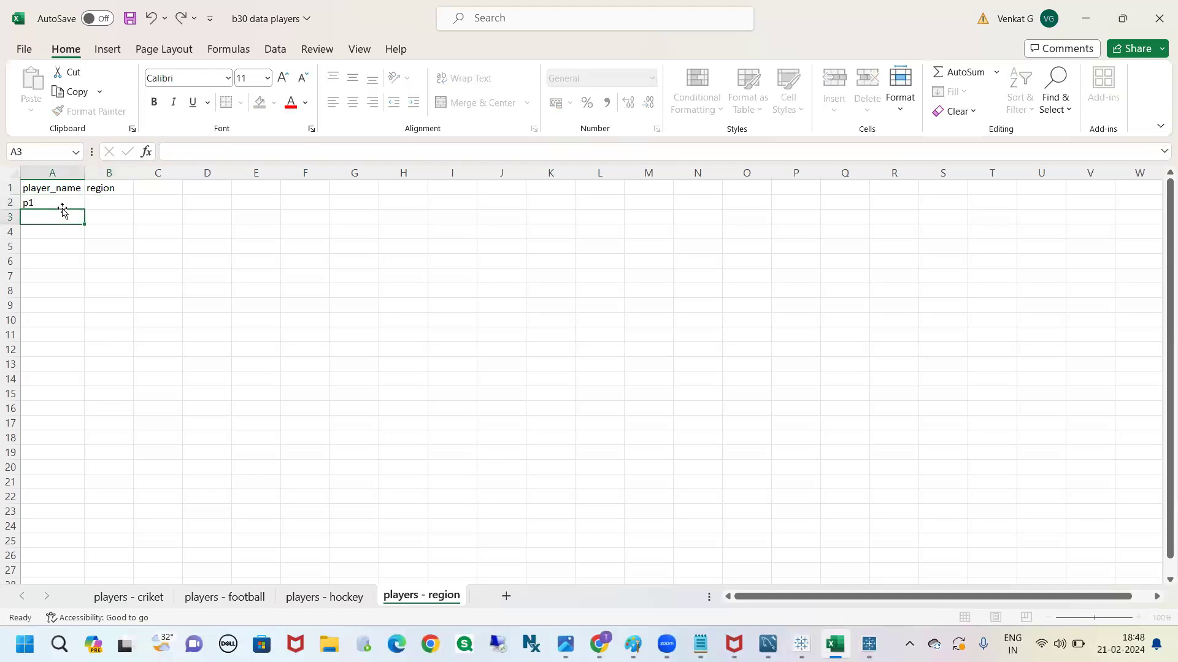
text(p2)
key(Return)
text(p3)
key(Return)
text(p4)
key(Return)
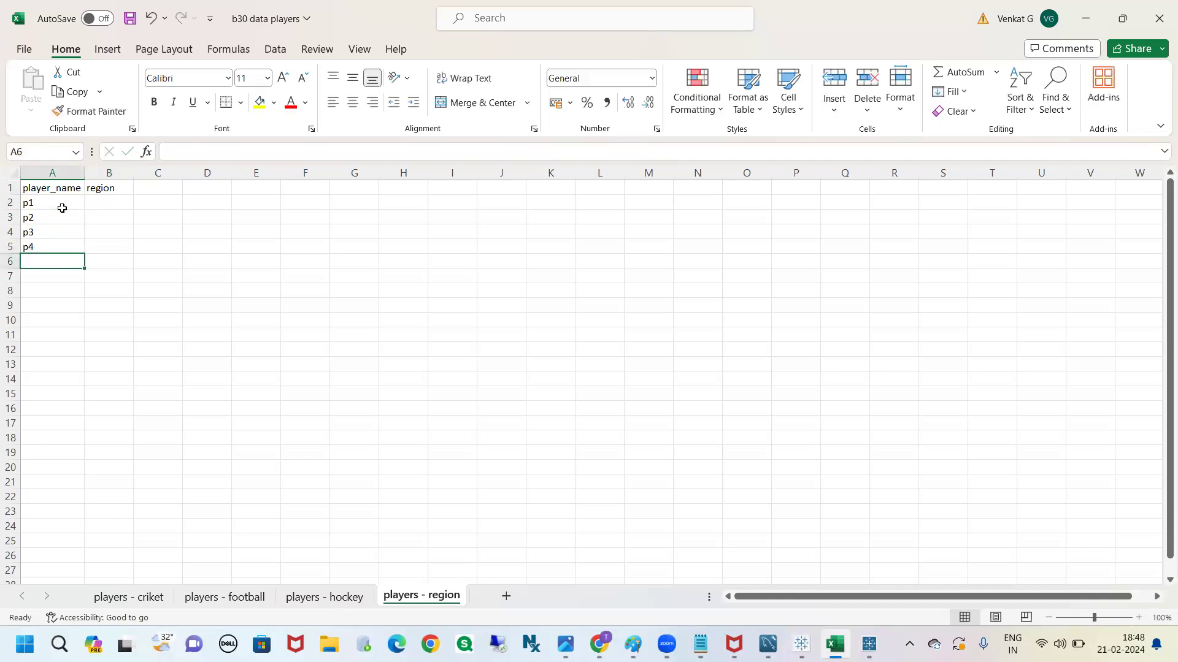
text(p5)
key(Return)
text(p)
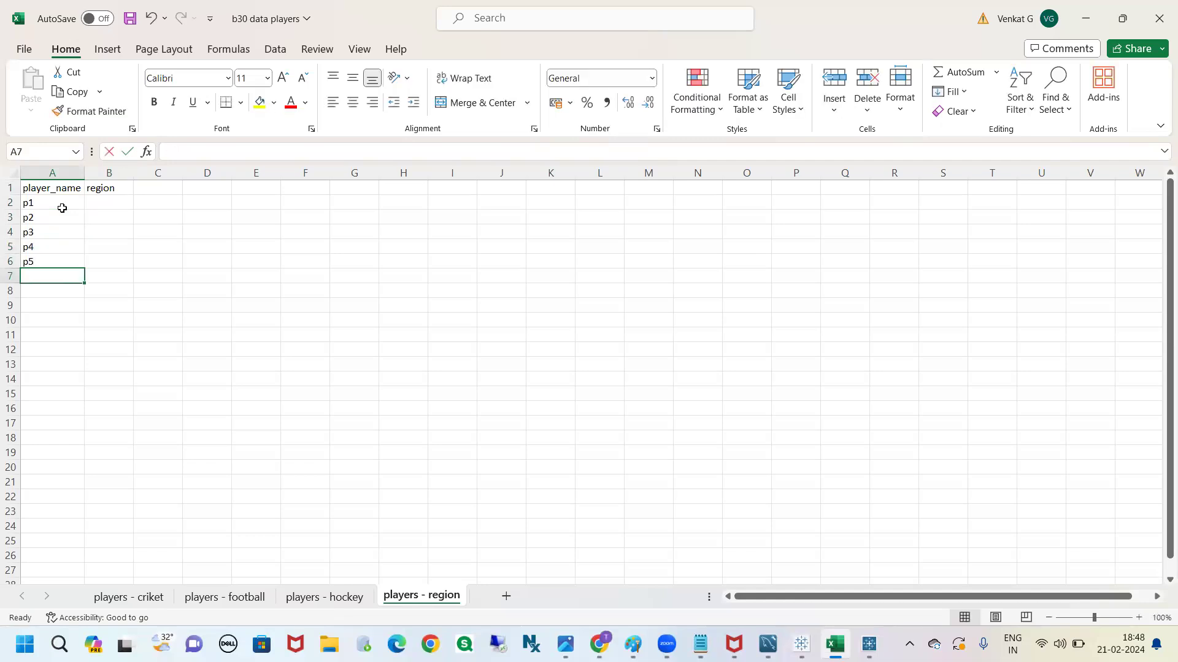
text(6)
key(Return)
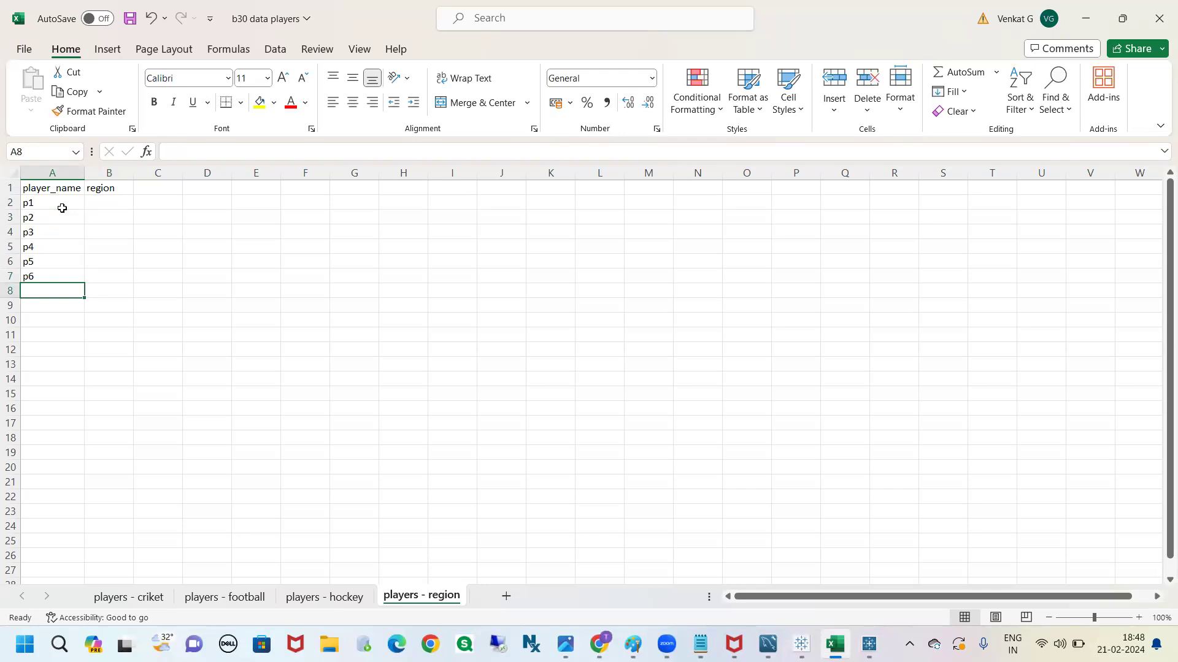
text(p7)
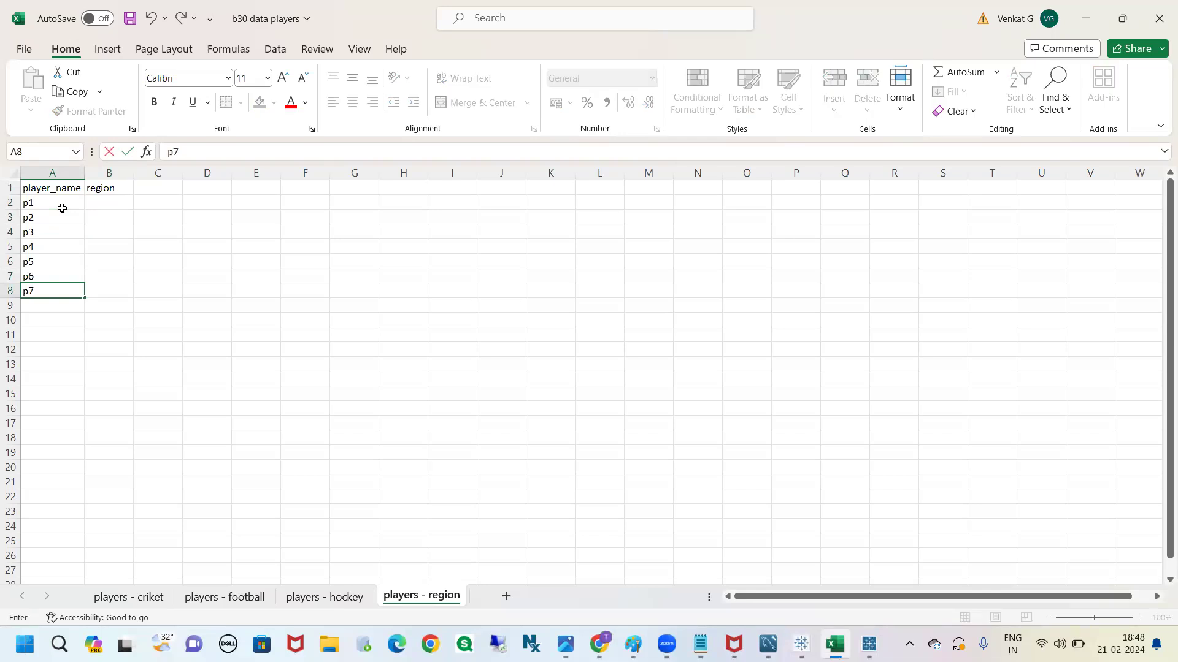
Enter india as the region for p1 and fill it down to p4
click(109, 203)
text(i)
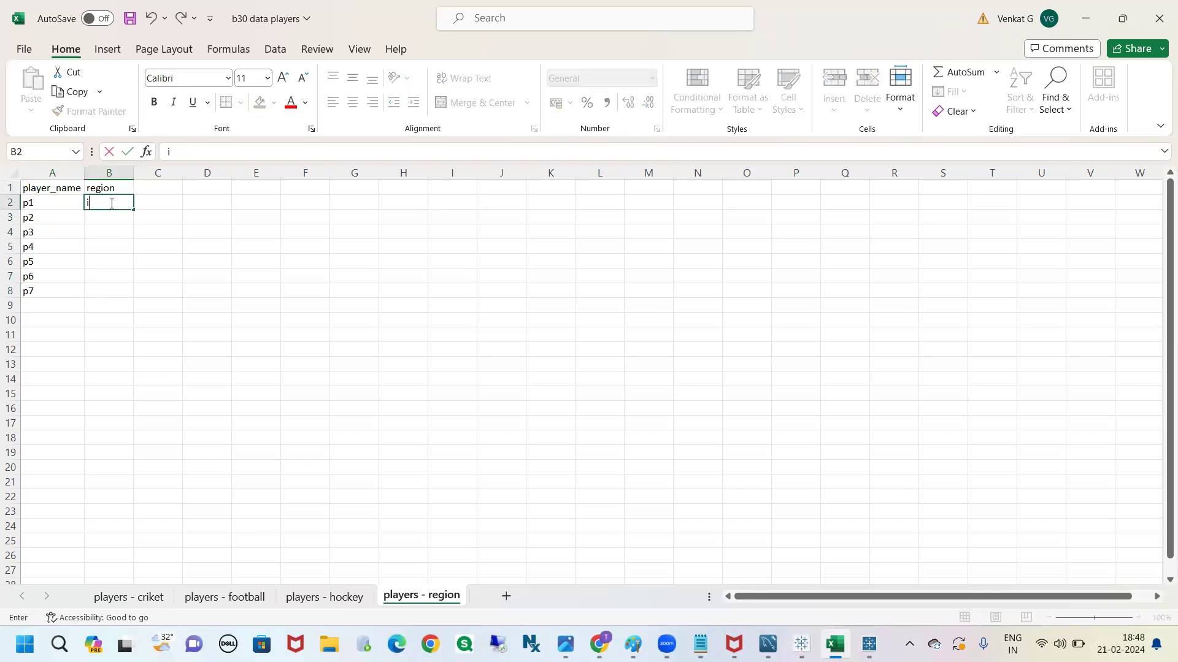
text(ndia)
key(Return)
click(120, 204)
drag(134, 210, 130, 252)
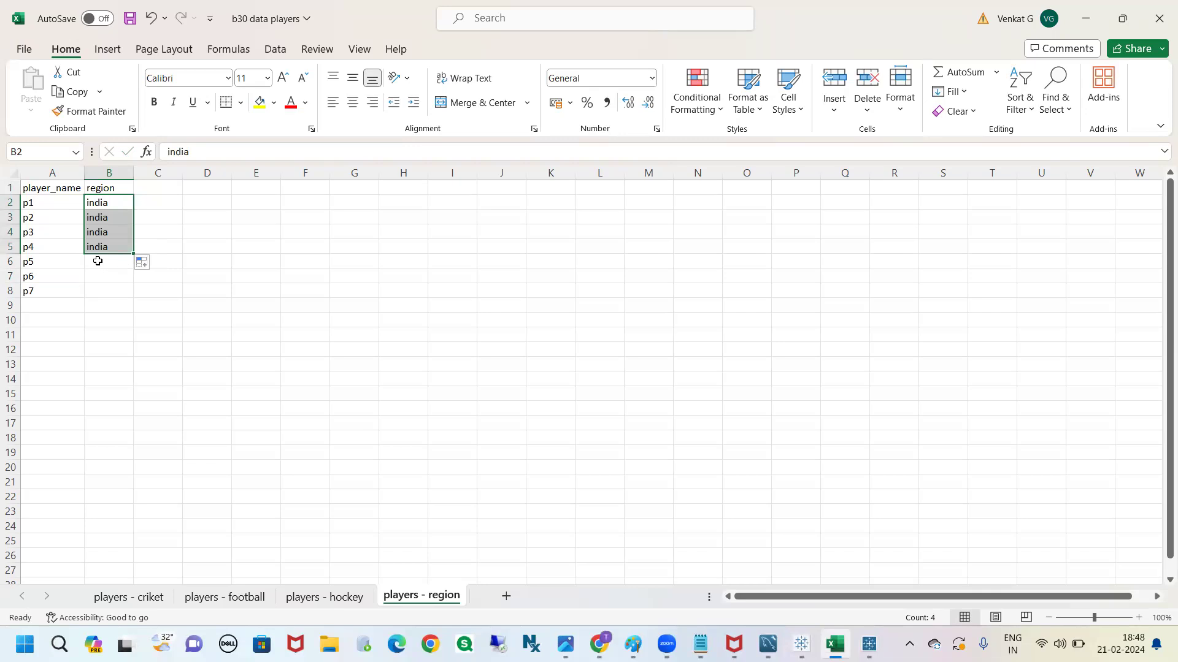
Set the region to uk for p5 and us for p6 and p7, and save the workbook
click(97, 261)
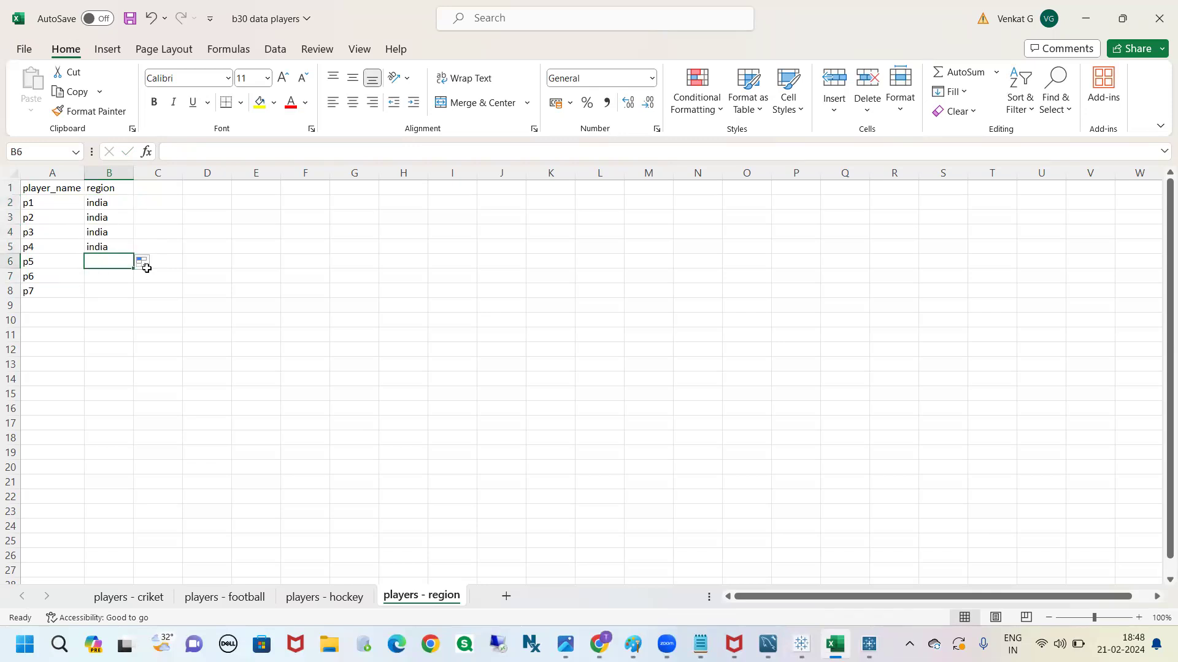
text(uk)
key(Return)
text(us)
key(Return)
text(us)
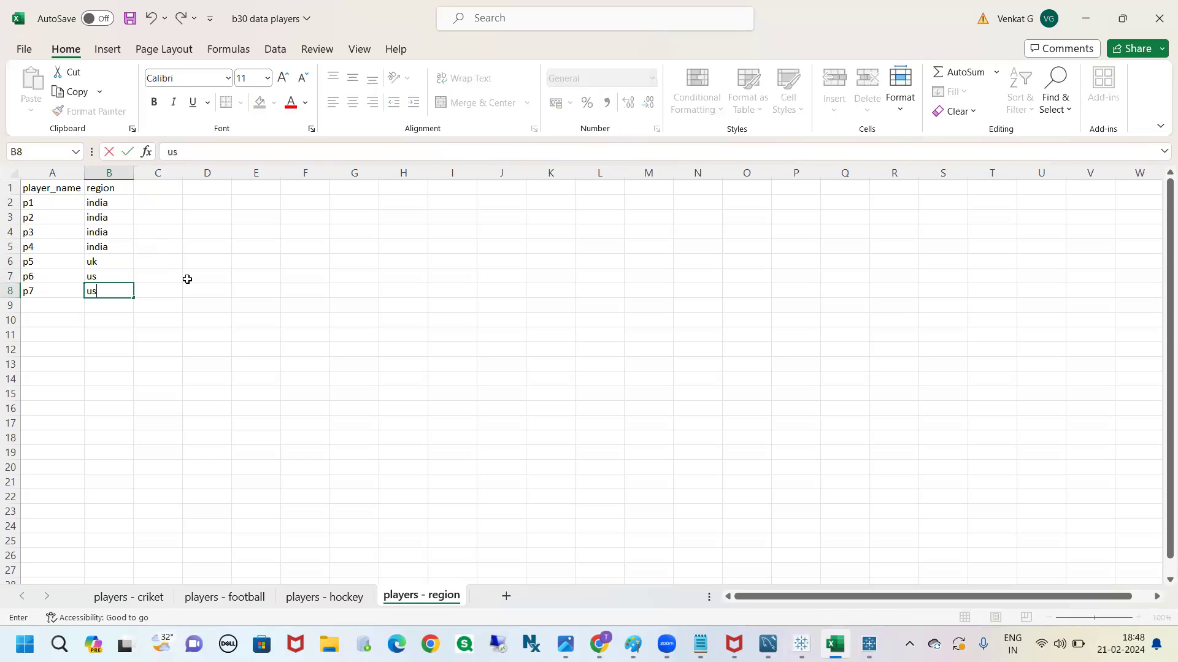
click(205, 334)
click(130, 19)
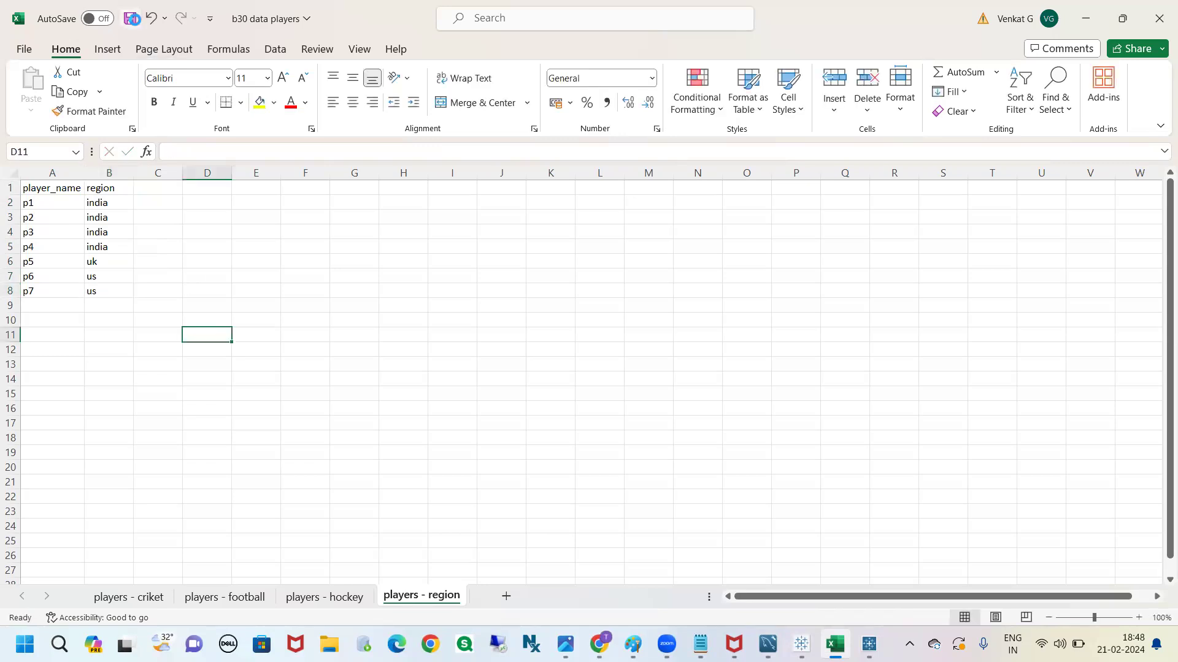
click(287, 411)
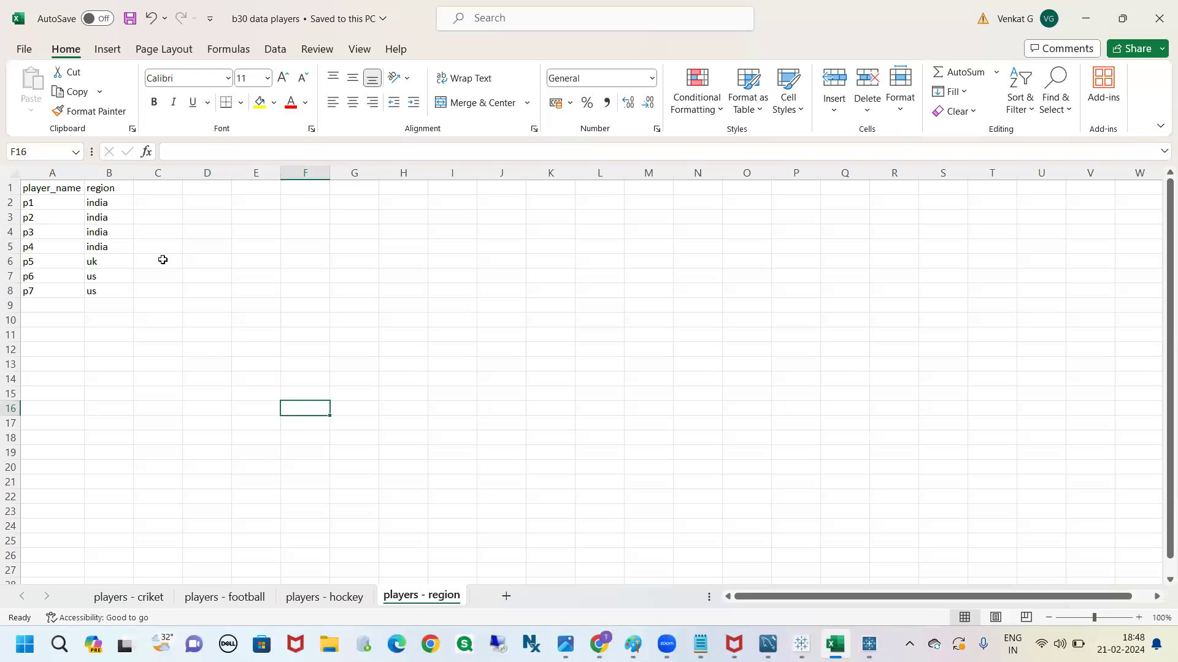
Add the note headings "fcat tables" in H7 and "dimension tables" in K7
click(385, 284)
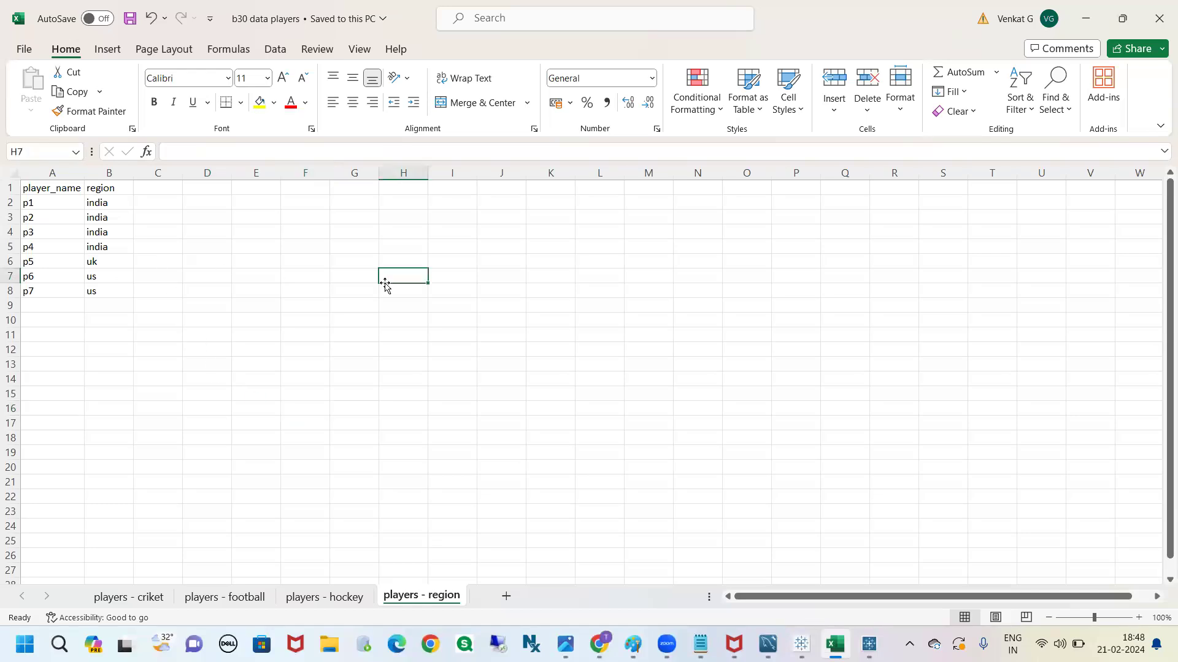
text(fcat tables)
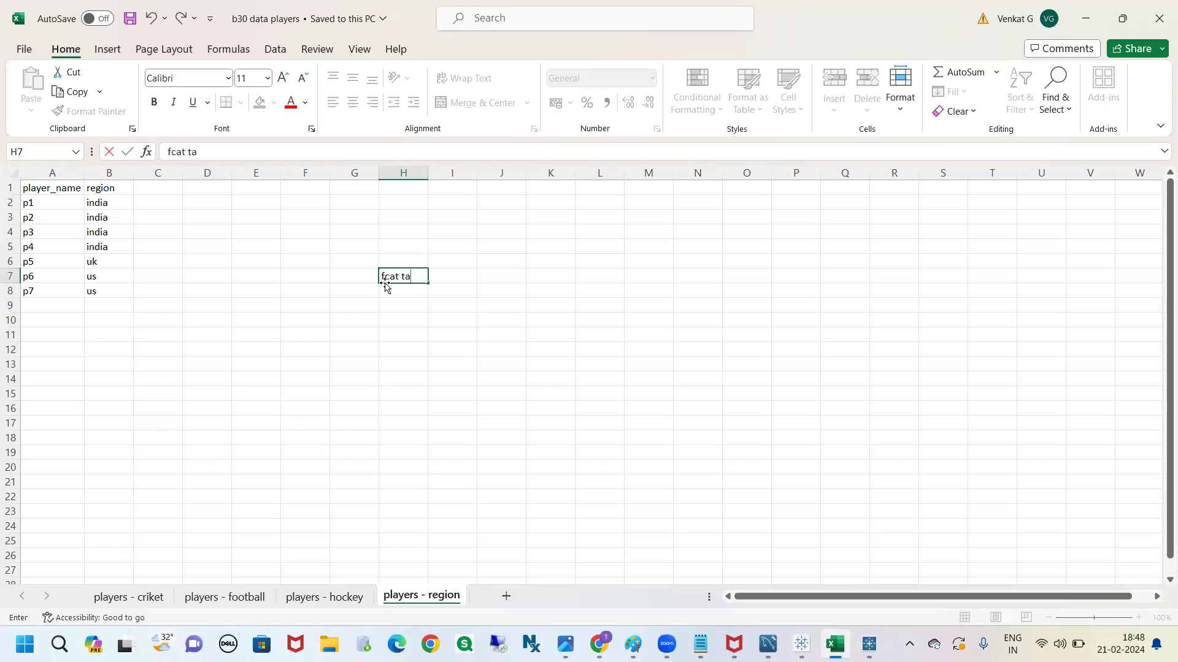
click(538, 275)
text(dimensi)
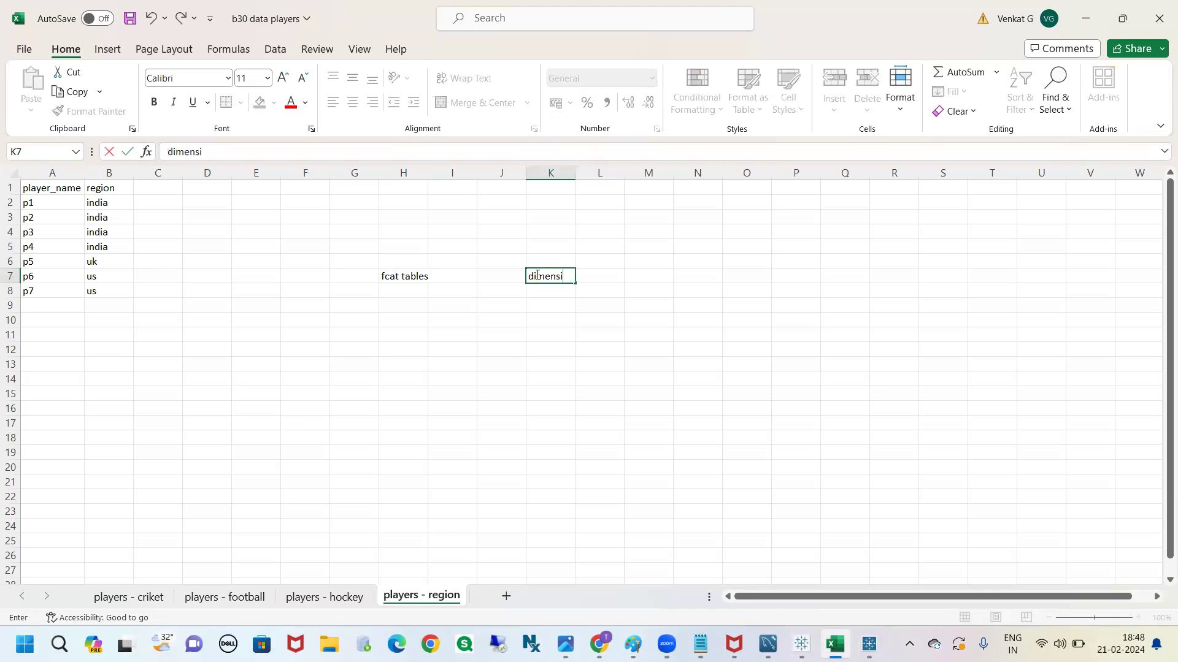
text(on tables)
click(519, 324)
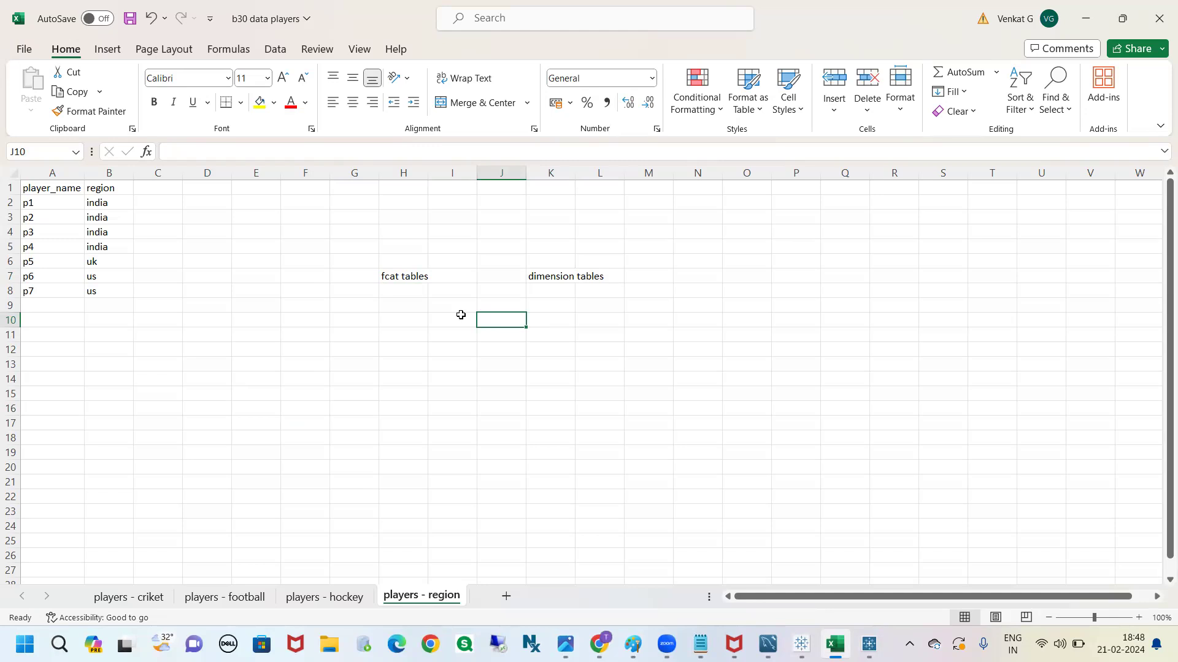
Note "meausres, dimensions" in H8 with column H autofitted, and "dimensions" in K8
click(396, 293)
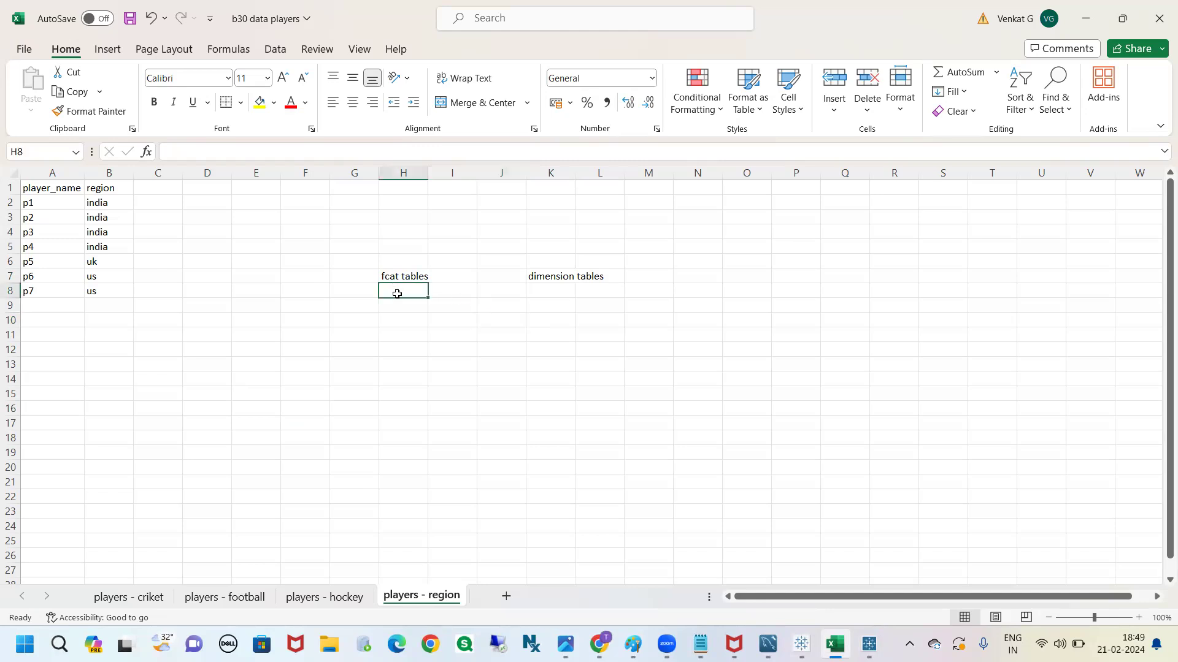
text(meausre)
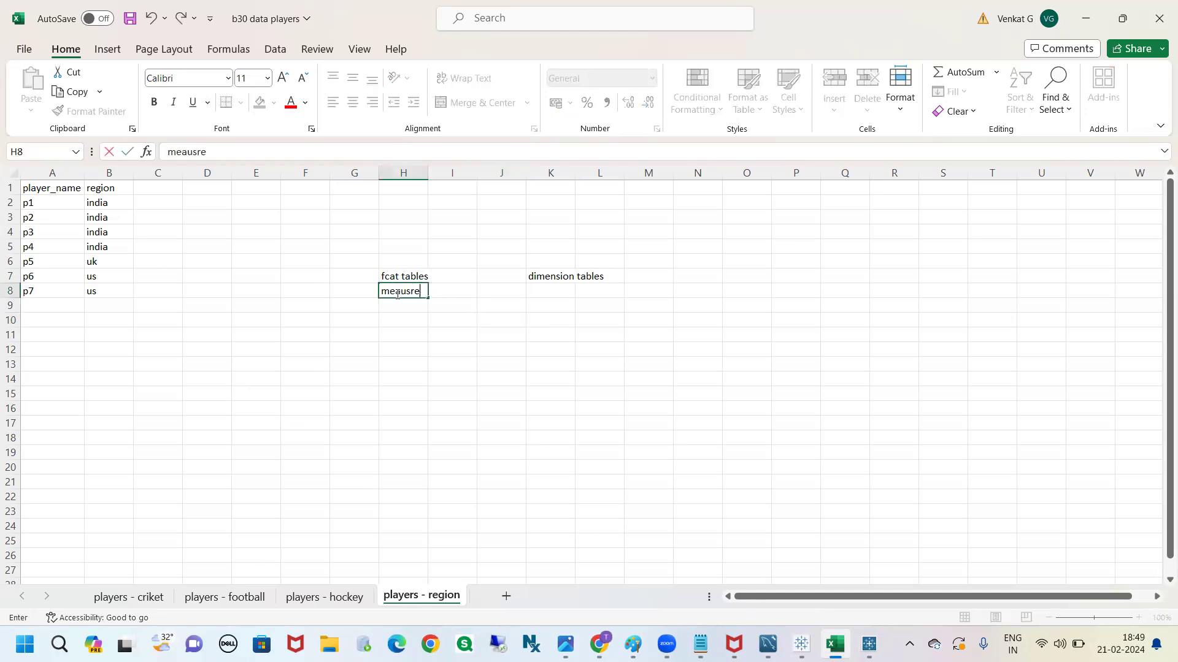
text(s, dimensions)
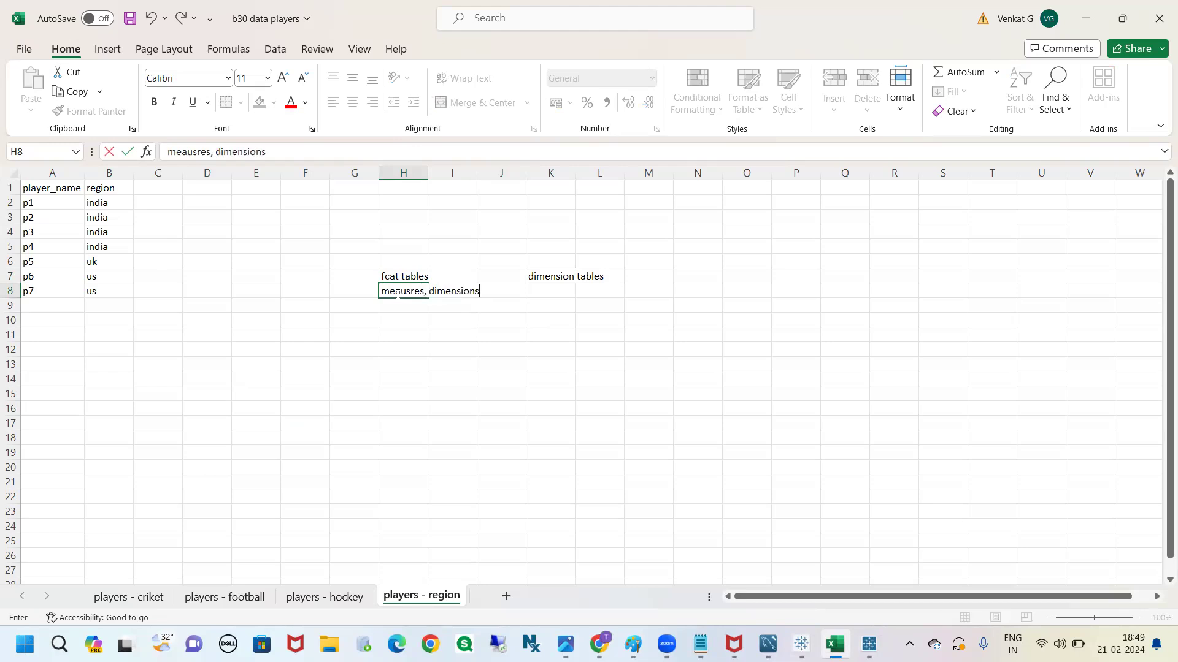
click(426, 333)
double_click(428, 173)
click(593, 292)
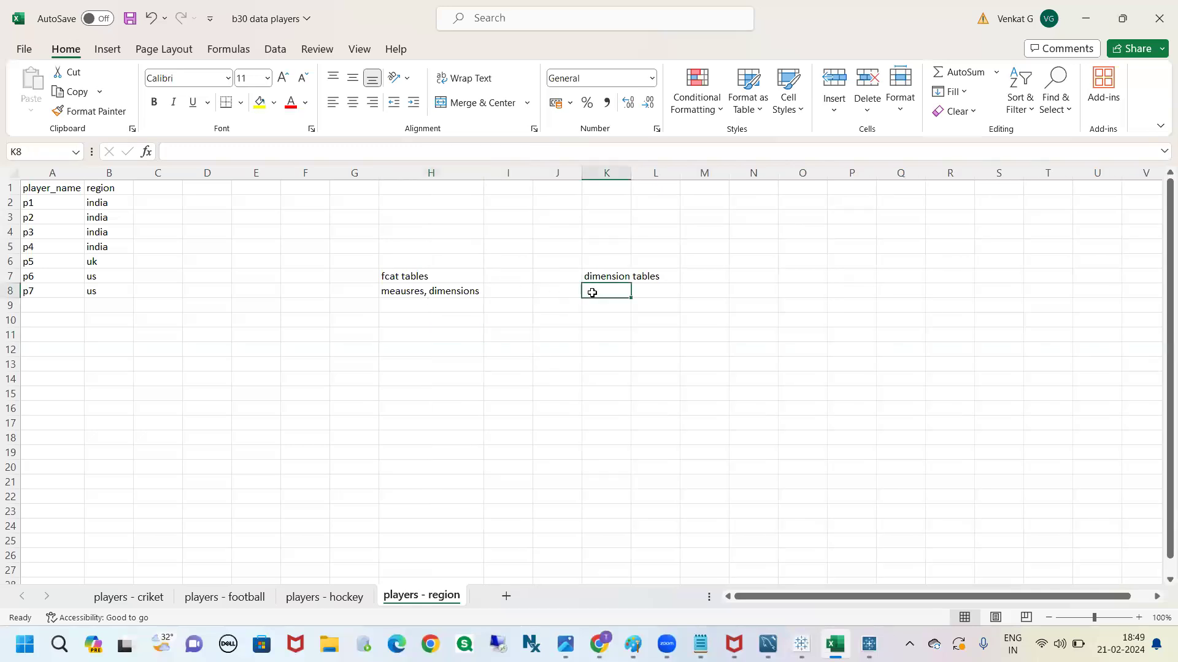
text(dimensions)
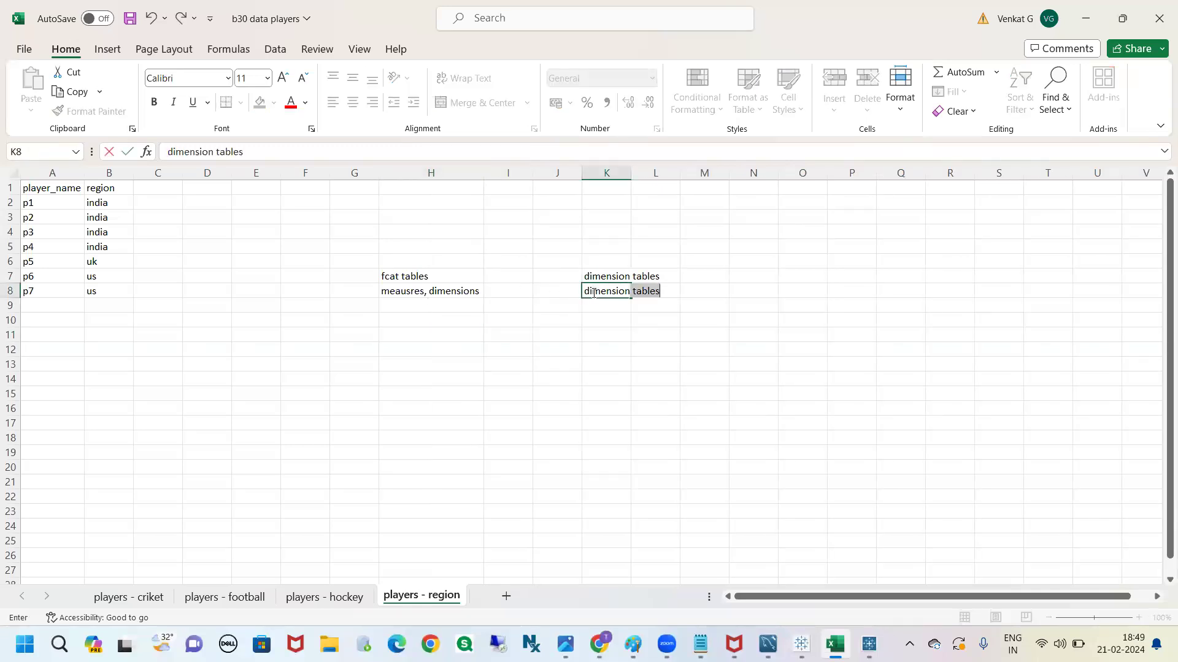
click(607, 380)
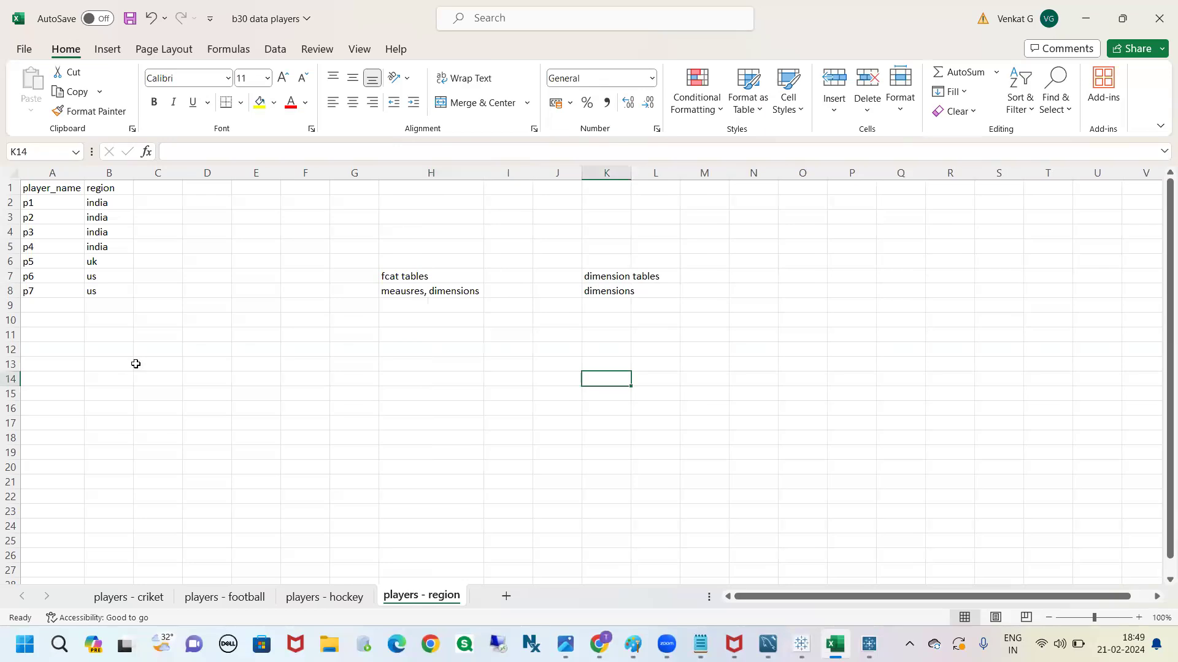
Examine the player_name and region table to see whether it holds only dimension columns
click(38, 192)
drag(38, 192, 107, 297)
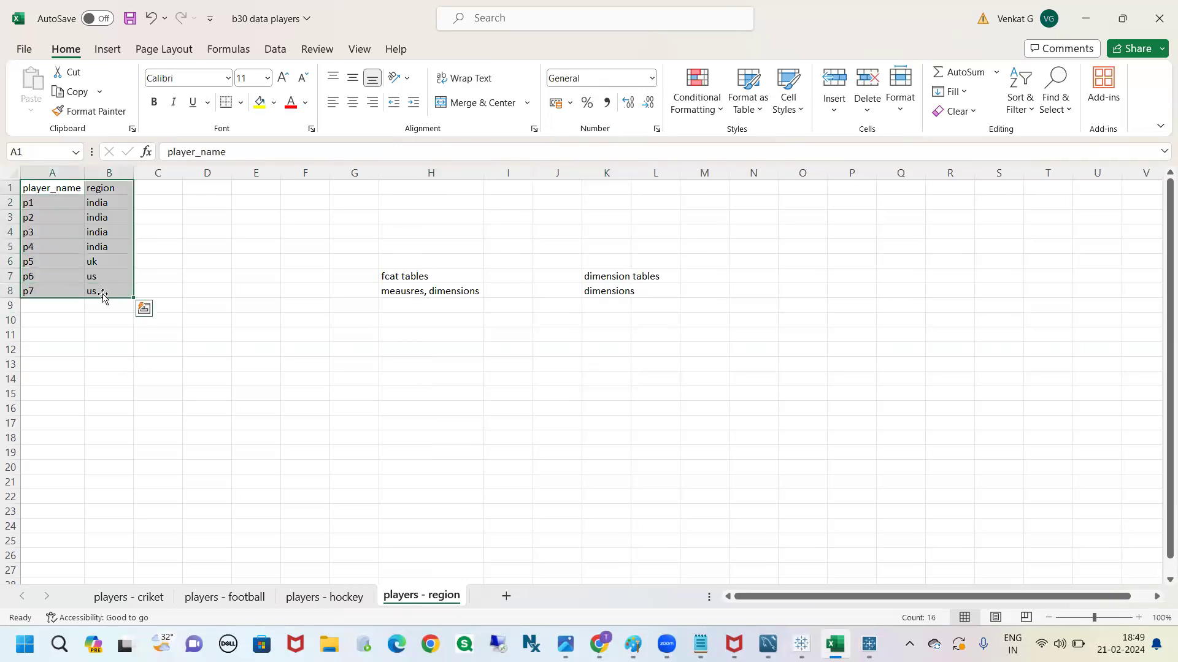
click(144, 190)
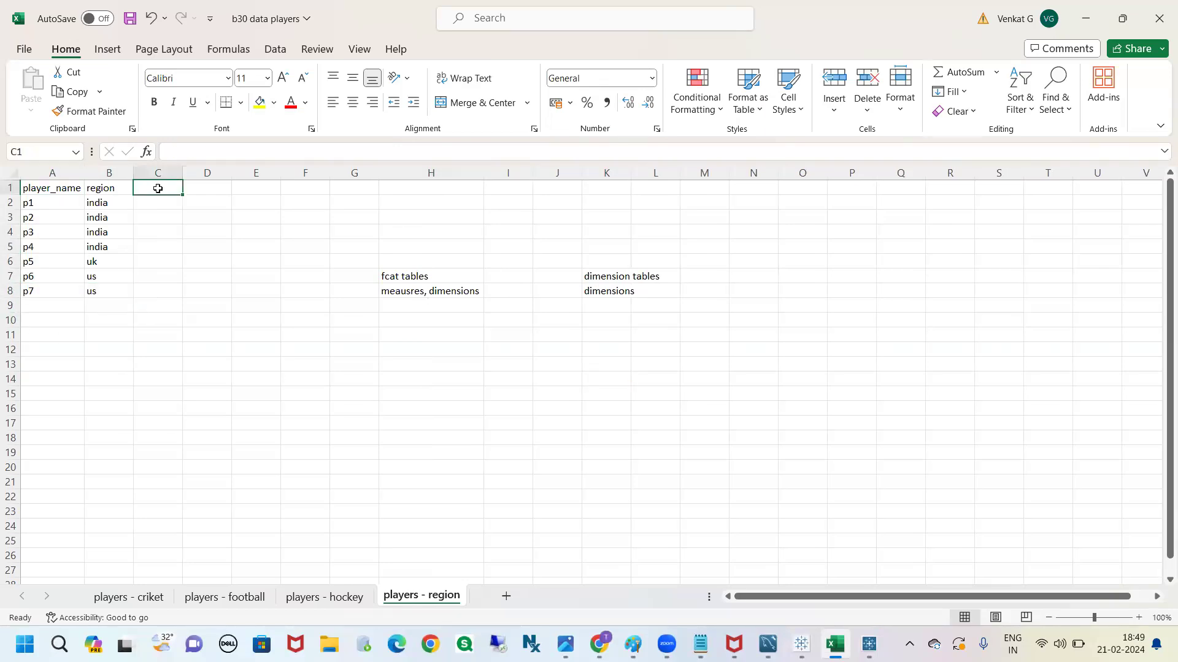
drag(158, 189, 164, 264)
click(256, 290)
drag(68, 186, 116, 290)
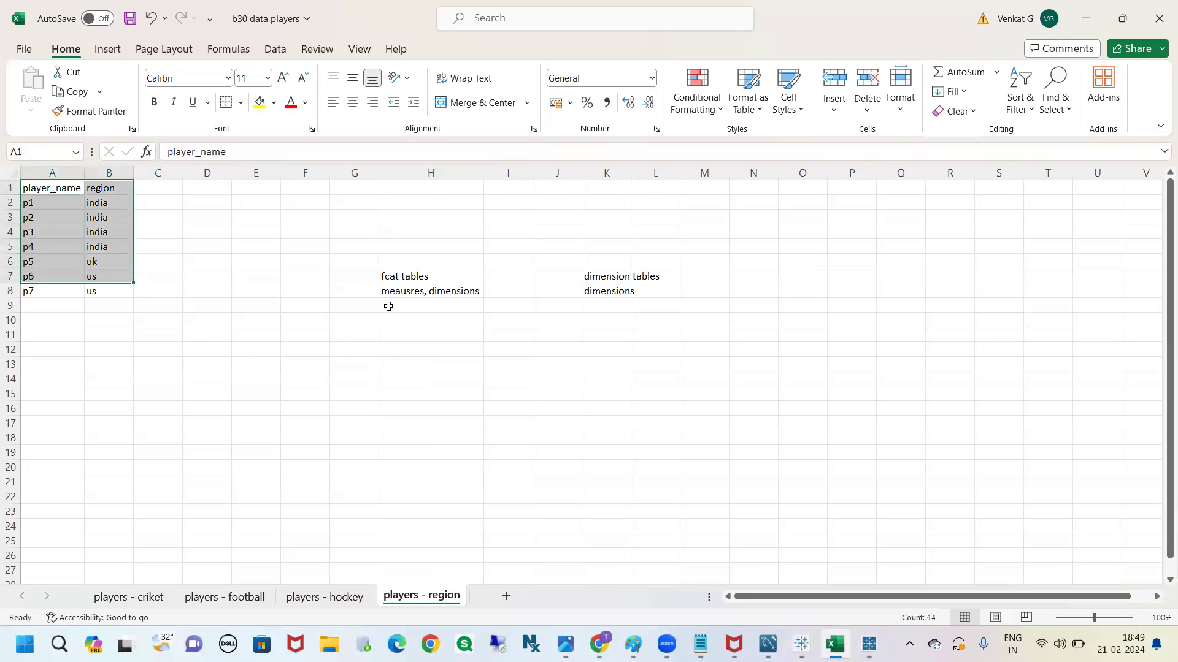
click(386, 305)
Add the note "Not have duplicate records" in K9 beneath the dimension tables notes
click(616, 304)
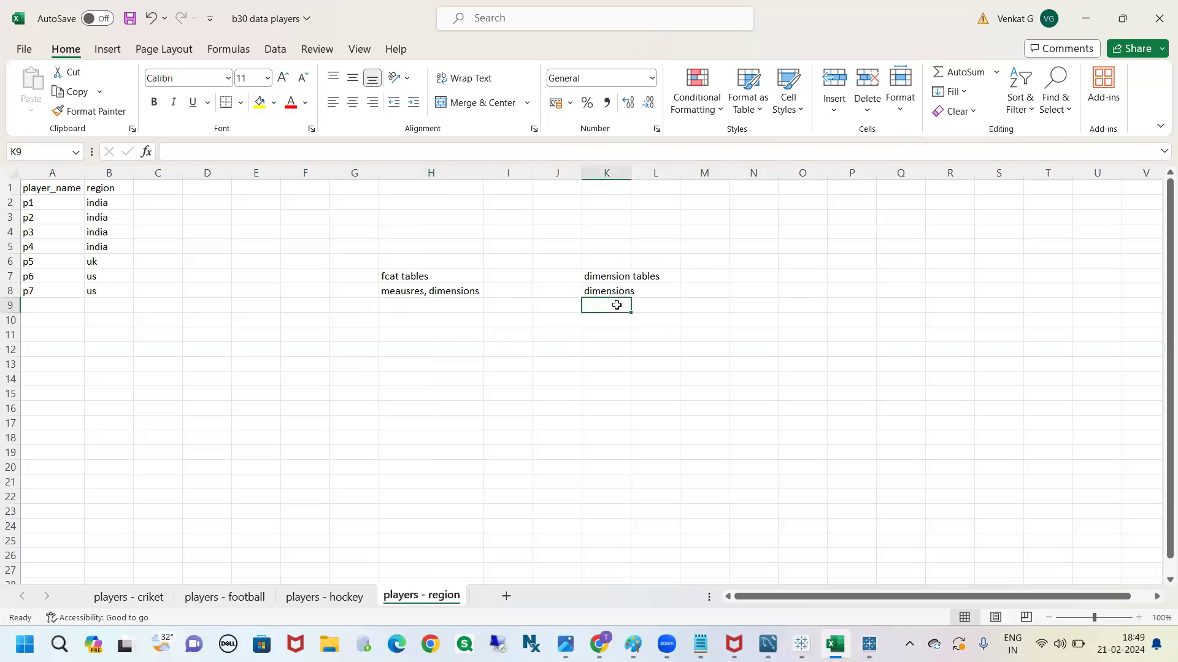
text(Not hav)
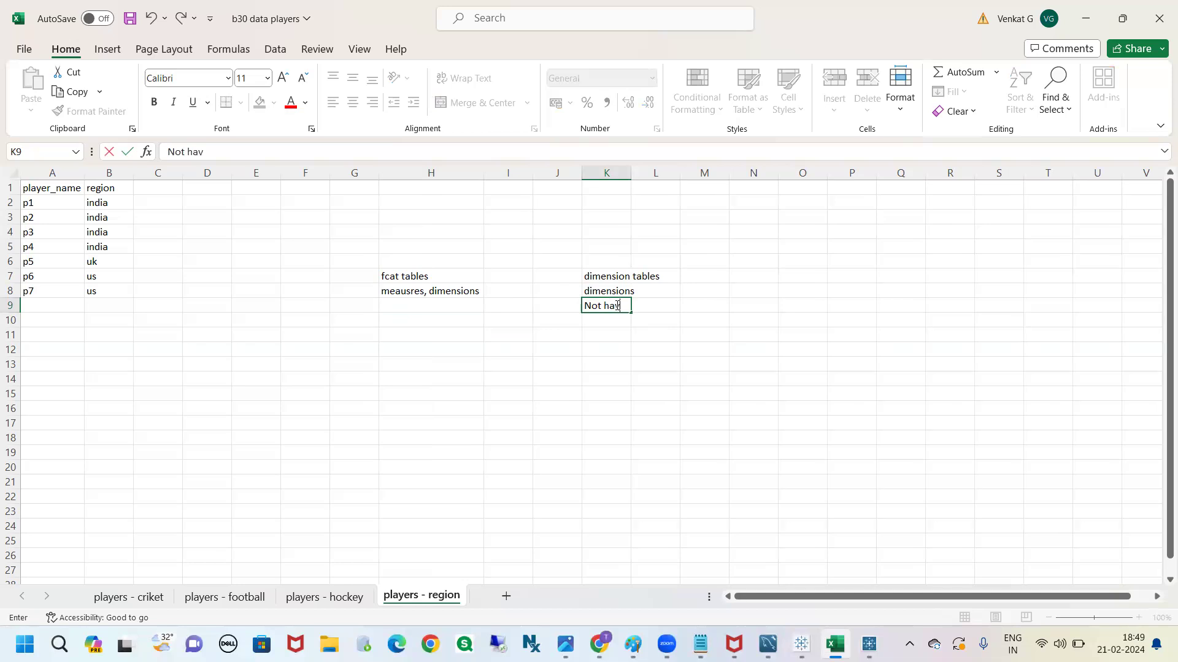
text(e duplicate records)
click(550, 391)
click(600, 307)
Clear the fact and dimension table notes from H7:L10
click(431, 304)
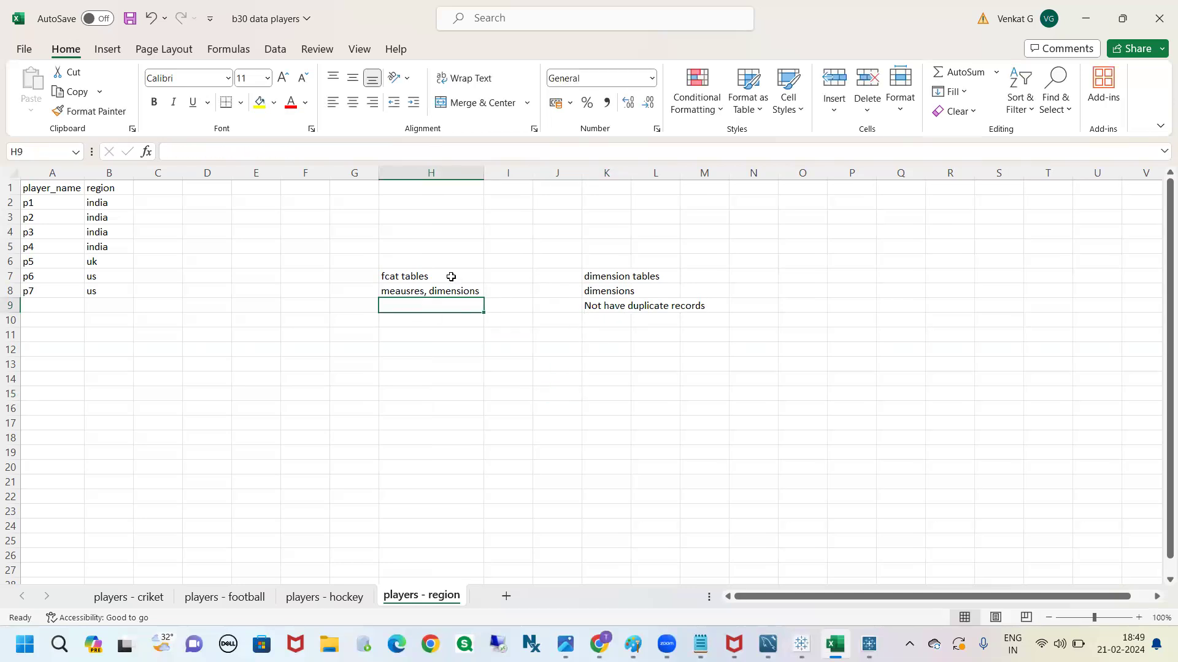
drag(451, 276, 652, 318)
key(Delete)
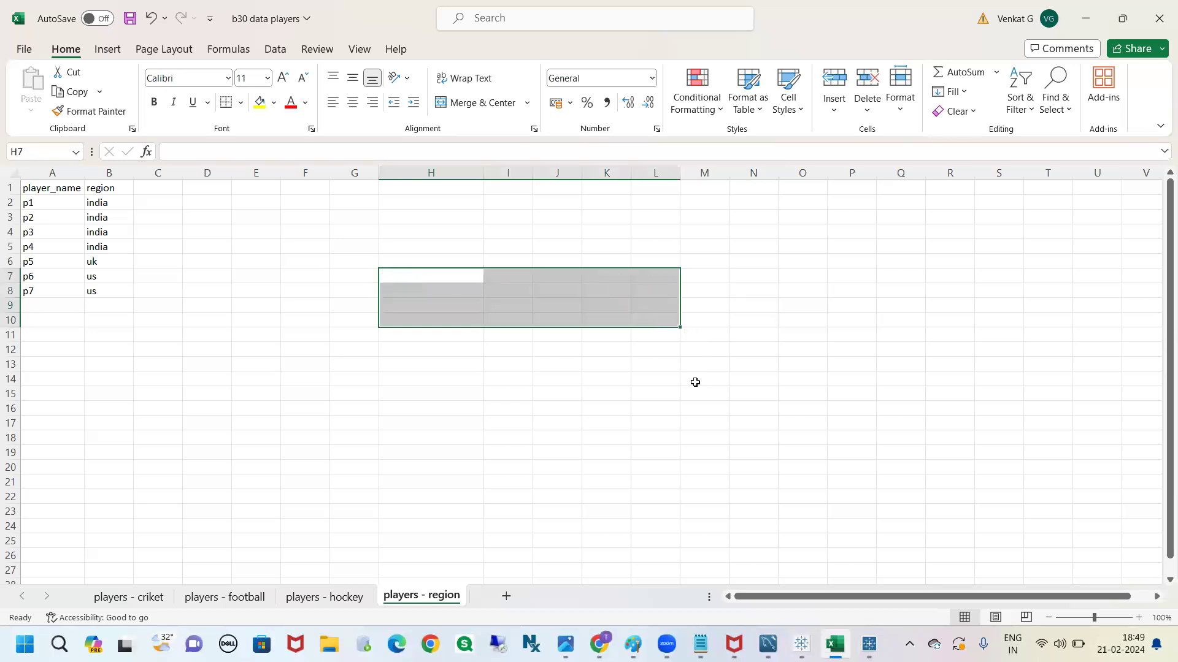
click(695, 382)
Examine the matched_played column on the criket, football and hockey sheets as the measure of each table
click(126, 597)
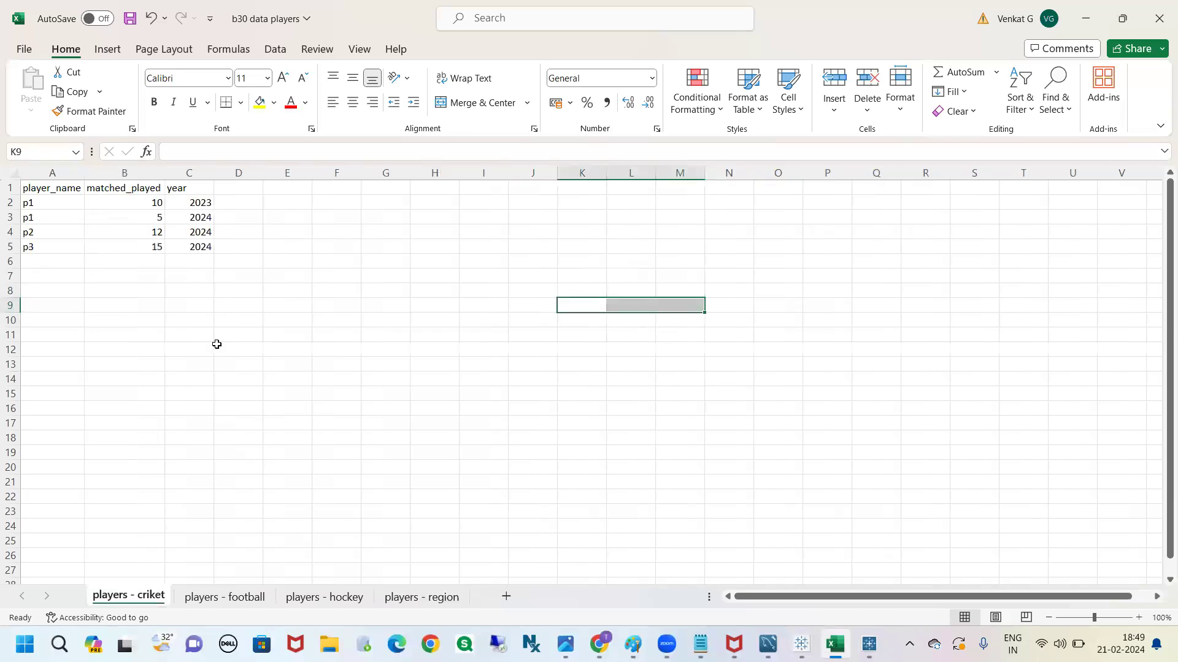
click(127, 186)
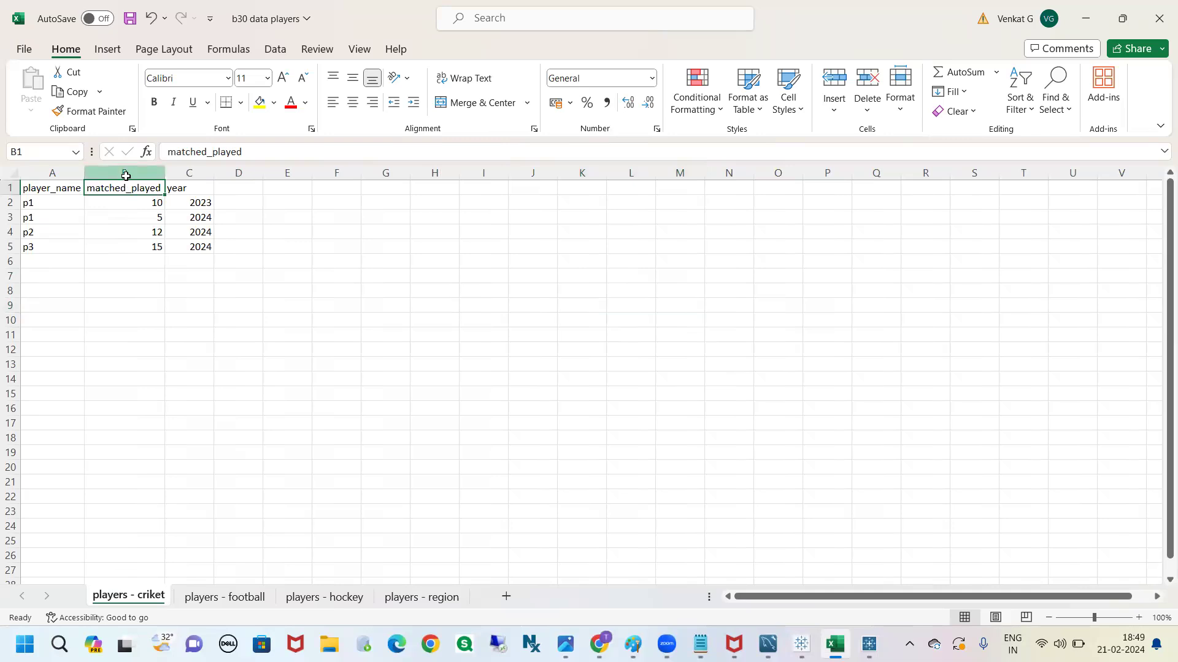
click(126, 176)
click(214, 594)
click(123, 174)
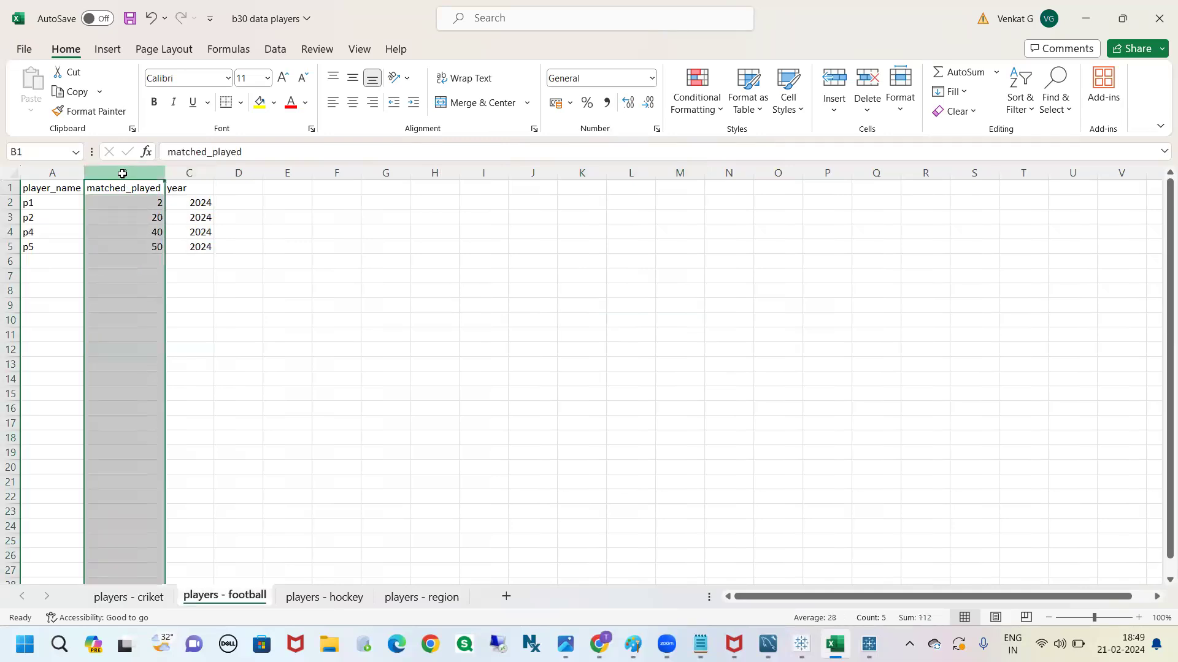
click(326, 595)
click(122, 173)
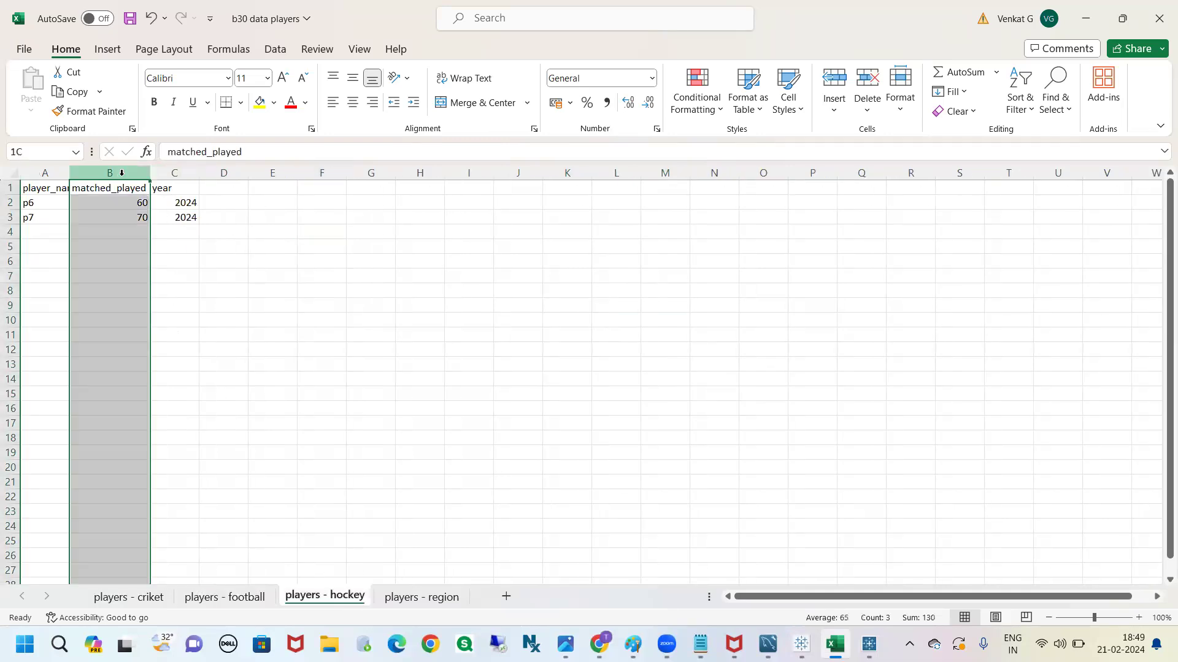
click(277, 311)
click(126, 599)
click(202, 600)
click(303, 604)
click(251, 400)
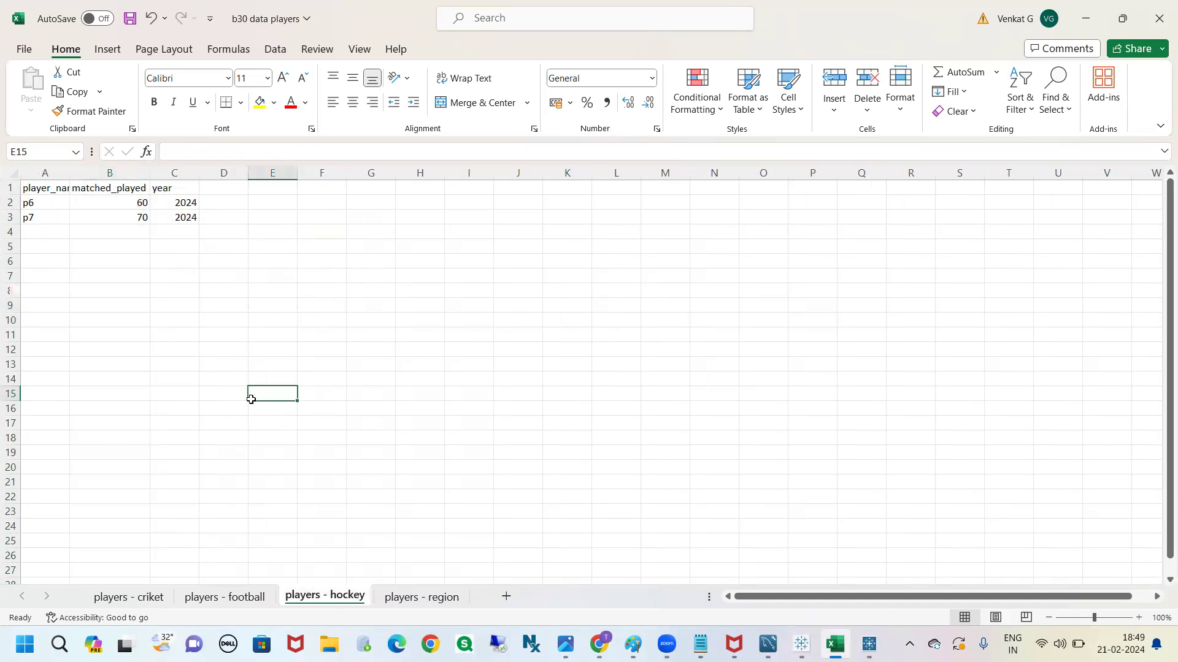
Show the players - region sheet and save the b30 data players workbook
click(437, 604)
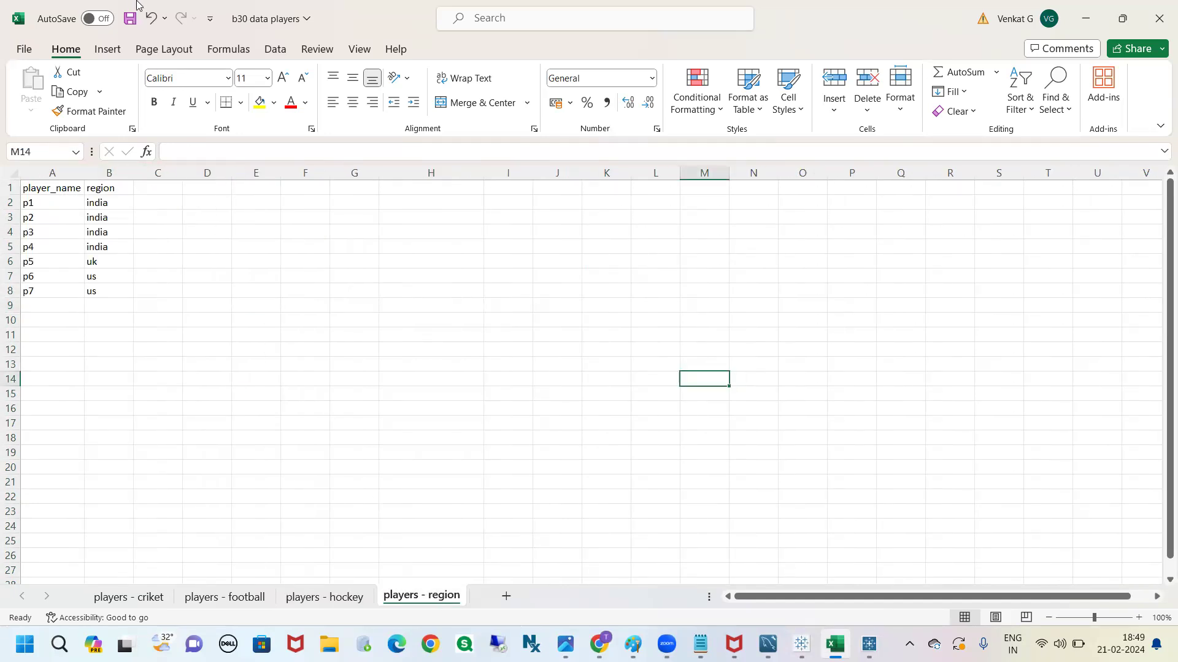
click(125, 22)
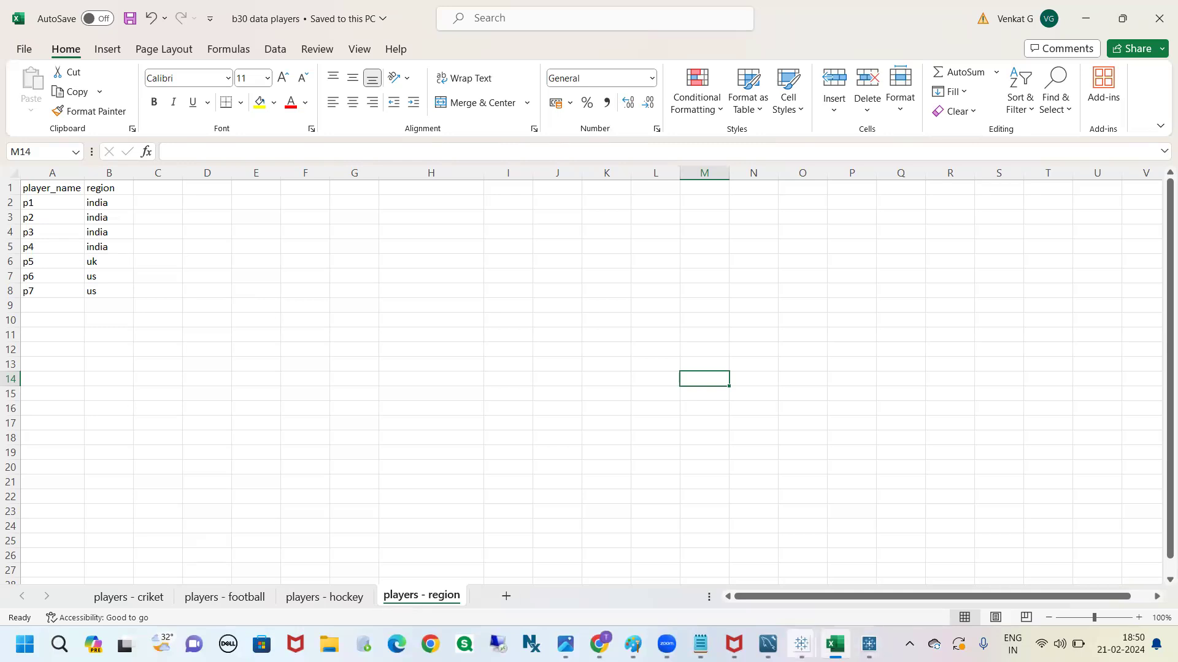
Switch to Tableau and remove Calculation1 and year from the rows of Sheet 1, keeping only Player Name
click(801, 643)
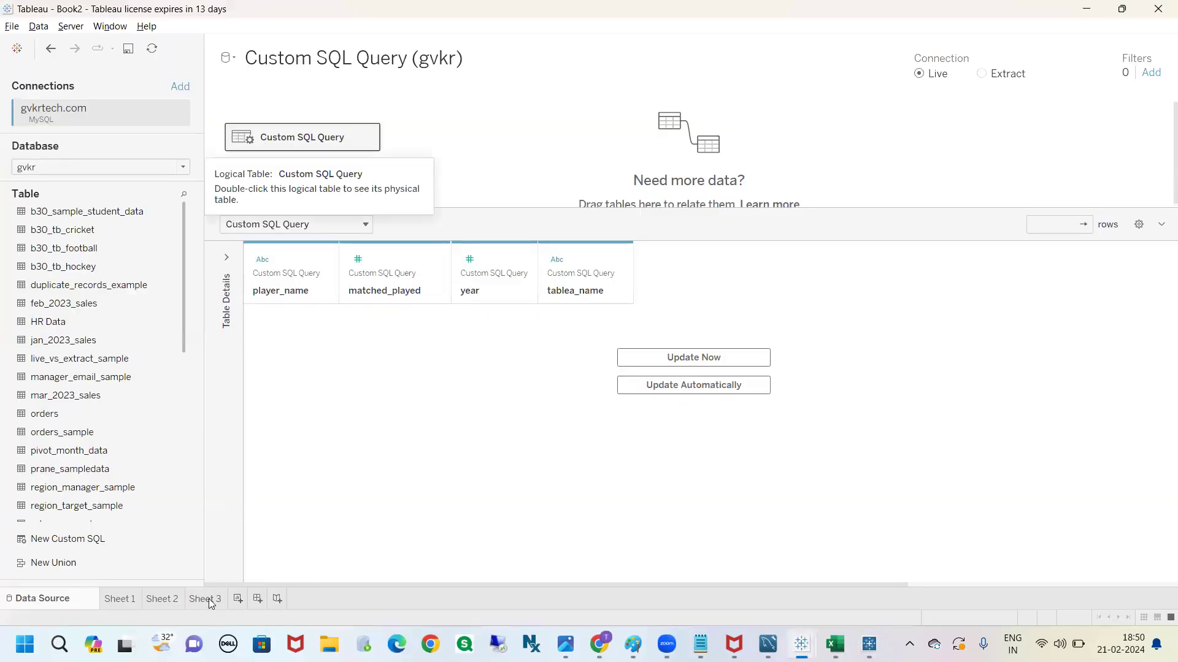
click(206, 599)
click(134, 593)
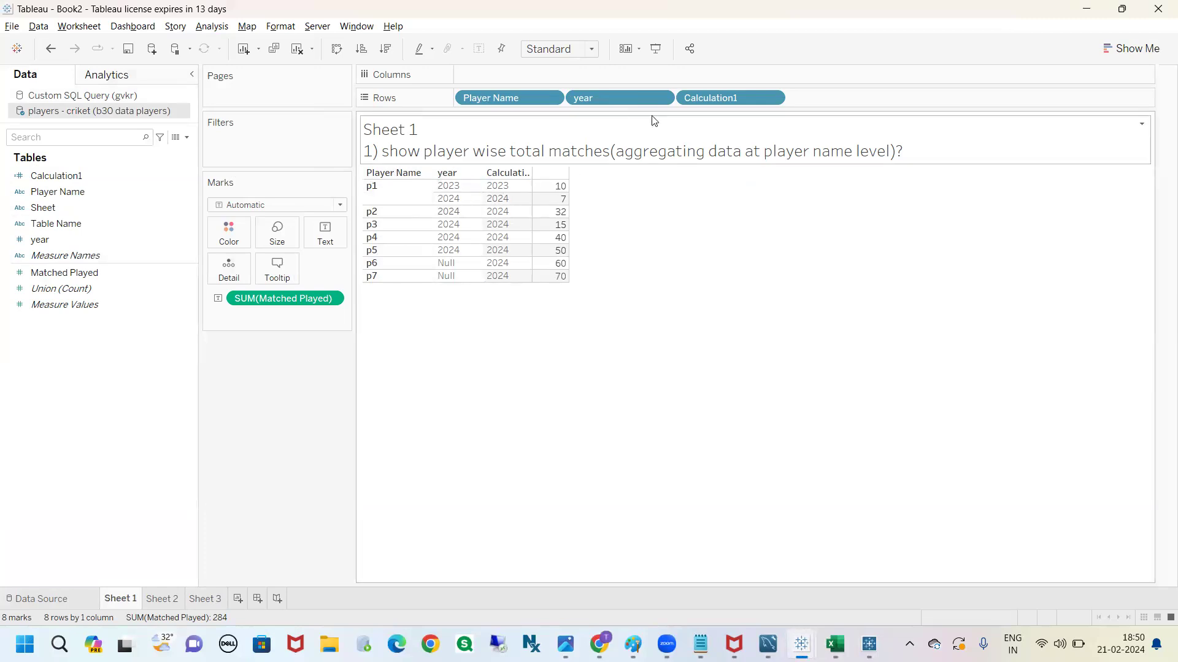
drag(698, 98, 711, 219)
drag(613, 99, 623, 301)
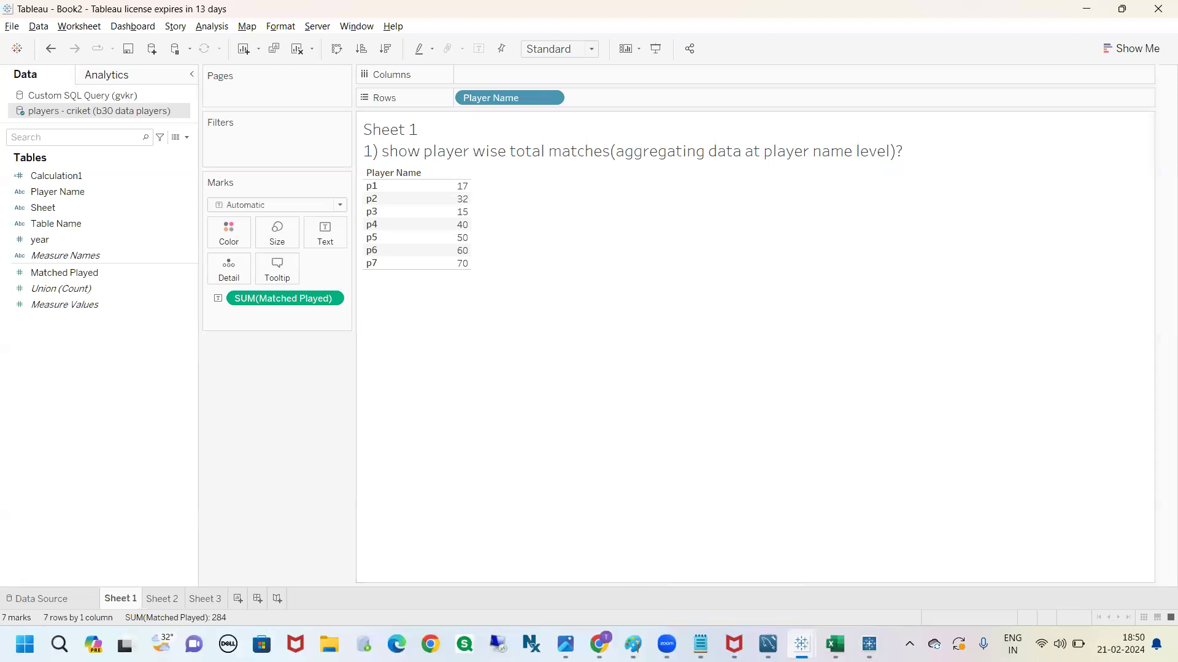
Switch back to Excel and review the criket, football, hockey and region sheets to see which one holds the region information
key(alt+Tab)
click(150, 598)
click(210, 598)
click(303, 598)
click(128, 597)
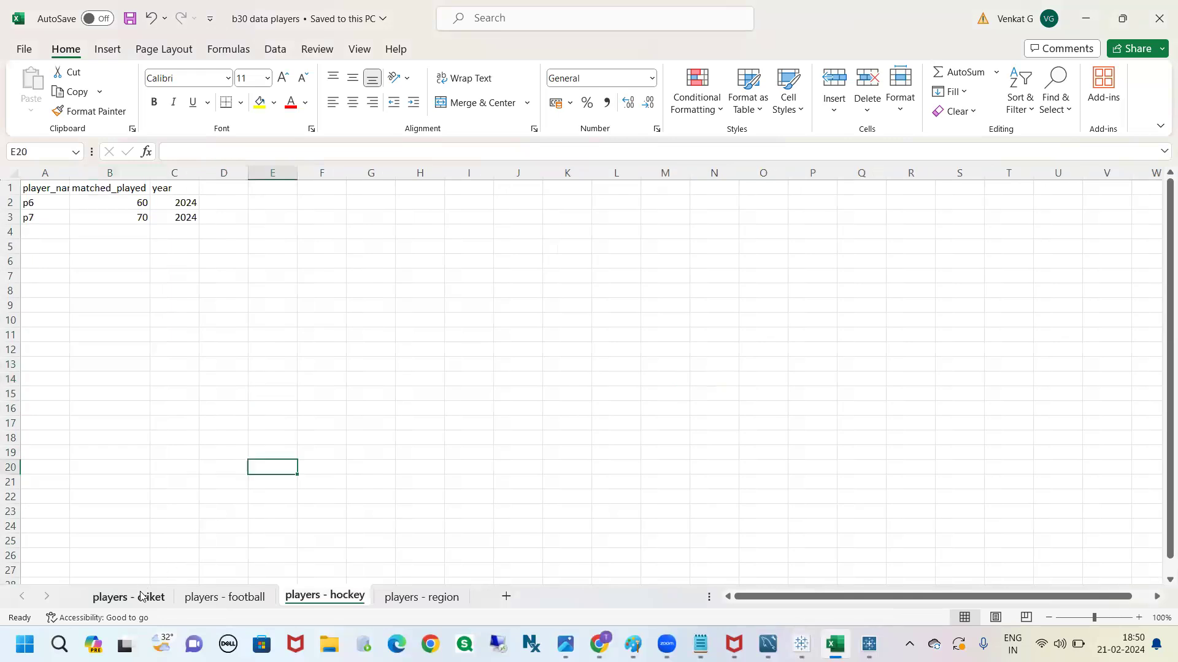
click(261, 599)
click(255, 466)
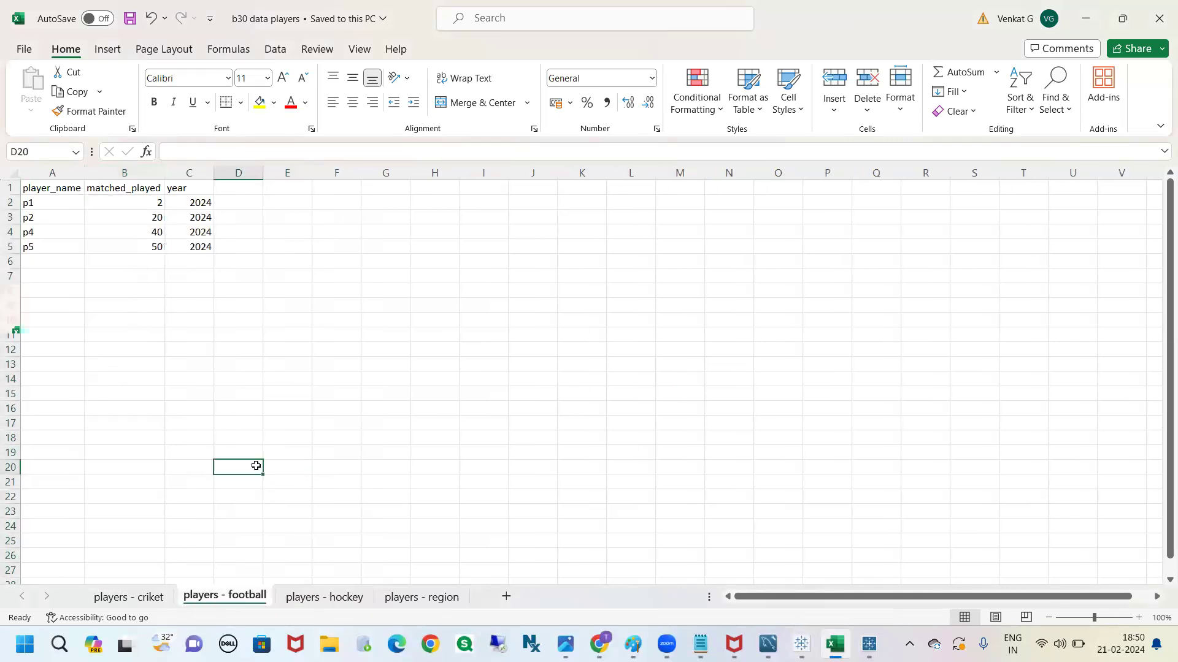
click(322, 526)
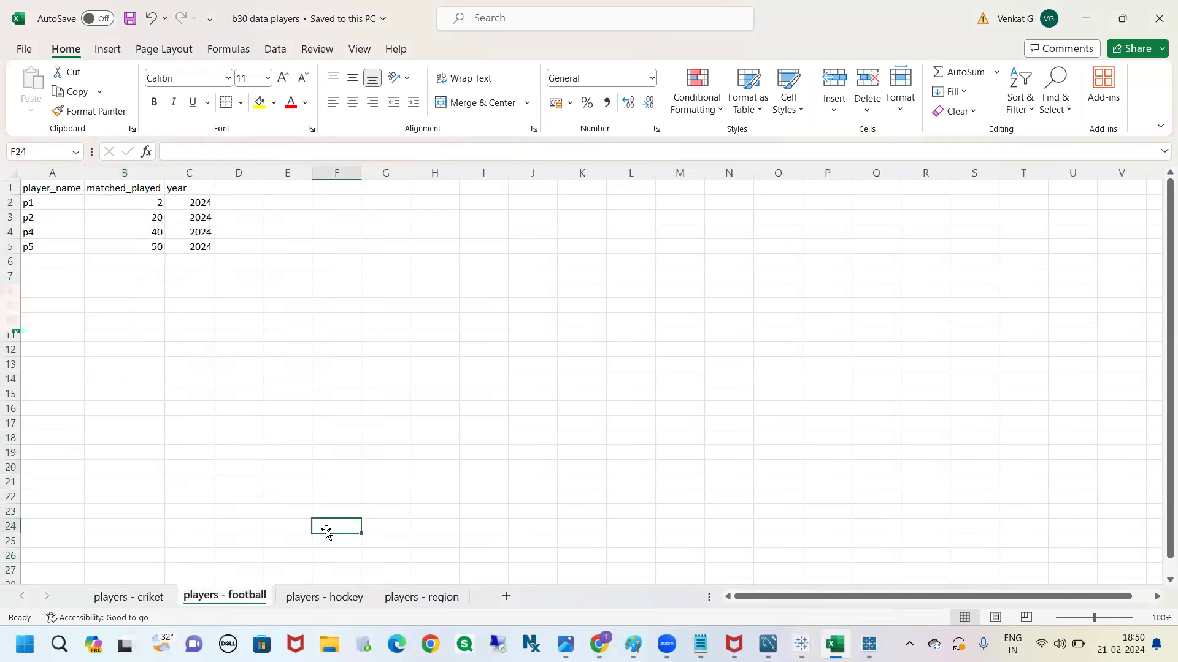
click(324, 598)
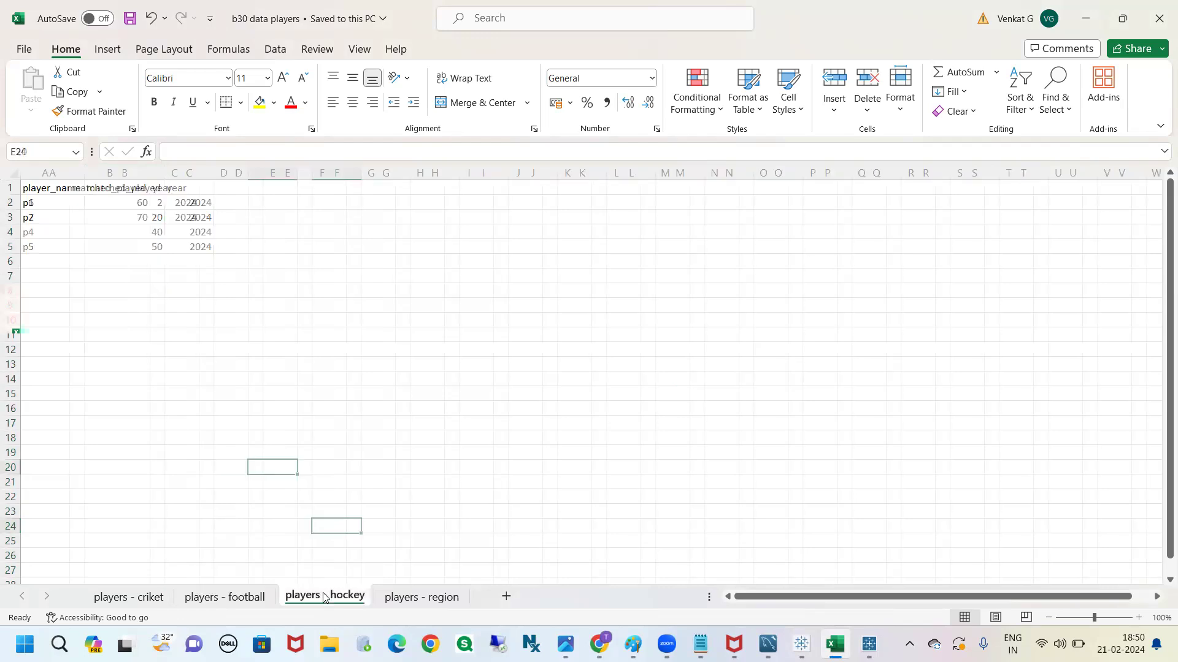
click(412, 599)
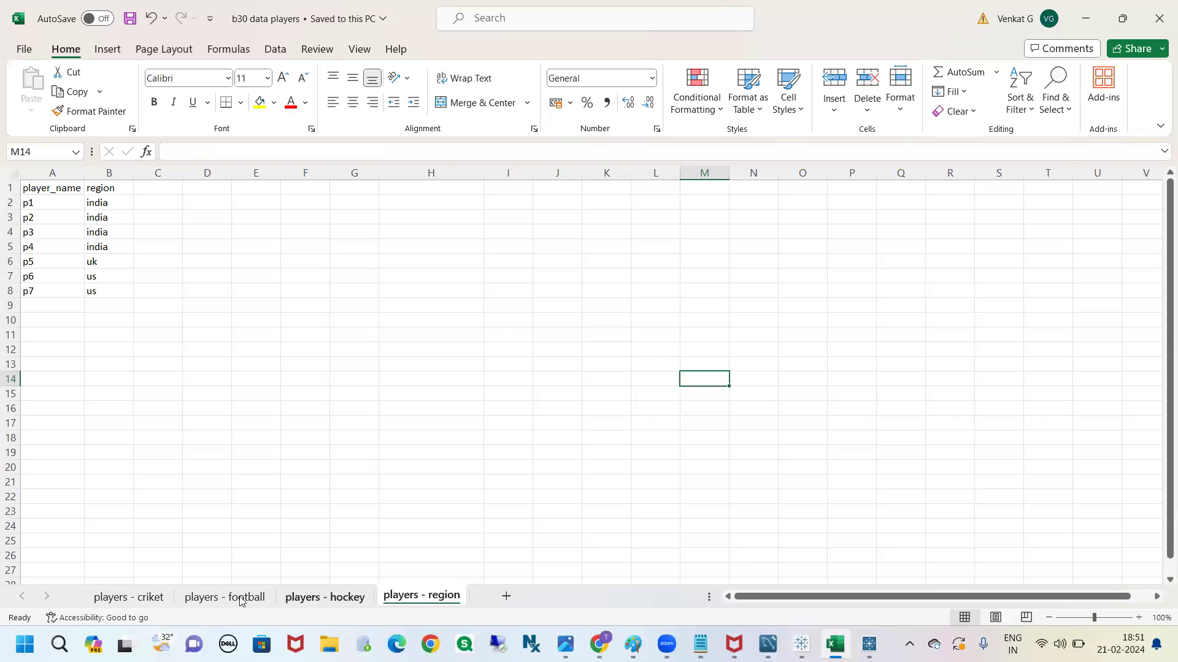
Try entering india as the region of player p1 in D2 of the criket sheet
click(43, 204)
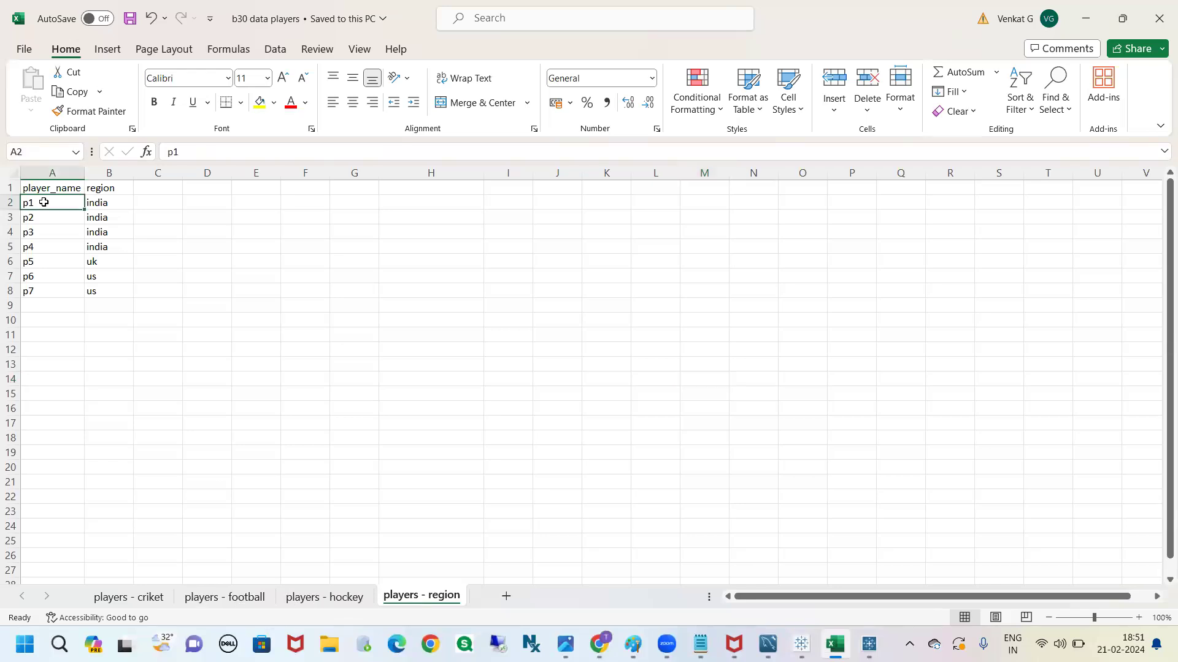
click(96, 203)
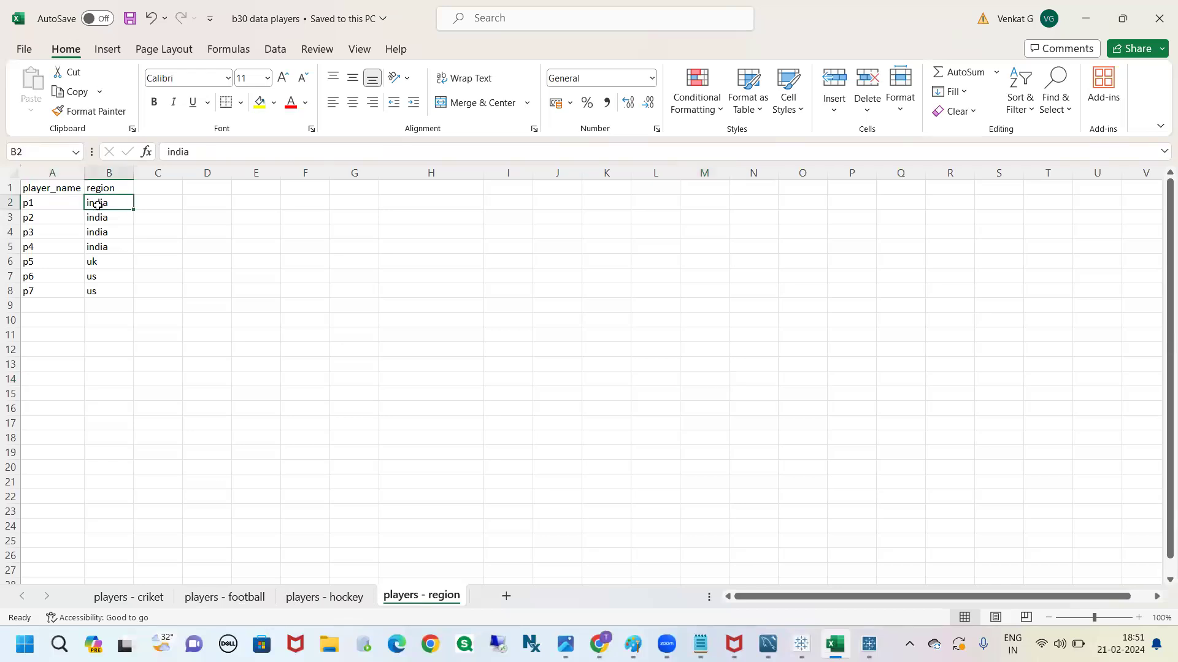
click(147, 596)
click(248, 206)
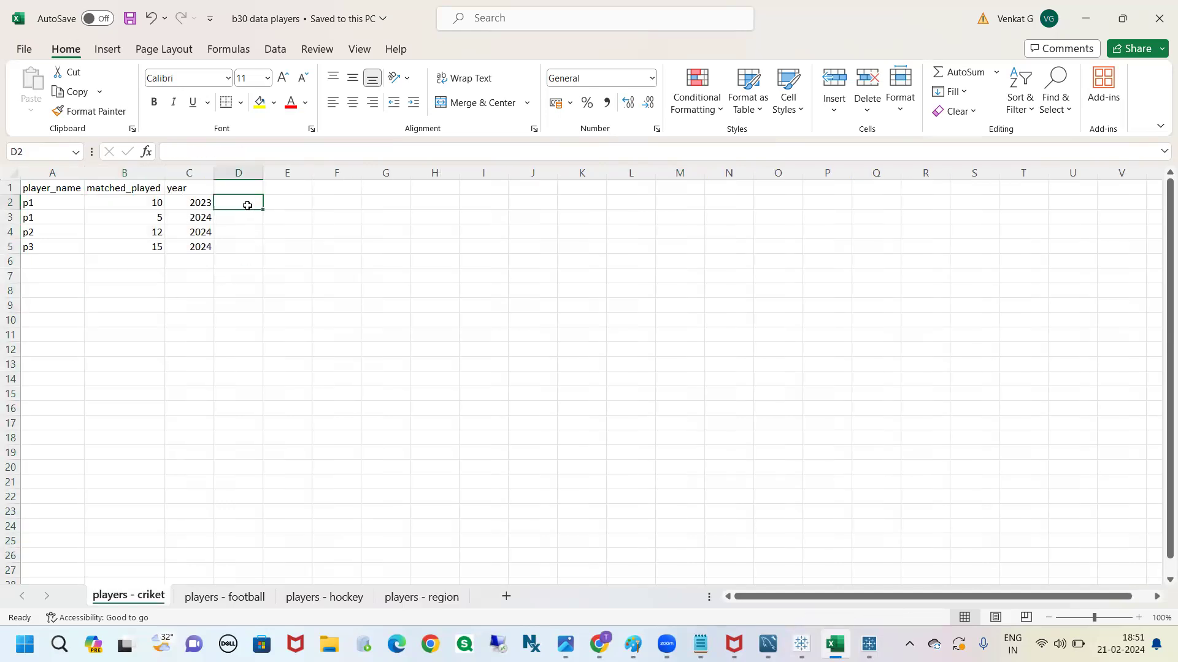
text(i)
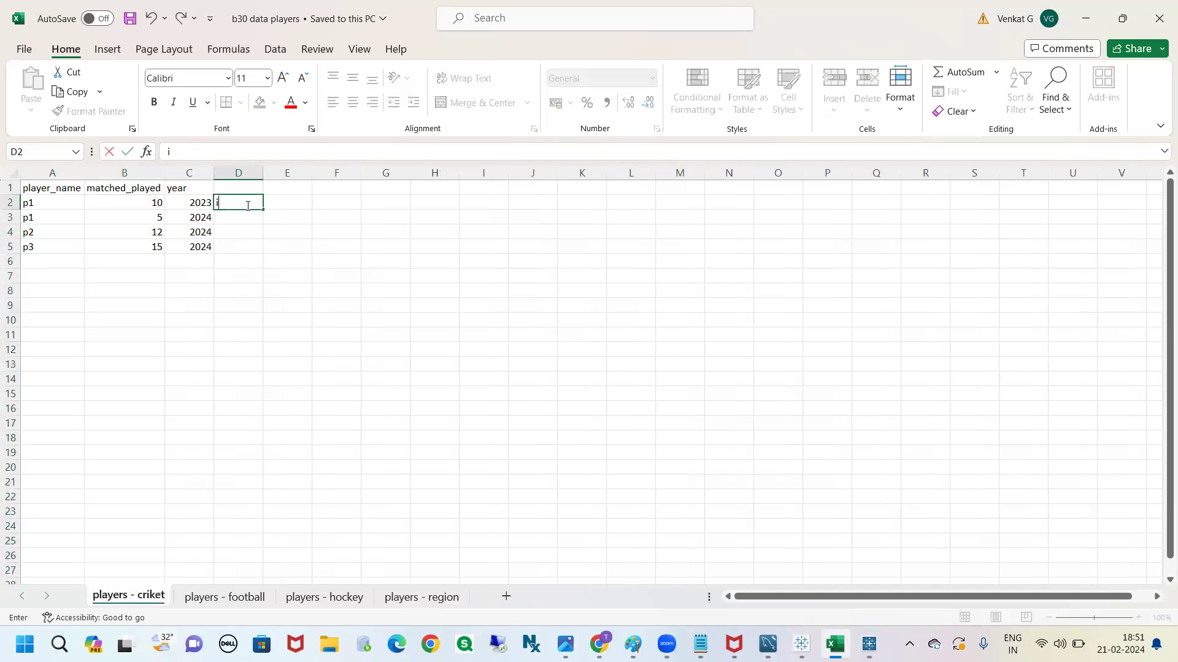
text(ndia)
key(BackSpace)
key(BackSpace)
key(BackSpace)
key(BackSpace)
key(BackSpace)
click(336, 285)
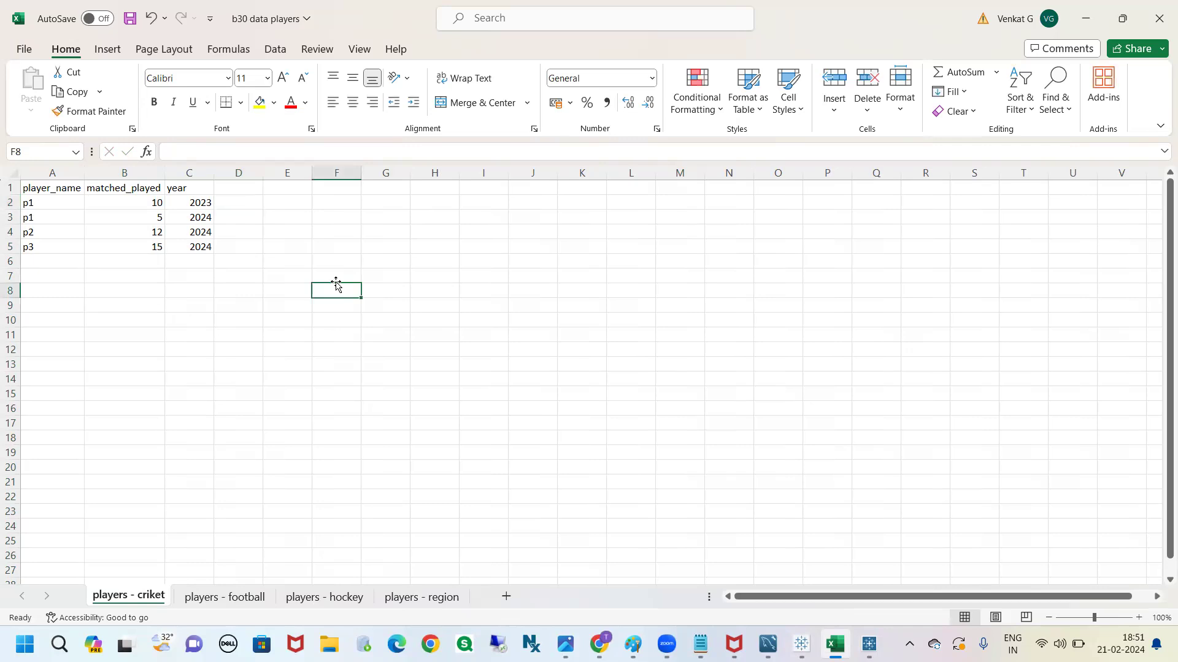
Compare the player_name column of the criket sheet with the players - region sheet as the common column for looking up p1's region
click(48, 203)
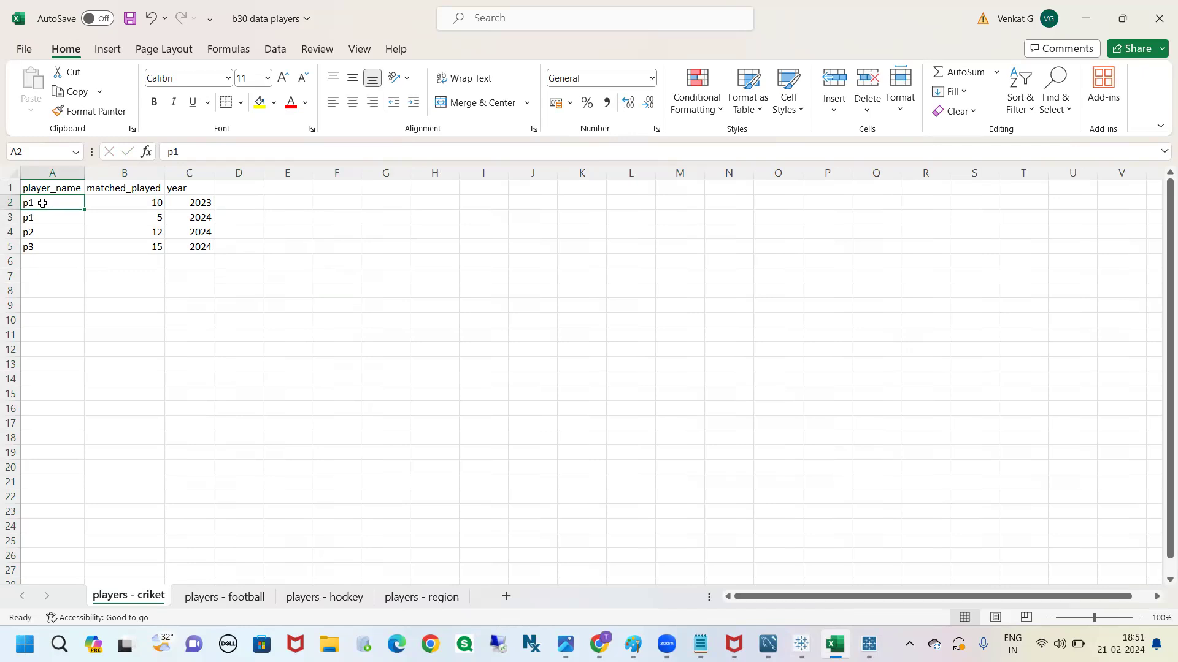
click(414, 599)
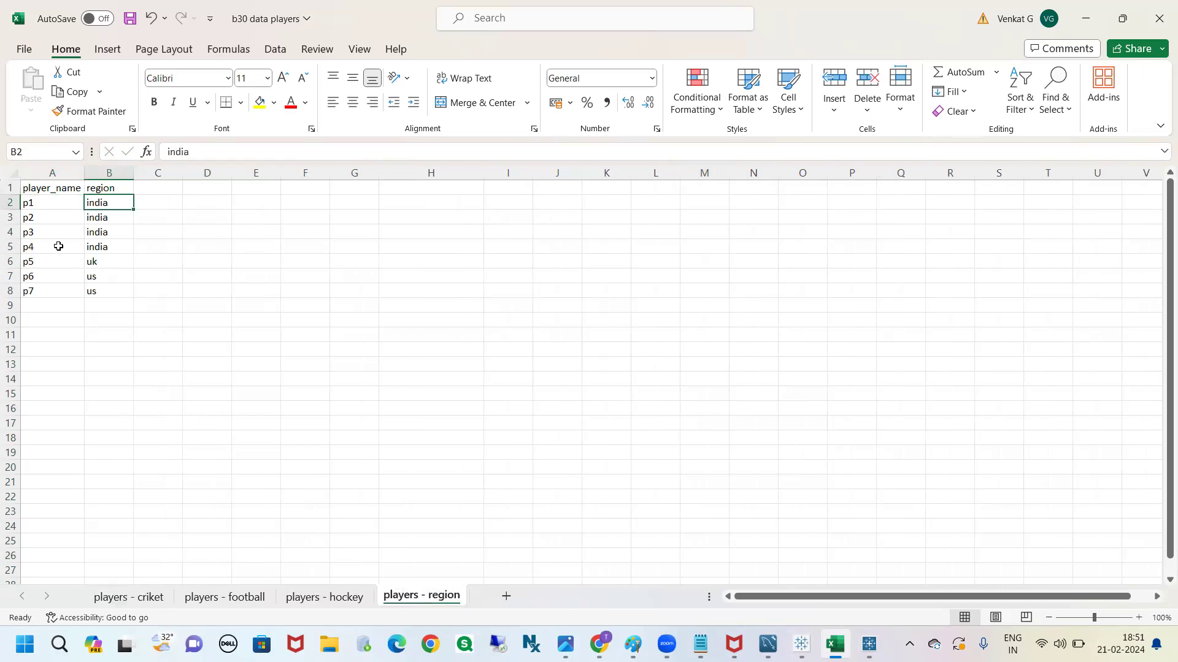
click(36, 207)
click(100, 204)
click(147, 597)
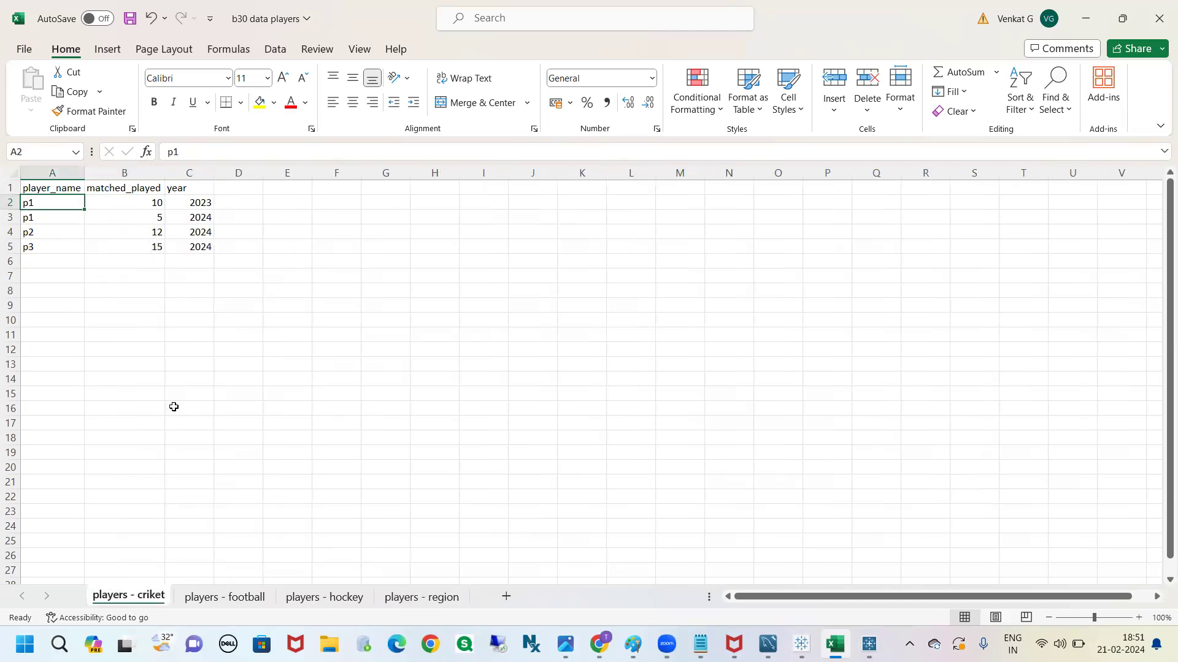
click(54, 174)
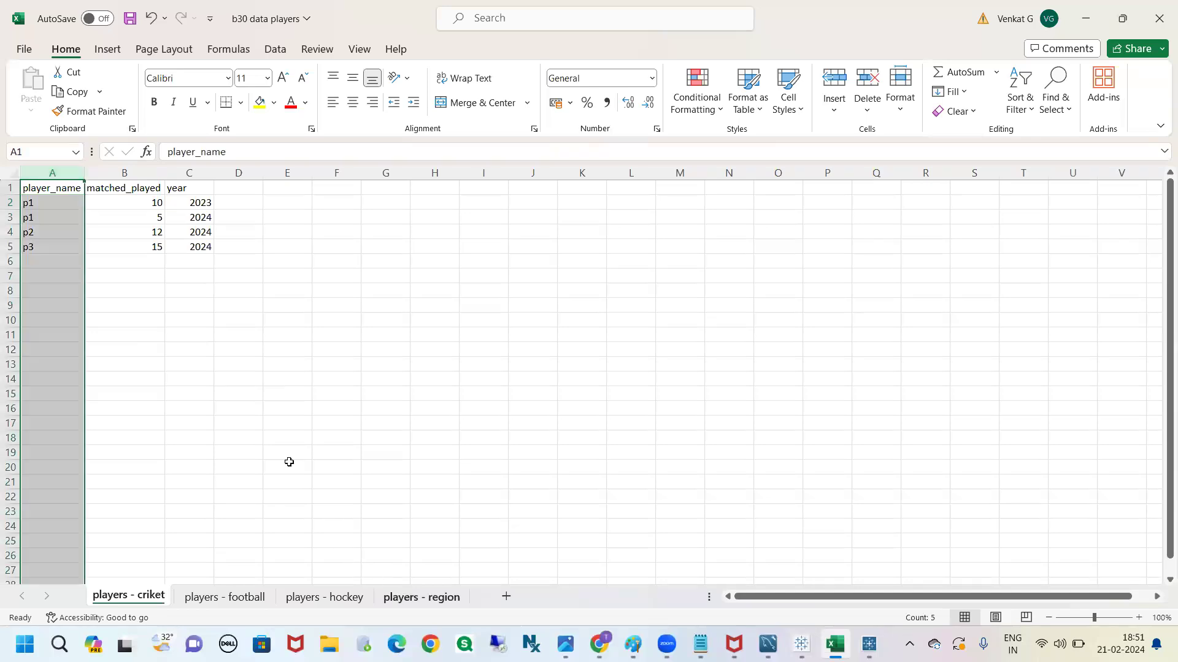
click(421, 596)
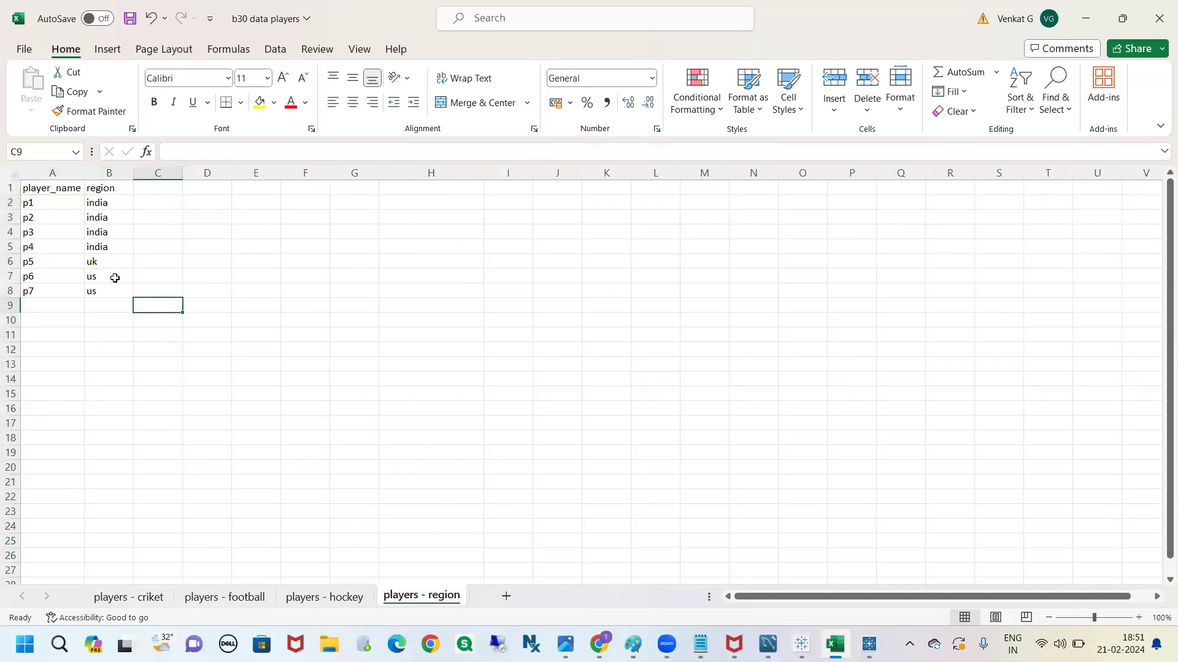
click(52, 203)
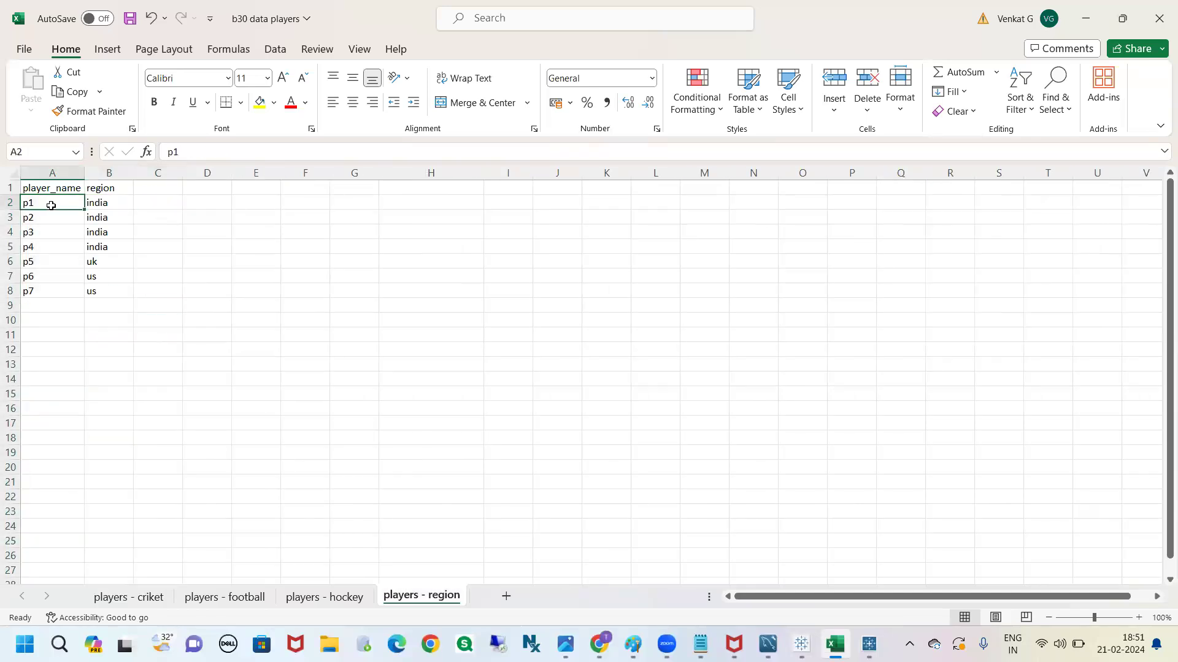
click(132, 596)
drag(213, 387, 216, 387)
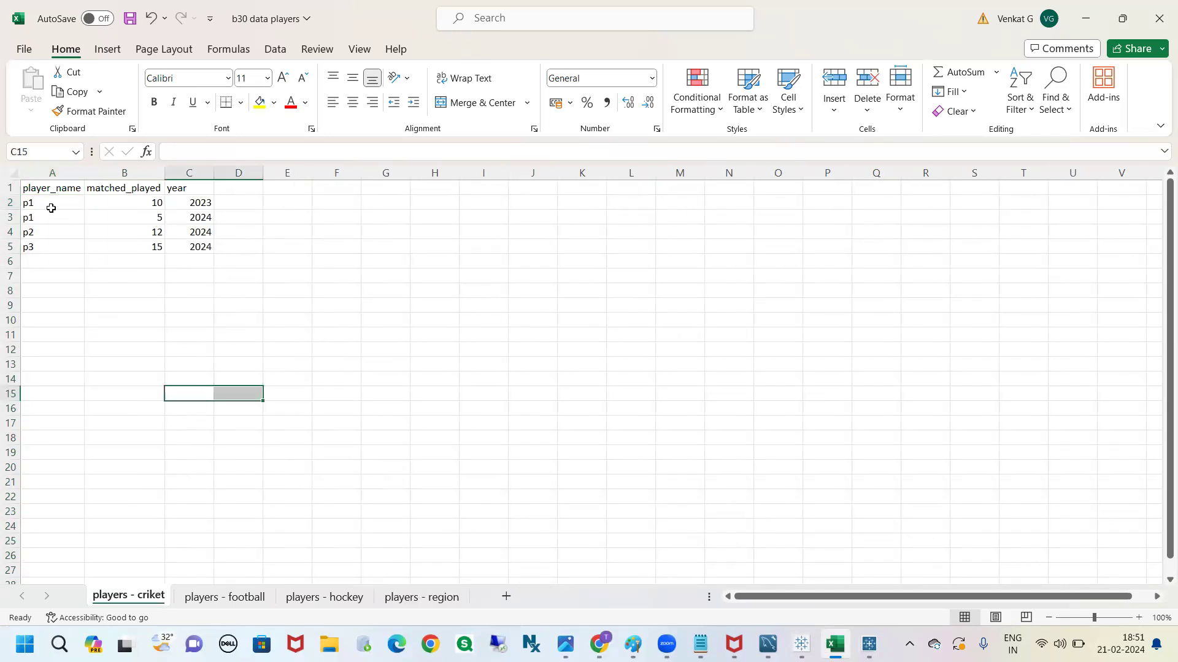
click(47, 202)
click(415, 604)
Refresh the b30 data players source in Tableau Book2 and relate the players - region sheet to the Union table
click(801, 644)
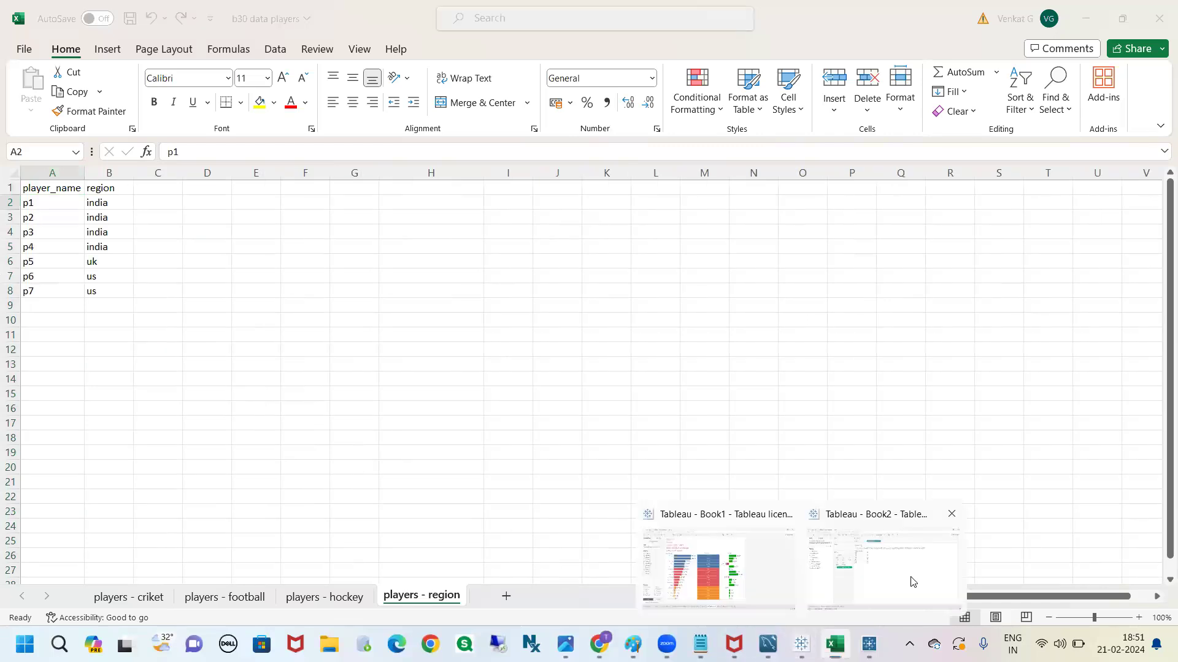
click(912, 582)
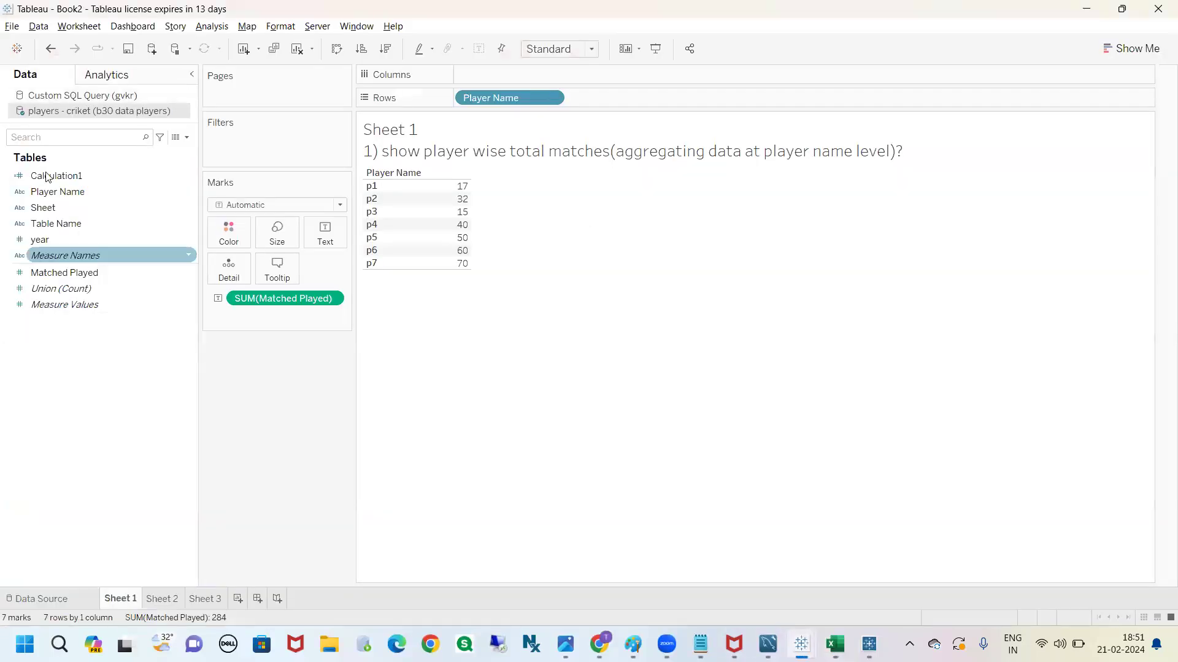
click(54, 598)
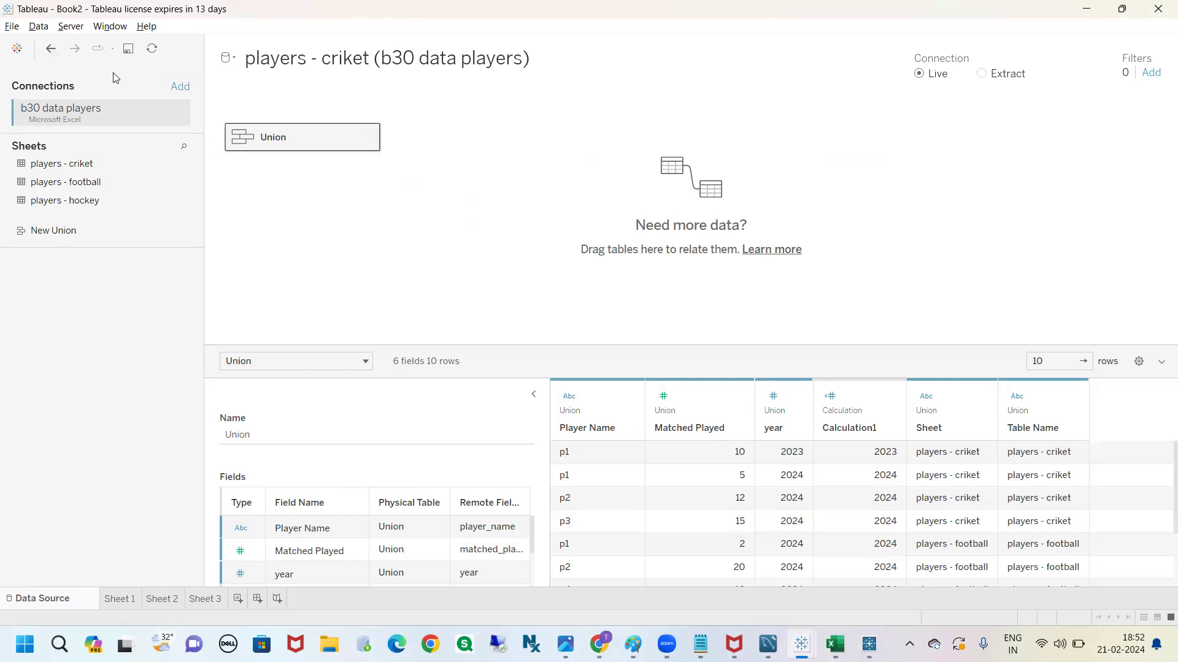
click(161, 58)
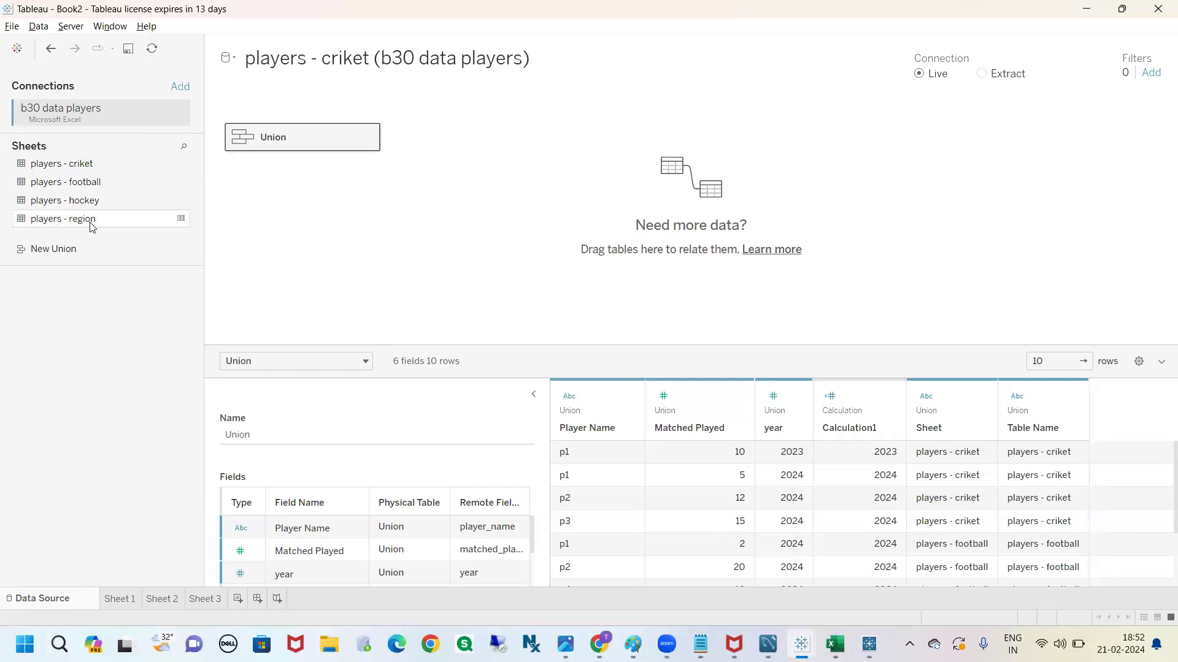
click(91, 223)
drag(92, 257, 456, 151)
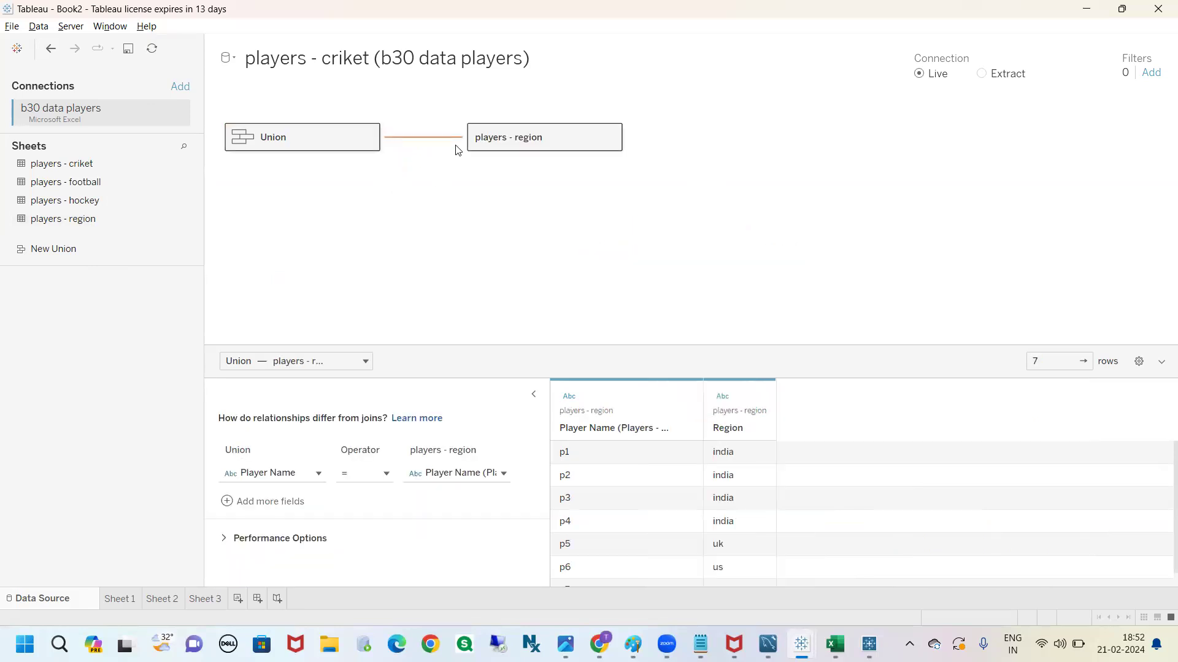
Switch to Chrome and examine the Joins topic under Data Modeling methods in Tableau on the Tableau notes page
click(598, 577)
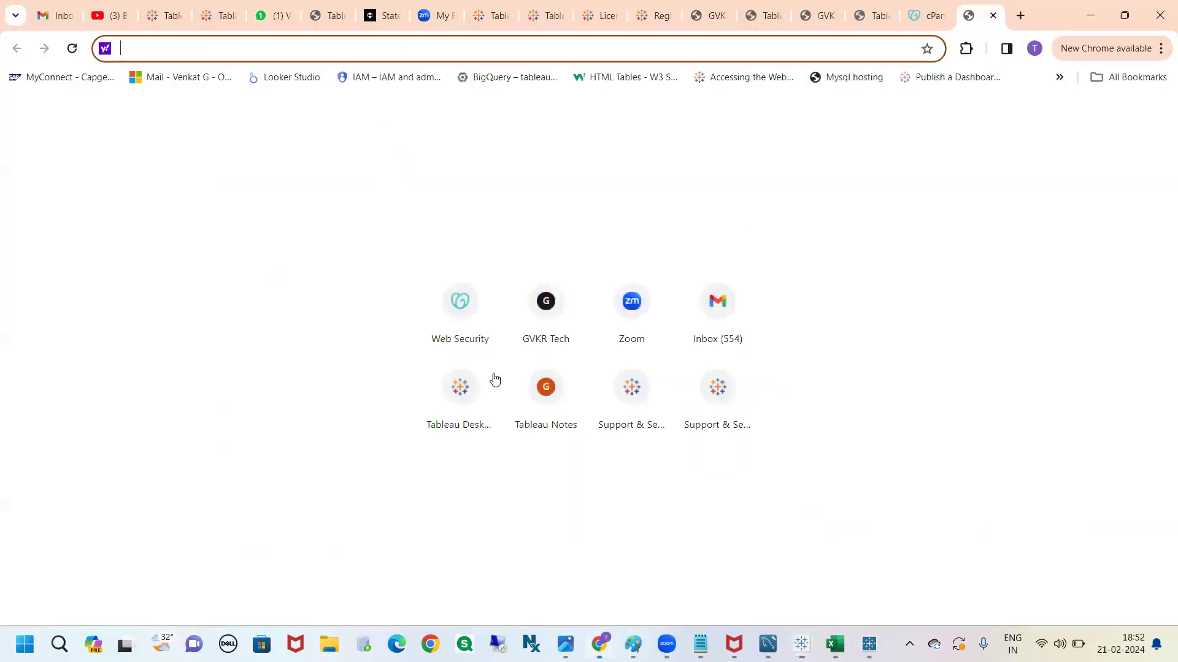
click(710, 21)
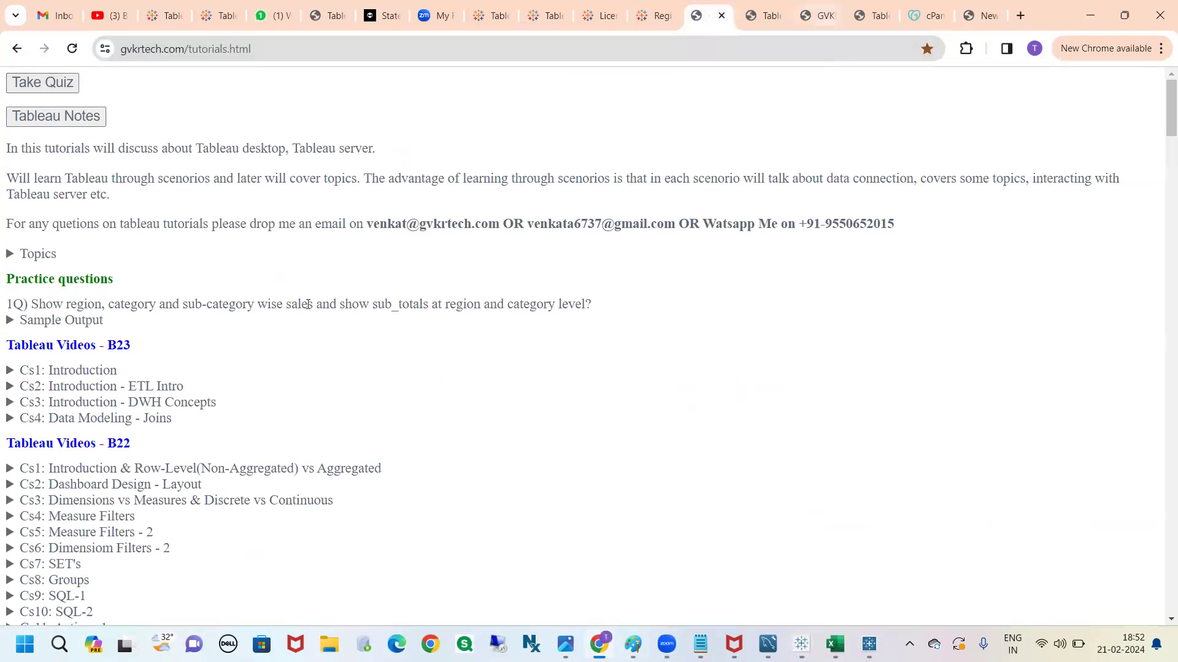
click(820, 18)
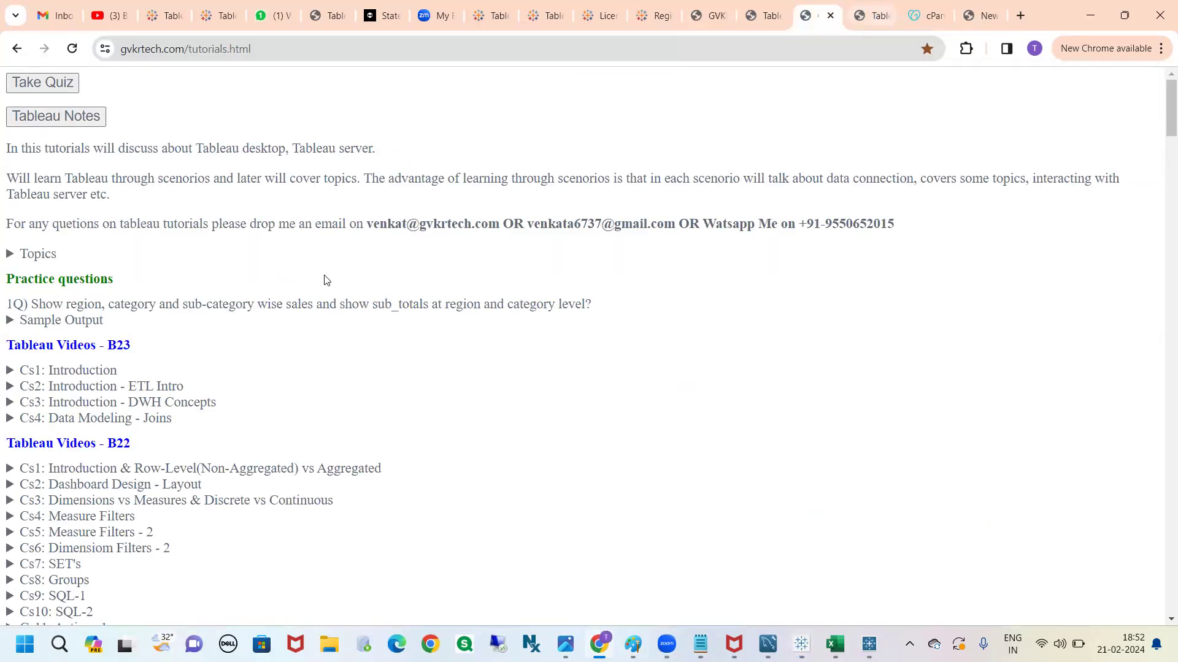
key(ctrl+Tab)
scroll(320, 323, up, 3)
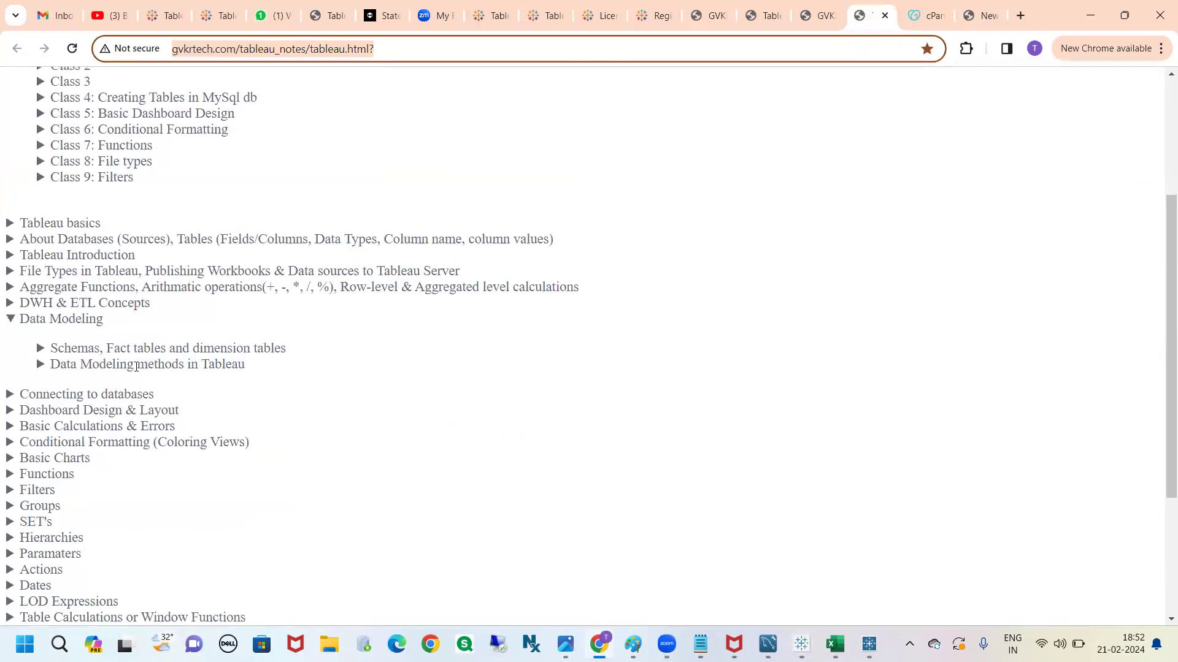
click(136, 365)
scroll(123, 344, down, 2)
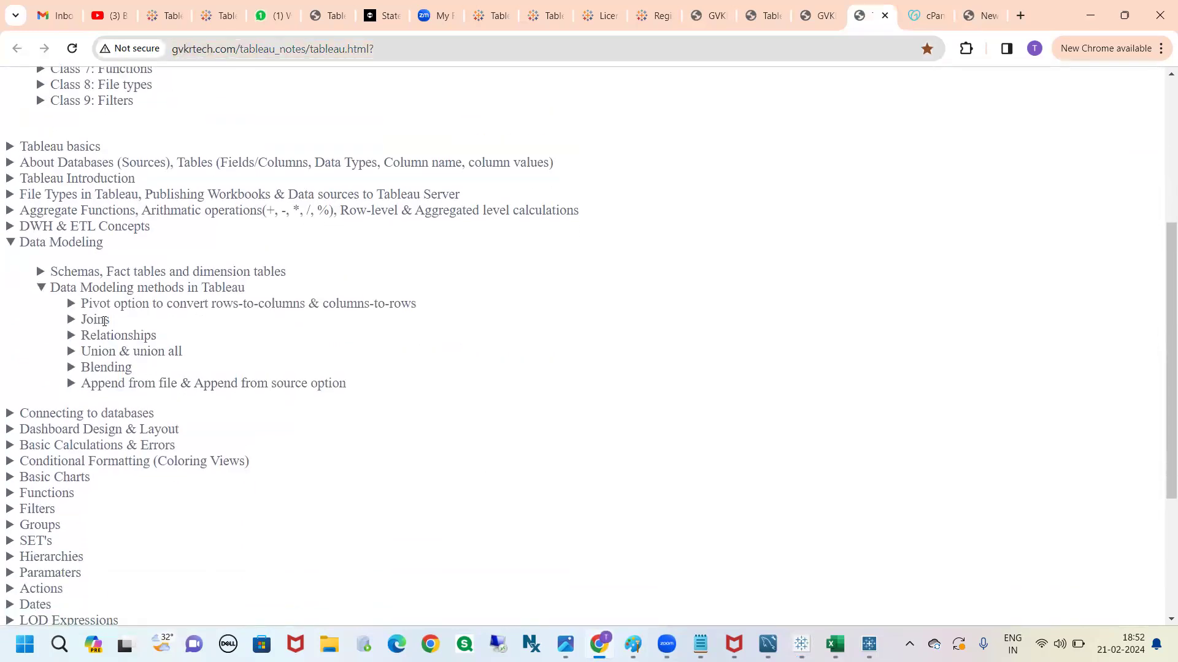
click(95, 320)
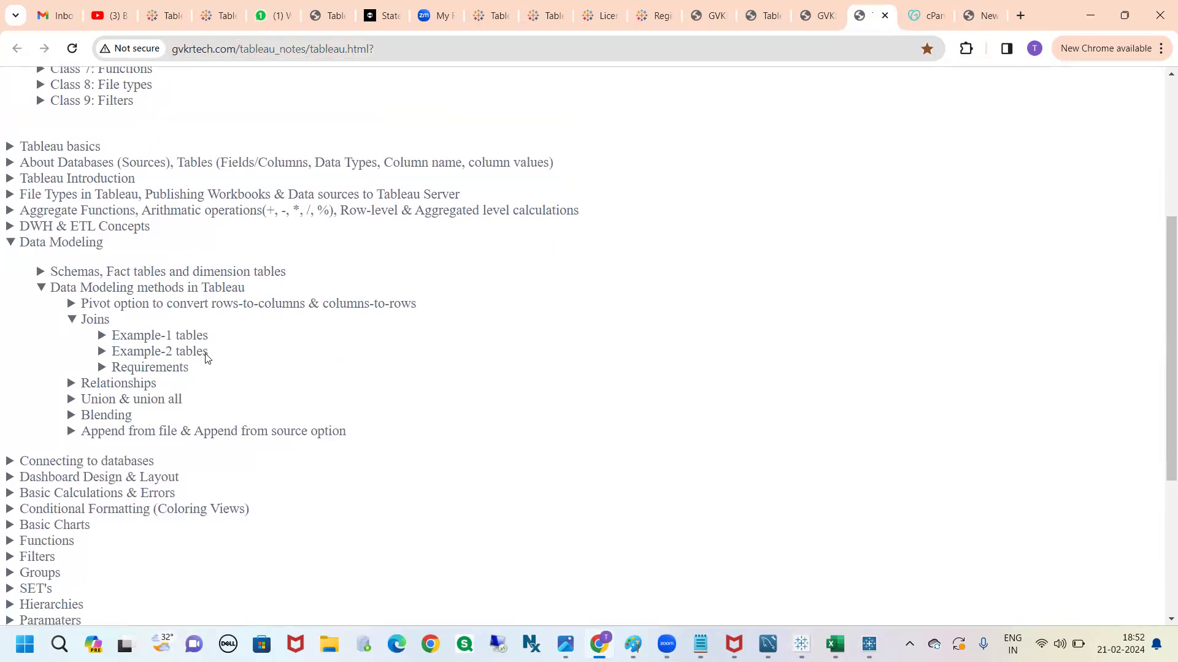
click(99, 319)
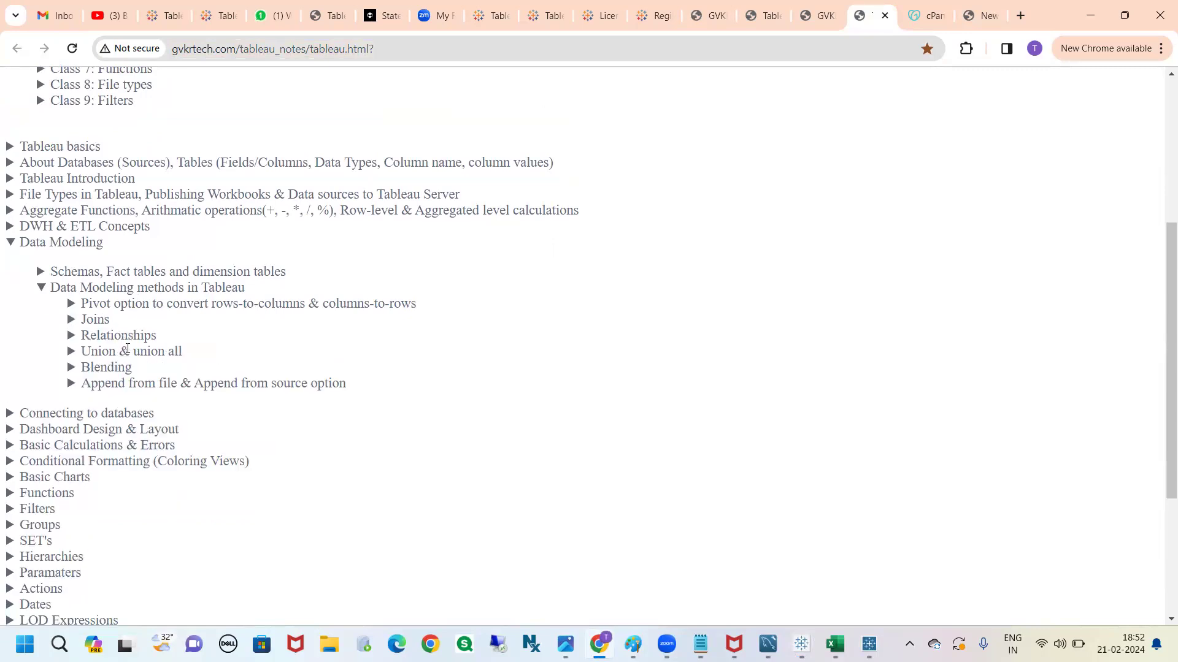
Draw a red freehand bracket from Joins around Relationships and Union & union all to Blending
drag(100, 322, 82, 324)
click(148, 352)
drag(111, 323, 142, 315)
drag(157, 332, 196, 320)
mouse_move(134, 366)
mouse_down()
mouse_move(206, 334)
mouse_move(127, 322)
mouse_up()
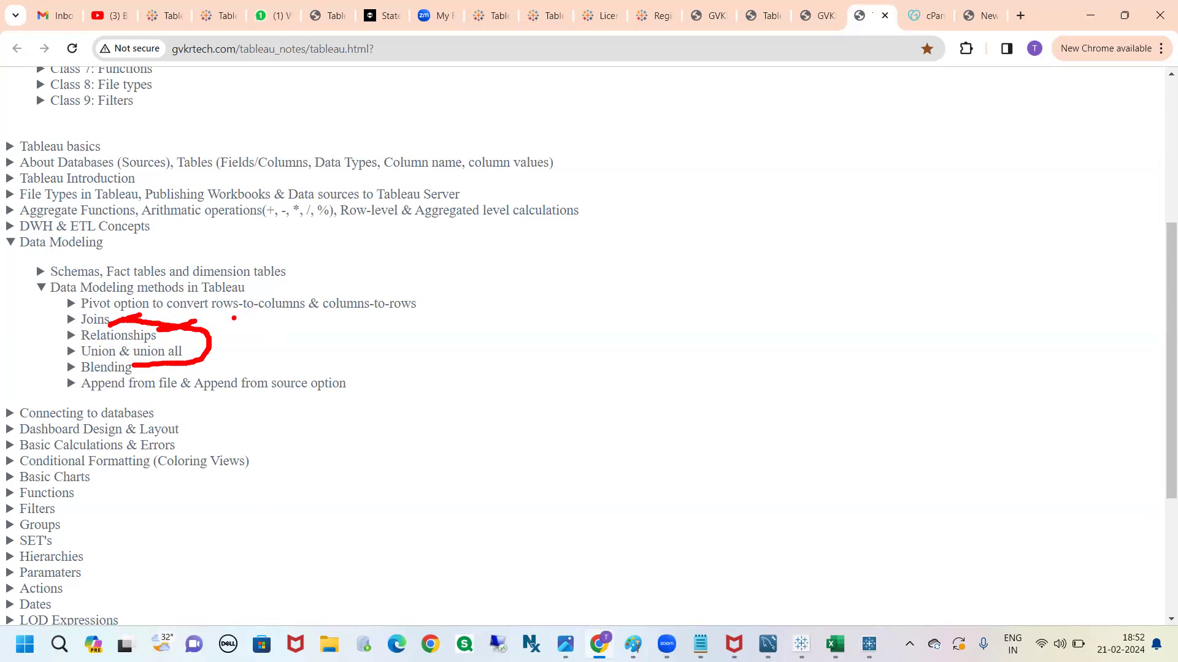
Switch to Tableau Book2 and trace in red each relationship field, Union and players - region, up to its table on the canvas
key(Escape)
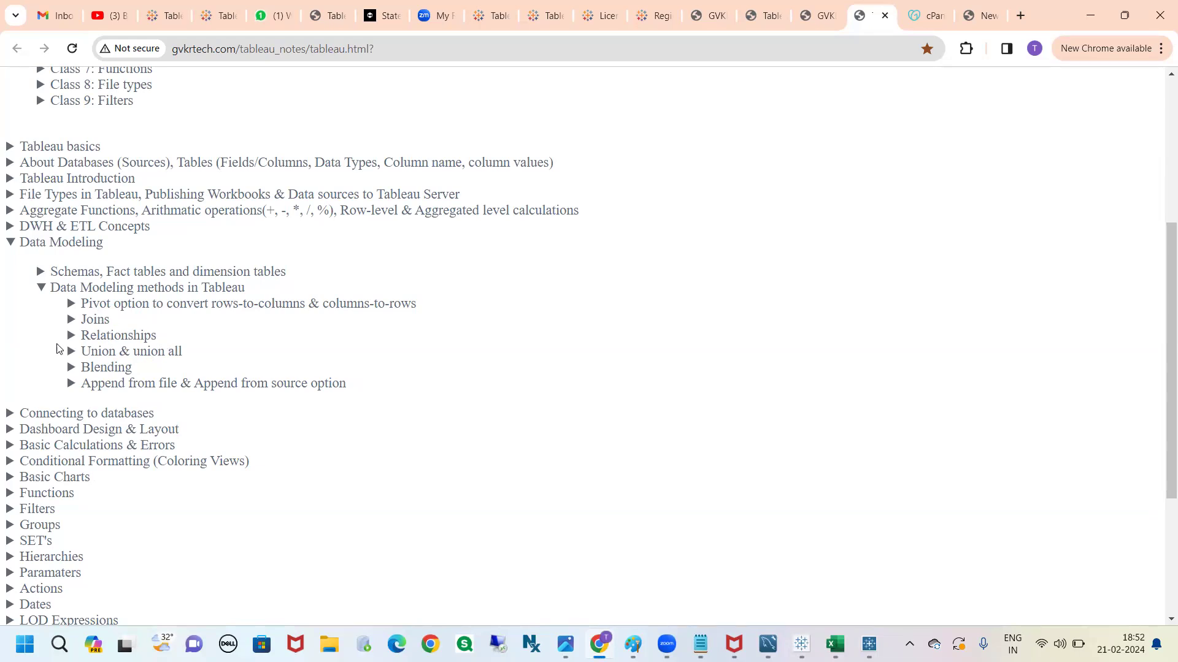
key(ctrl+2)
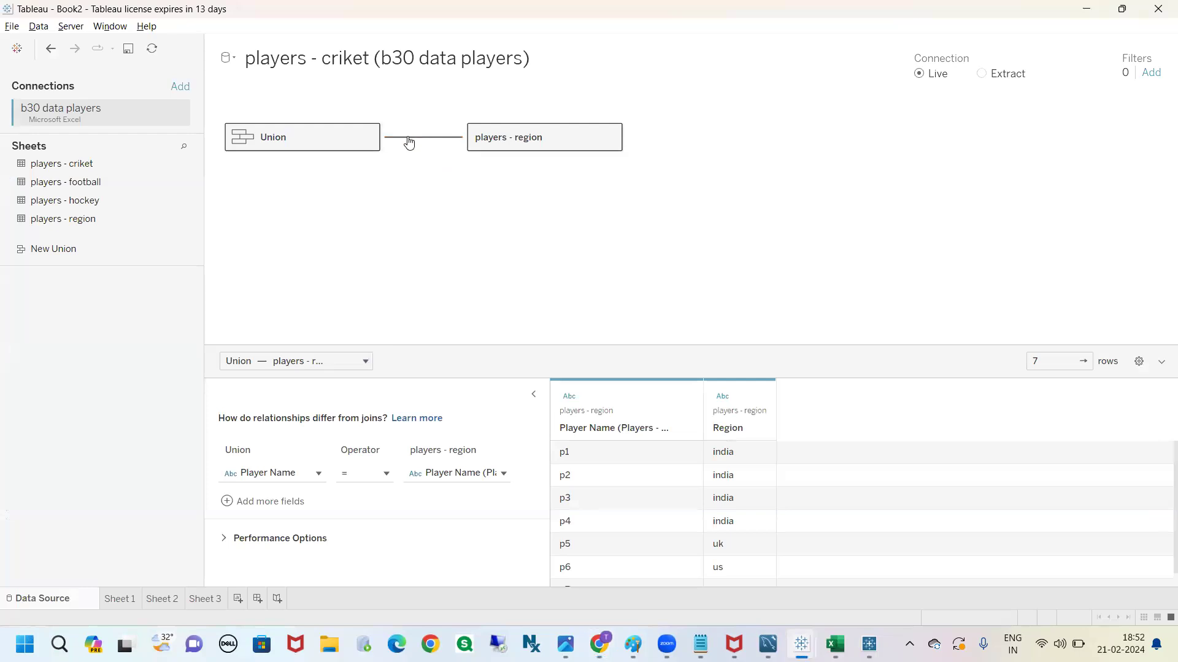
mouse_move(416, 147)
mouse_move(248, 432)
mouse_down()
mouse_move(205, 481)
mouse_move(276, 281)
mouse_move(254, 161)
mouse_move(304, 203)
mouse_up()
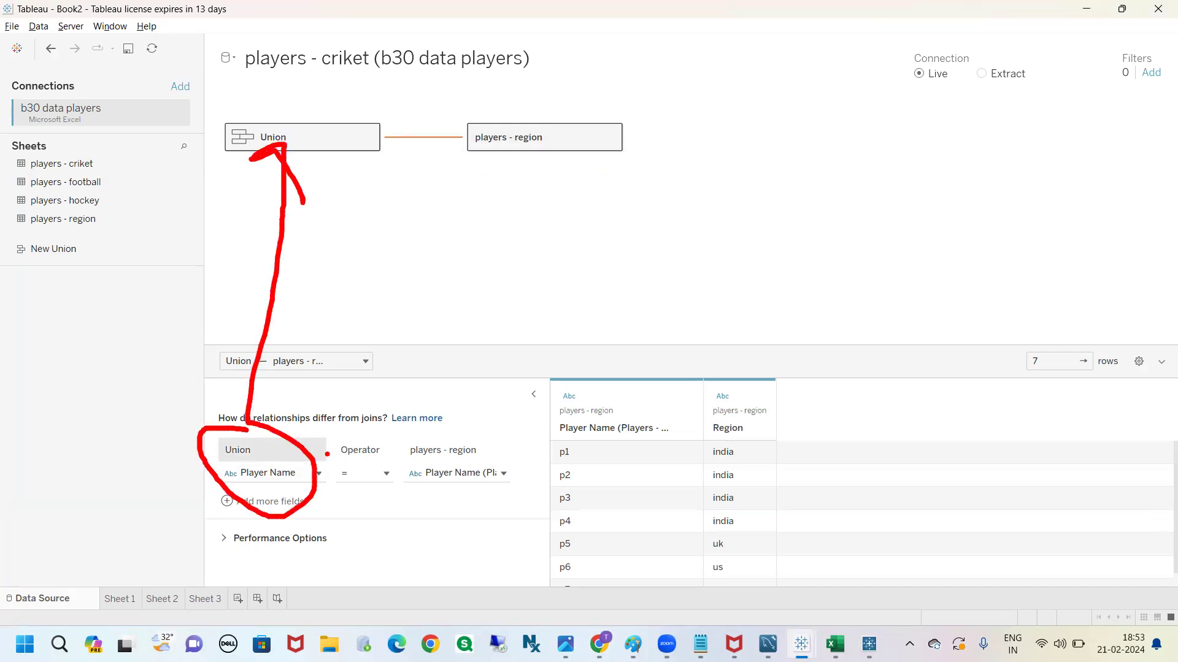
mouse_move(454, 429)
mouse_down()
mouse_move(518, 522)
mouse_move(475, 337)
mouse_move(517, 145)
mouse_move(531, 186)
mouse_up()
key(Escape)
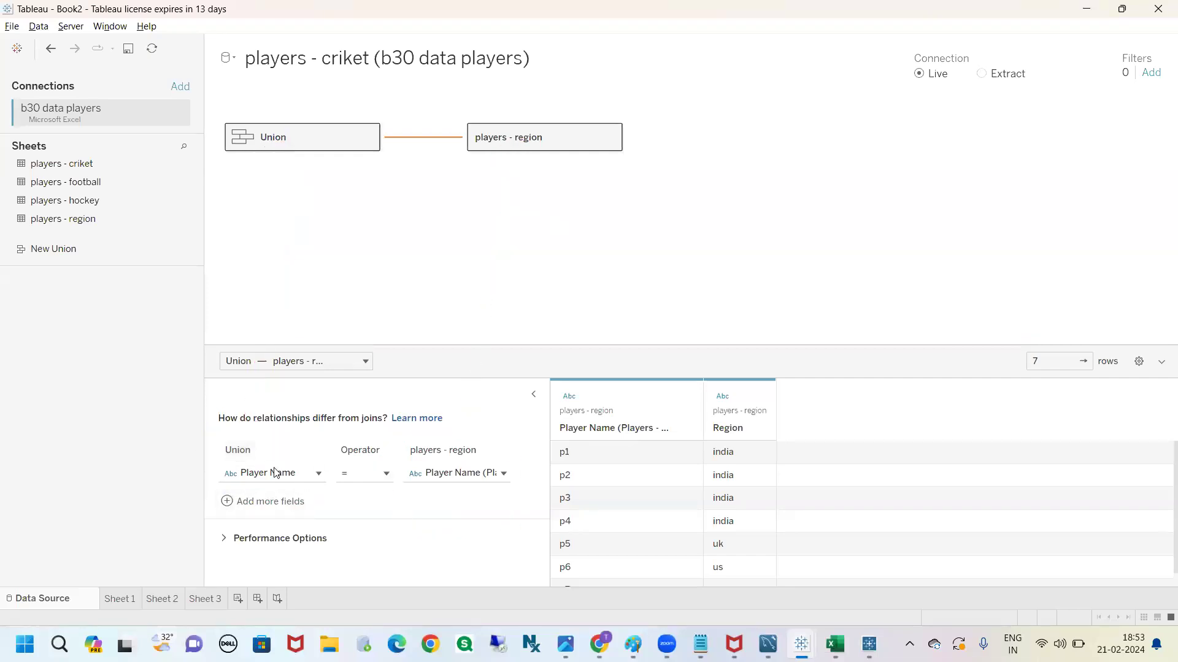
Match Union's Player Name with Player Name (Players - Region) as the relationship fields between Union and players - region
click(318, 474)
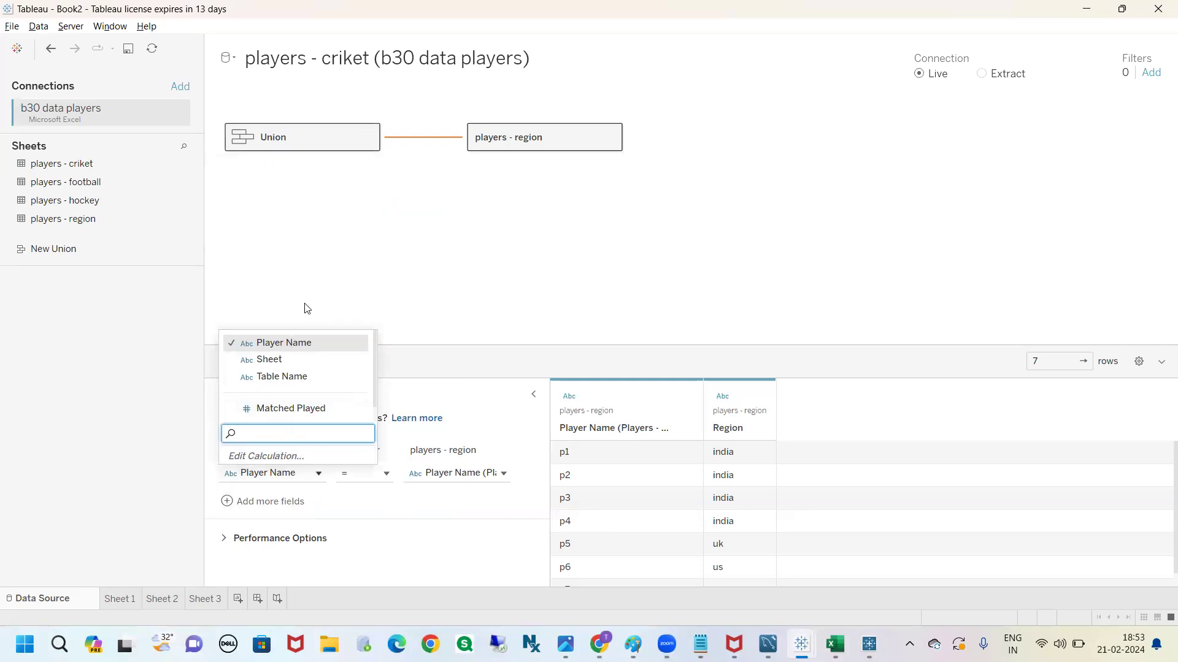
click(305, 345)
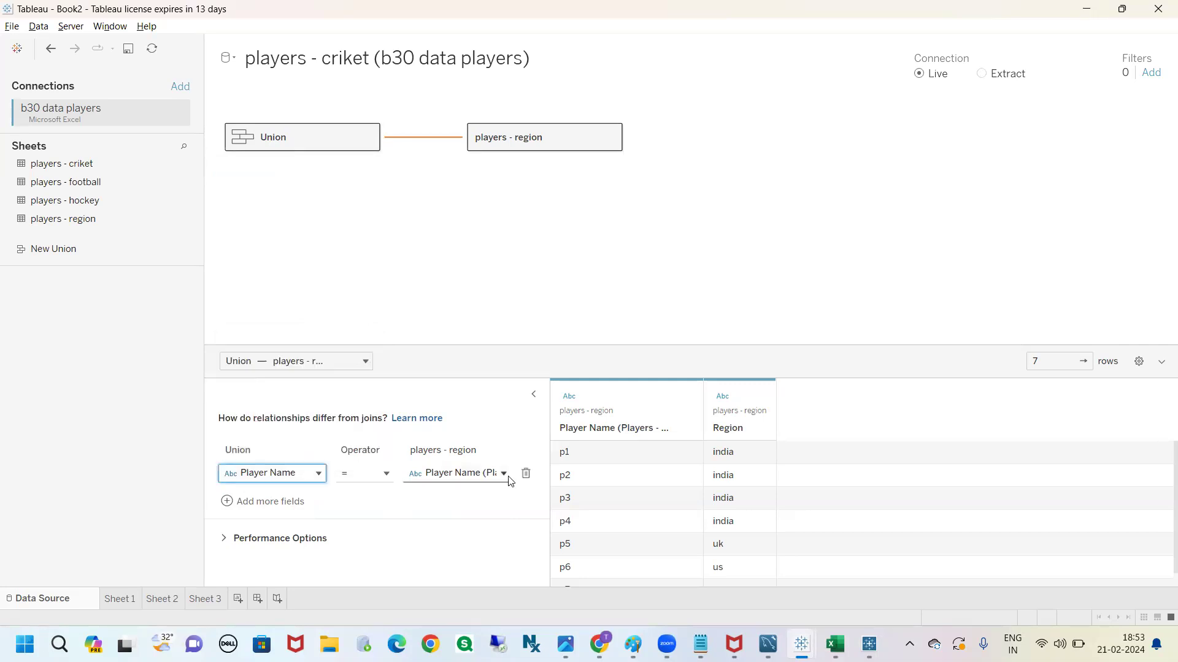
click(503, 474)
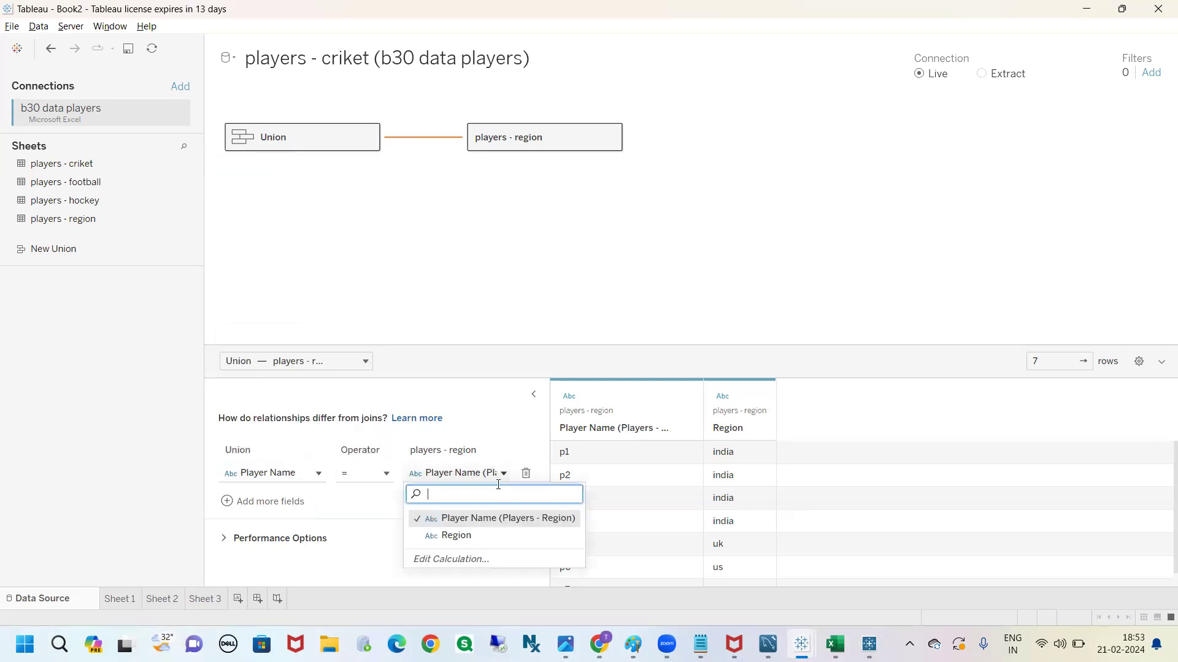
click(481, 518)
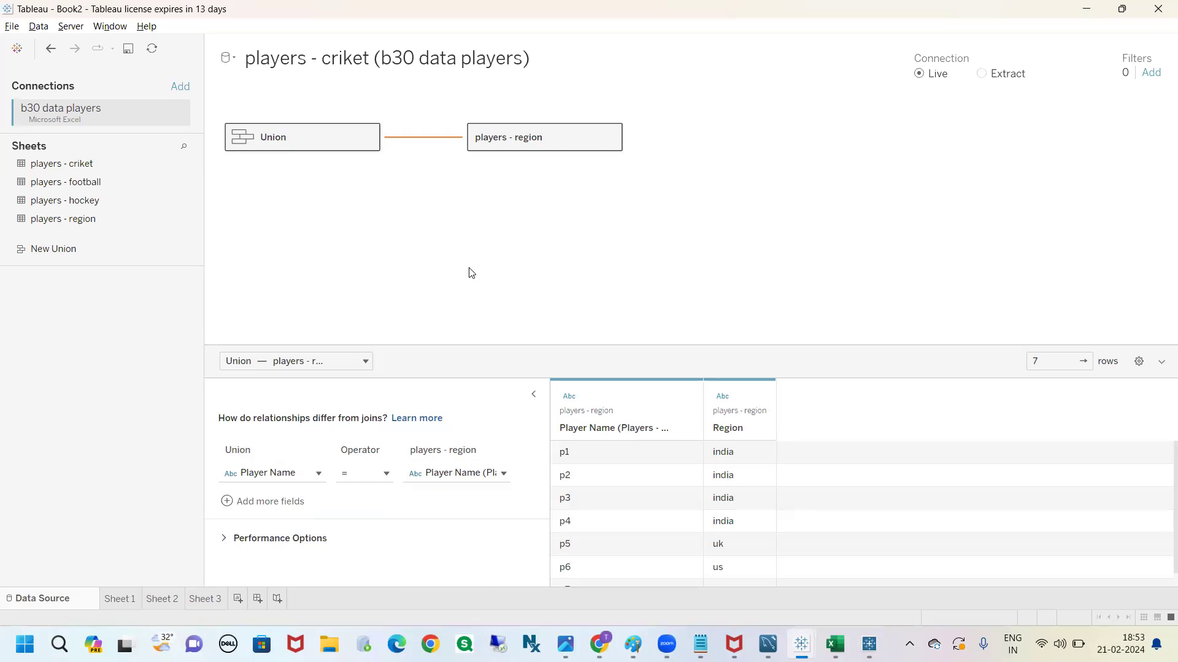
Switch to the b30 data players workbook in Excel and compare the players - criket sheet with the players - region sheet
click(835, 644)
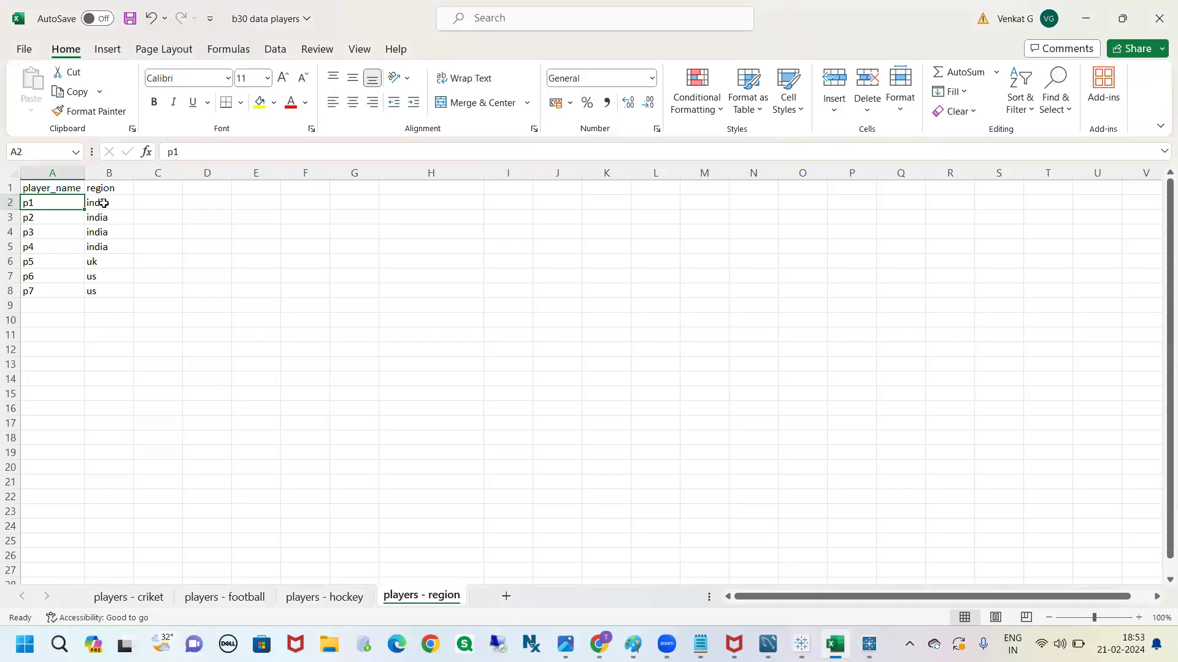
click(101, 201)
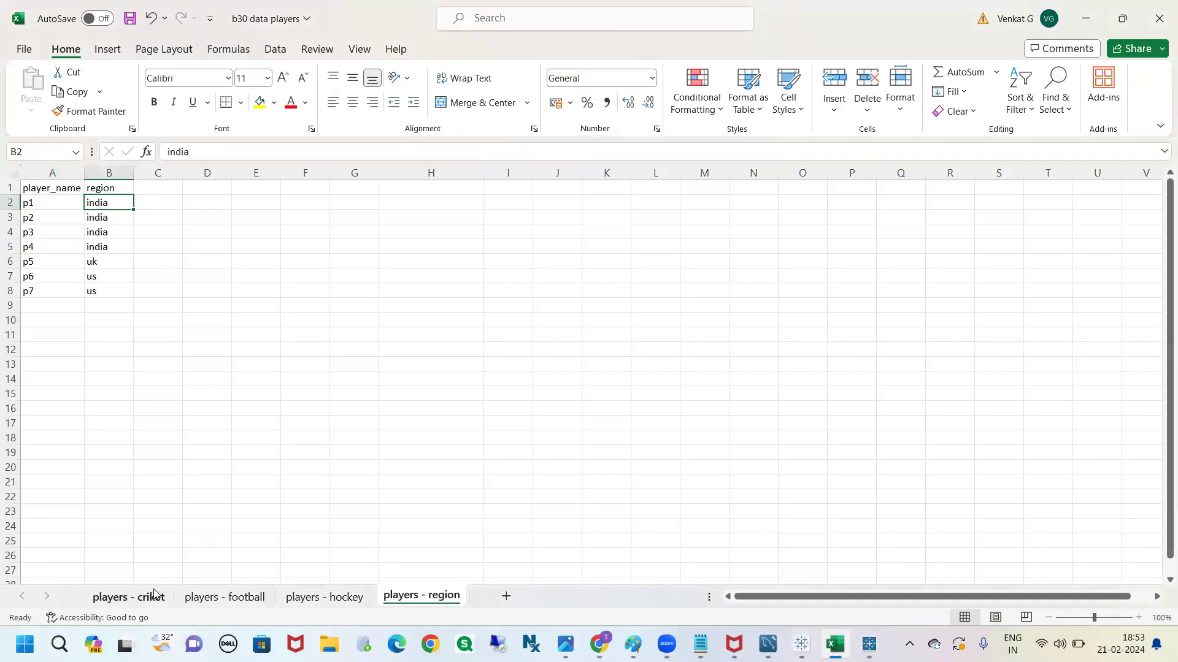
click(154, 593)
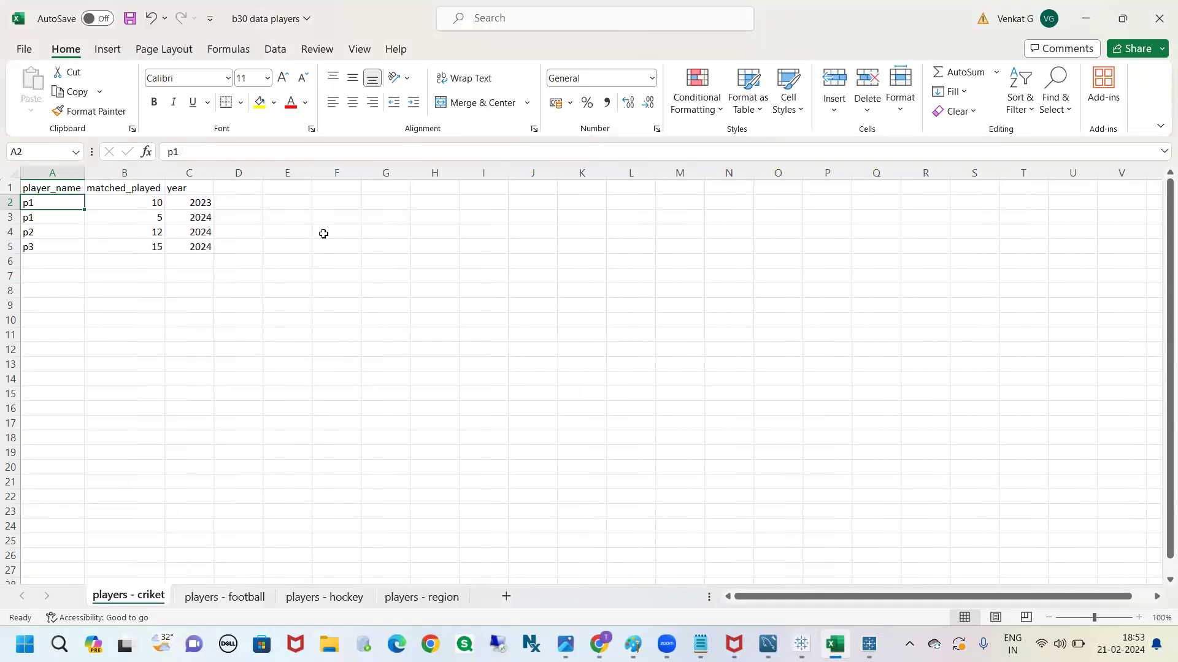
click(401, 597)
Clear the player_name column in the players - region sheet, then undo the deletion
click(53, 173)
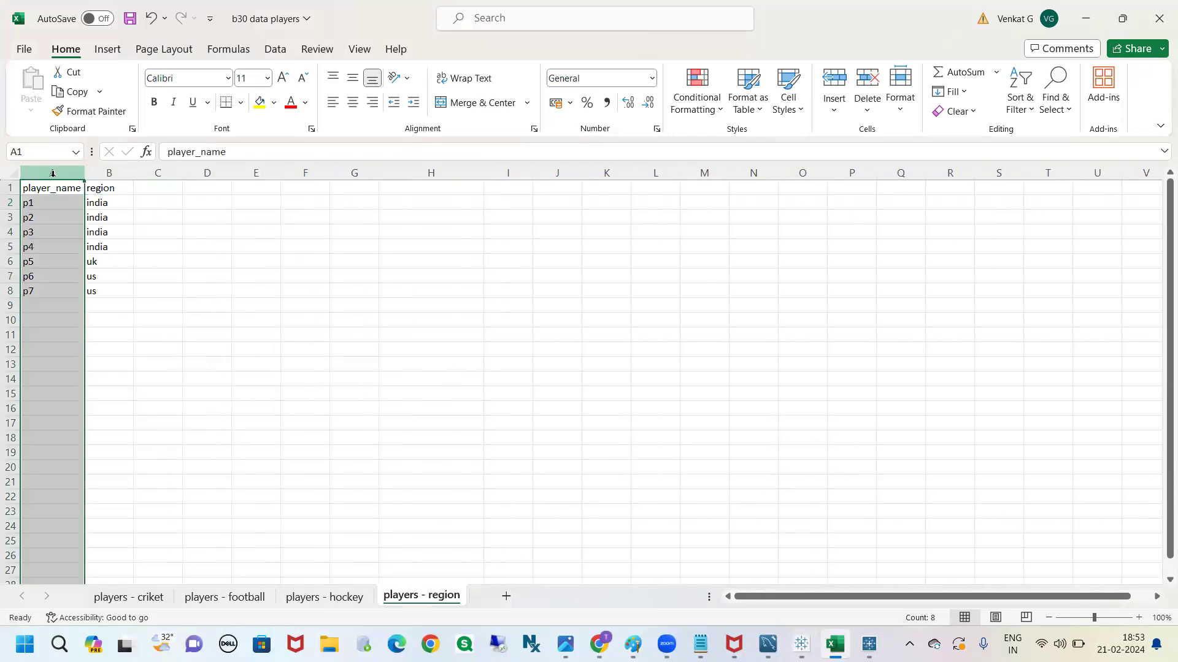
key(Delete)
click(121, 202)
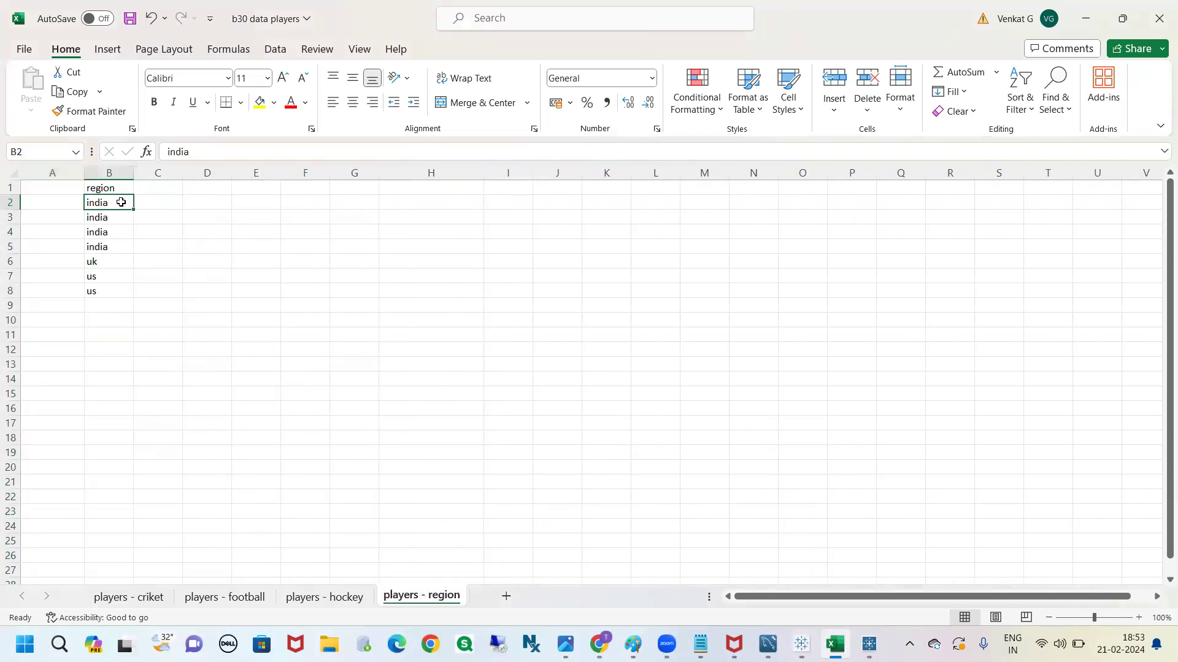
click(68, 203)
key(ctrl+z)
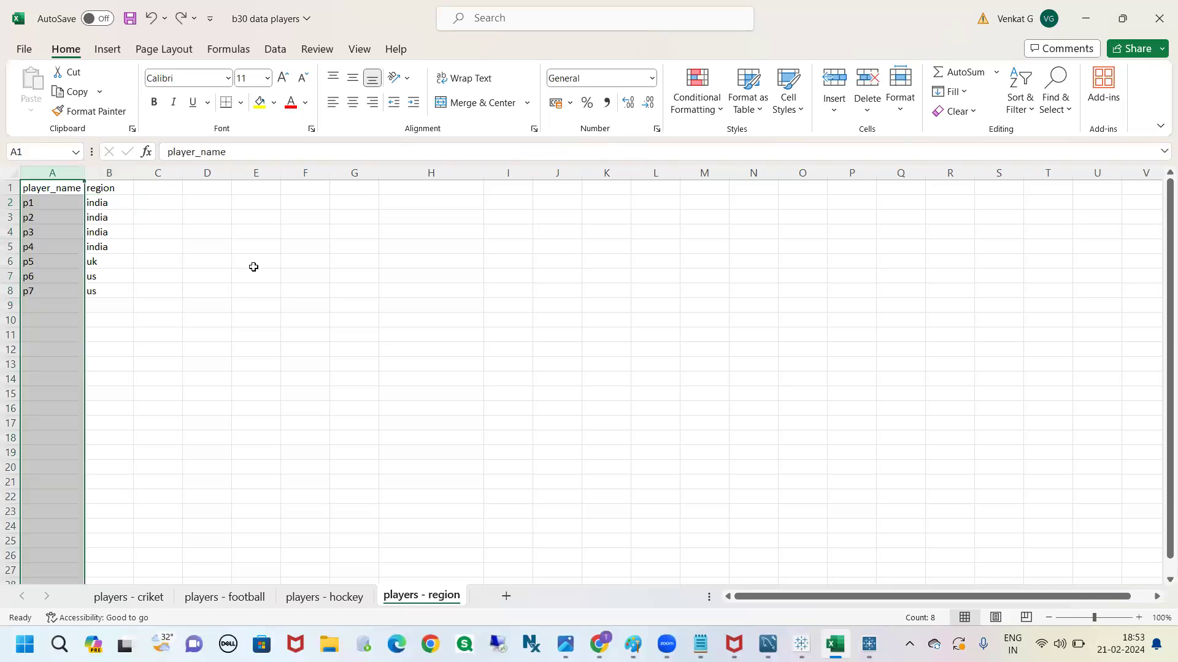
Look up the region of player p1 in the players - region sheet
click(147, 222)
click(52, 205)
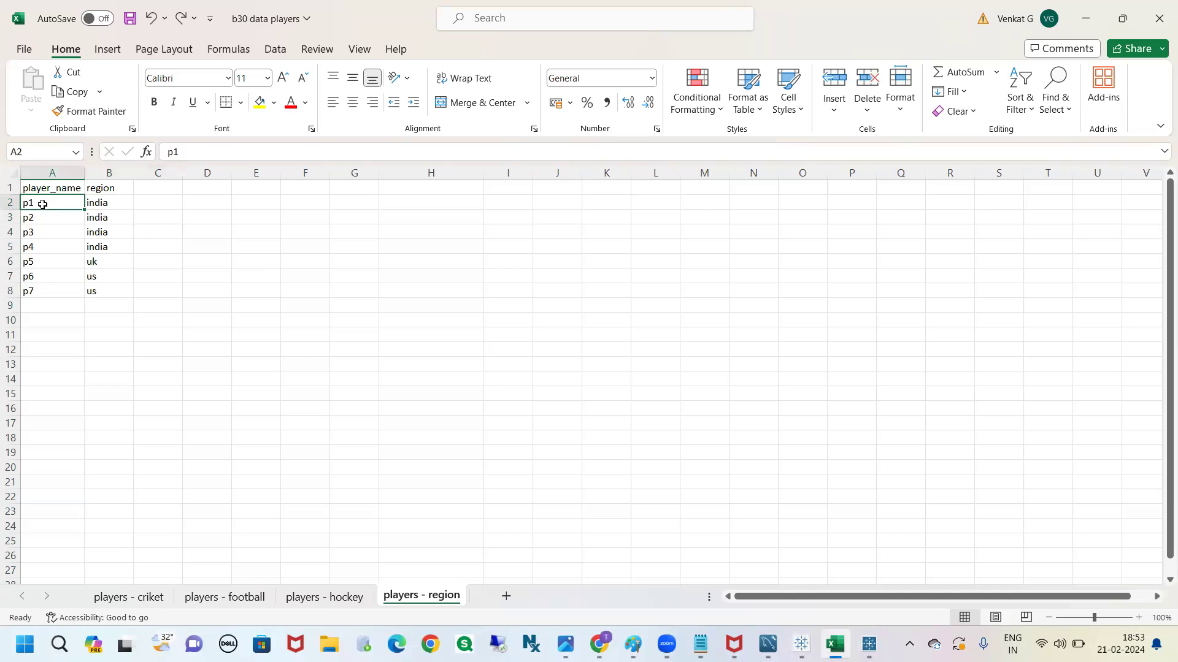
key(Right)
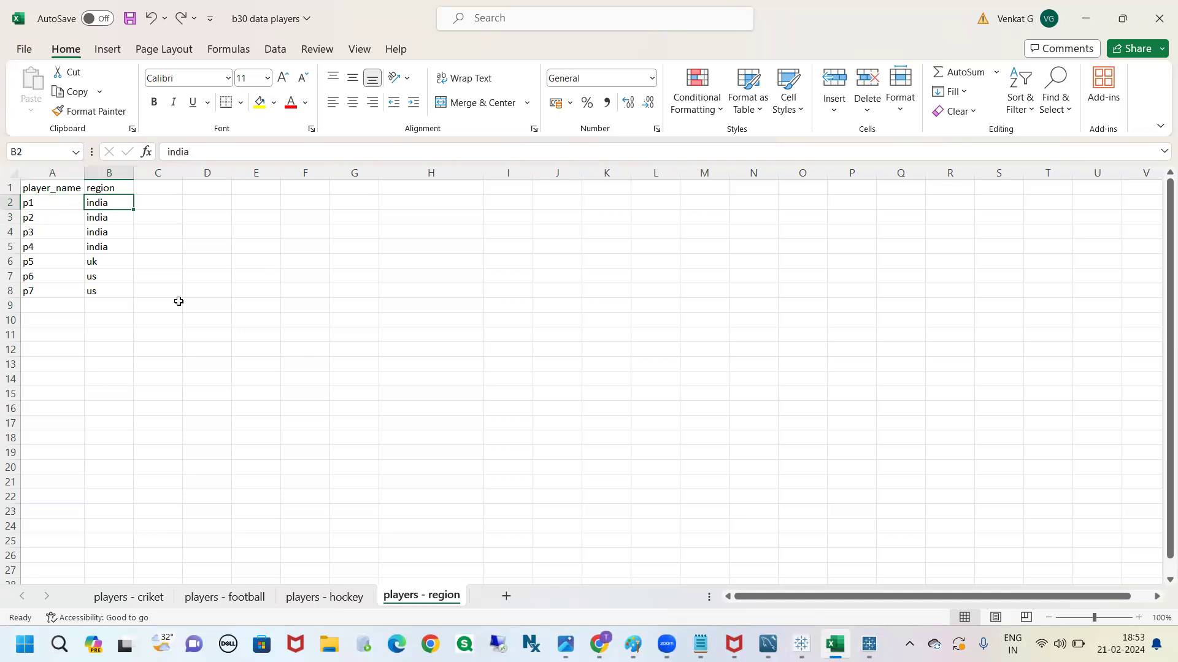
Try entering india beside p1's 2023 row in cell D2 of the players - criket sheet, then clear the entry
click(132, 598)
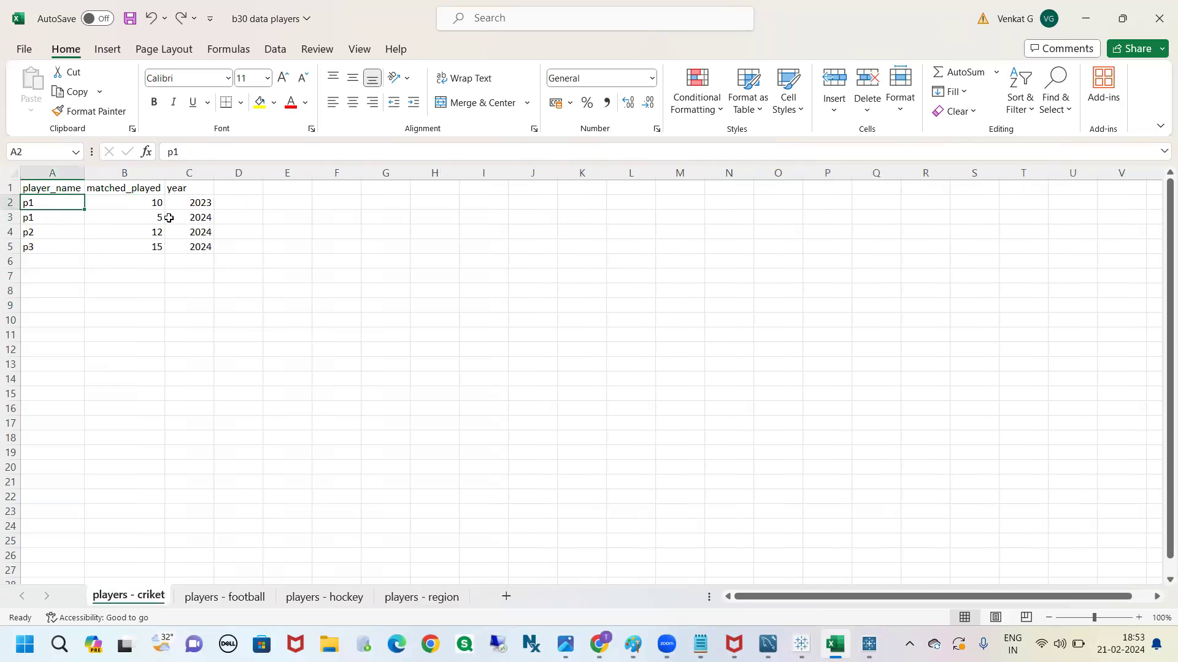
click(247, 209)
text(india)
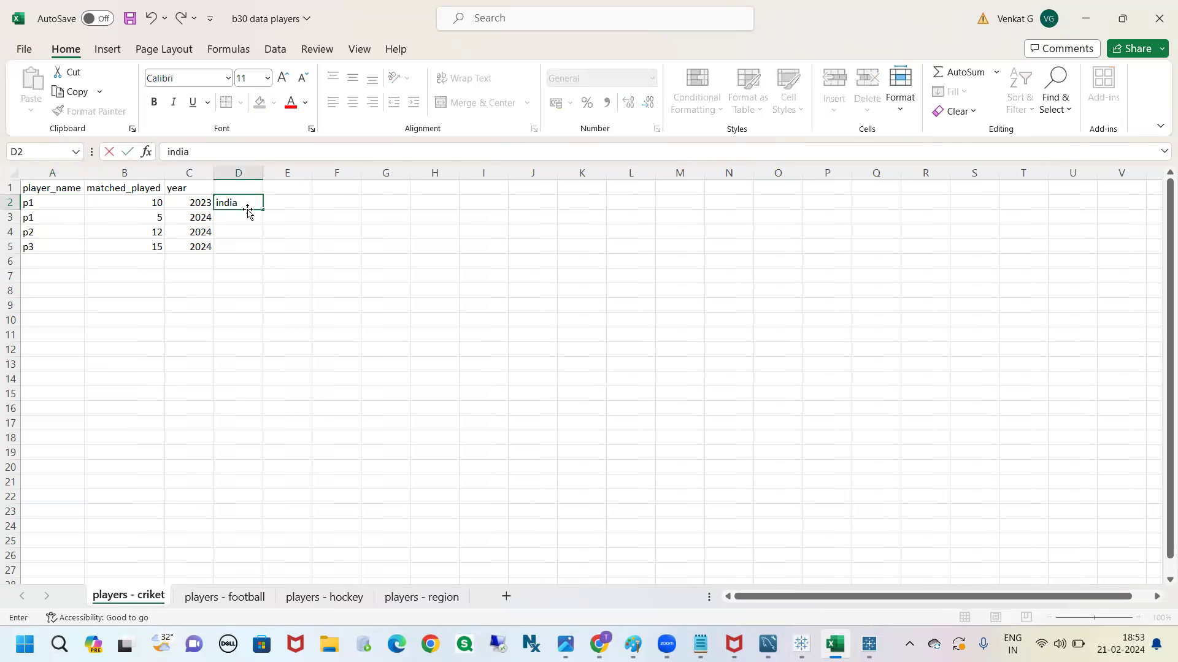
key(BackSpace)
key(BackSpace)
key(BackSpace)
key(BackSpace)
click(339, 331)
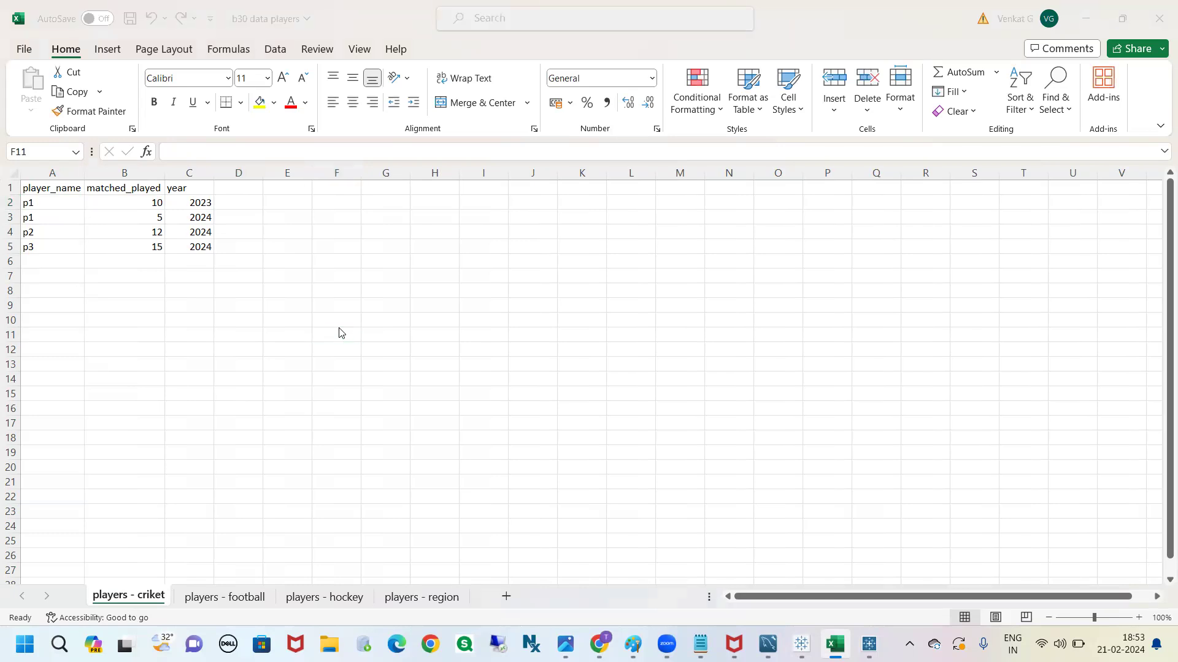
Return to Tableau's data source, enlarge the data preview, and examine the Union and players - region rows with the details pane collapsed
key(alt+Tab)
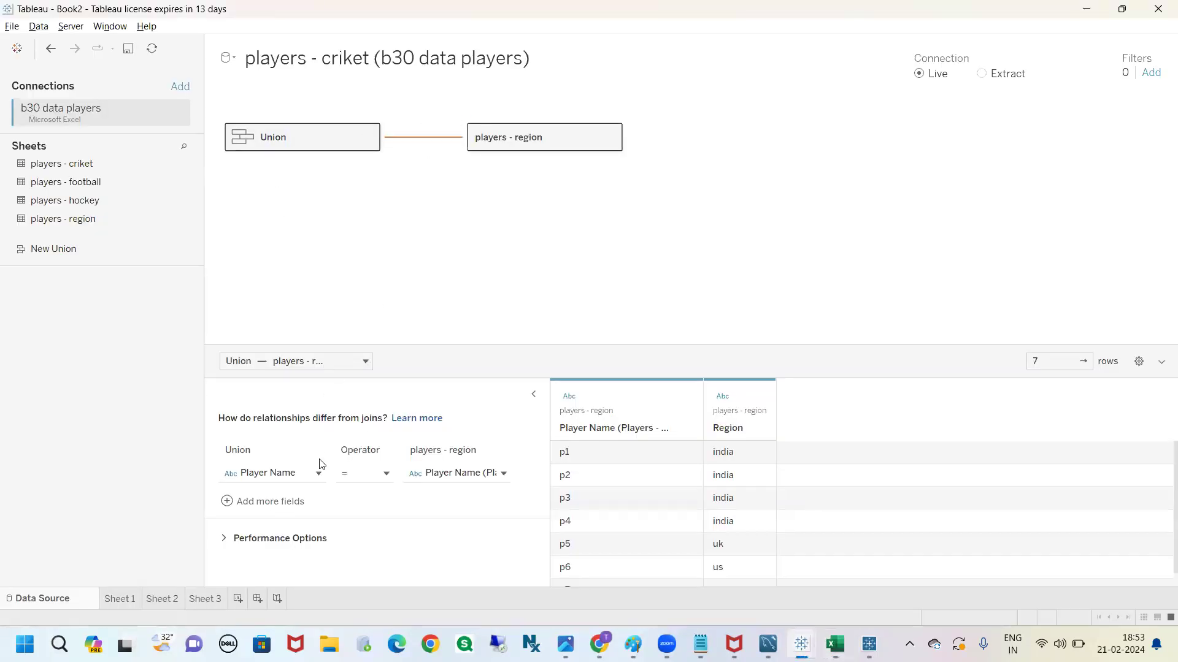
drag(567, 349, 457, 226)
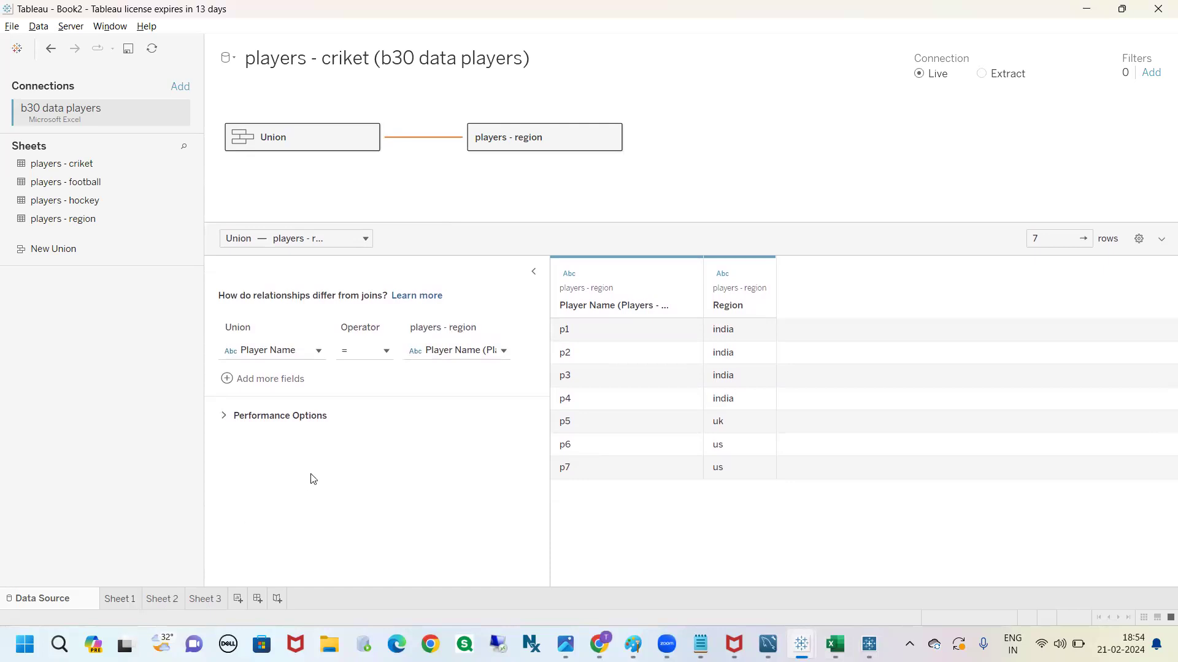
click(308, 147)
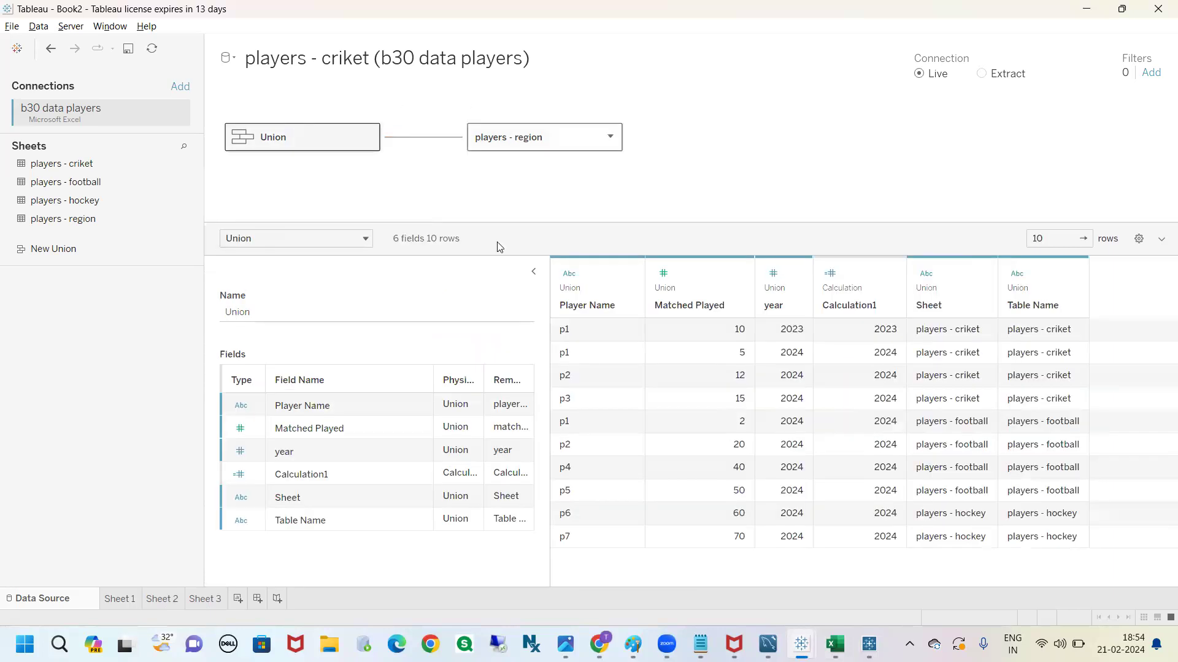
click(533, 271)
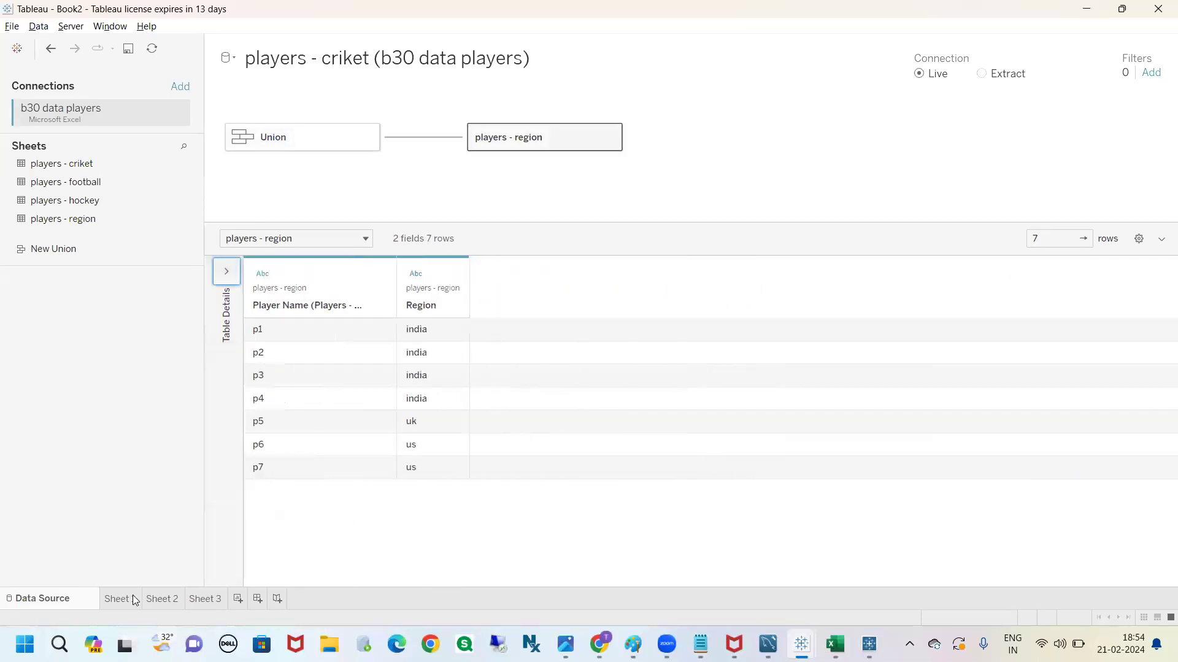
Open Sheet 1 and mark the players - region and Union tables in red among the data source's tables
click(119, 599)
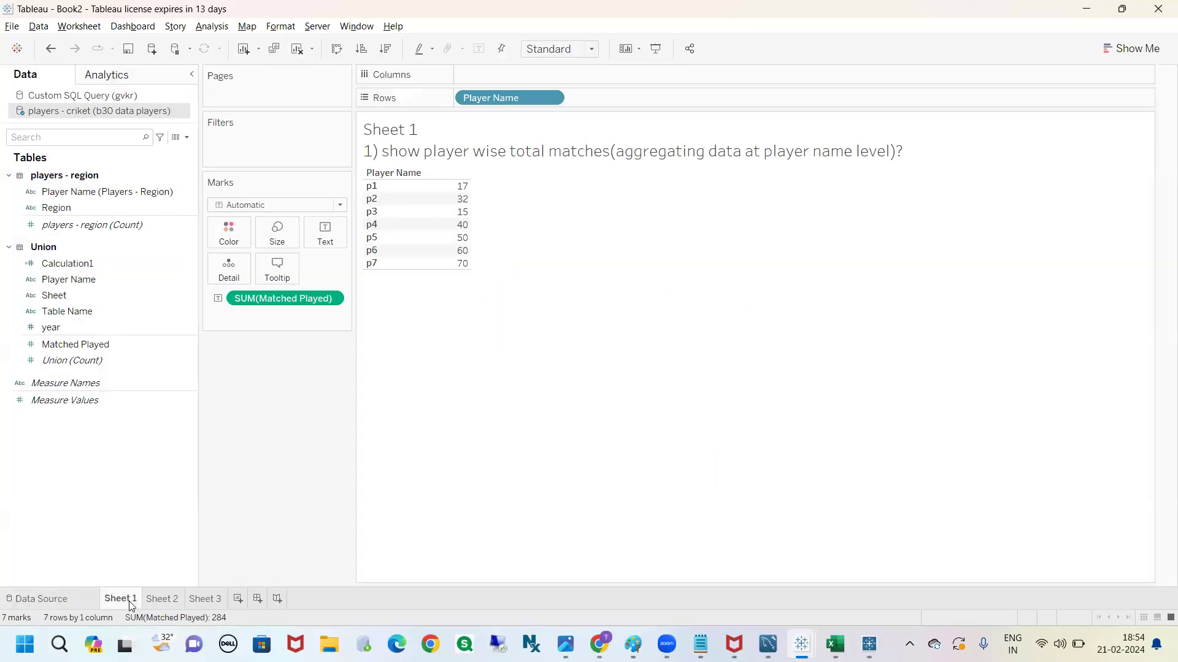
mouse_move(40, 161)
mouse_down()
mouse_move(146, 184)
mouse_move(39, 160)
mouse_up()
mouse_move(43, 237)
mouse_down()
mouse_move(18, 238)
mouse_move(58, 241)
mouse_up()
key(Escape)
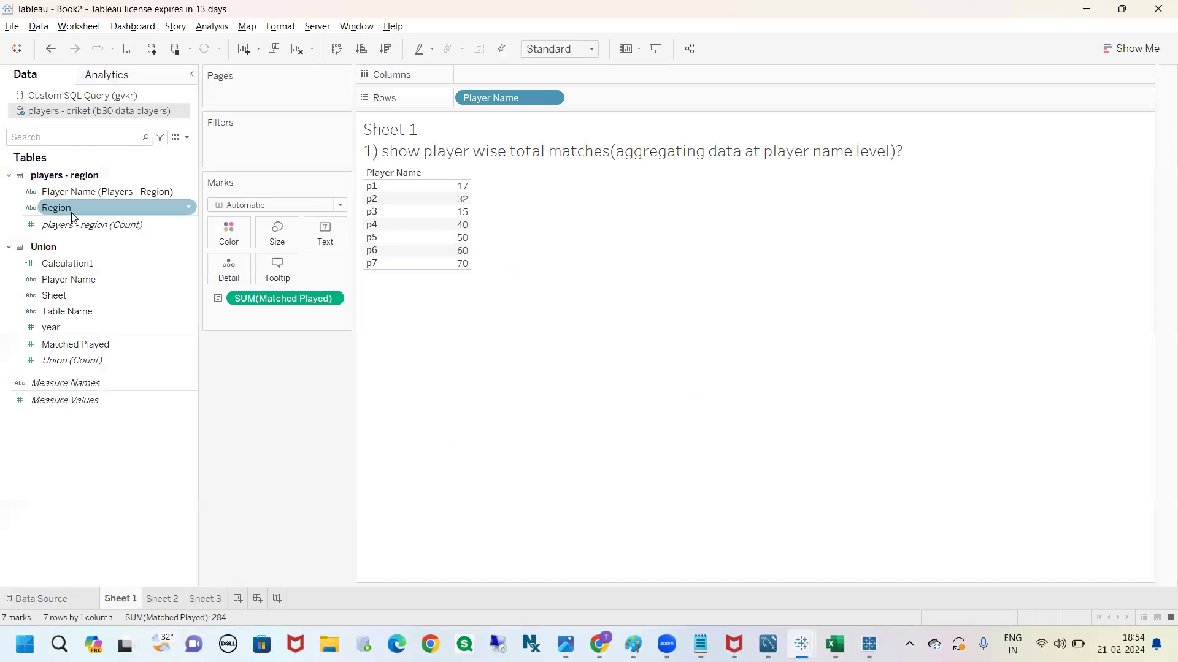
Add Region to the rows ahead of Player Name in Sheet 1 and check the total for player p1
drag(74, 210, 463, 106)
click(400, 200)
click(377, 203)
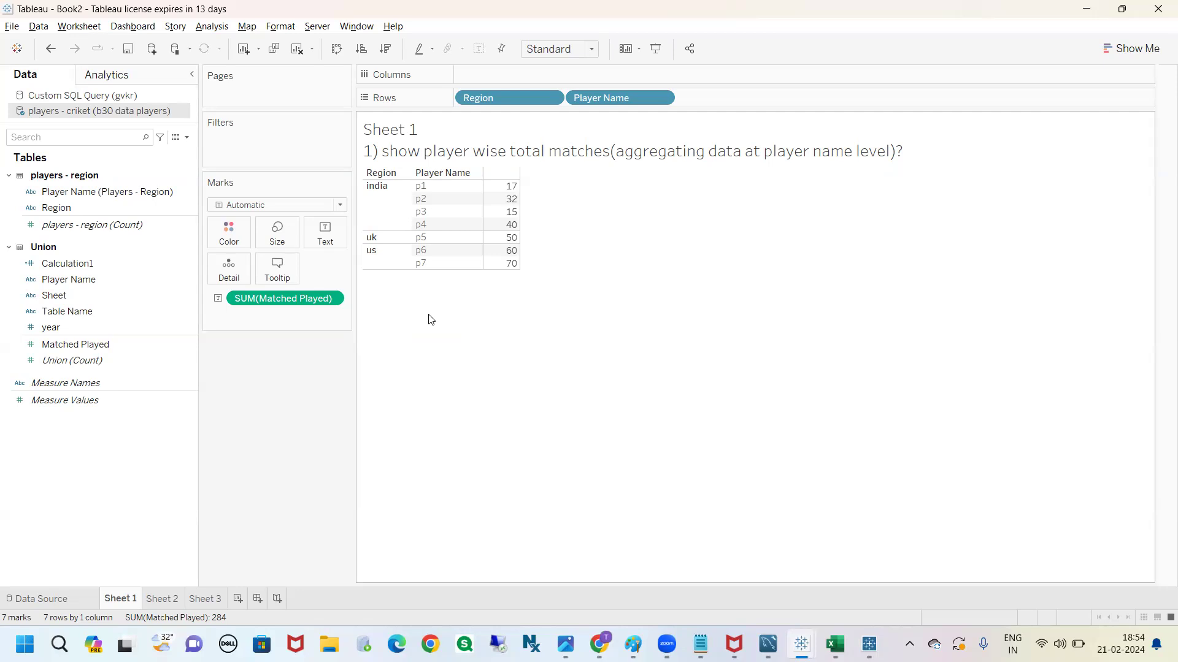
click(435, 190)
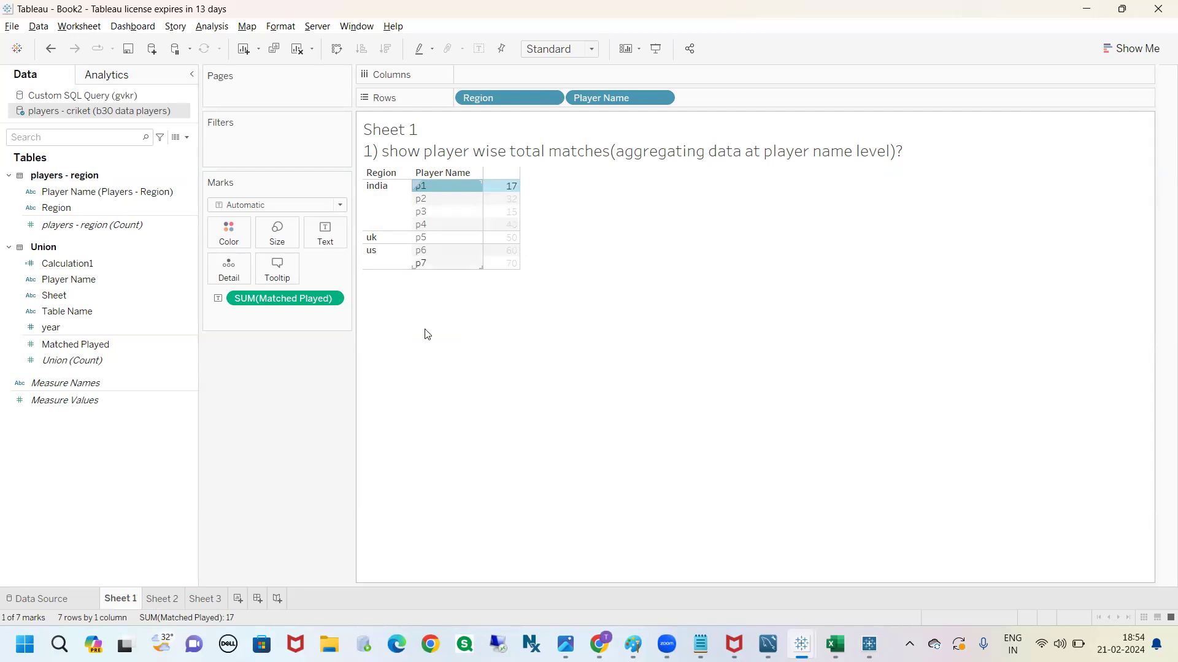
click(426, 350)
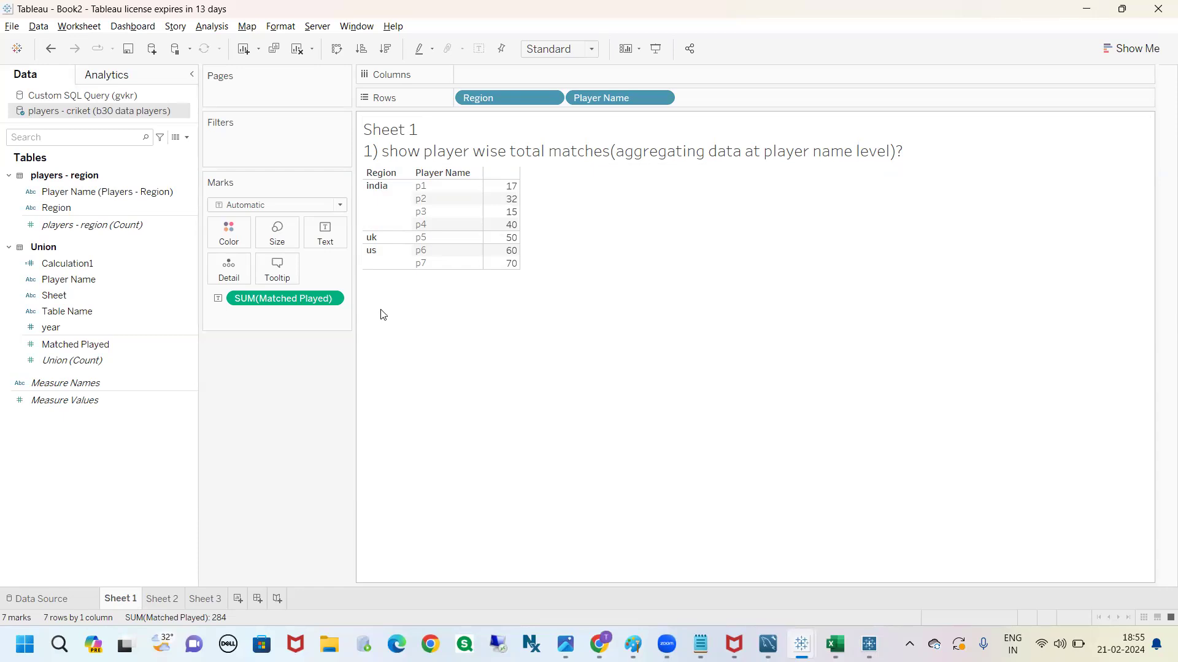
Switch to the Tableau notes in Chrome and examine the join types listed under the Requirements of Joins
click(601, 645)
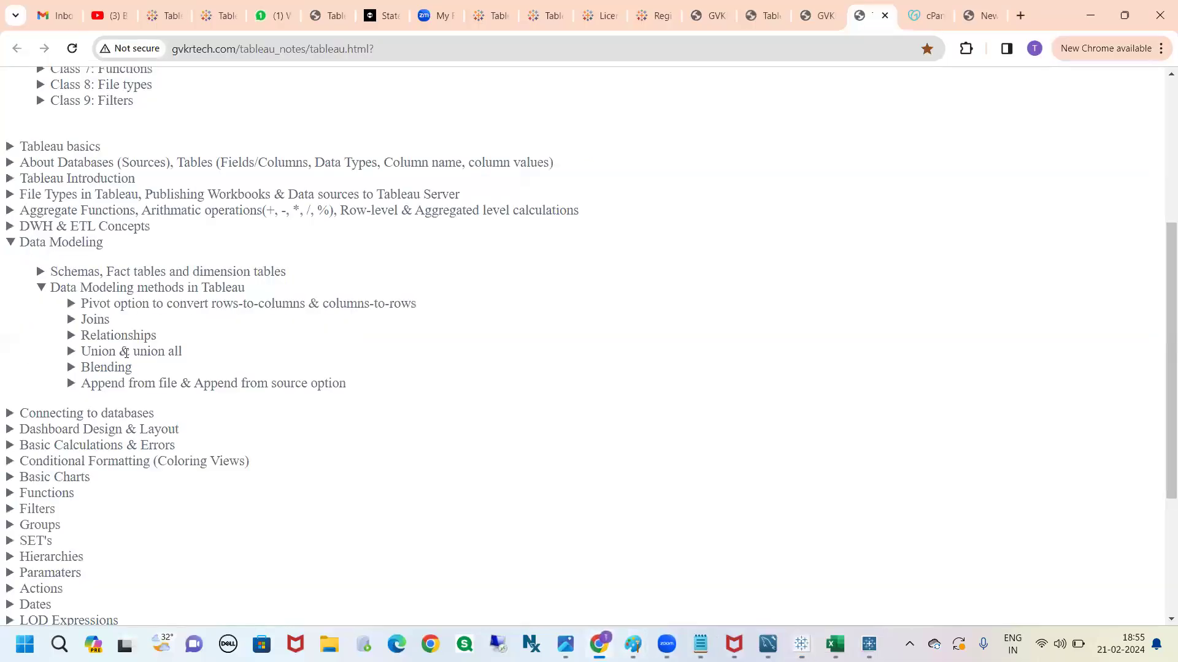
click(95, 319)
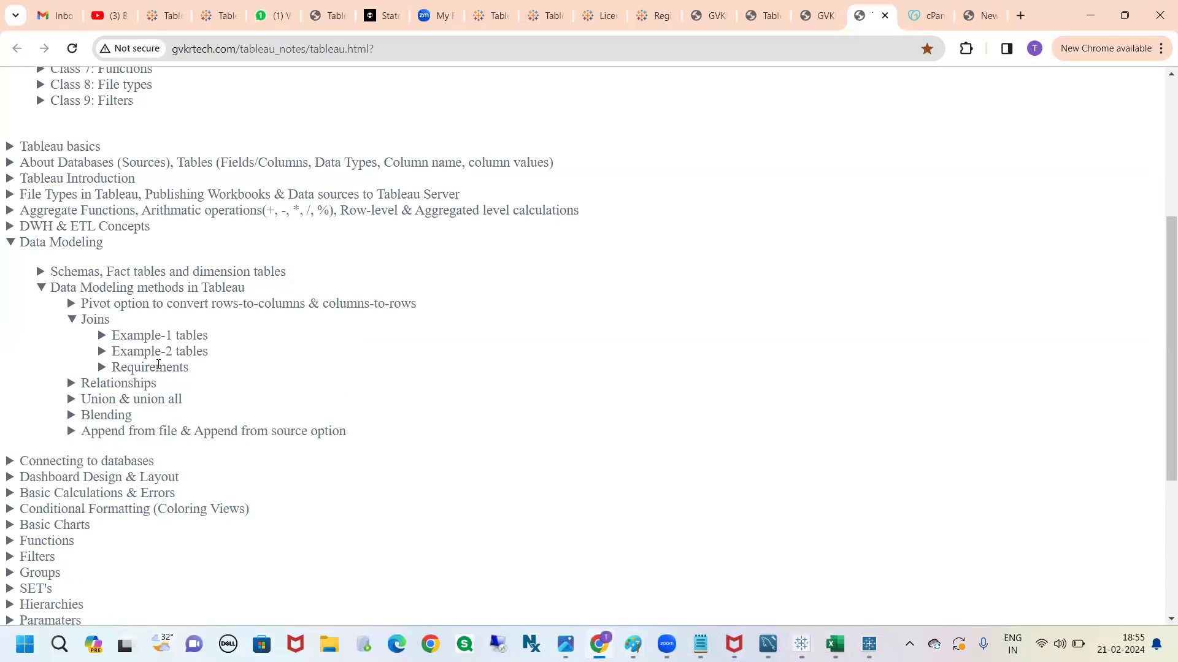
click(160, 367)
drag(199, 381, 145, 388)
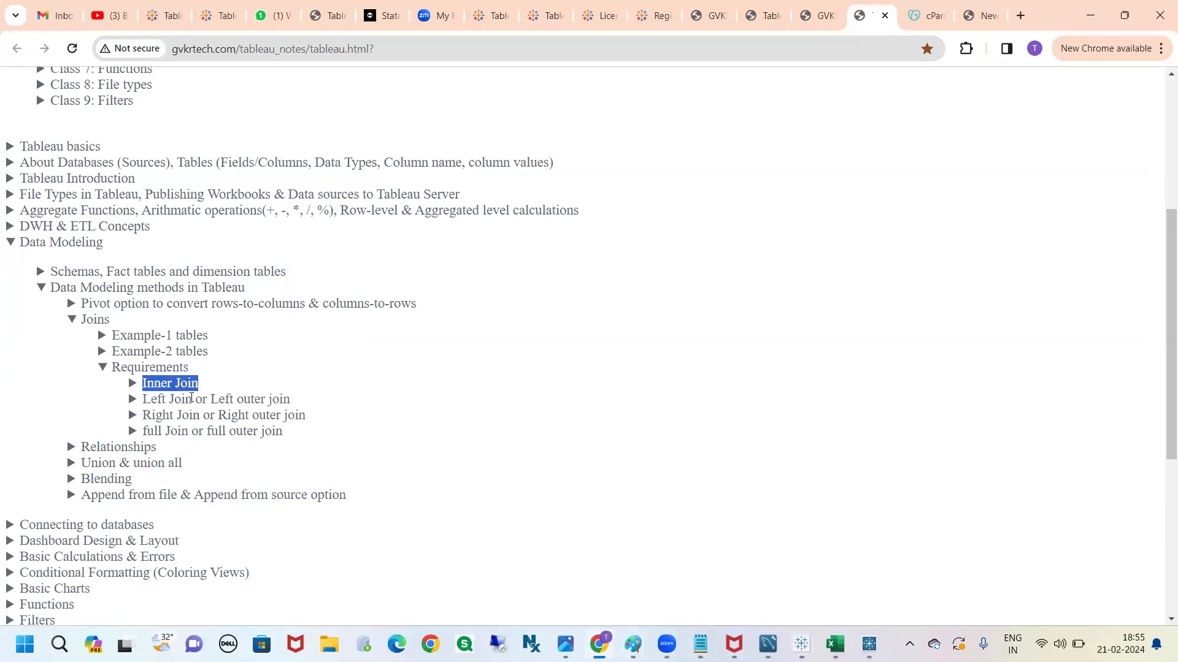
click(158, 379)
click(158, 369)
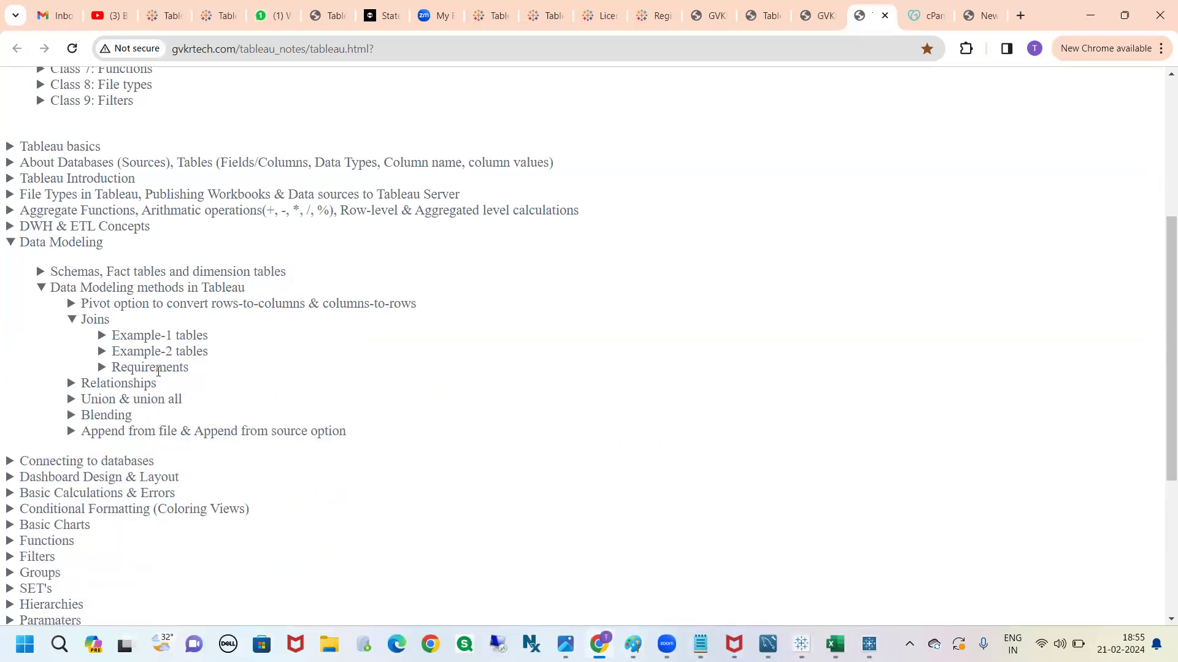
Switch to Tableau Prep Builder, remove the flow's Output step, and union players - football with players - hockey
key(alt+Tab)
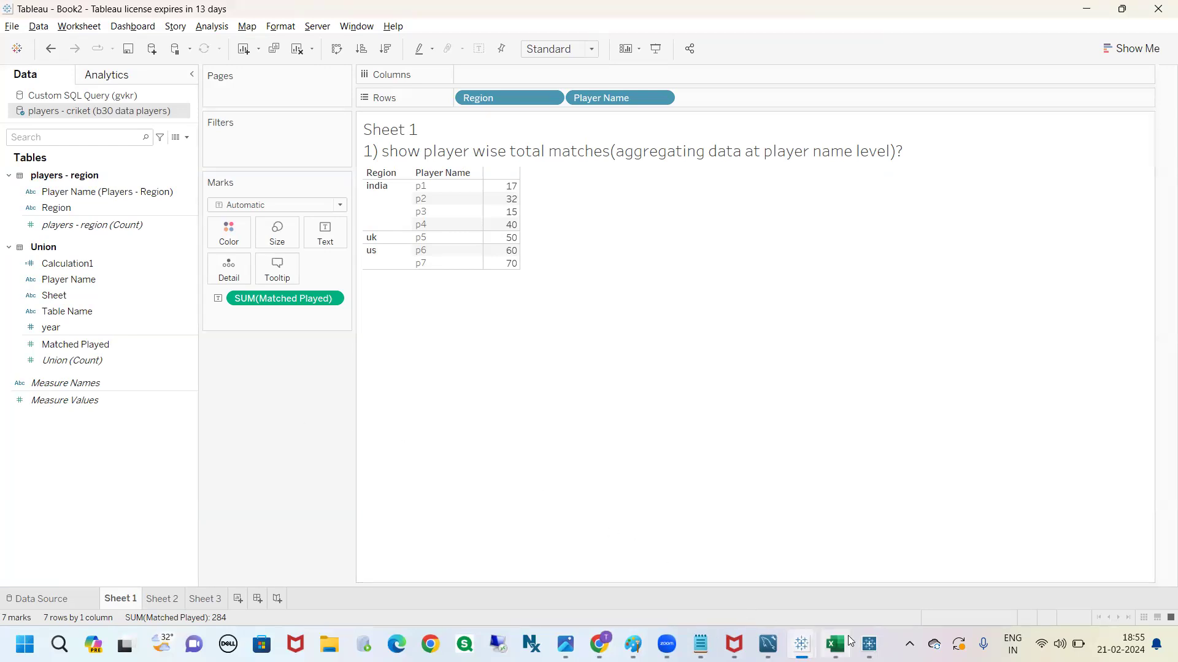
click(869, 644)
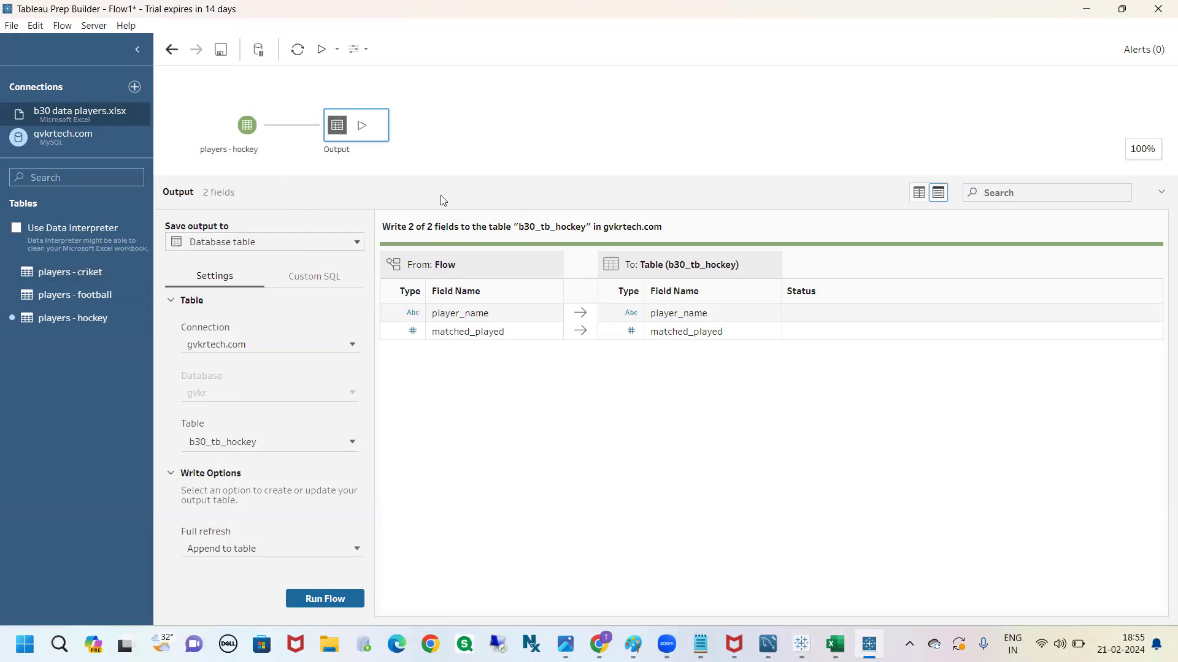
right_click(378, 136)
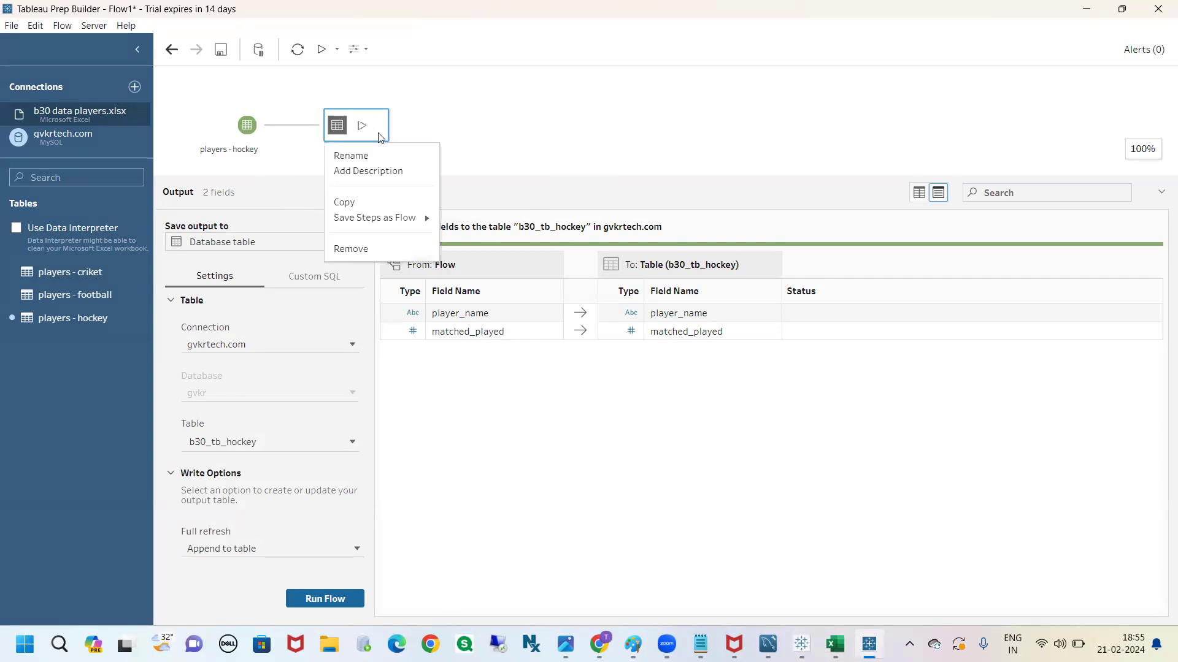
click(377, 248)
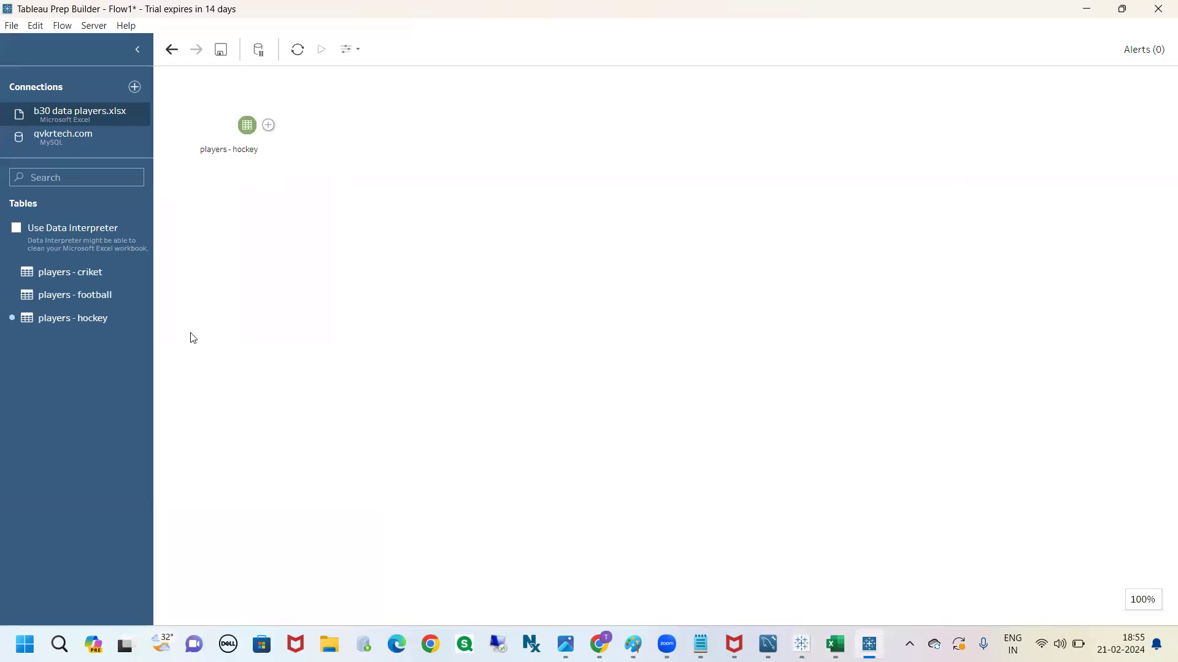
drag(85, 303, 213, 156)
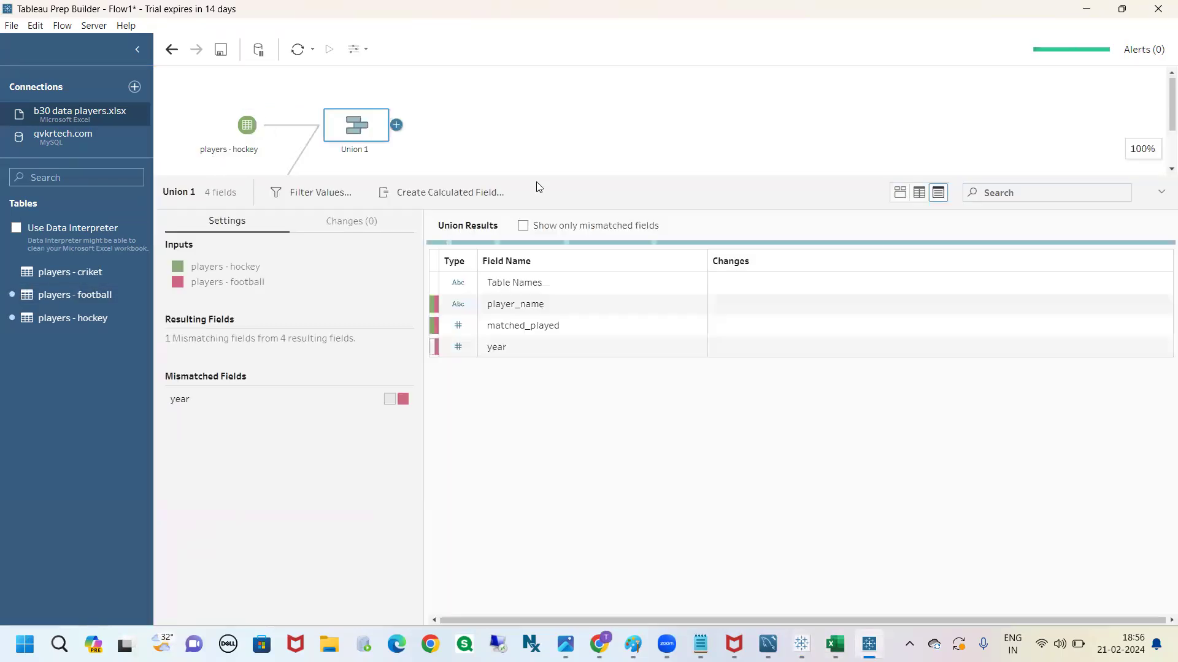
drag(539, 178, 516, 301)
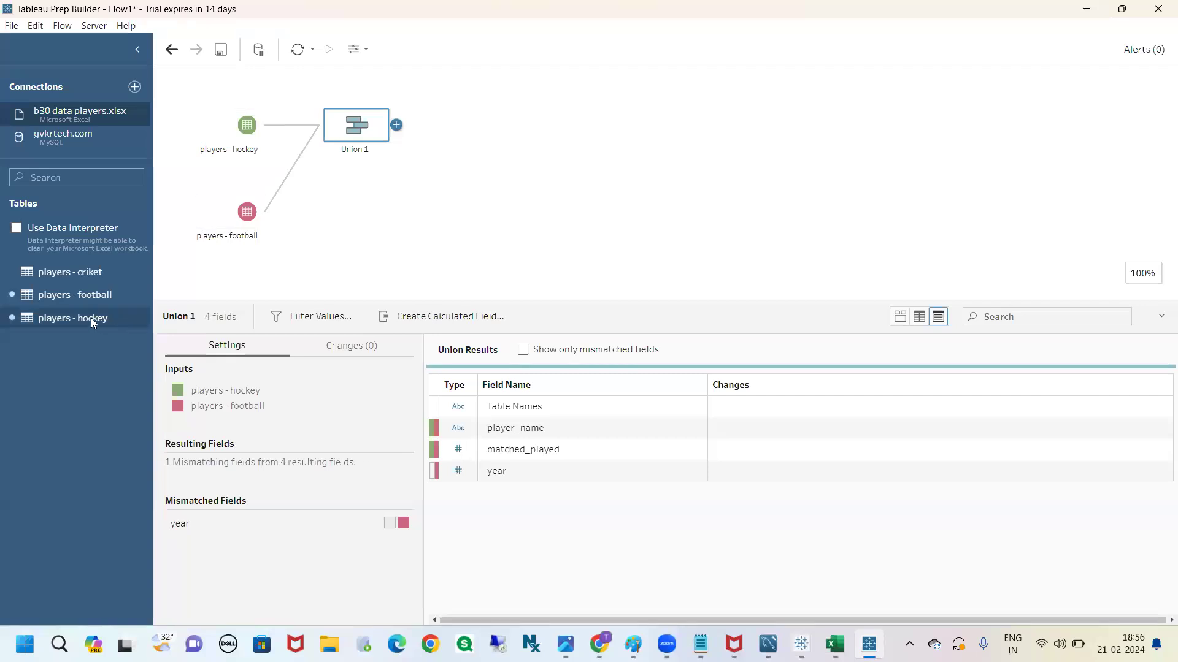
Add a second players - hockey input unioned with players - football, and remove that new union step
drag(101, 326, 225, 239)
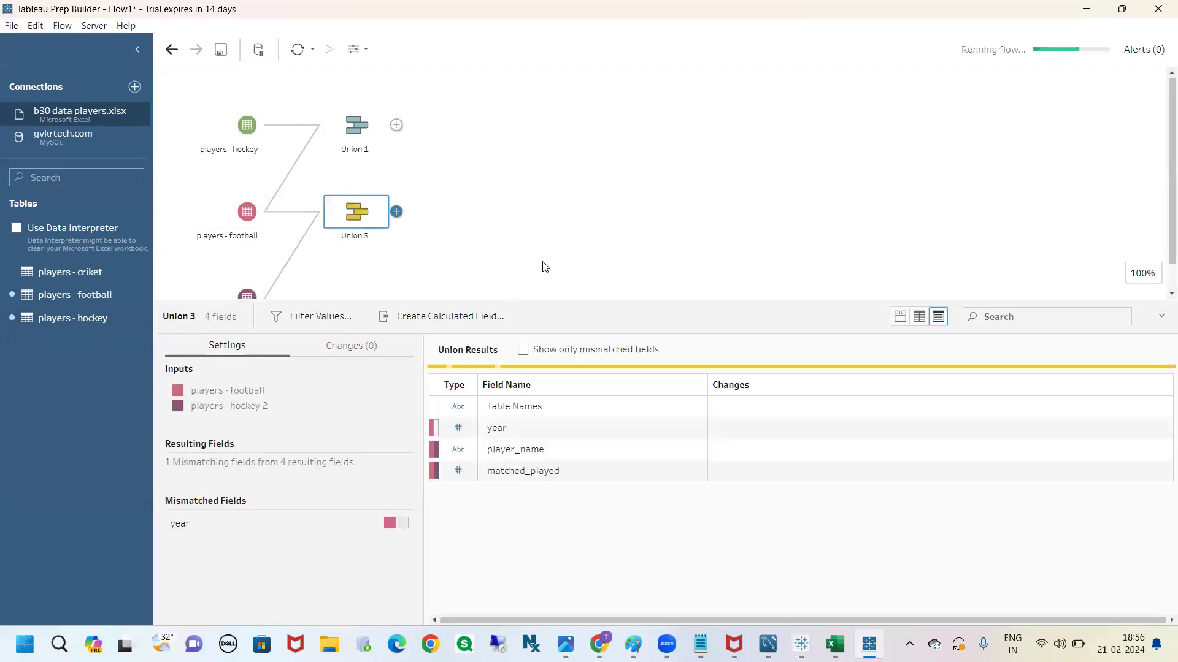
scroll(544, 268, down, 1)
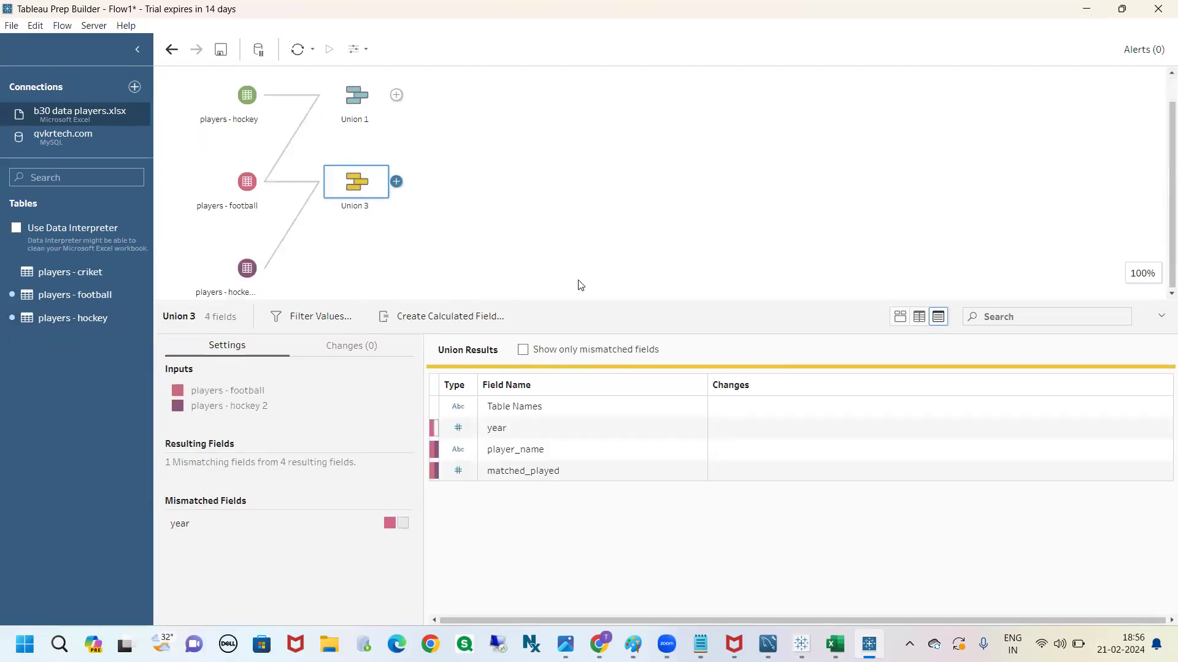
scroll(430, 233, up, 1)
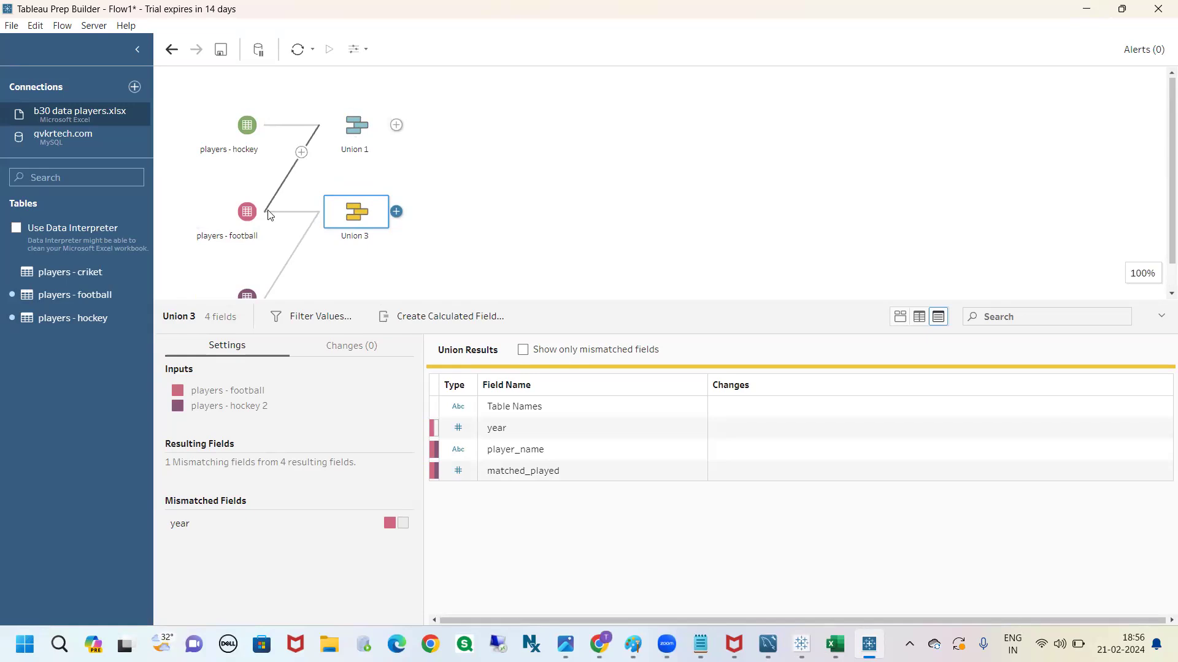
scroll(466, 179, down, 1)
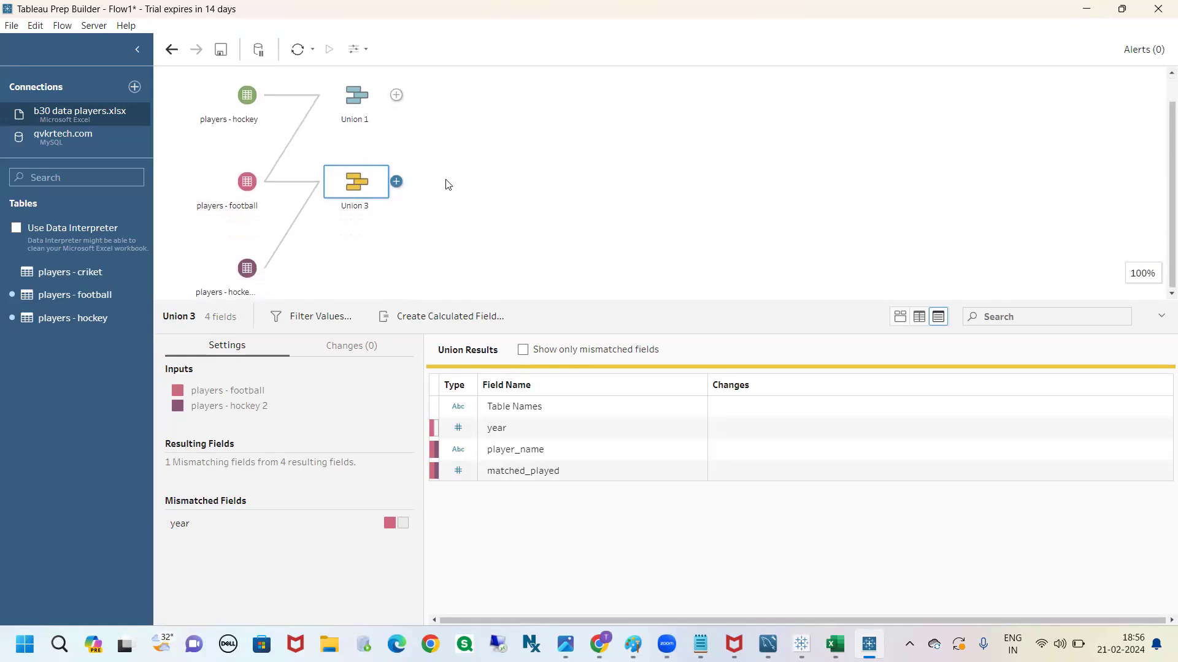
right_click(376, 190)
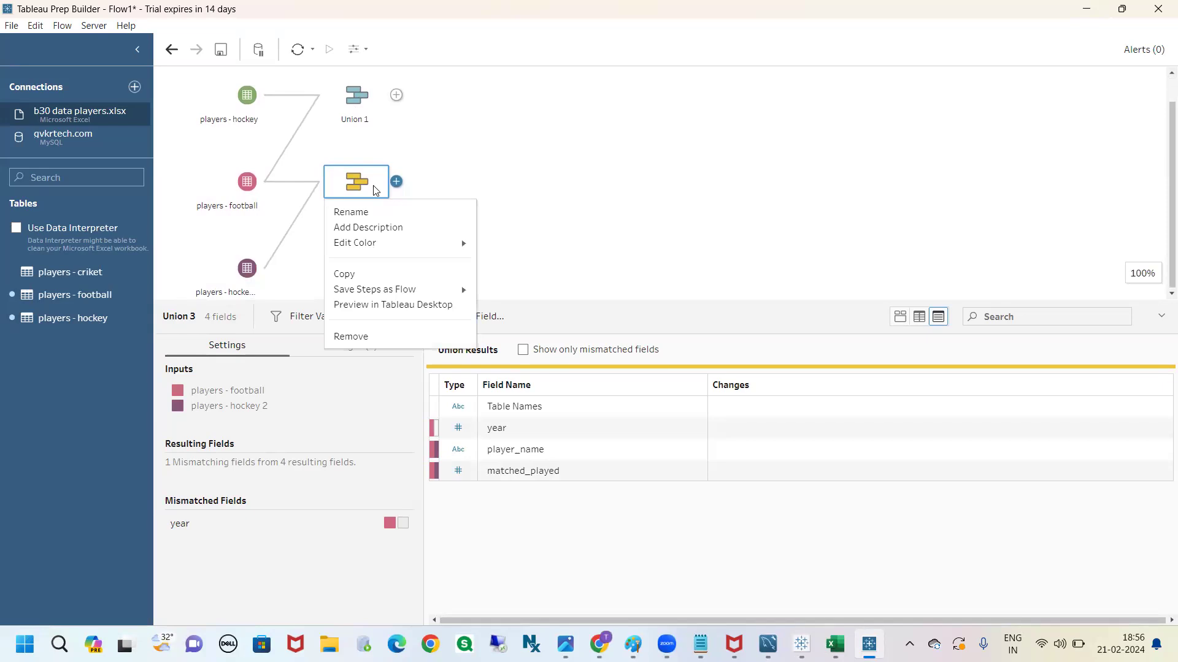
click(363, 335)
Union the second players - hockey input with Union 1 and add an Output step after the new union
drag(246, 298, 360, 158)
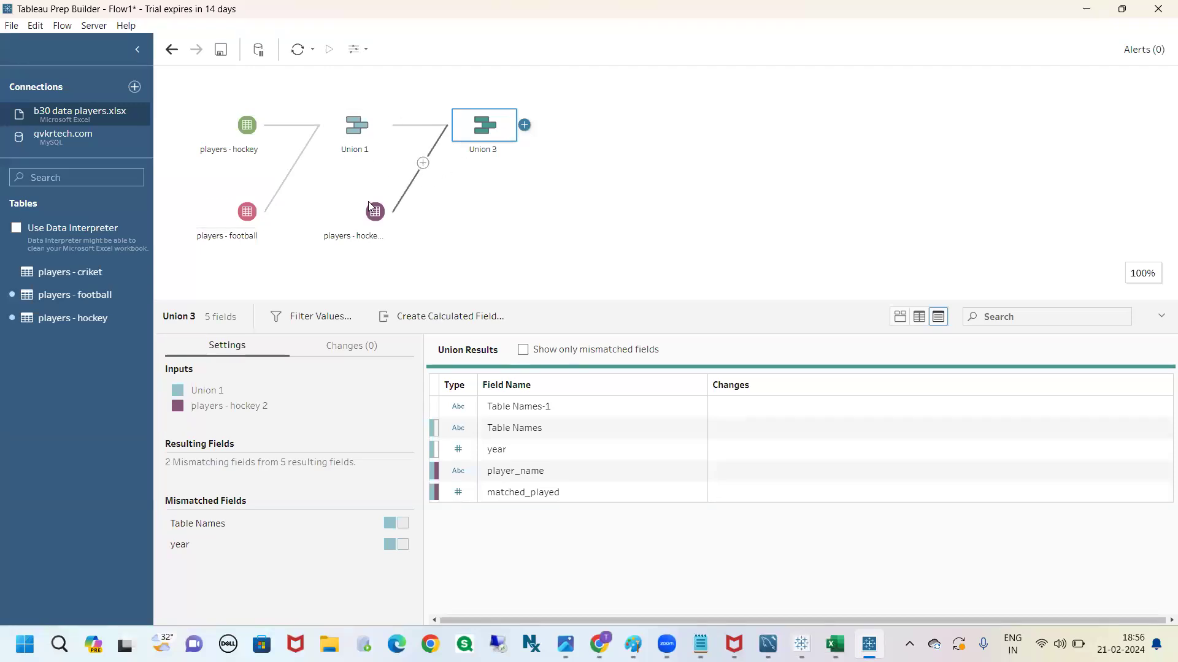
click(524, 126)
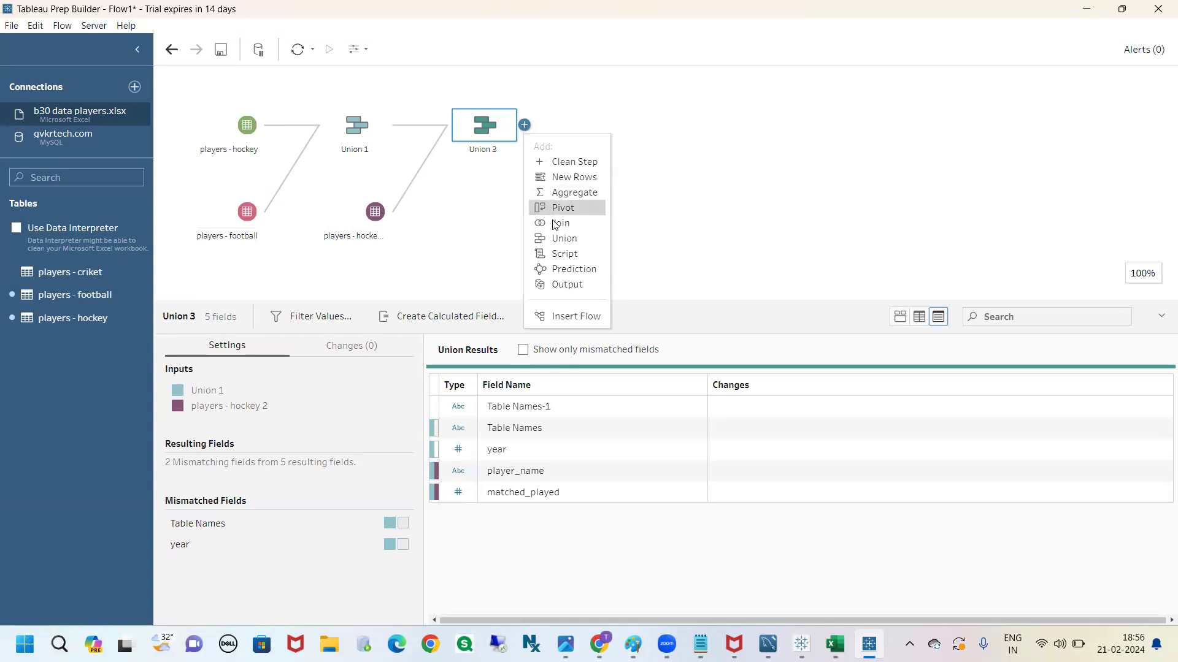
click(576, 287)
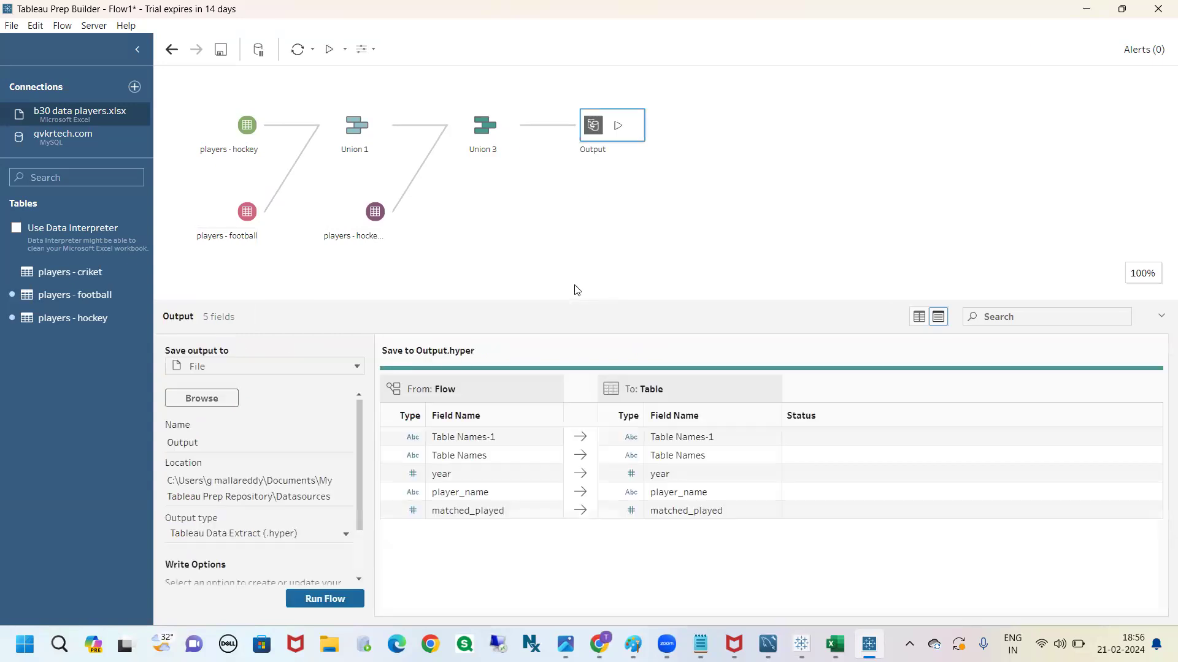
Edit the b30 data players.xlsx connection and reopen the b30 data players workbook from the Desktop
click(143, 118)
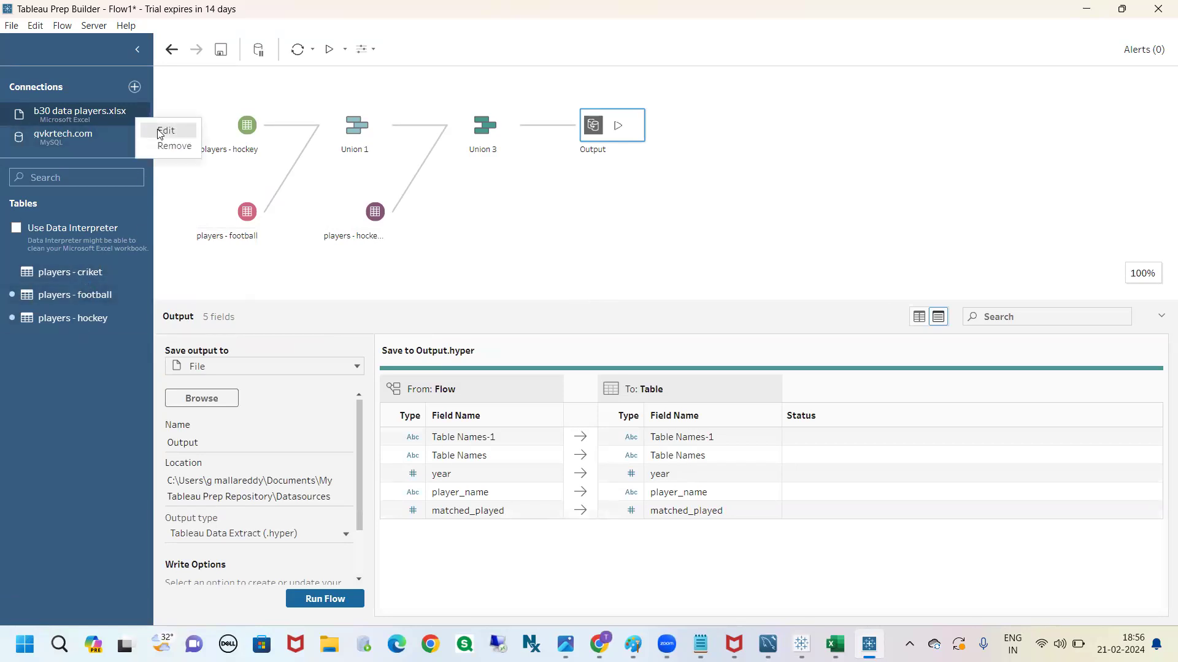
click(161, 131)
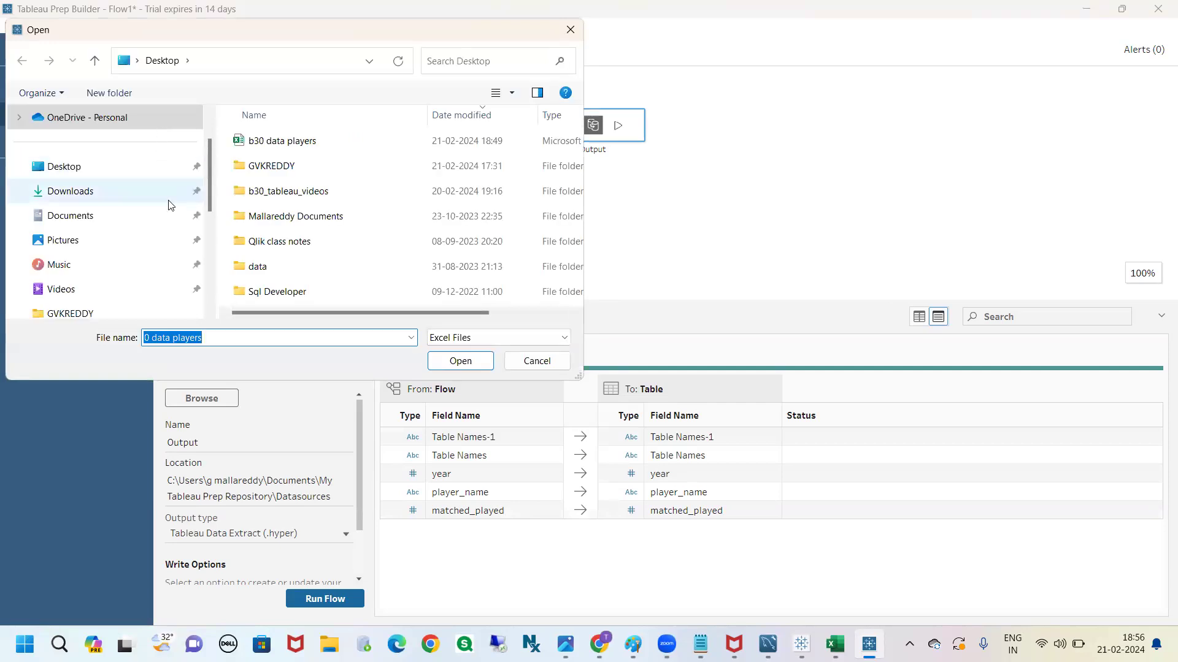
click(280, 145)
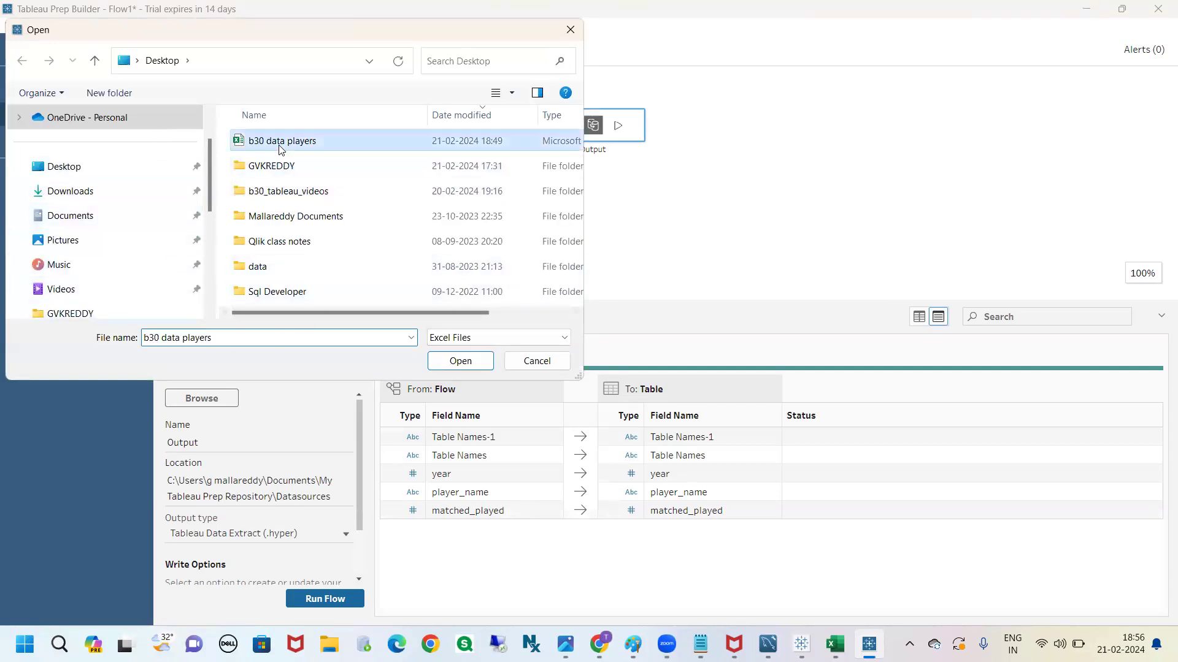
click(453, 363)
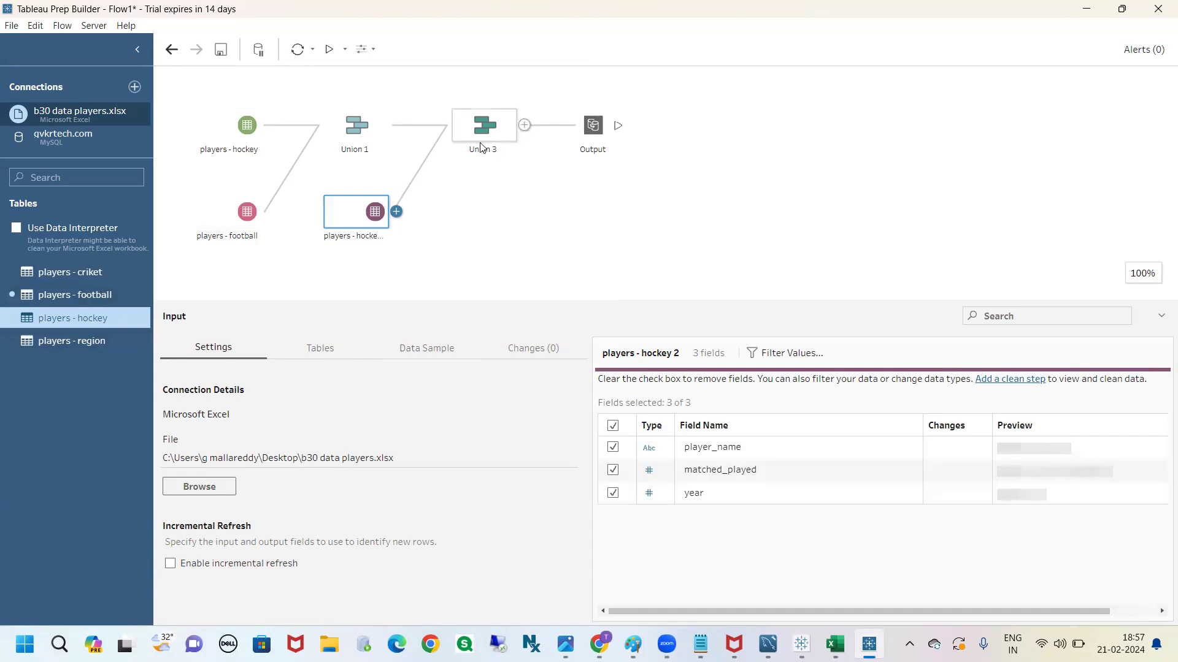
Join the players - region table to Union 3 and remove the Output step attached to that union
drag(103, 338, 536, 126)
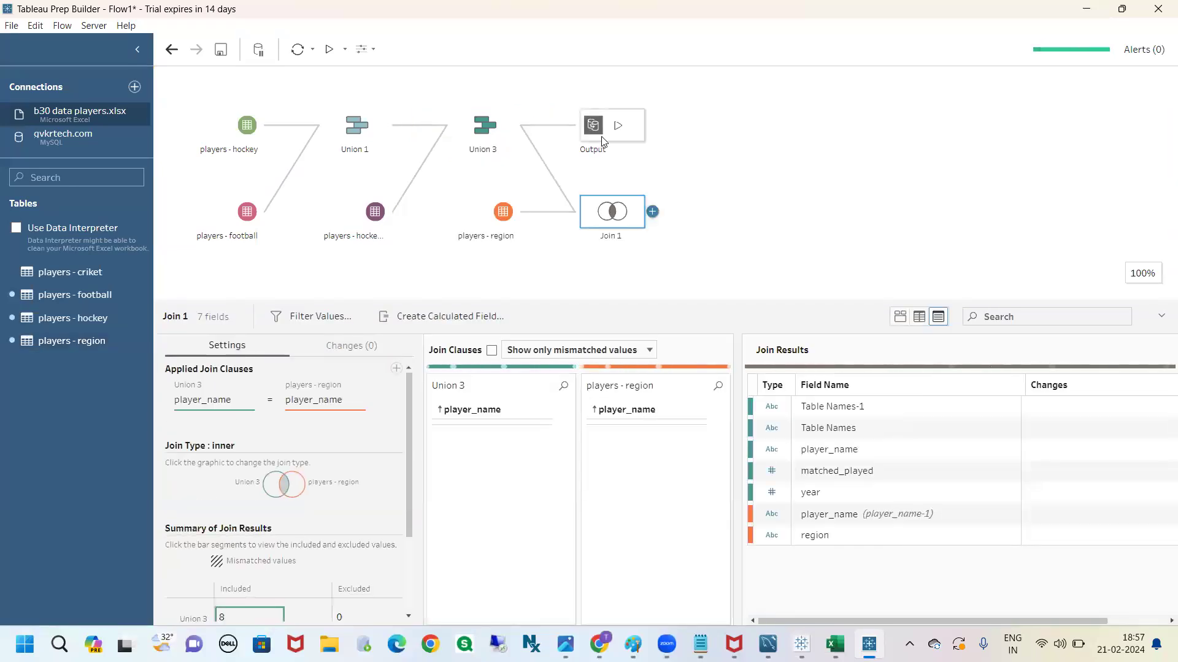
right_click(582, 136)
click(605, 252)
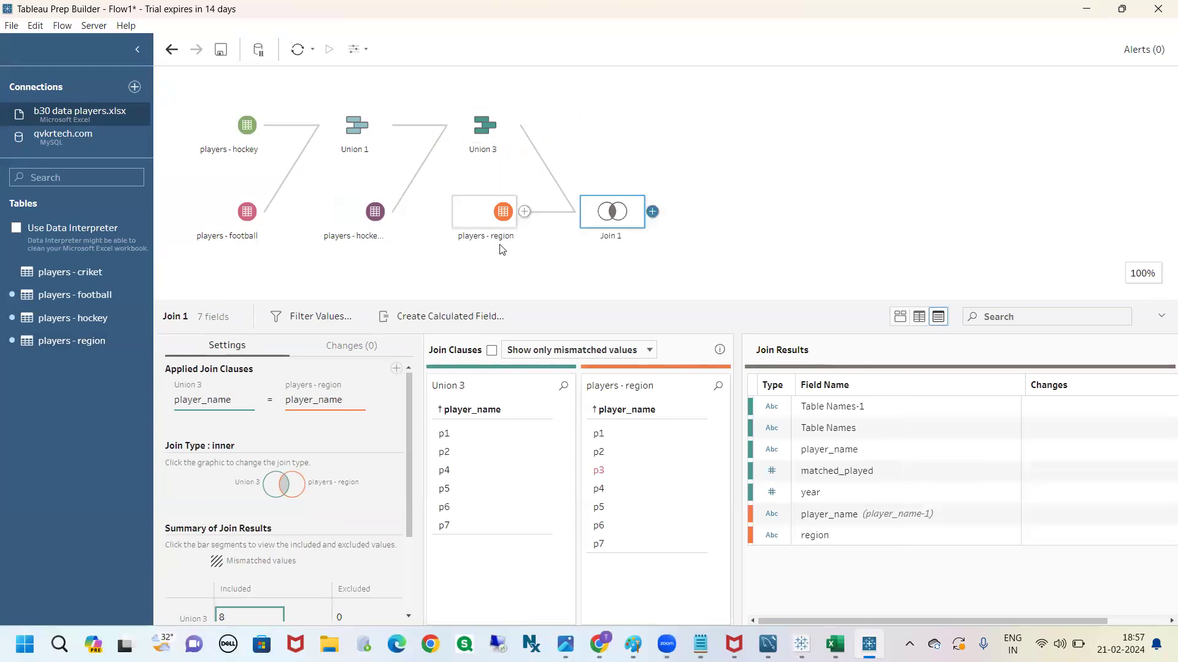
Add an Output step after Join 1
right_click(611, 218)
click(711, 210)
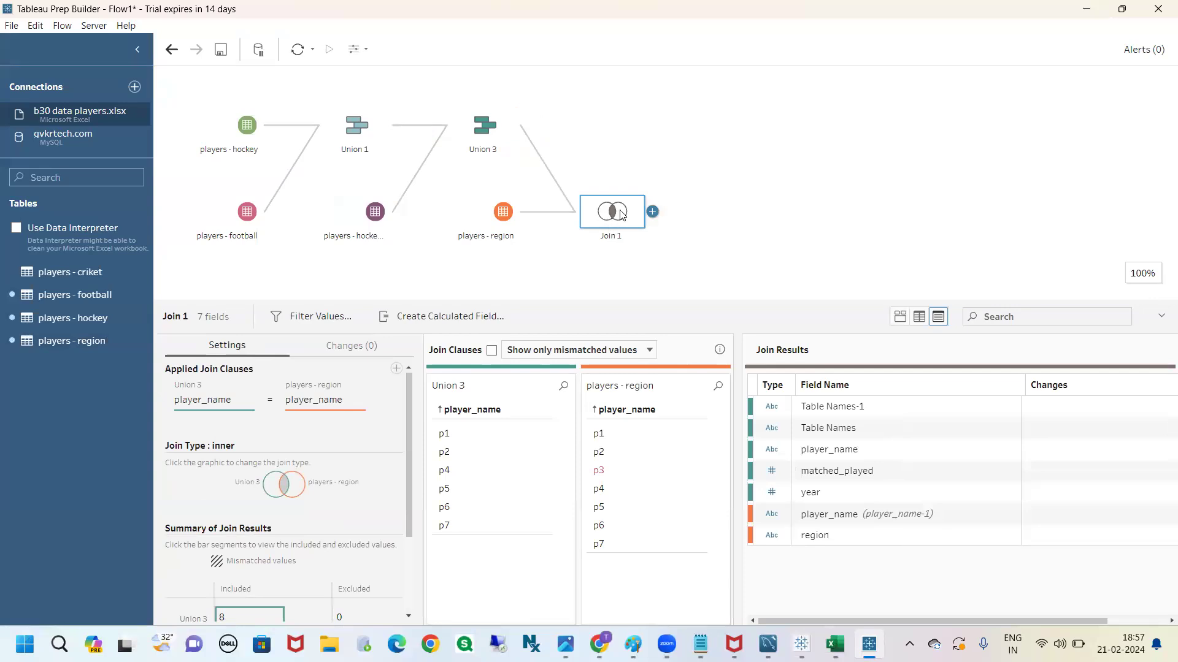
click(651, 212)
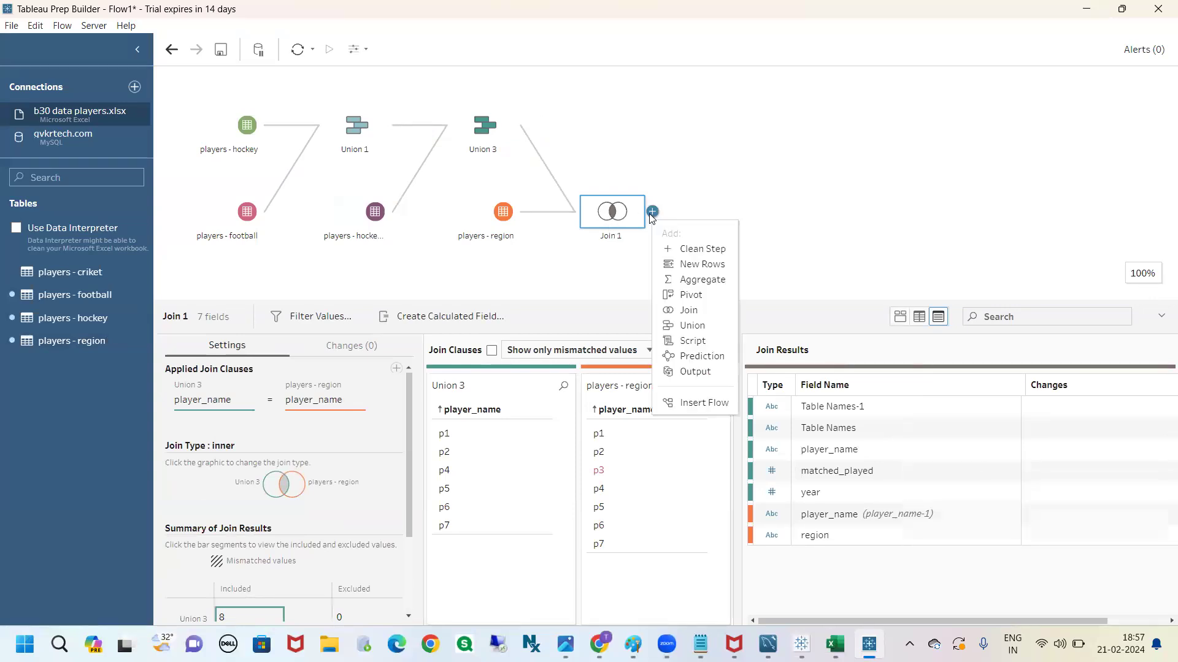
click(691, 372)
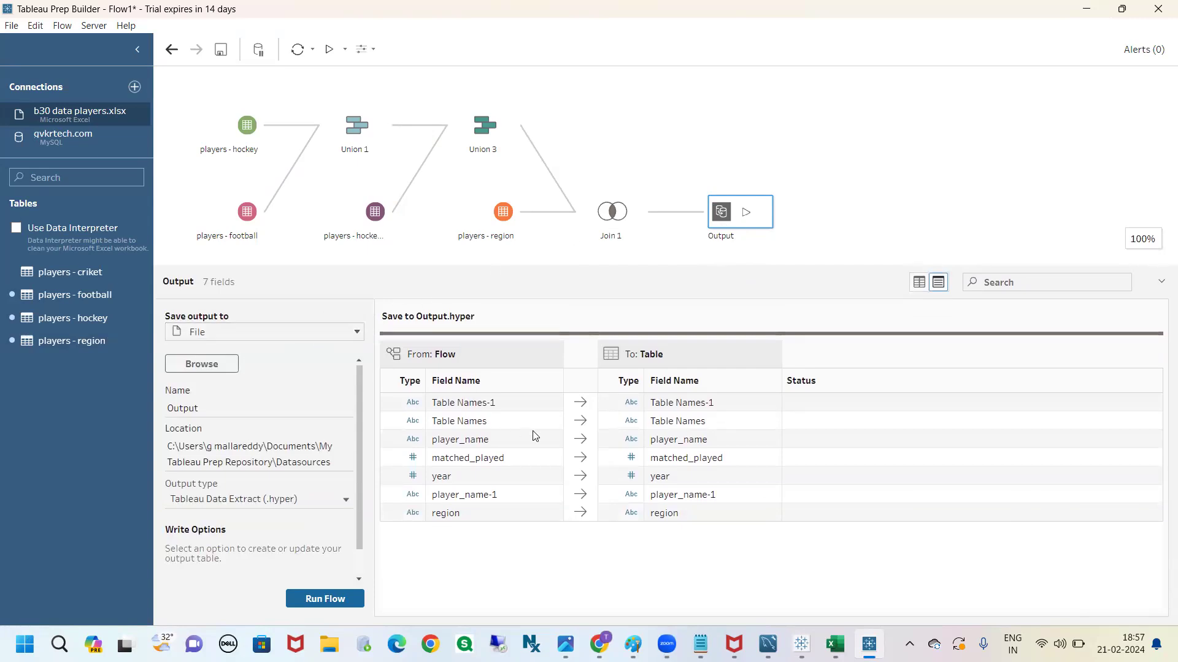
Mark Table Names-1, player_name, matched_played, year, player_name-1 and region in red in the output's field list, and clear the marks
key(ctrl+2)
drag(447, 403, 473, 398)
drag(489, 444, 510, 438)
drag(513, 456, 527, 456)
drag(505, 497, 554, 492)
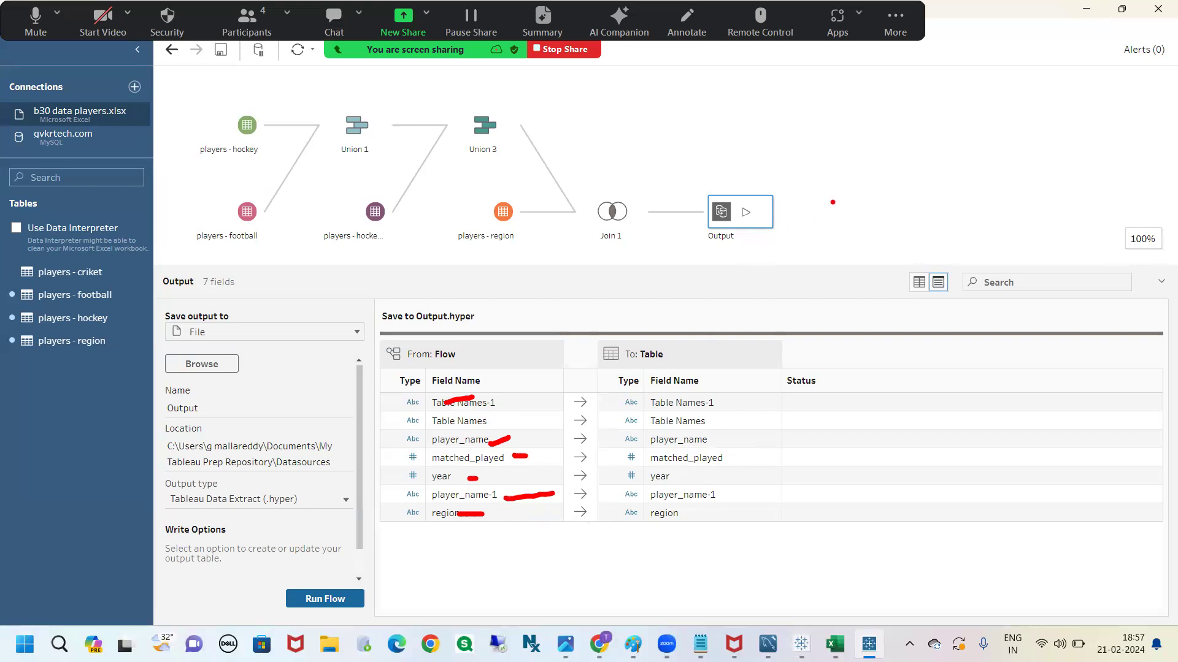
key(Escape)
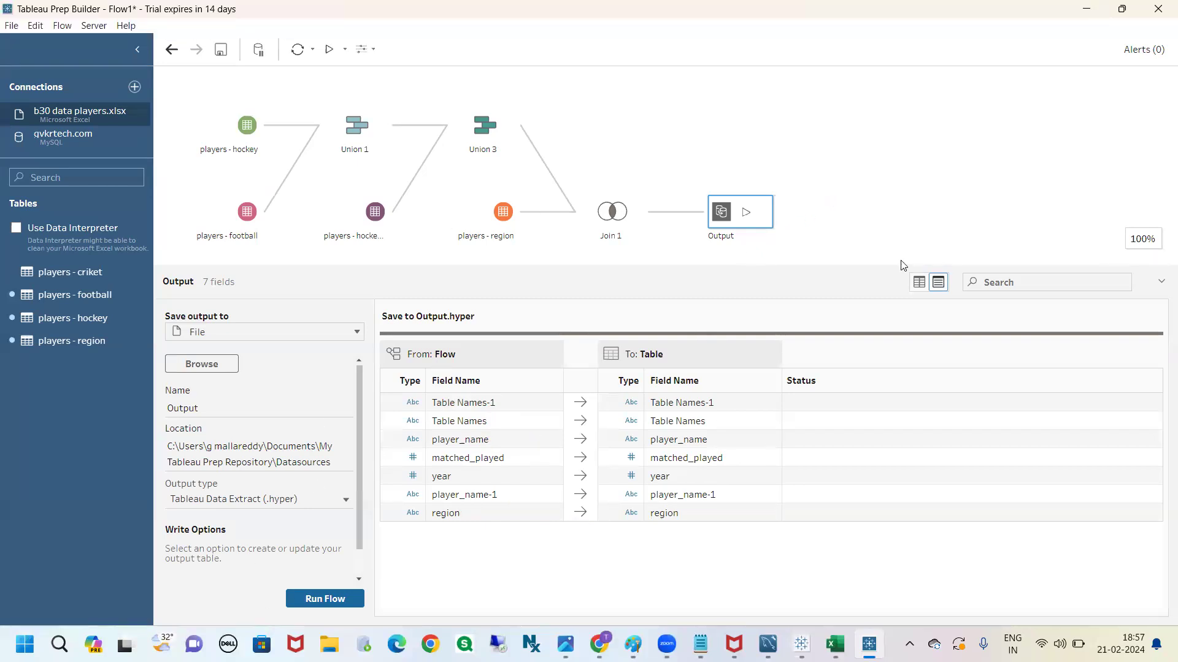